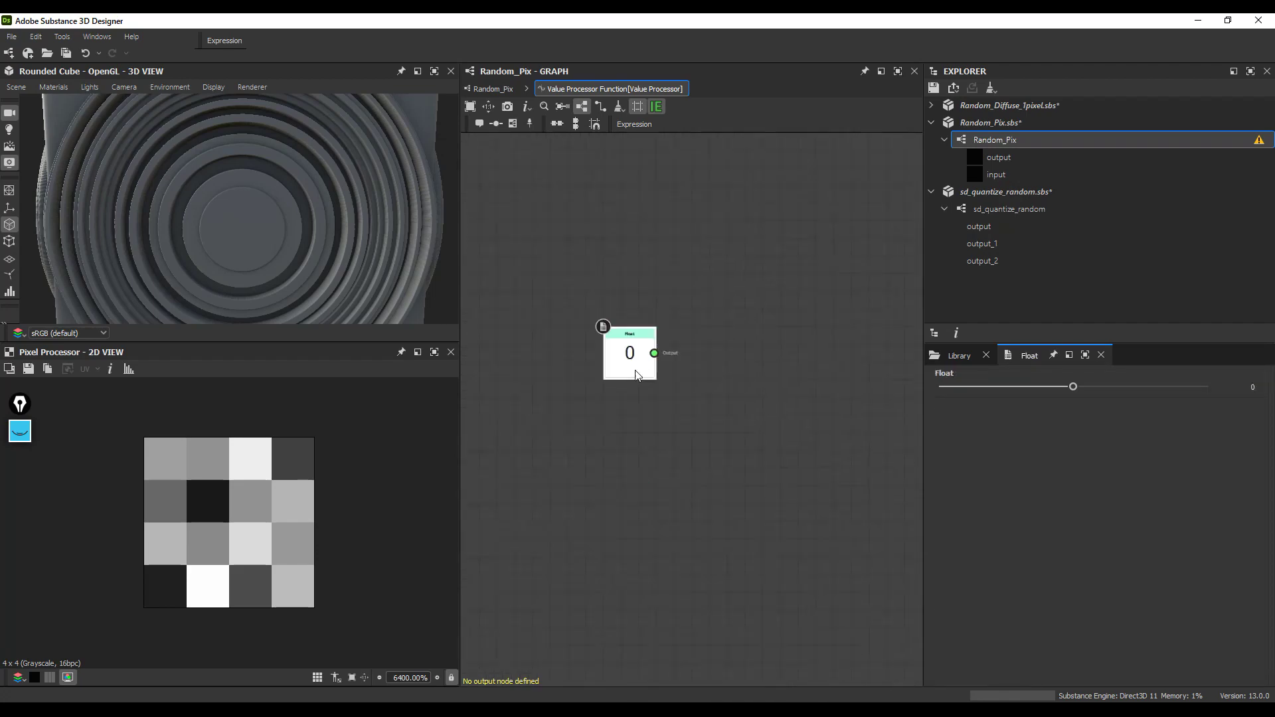
click(776, 589)
text(4)
drag(654, 449, 693, 394)
key(space)
text(Step 1 Division)
scroll(703, 426, down, 3)
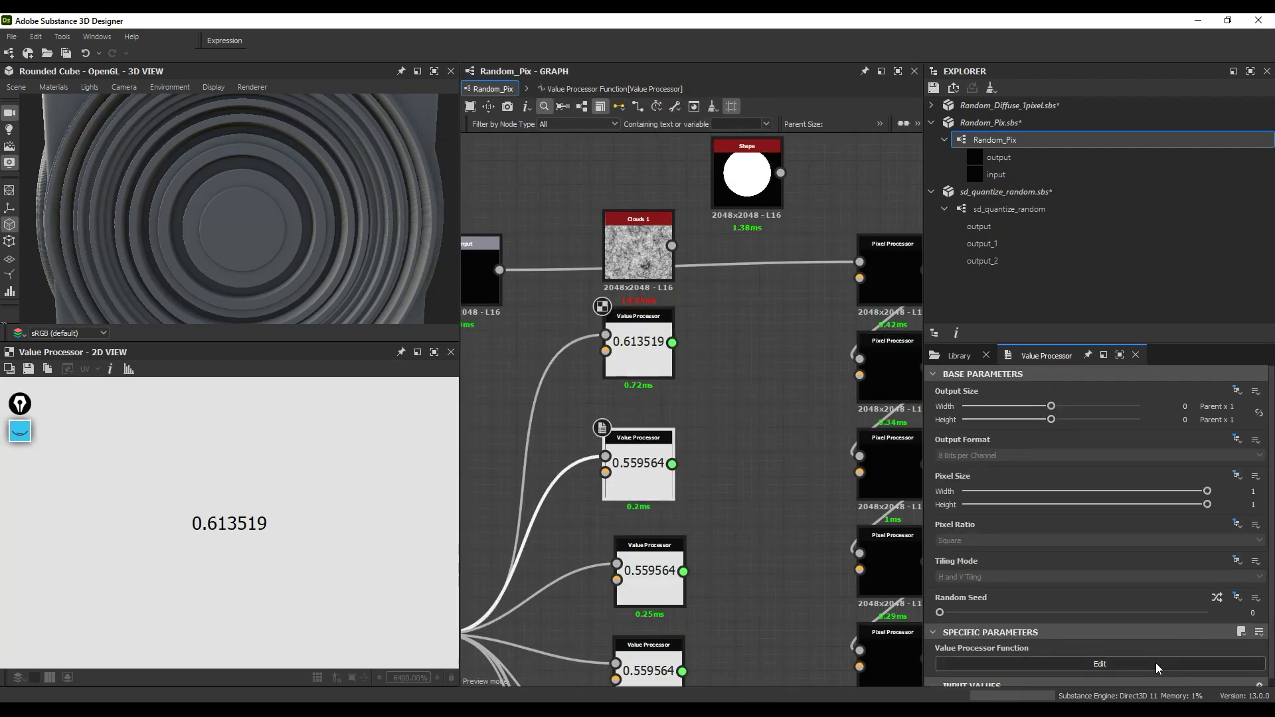
double_click(1248, 387)
text(1)
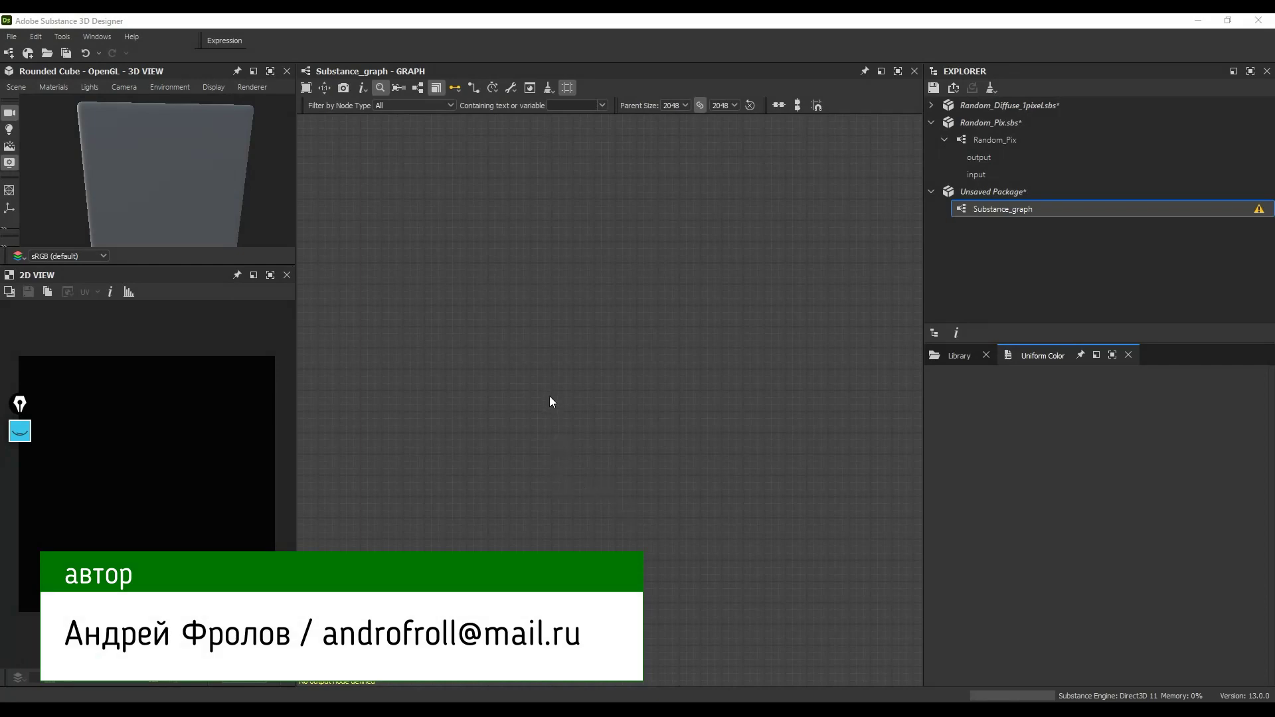
Step: Add a Pixel Processor node and a Value Processor node to the empty graph, with the Value Processor placed to the left
key(space)
click(632, 538)
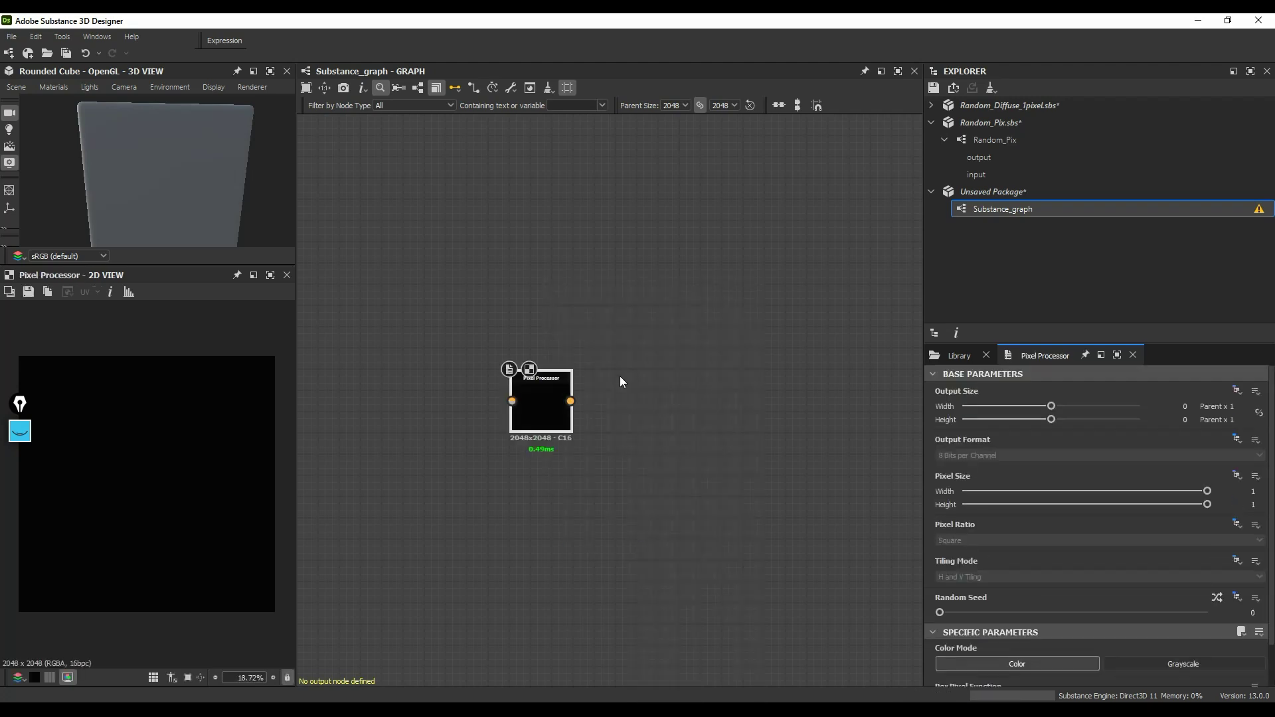
key(space)
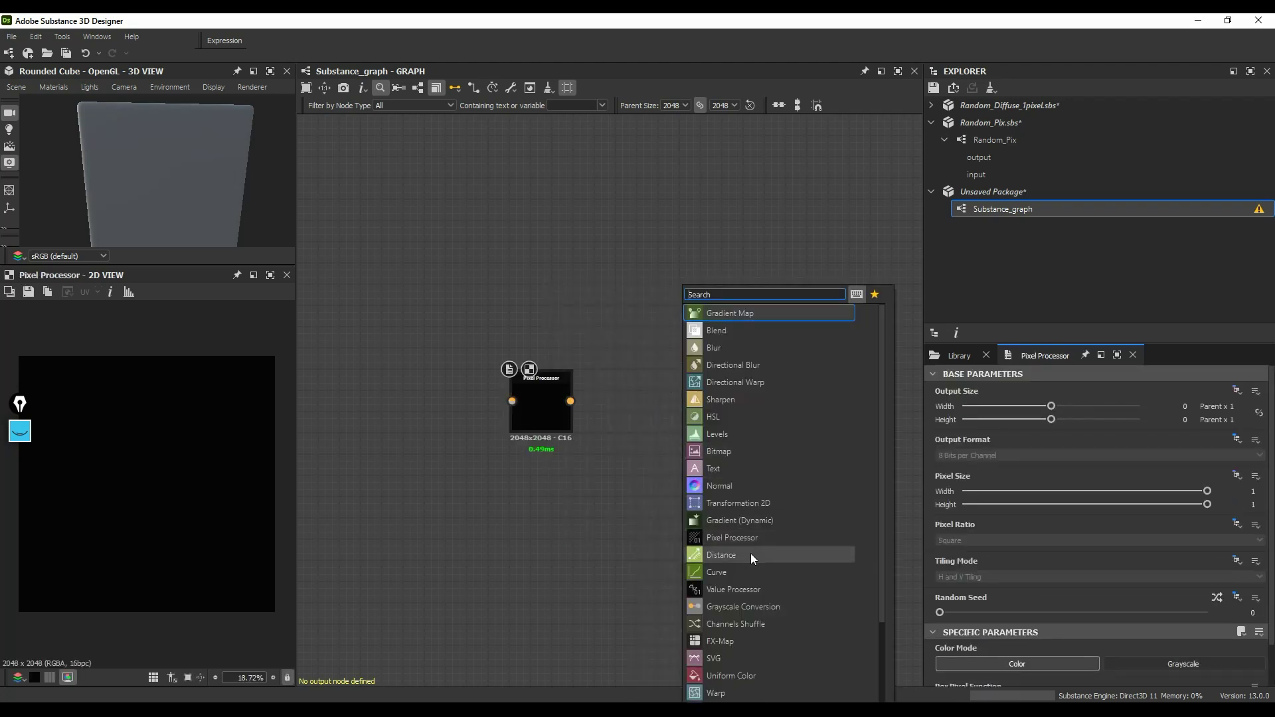
click(733, 589)
drag(689, 397, 476, 331)
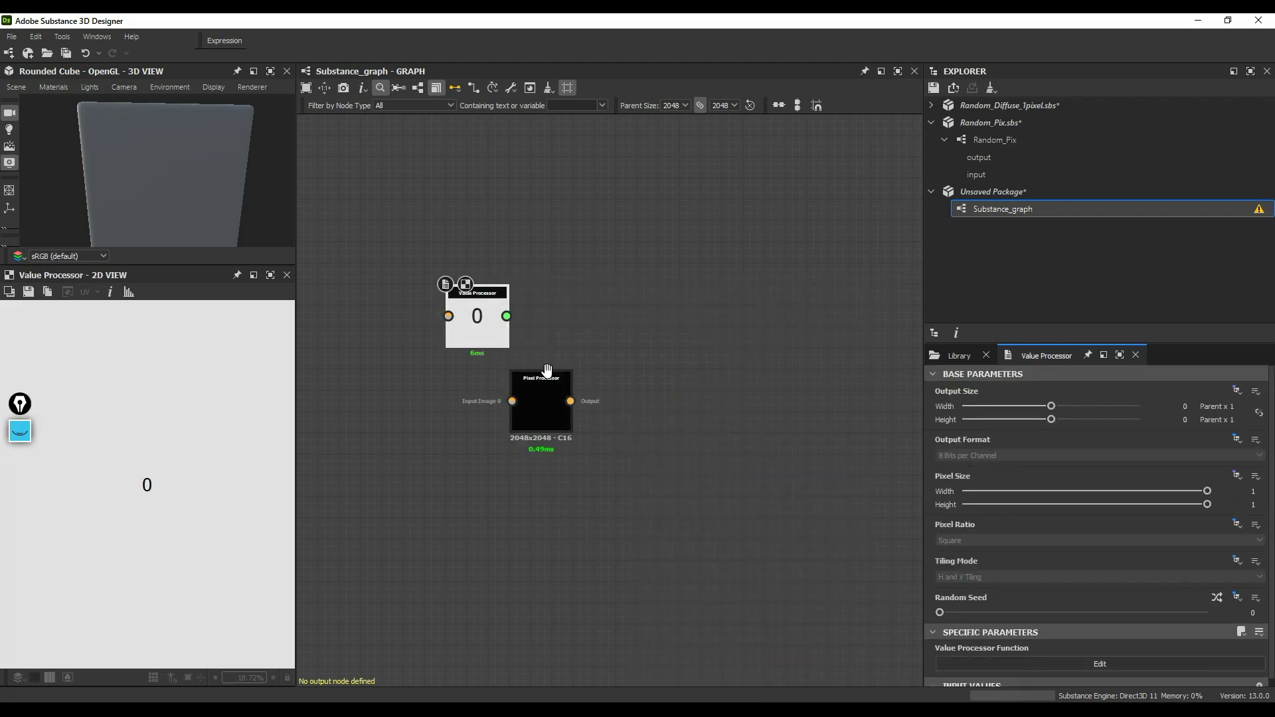
middle_drag(546, 370, 616, 396)
drag(607, 432, 672, 410)
click(460, 425)
key(space)
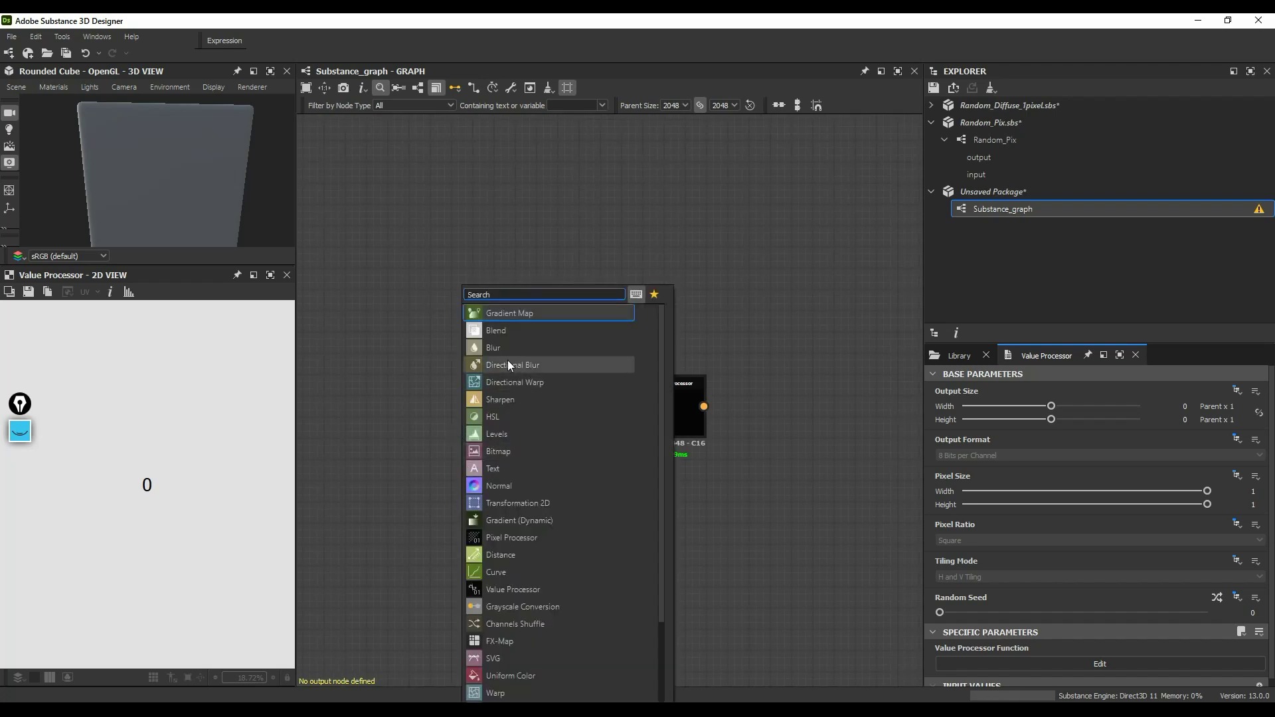
text(sha)
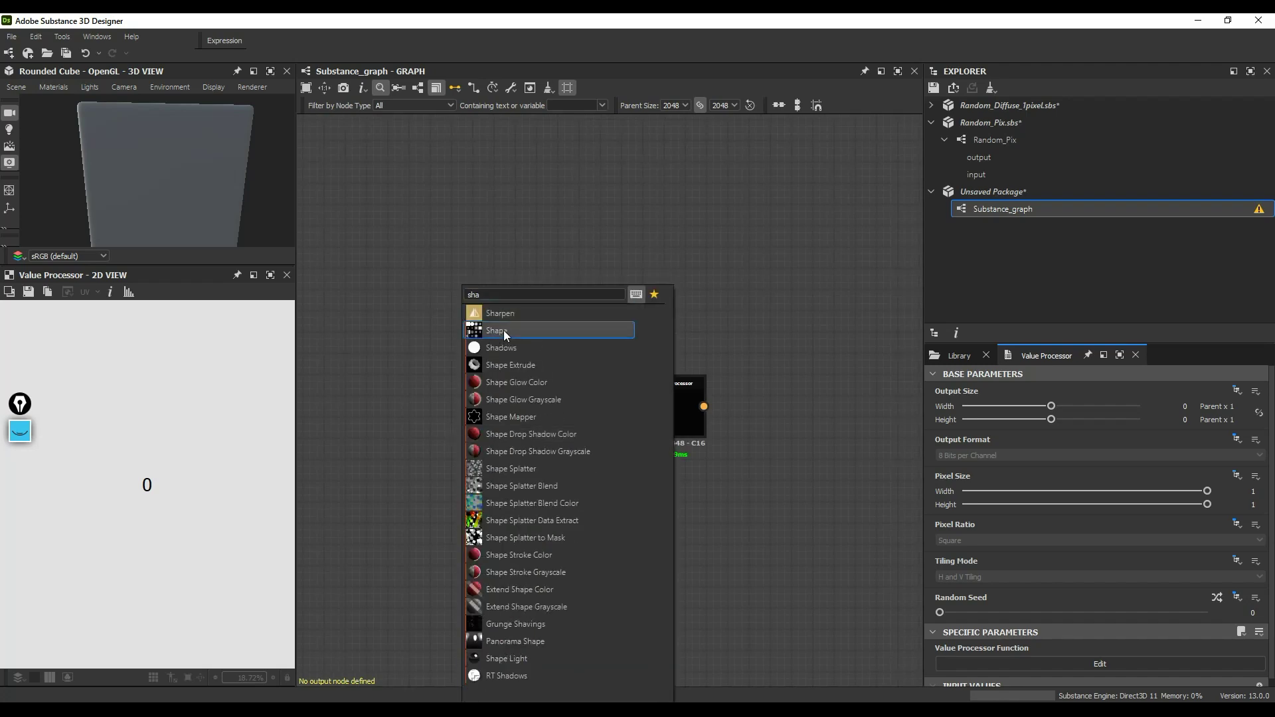
click(497, 330)
key(Delete)
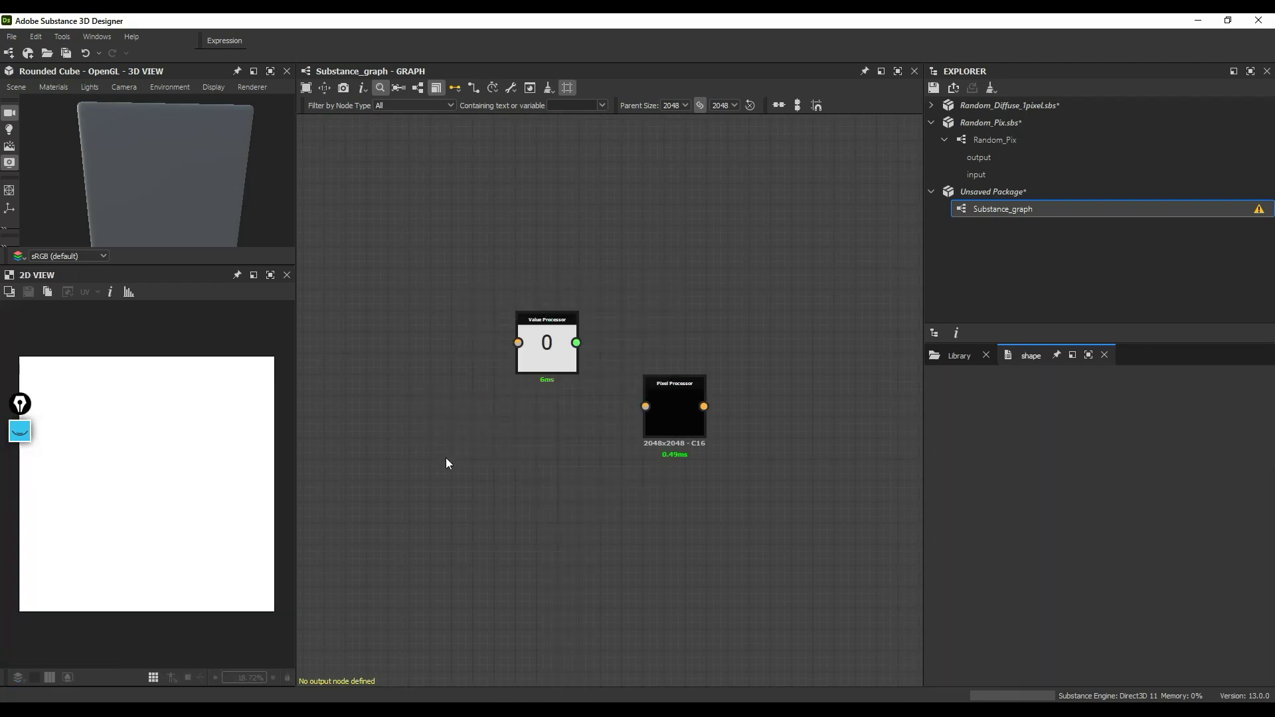
Step: Add a Gaussian Noise node below the Value Processor and set its scale to 8
key(space)
text(gaus)
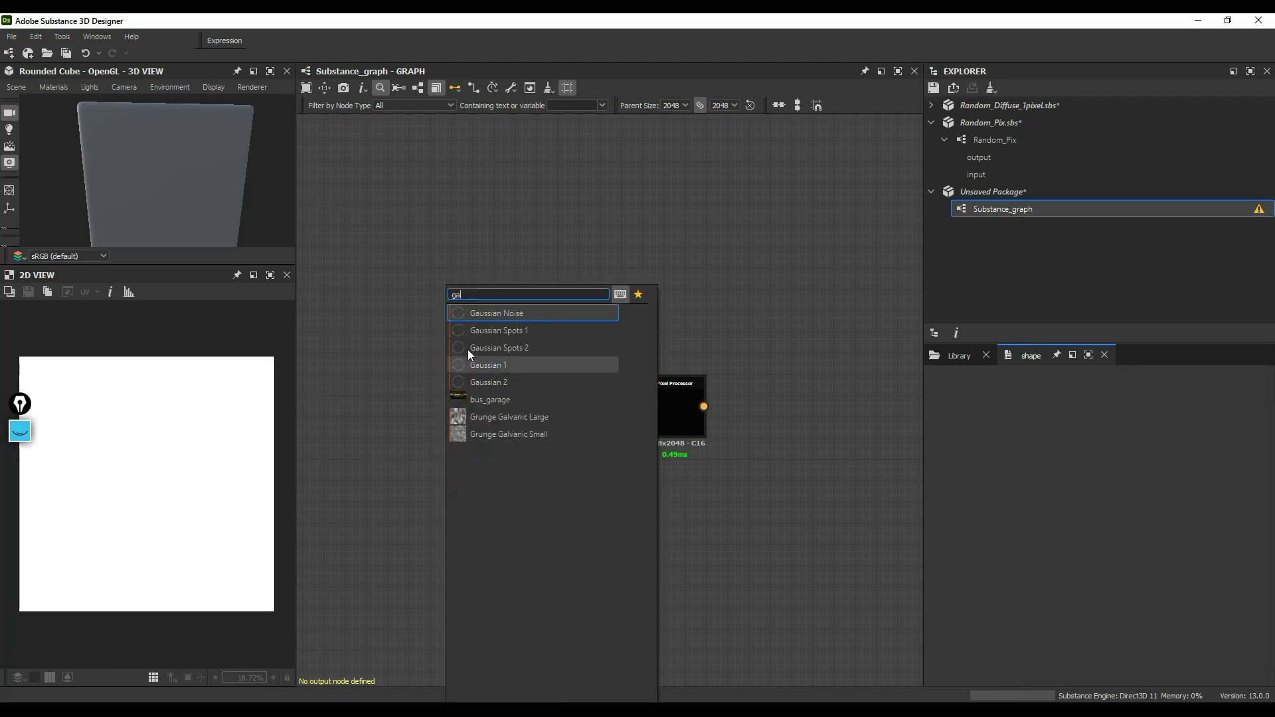
click(492, 312)
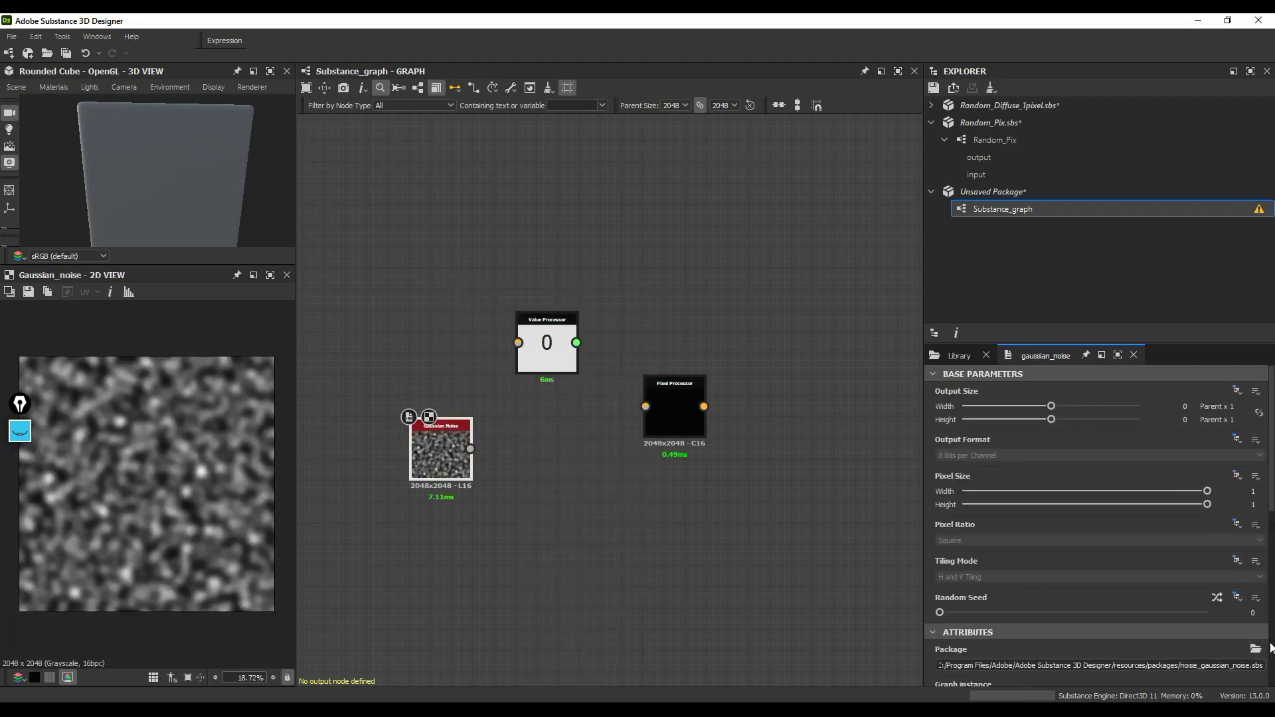
click(934, 376)
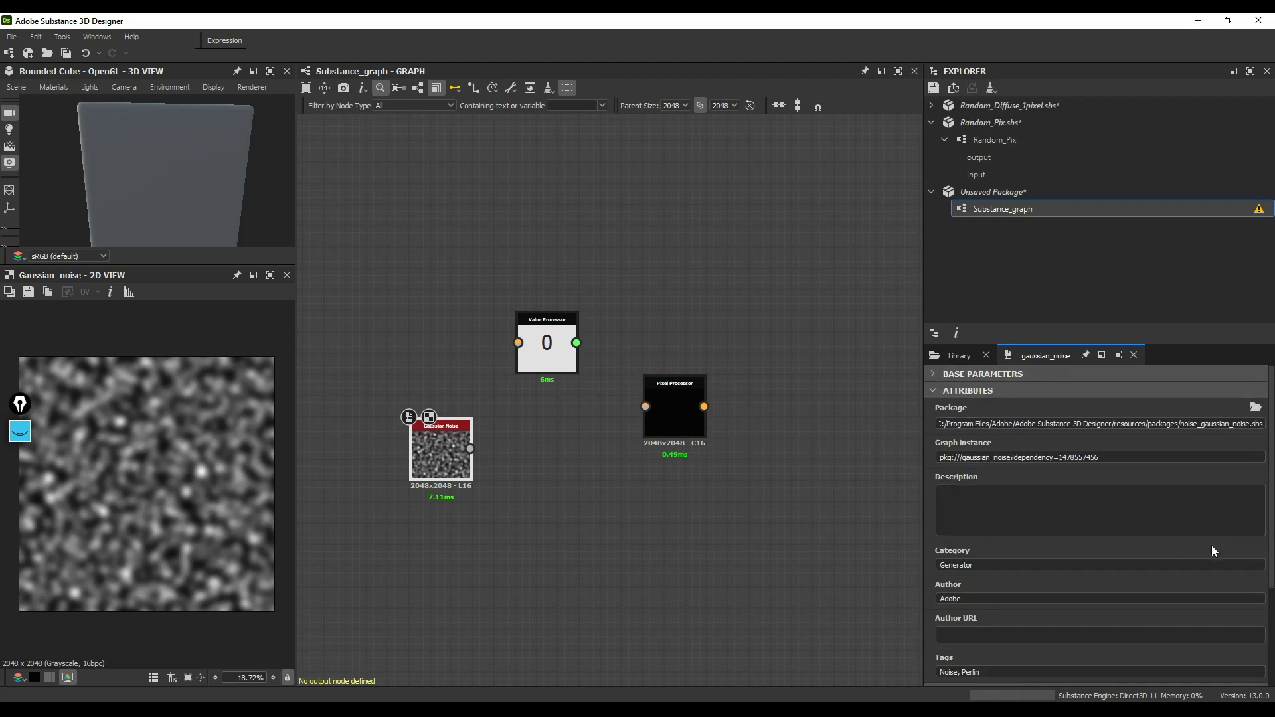
click(933, 391)
click(1251, 439)
text(8)
key(Tab)
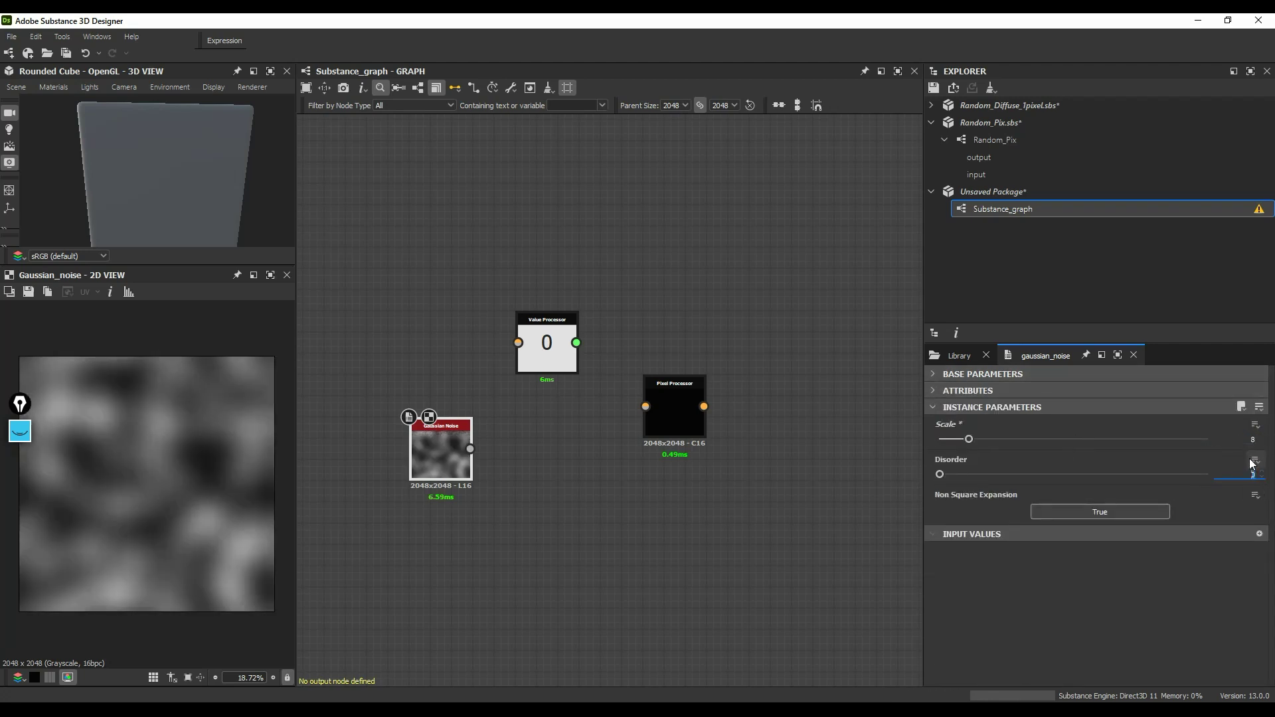
Step: Connect the Gaussian Noise output to a new Quantize Grayscale node and set its steps to 22
drag(470, 449, 517, 450)
text(qu)
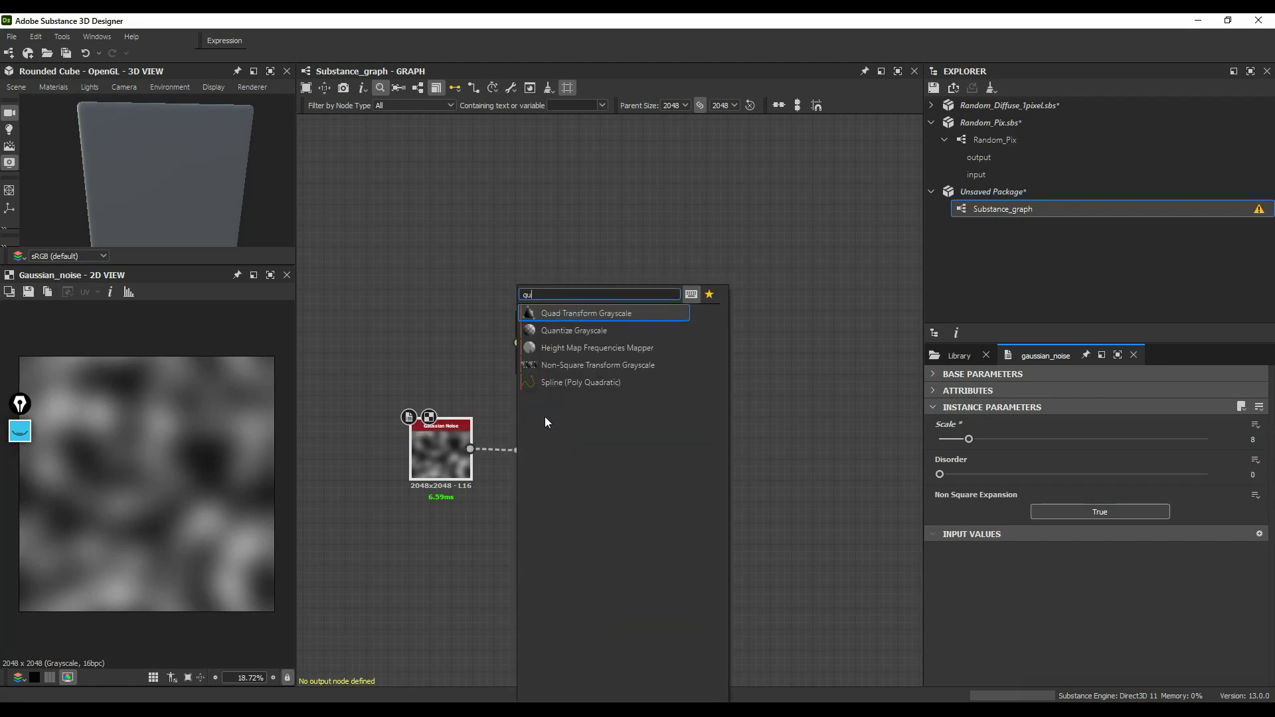
click(584, 330)
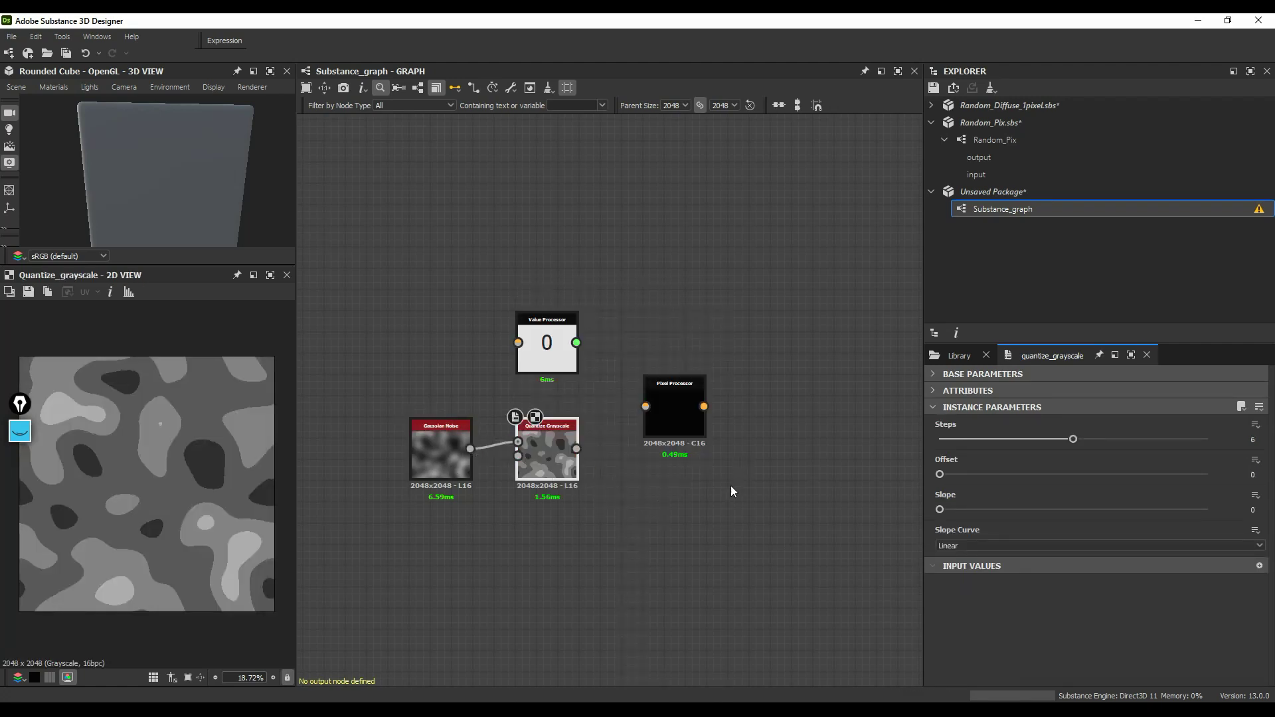
double_click(1252, 439)
text(22)
key(Tab)
scroll(171, 518, up, 1)
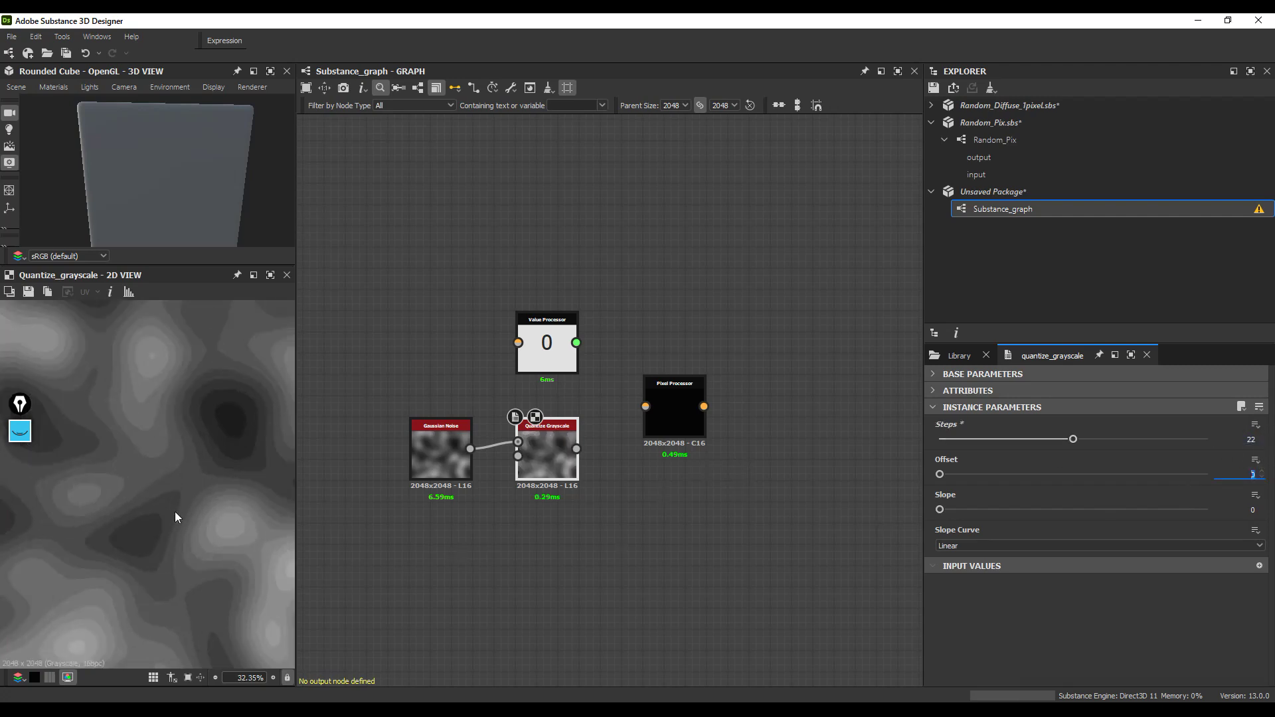
Step: Move the Pixel Processor level with the Value Processor and connect a new Levels node to the Quantize Grayscale output
drag(677, 413, 657, 338)
scroll(597, 504, down, 2)
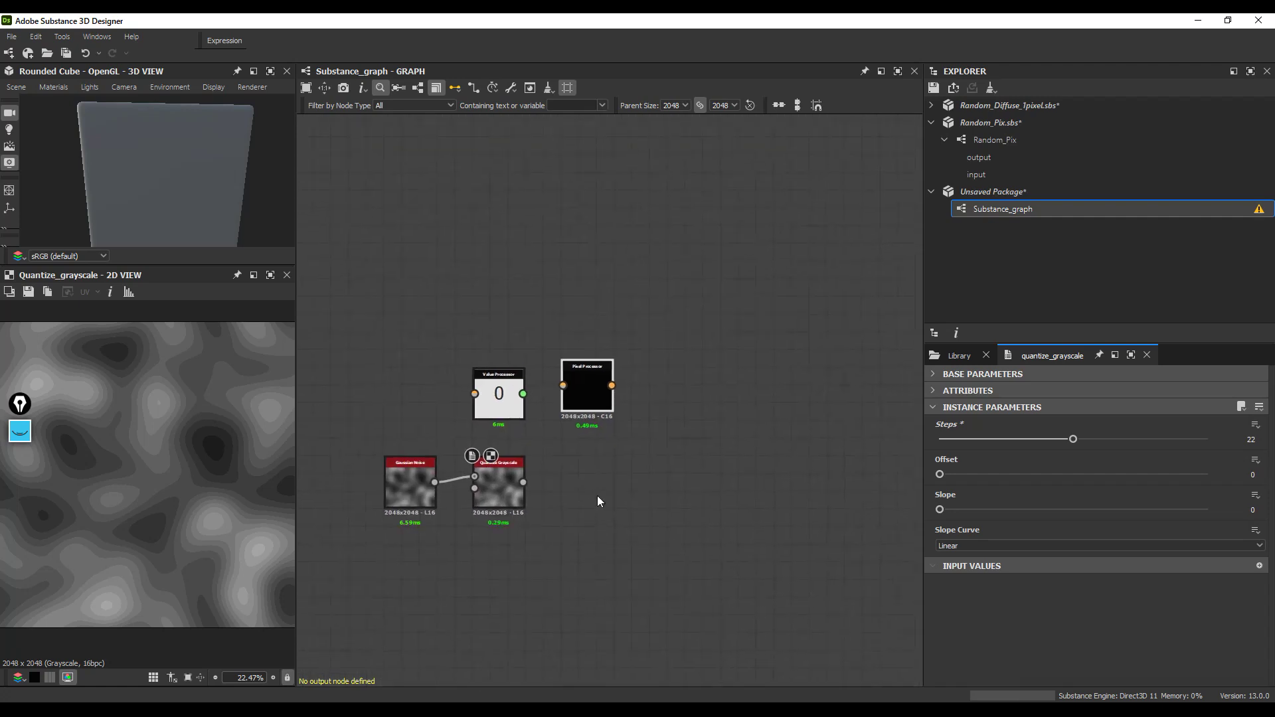
drag(524, 482, 680, 477)
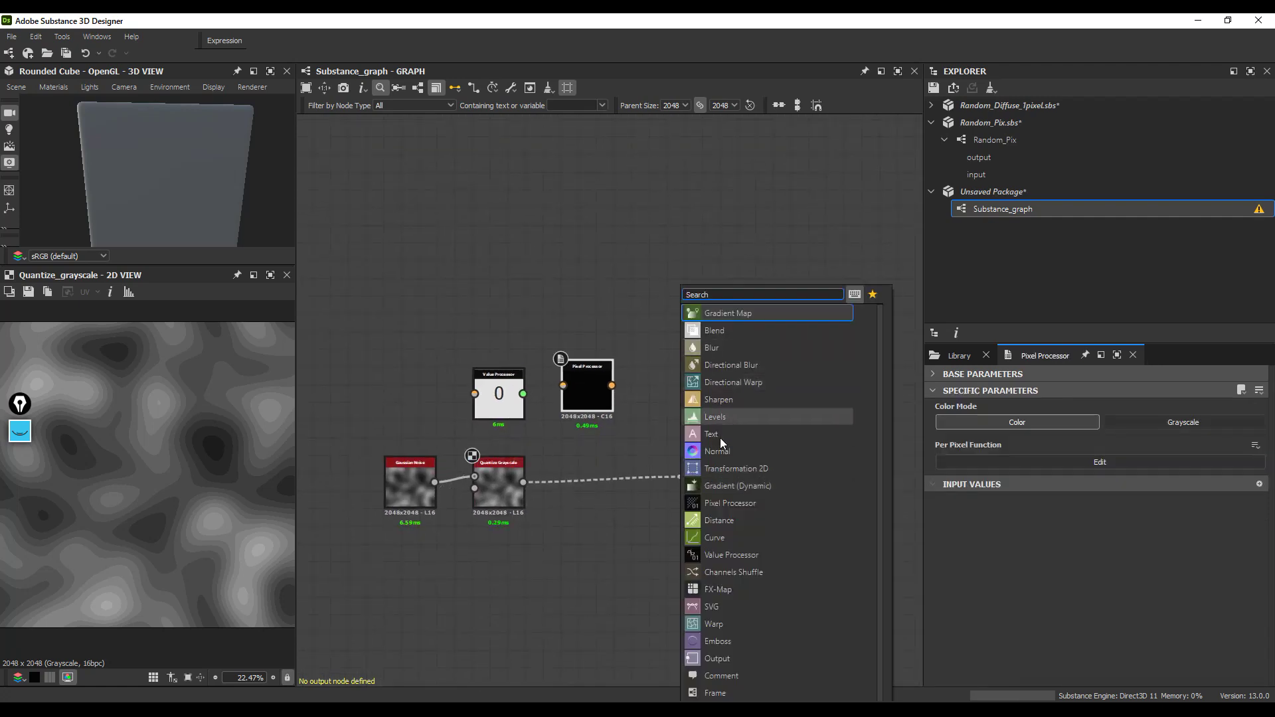
click(722, 414)
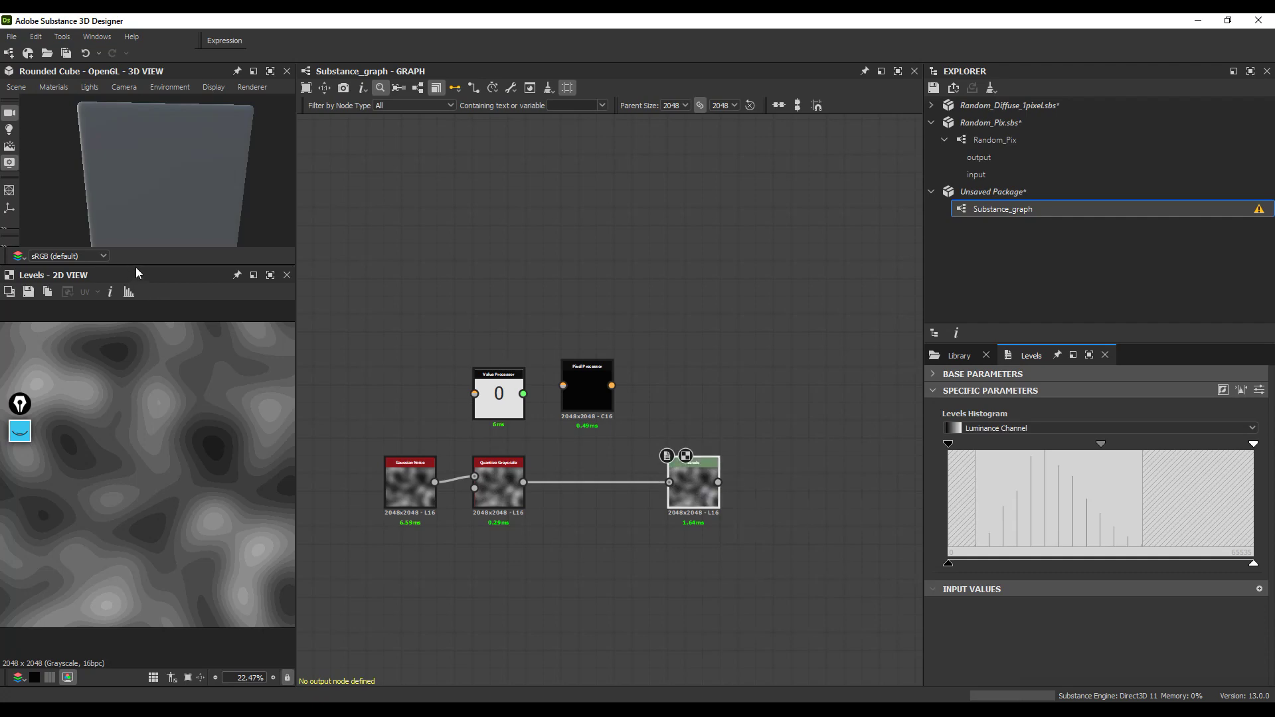
Step: Enlarge the 3D view and connect a new Normal node to the Levels output, with intensity 11
drag(134, 265, 172, 292)
scroll(163, 291, up, 5)
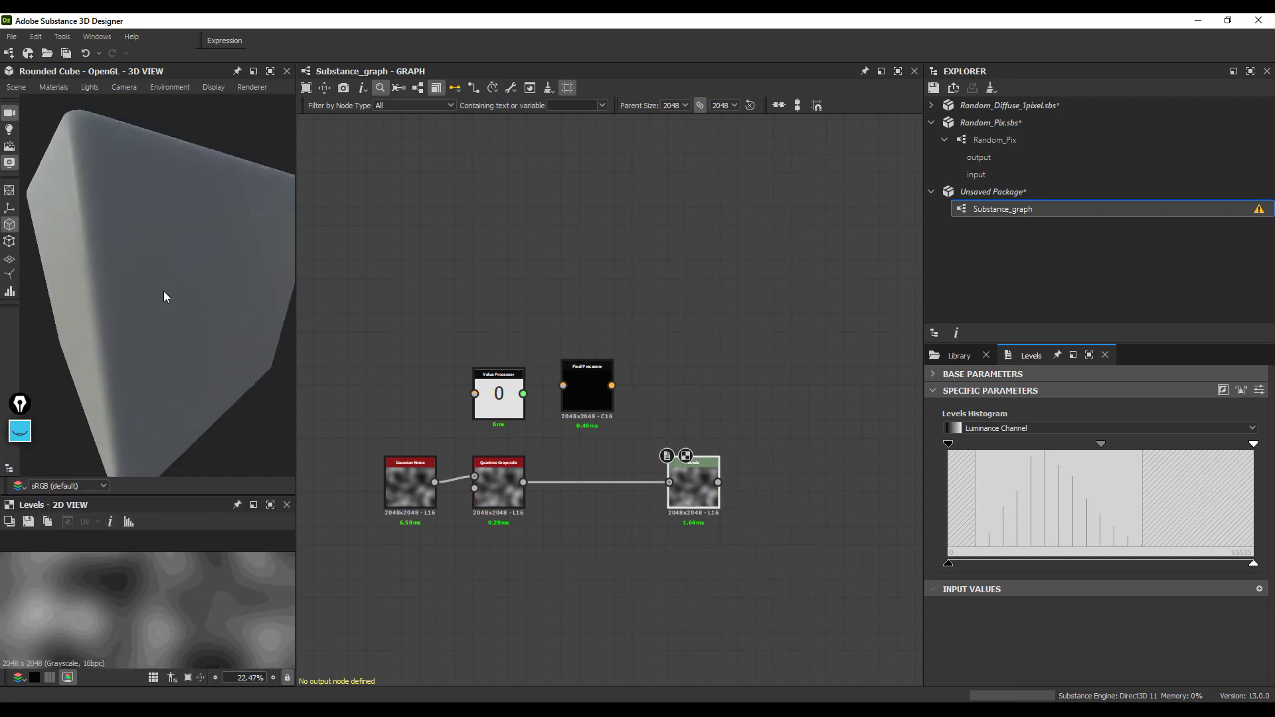
drag(718, 482, 770, 485)
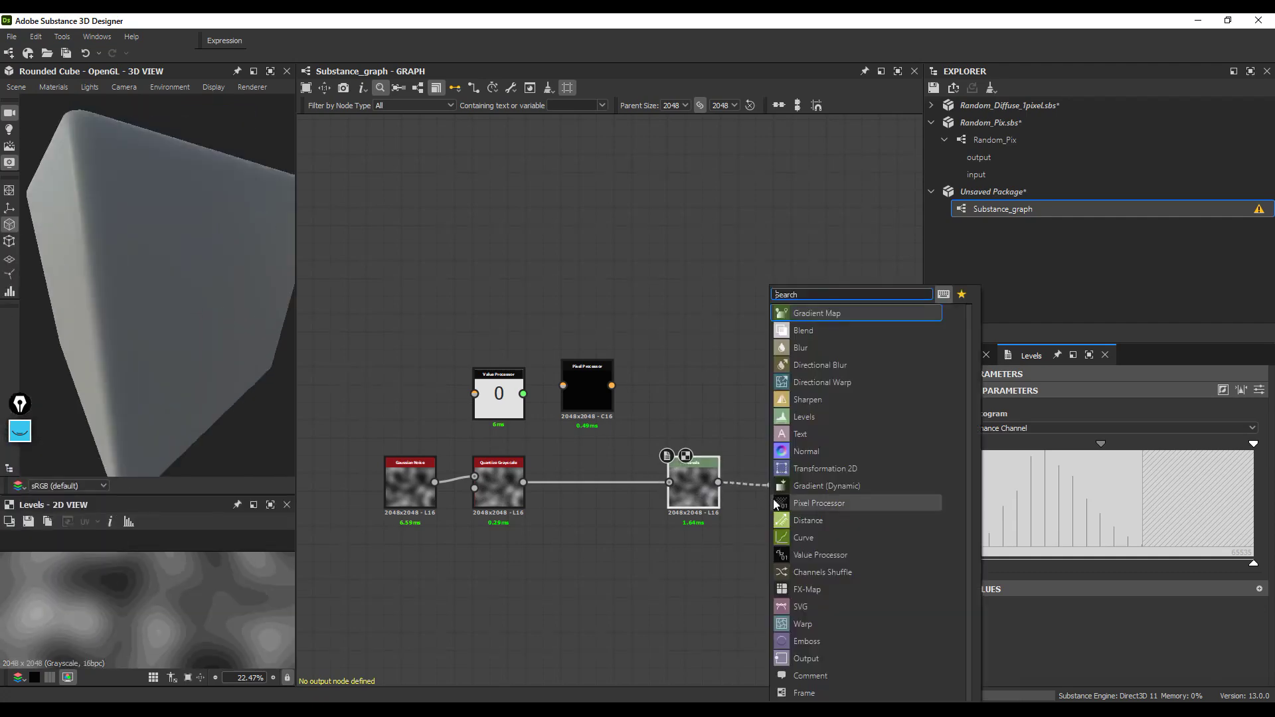
click(806, 451)
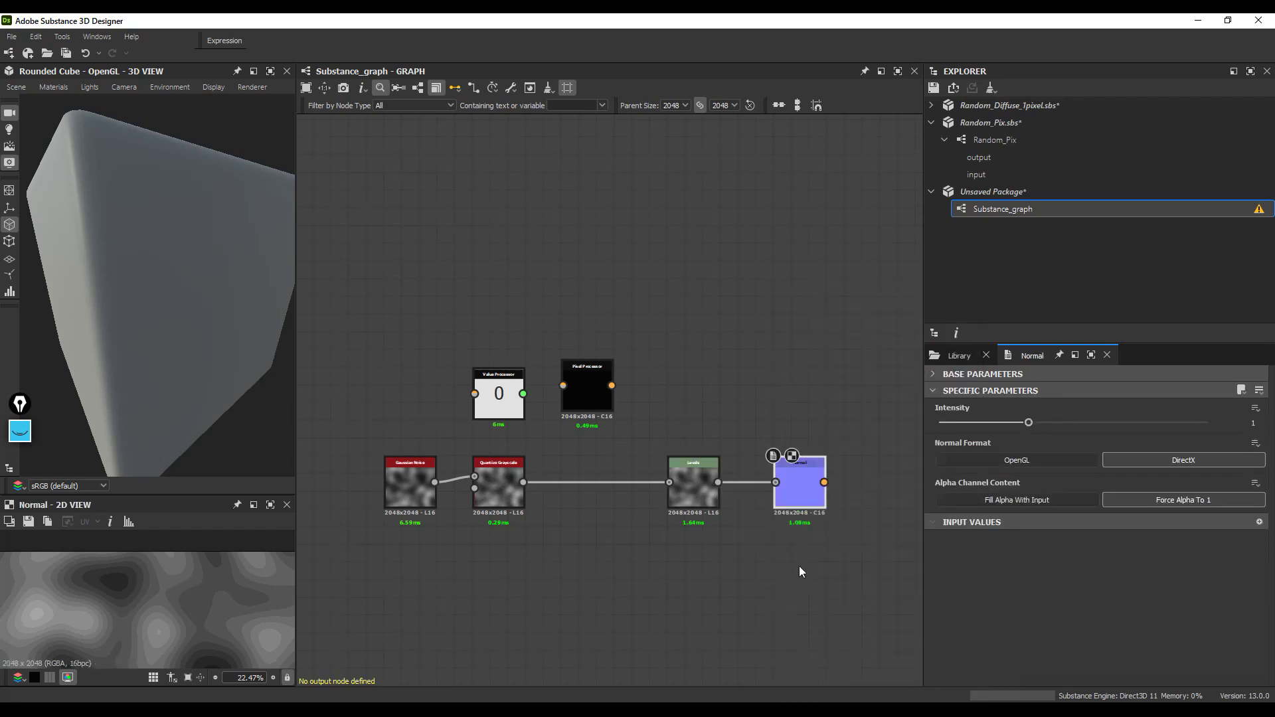
middle_drag(798, 566, 719, 543)
double_click(1253, 424)
text(11)
key(Return)
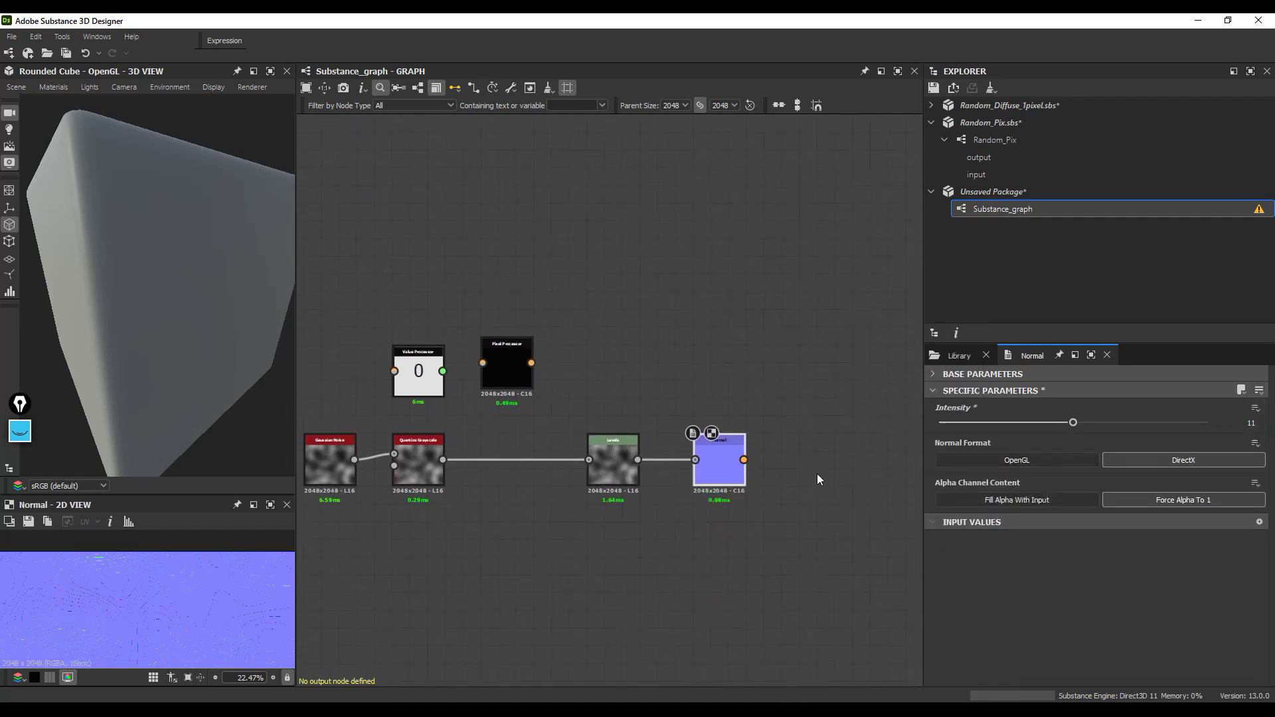
Step: Connect a new Output node to the Normal node and assign it the usage normal
drag(743, 459, 775, 461)
text(o)
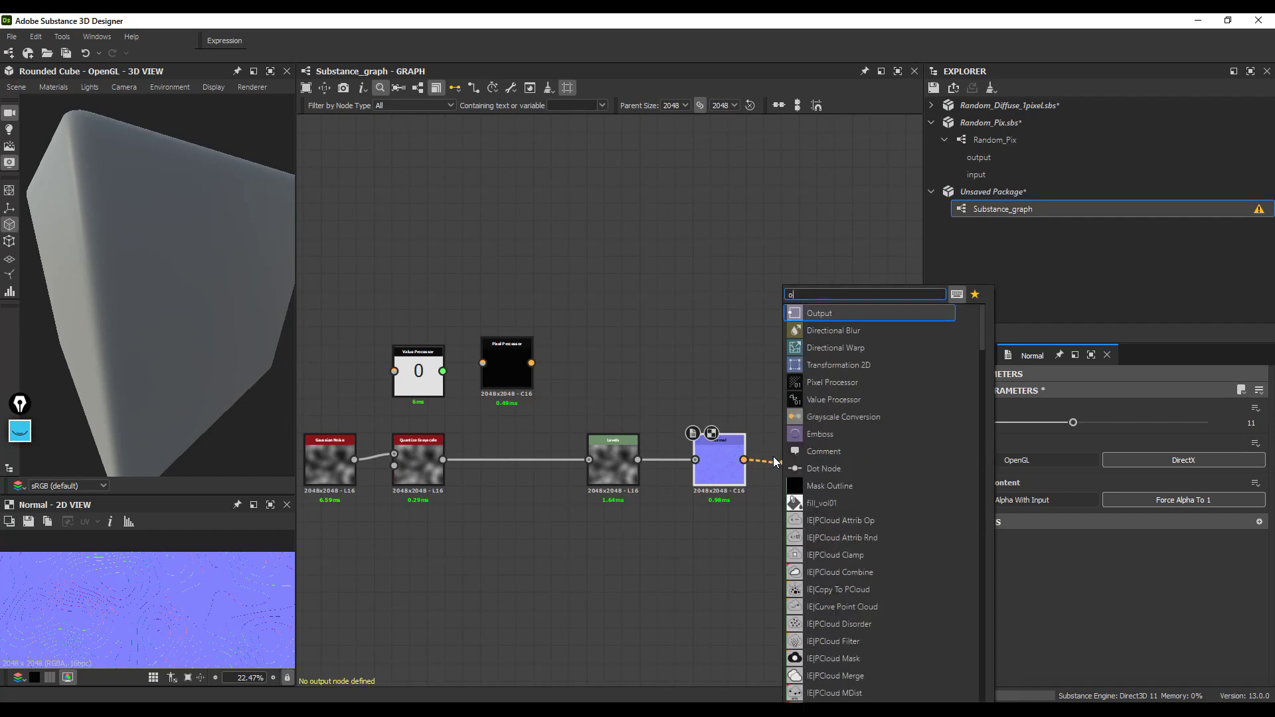
text(u)
click(831, 318)
click(1253, 521)
click(1134, 510)
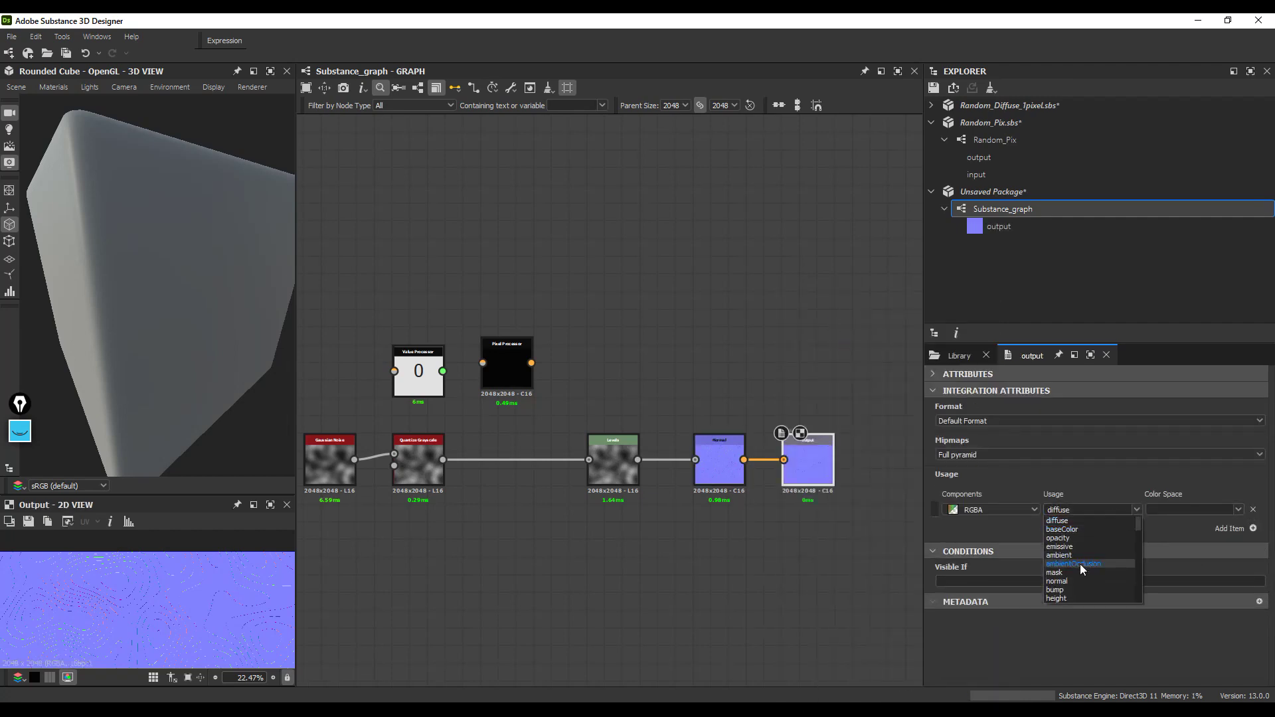
click(1078, 580)
Step: Branch the Levels output into a new Ambient Occlusion (HBAO) node below the Normal node and preview it
drag(637, 459, 677, 528)
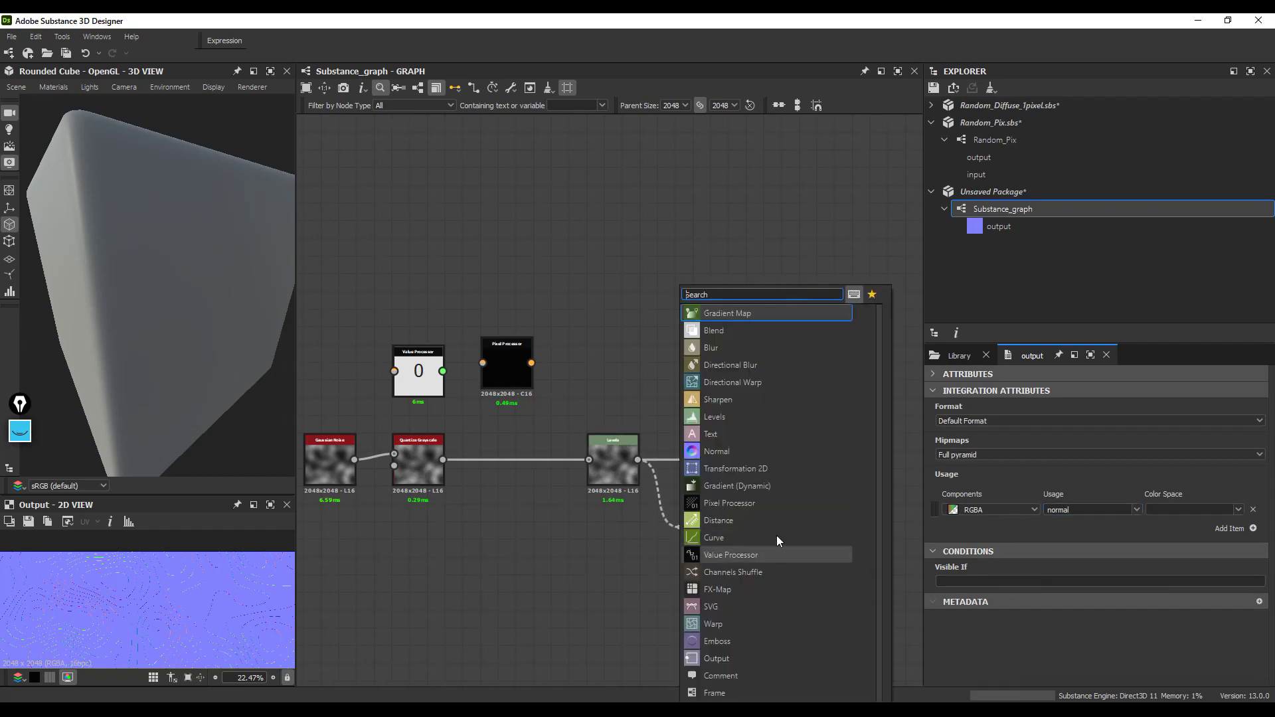
text(ao)
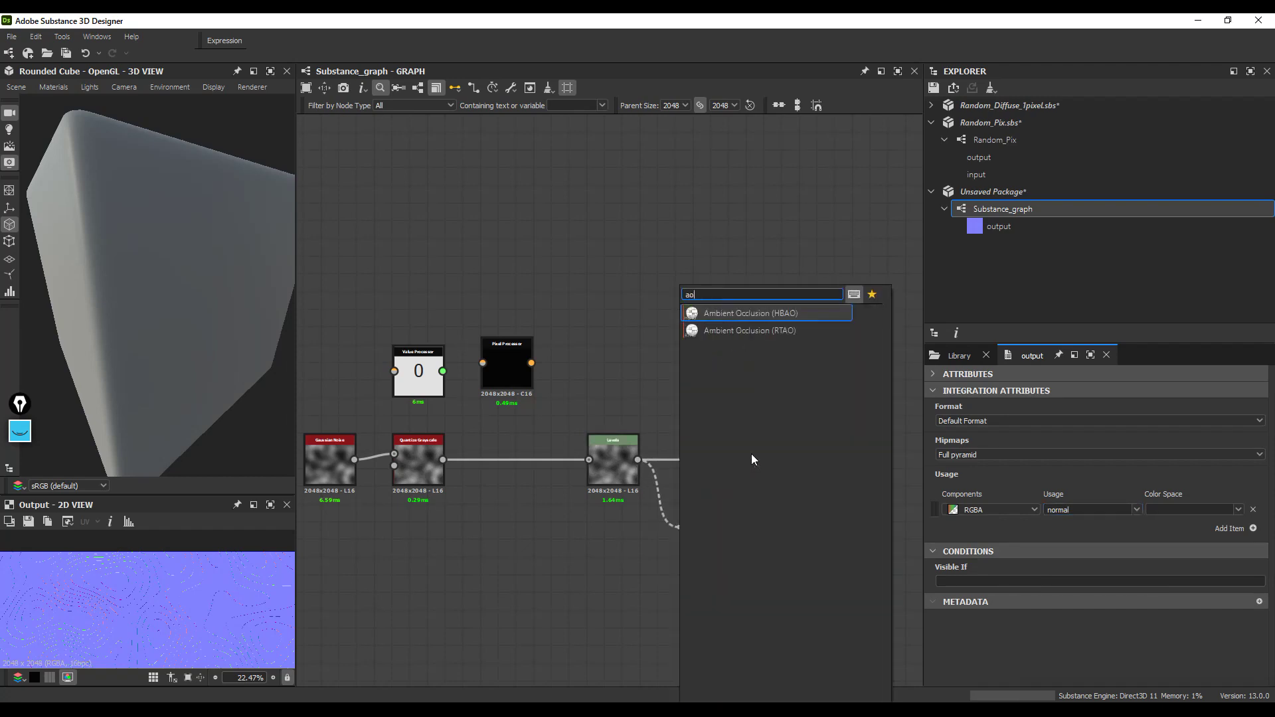
click(730, 314)
double_click(719, 541)
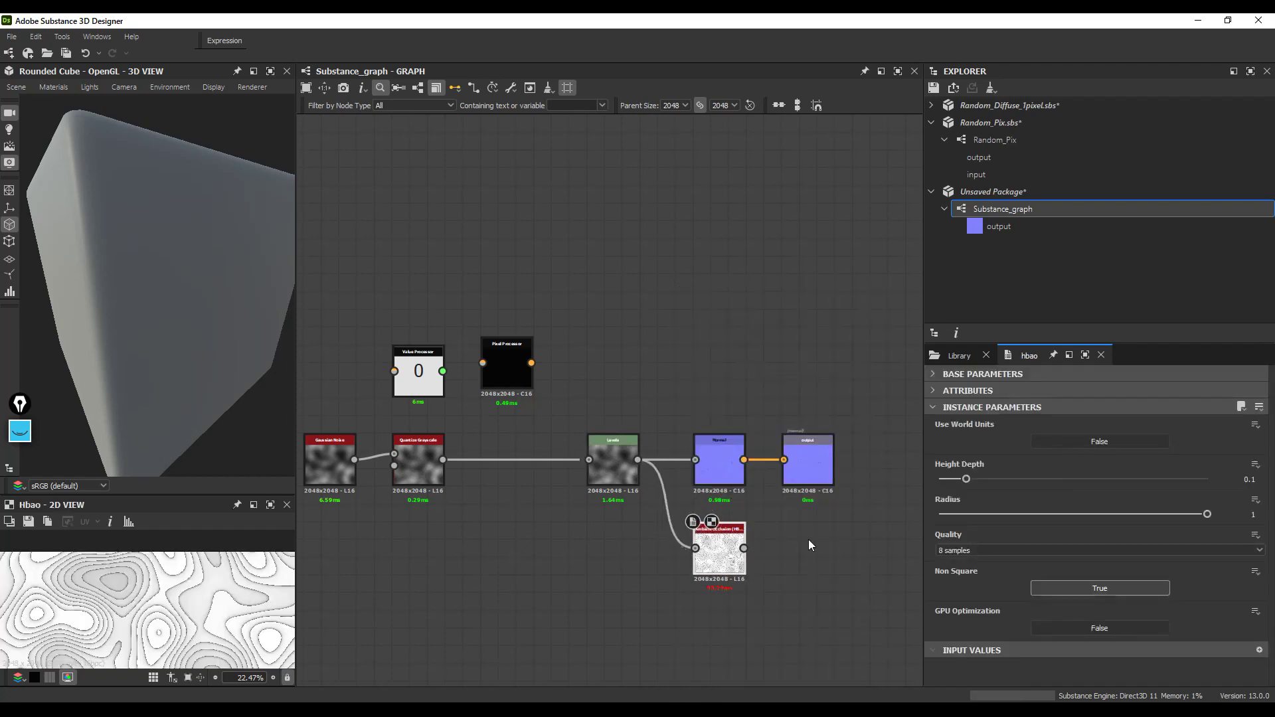
Step: Connect a new Output node to the Ambient Occlusion node and assign it the usage ambientOcclusion
drag(744, 548, 780, 549)
text(ou)
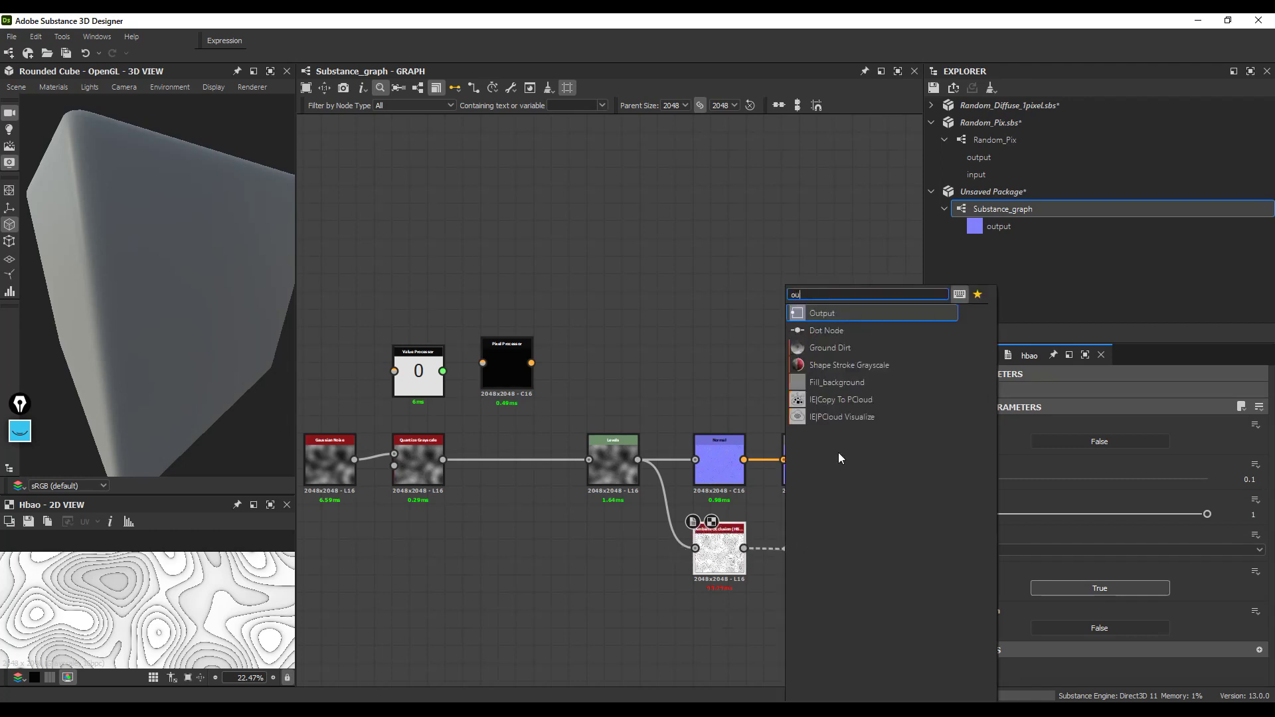
click(816, 315)
click(1253, 528)
click(1127, 508)
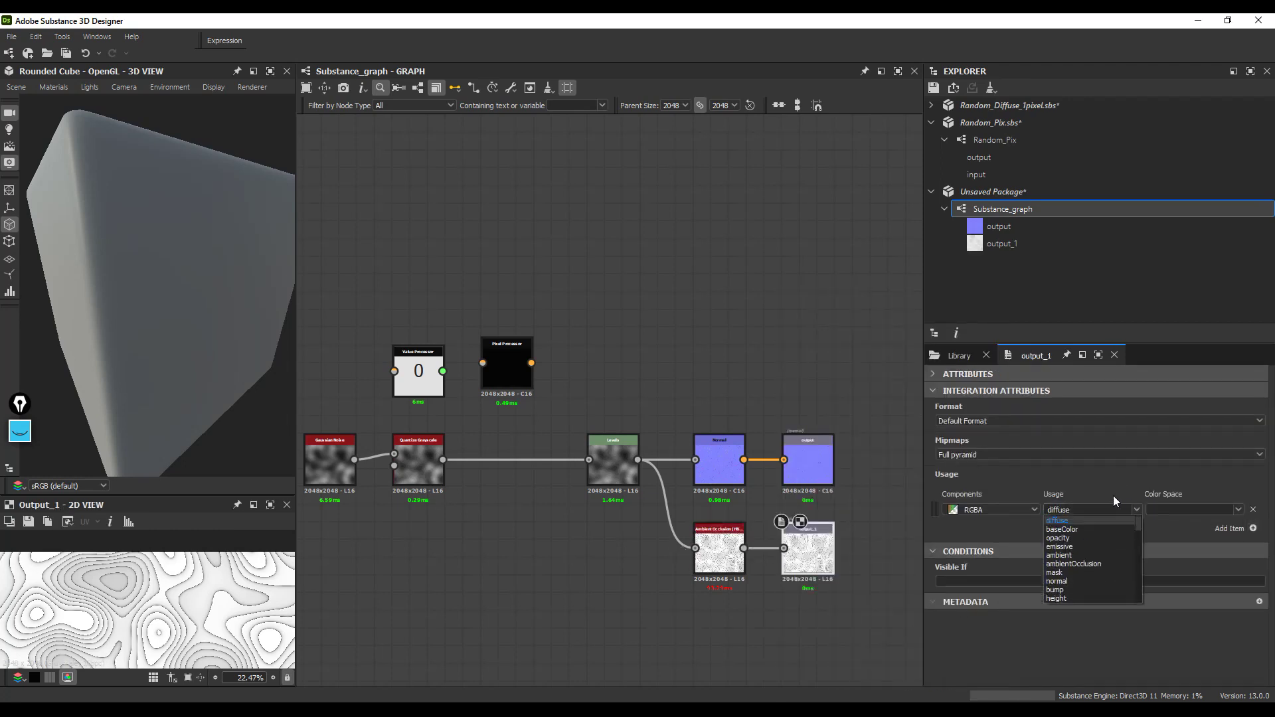
click(1075, 564)
Step: Move the Normal and Ambient Occlusion branches up and route Levels through a dot node into a new Output with usage height
drag(859, 390, 759, 439)
drag(638, 460, 811, 534)
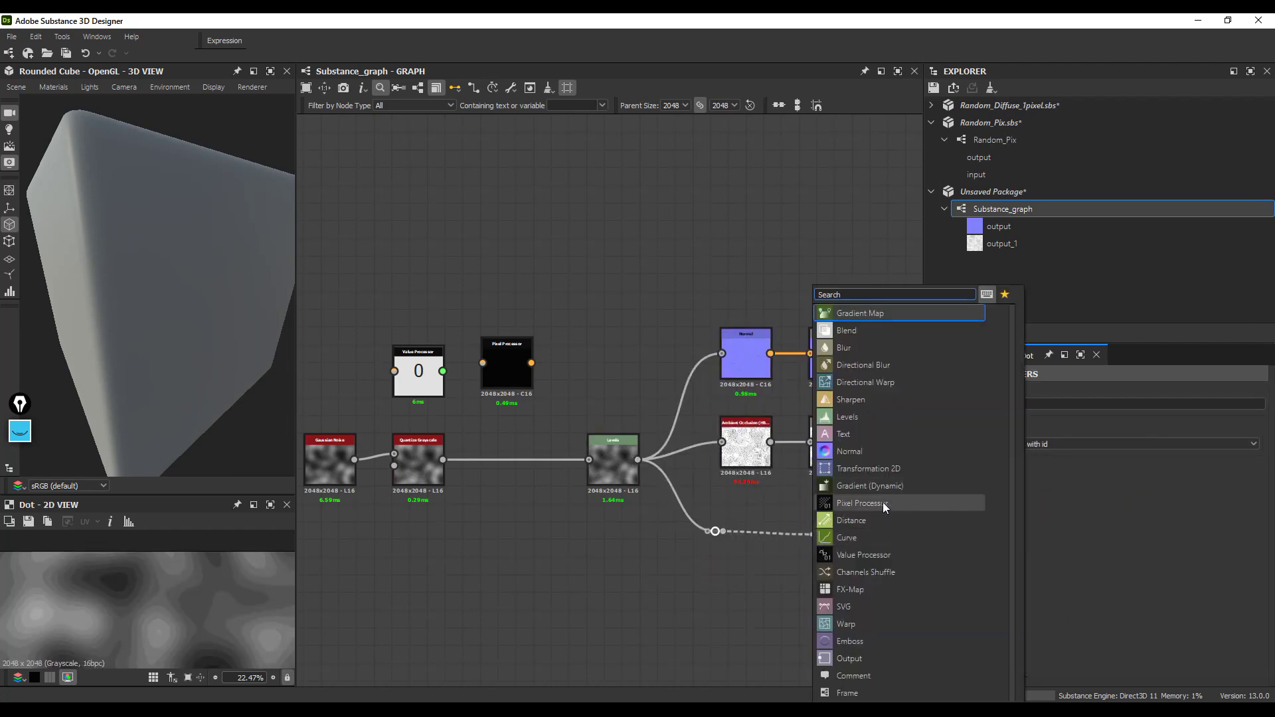
click(857, 658)
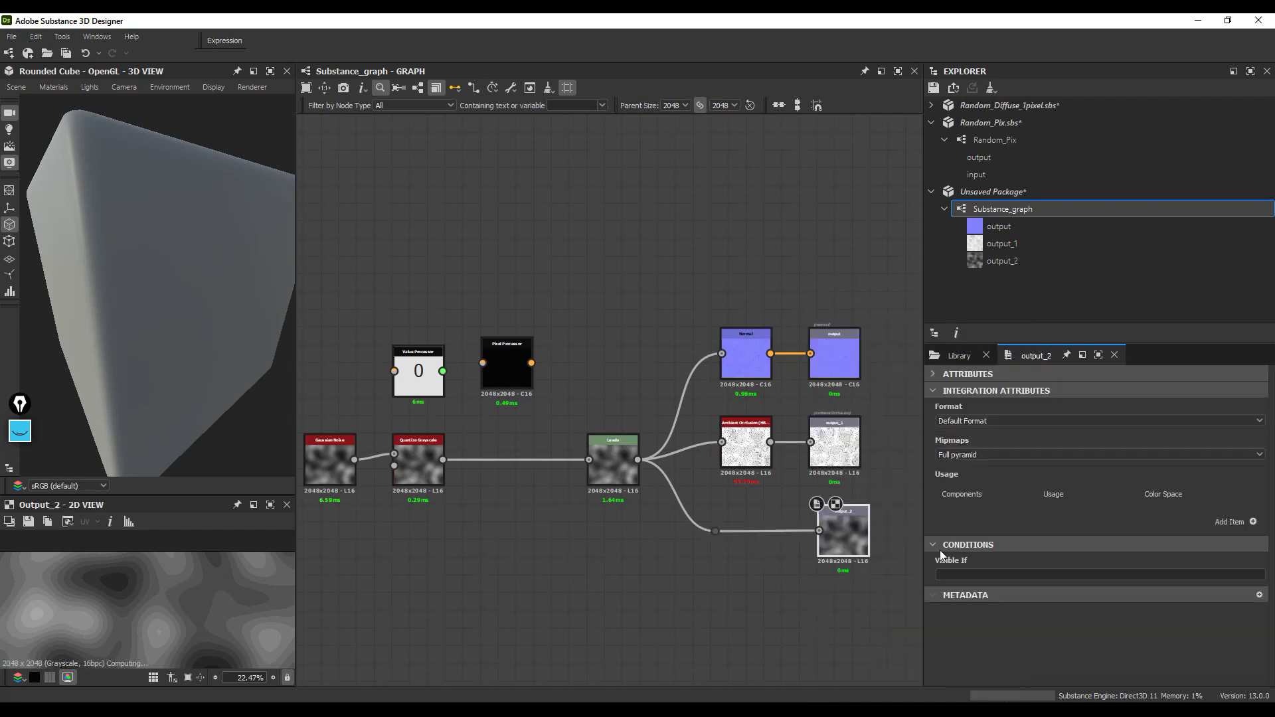
click(1252, 522)
click(1135, 509)
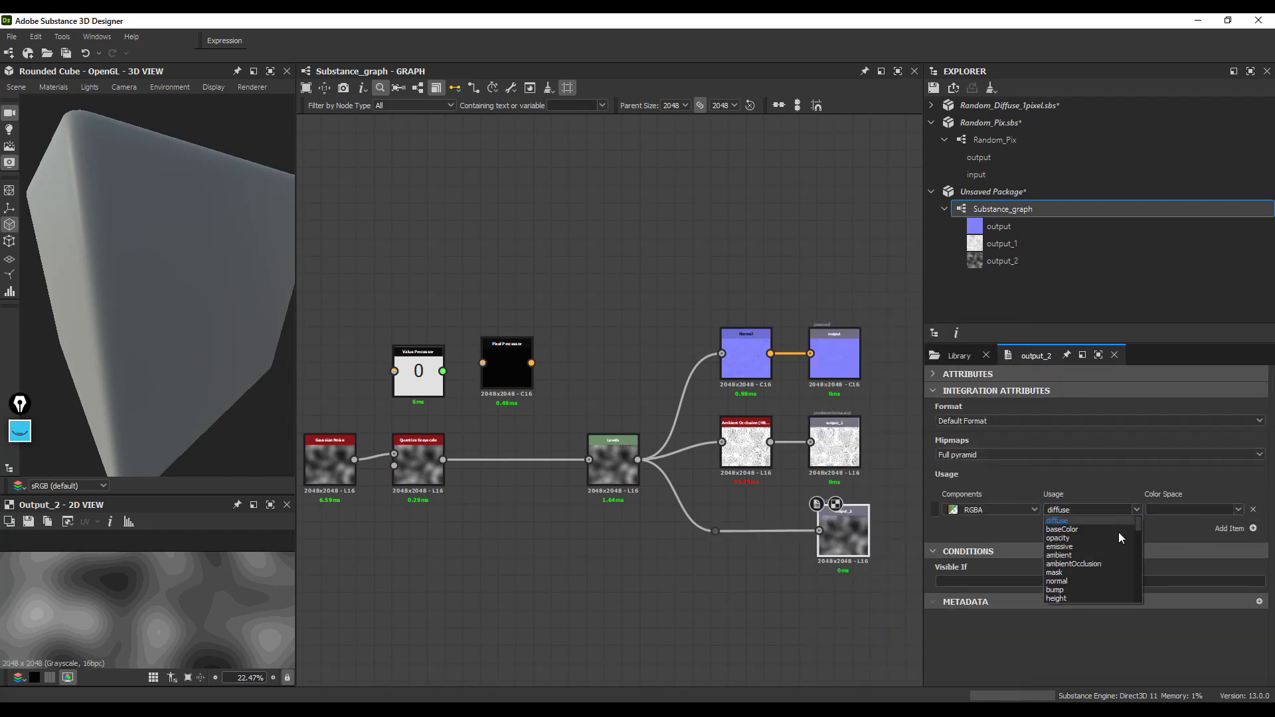
click(1085, 597)
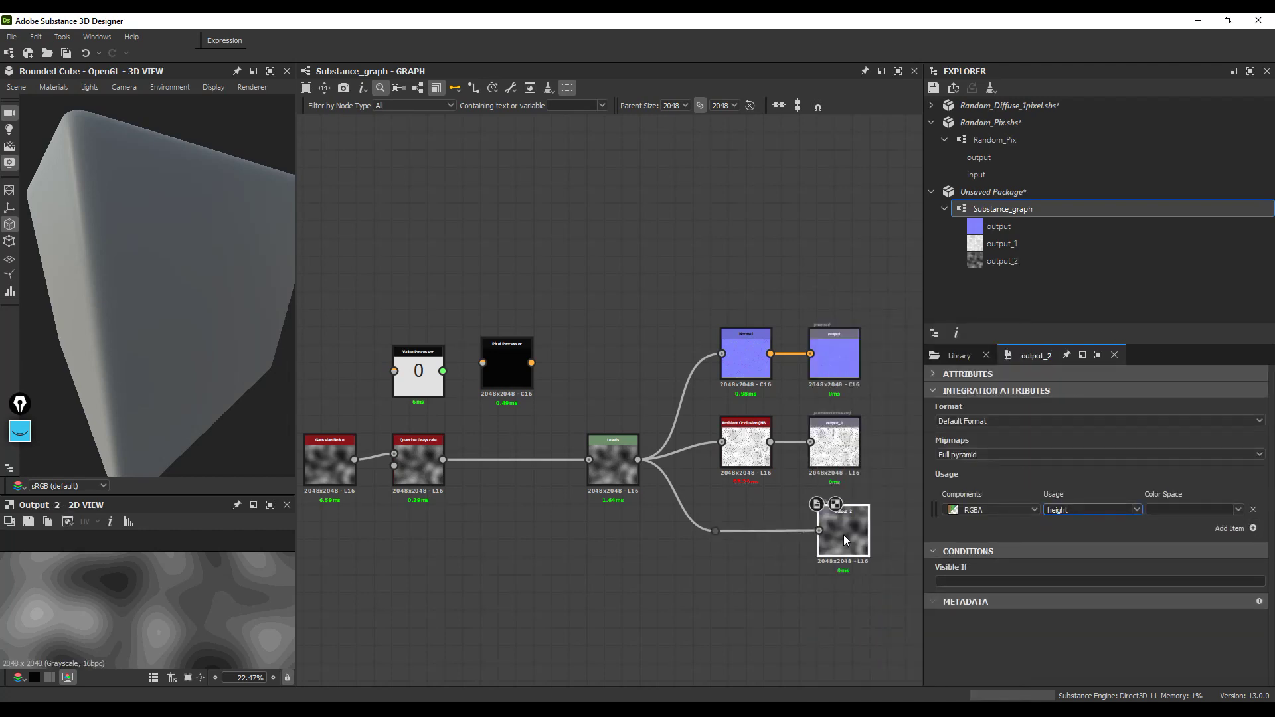
drag(844, 535, 835, 533)
Step: Reset the 3D view, show the graph's outputs on the rounded cube, and widen the 3D view
right_click(572, 273)
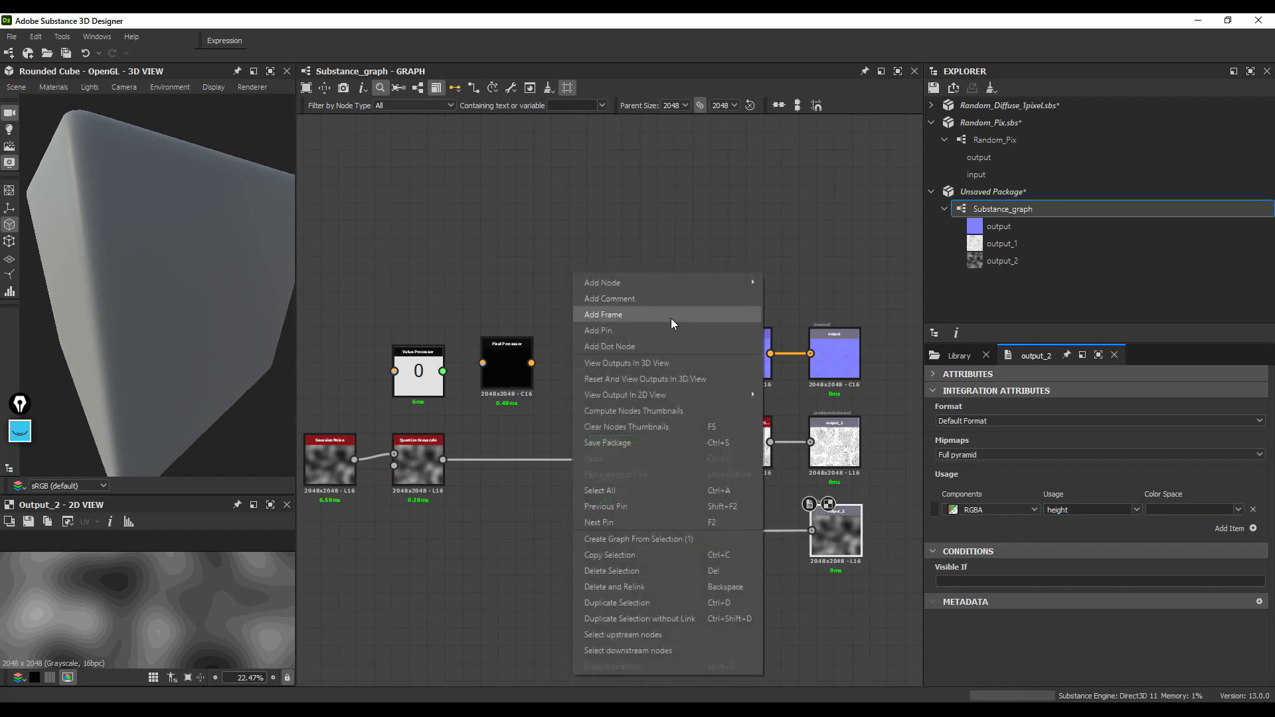
click(655, 377)
drag(165, 307, 387, 373)
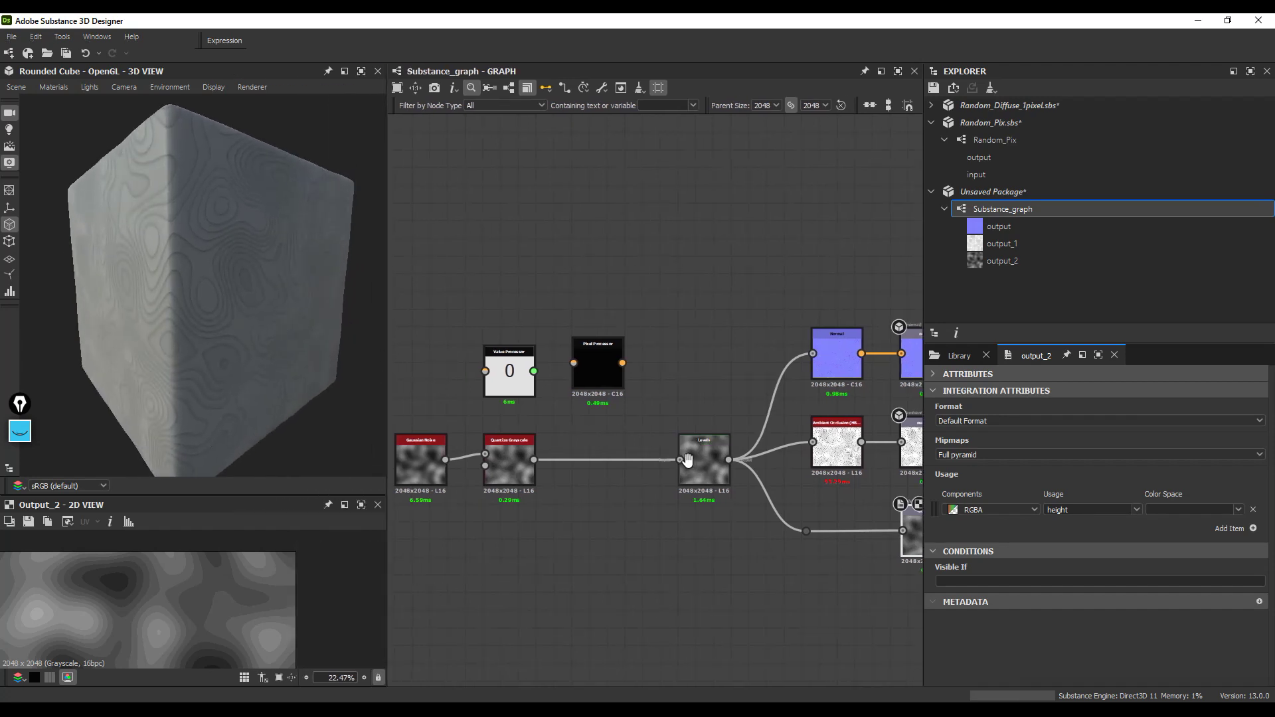
Step: Open the Default material's tessellation and displacement settings for the rounded cube and set the tessellation factor to 16
middle_drag(687, 457, 663, 456)
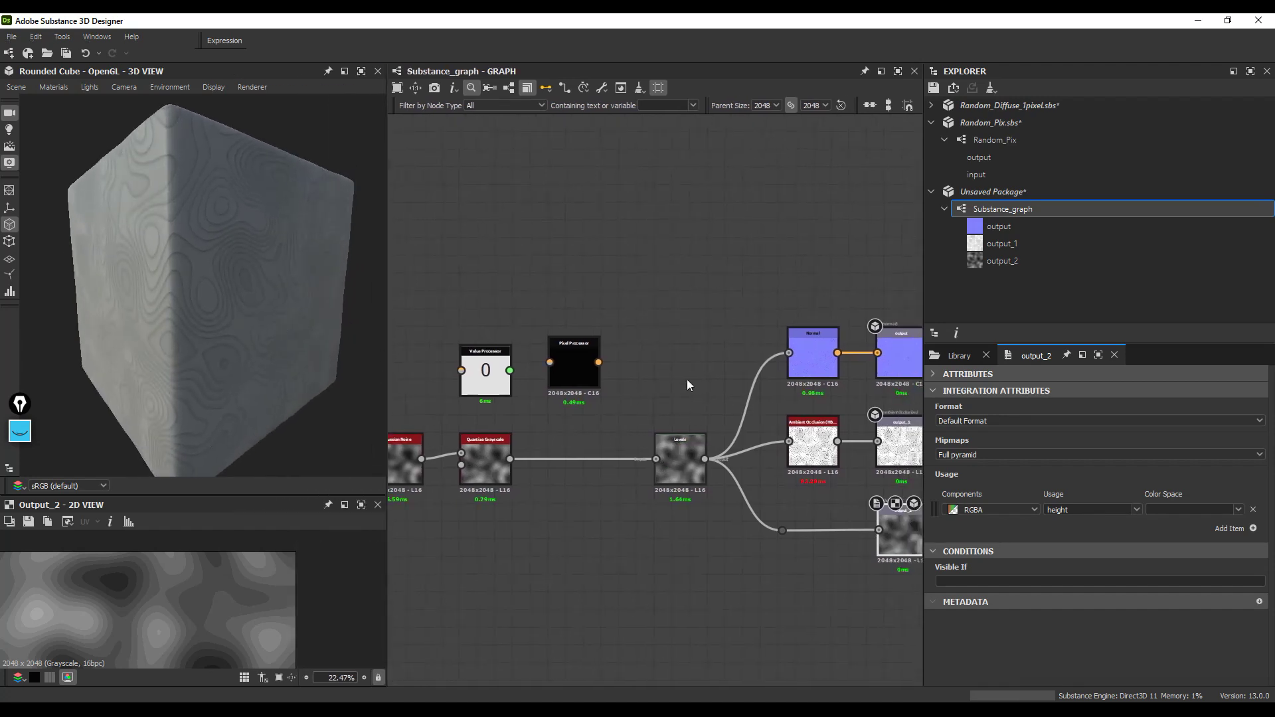
click(50, 88)
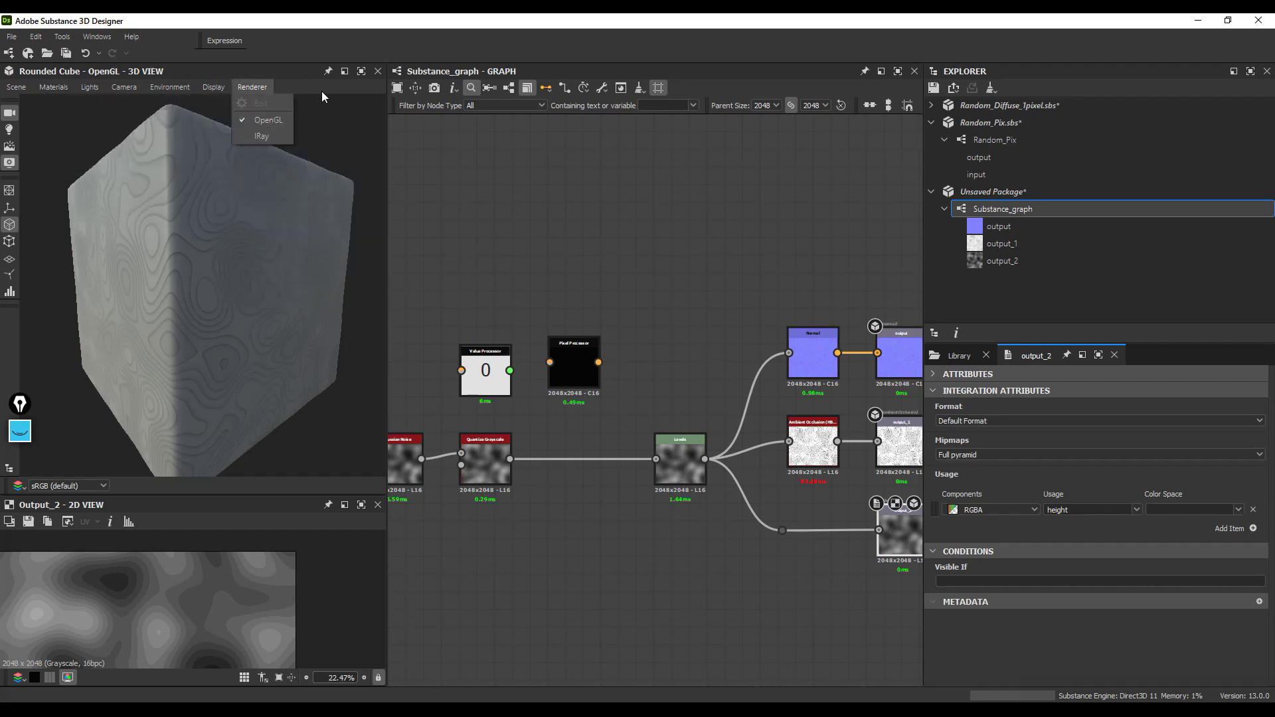
mouse_move(75, 83)
mouse_move(185, 109)
click(273, 107)
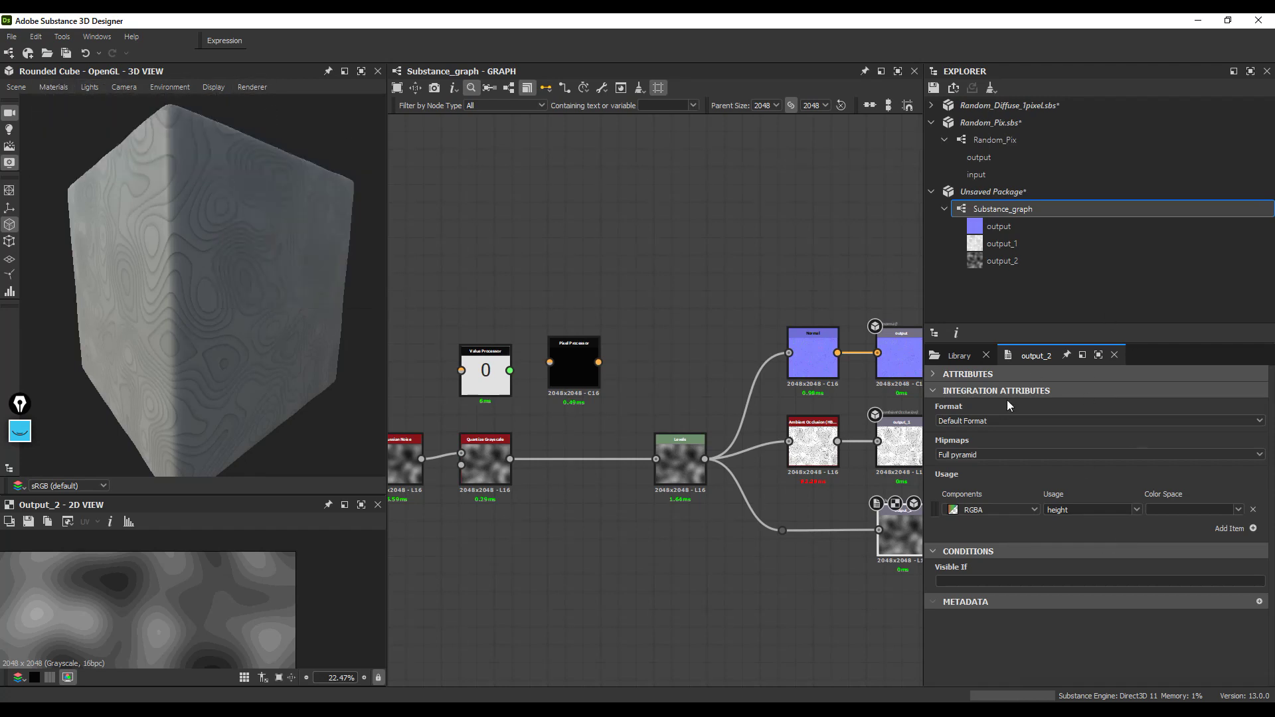
drag(1271, 397, 1271, 482)
drag(943, 570, 1232, 577)
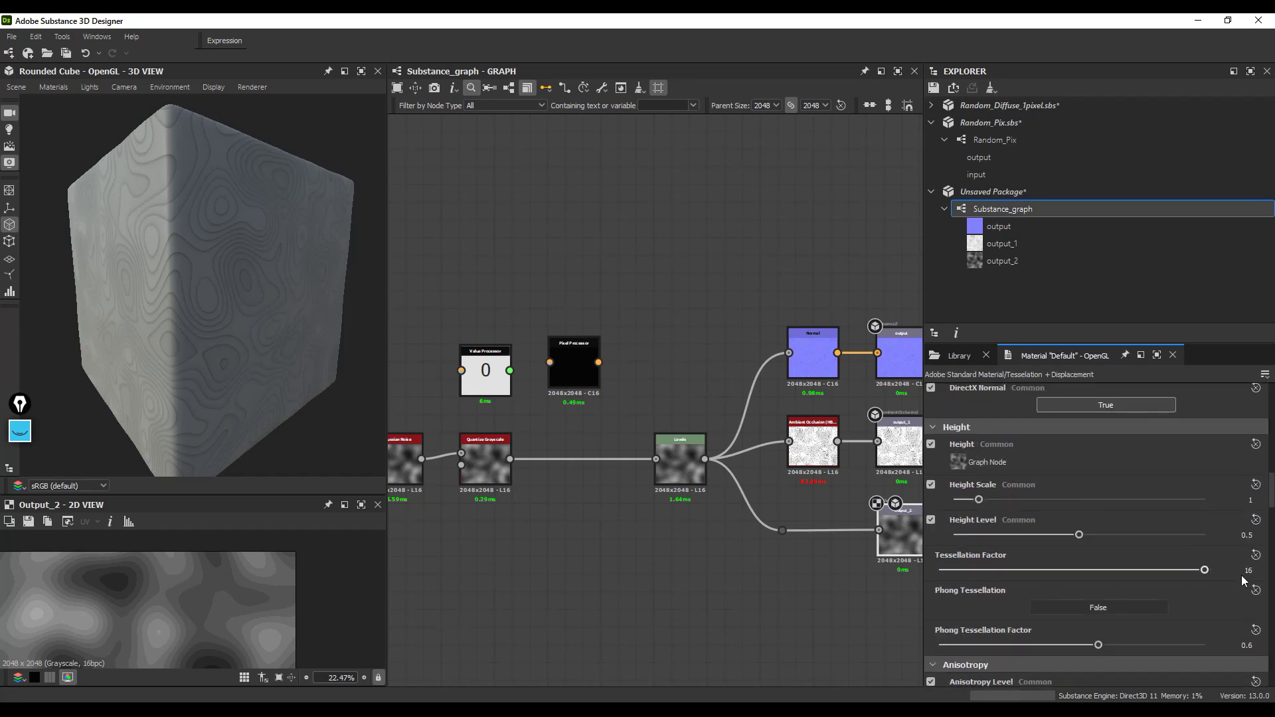
Step: Set the material's height level to 0 and height scale to 4.74, checking the displacement on the cube
drag(1069, 539, 923, 533)
drag(975, 501, 1073, 502)
drag(317, 229, 291, 245)
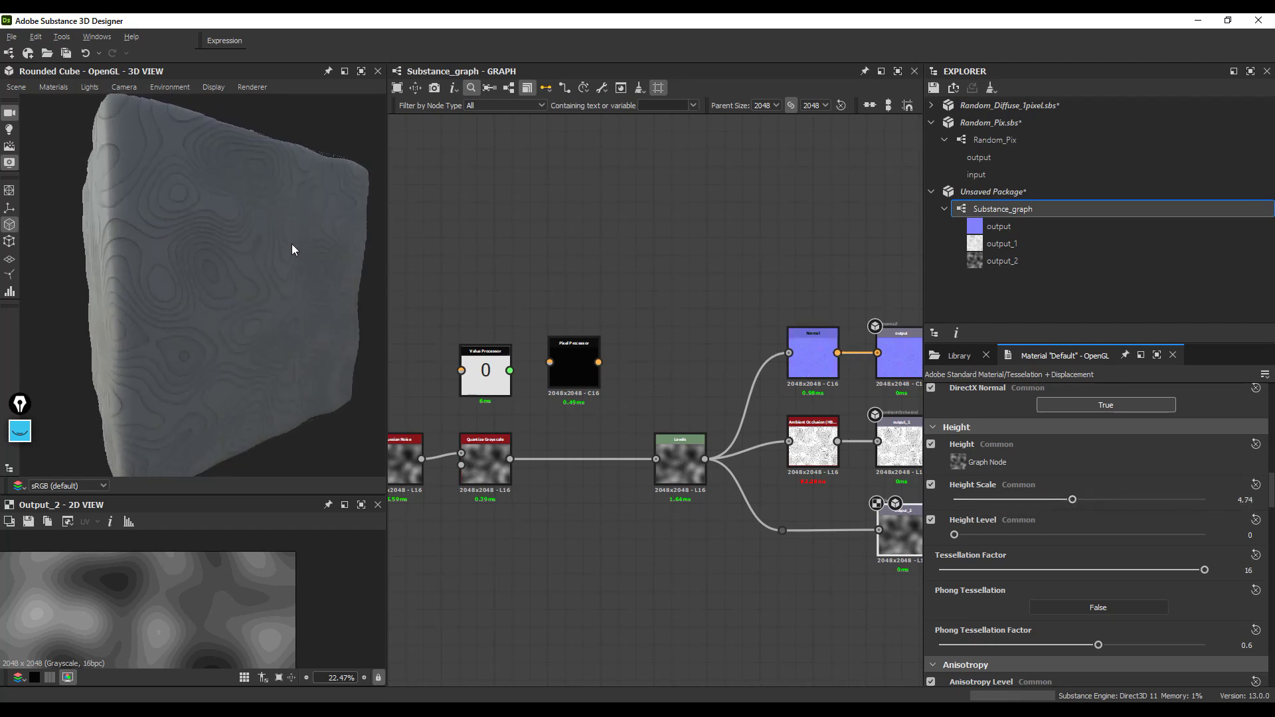
Step: Branch the Quantize Grayscale output into a new Blur HQ Grayscale node
scroll(681, 376, down, 1)
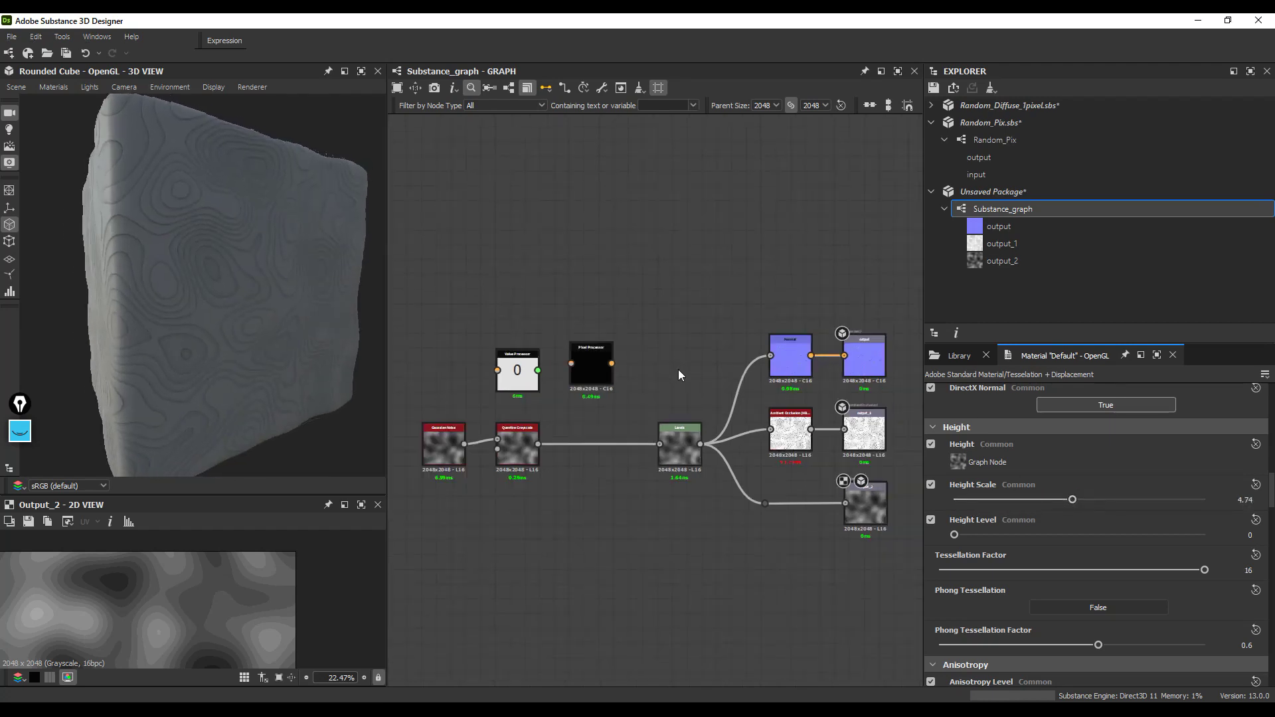
middle_drag(679, 369, 713, 369)
drag(573, 441, 618, 457)
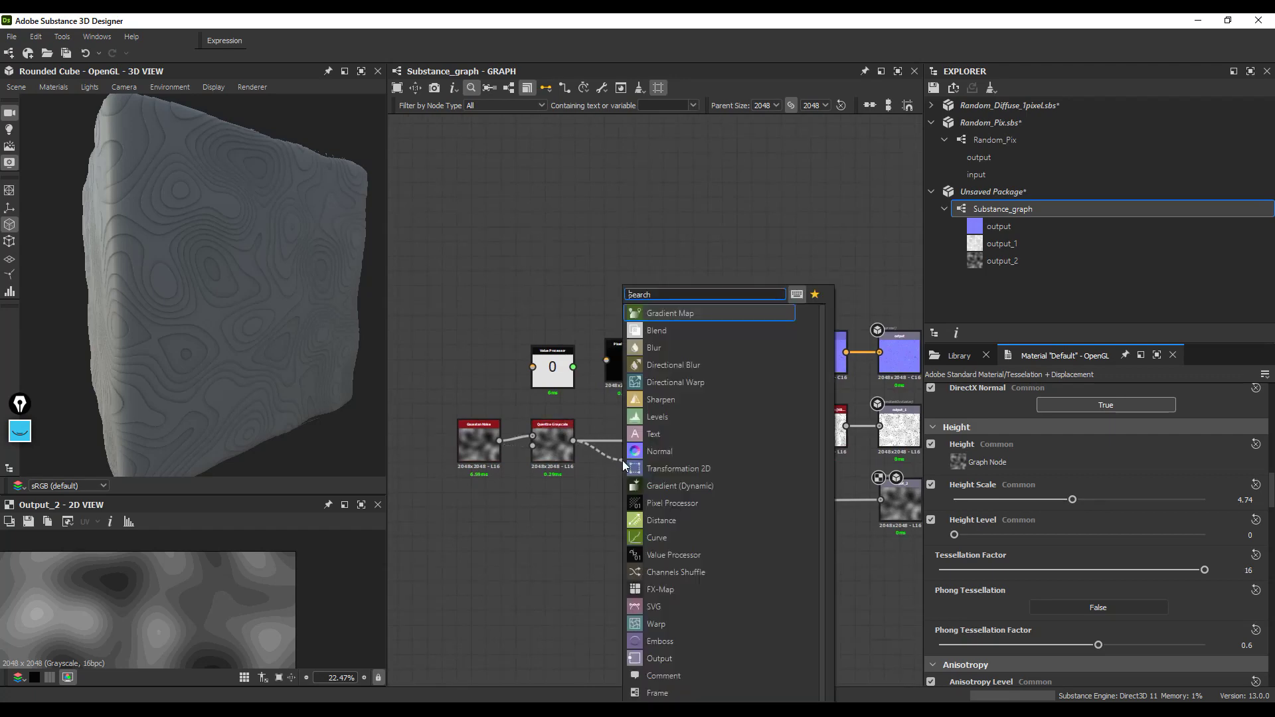
text(bl)
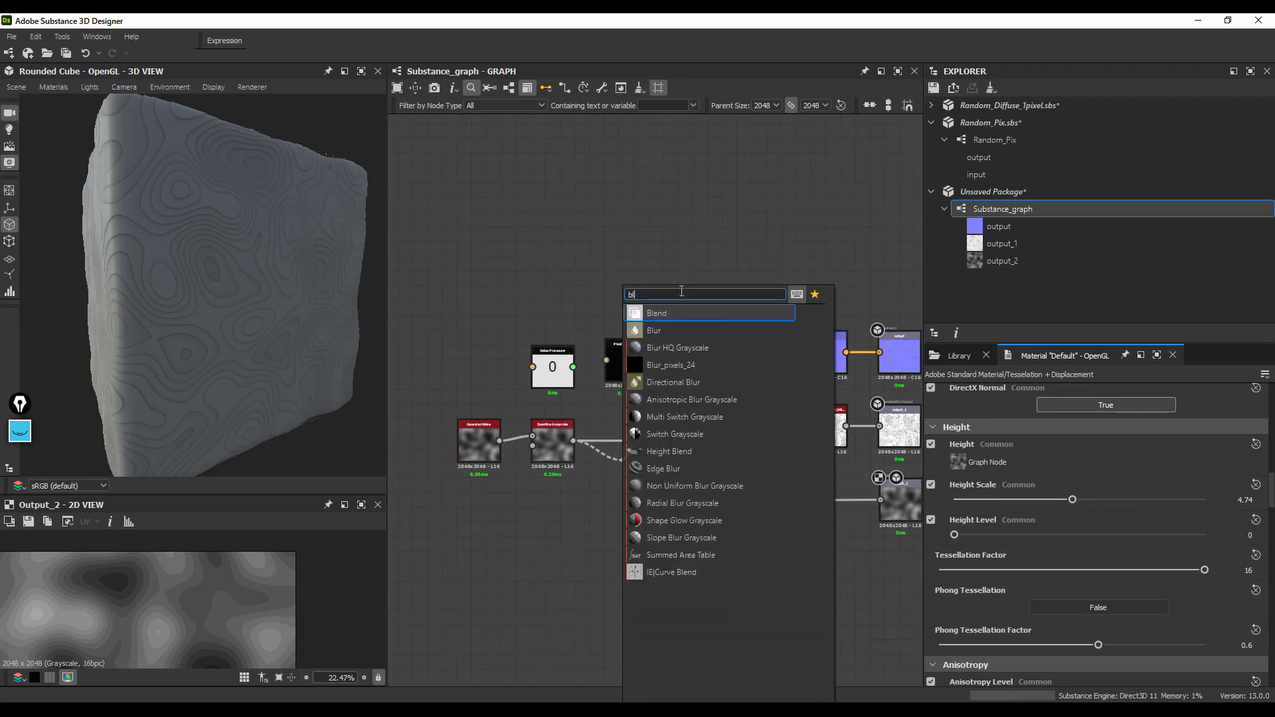
click(672, 355)
Step: Set the Blur HQ Grayscale node's quality to 1 and its intensity to 0.2
drag(940, 474, 1207, 474)
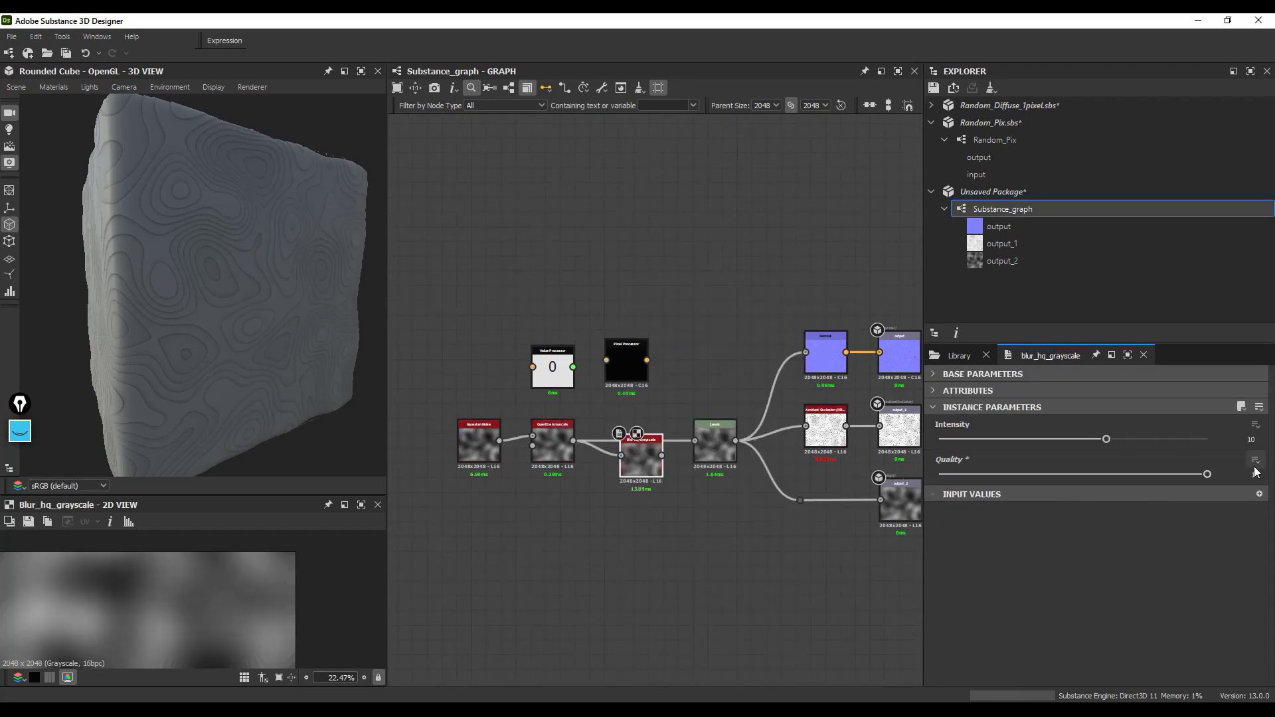
drag(1114, 445, 955, 441)
drag(1239, 440, 1269, 447)
text(0.2)
key(Tab)
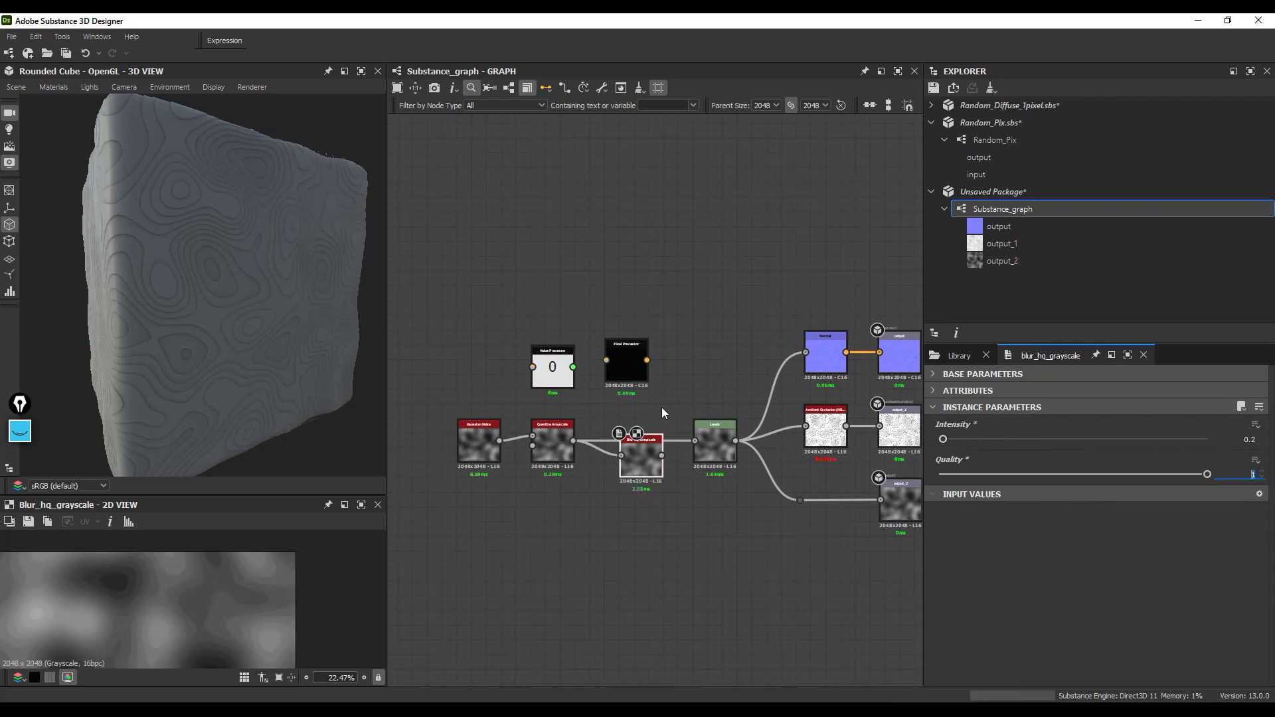
Step: Feed the Blur HQ Grayscale output into Levels, widen the 3D view and examine the displaced cube
drag(663, 457, 695, 440)
scroll(265, 277, up, 5)
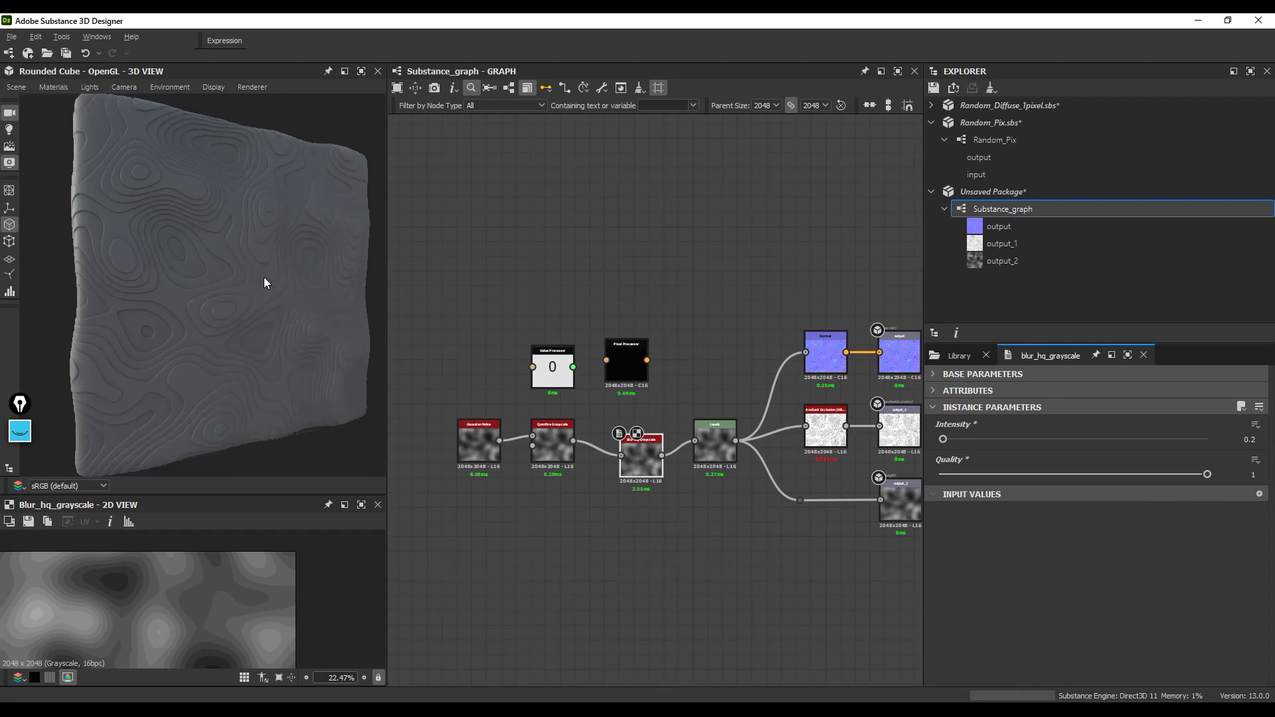
drag(251, 304, 460, 369)
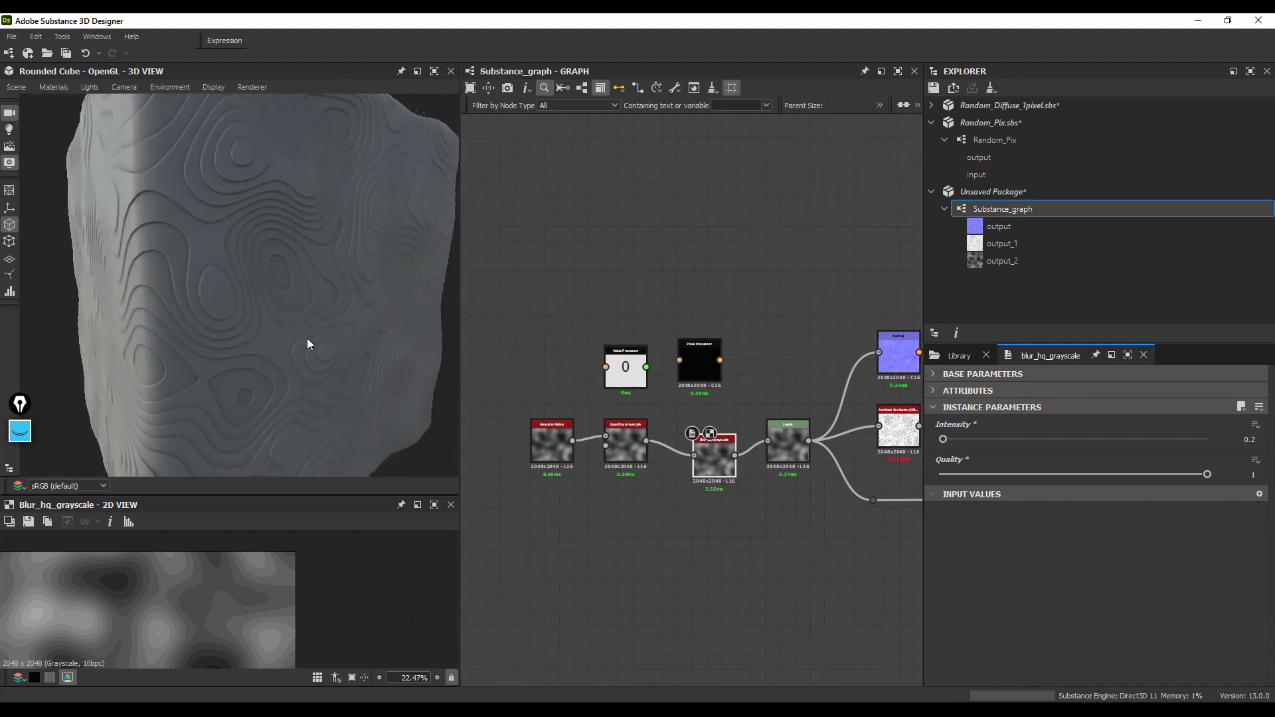
drag(285, 318, 263, 315)
Step: Arrange the Gaussian Noise, Quantize Grayscale and Blur nodes in a row below Levels, and enlarge the 2D view to inspect the blur
middle_drag(669, 444, 704, 480)
drag(577, 524, 636, 515)
drag(761, 496, 723, 520)
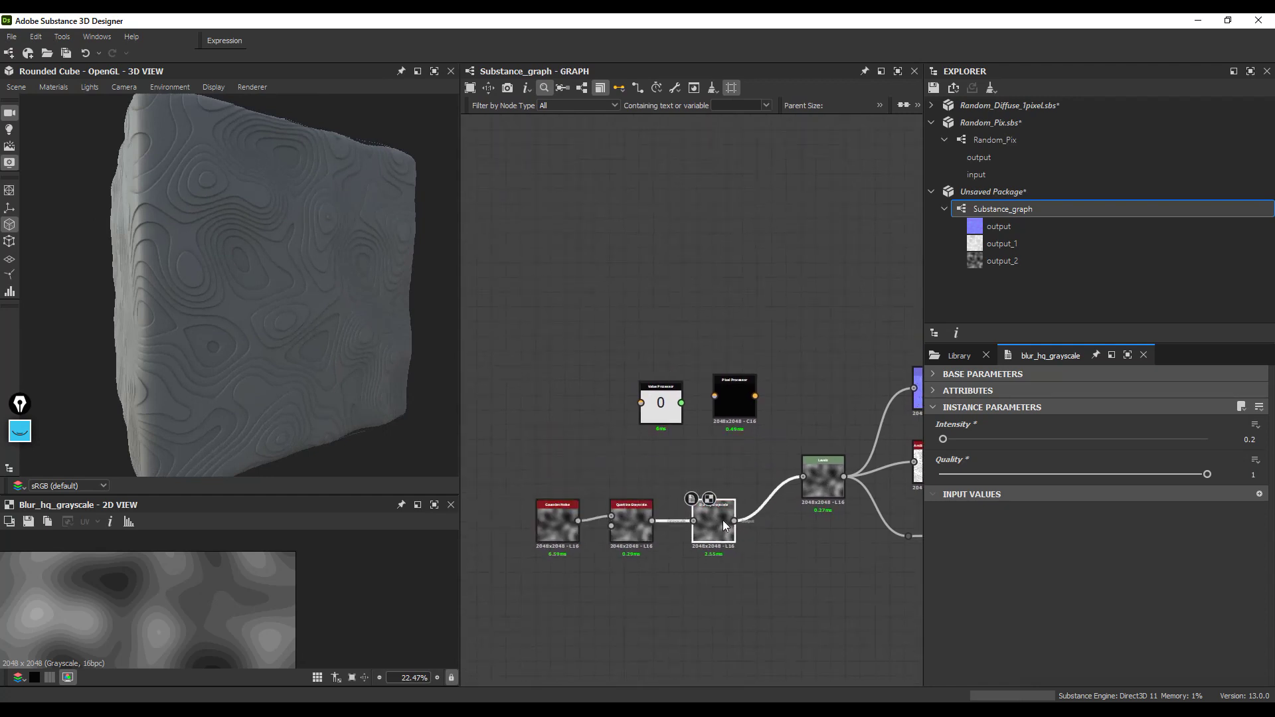
drag(228, 497, 226, 377)
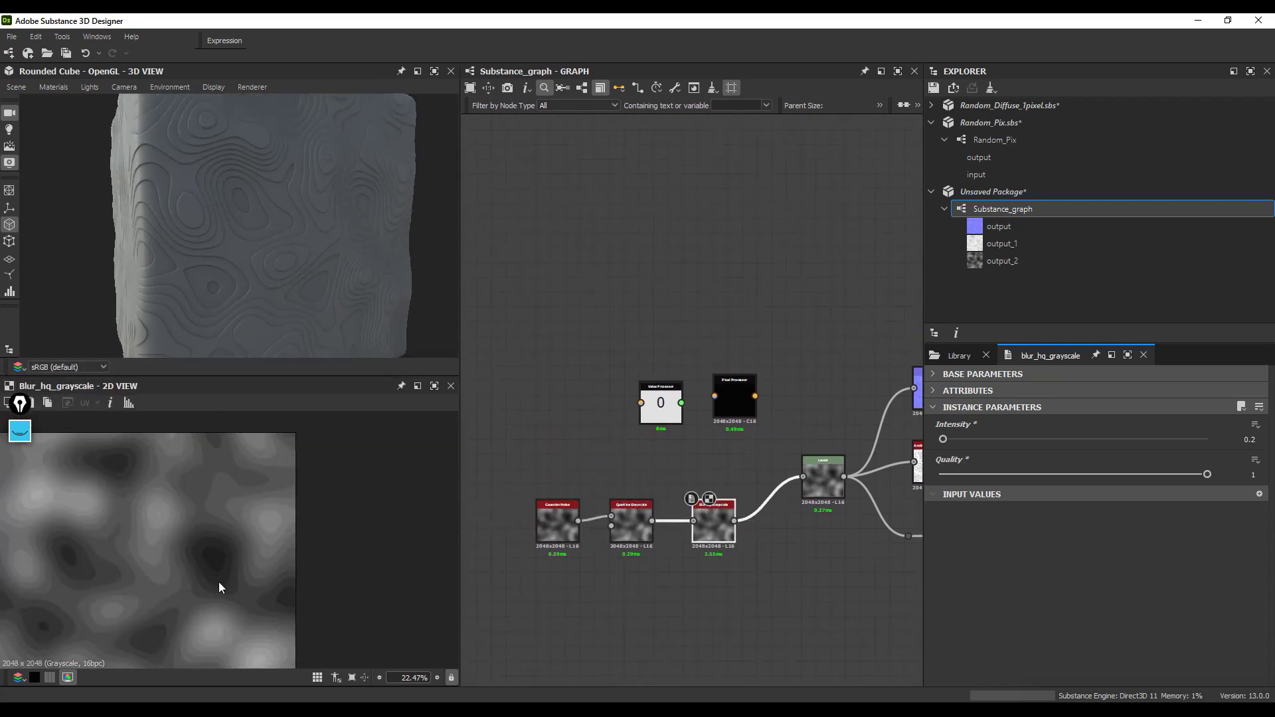
scroll(203, 573, up, 4)
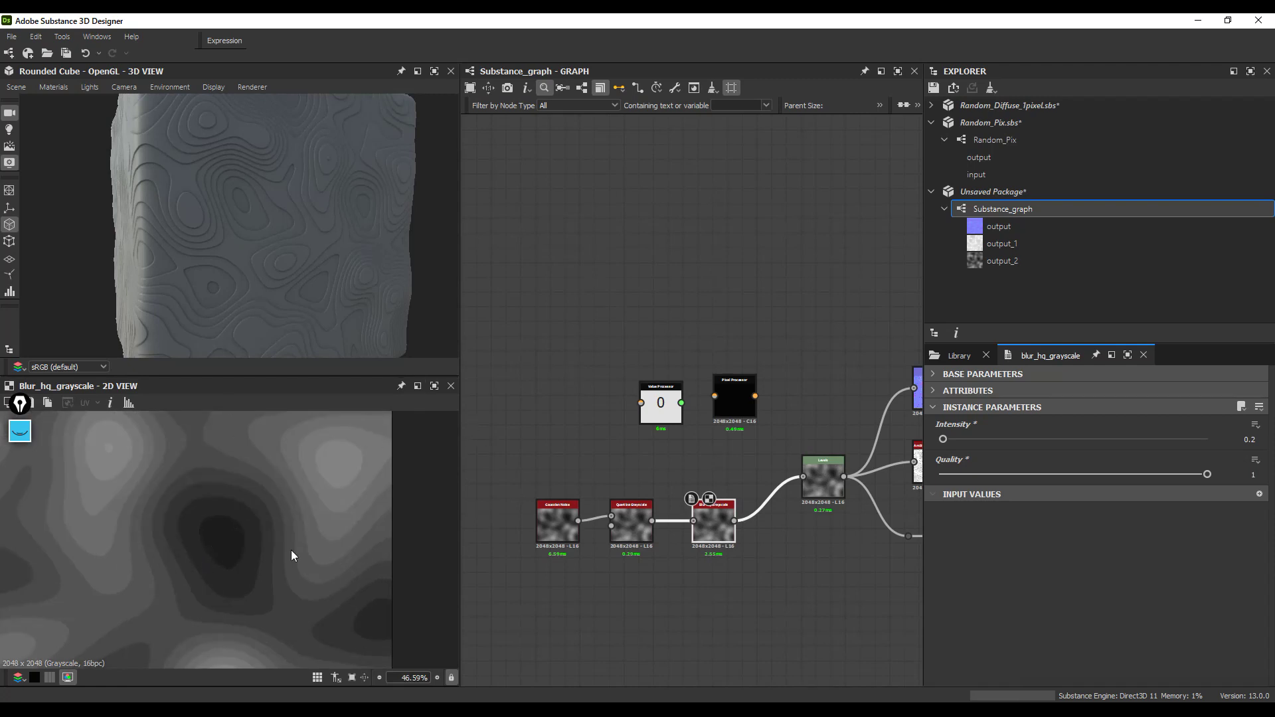
Step: Branch the Quantize Grayscale output into a new Cross Section node and fit its preview in the 2D view
middle_drag(692, 462, 650, 429)
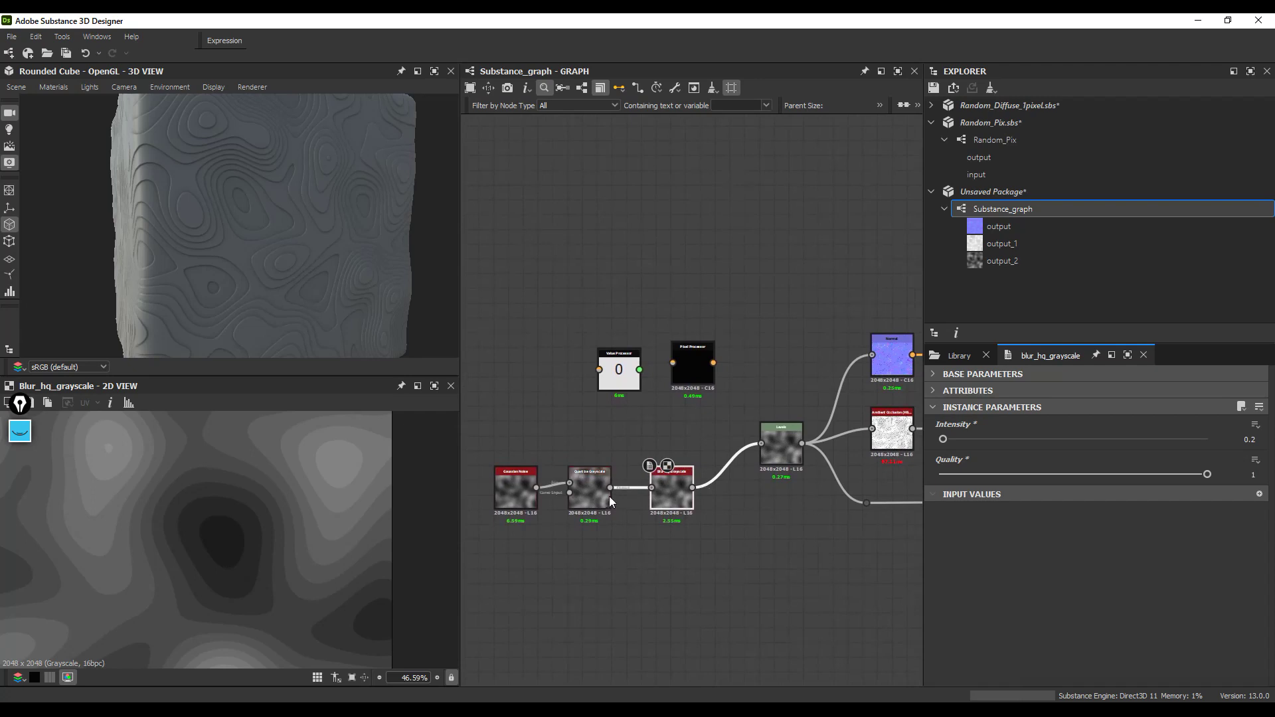
drag(636, 539, 657, 584)
text(cr)
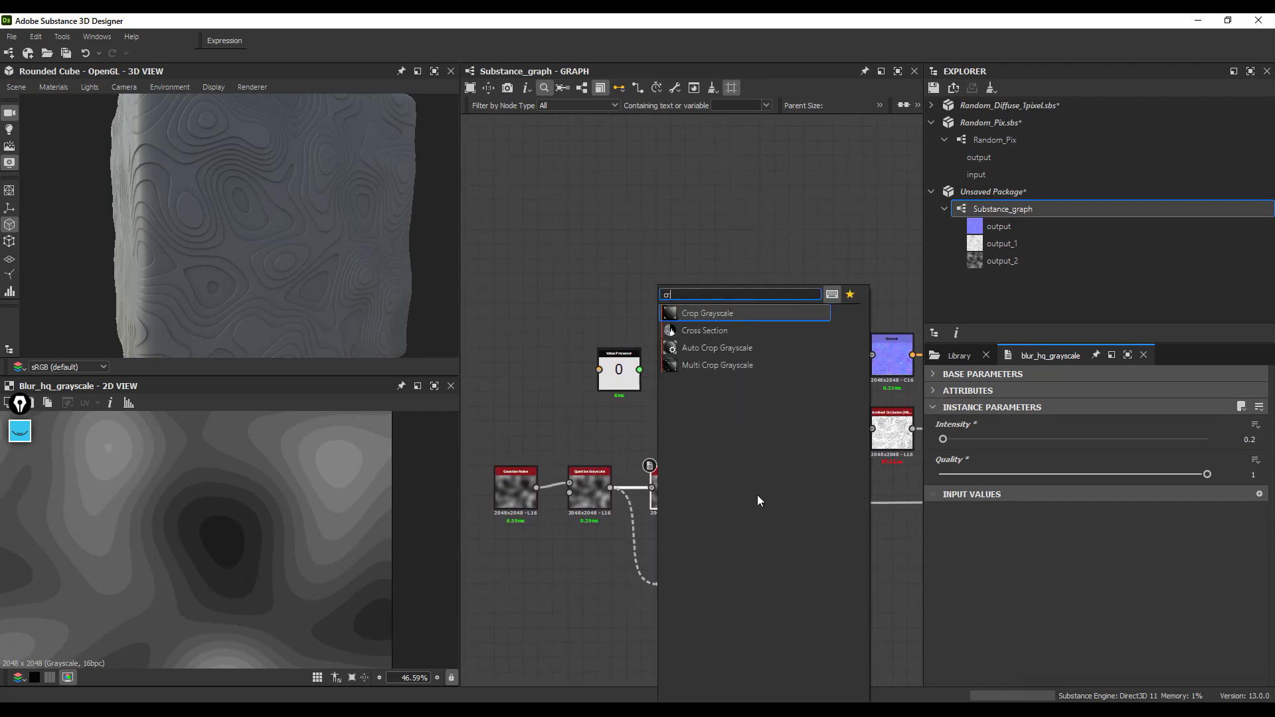
click(705, 332)
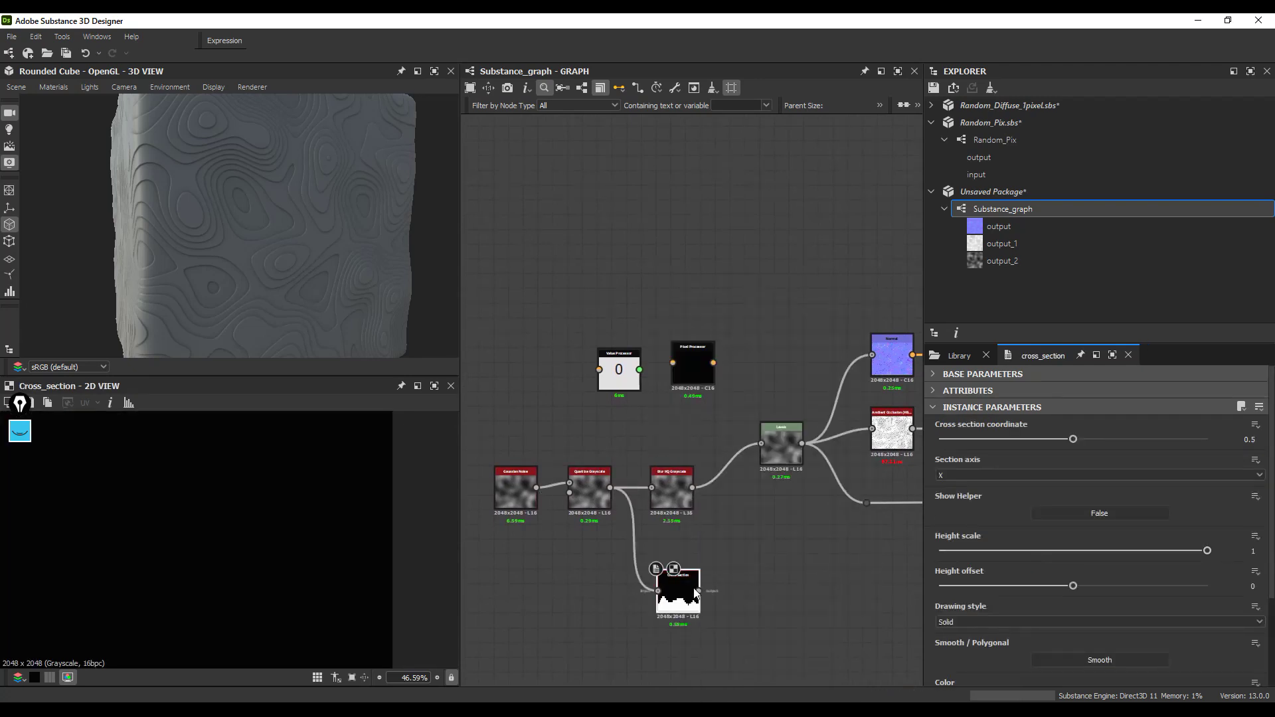
key(f)
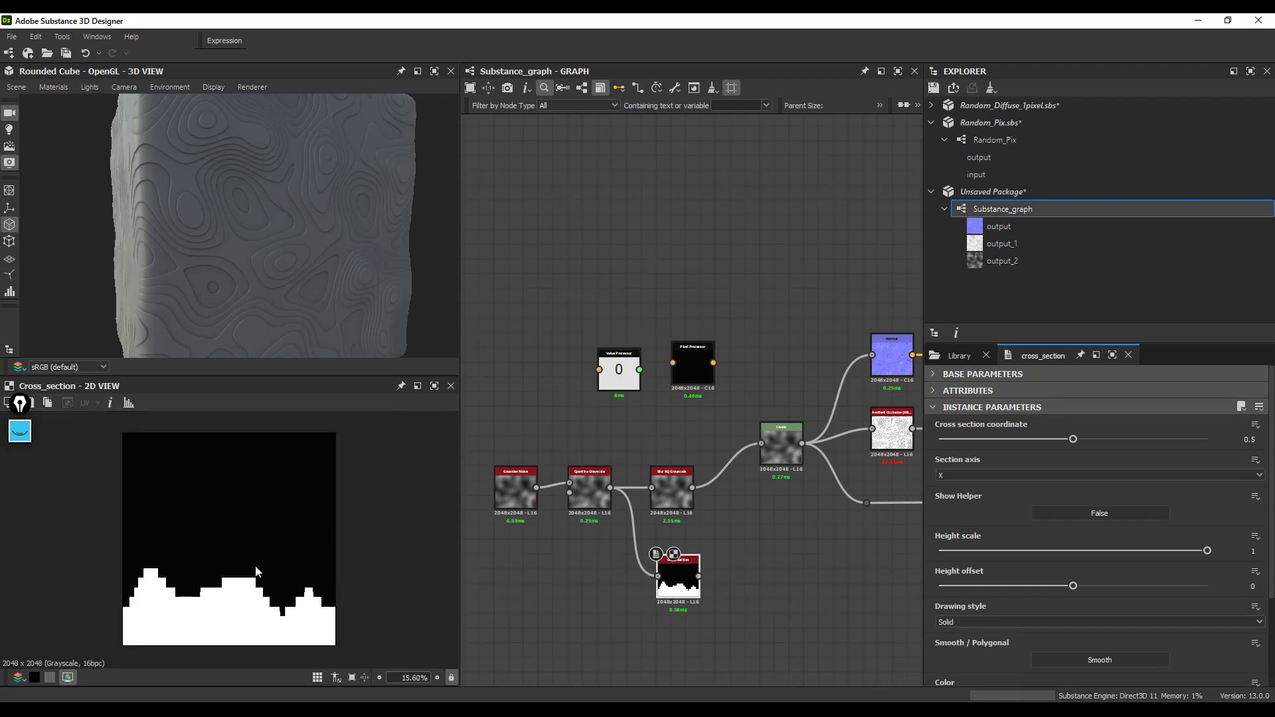
Step: Compare the Gaussian Noise and quantized profiles in the Cross Section node, restoring the Quantize Grayscale connection
drag(535, 487, 662, 579)
drag(610, 488, 659, 577)
scroll(258, 623, up, 1)
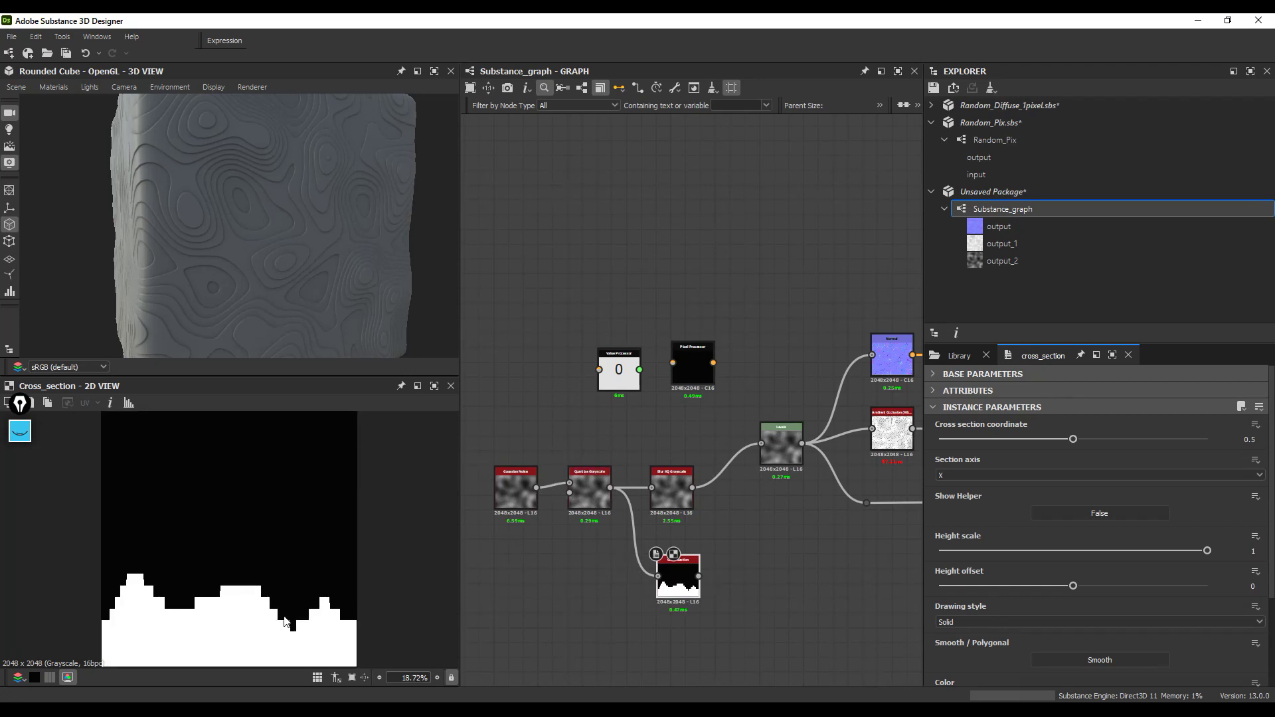
drag(693, 577, 685, 576)
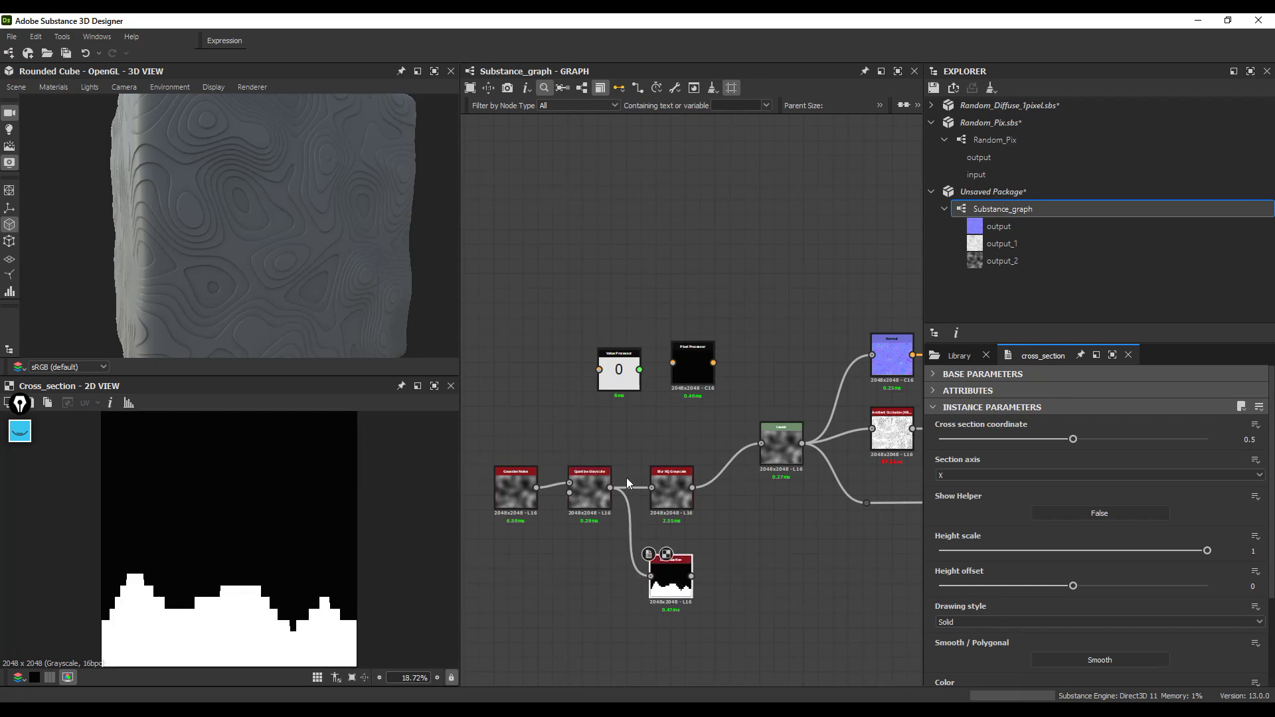
Step: Preview the Quantize Grayscale node and examine its flat steps in 2D and on the 3D cube
double_click(591, 504)
scroll(272, 543, up, 3)
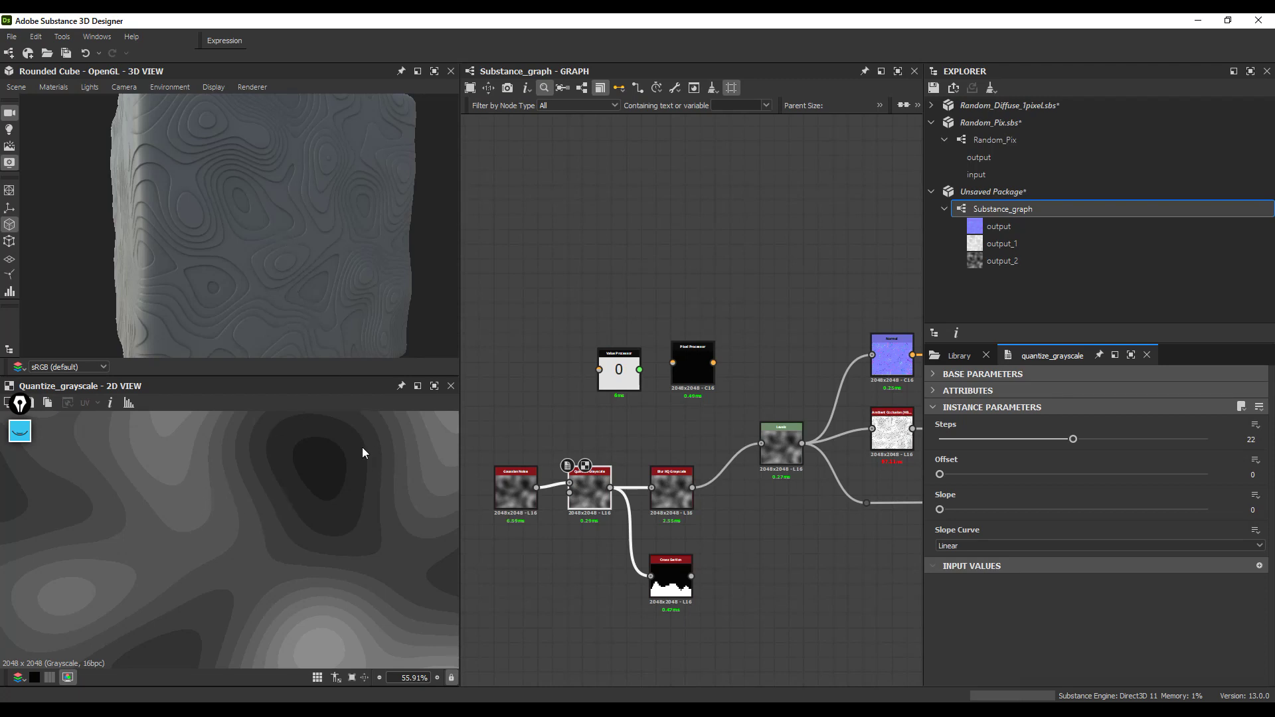
scroll(292, 253, down, 4)
drag(279, 249, 263, 235)
scroll(273, 241, up, 5)
Step: Move the Value Processor up out of the way and place the Pixel Processor above the Blur HQ Grayscale node
middle_drag(695, 372, 674, 396)
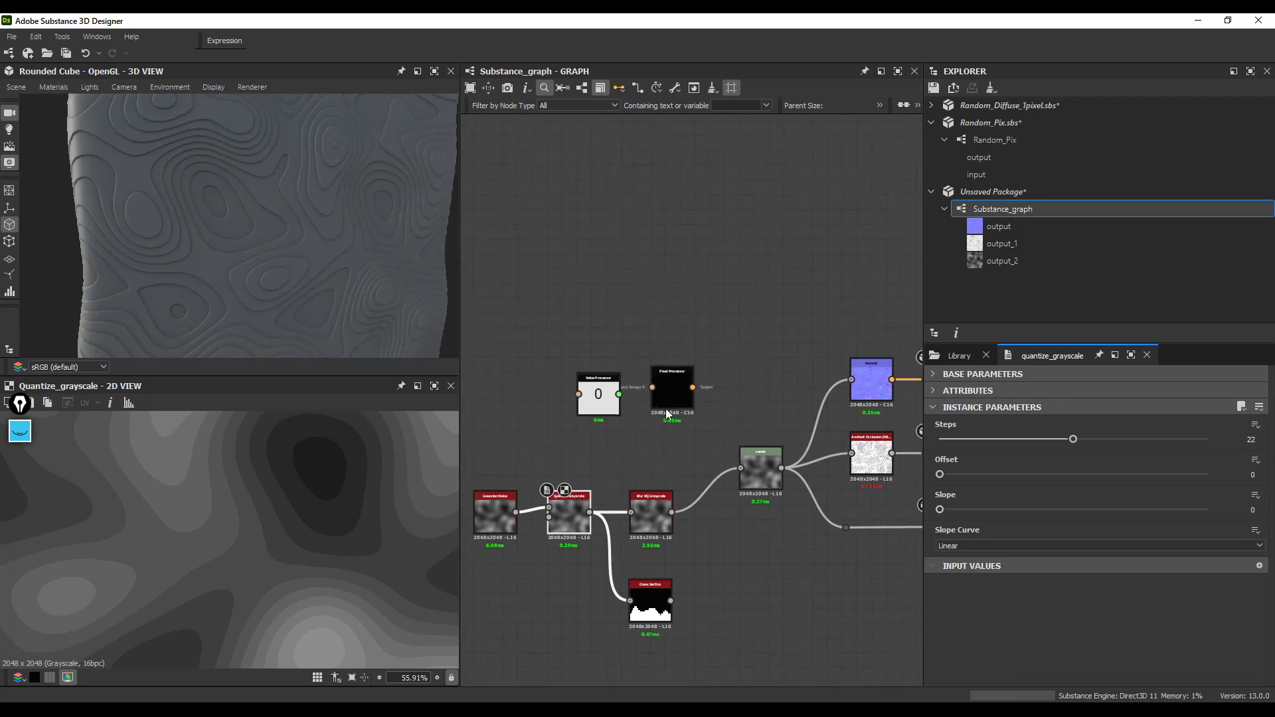
drag(606, 407, 562, 263)
drag(671, 399, 647, 417)
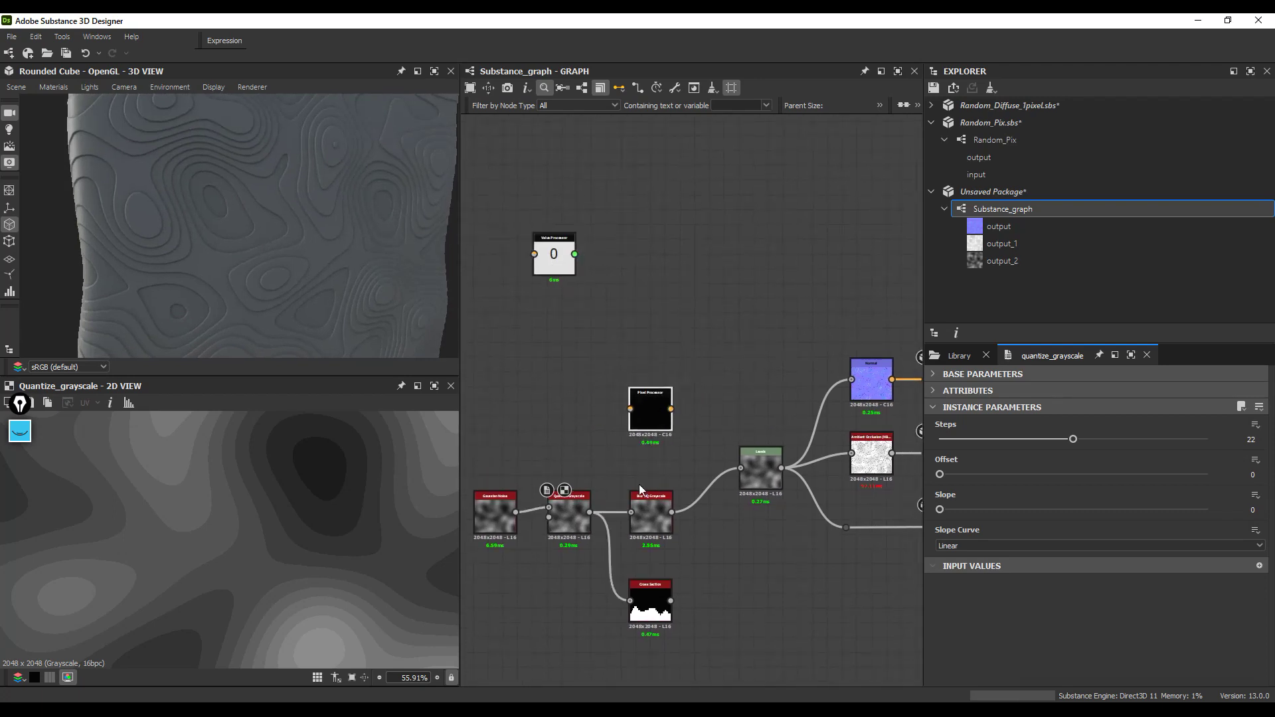
Step: Connect the Quantize Grayscale output to the Pixel Processor's input and show the Pixel Processor's parameters
scroll(638, 478, up, 2)
middle_drag(586, 472, 598, 505)
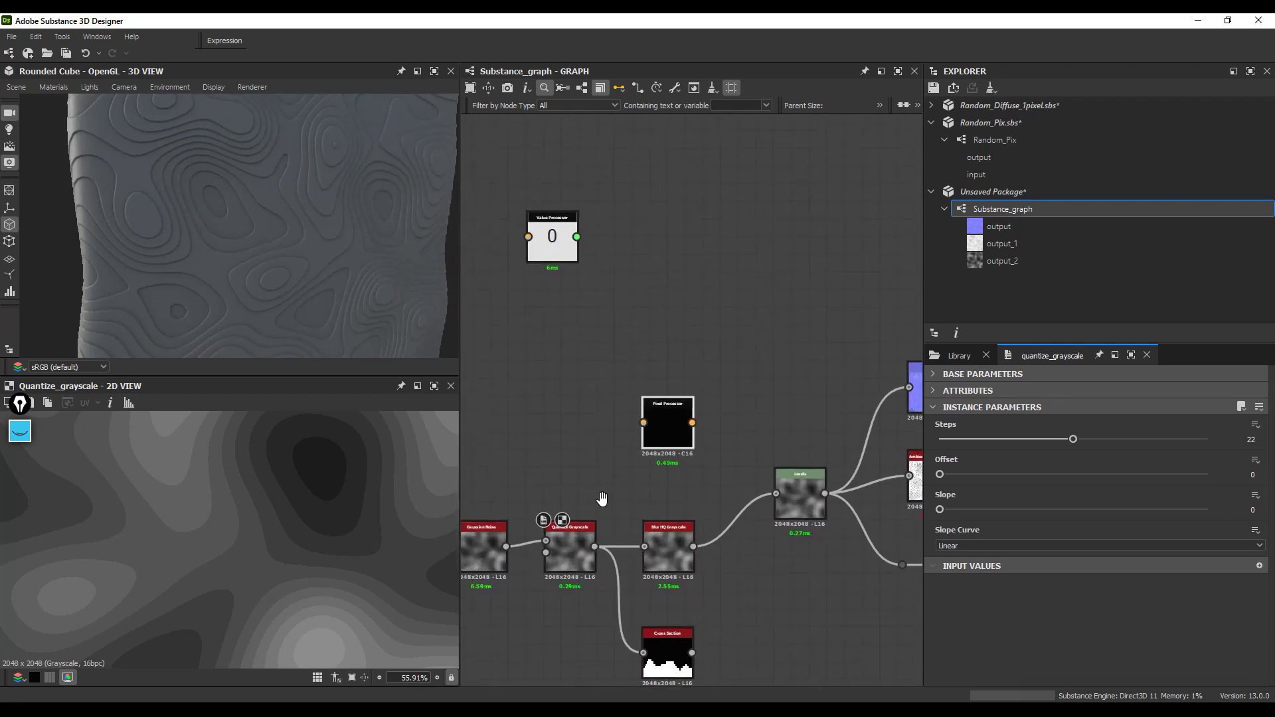
drag(594, 547, 643, 423)
click(654, 418)
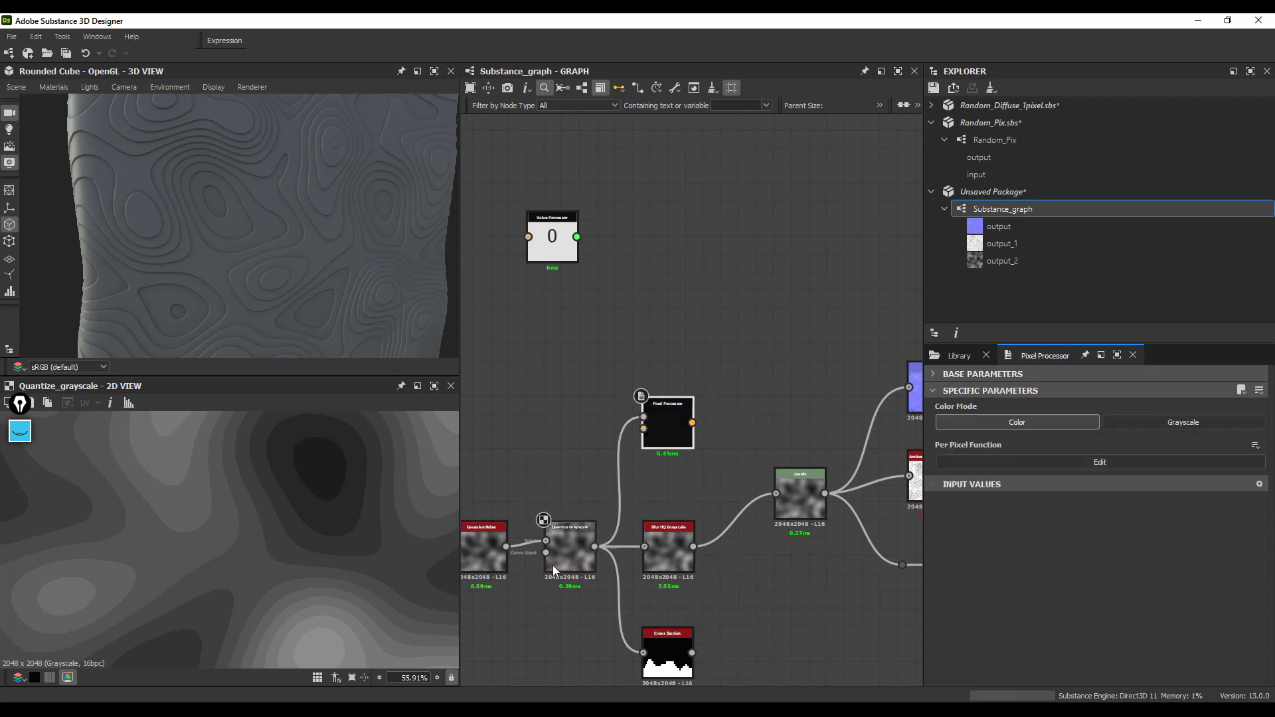
Step: Open the Pixel Processor's per-pixel function and add a Get Float2 node that reads $pos
scroll(554, 561, up, 3)
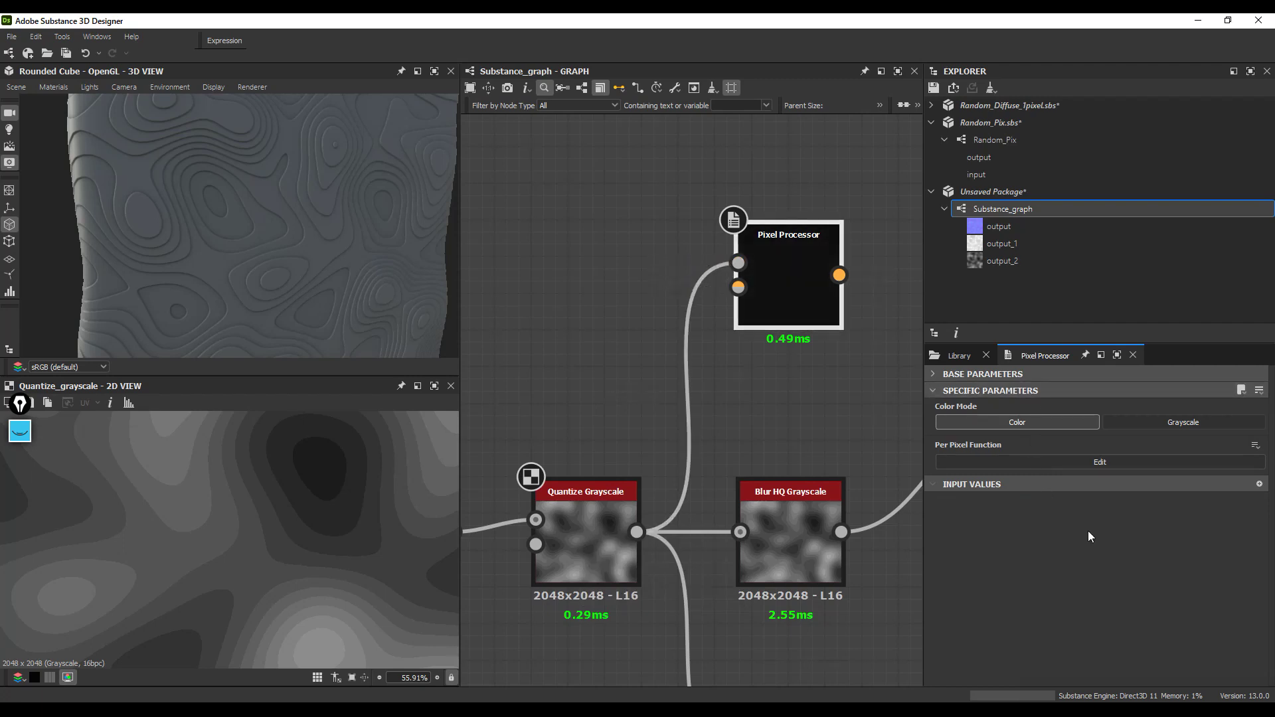
click(1070, 462)
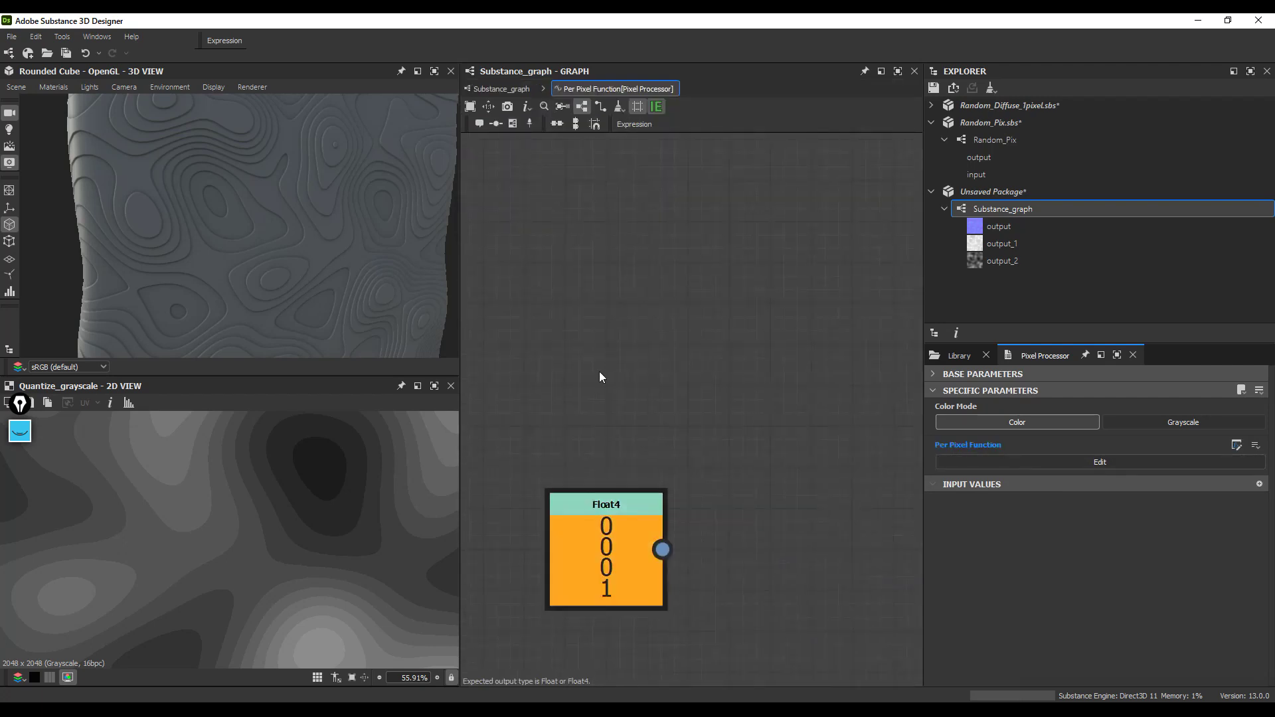
right_click(600, 373)
text(g)
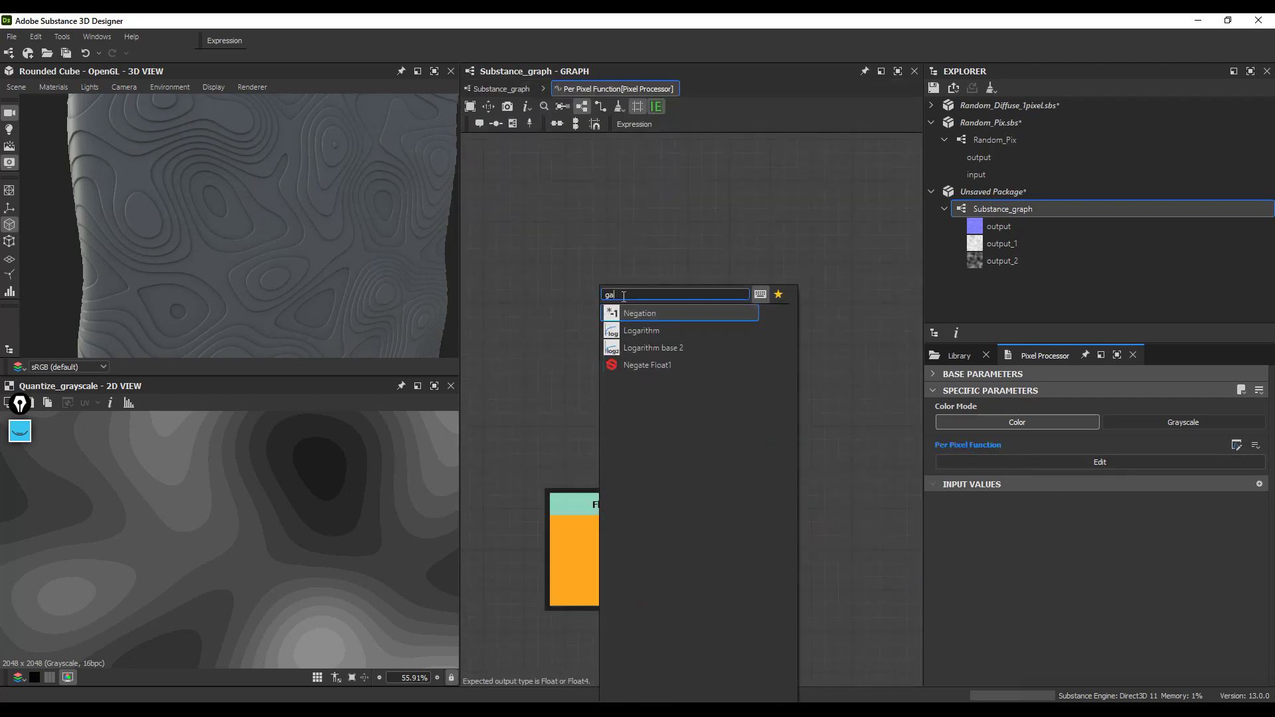
click(638, 330)
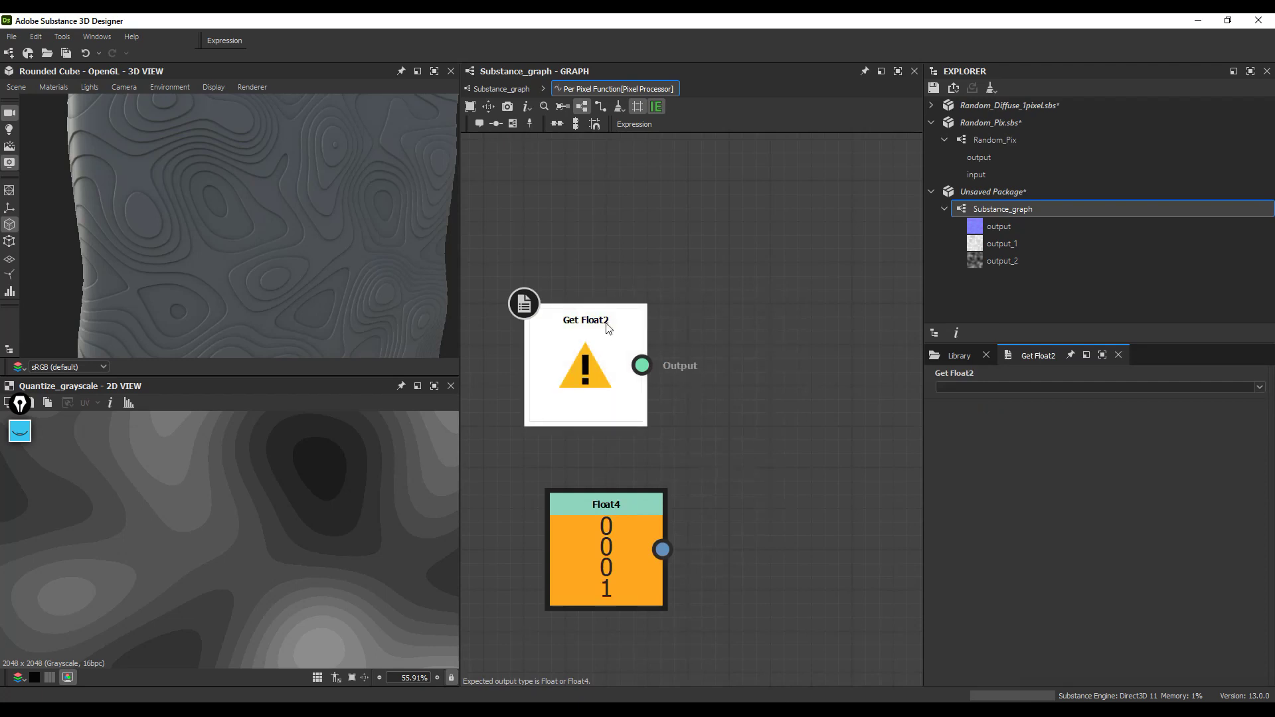
click(1248, 387)
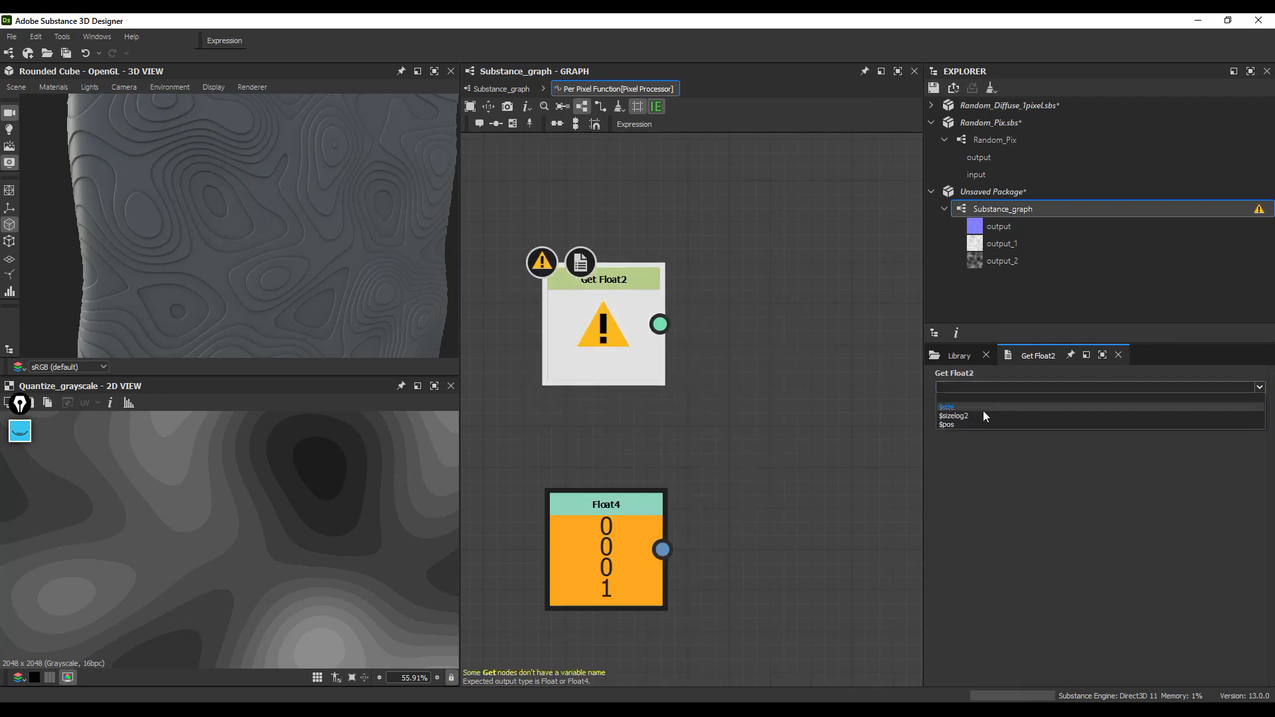
click(973, 423)
Step: Place the $pos node above the Float4 node and connect it to a new Sample Gray node reading Input Image 0
scroll(688, 328, down, 3)
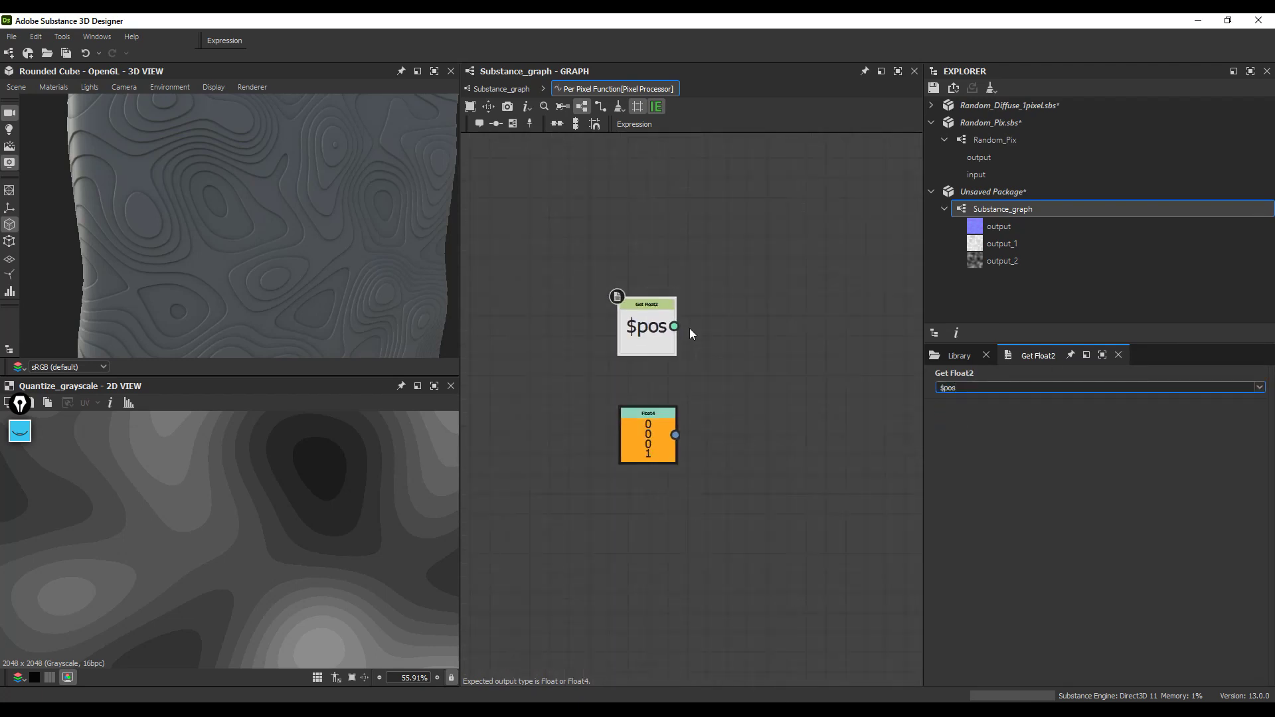
scroll(675, 372, down, 3)
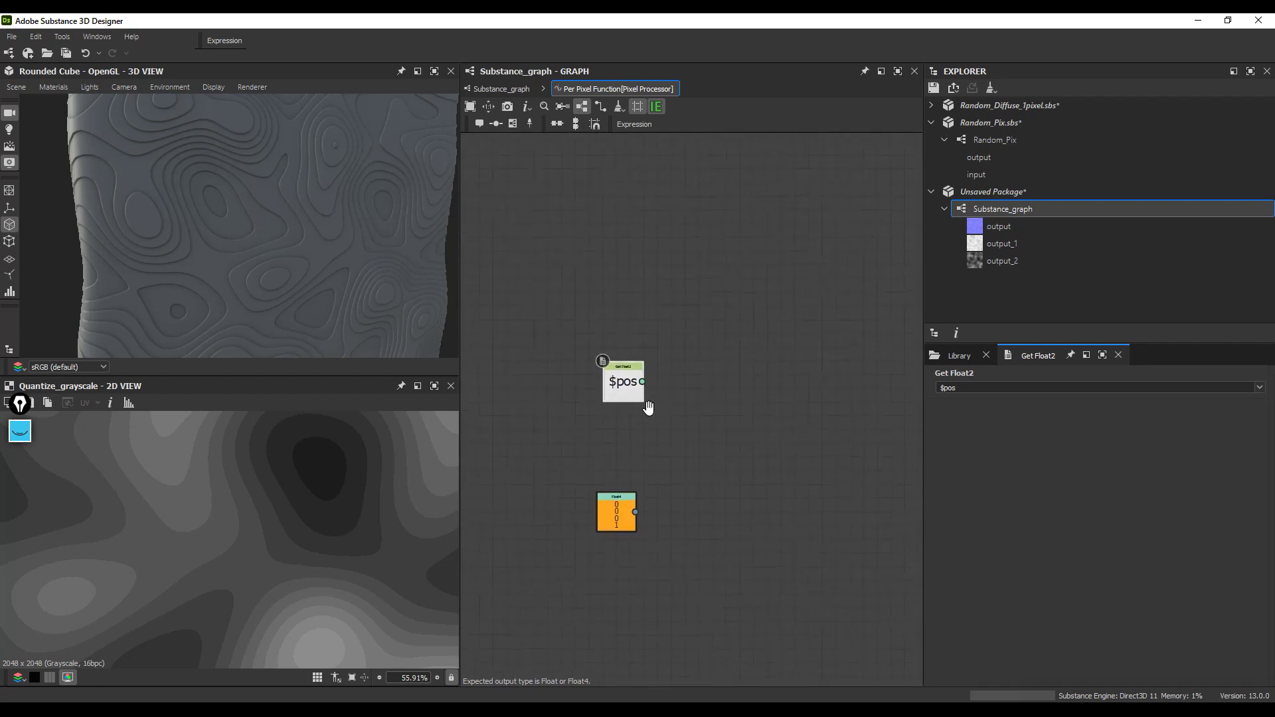
drag(617, 376, 683, 358)
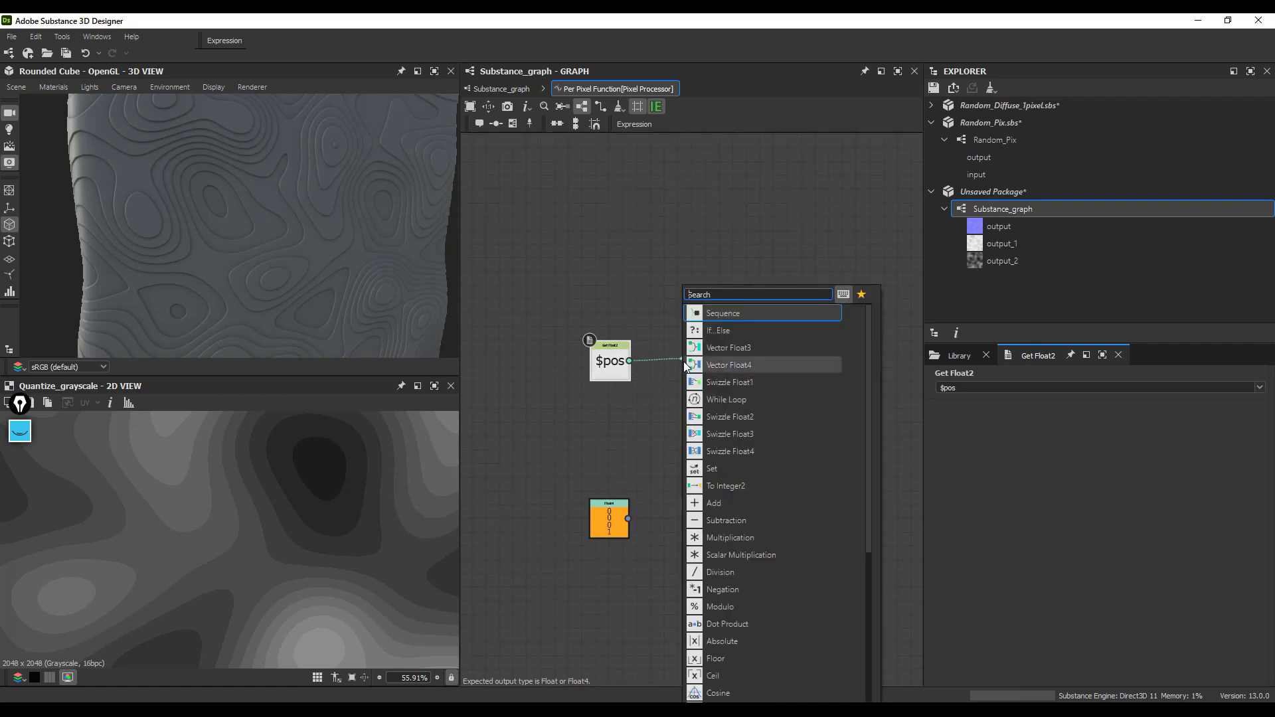
scroll(707, 556, down, 5)
click(715, 622)
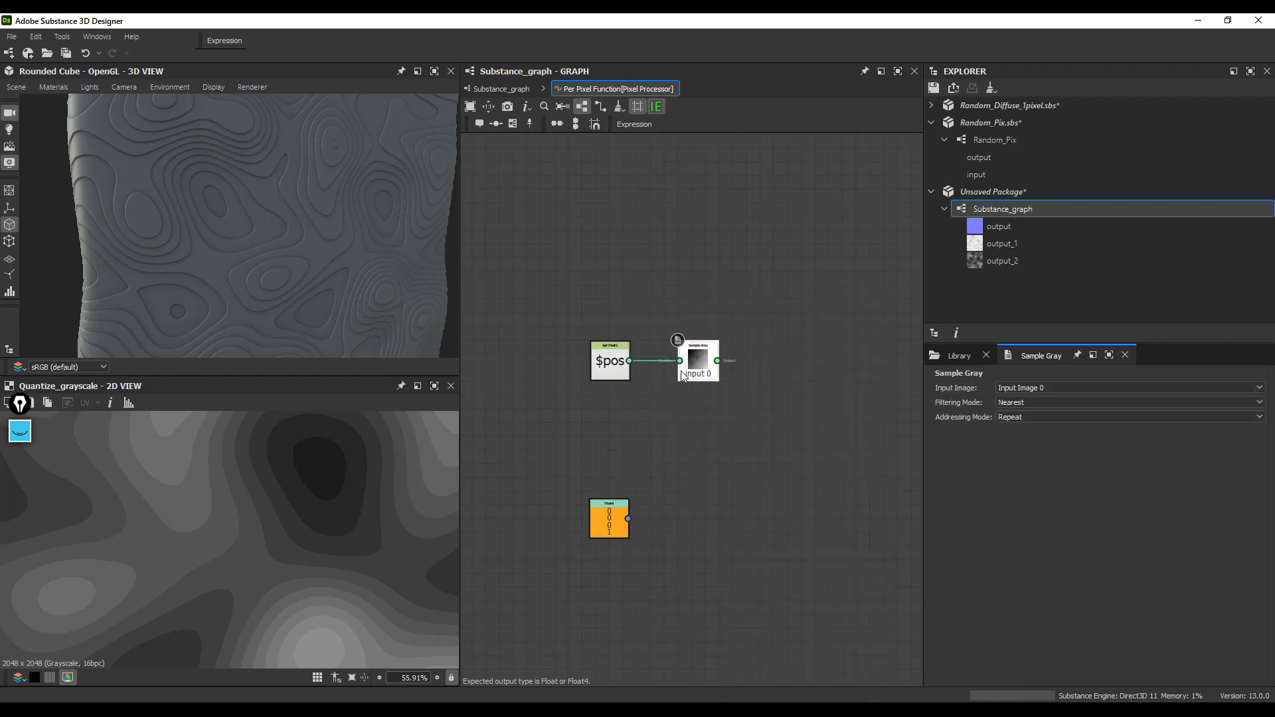
Step: Connect the Sample Gray output to a new Random node and set that Random node as the function's output
scroll(675, 360, up, 2)
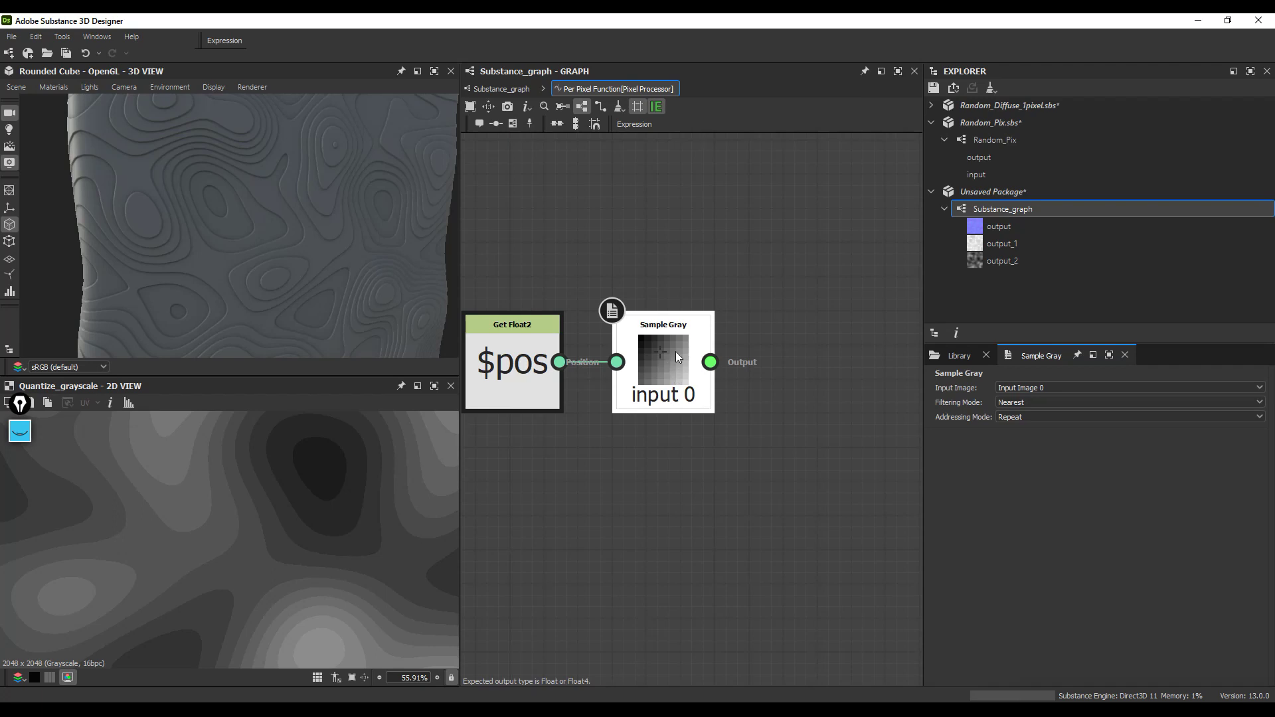
scroll(690, 353, down, 2)
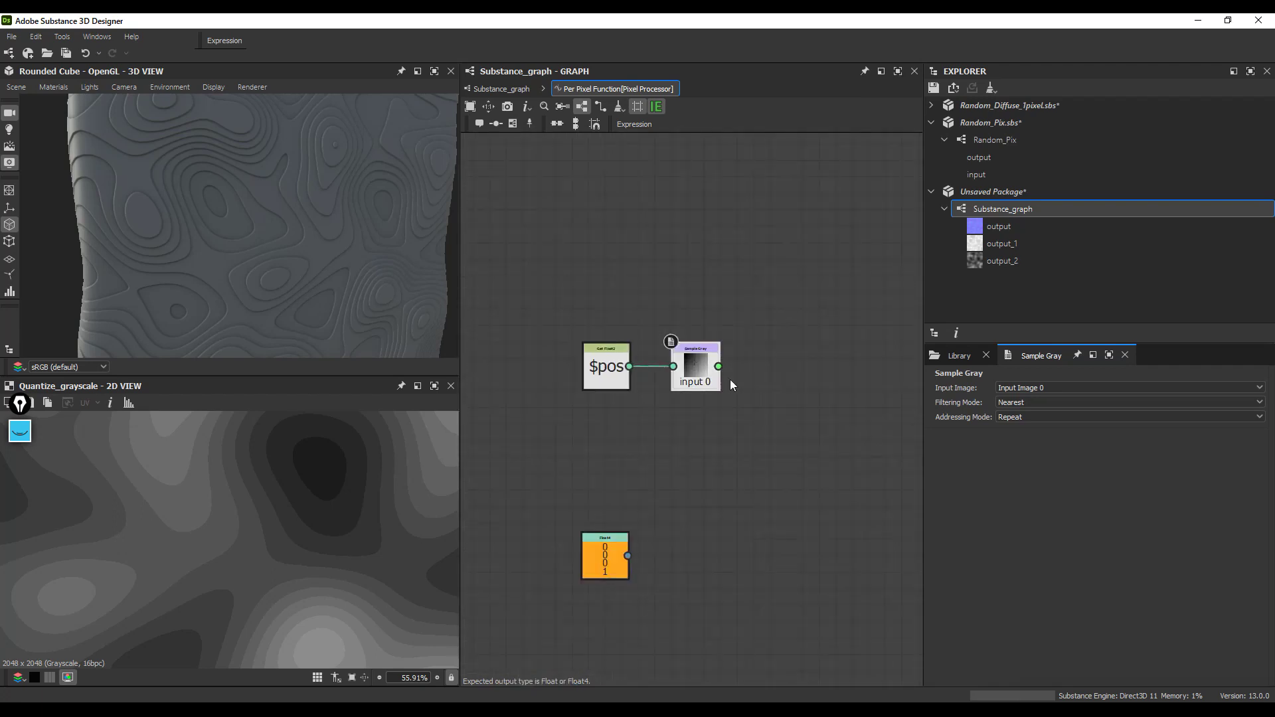
middle_drag(729, 380, 649, 428)
click(686, 406)
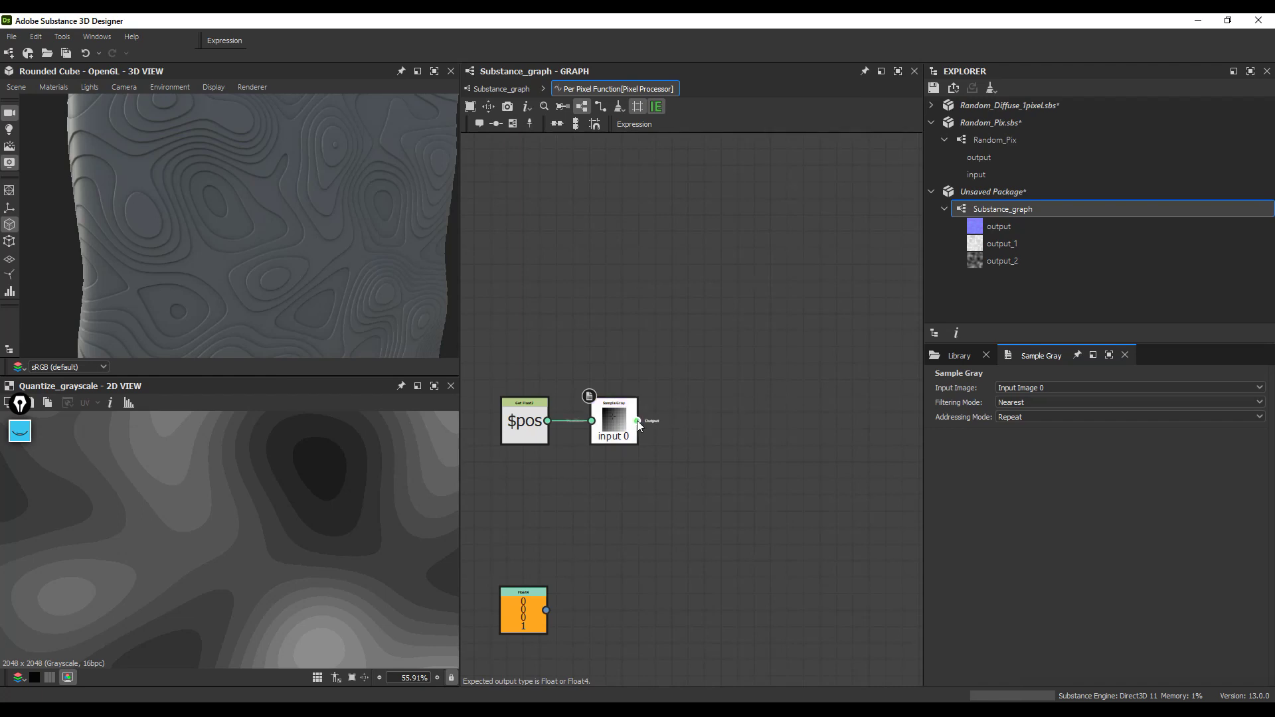
drag(636, 421, 675, 418)
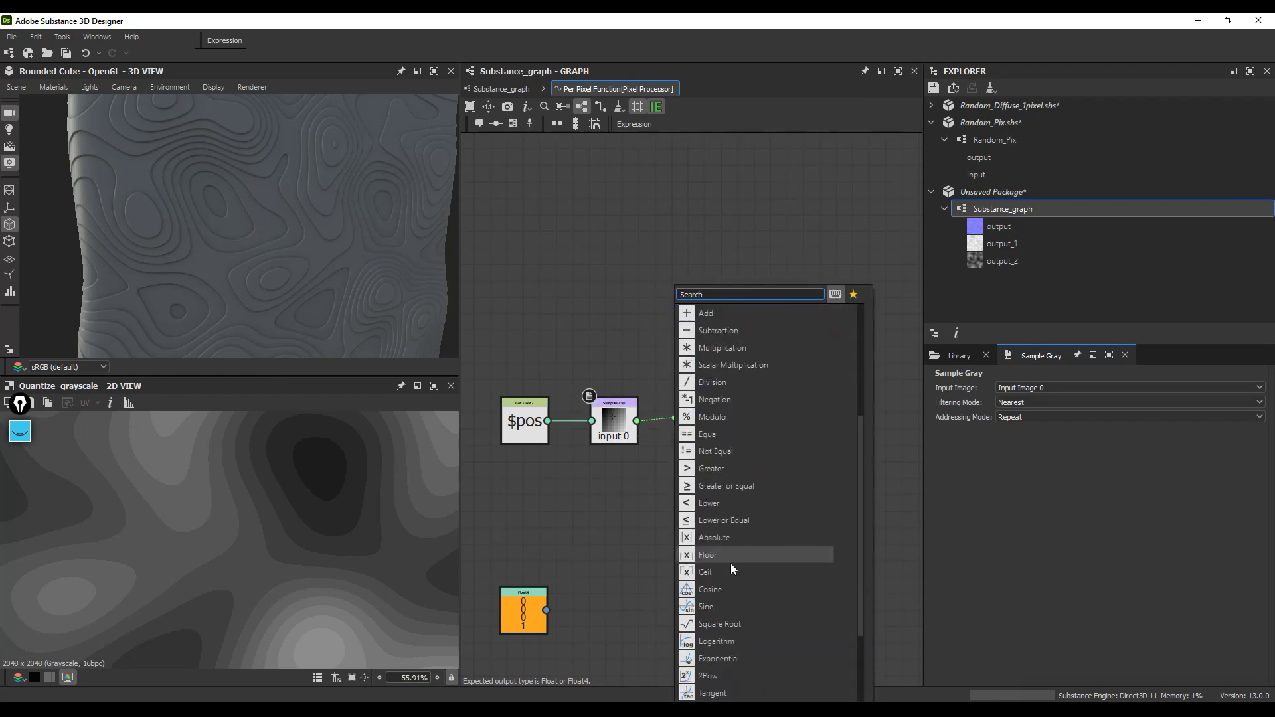
scroll(731, 593, down, 3)
click(722, 603)
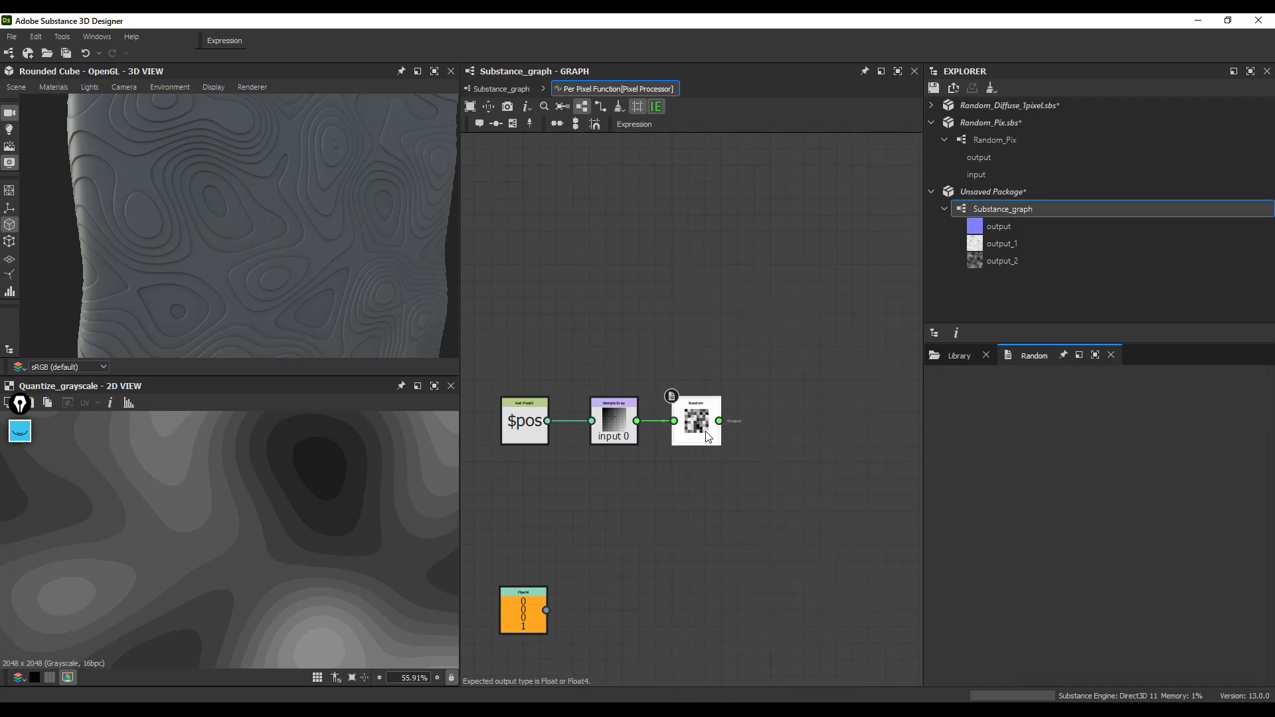
right_click(704, 422)
click(766, 480)
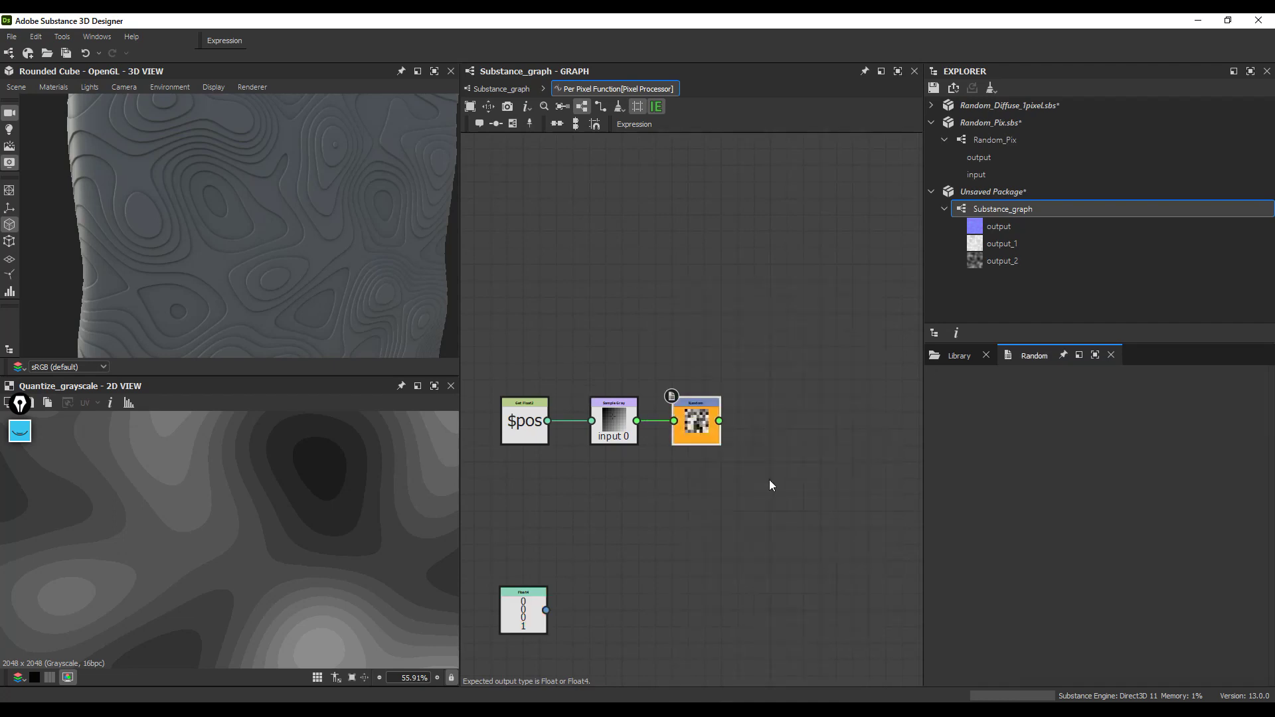
Step: Return to the main graph and inspect the Pixel Processor's result in the 2D view
click(516, 88)
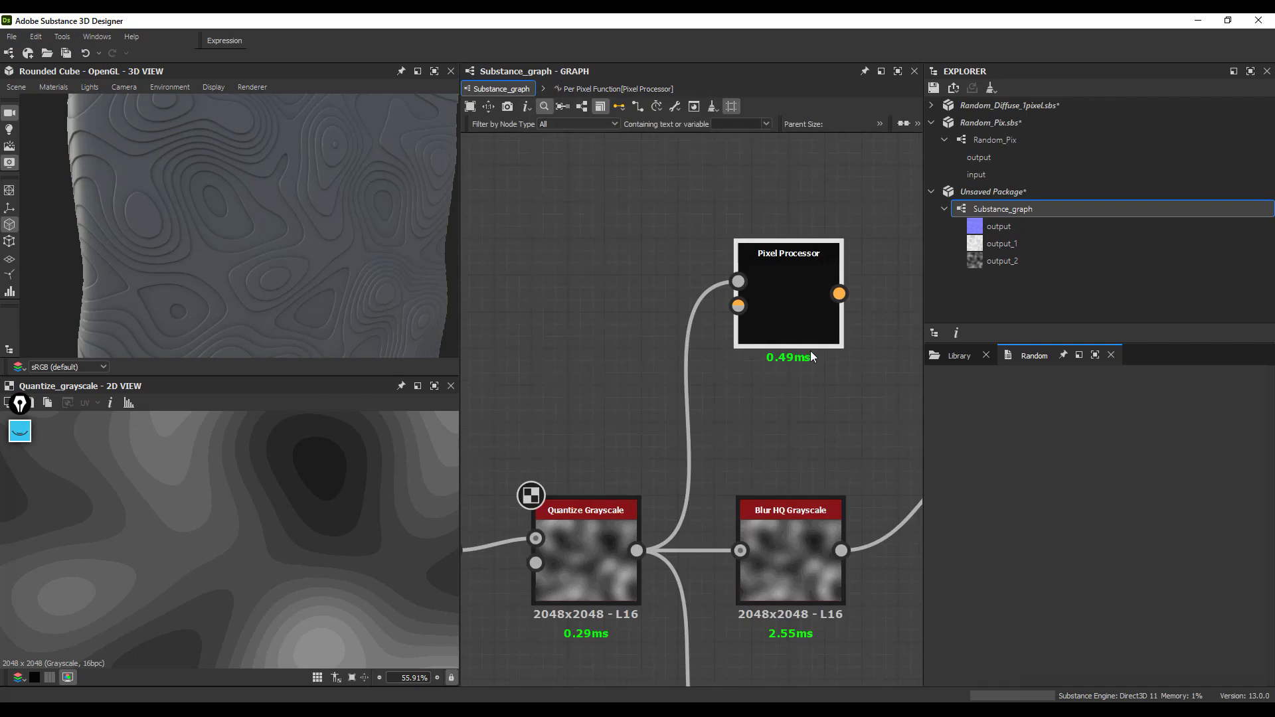
double_click(778, 309)
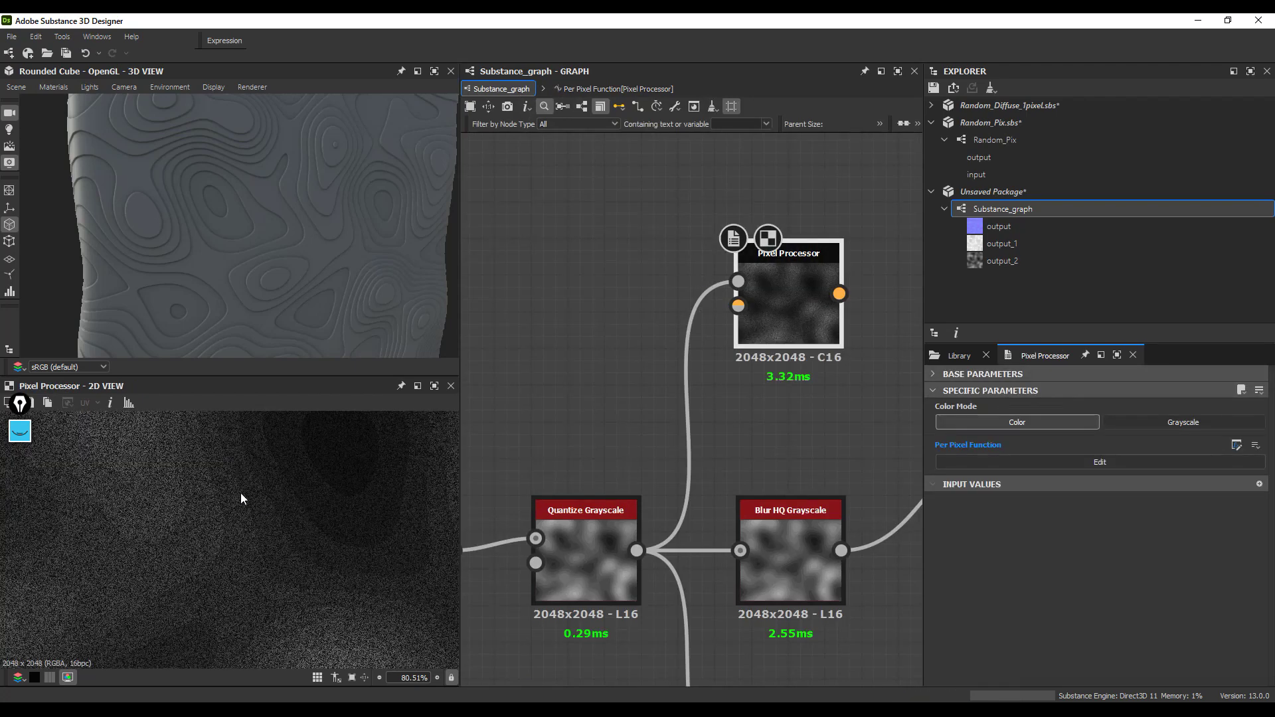
scroll(285, 531, up, 2)
scroll(339, 515, up, 3)
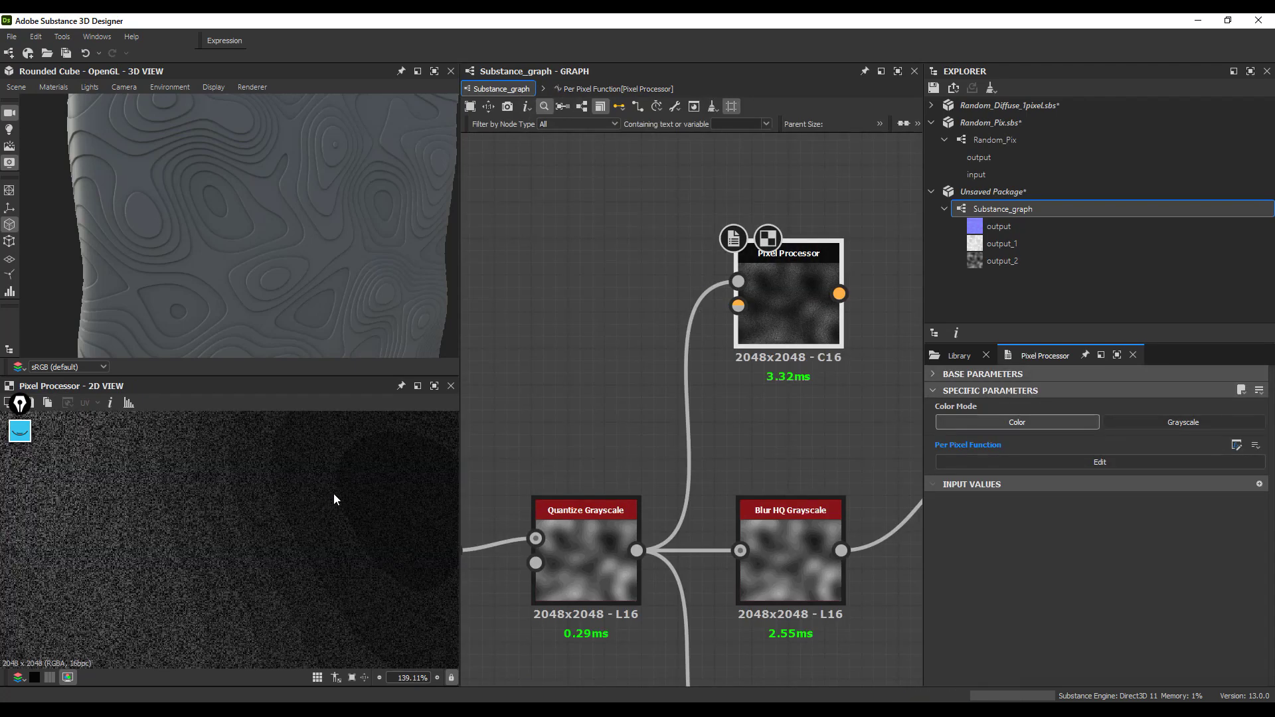
scroll(188, 554, down, 2)
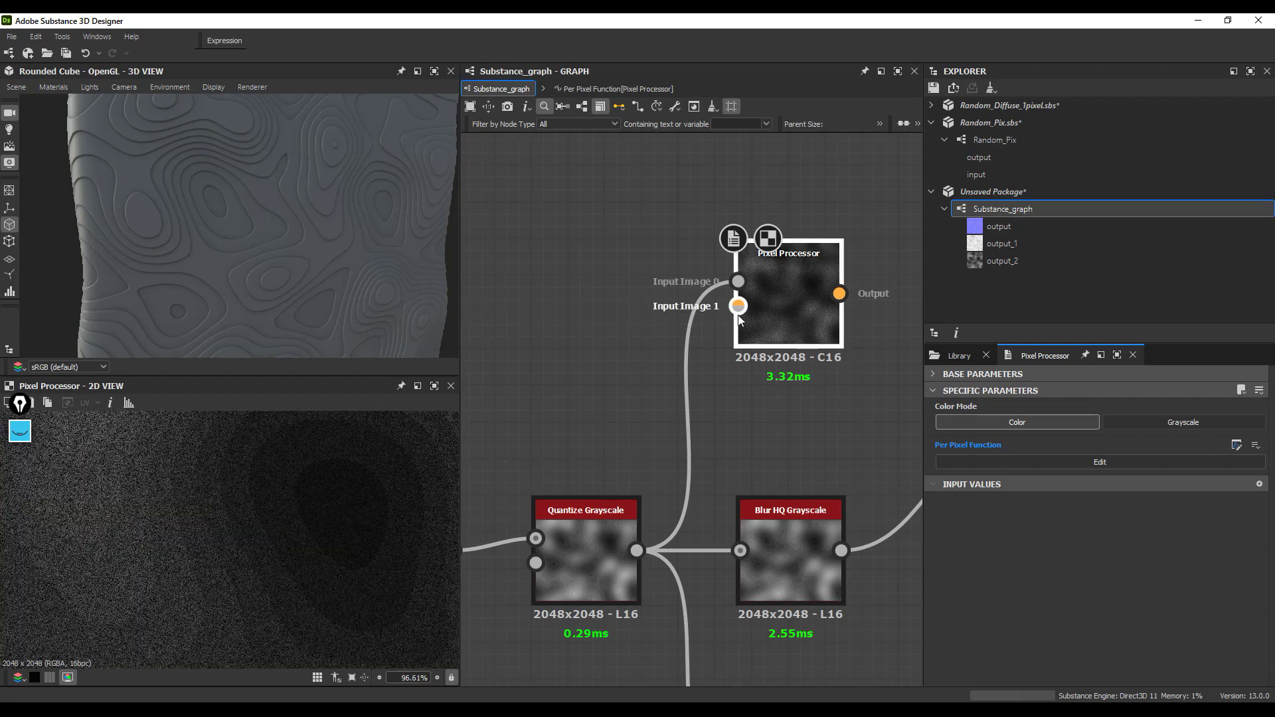
Step: Reopen the per-pixel function and connect the Sample Gray output to a new Global Random node placed above the Random node
click(1009, 463)
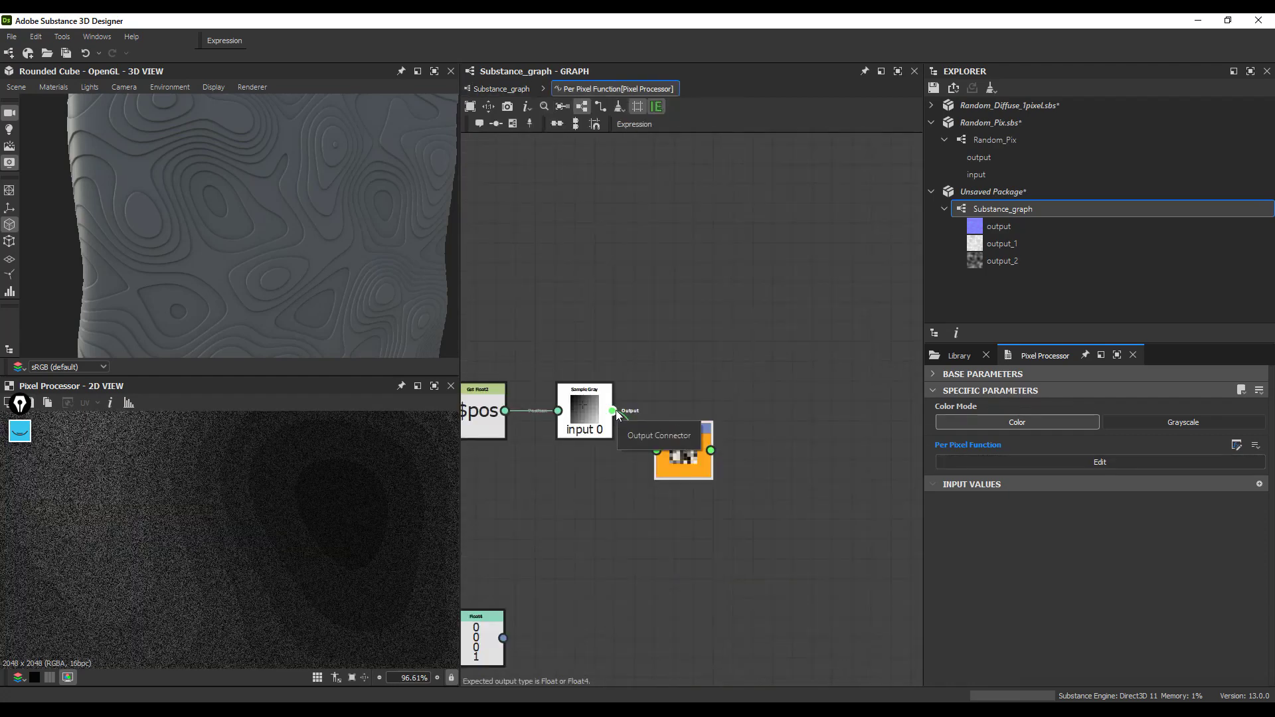
drag(612, 411, 672, 343)
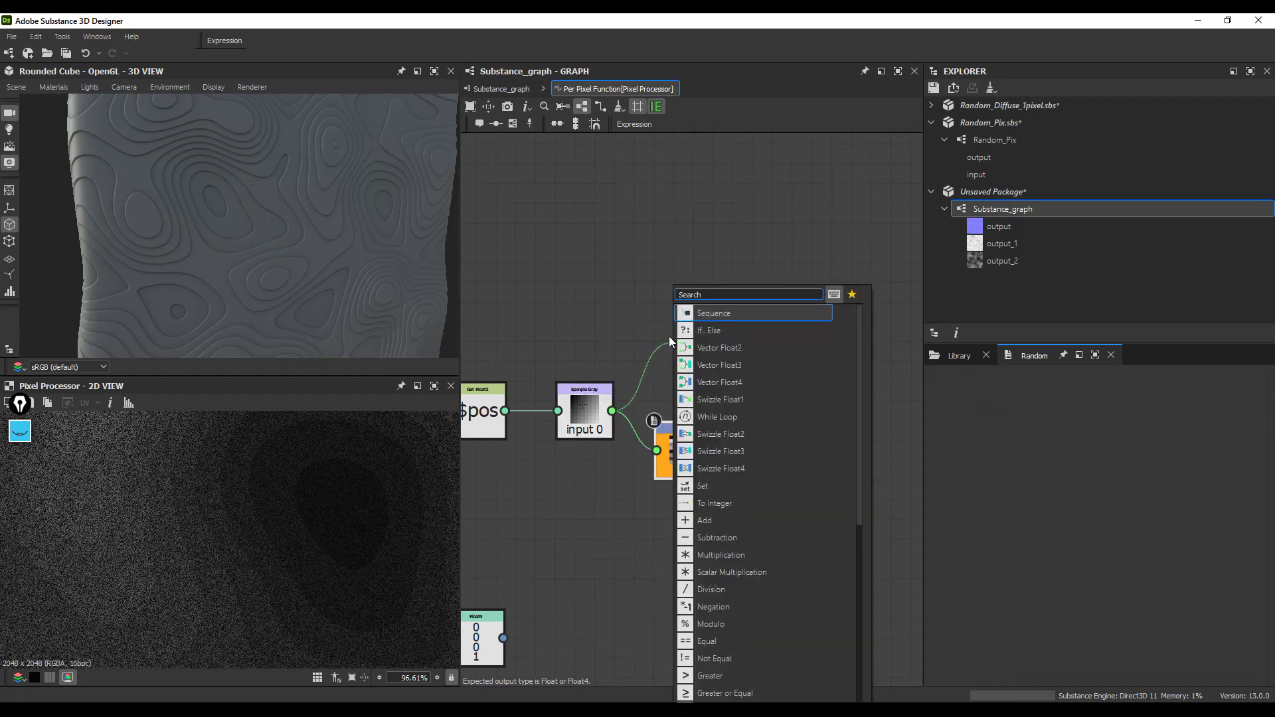
text(r)
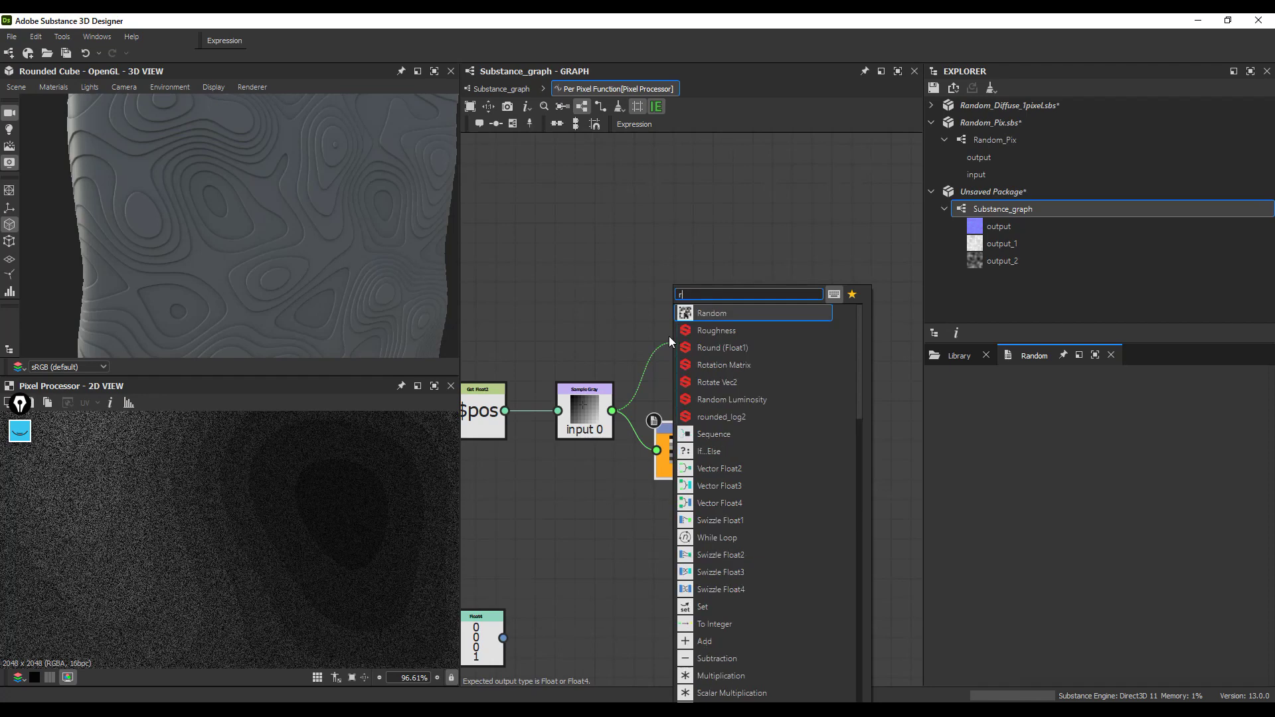
text(an)
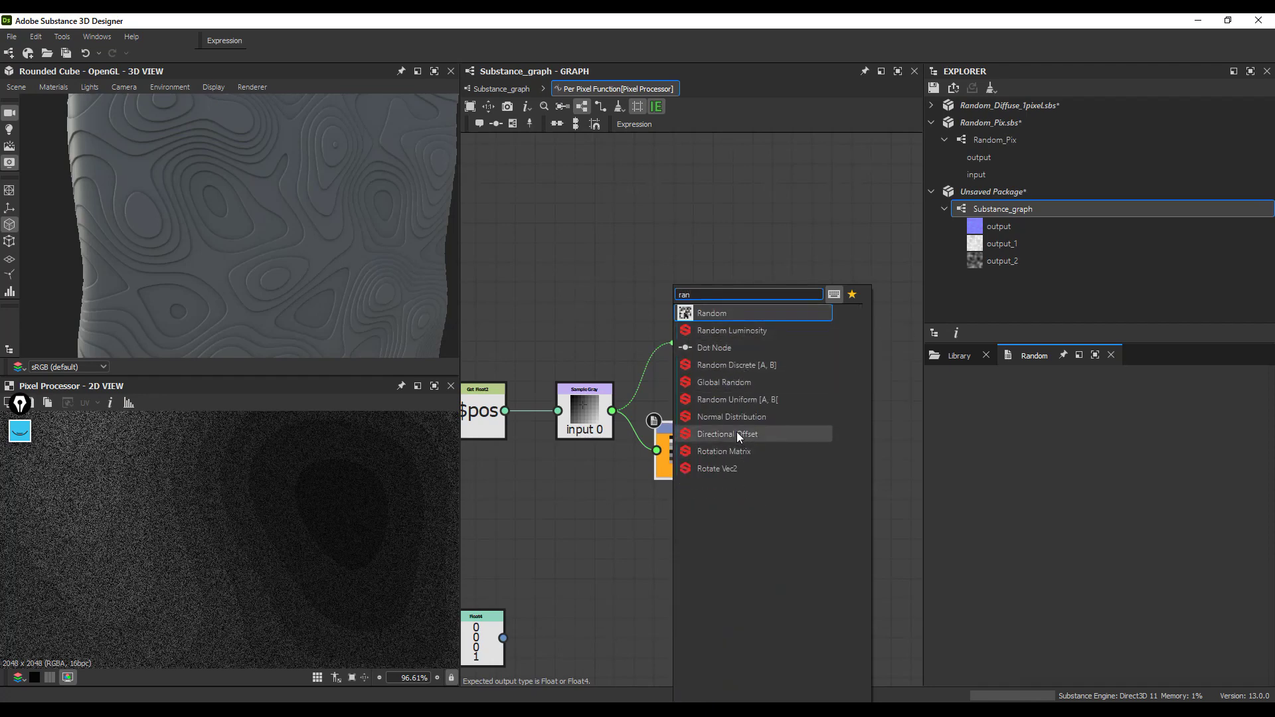
click(727, 382)
drag(694, 357, 681, 333)
middle_drag(680, 333, 739, 333)
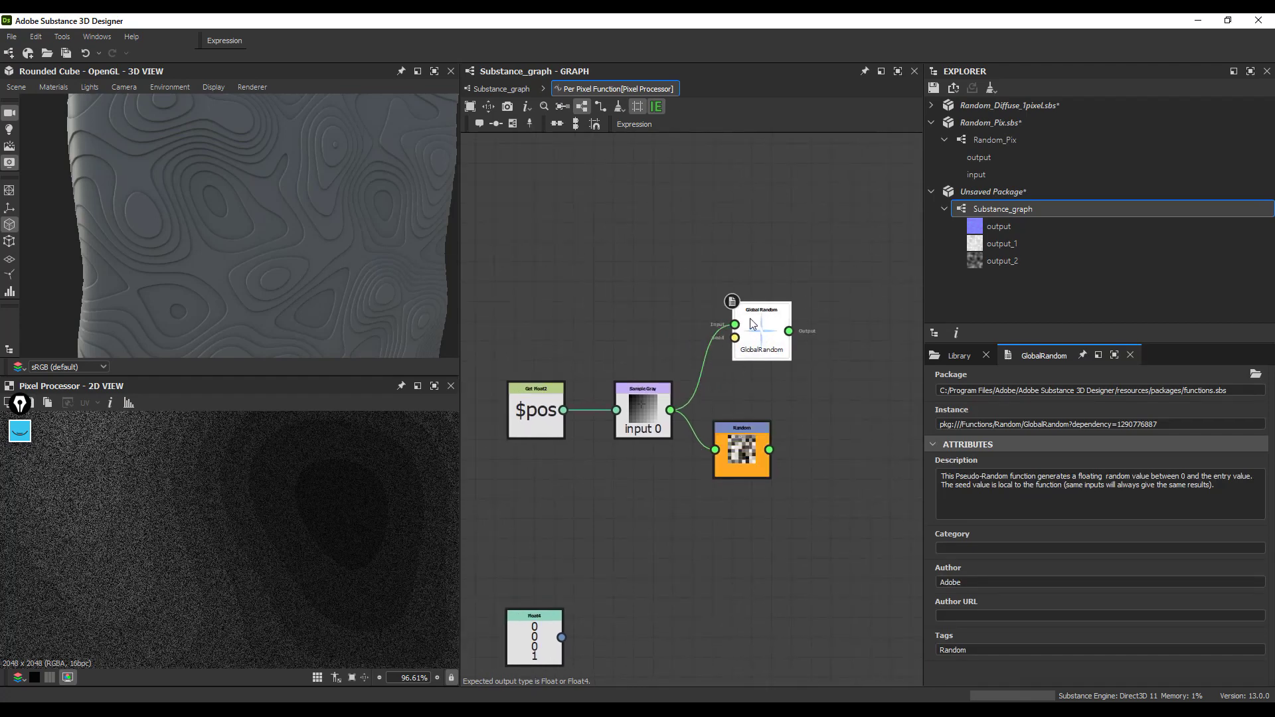
scroll(712, 313, up, 2)
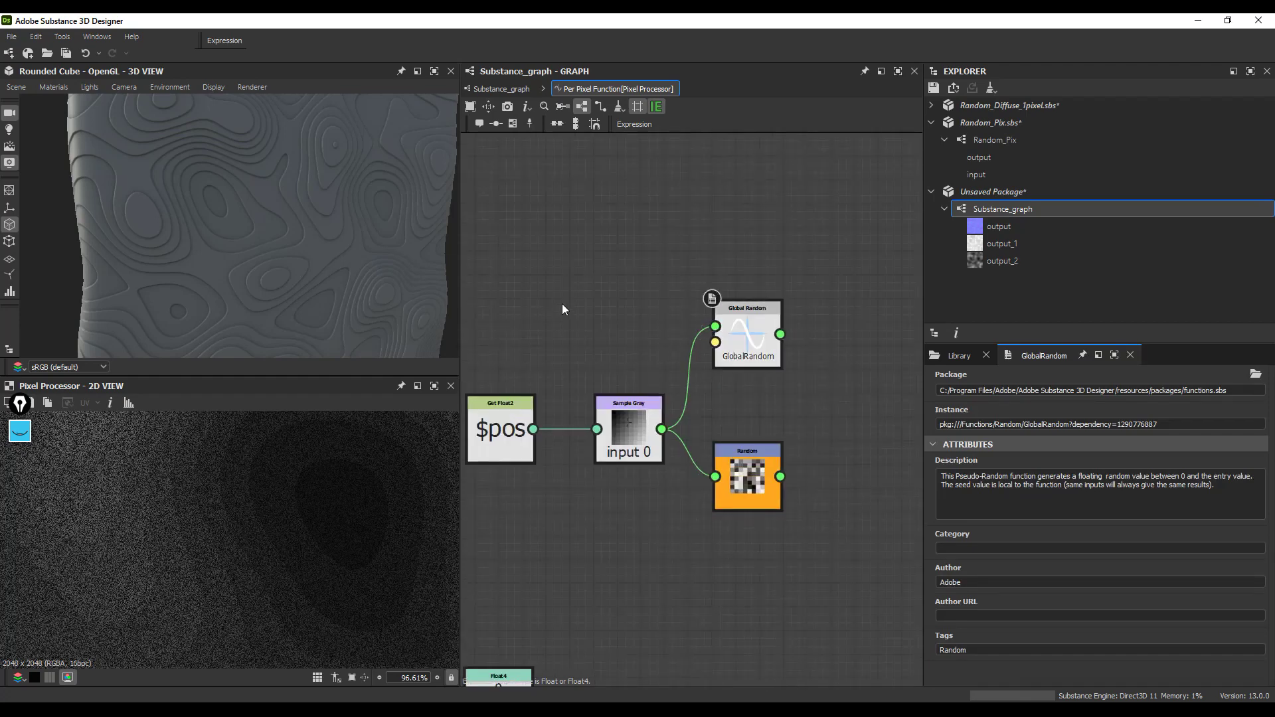
Step: Add an Integer node above Sample Gray and connect it to the Global Random node's Seed input
key(space)
click(622, 466)
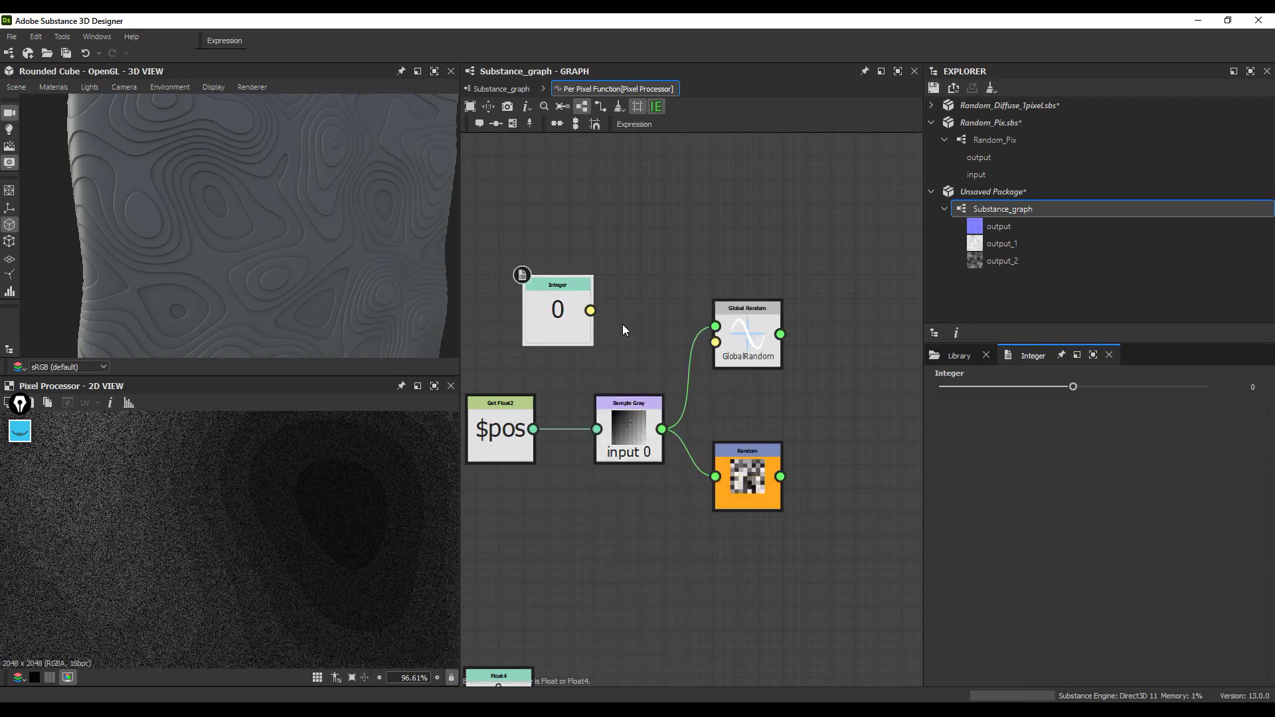
scroll(723, 344, up, 2)
drag(533, 295, 712, 341)
scroll(724, 347, down, 2)
click(737, 362)
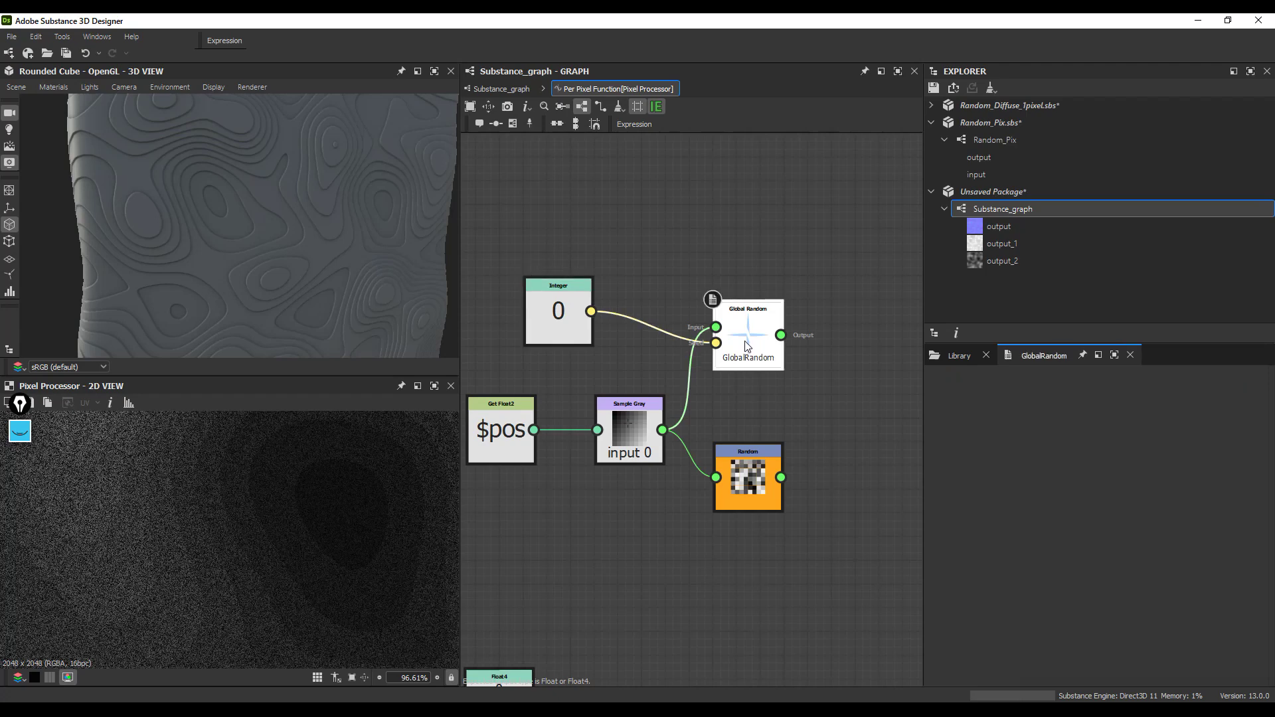
Step: Delete the Random node and make Global Random, moved down beside Sample Gray, the function's output node
click(748, 468)
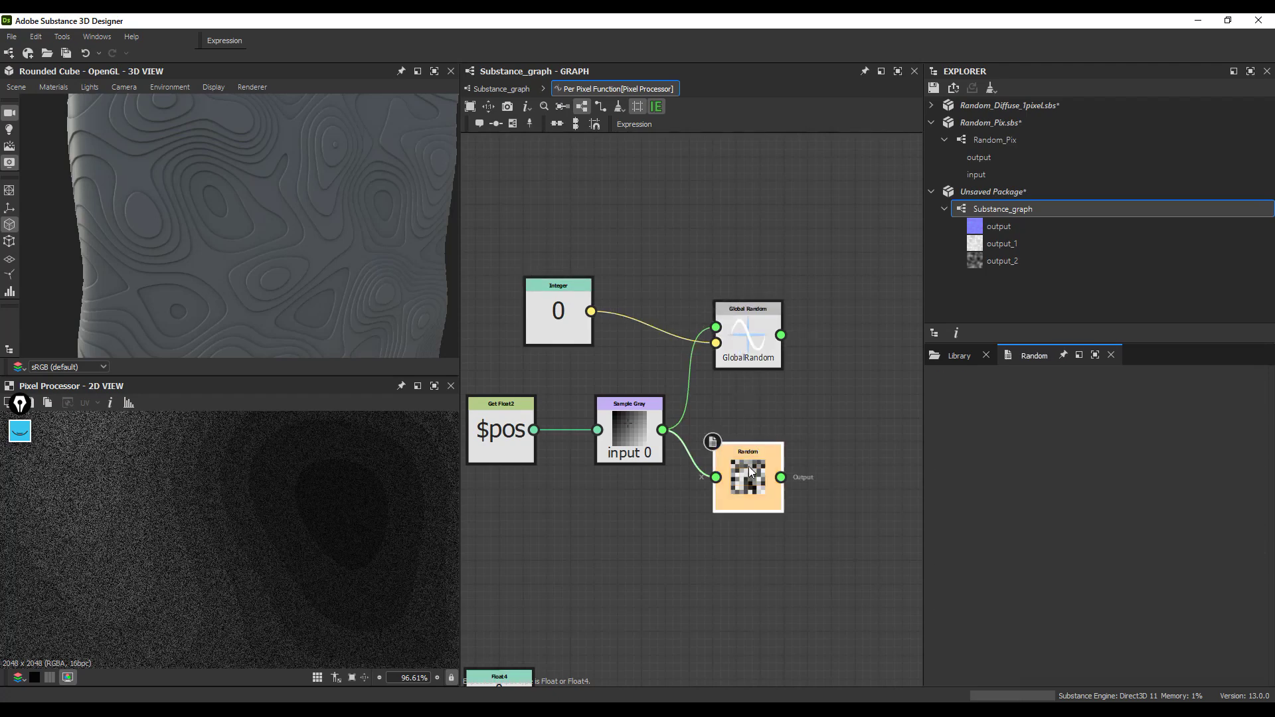
key(Delete)
drag(747, 344, 747, 415)
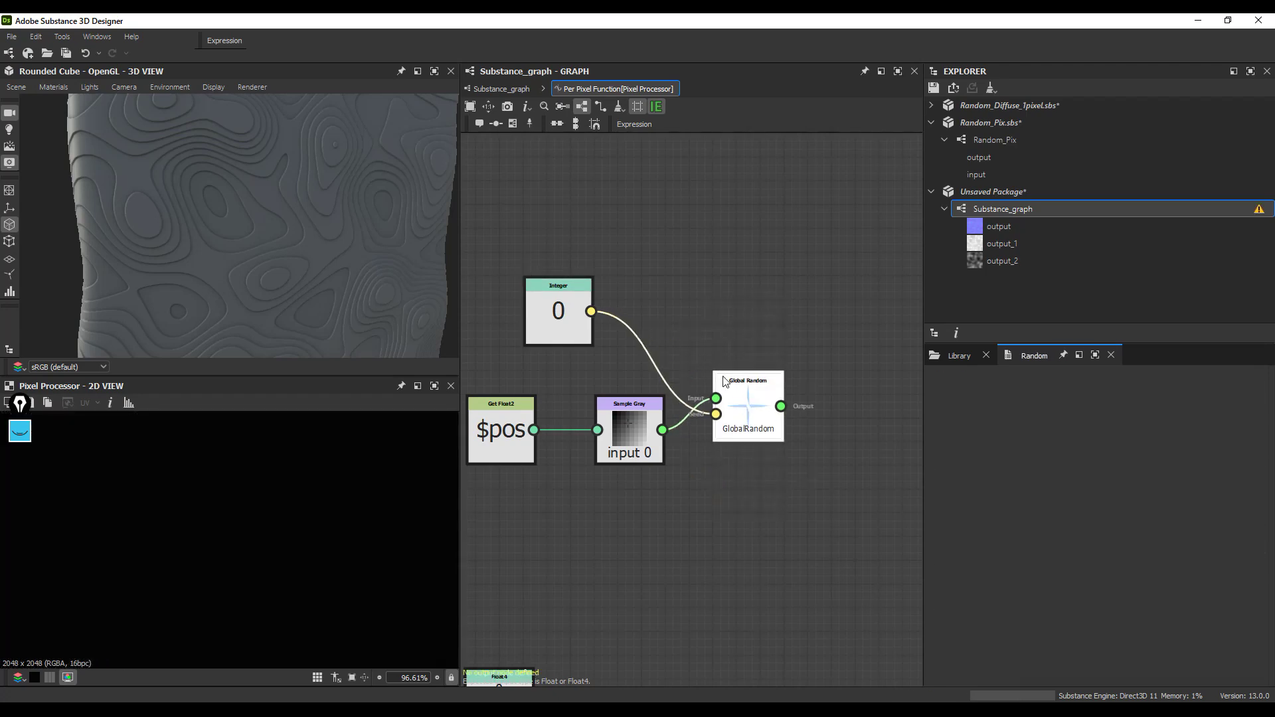
right_click(750, 402)
click(804, 460)
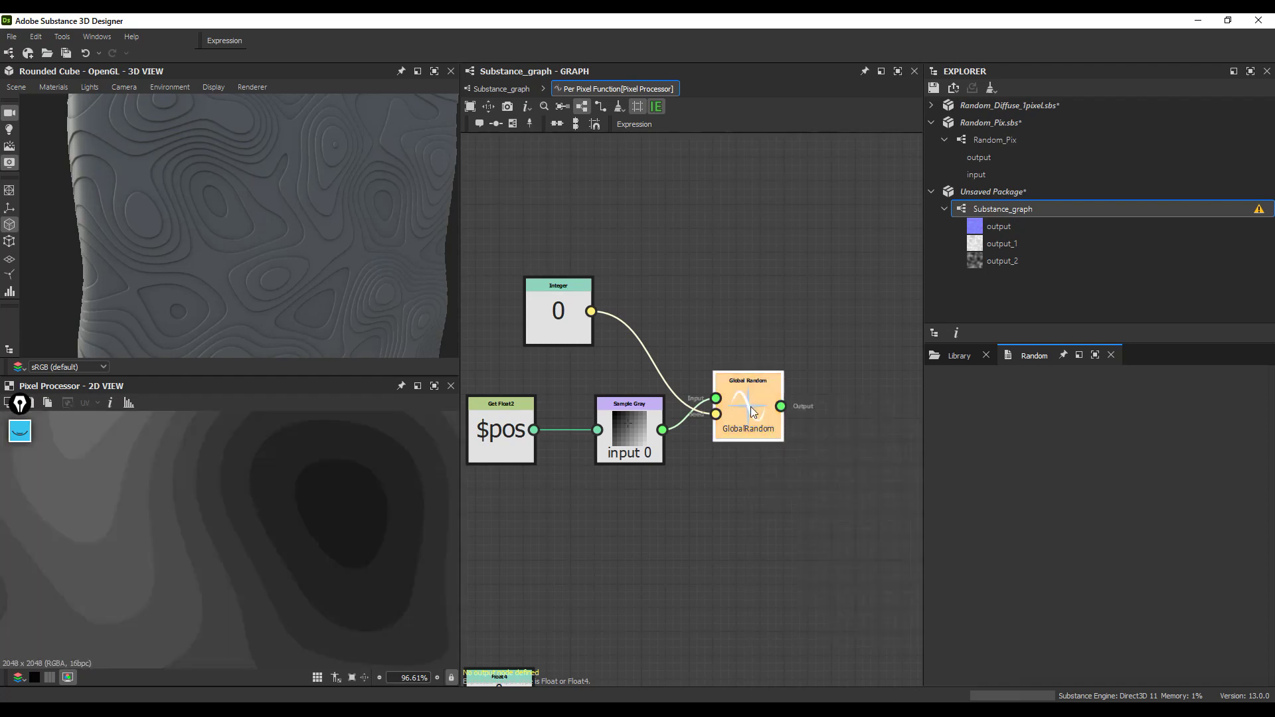
Step: Set the Integer node that feeds the Seed input to 3
drag(715, 418, 716, 413)
click(558, 312)
drag(1078, 393, 1153, 391)
Step: Move the Global Random node farther away from Sample Gray and place the Integer node below Sample Gray
scroll(842, 426, up, 2)
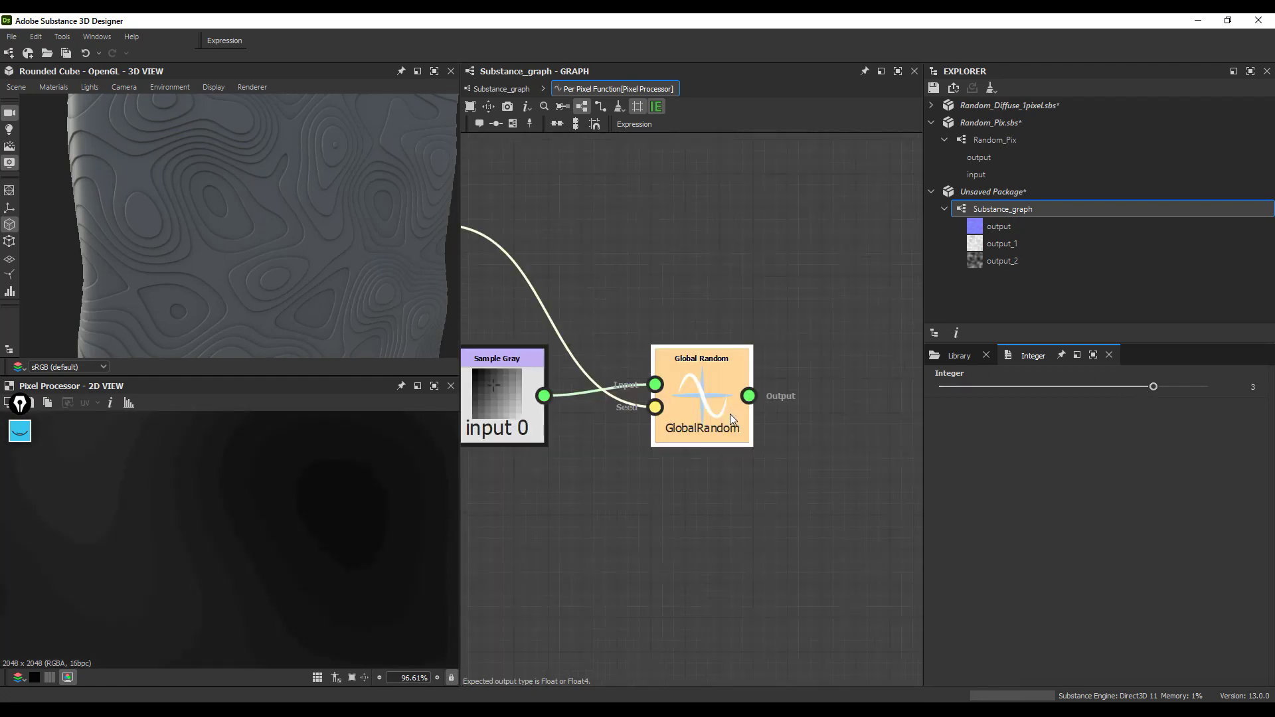
drag(746, 399, 800, 392)
middle_drag(634, 365, 704, 375)
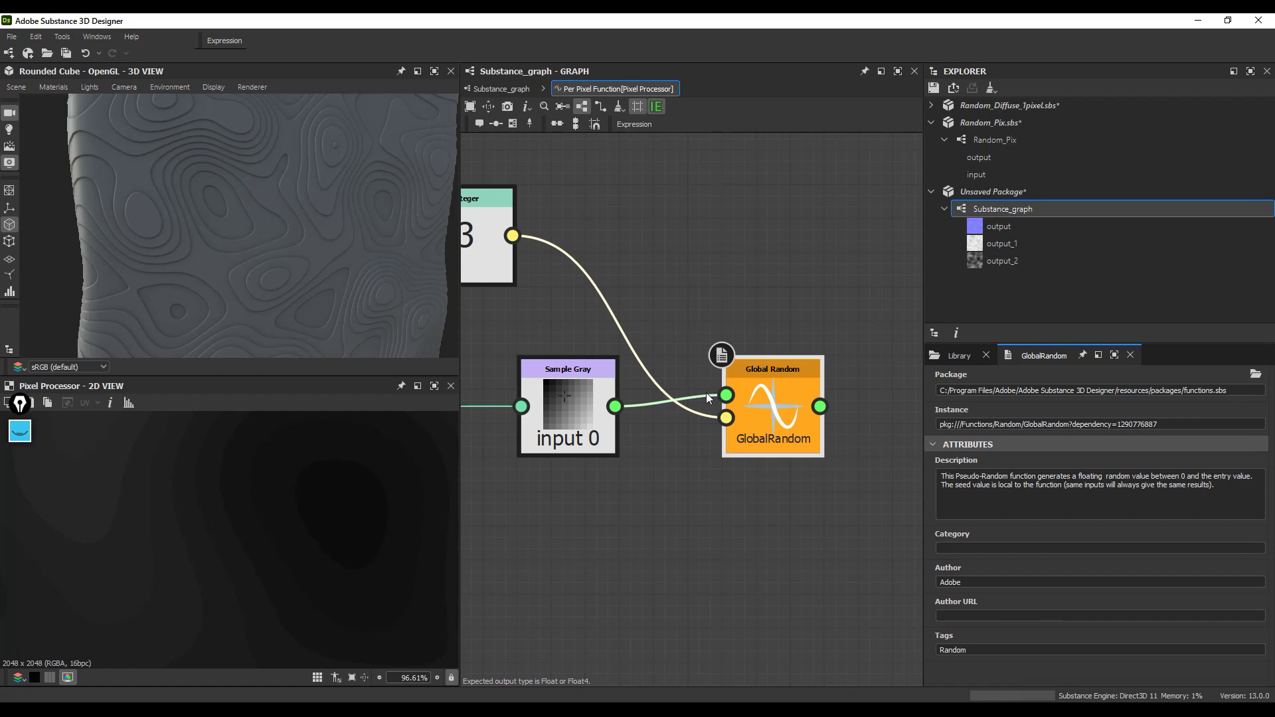
drag(755, 392, 789, 392)
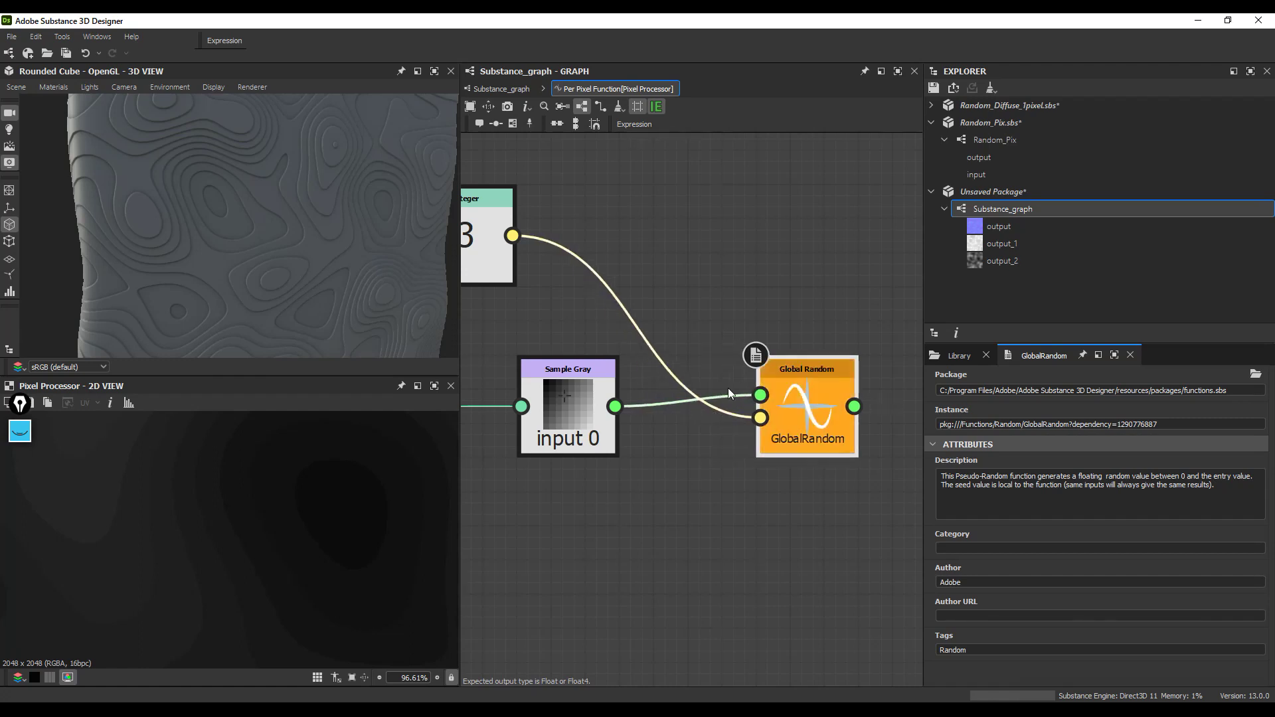
click(731, 395)
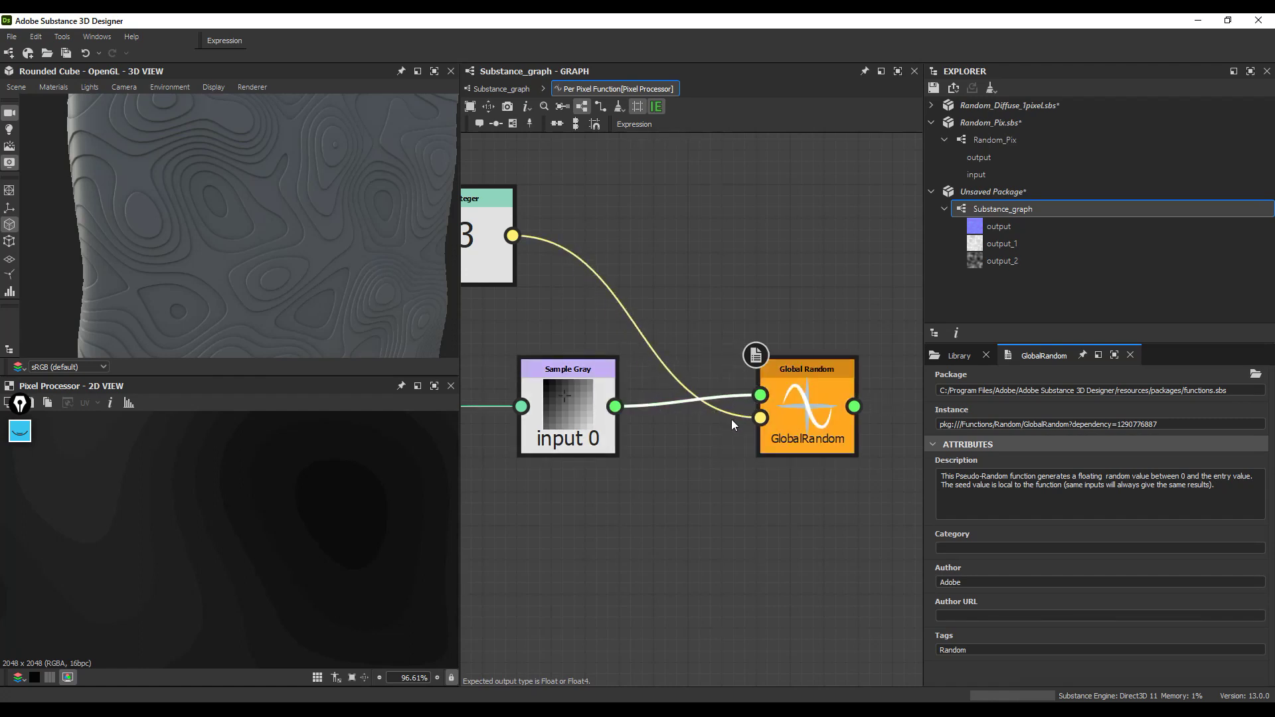
scroll(729, 426, down, 1)
middle_drag(712, 424, 723, 449)
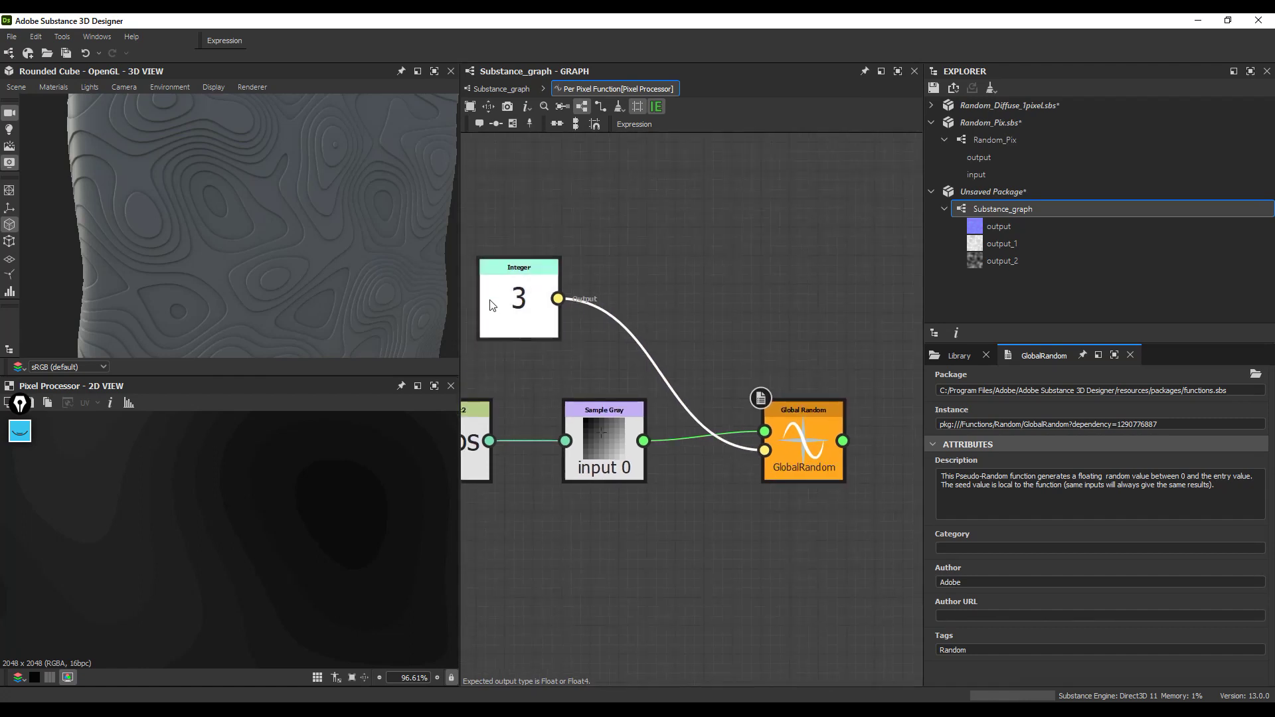
drag(524, 298, 609, 555)
click(611, 561)
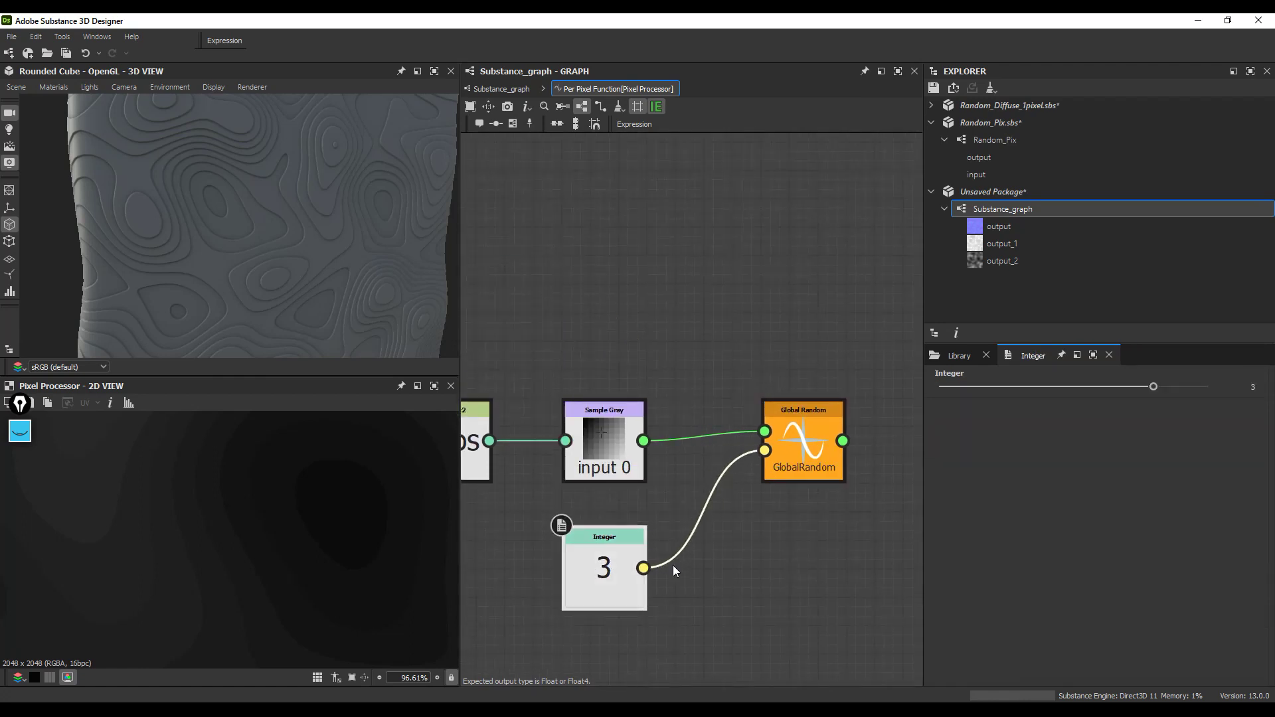
middle_drag(672, 565, 686, 444)
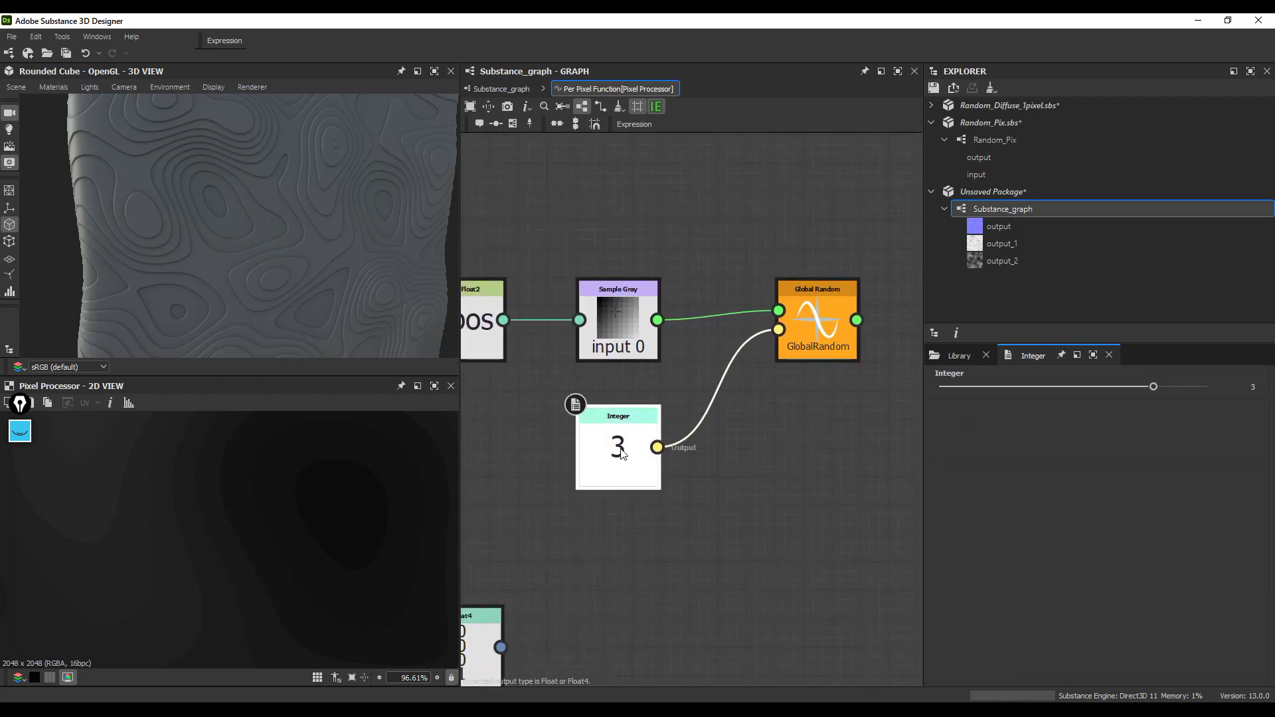
Step: Examine the Pixel Processor's pixel values with the 2D view's information readout, then close it and view the whole image
click(621, 320)
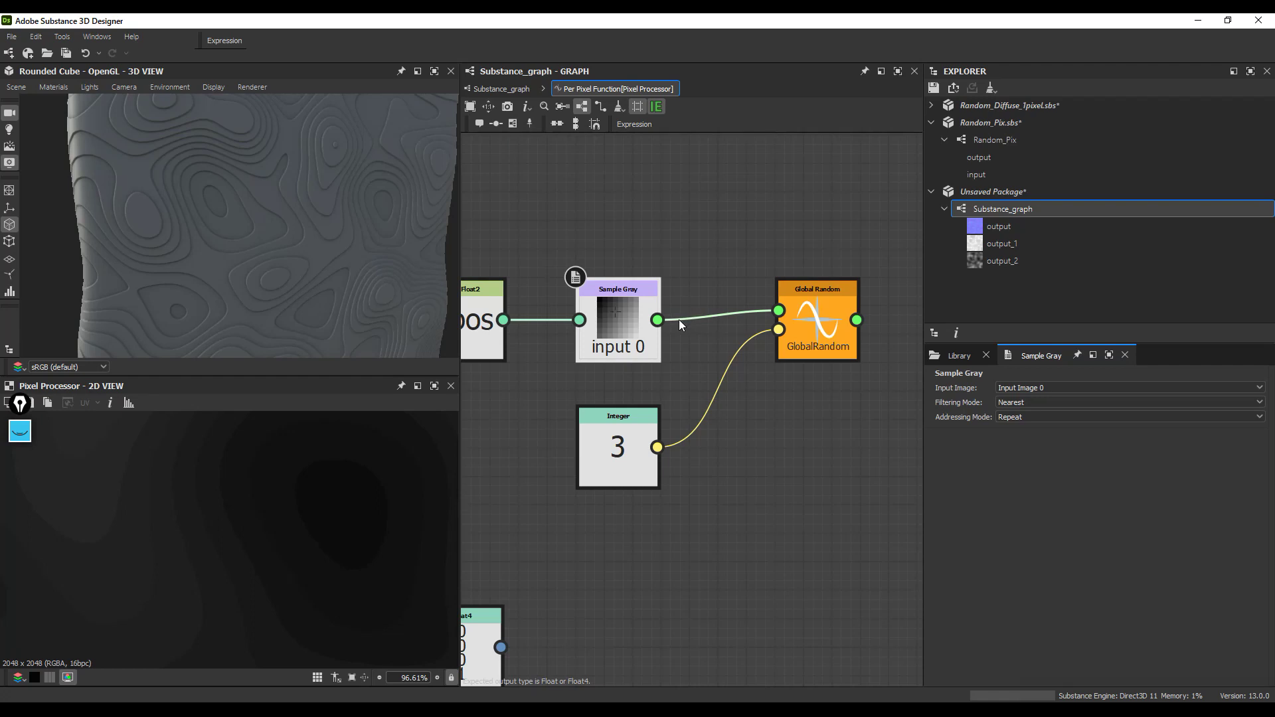
click(111, 403)
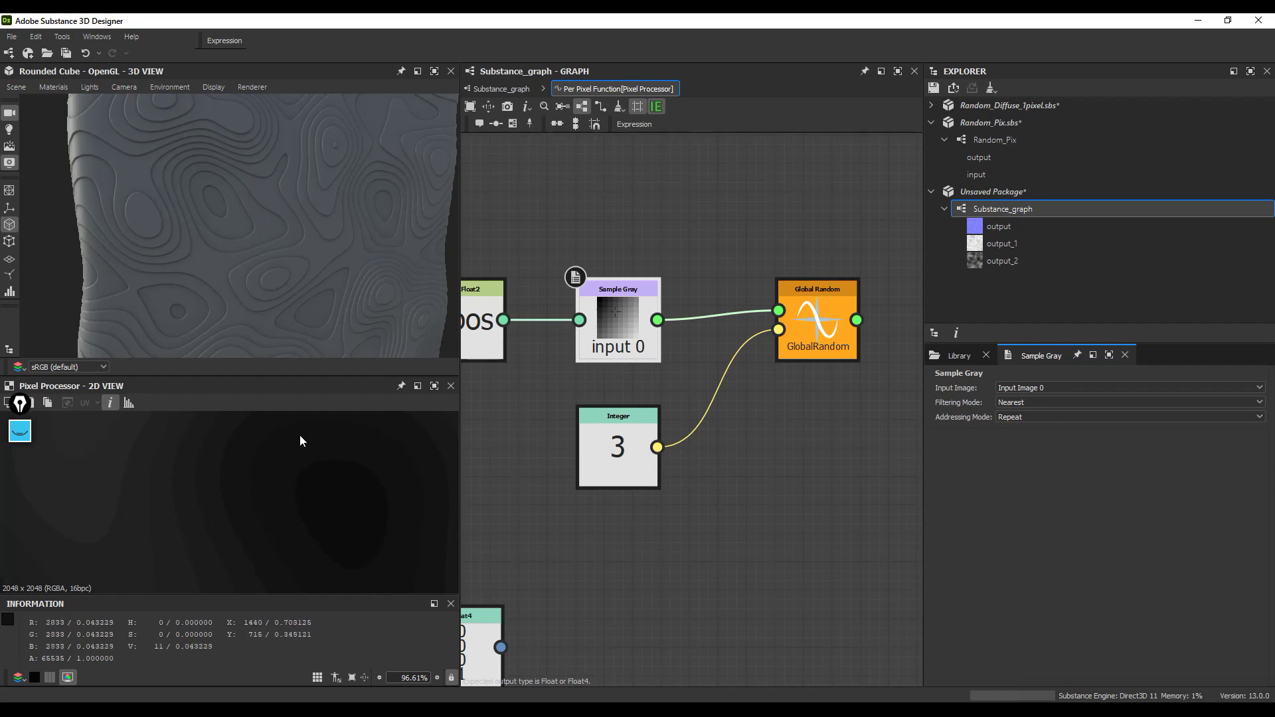
click(701, 316)
middle_drag(819, 332, 735, 330)
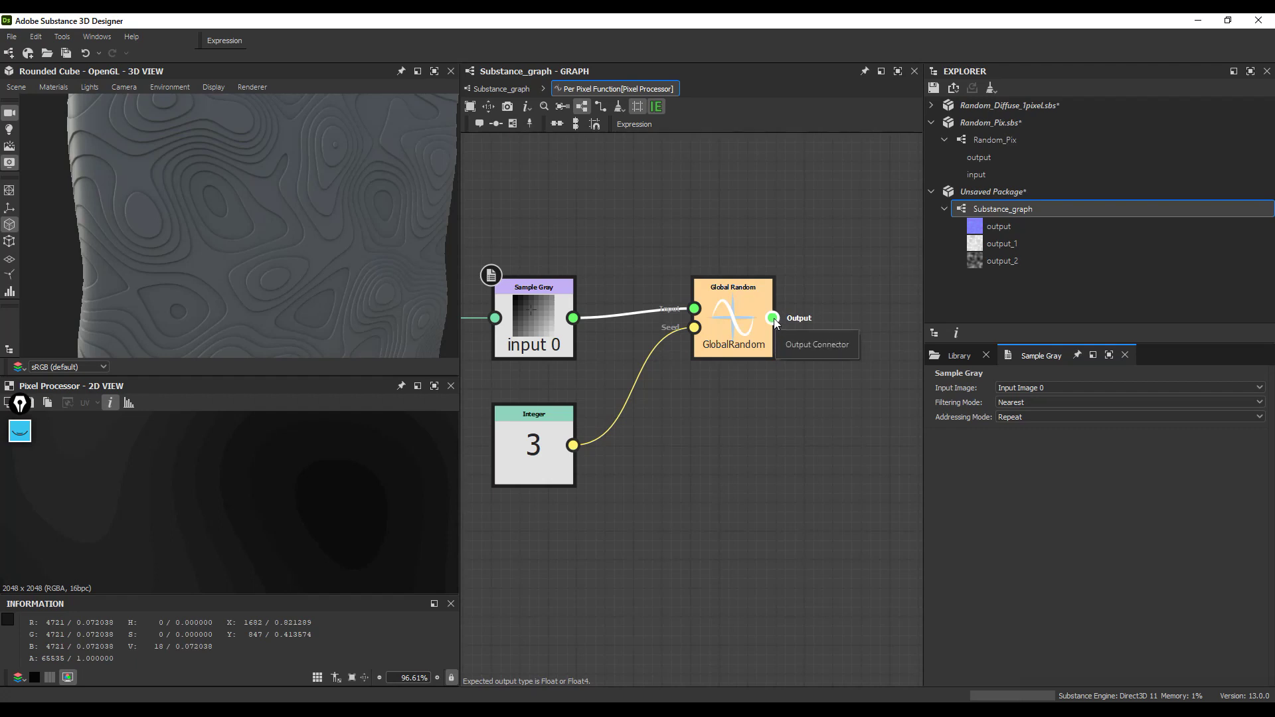
click(451, 604)
scroll(284, 498, down, 5)
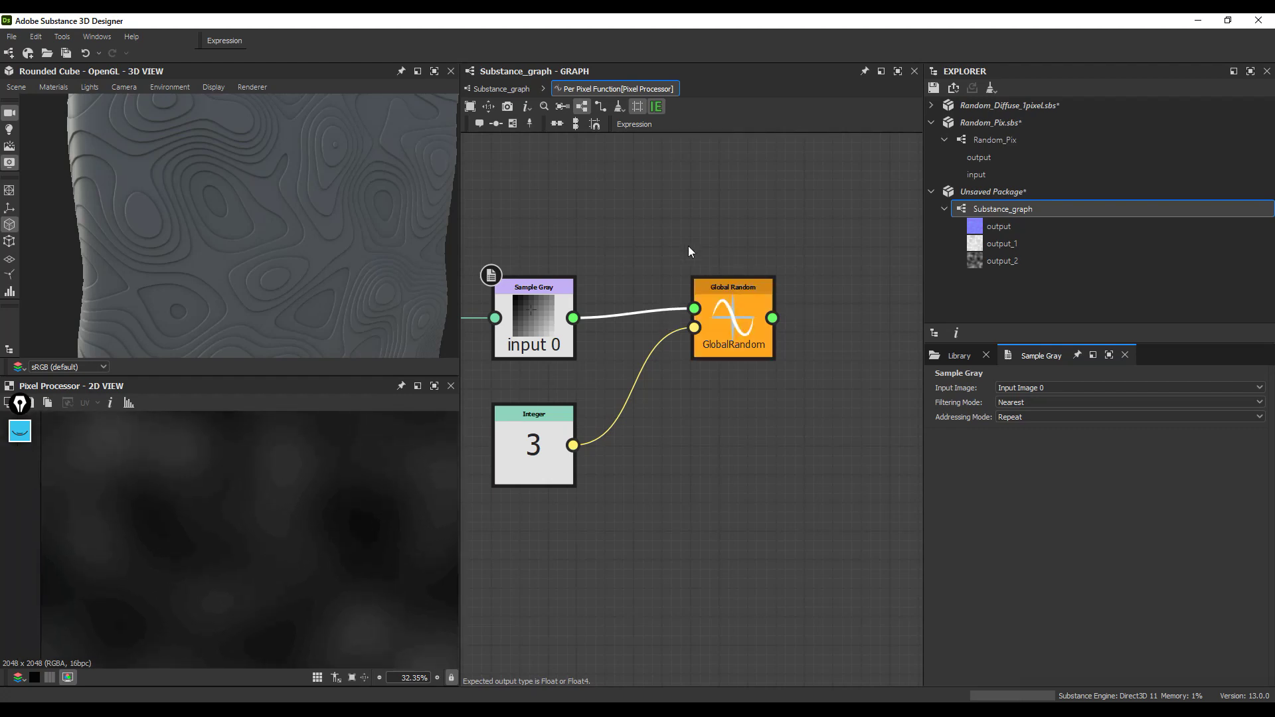
Step: Set the Integer node's value to 4
click(736, 321)
click(542, 450)
mouse_move(1155, 388)
mouse_down()
mouse_move(1099, 386)
mouse_move(1219, 395)
mouse_move(1180, 390)
mouse_up()
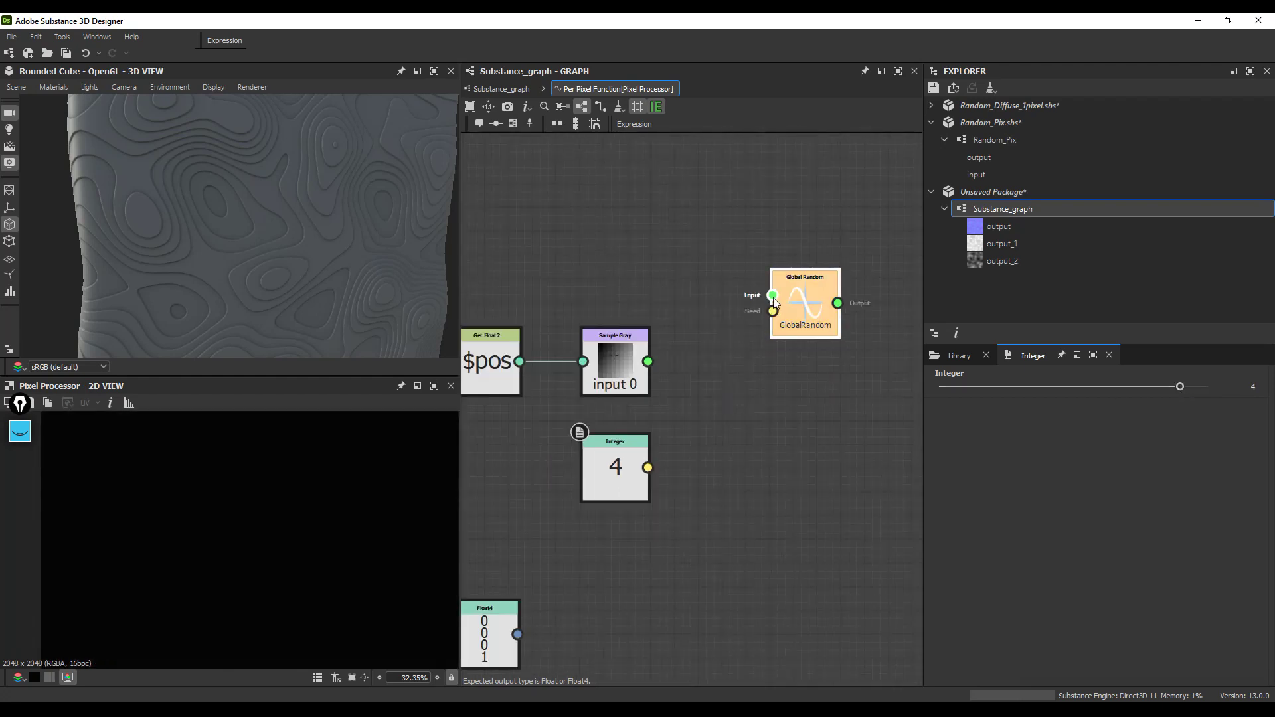
Step: Add a Float node above Sample Gray, connect it to Global Random's Input, and set its value to 1
drag(657, 229, 657, 229)
click(694, 308)
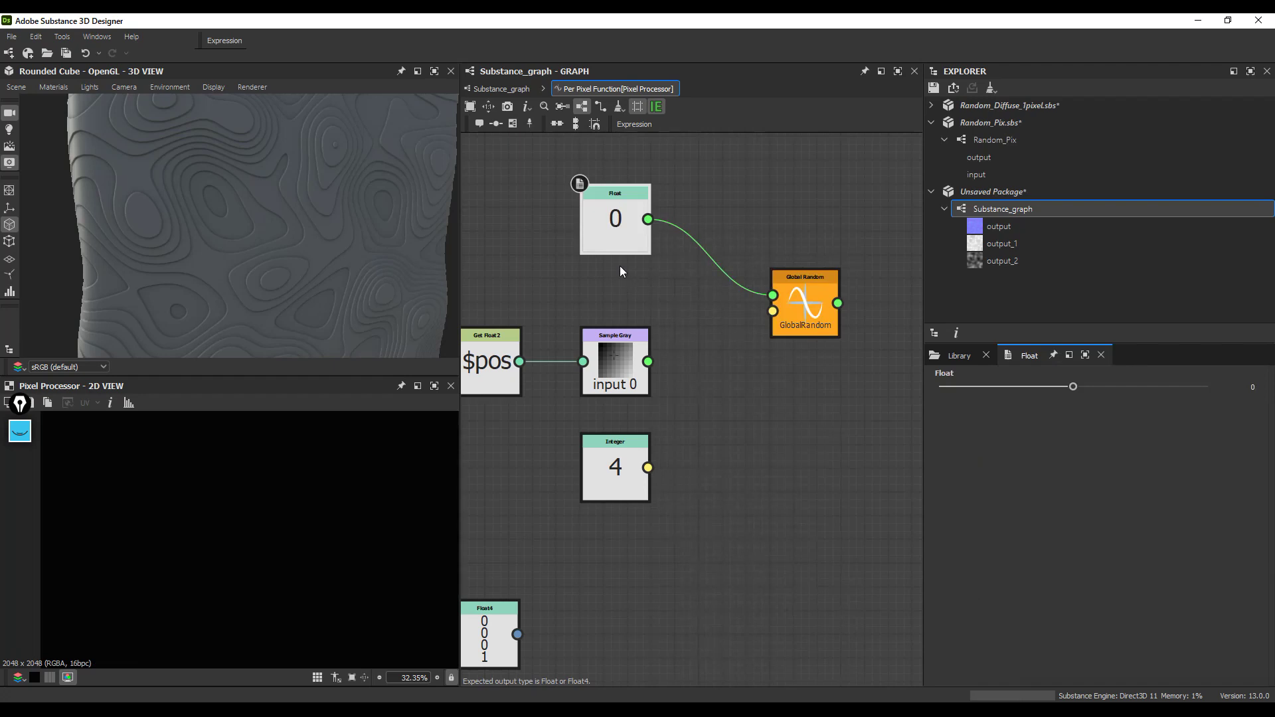
click(1255, 389)
text(1)
key(Return)
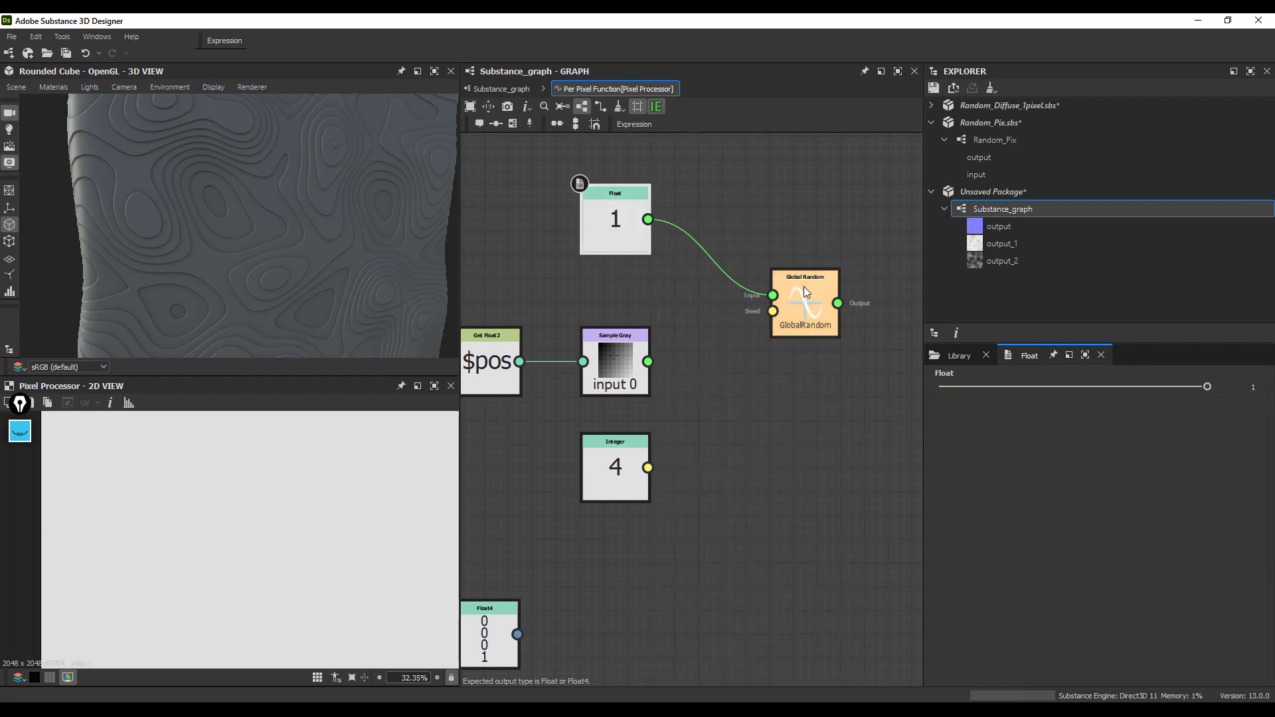
Step: Move the Global Random node farther from the input nodes and delete the Integer node with value 4
middle_drag(811, 298, 783, 372)
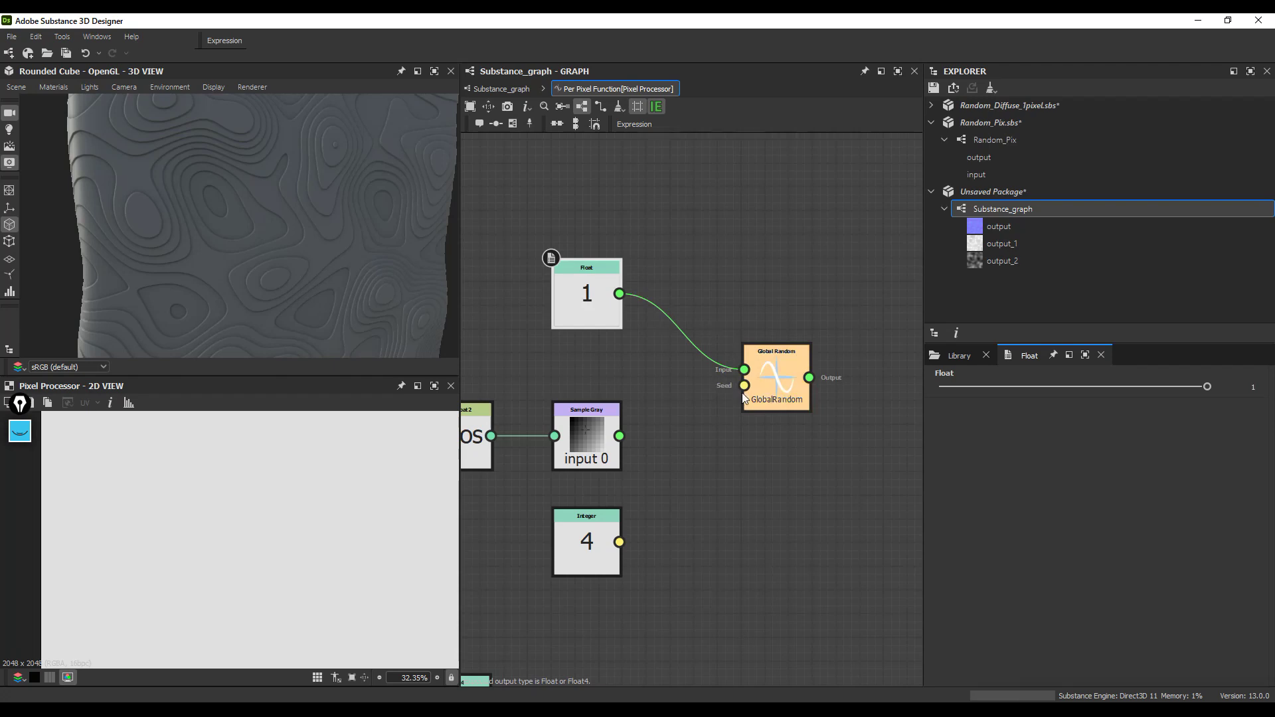
drag(751, 392, 821, 397)
key(f)
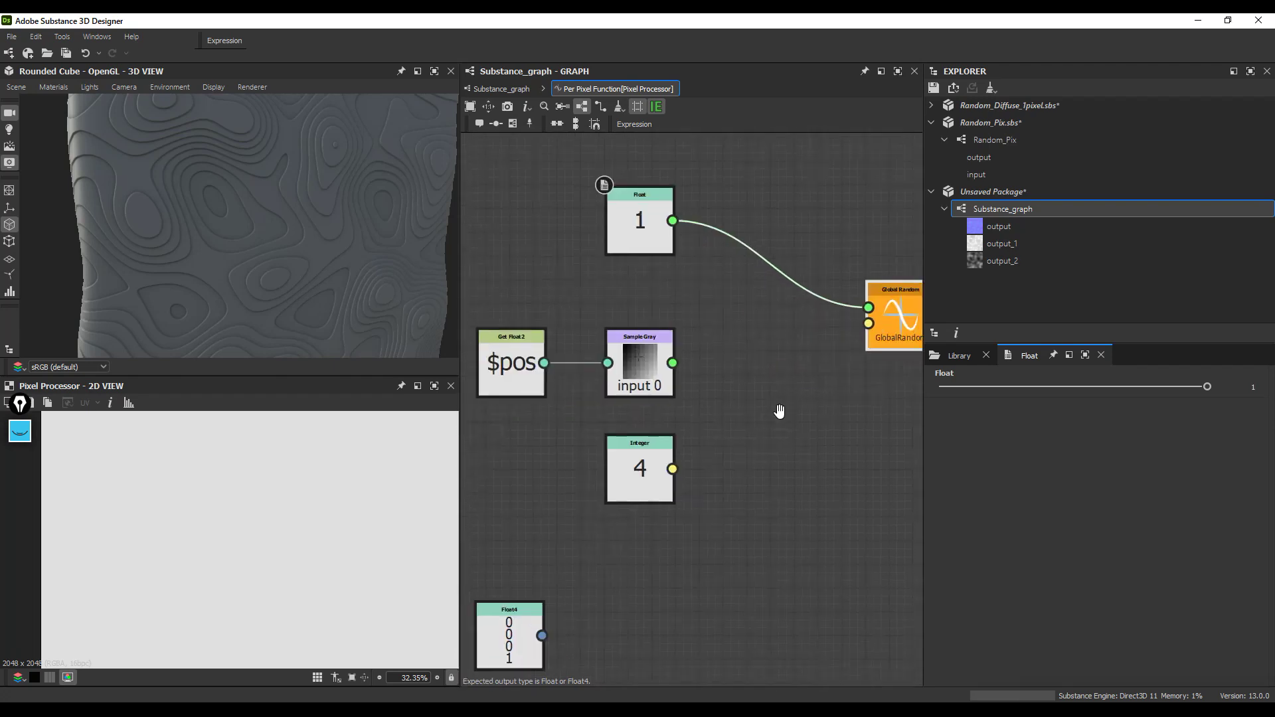
middle_drag(722, 396, 722, 464)
click(658, 521)
key(Delete)
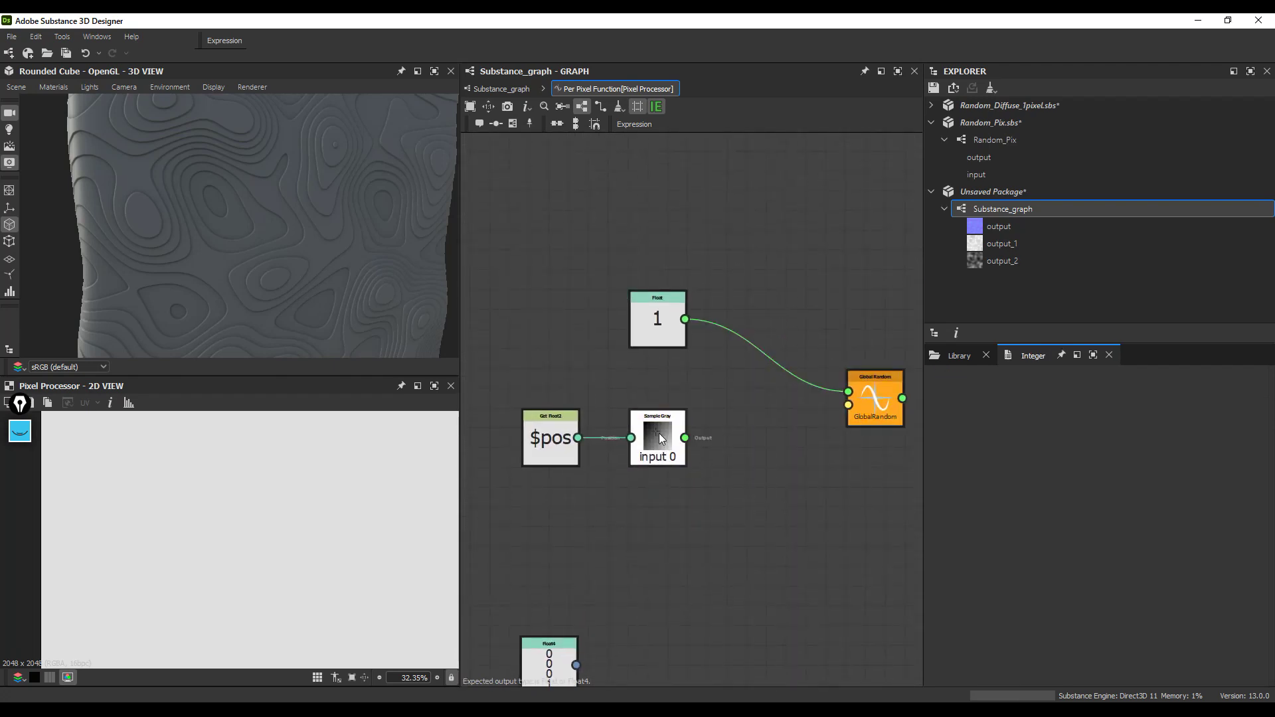
Step: Select the $pos and Sample Gray nodes together and move them down and away from Global Random
click(664, 438)
drag(722, 389, 551, 477)
middle_drag(638, 469, 673, 474)
drag(710, 442, 637, 481)
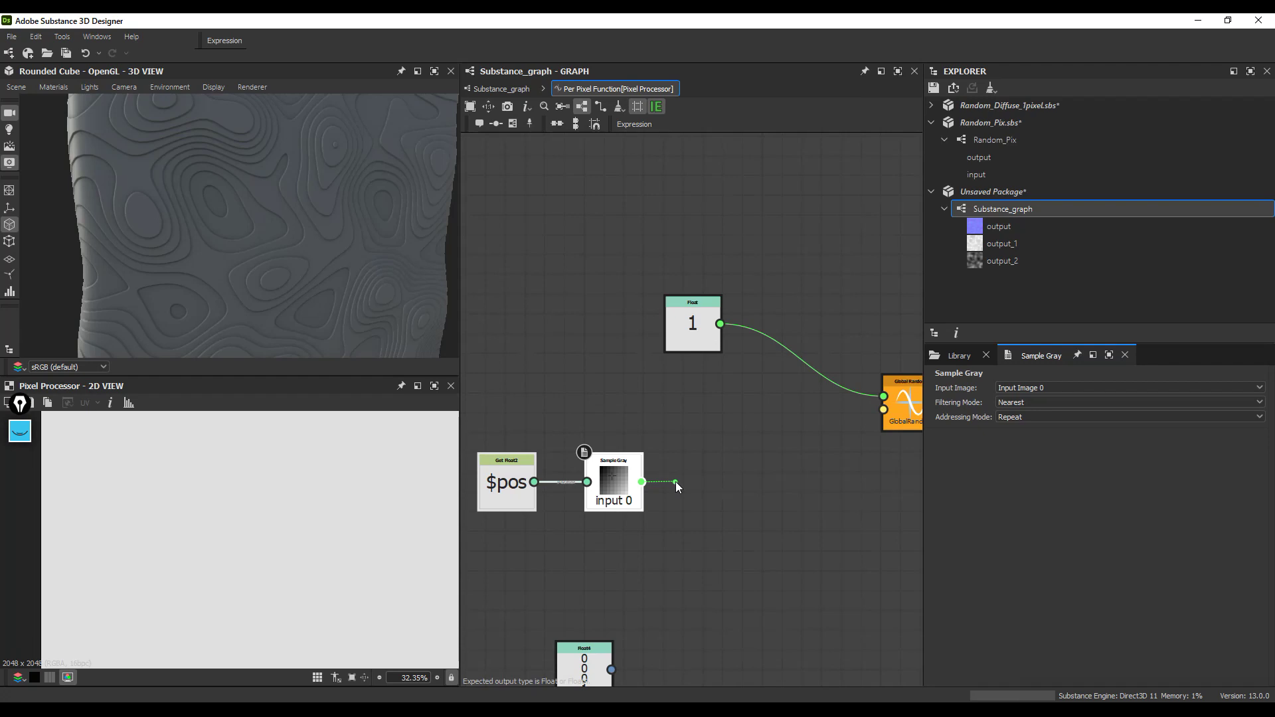
Step: Multiply the Sample Gray output by a new Float node set to 325787, placed directly below Sample Gray
drag(674, 481, 620, 547)
click(733, 555)
click(667, 364)
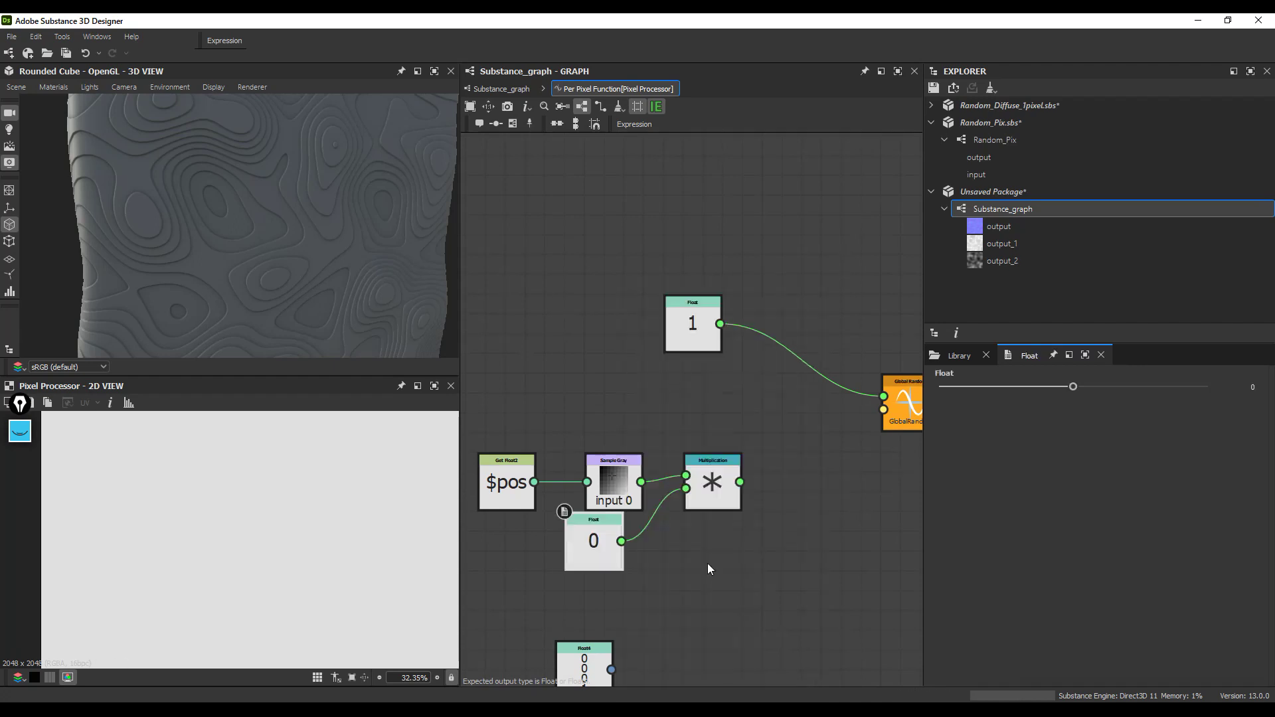
click(1252, 387)
text(325787)
key(Return)
drag(609, 551, 628, 551)
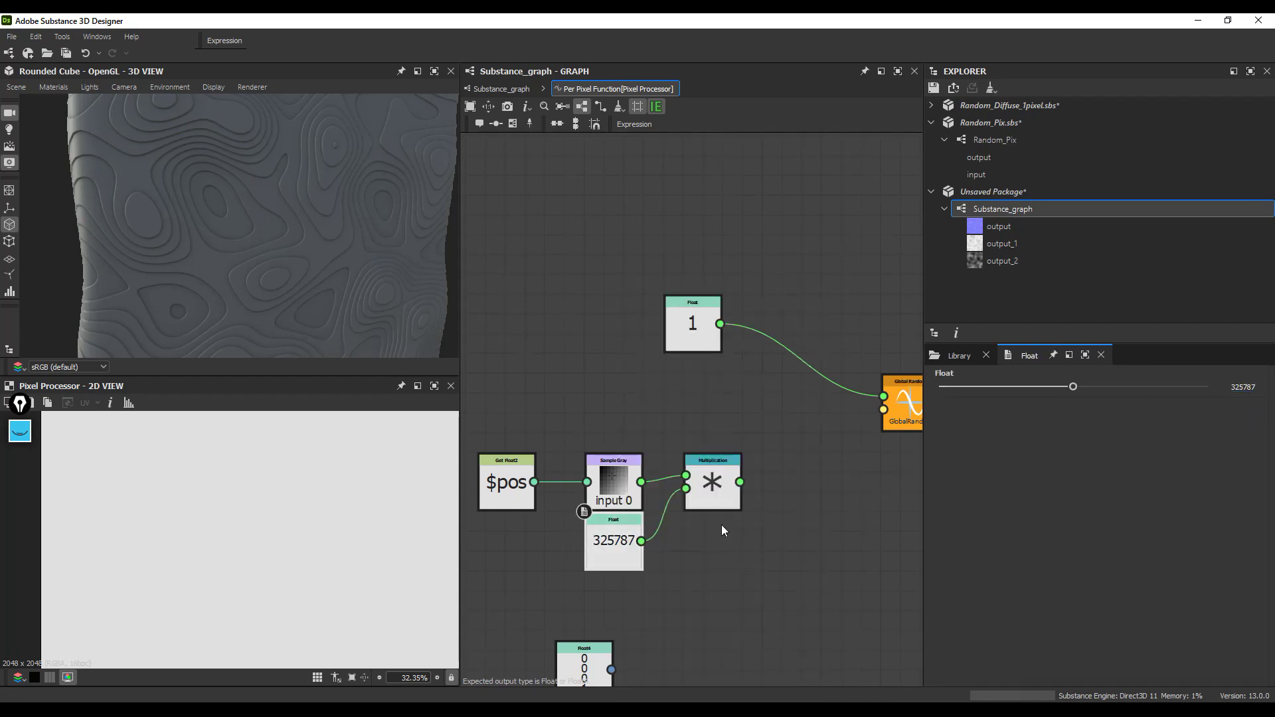
Step: Convert the Multiplication output with a To Integer node and connect it to Global Random's Seed input
scroll(729, 508, down, 2)
middle_drag(729, 509, 704, 443)
drag(699, 425, 732, 440)
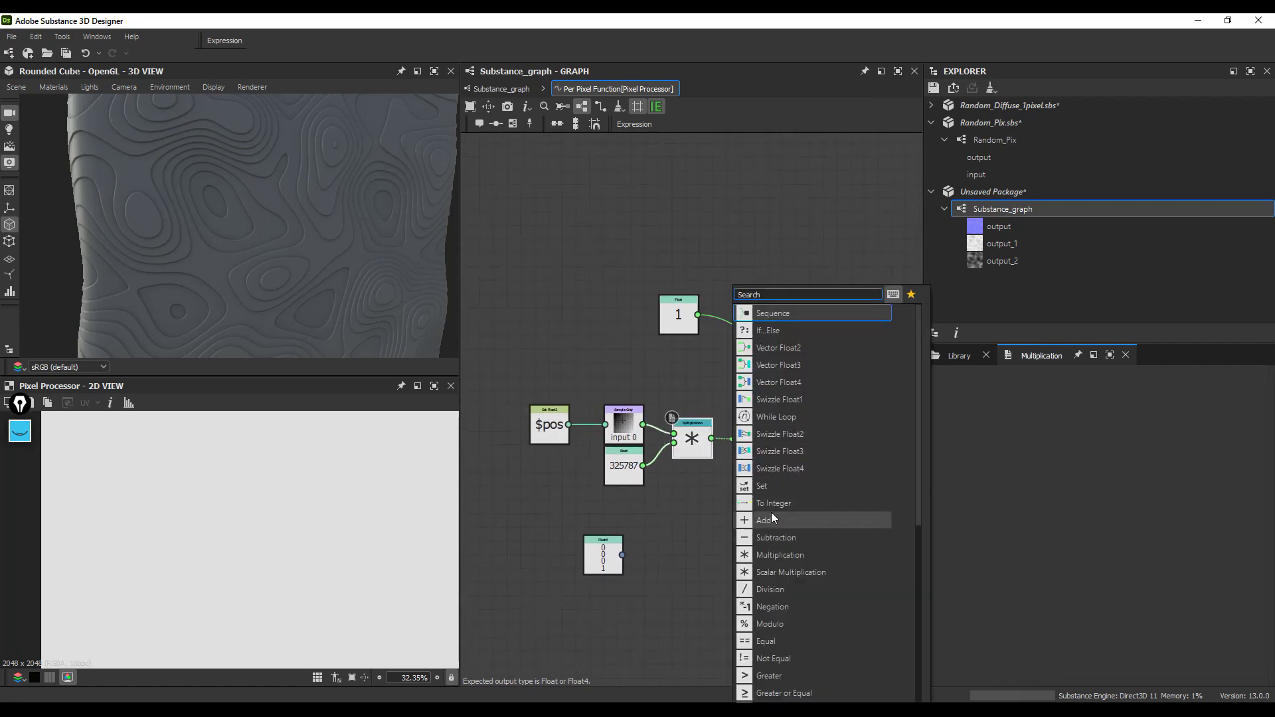
click(773, 503)
drag(766, 439, 812, 375)
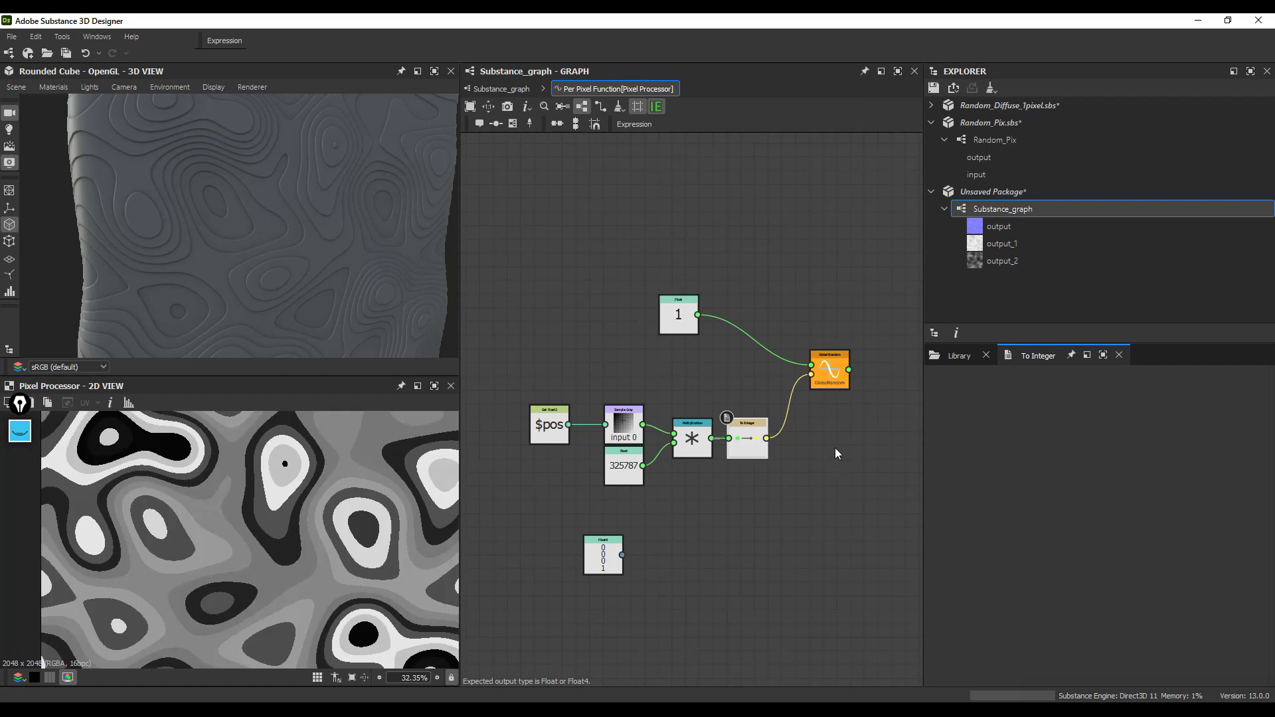
Step: Inspect the banded result in the 2D view and move Global Random level with the To Integer node
scroll(276, 510, up, 2)
scroll(276, 510, up, 2)
drag(829, 369, 830, 376)
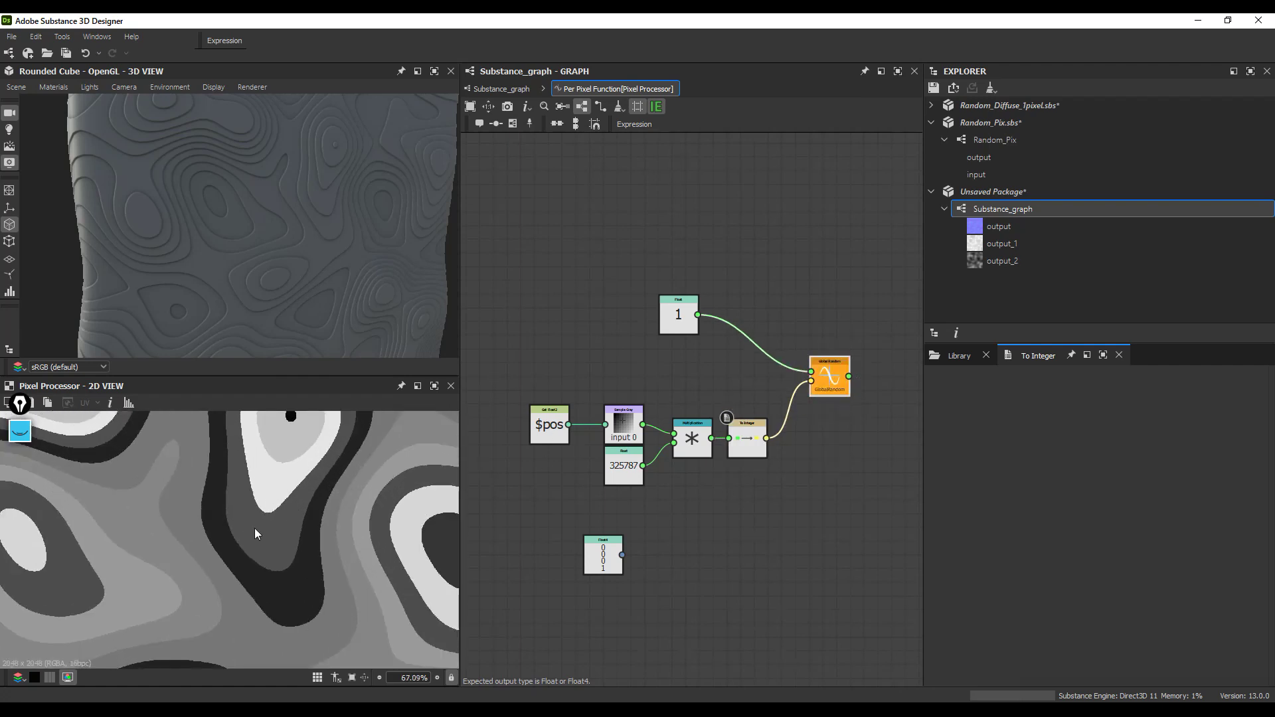
drag(828, 385, 828, 433)
scroll(271, 539, up, 1)
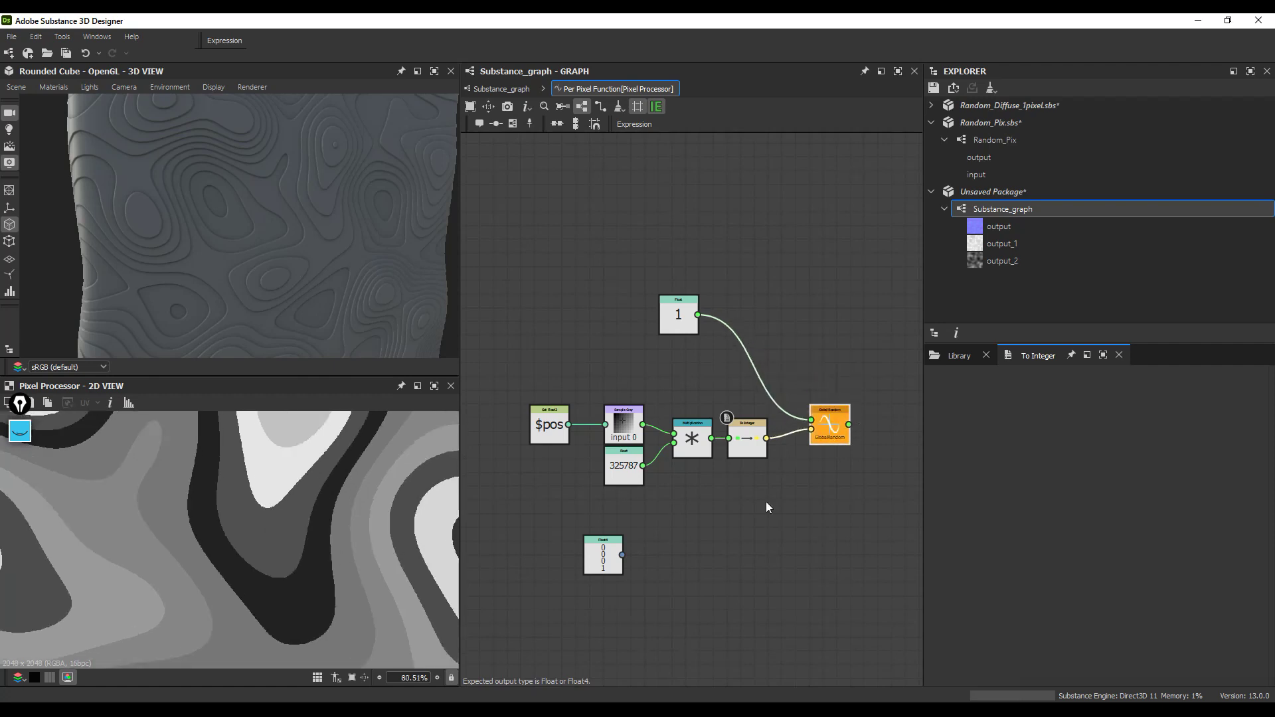
scroll(791, 433, up, 2)
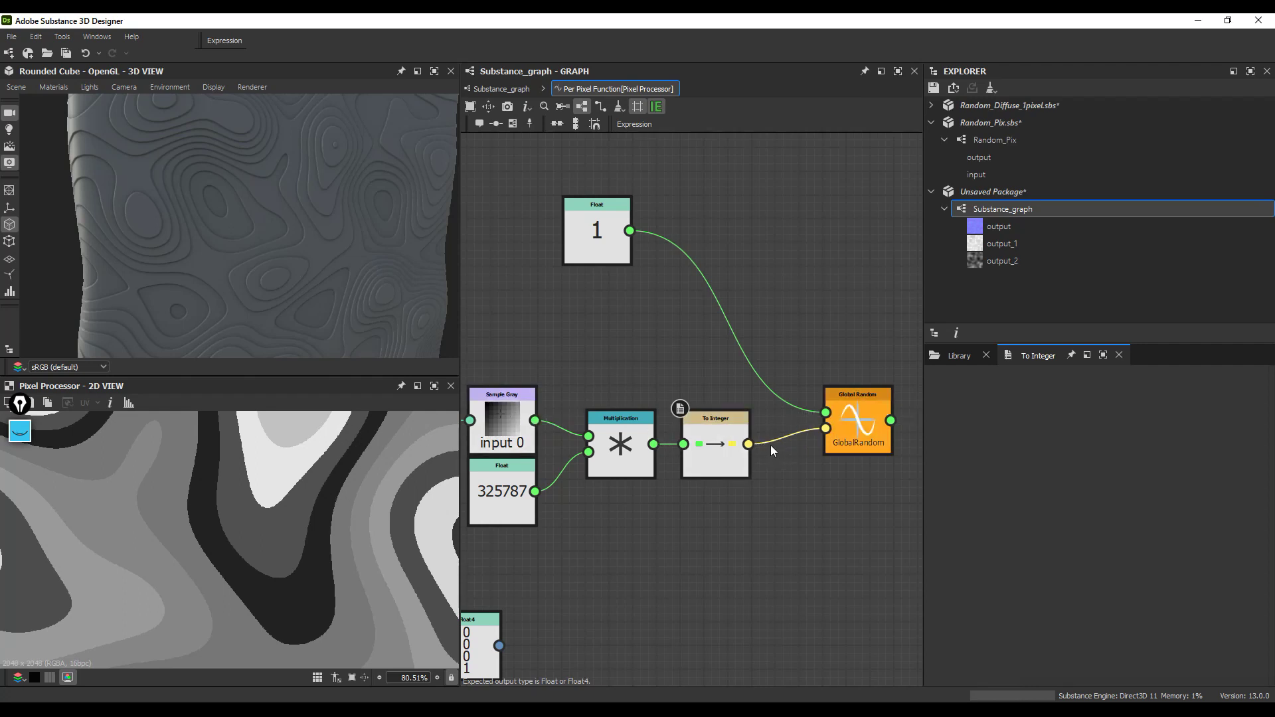
middle_drag(768, 440, 781, 405)
drag(763, 366, 725, 402)
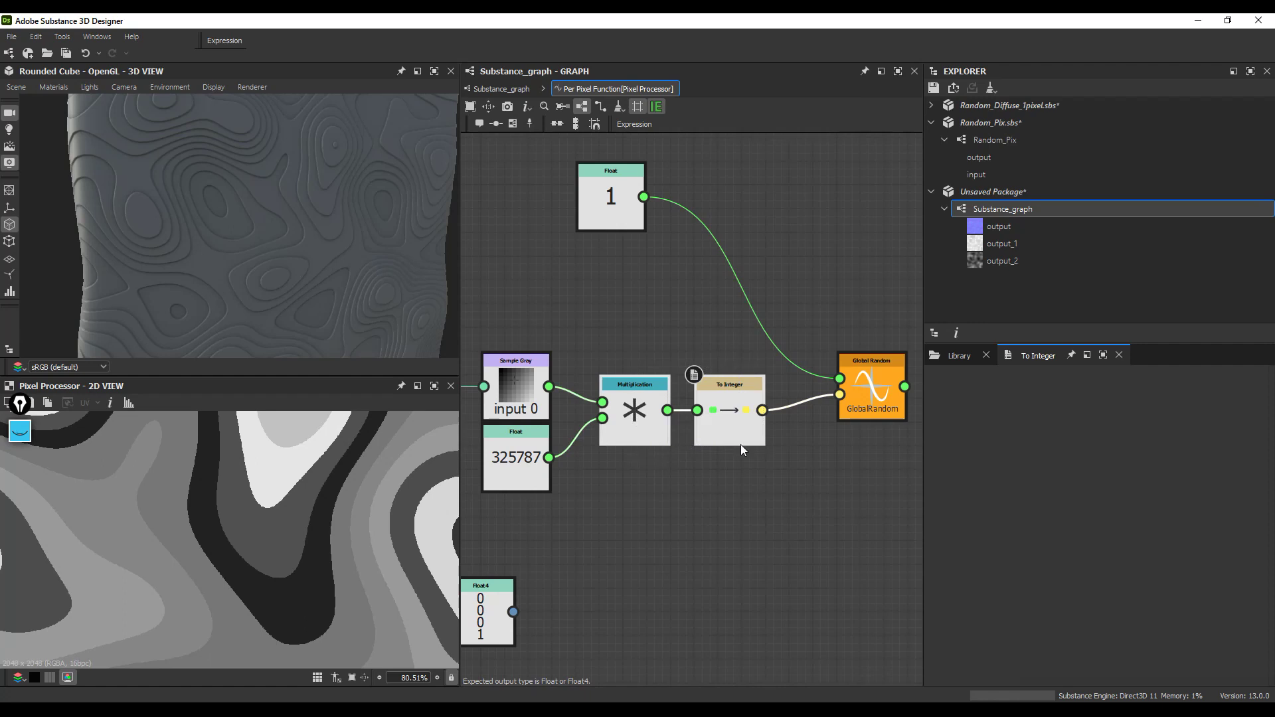
Step: Move the Float node with value 1 down, closer to Global Random
scroll(830, 394, down, 2)
middle_drag(830, 395, 812, 411)
mouse_move(689, 297)
mouse_down()
mouse_move(689, 263)
mouse_move(703, 290)
mouse_up()
middle_drag(705, 329, 679, 316)
drag(677, 284, 704, 331)
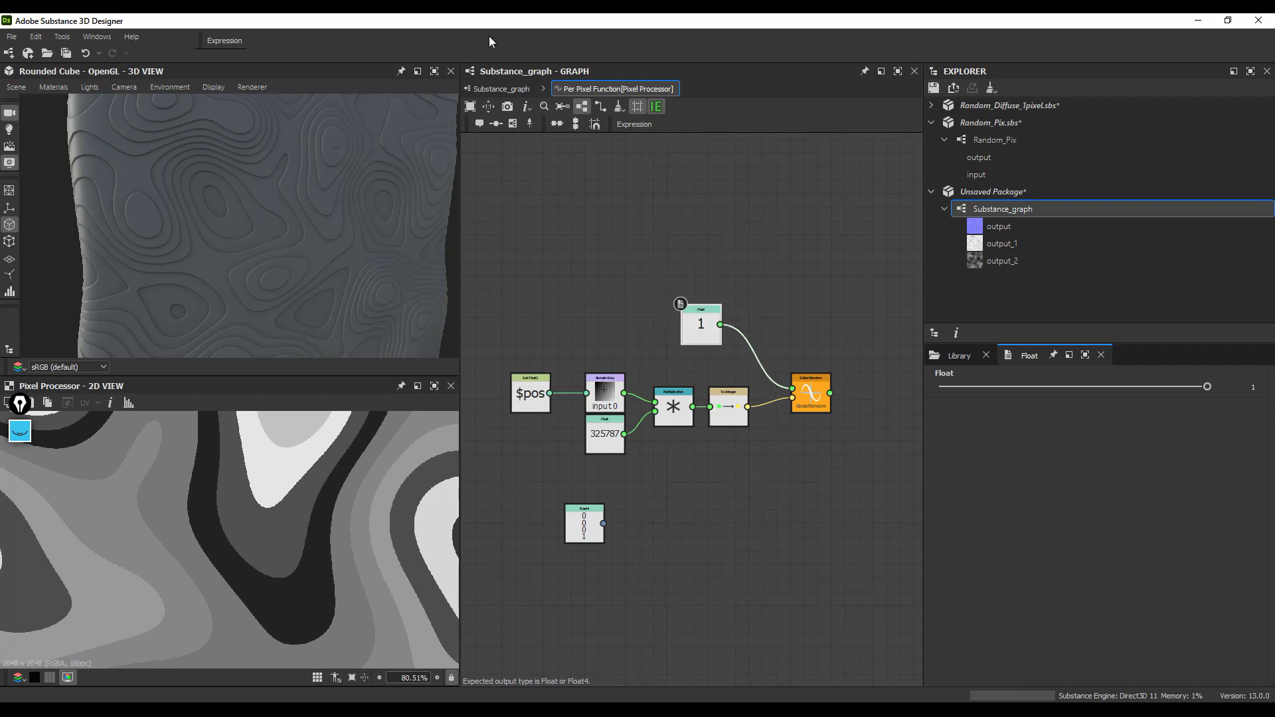
Step: Return to the main graph and show the graph's own base parameters, including Random Seed
click(501, 88)
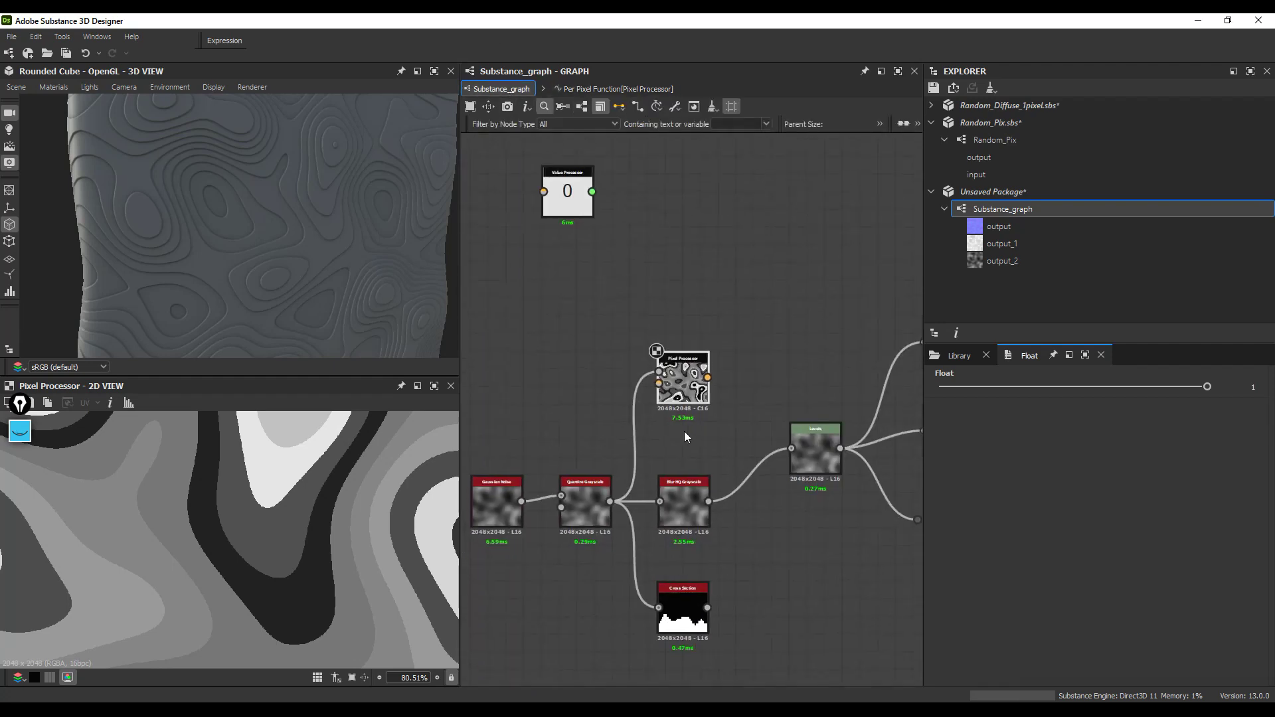
click(690, 373)
middle_drag(602, 431, 663, 412)
click(810, 322)
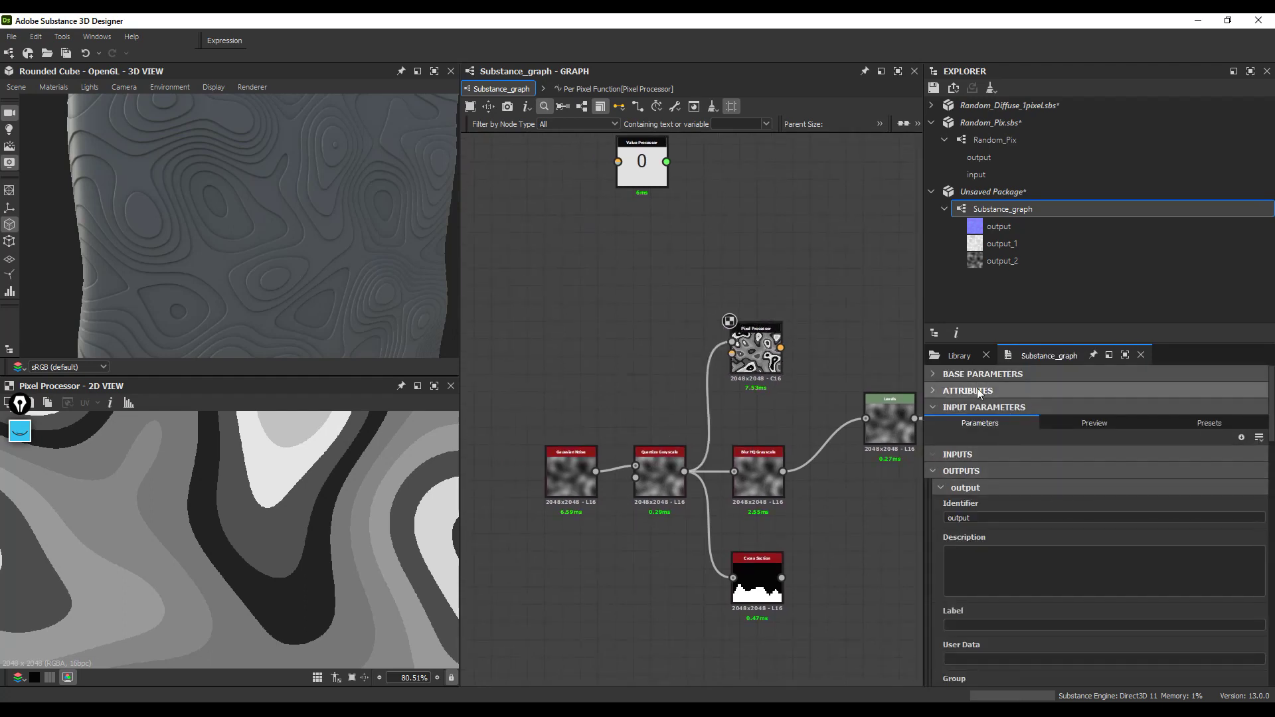
click(935, 373)
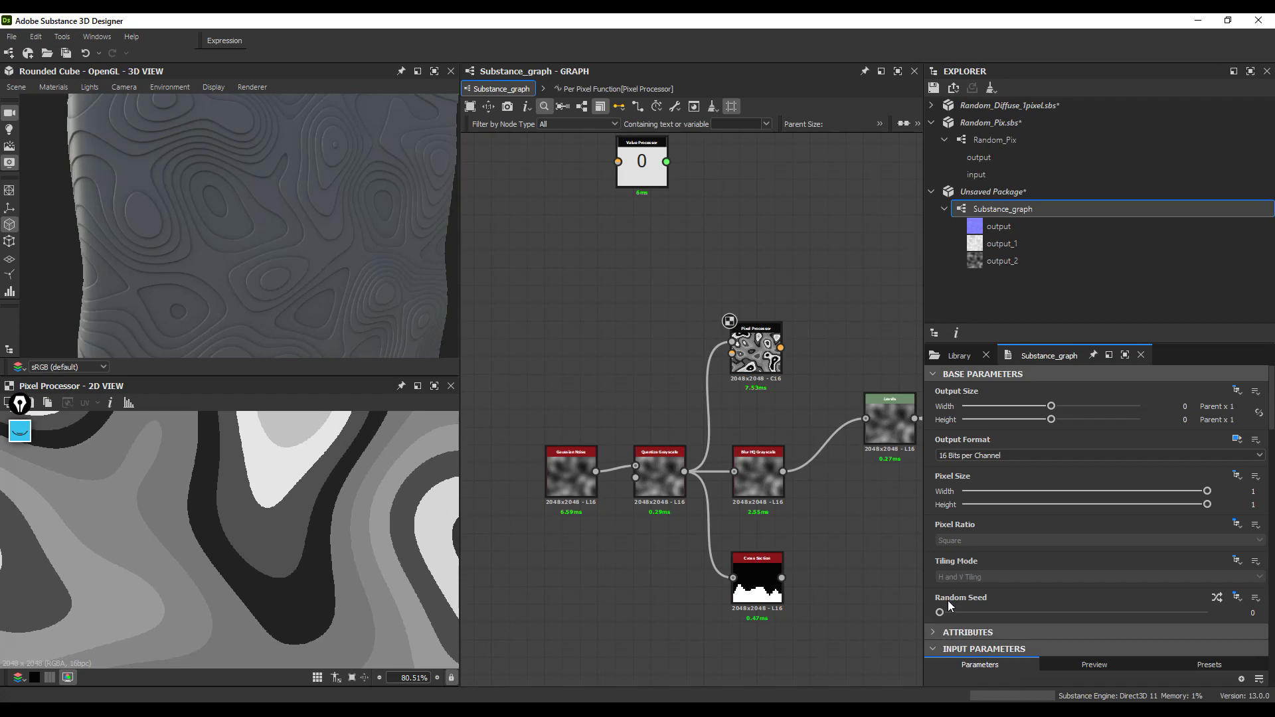
Step: Add a Shape node above the Gaussian Noise node
key(space)
text(s)
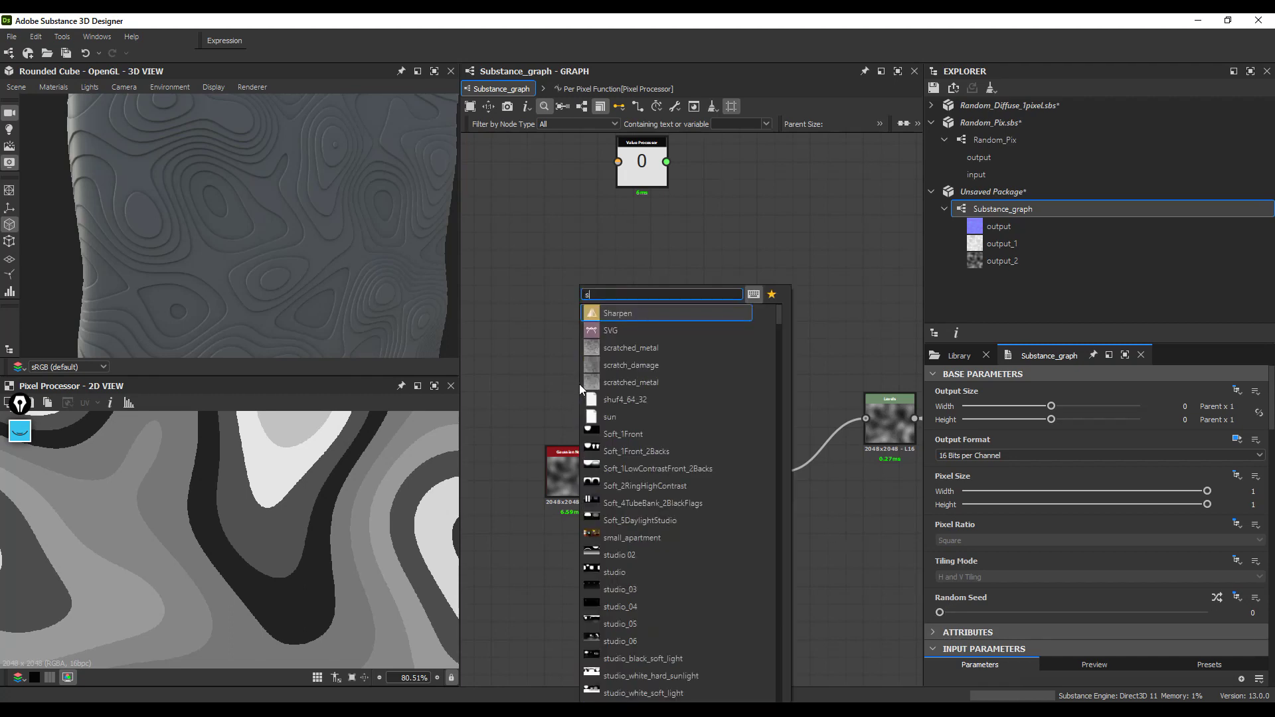
text(ha)
click(622, 332)
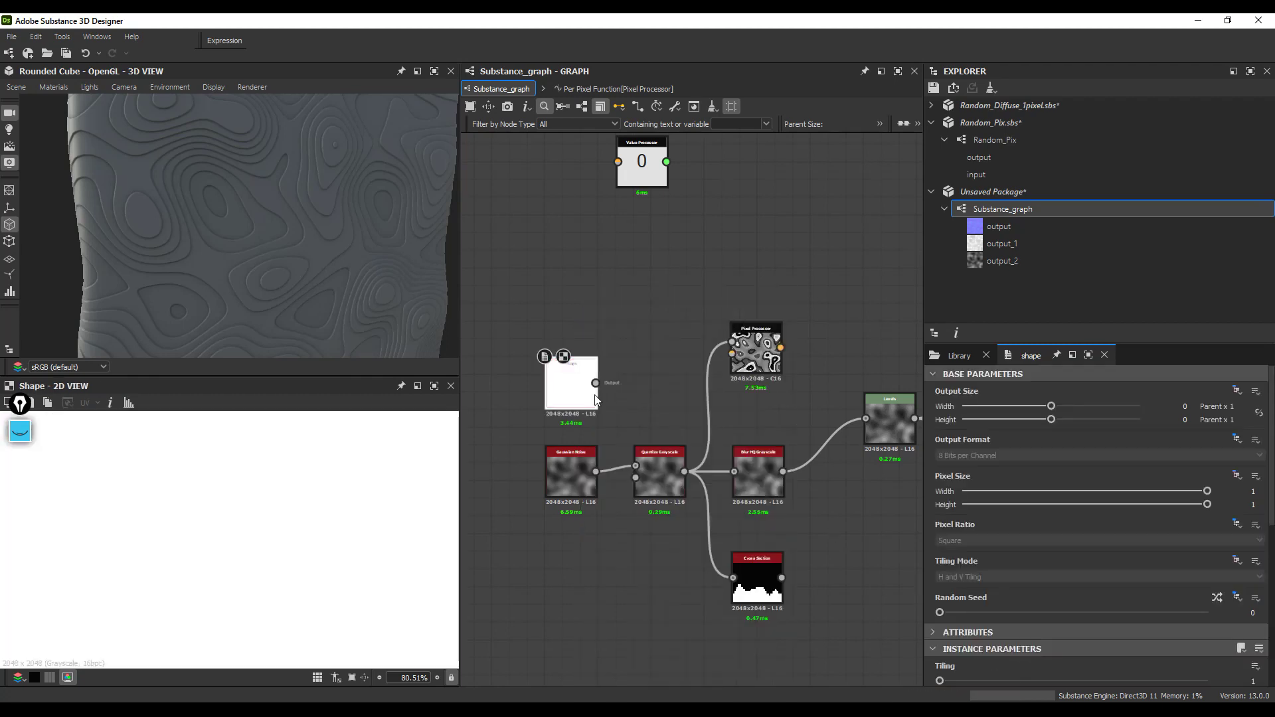
Step: Set the Shape's pattern to a soft round gradient and feed it into Quantize Grayscale in place of Gaussian Noise
scroll(996, 611, down, 2)
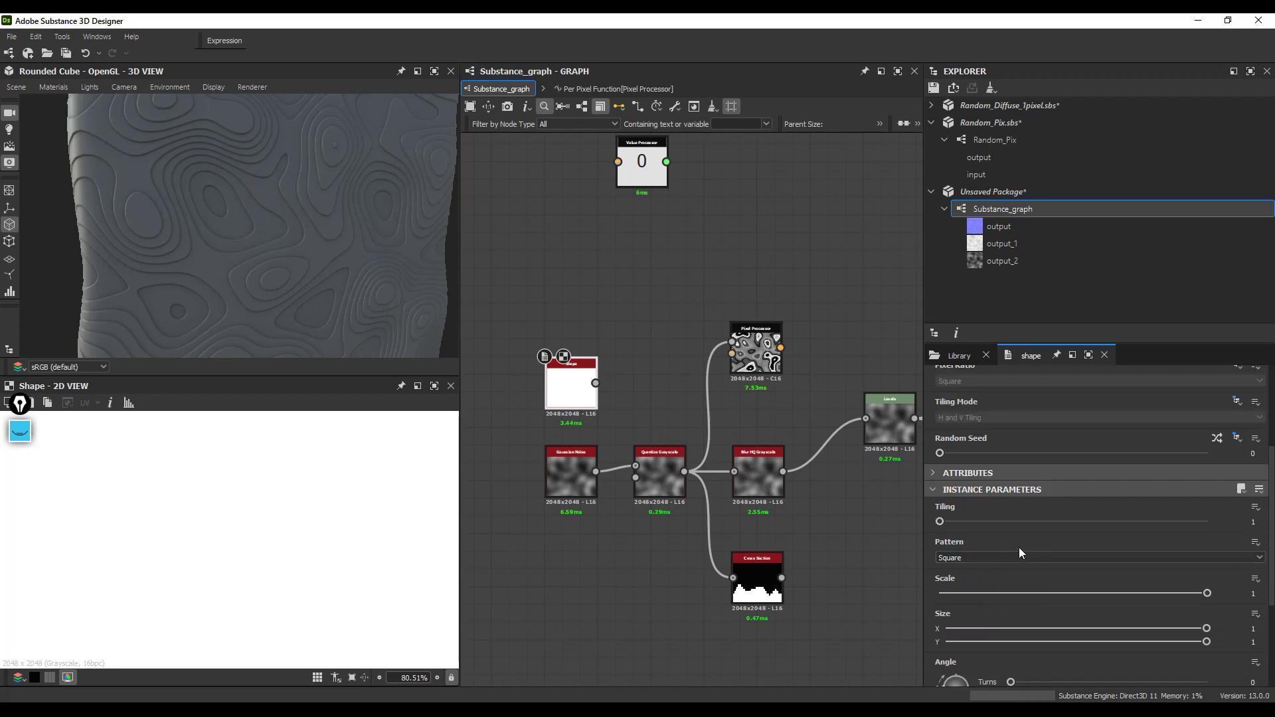
click(1020, 555)
click(972, 584)
drag(607, 405, 637, 466)
Step: Examine the whole Pixel Processor output in the 2D view and try the graph's Random Seed
double_click(750, 349)
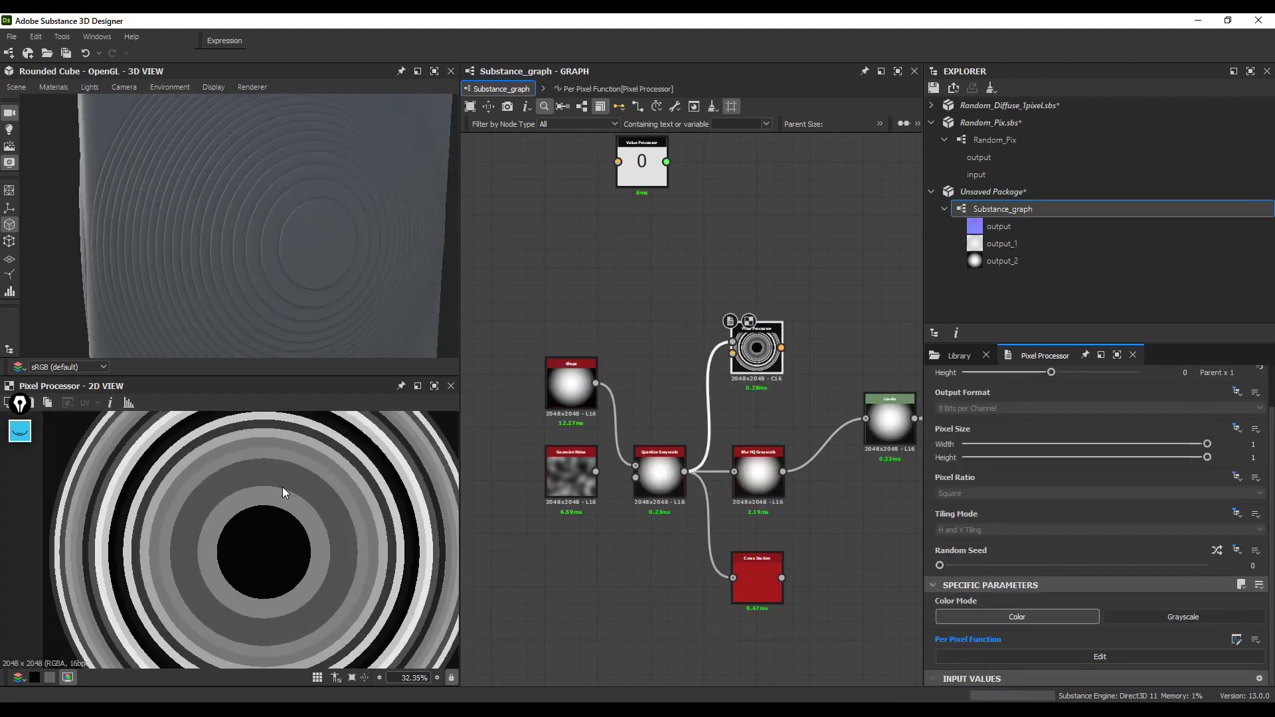
scroll(282, 490, down, 5)
scroll(245, 540, up, 3)
scroll(229, 519, down, 1)
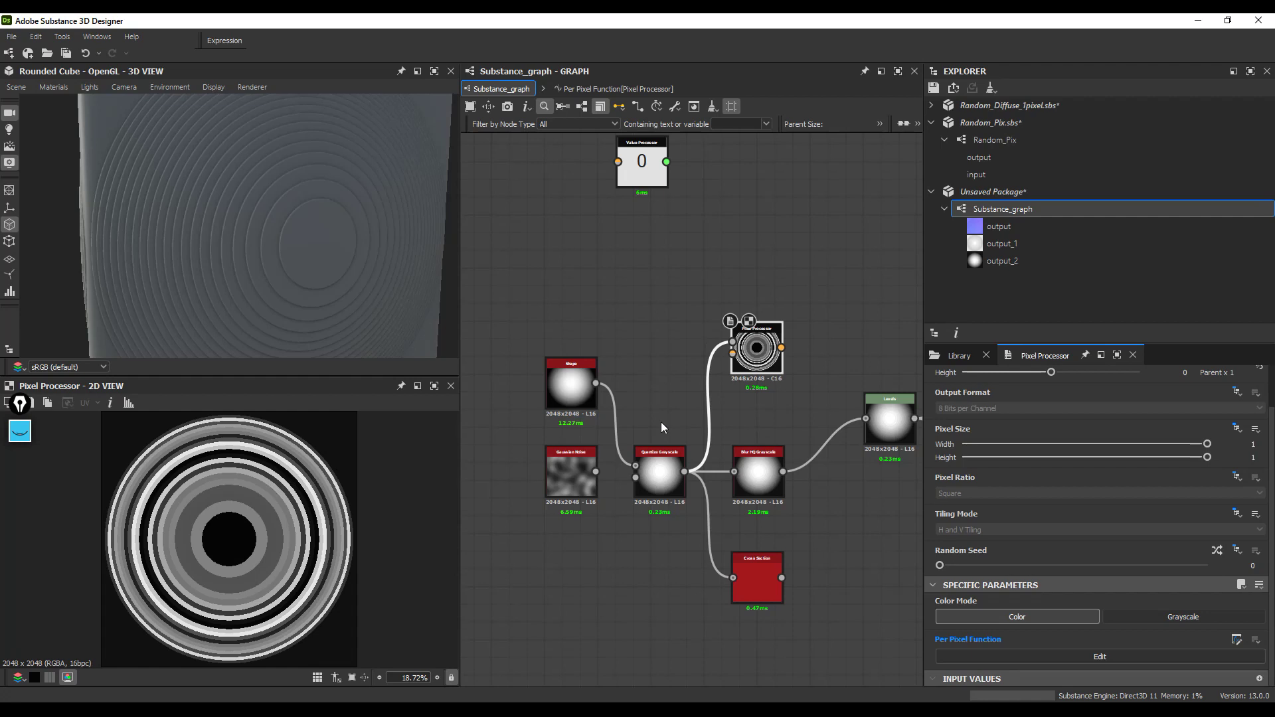
double_click(650, 403)
mouse_move(940, 566)
mouse_down()
mouse_move(1081, 571)
mouse_move(981, 554)
mouse_move(1043, 565)
mouse_move(939, 569)
mouse_up()
Step: Open the Pixel Processor's per-pixel function and move Global Random and its Float input away from To Integer
click(756, 359)
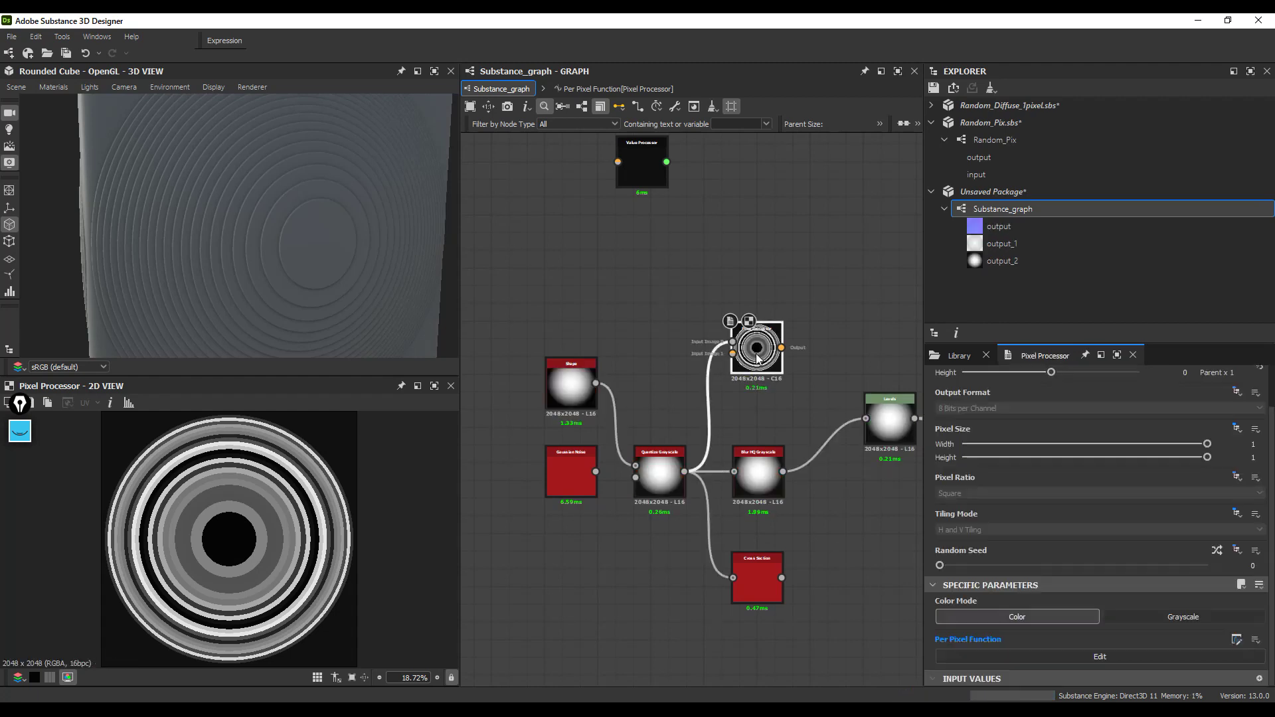
right_click(756, 357)
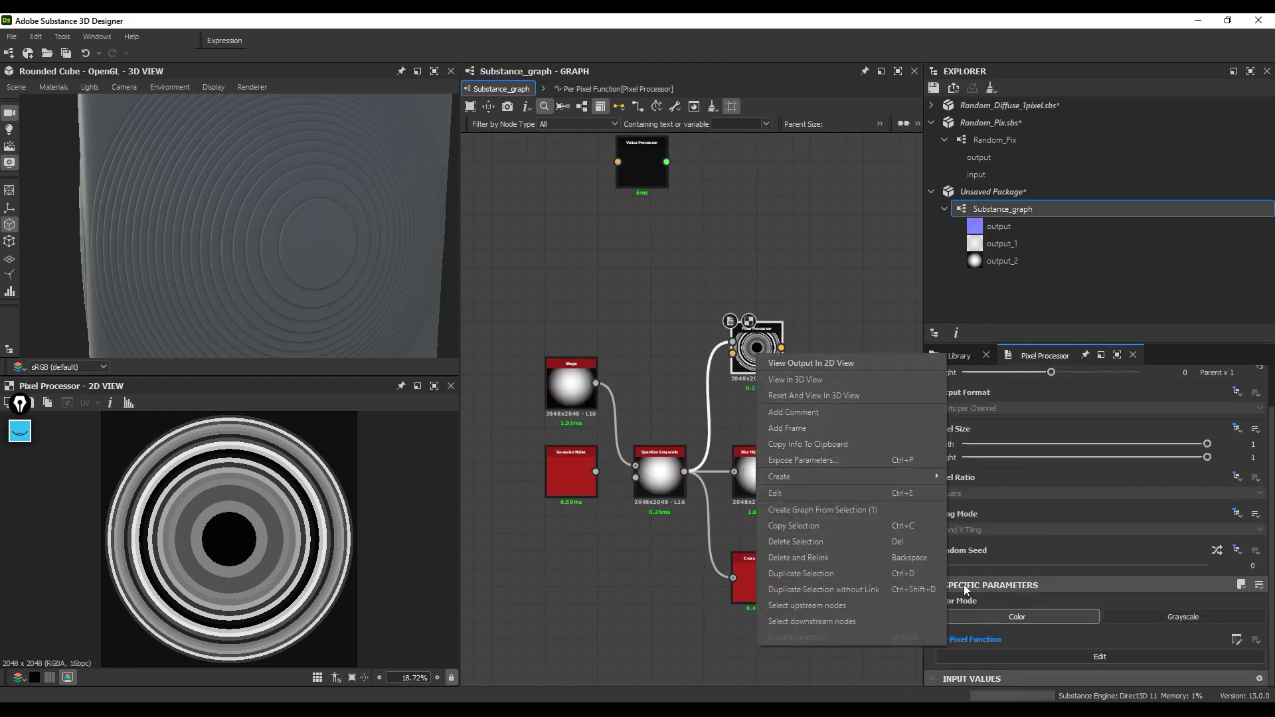
click(1064, 656)
drag(748, 385, 788, 392)
drag(656, 327, 700, 315)
scroll(798, 398, up, 2)
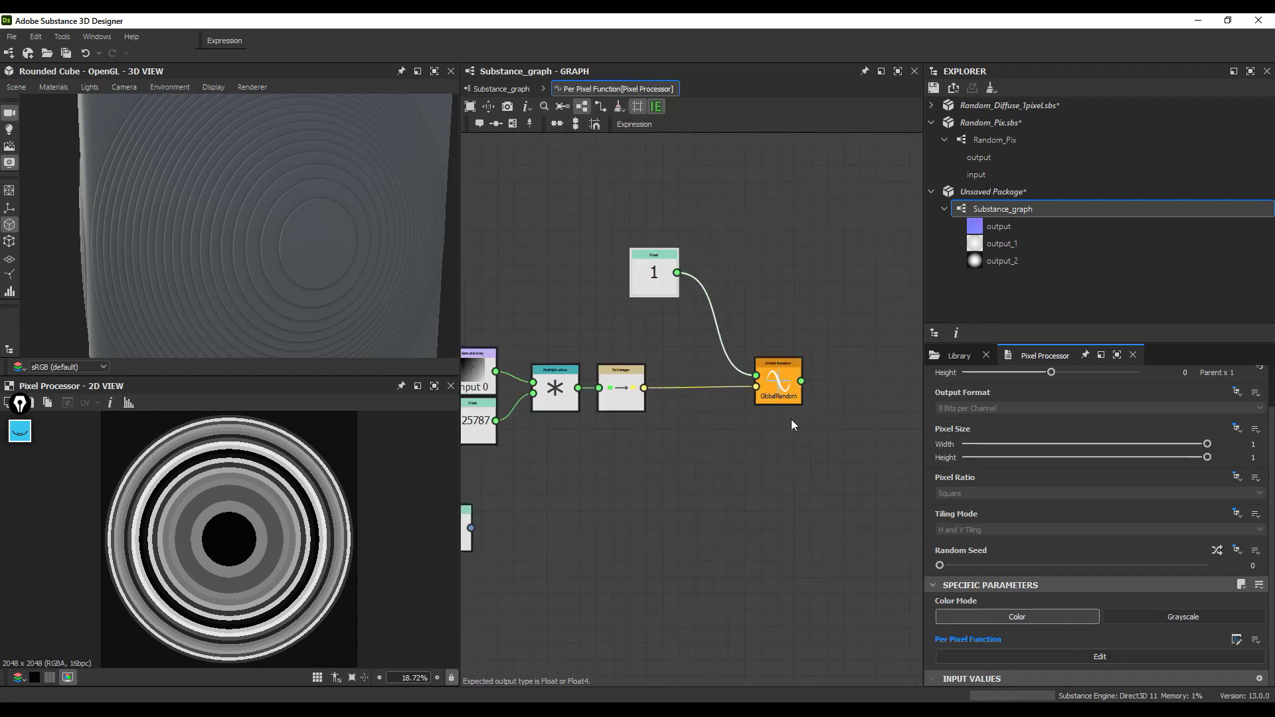
Step: Review the link into Global Random's Seed and move the unconnected Float4 node farther below the chain
click(700, 386)
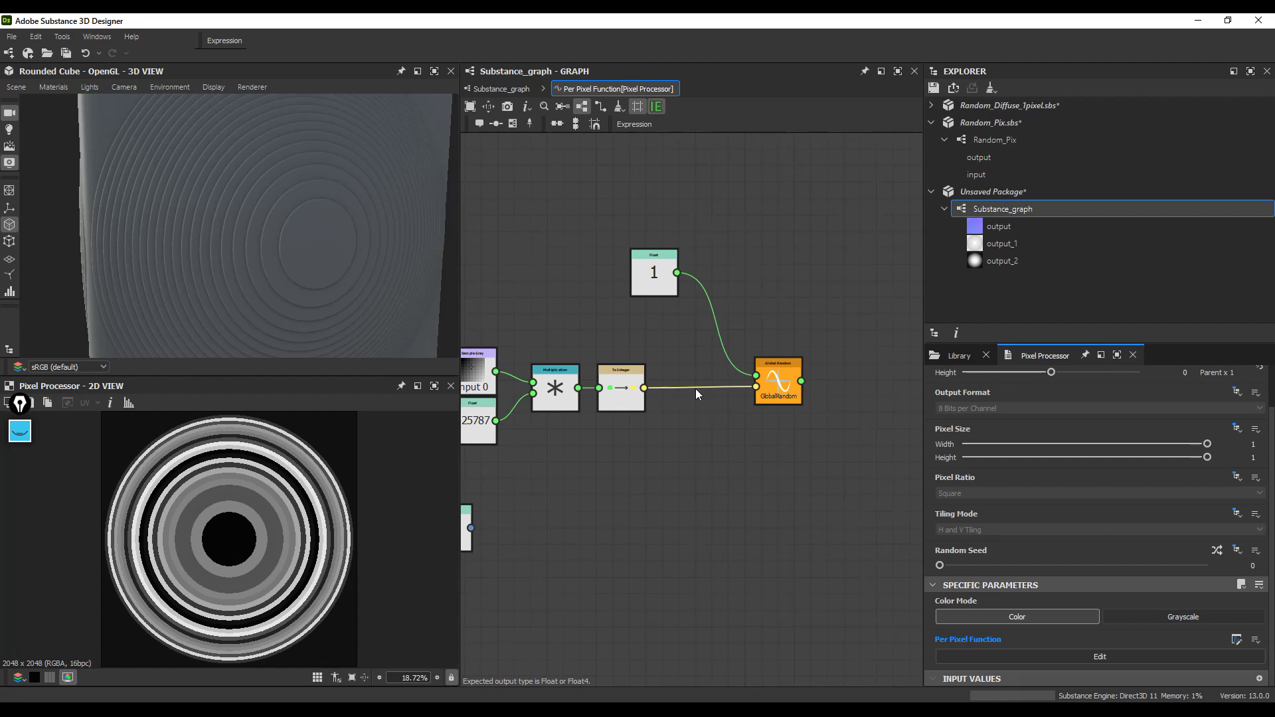
scroll(648, 387, up, 2)
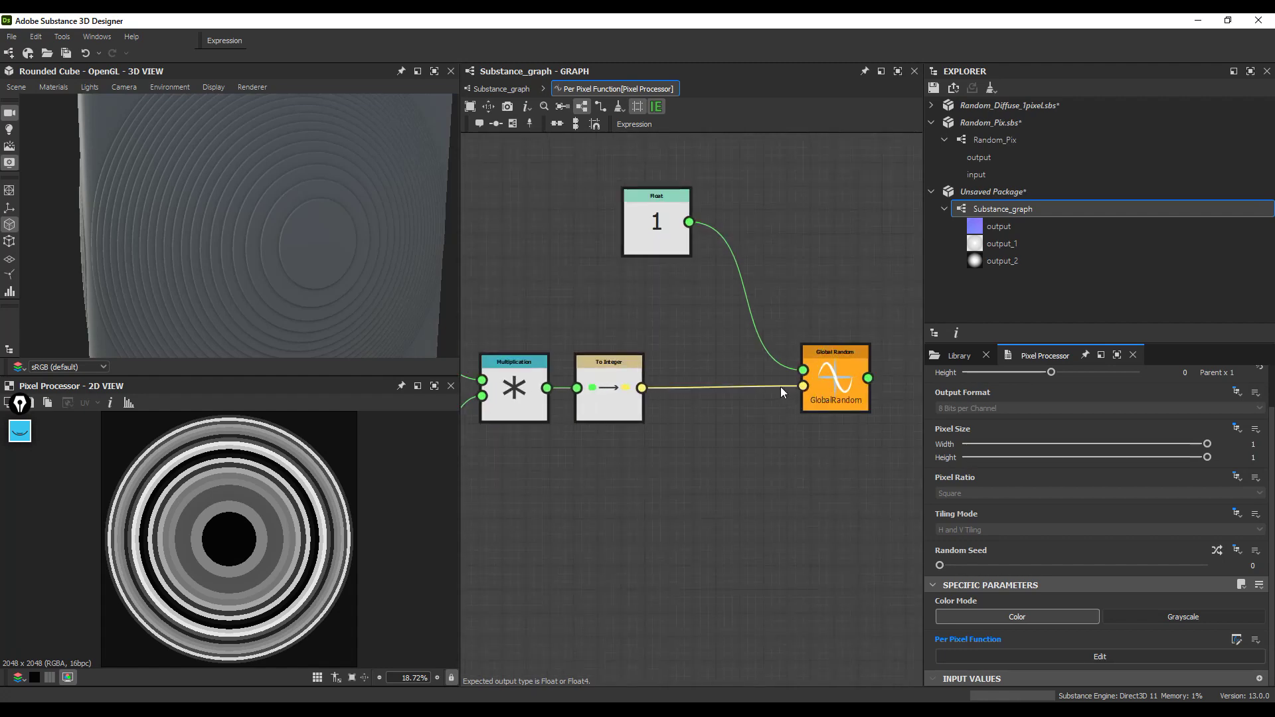
scroll(780, 386, down, 4)
click(675, 402)
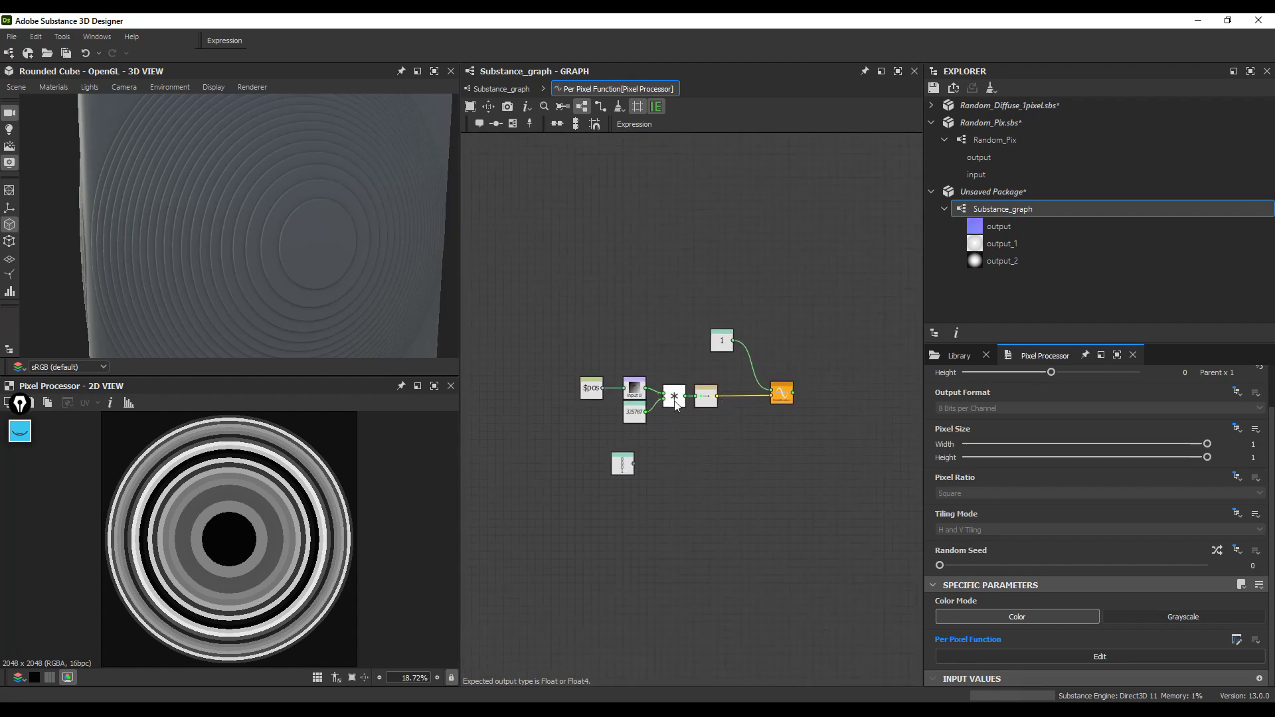
drag(622, 463, 634, 523)
Step: Return to the main graph and move the Value Processor node down, nearer to the Shape and Pixel Processor nodes
click(501, 88)
scroll(650, 319, down, 3)
drag(650, 318, 605, 321)
scroll(663, 405, up, 3)
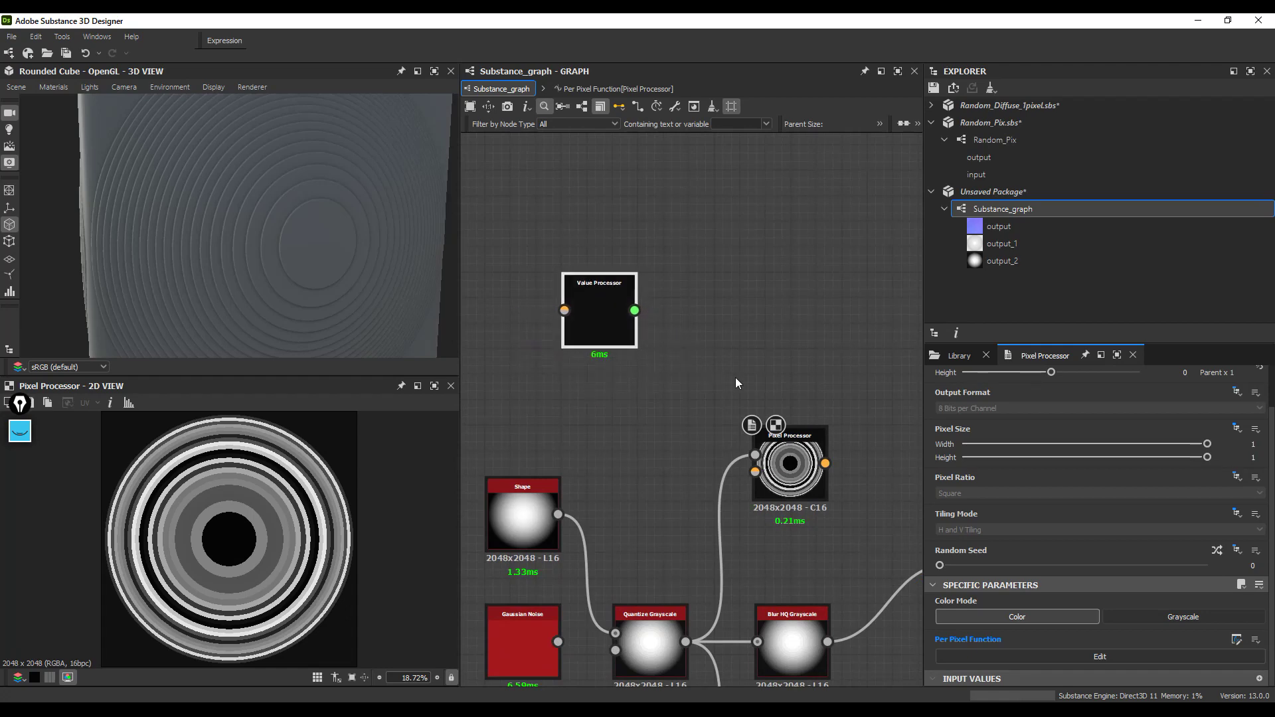
Step: Open the Value Processor node's function for editing
click(1082, 656)
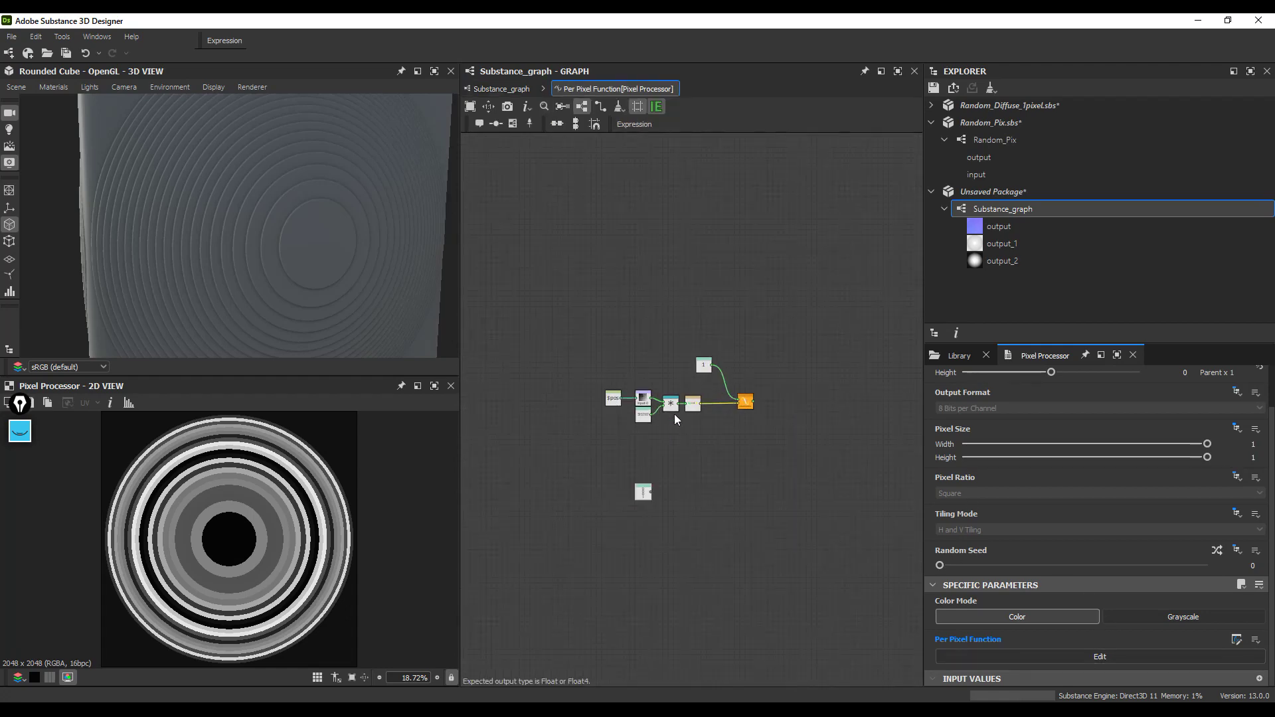
click(505, 89)
click(591, 304)
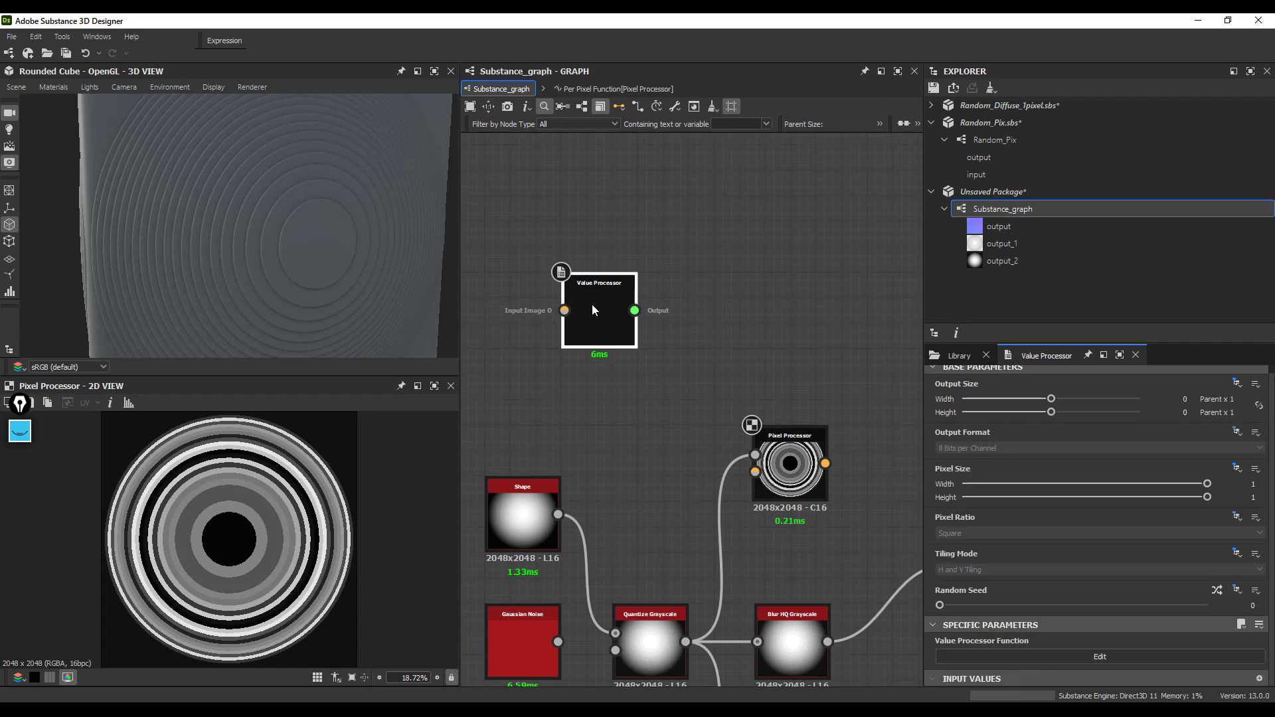
click(1033, 659)
Step: Add a Float node to the Value Processor function and set its value to 653477
key(space)
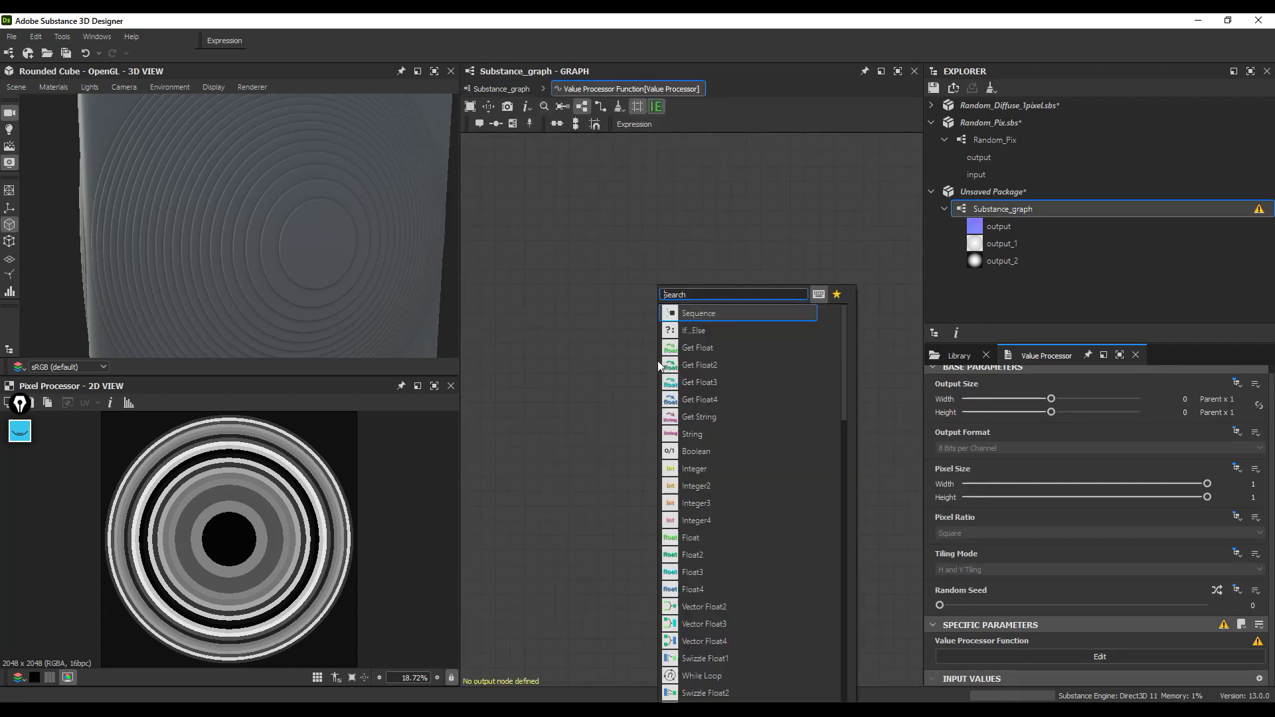
text(flo)
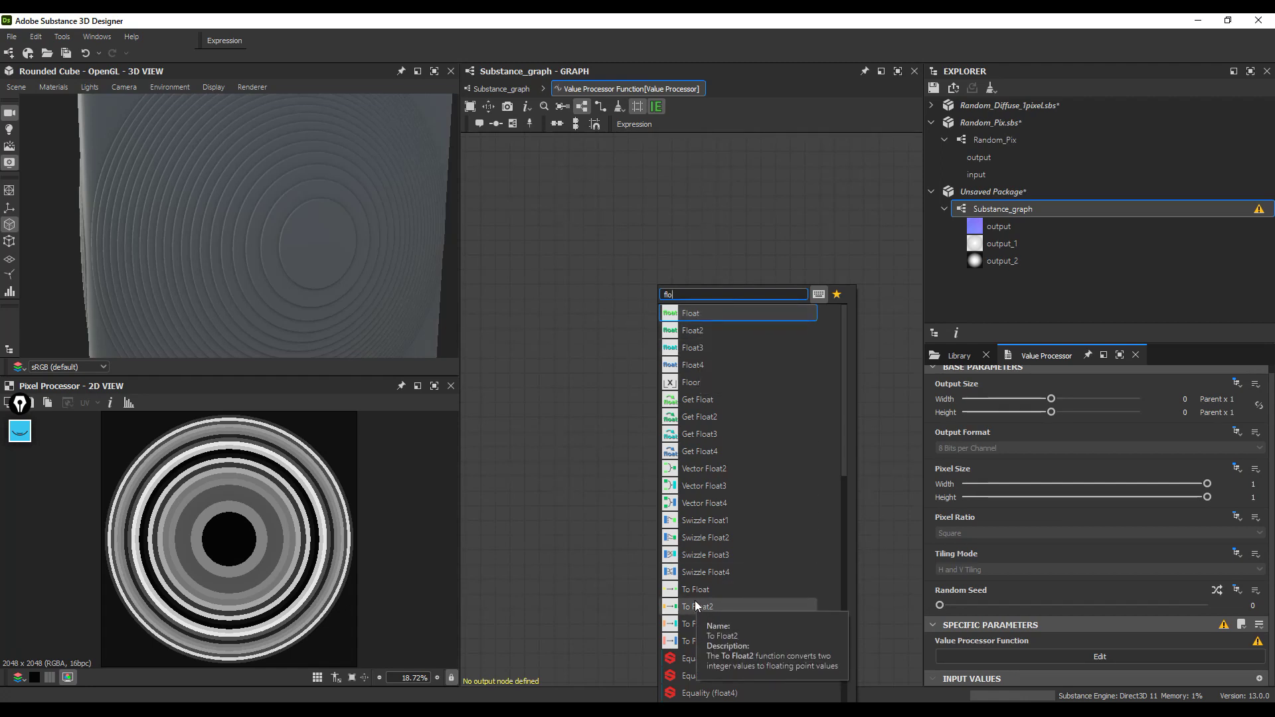
click(696, 316)
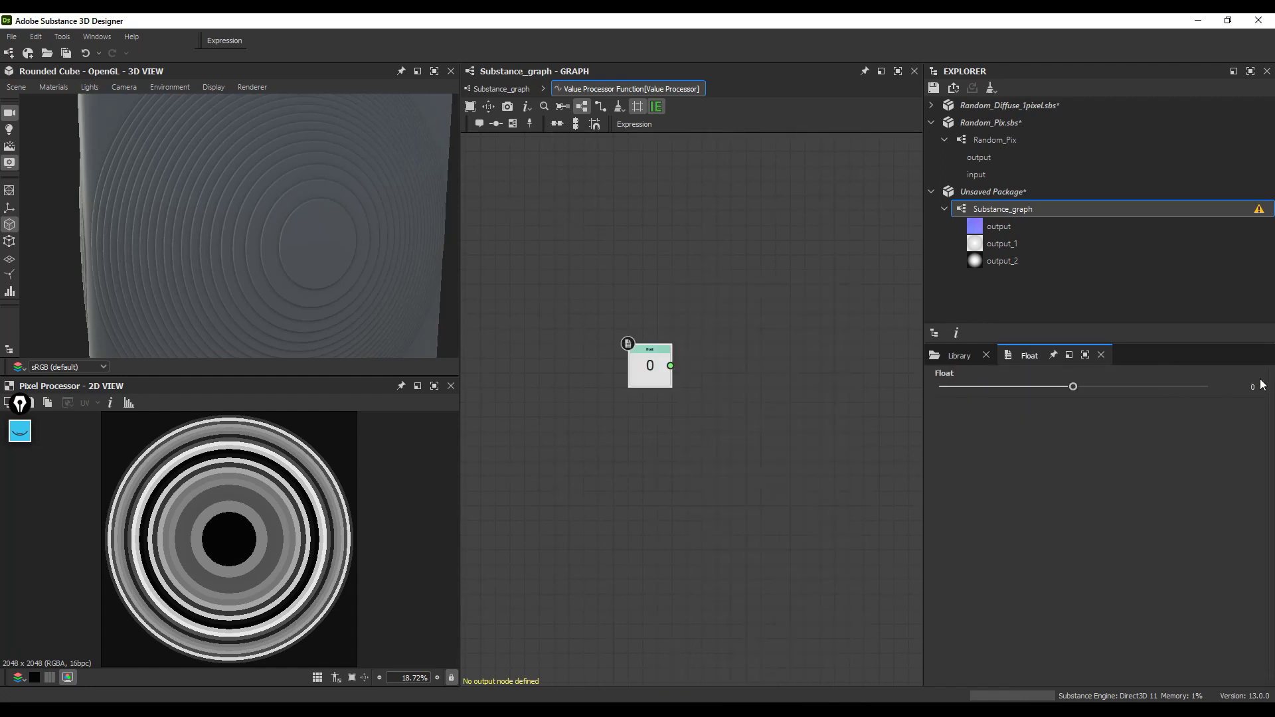
text(653477)
key(Return)
Step: Connect the Float node to a new Random node and place the Random node close beside it
drag(671, 366, 731, 367)
scroll(783, 595, down, 5)
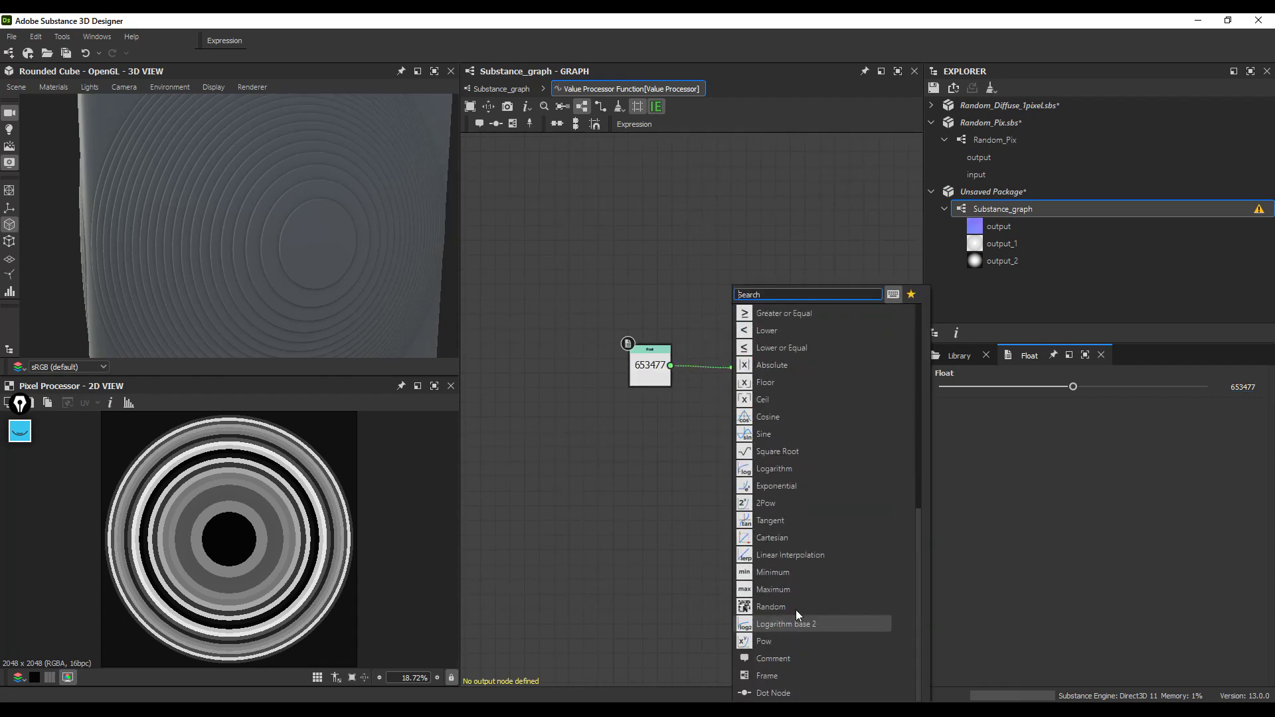
click(790, 606)
drag(759, 373, 730, 373)
middle_drag(757, 363, 711, 370)
scroll(711, 376, up, 3)
Step: Connect the Random node's output to a new To Integer node and set that node as the function's output
drag(717, 385, 775, 388)
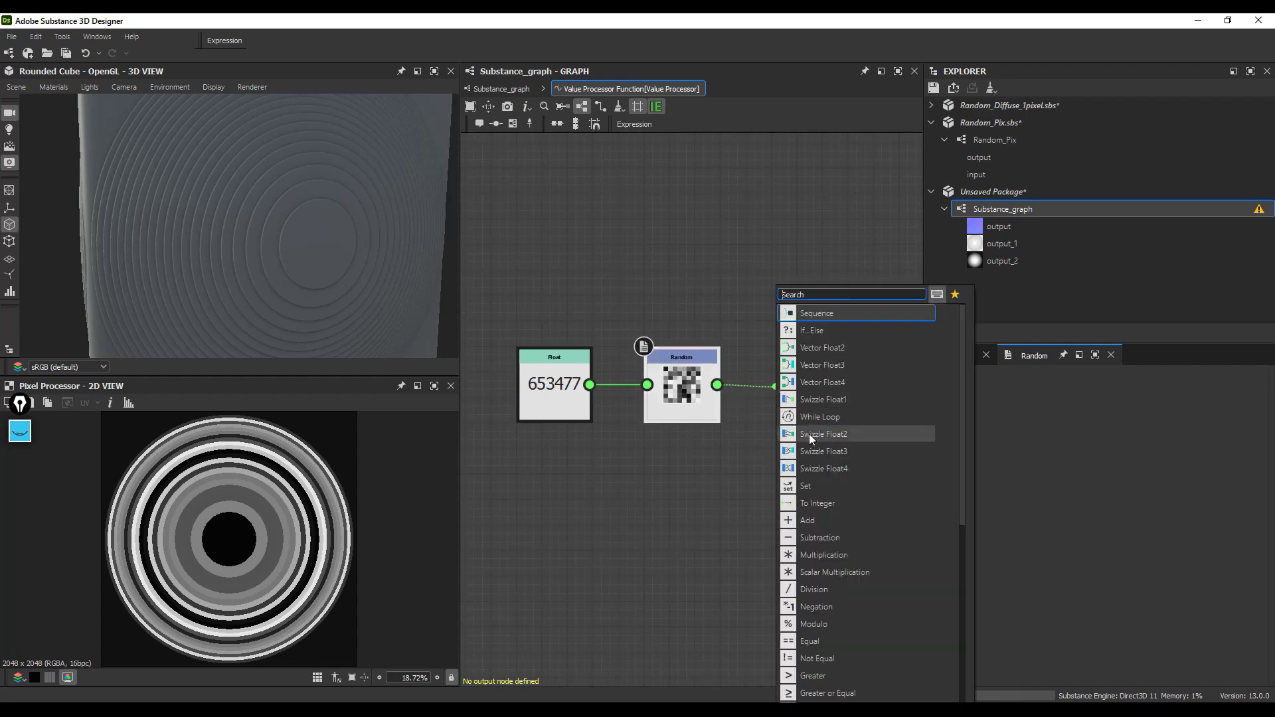
scroll(824, 678, down, 7)
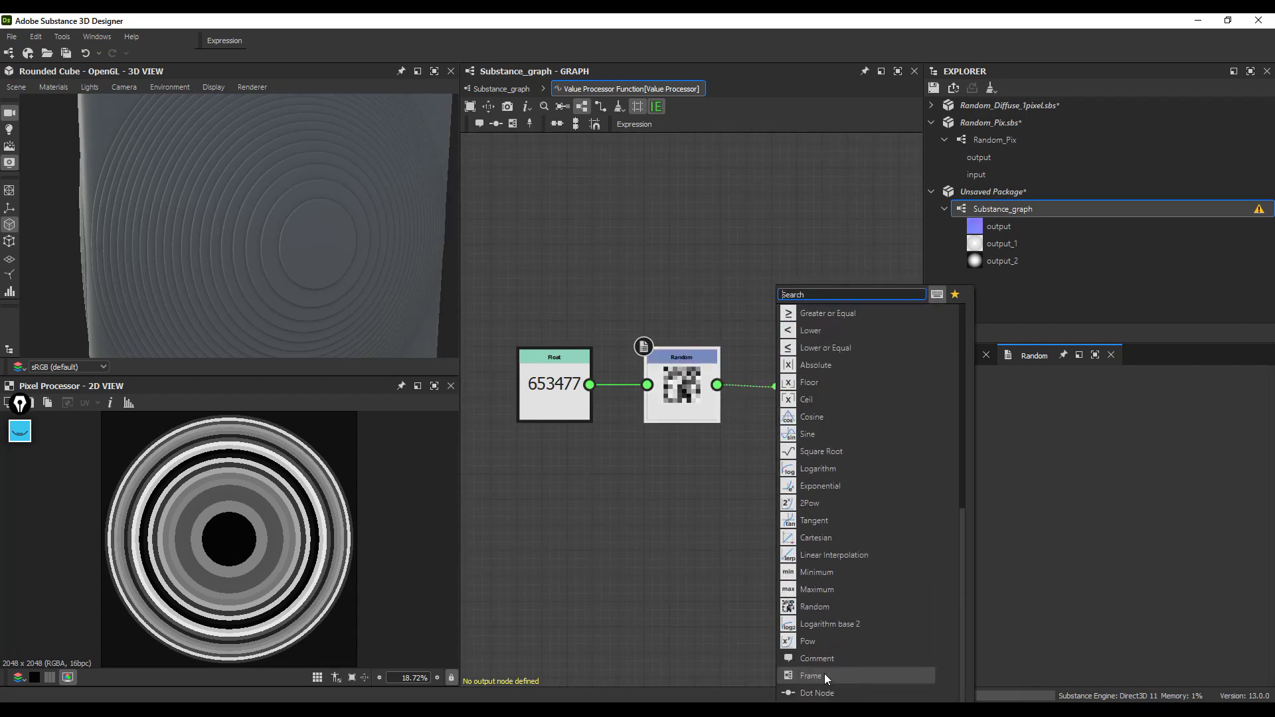
scroll(850, 432, up, 2)
click(821, 503)
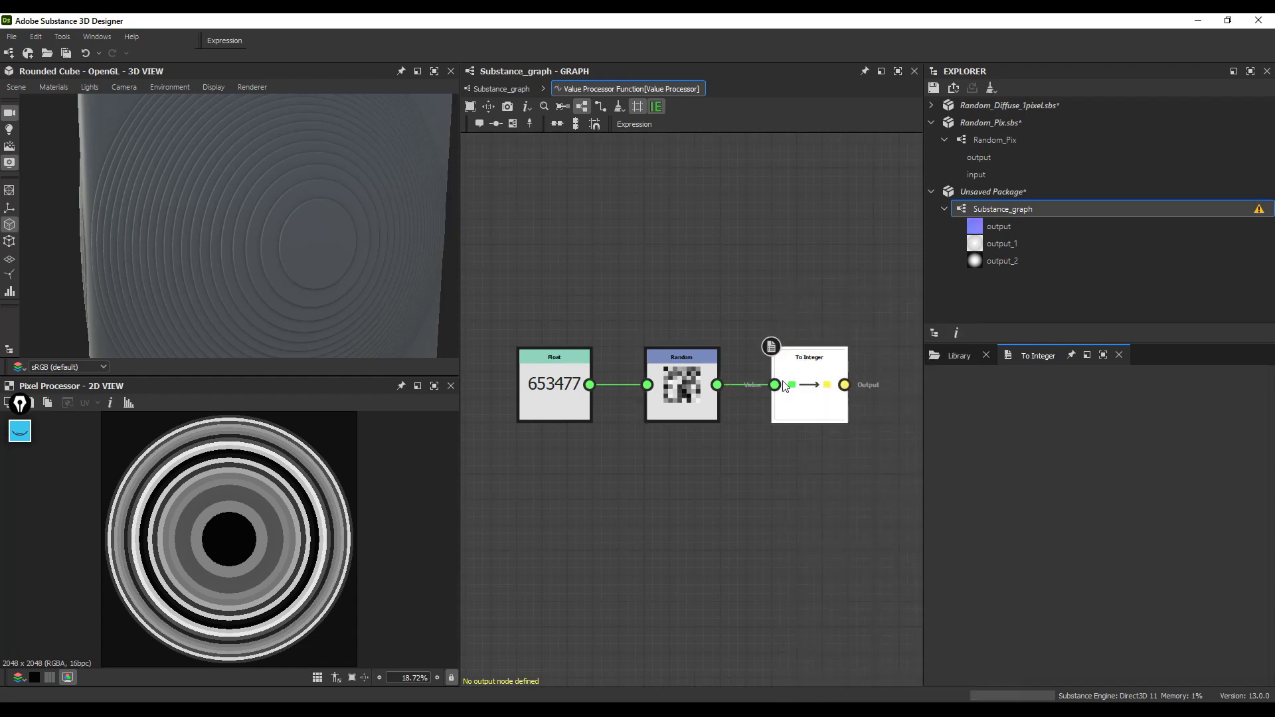
right_click(785, 387)
click(845, 429)
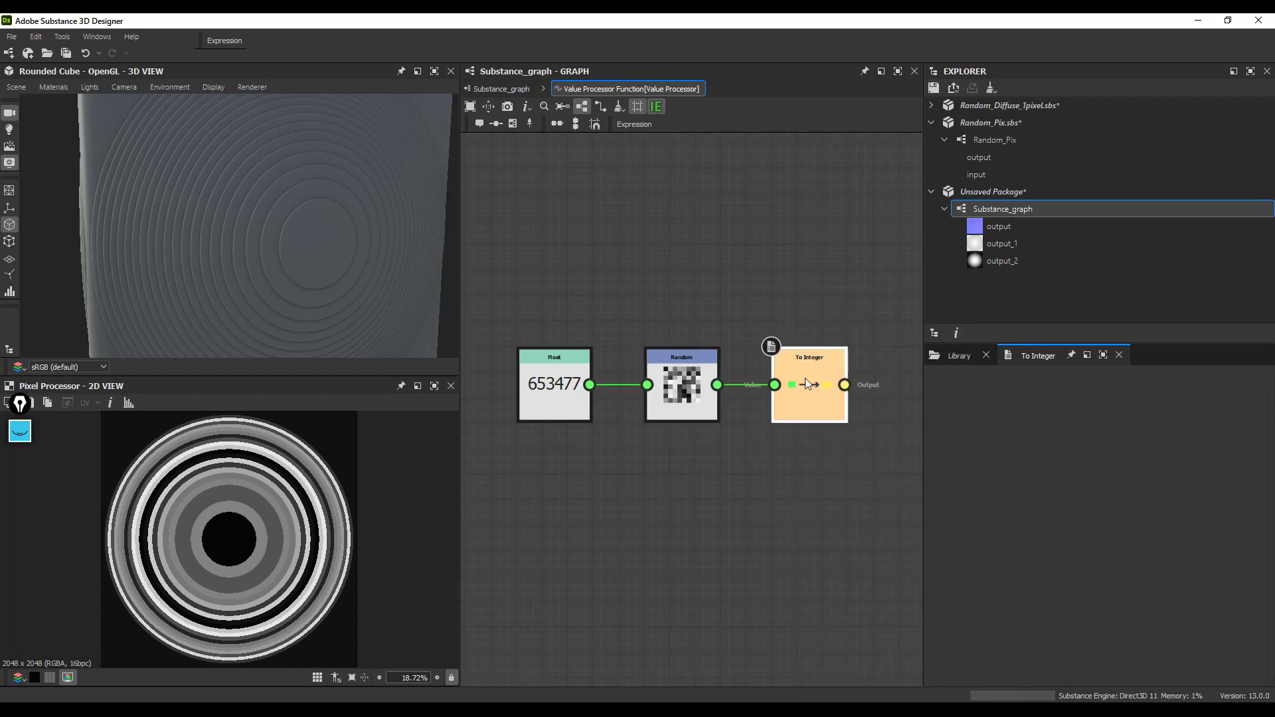
Step: Return to the main graph and display the Value Processor's result in the 2D view
click(505, 89)
double_click(591, 302)
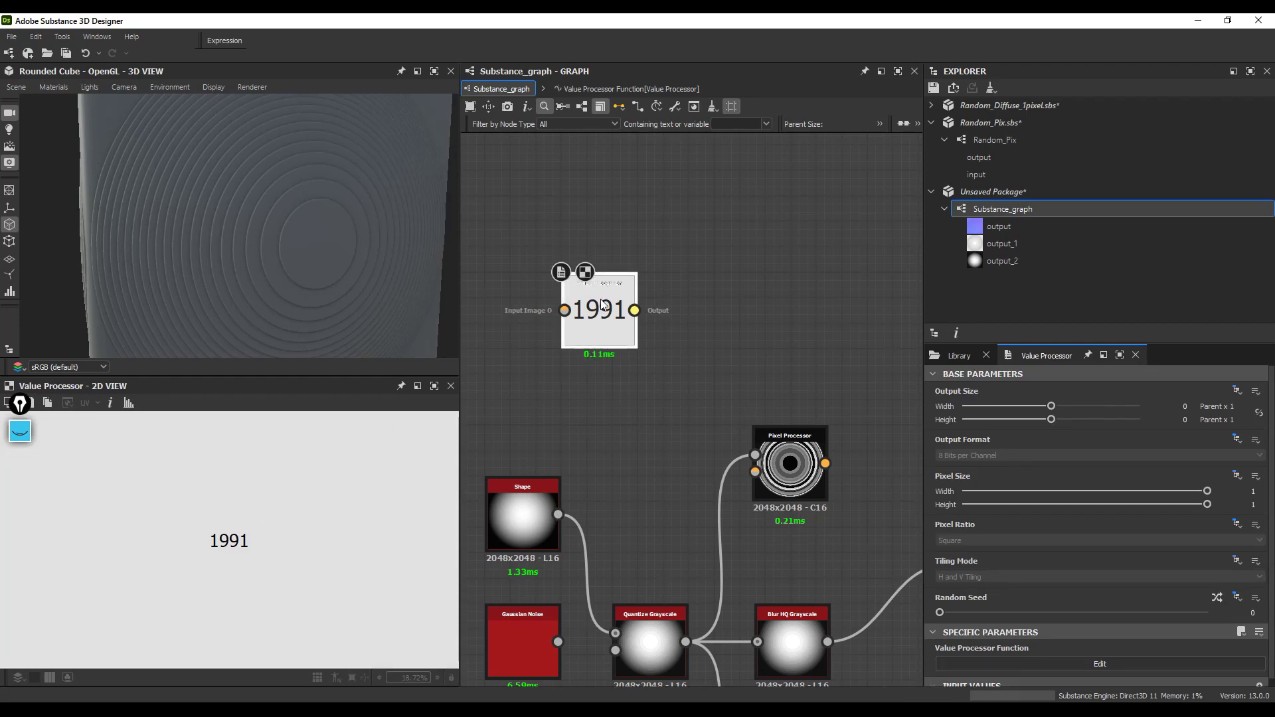
scroll(602, 304, up, 2)
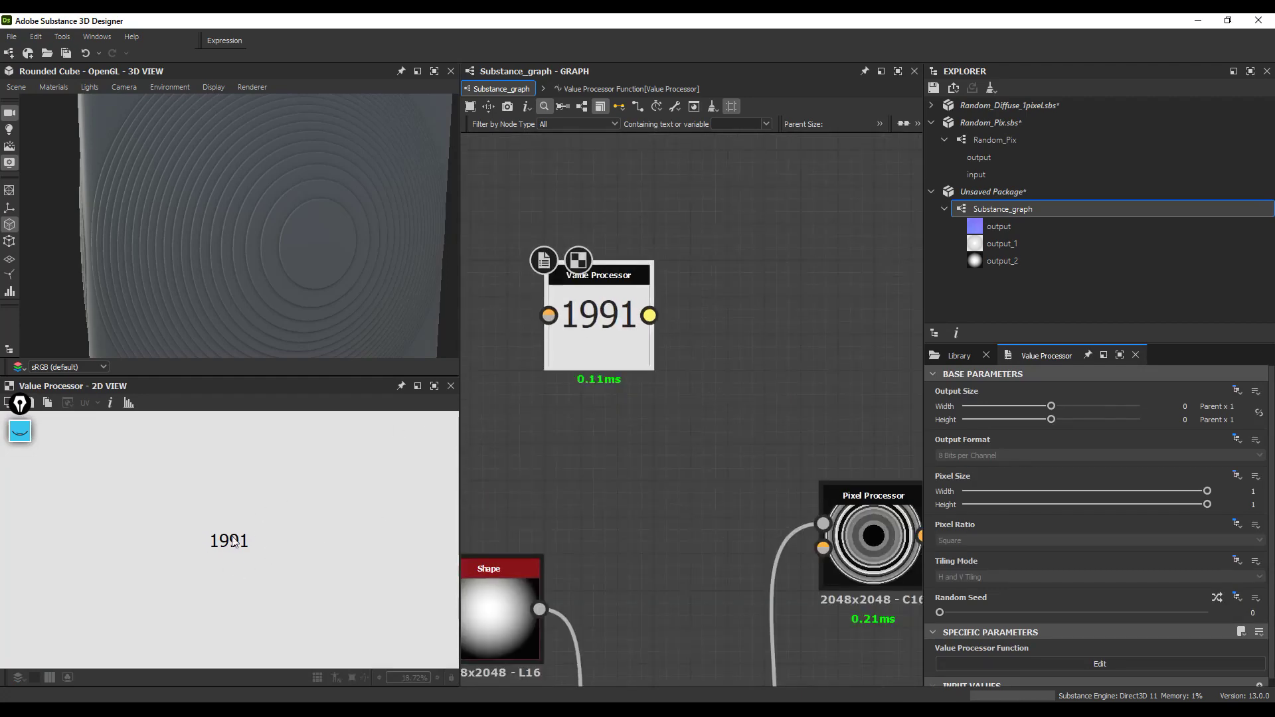
click(715, 331)
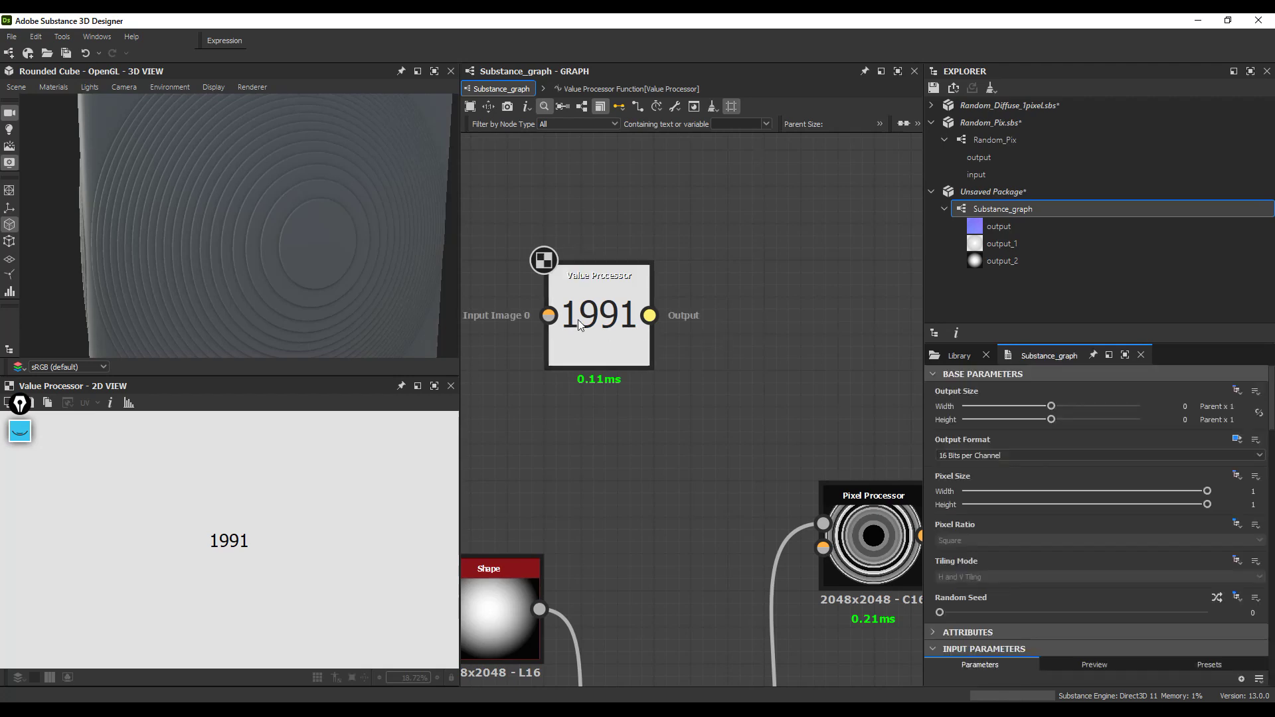
Step: Set the main graph's Random Seed to 4 to test the Value Processor's random output
click(597, 318)
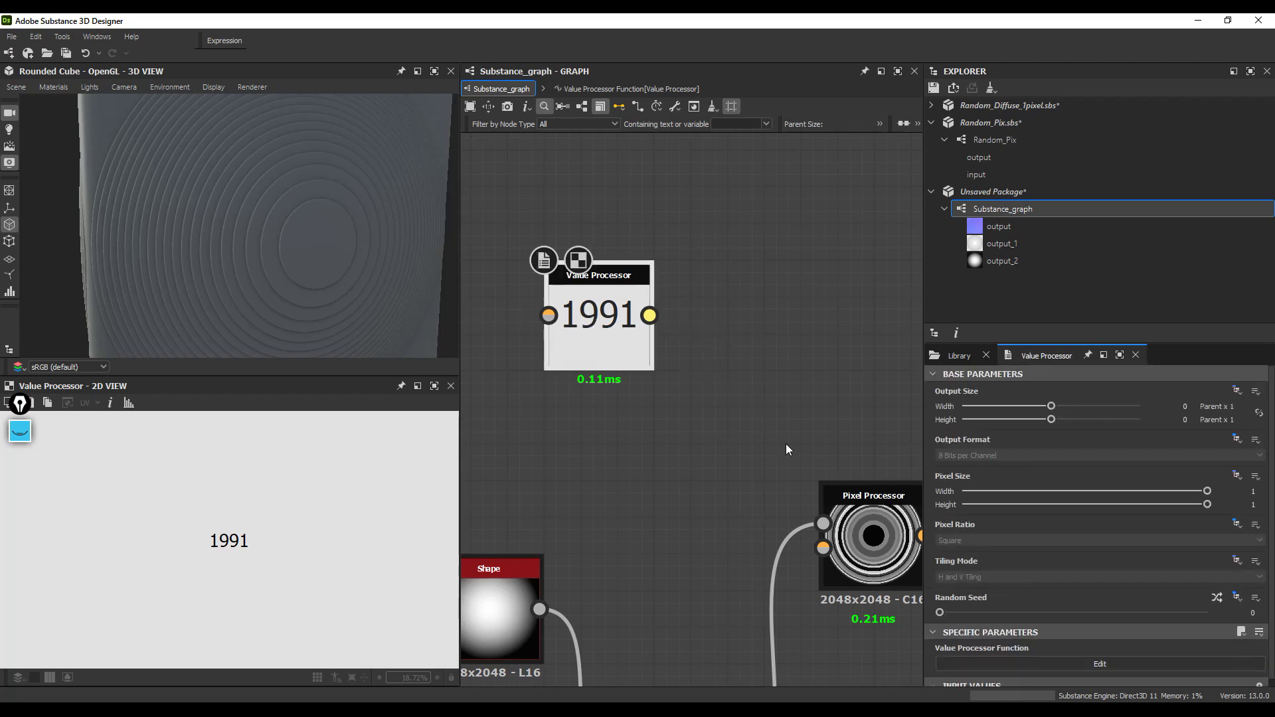
click(727, 393)
drag(946, 615, 1030, 612)
Step: Reopen the Value Processor's function, examine its Random node, and return to the main graph
click(606, 324)
right_click(606, 323)
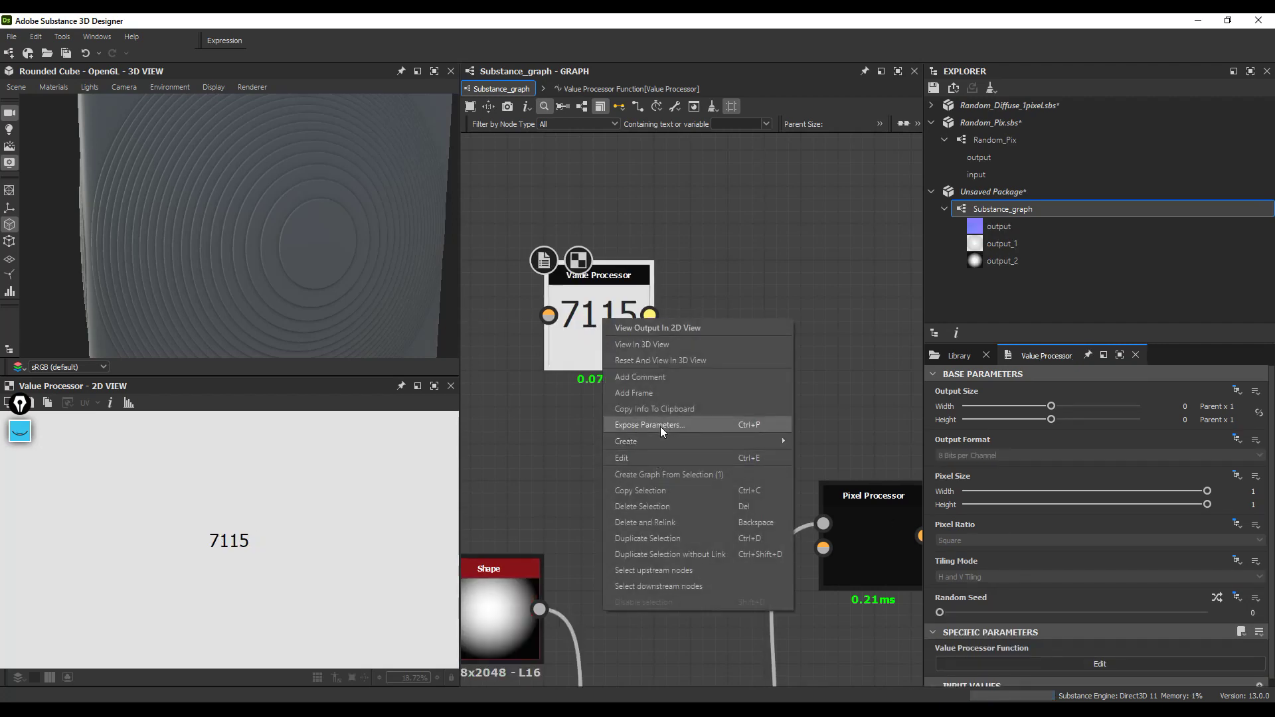
click(640, 456)
click(686, 385)
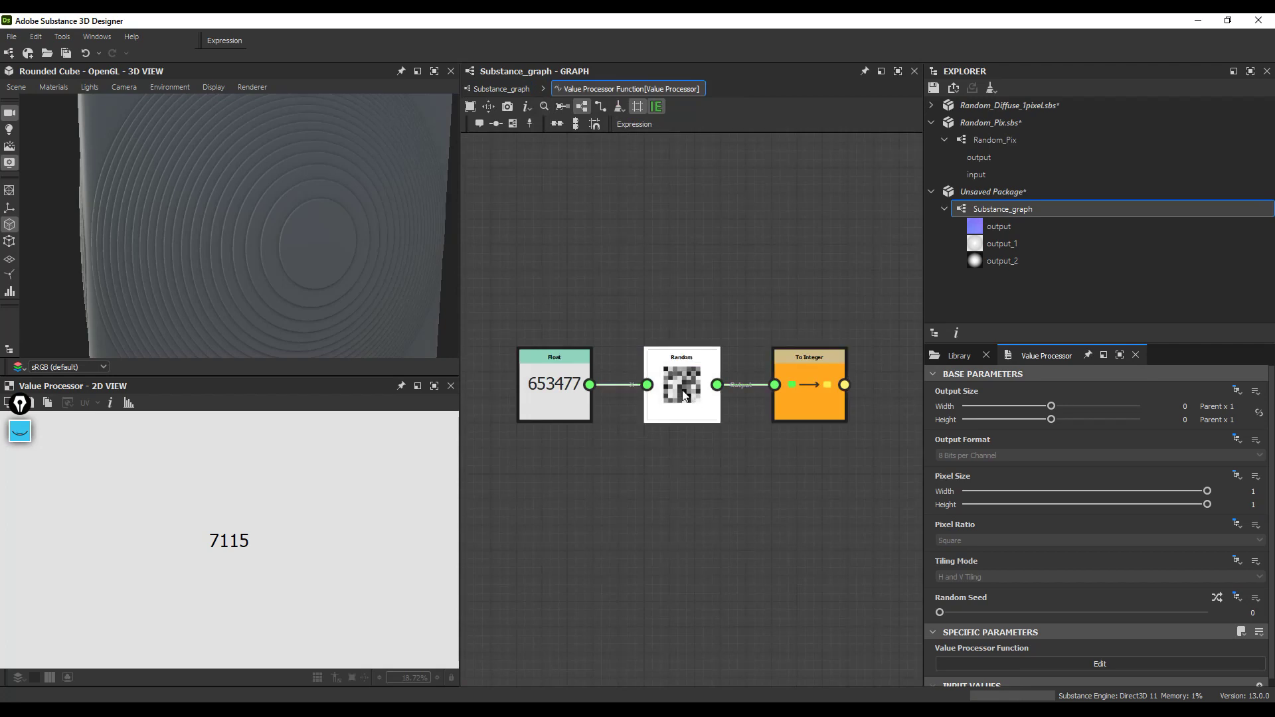
scroll(686, 385, up, 2)
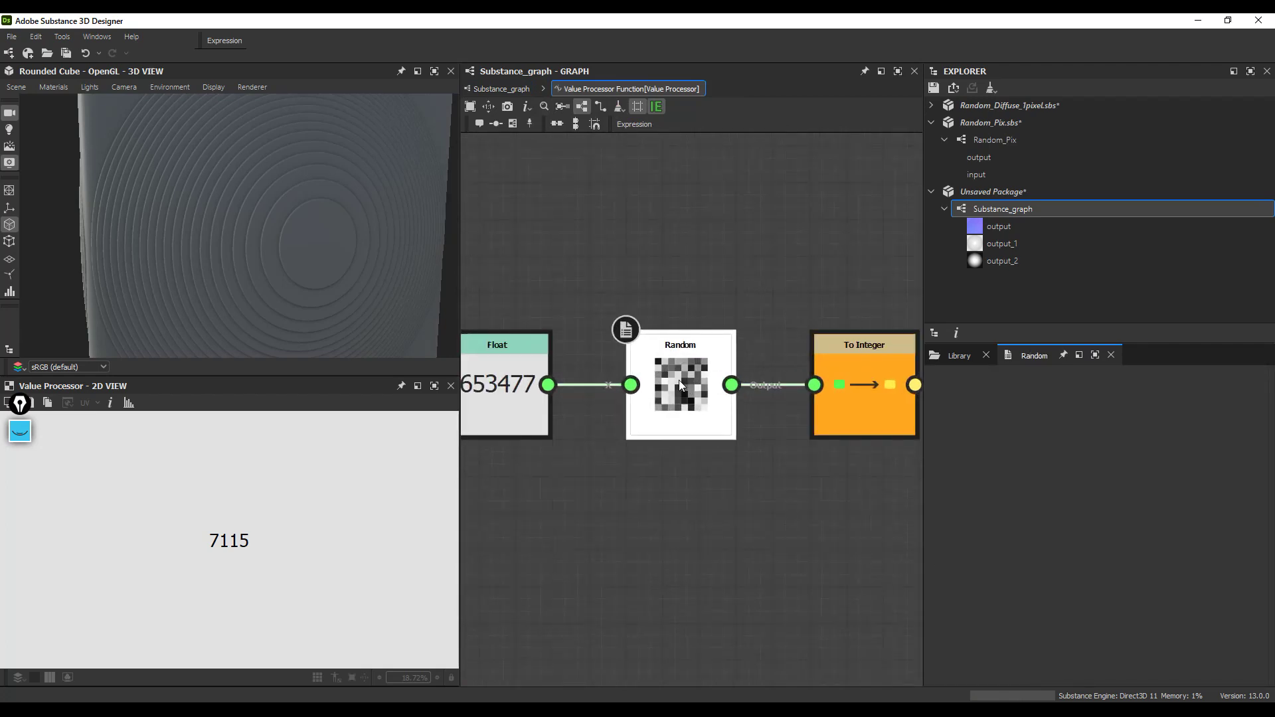
click(496, 88)
scroll(665, 433, down, 2)
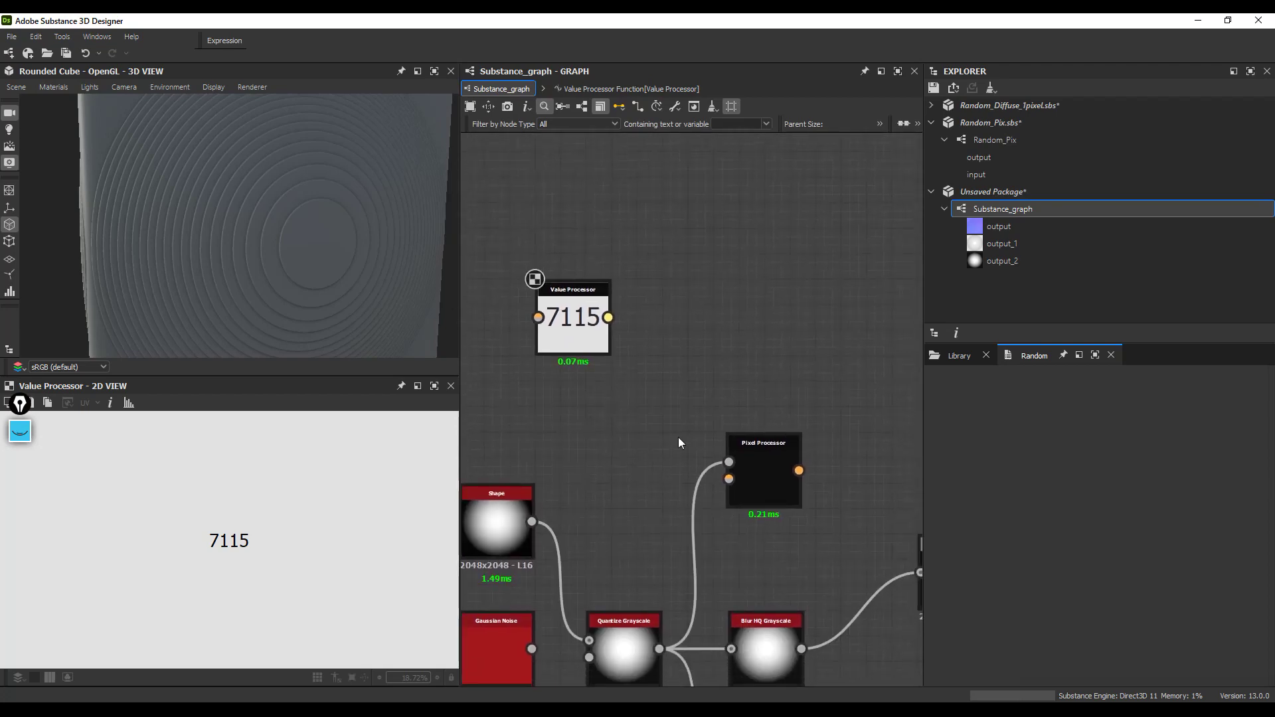
Step: Move the Value Processor node down, closer to the Pixel Processor node
click(775, 457)
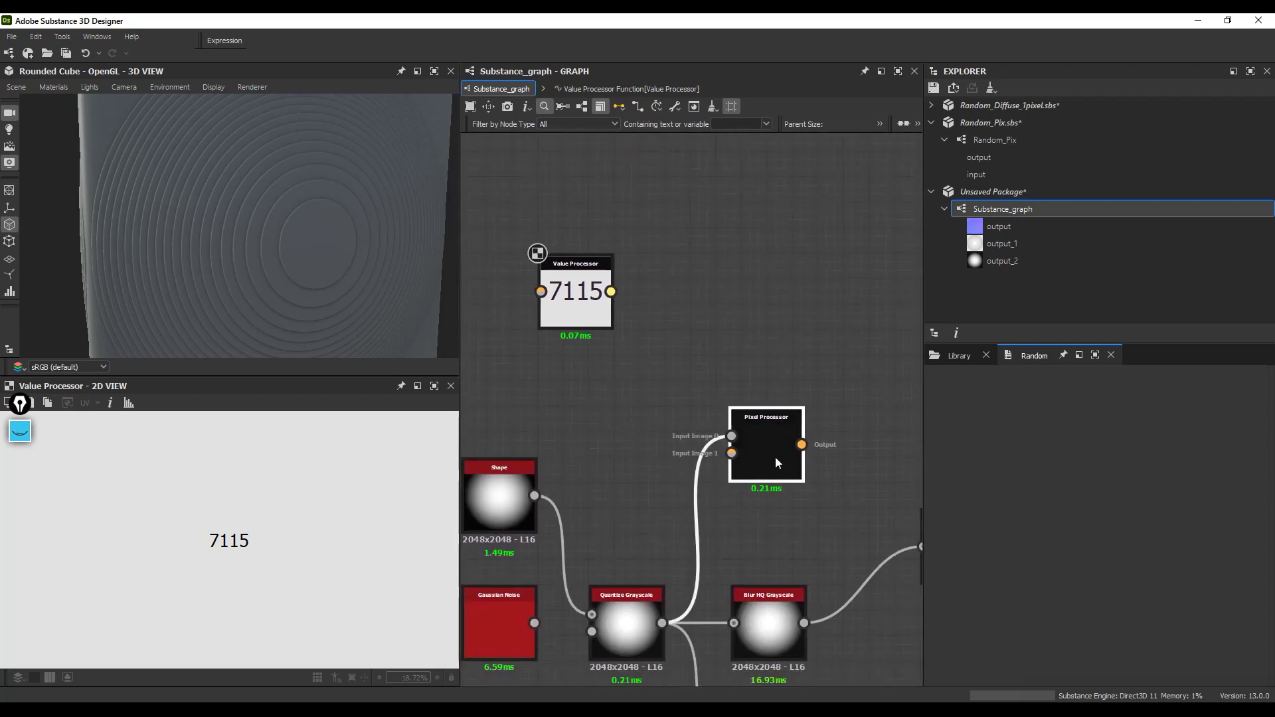
middle_drag(782, 479, 761, 427)
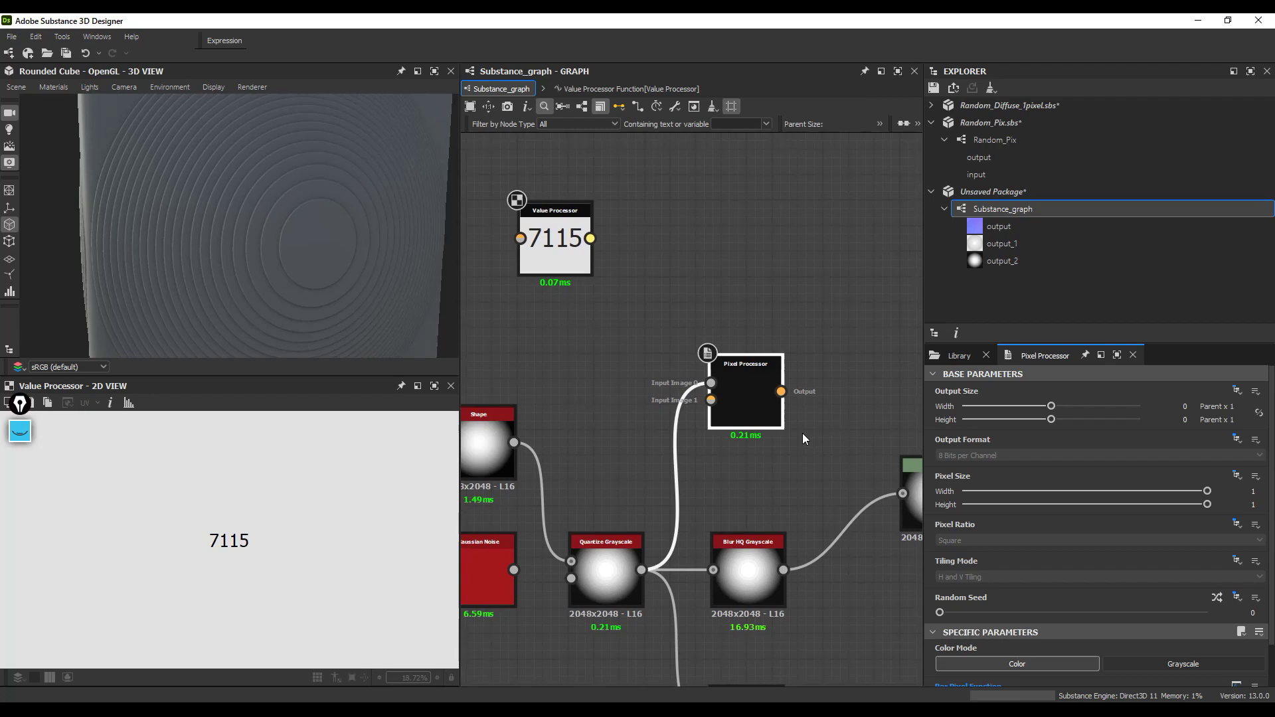
click(557, 243)
drag(557, 243, 561, 294)
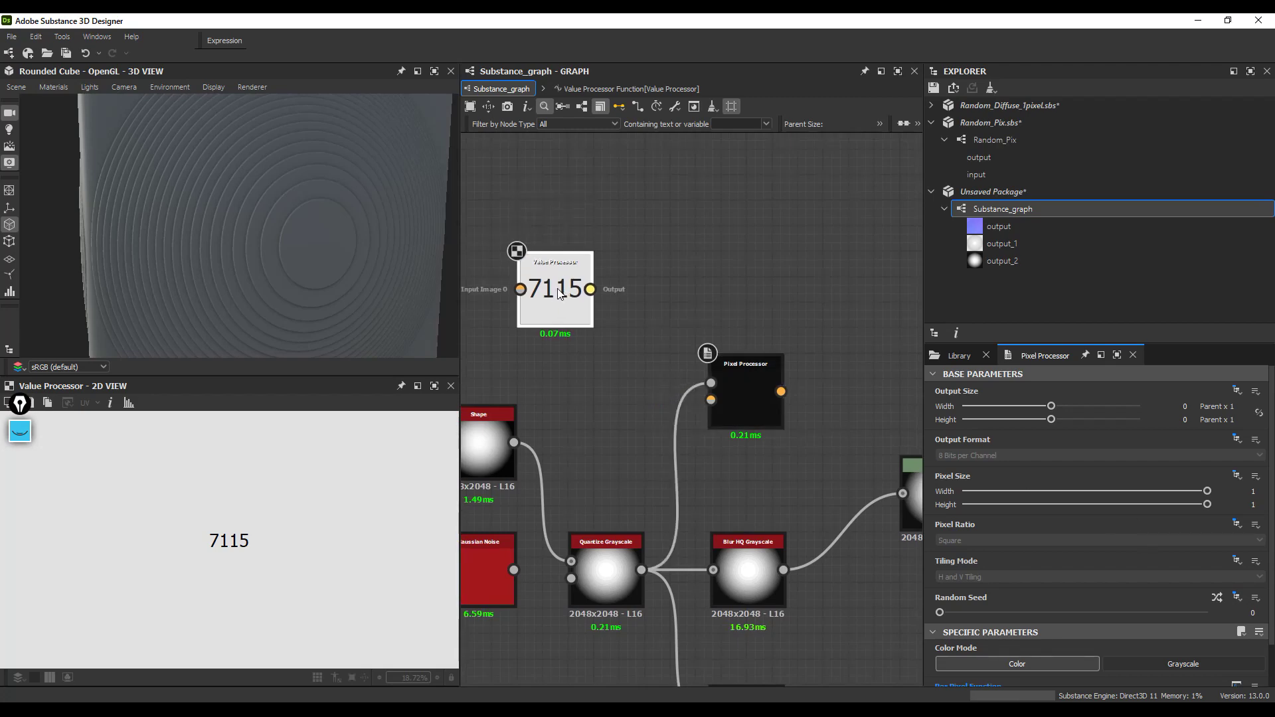
Step: Add an input value of type Integer to the Pixel Processor and connect the Value Processor's output to it
click(761, 399)
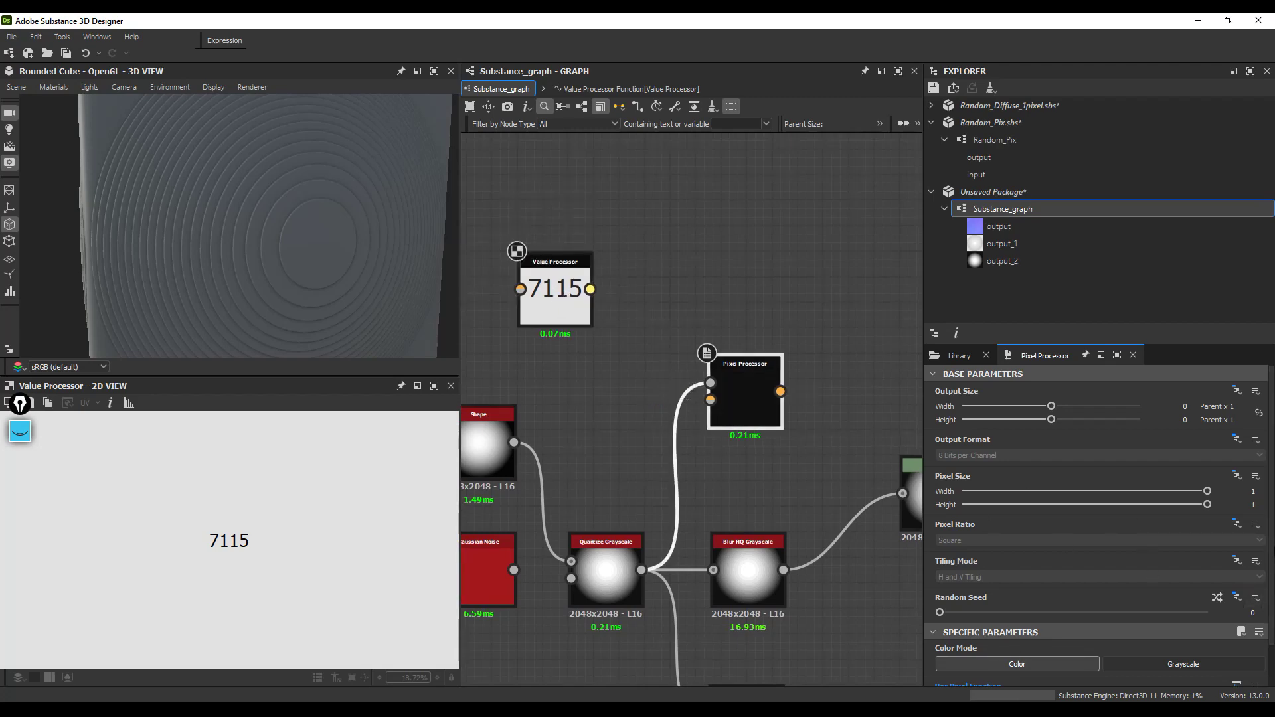
scroll(1107, 664, down, 1)
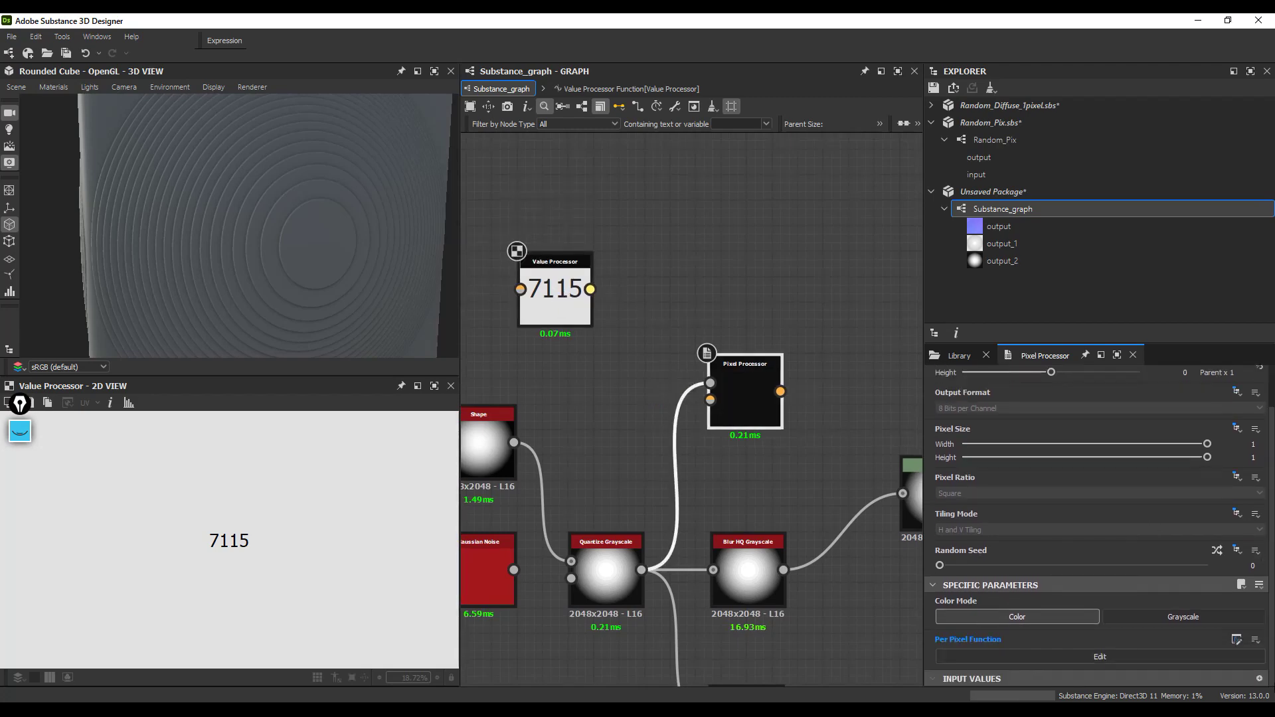
double_click(755, 381)
click(1259, 678)
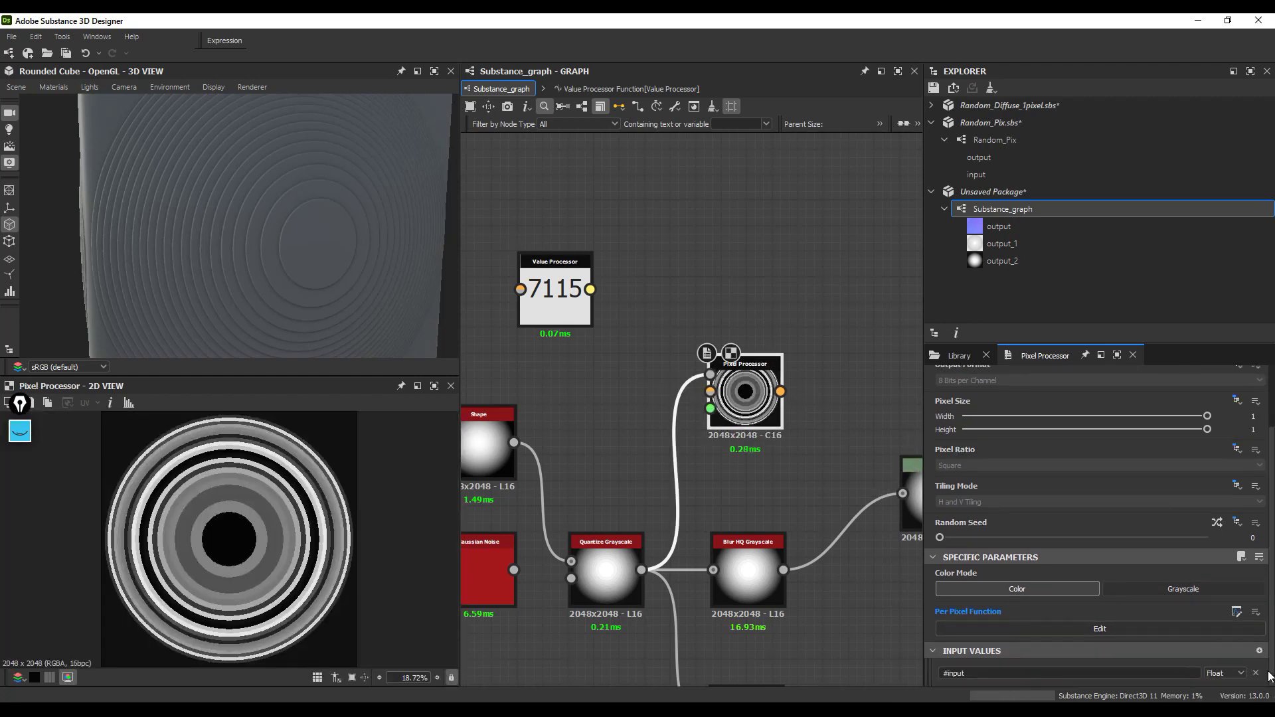
click(1227, 672)
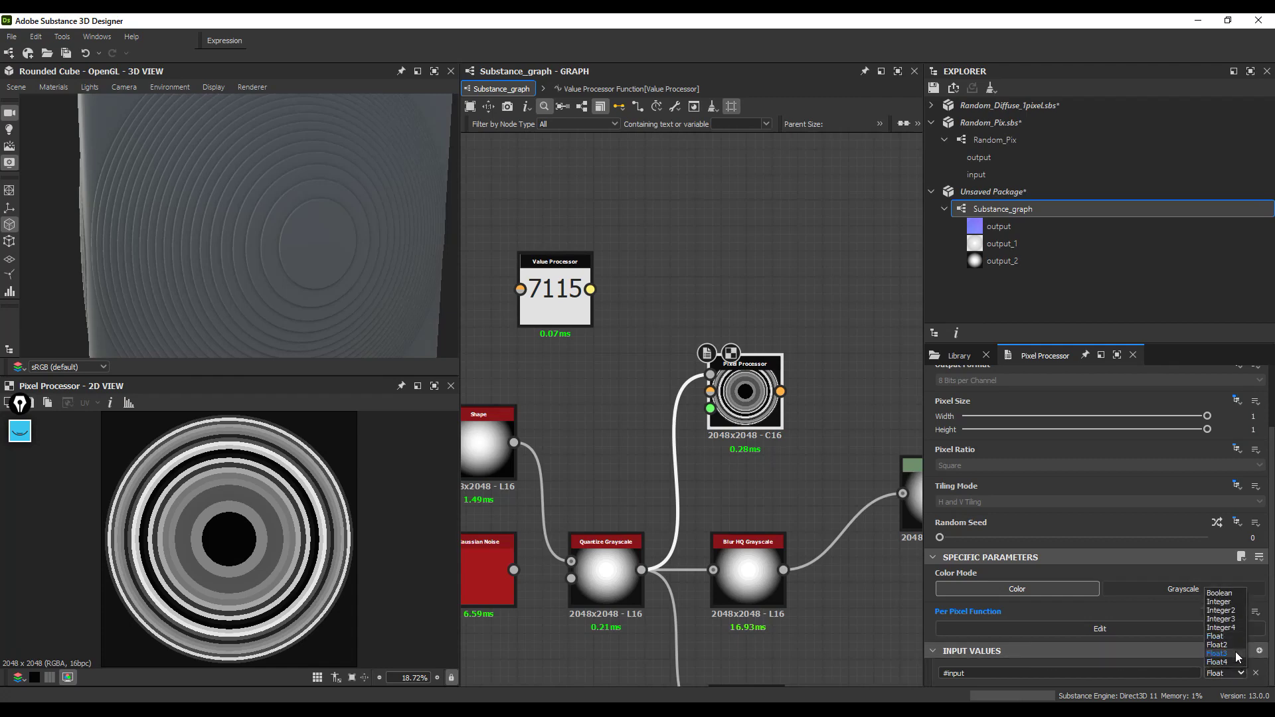
click(1230, 609)
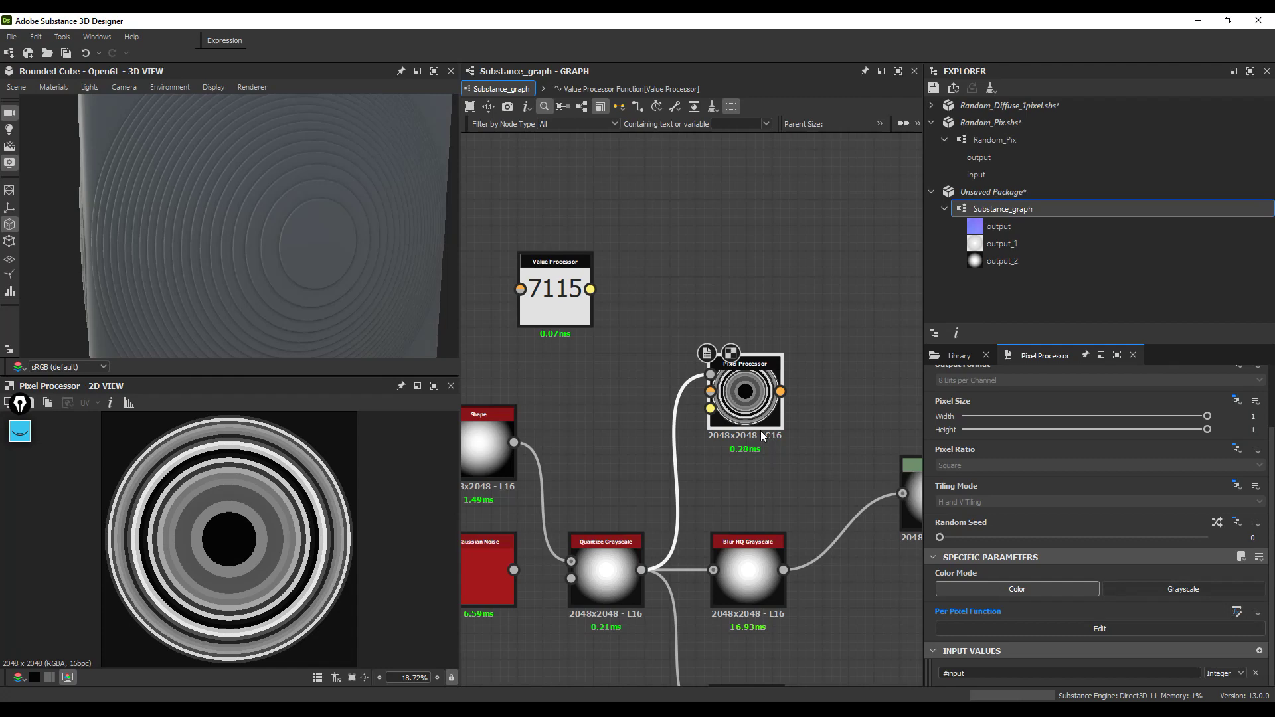
drag(590, 289, 710, 408)
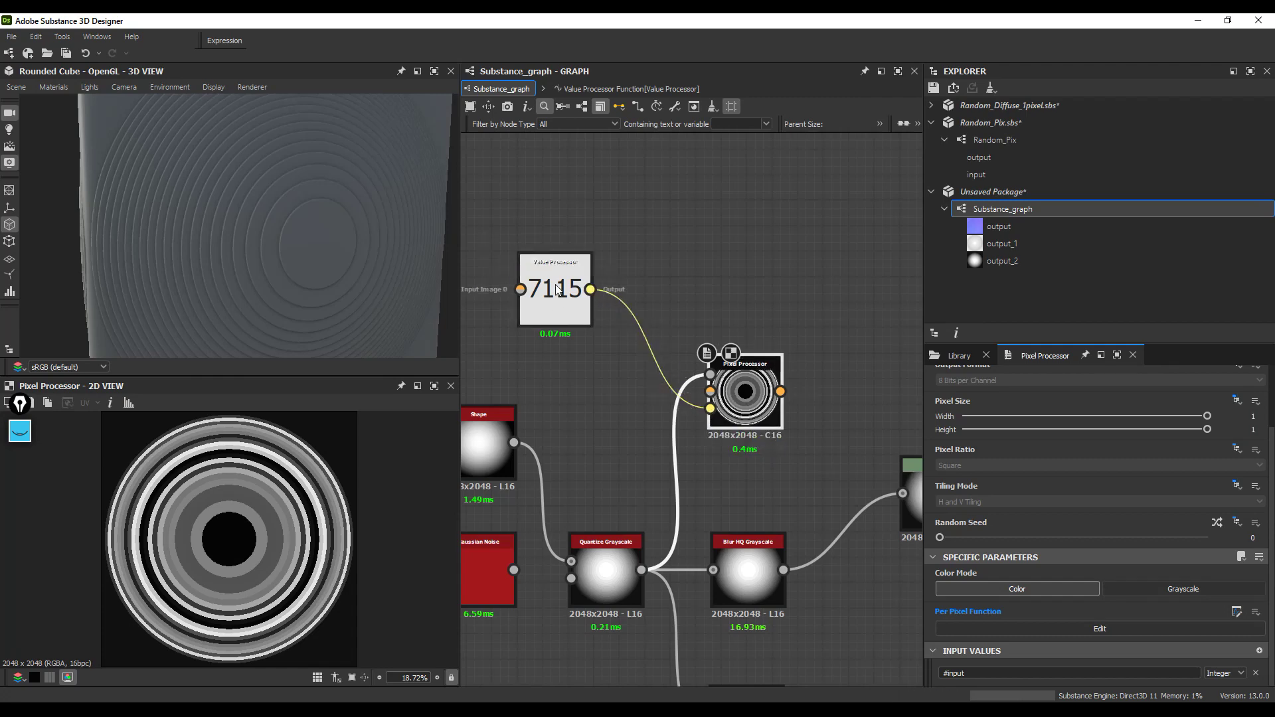
scroll(559, 310, up, 3)
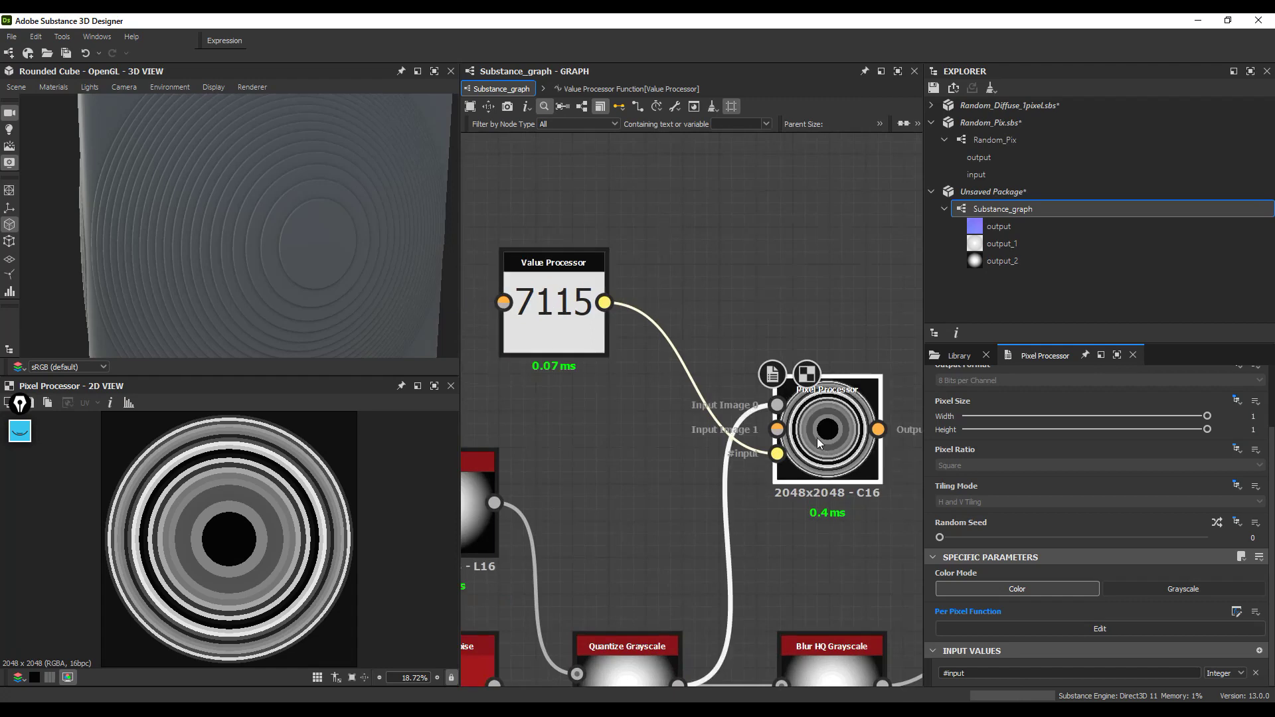
Step: Open the Pixel Processor's per-pixel function and add a Get Integer node that reads #input
click(1100, 628)
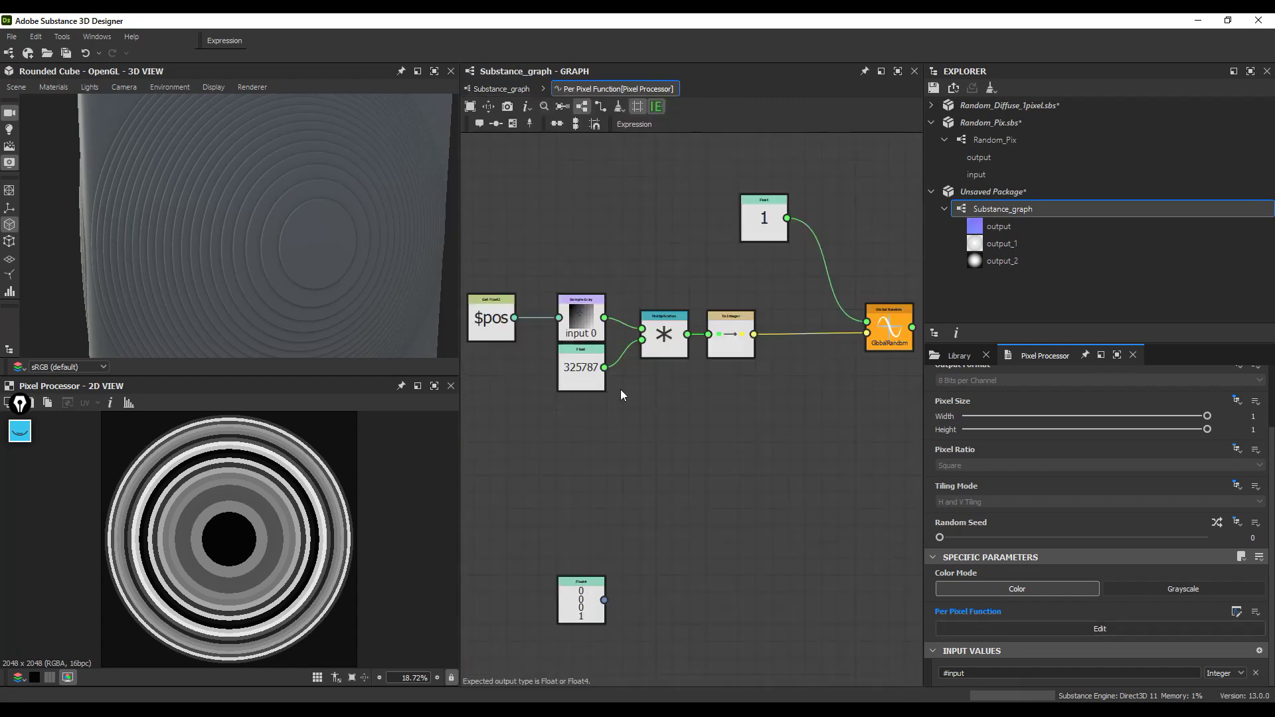
key(space)
text(g)
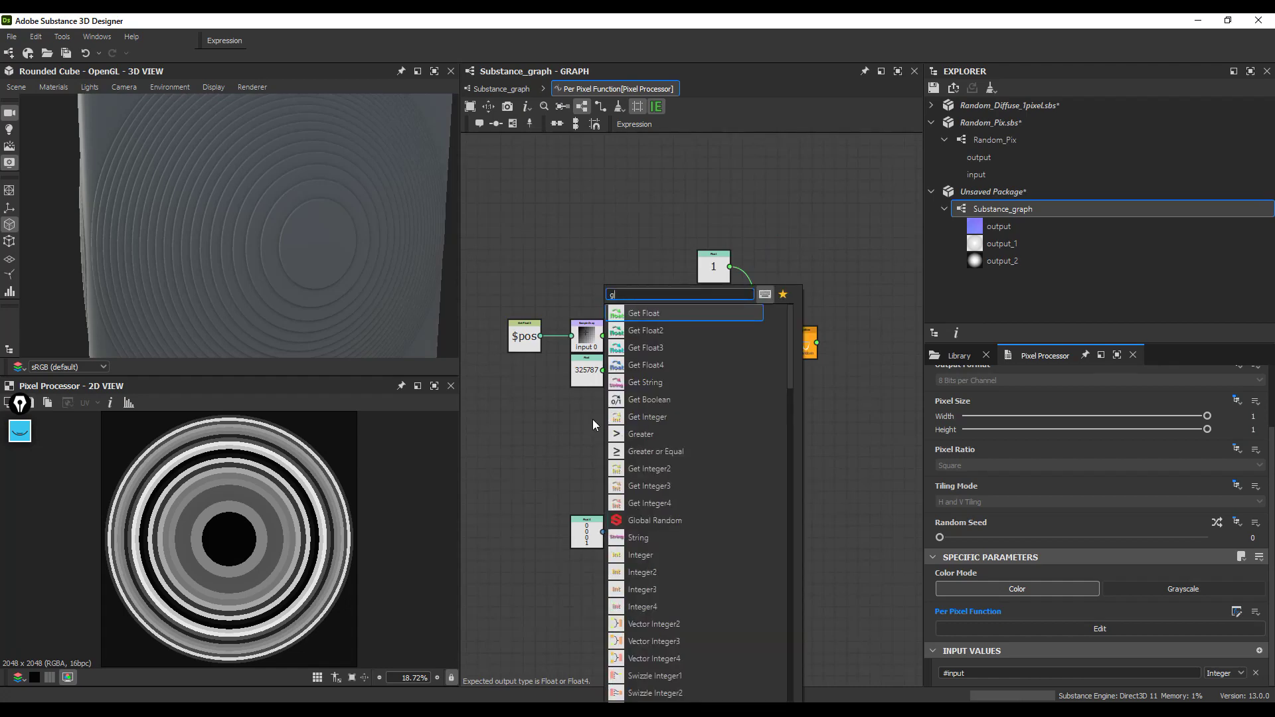
text(et)
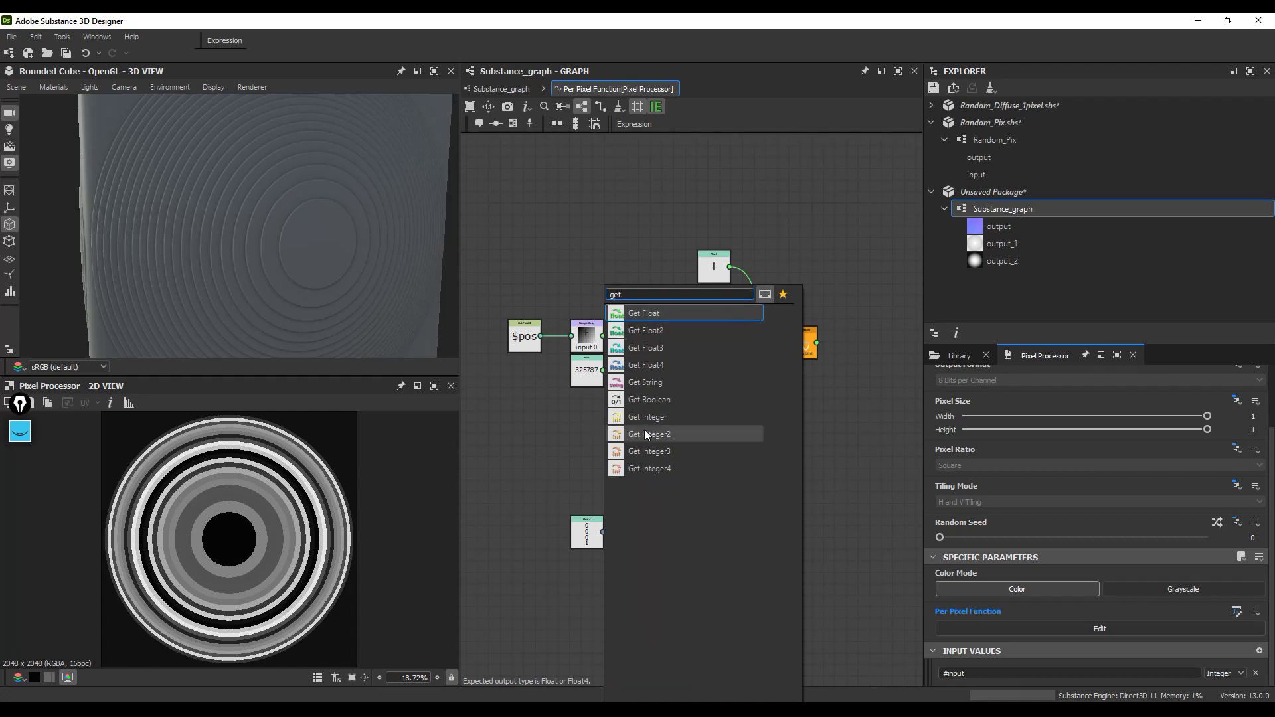
click(643, 420)
click(1248, 388)
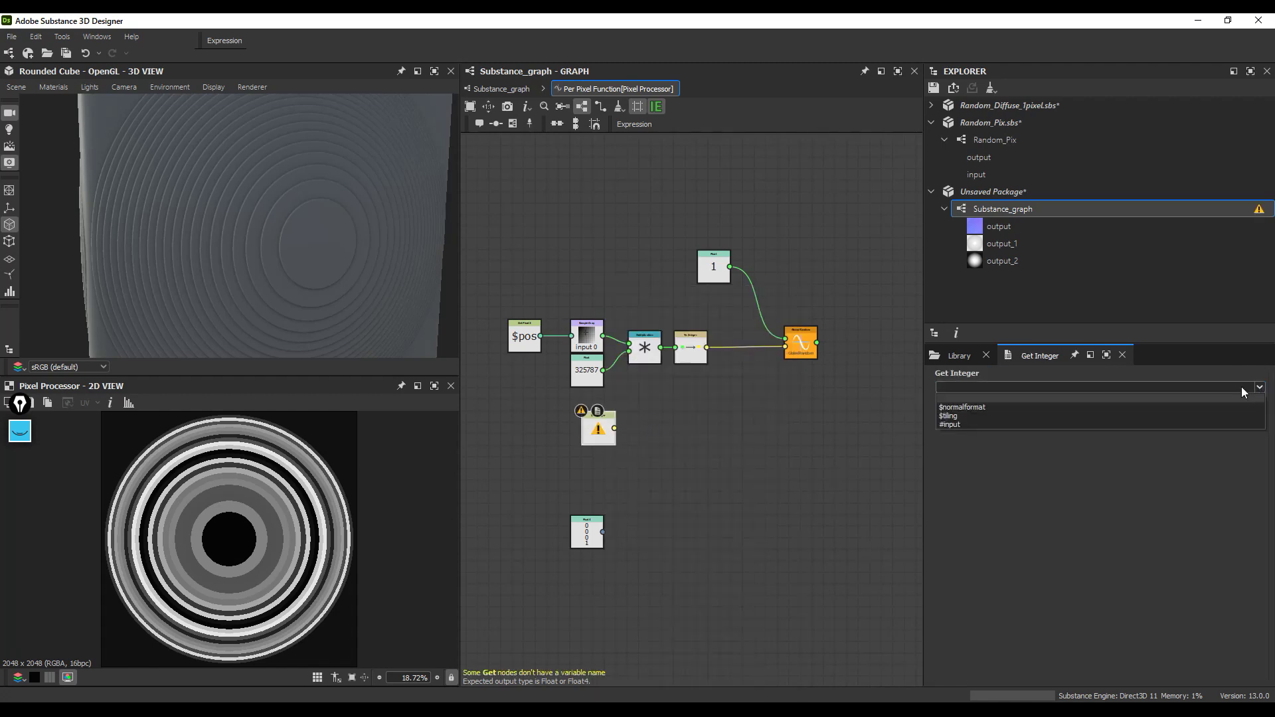
click(950, 425)
scroll(657, 447, up, 2)
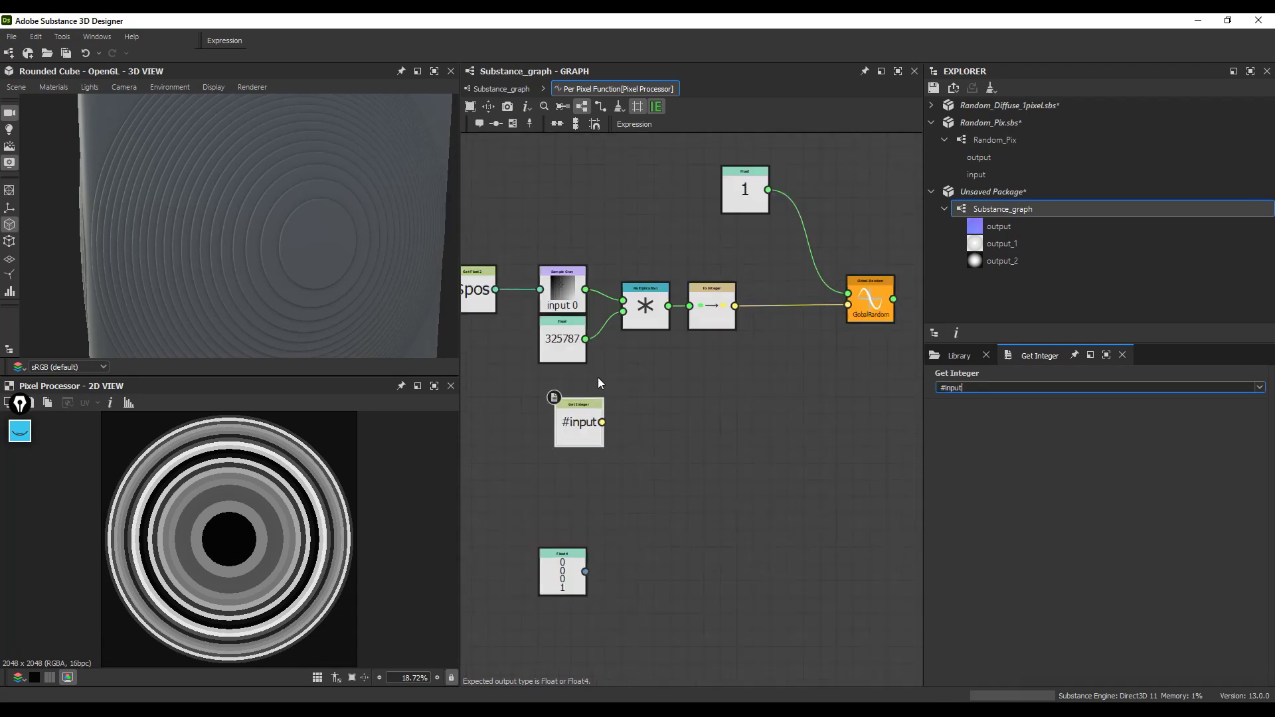
Step: Add an Add node that sums the To Integer output and #input, placing the Get Integer node below the chain
drag(576, 432, 661, 432)
drag(734, 305, 767, 377)
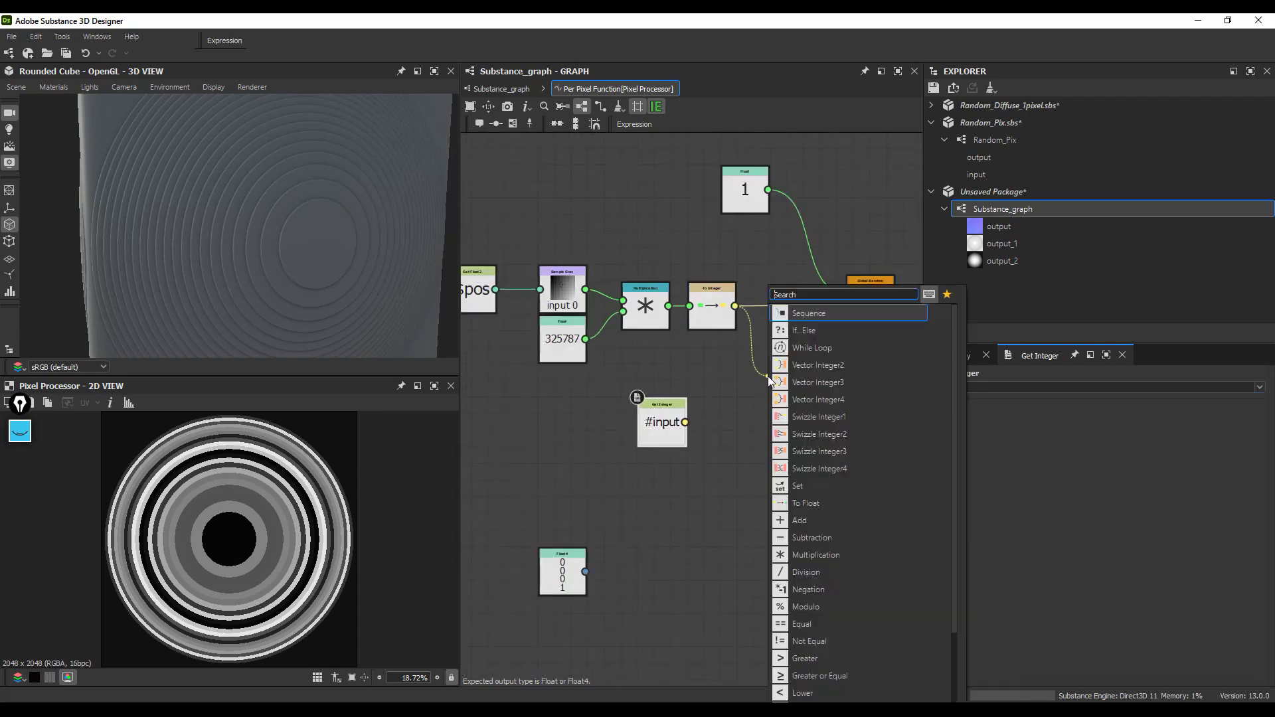
click(799, 520)
drag(685, 423, 773, 378)
scroll(726, 342, down, 2)
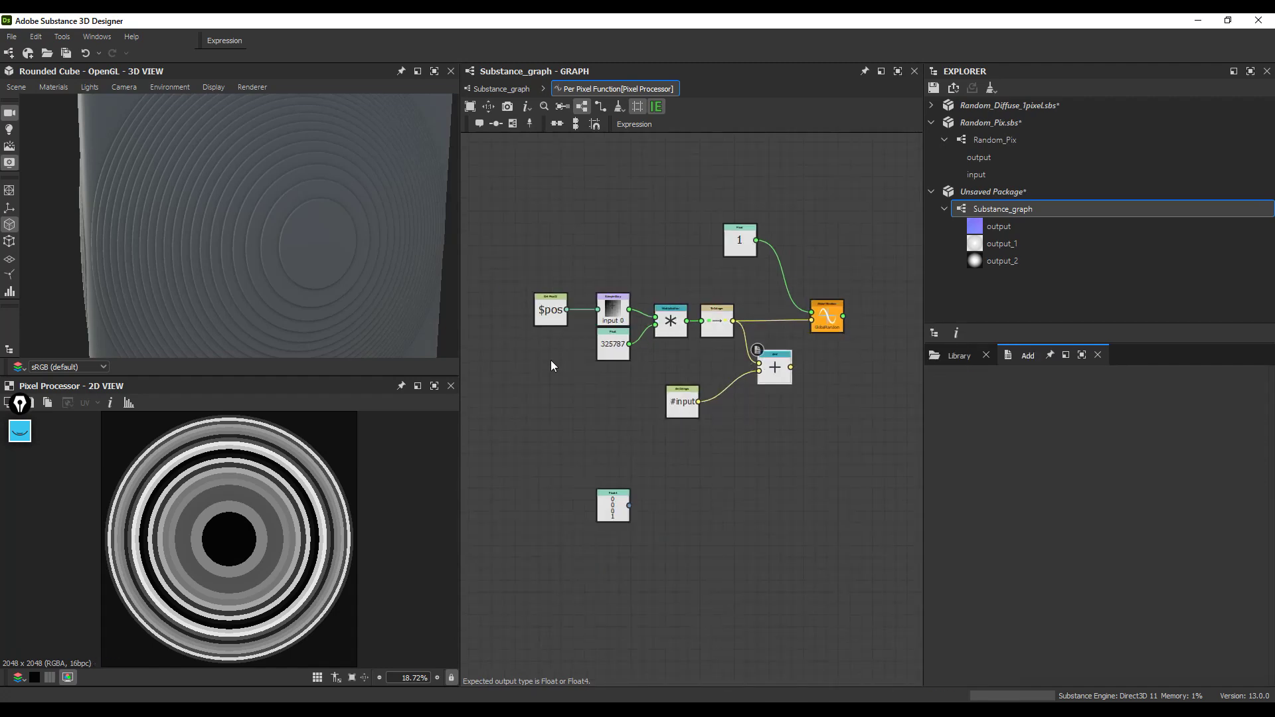
drag(682, 401, 671, 413)
Step: Connect the Add node's output to the Global Random node's second input, replacing the direct To Integer link
drag(791, 367, 830, 326)
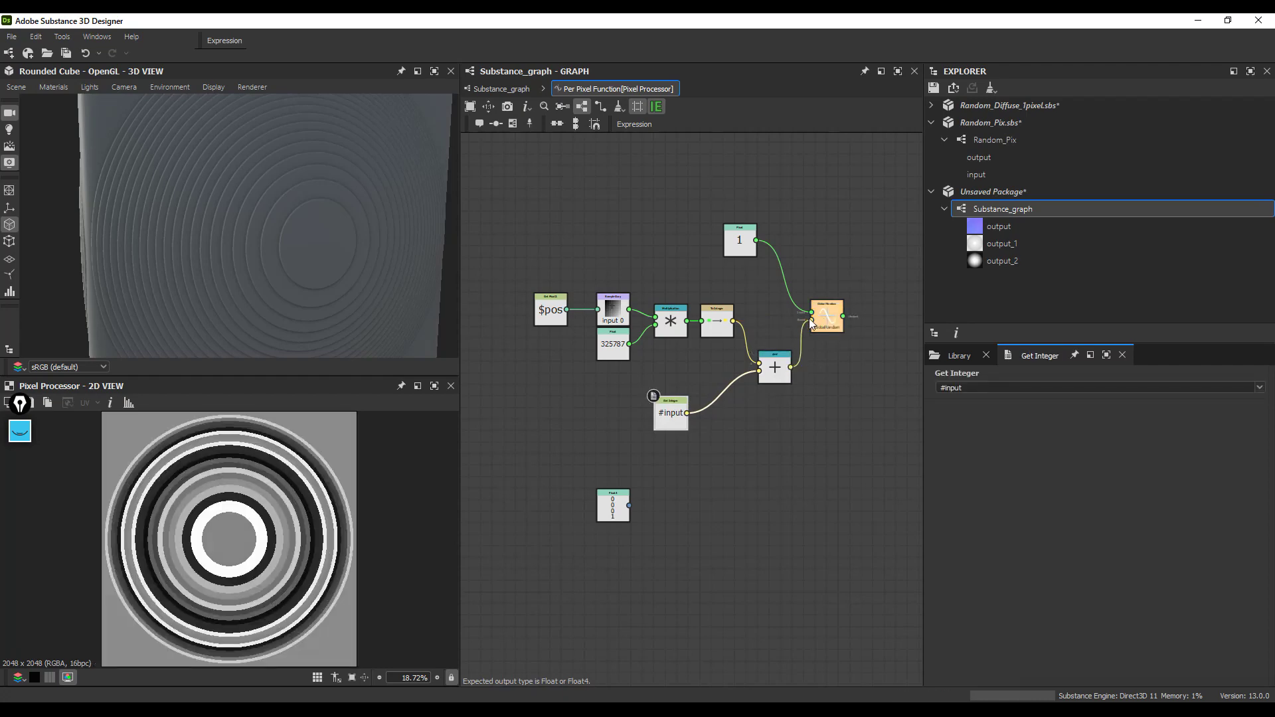
click(822, 321)
scroll(826, 322, up, 2)
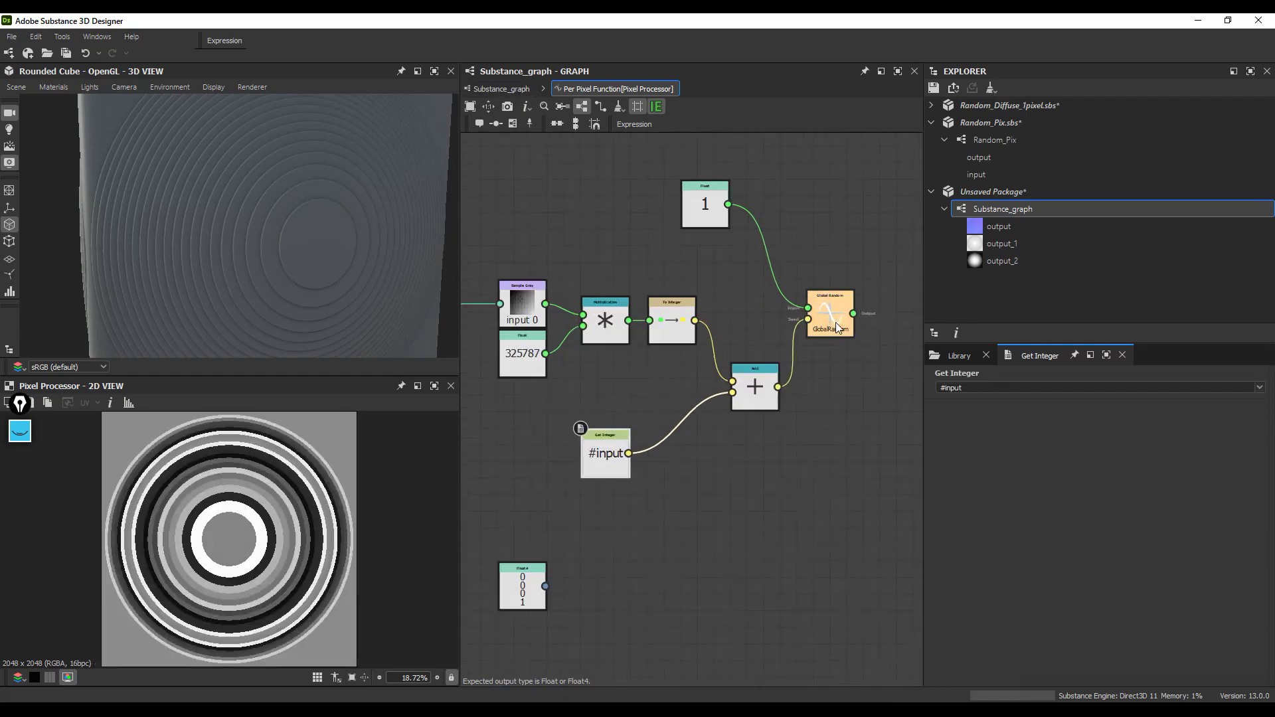
Step: Return to the main graph and set its Random Seed to 6
click(499, 90)
click(630, 465)
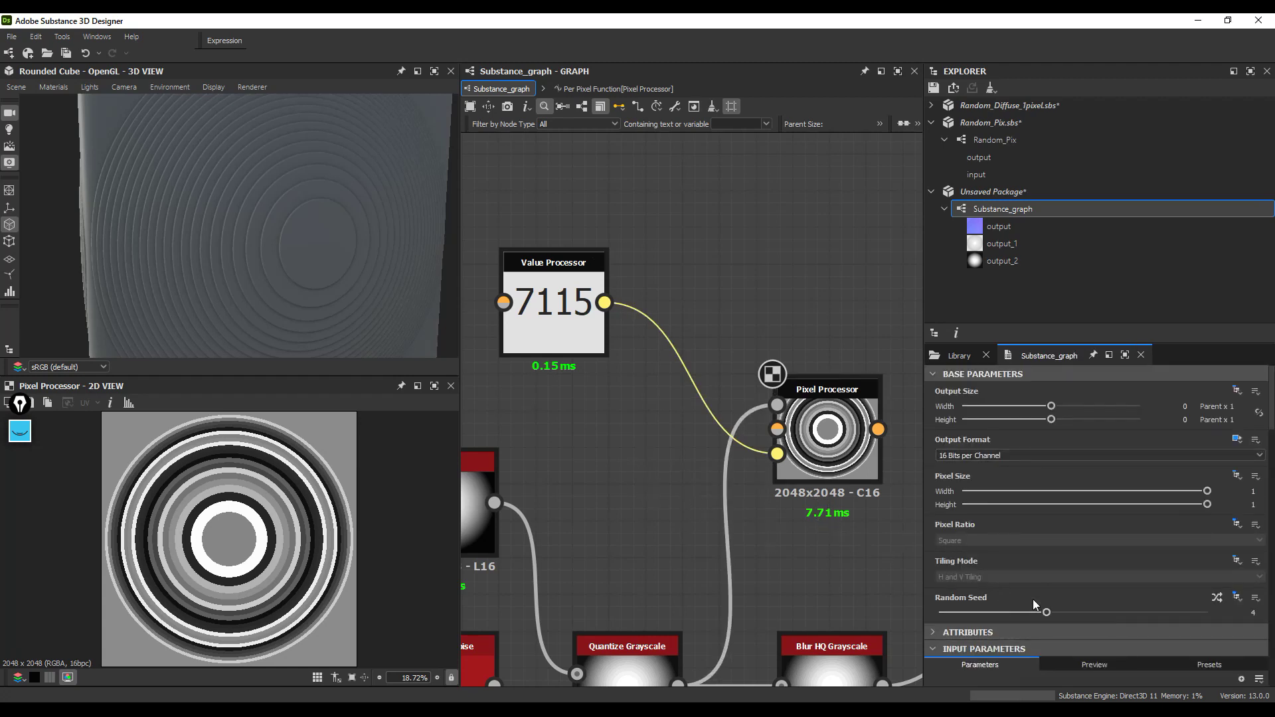
drag(1047, 612, 1095, 616)
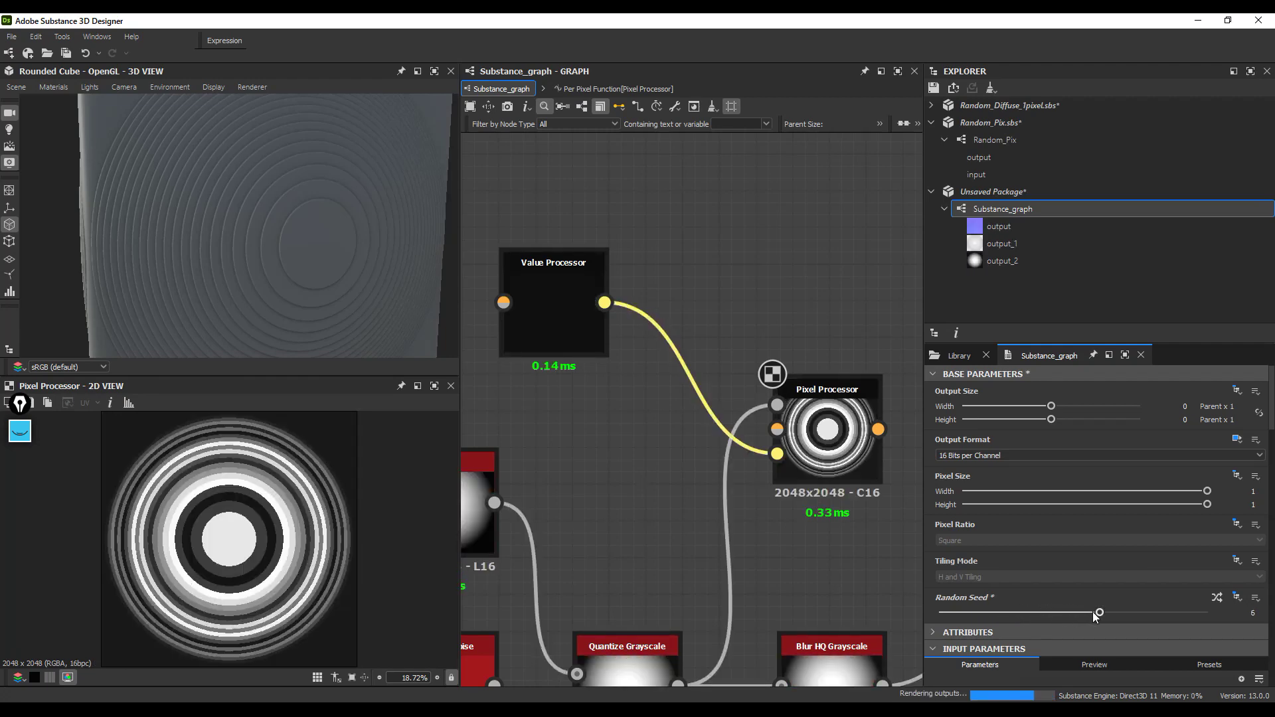
Step: Connect the Gaussian Noise output to the Quantize Grayscale node's Input in place of the Shape
scroll(799, 499, down, 3)
middle_drag(788, 521, 674, 434)
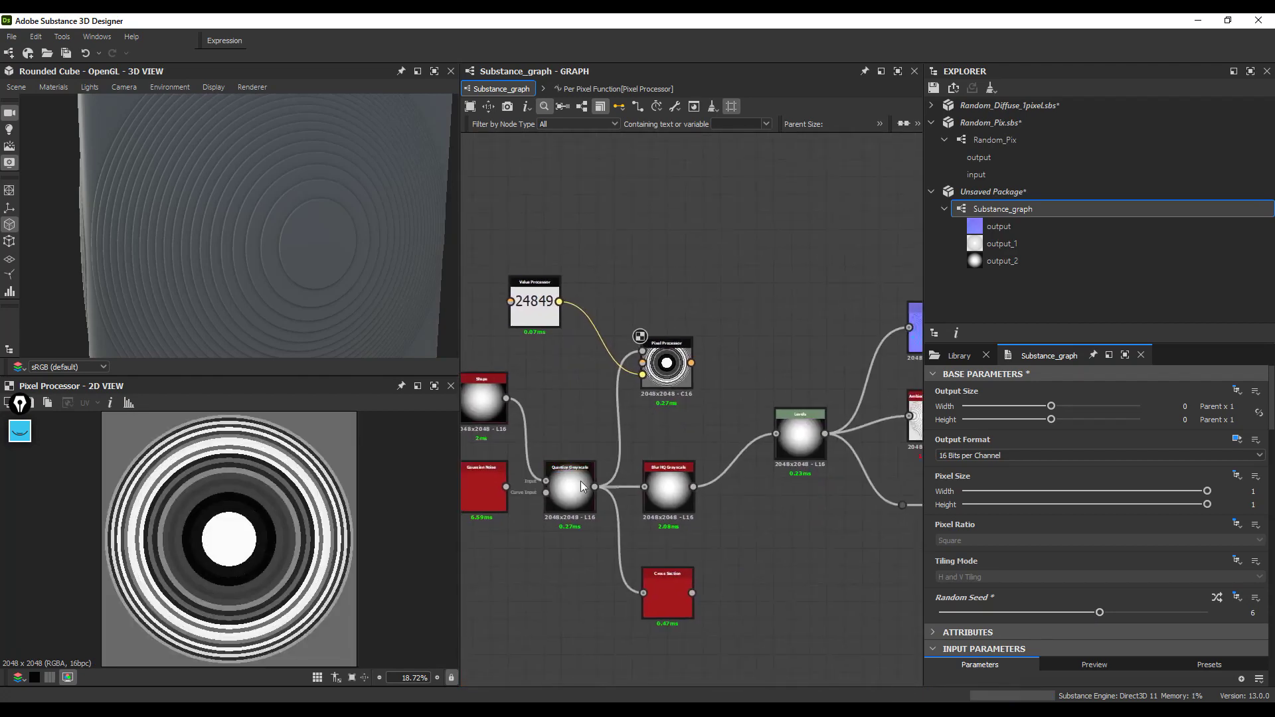
drag(506, 487, 545, 480)
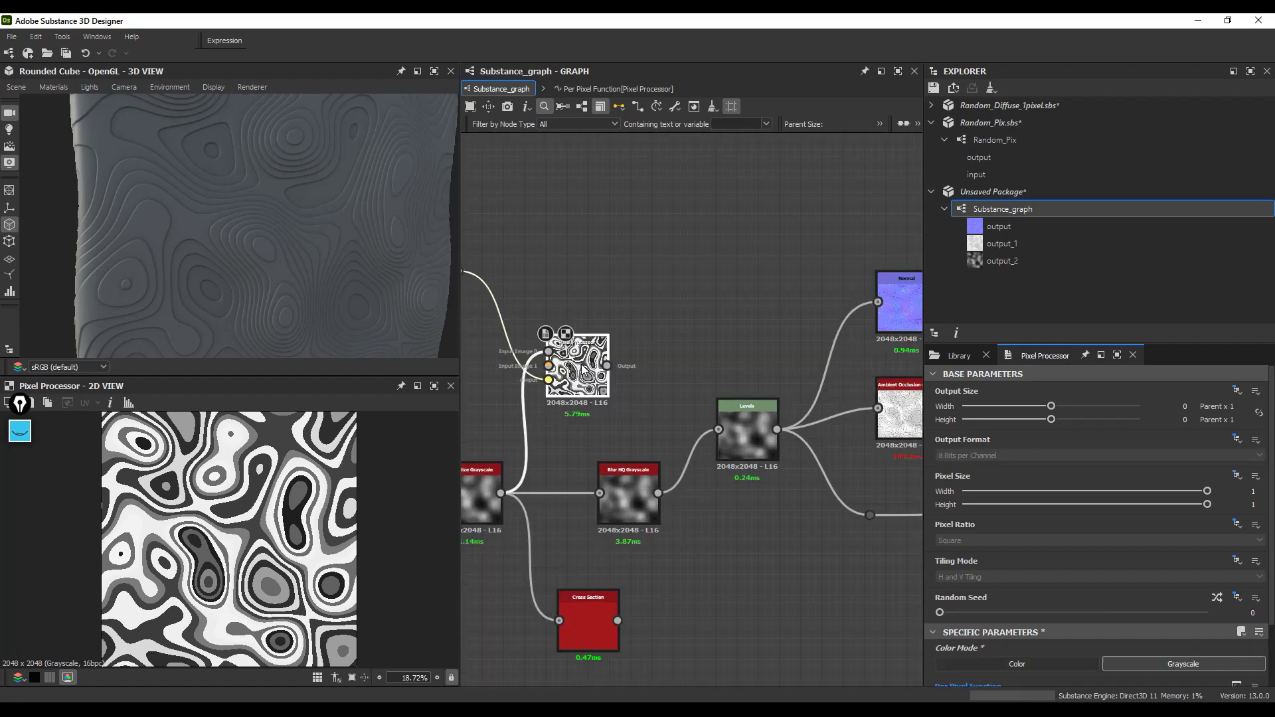
Step: Move the Blur HQ Grayscale node beside Levels and connect the Pixel Processor output to its input in place of the Quantize Grayscale link
scroll(567, 352, up, 3)
scroll(574, 354, down, 2)
scroll(585, 364, down, 4)
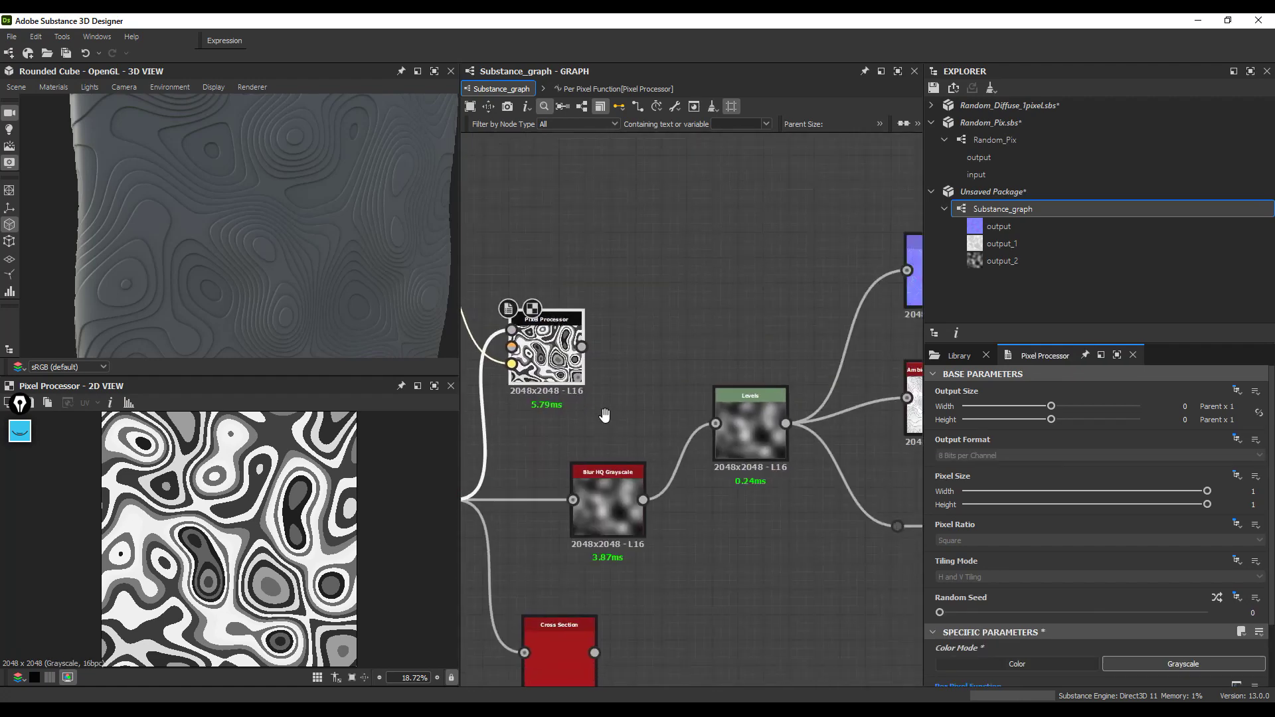
drag(909, 304, 649, 526)
scroll(668, 421, up, 2)
drag(587, 368, 618, 431)
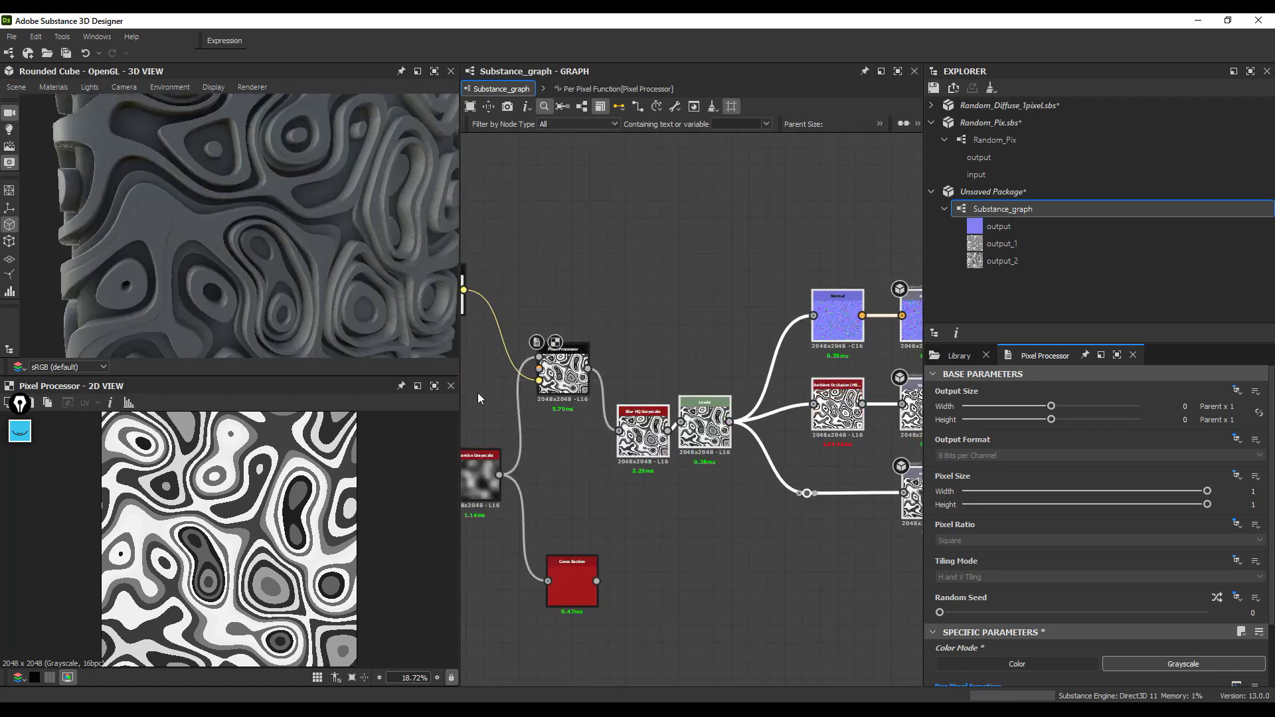
Step: Enlarge the 3D view and orbit the displaced rounded cube to examine the stepped relief
scroll(237, 209, down, 3)
drag(236, 209, 277, 265)
scroll(288, 242, up, 3)
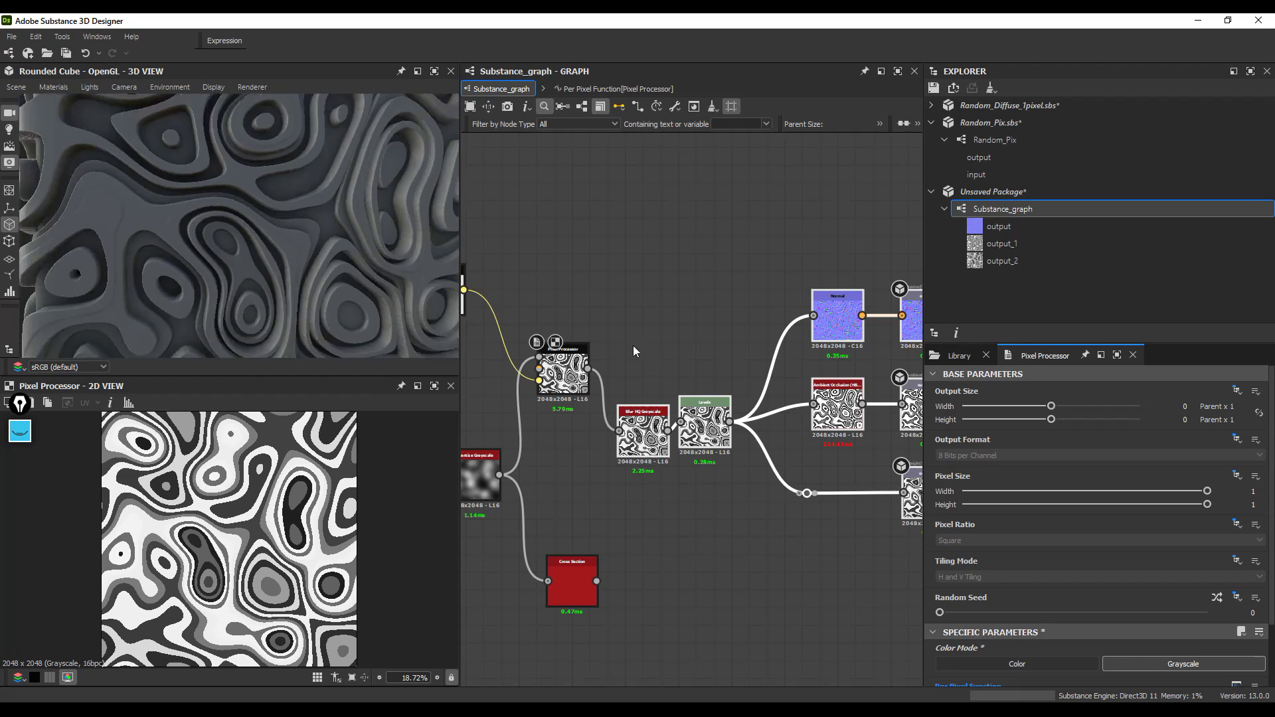
scroll(296, 286, down, 3)
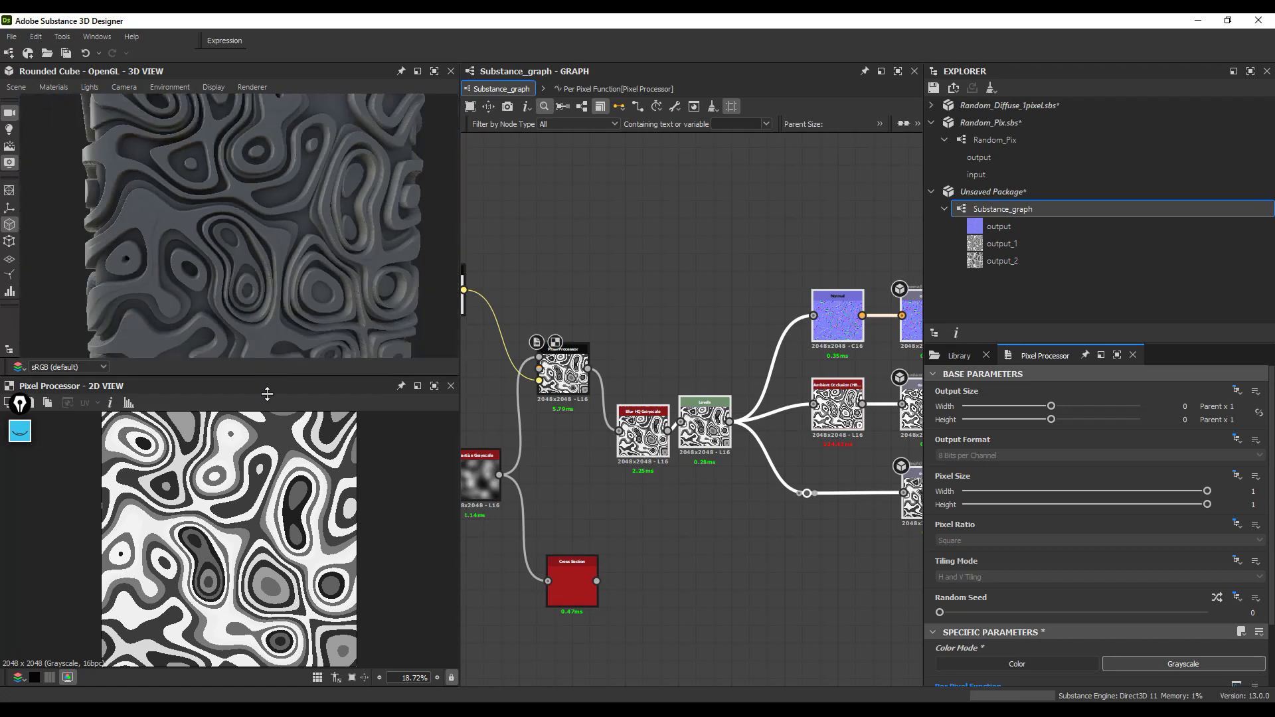
drag(265, 383, 266, 566)
drag(276, 447, 265, 407)
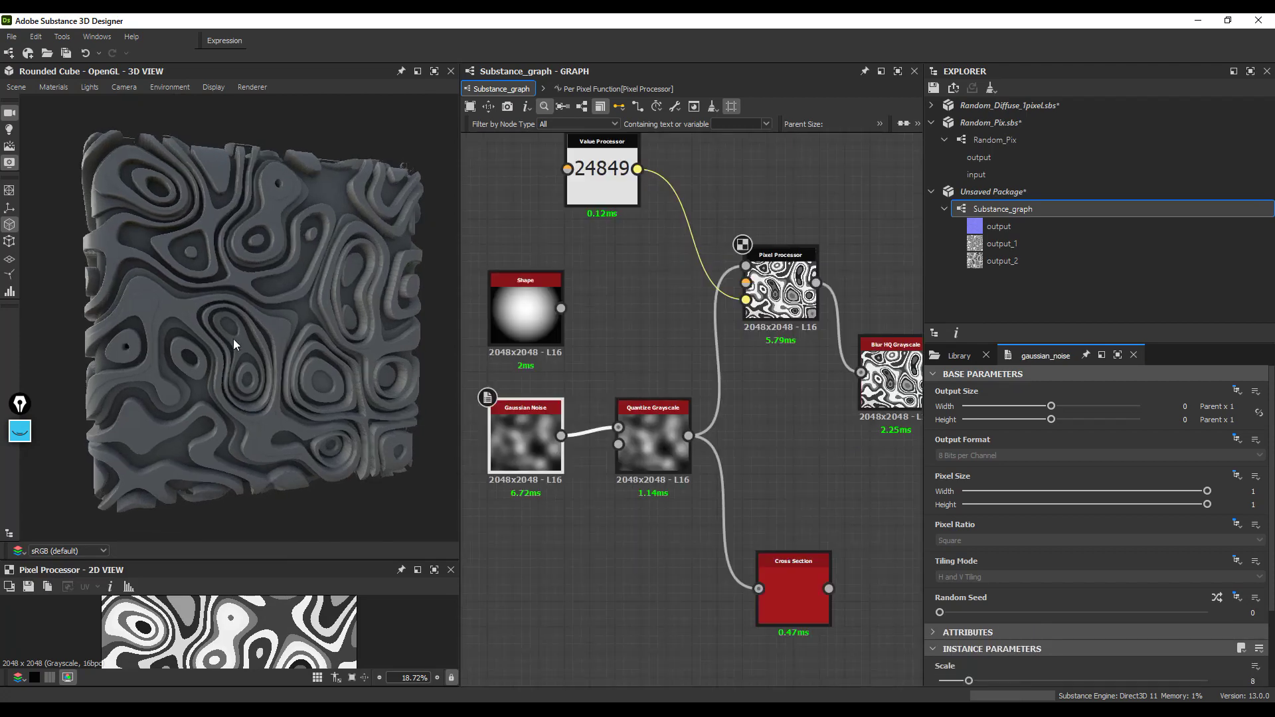
Step: Set the main graph's Random Seed to 4
scroll(636, 393, down, 3)
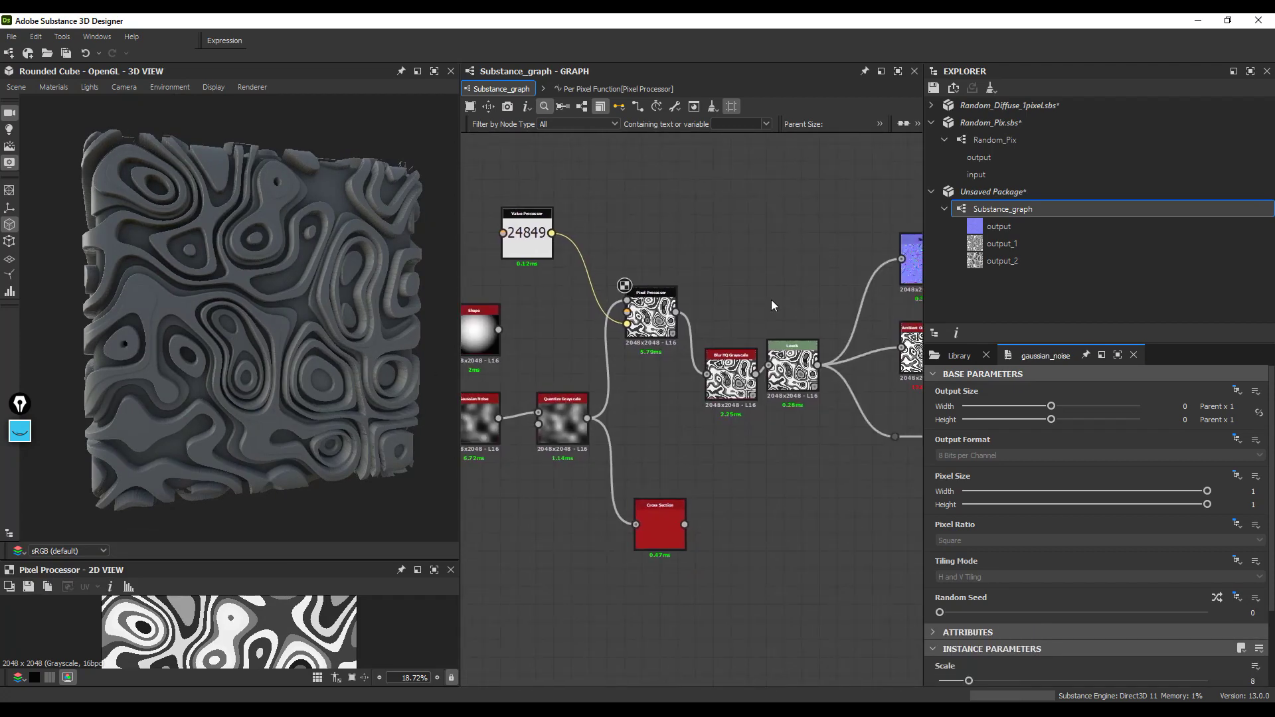
click(771, 300)
drag(1099, 611, 1046, 610)
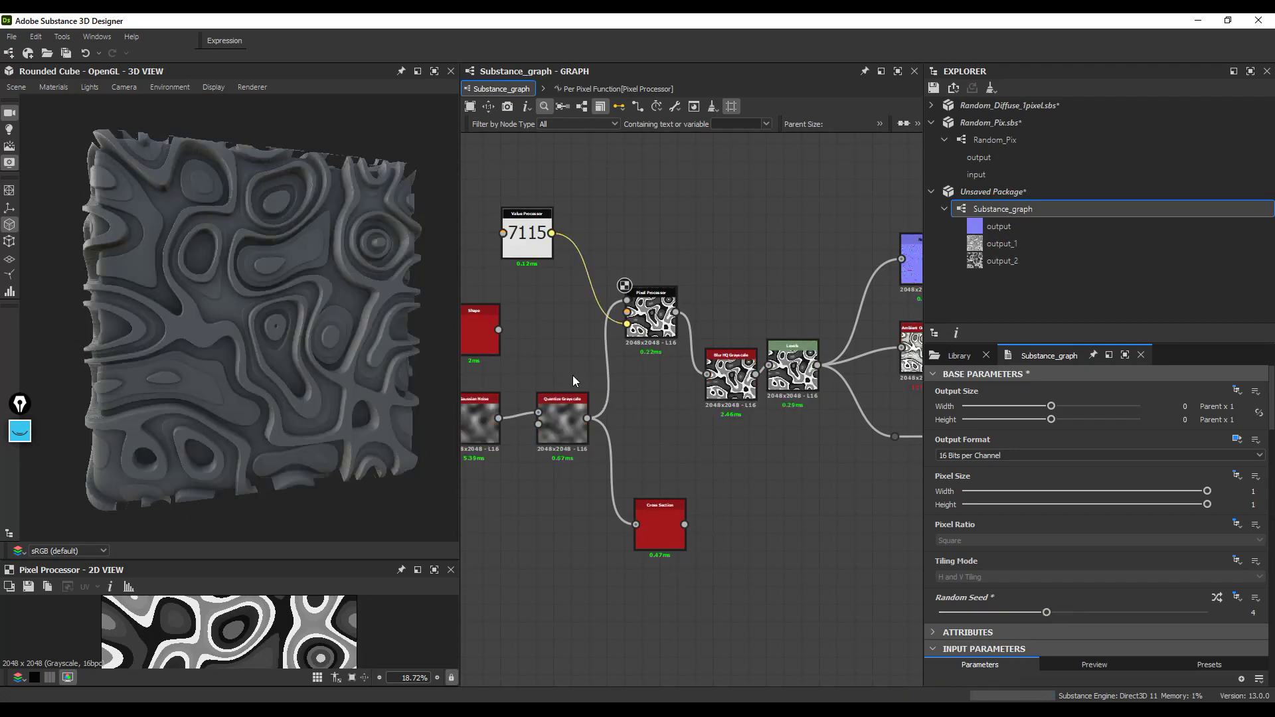
Step: Connect the Shape output to the Quantize Grayscale node's Input in place of Gaussian Noise and inspect the displaced rings in 3D
middle_drag(488, 320, 587, 324)
drag(597, 333, 638, 415)
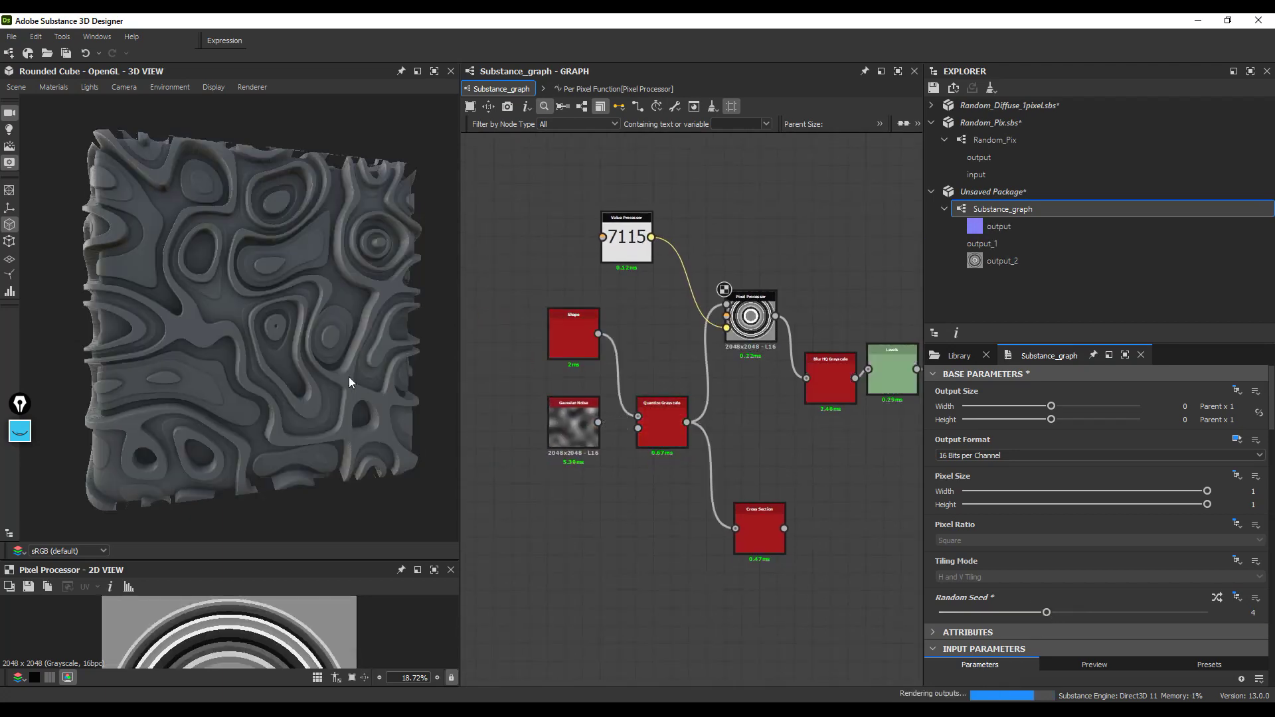
scroll(285, 332, up, 2)
drag(285, 332, 303, 342)
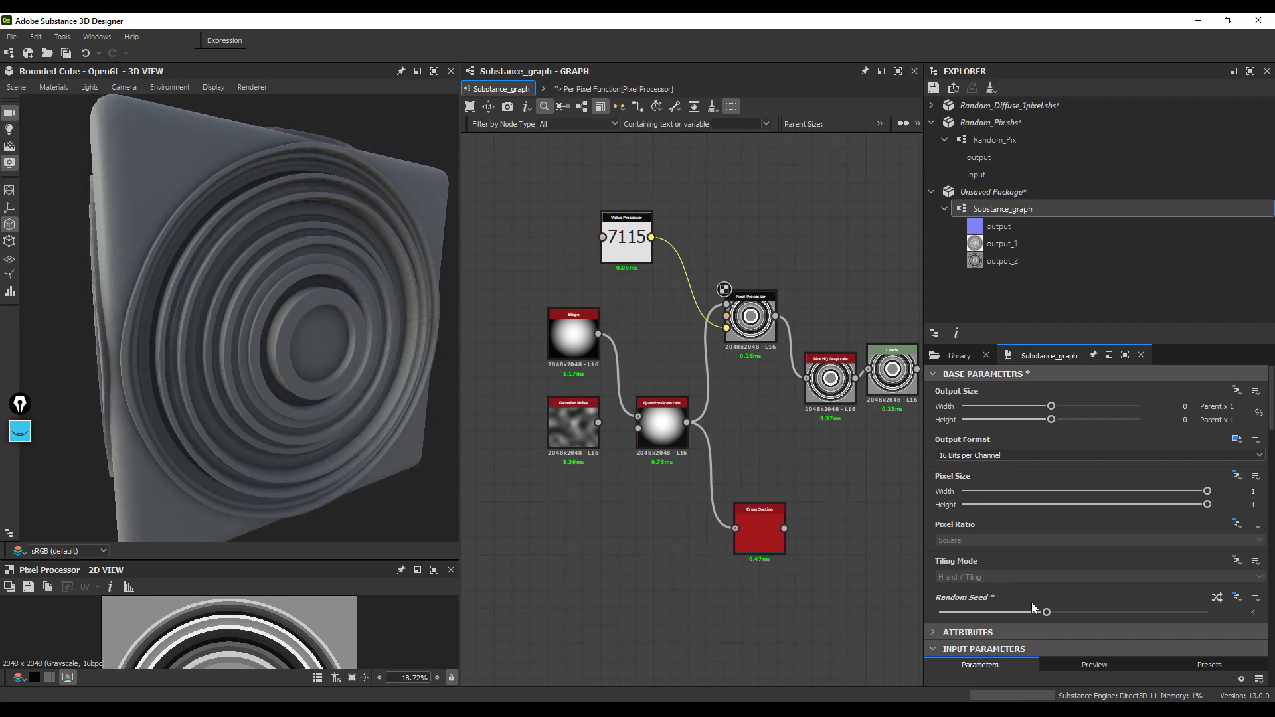
Step: Sweep the main graph's Random Seed through lower and higher values, including 2, to compare the randomized ring heights
drag(1046, 611, 1005, 611)
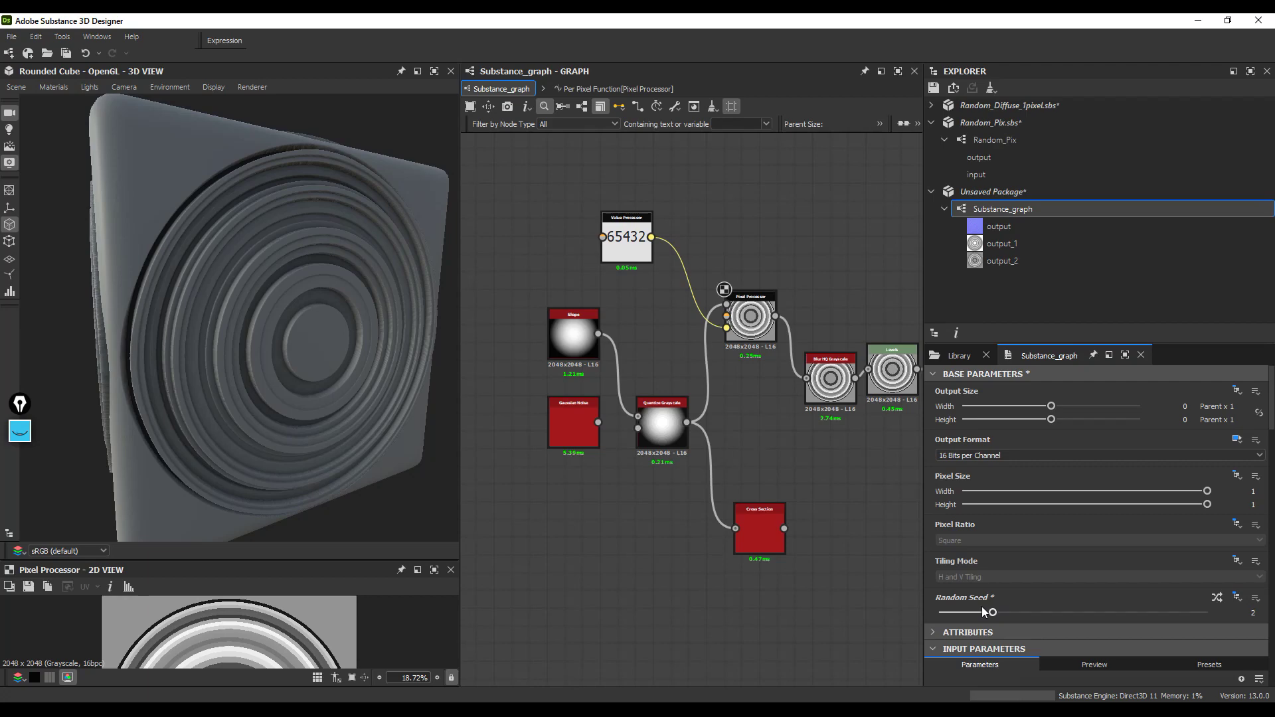
drag(985, 611, 973, 612)
drag(963, 612, 1180, 616)
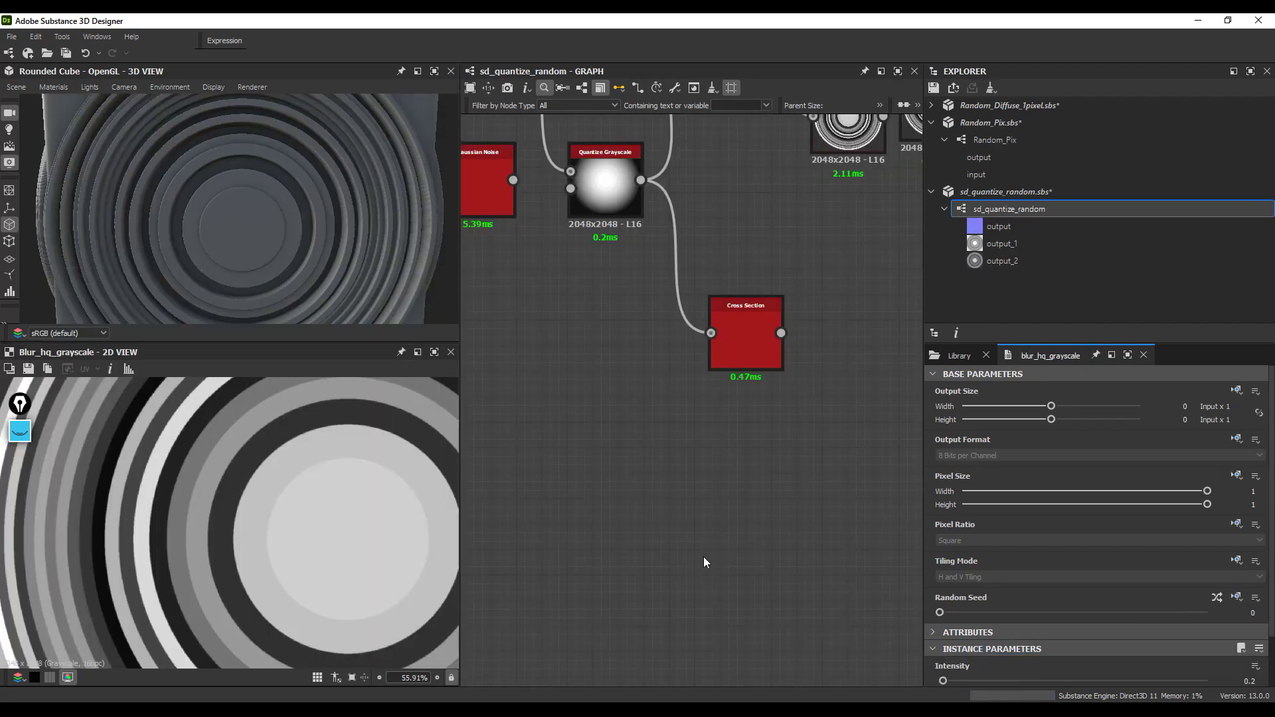
Step: Open the Random_Pix graph from the Random_Pix.sbs package
key(f)
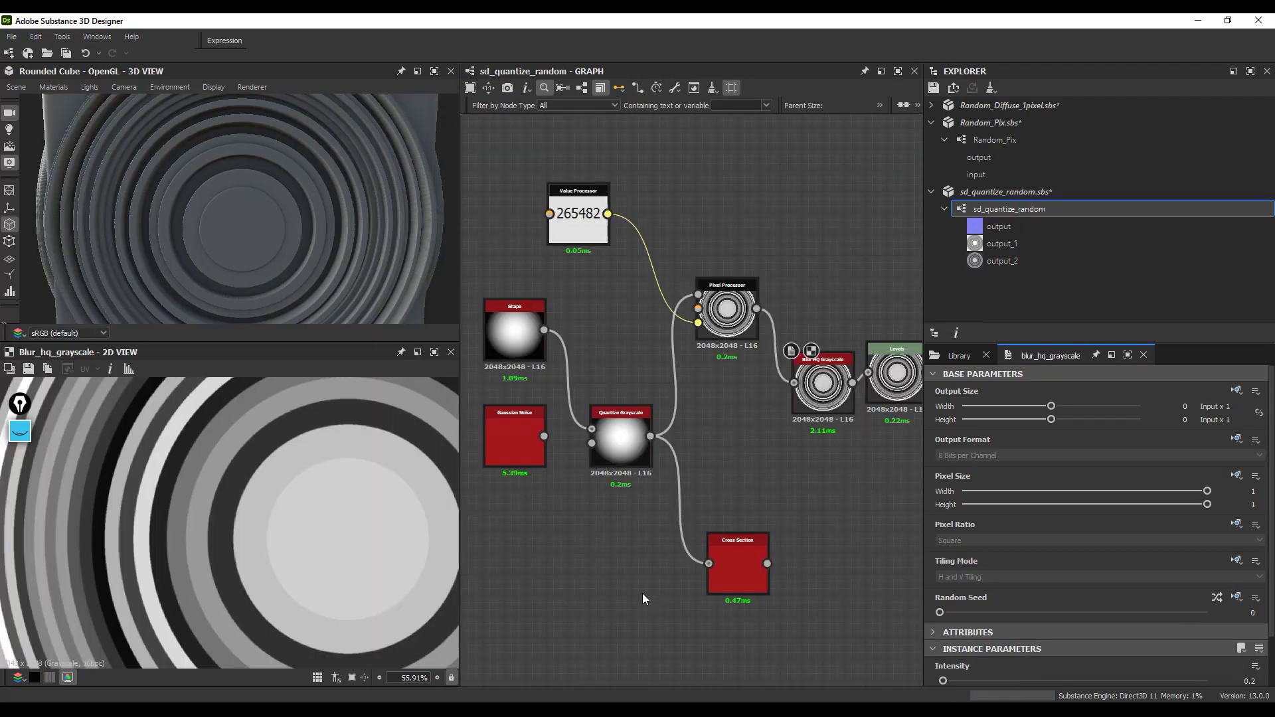
click(996, 141)
double_click(993, 140)
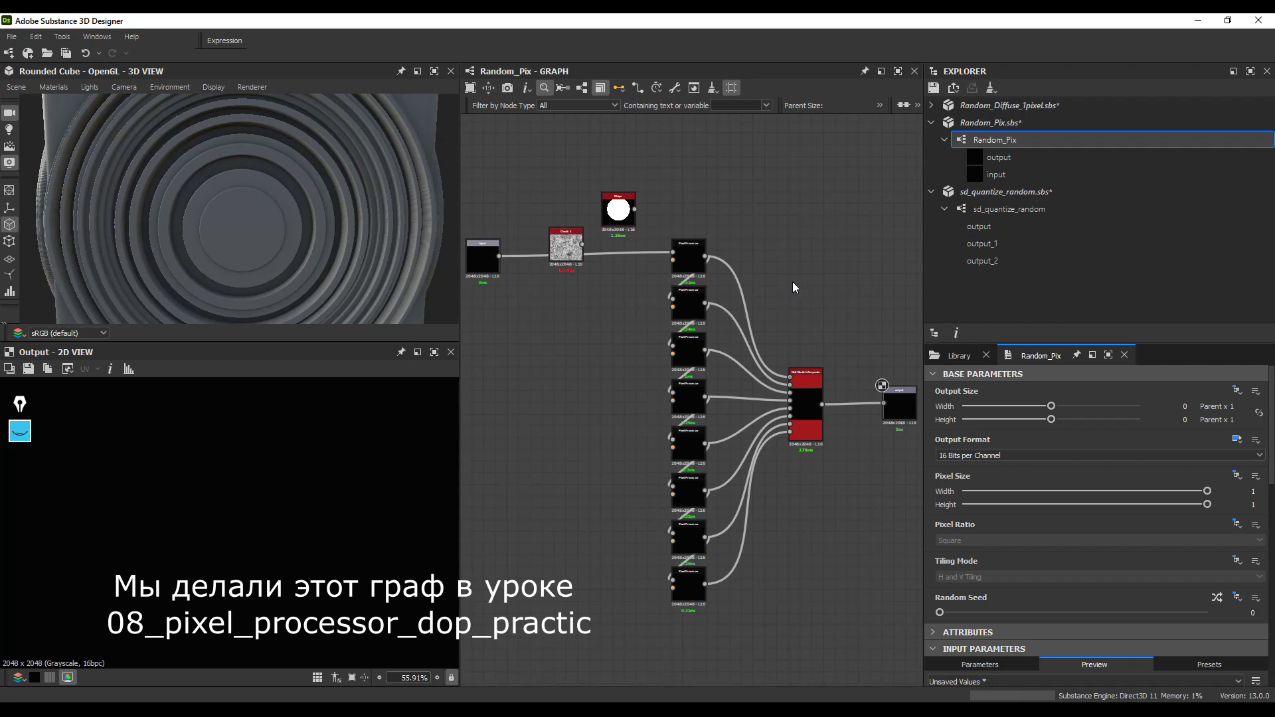
scroll(671, 326, up, 3)
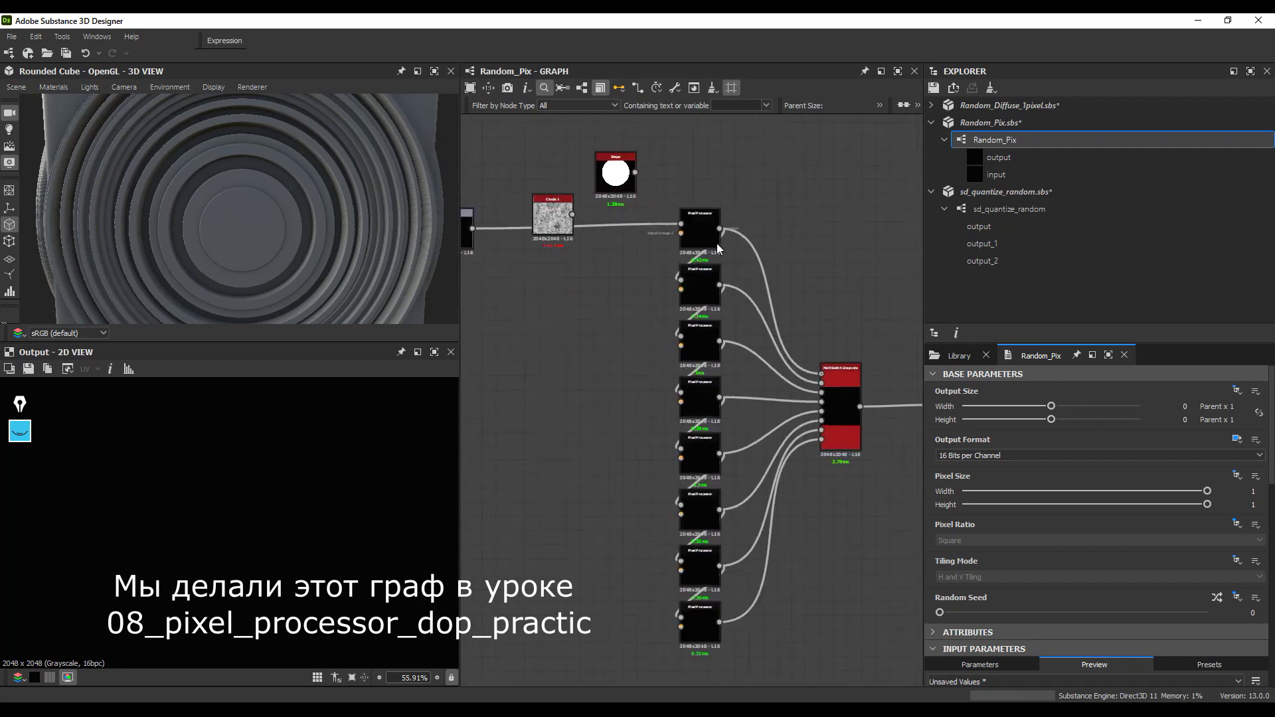
Step: Examine the Random Seed of each Pixel Processor in the chain feeding the Multi Switch
click(693, 219)
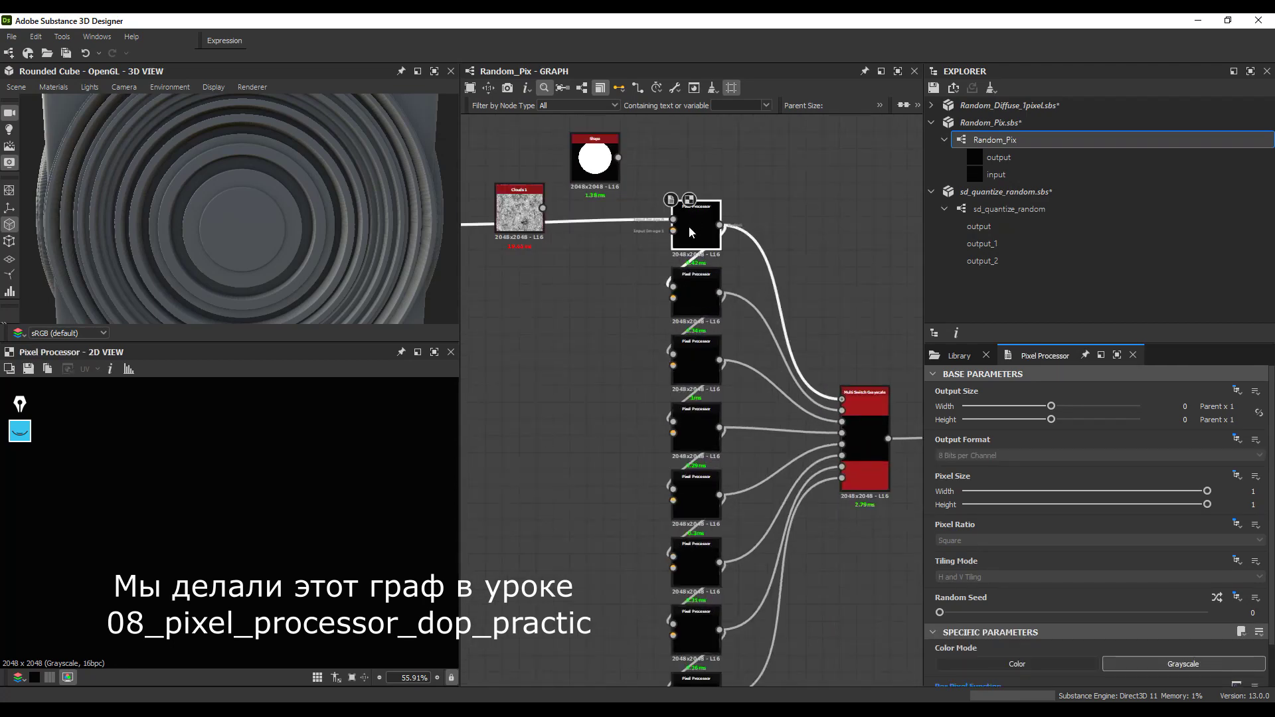
scroll(690, 229, up, 2)
scroll(690, 236, down, 4)
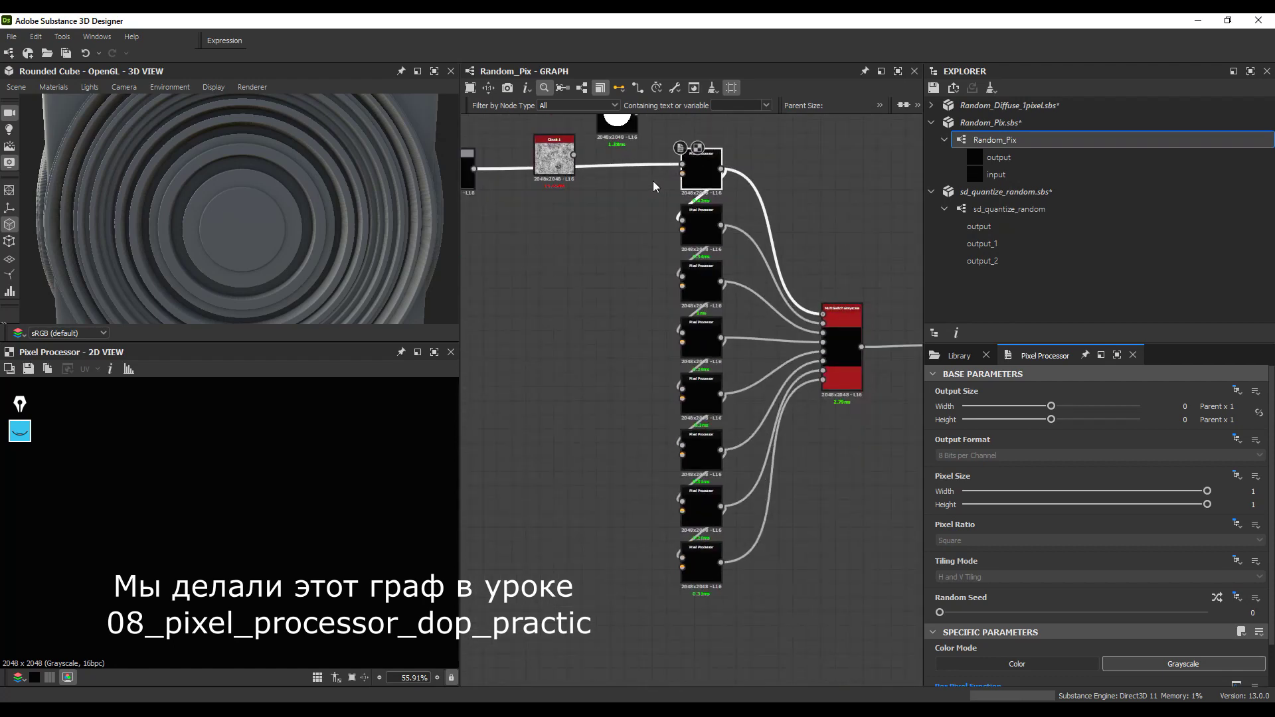
middle_drag(692, 208, 783, 235)
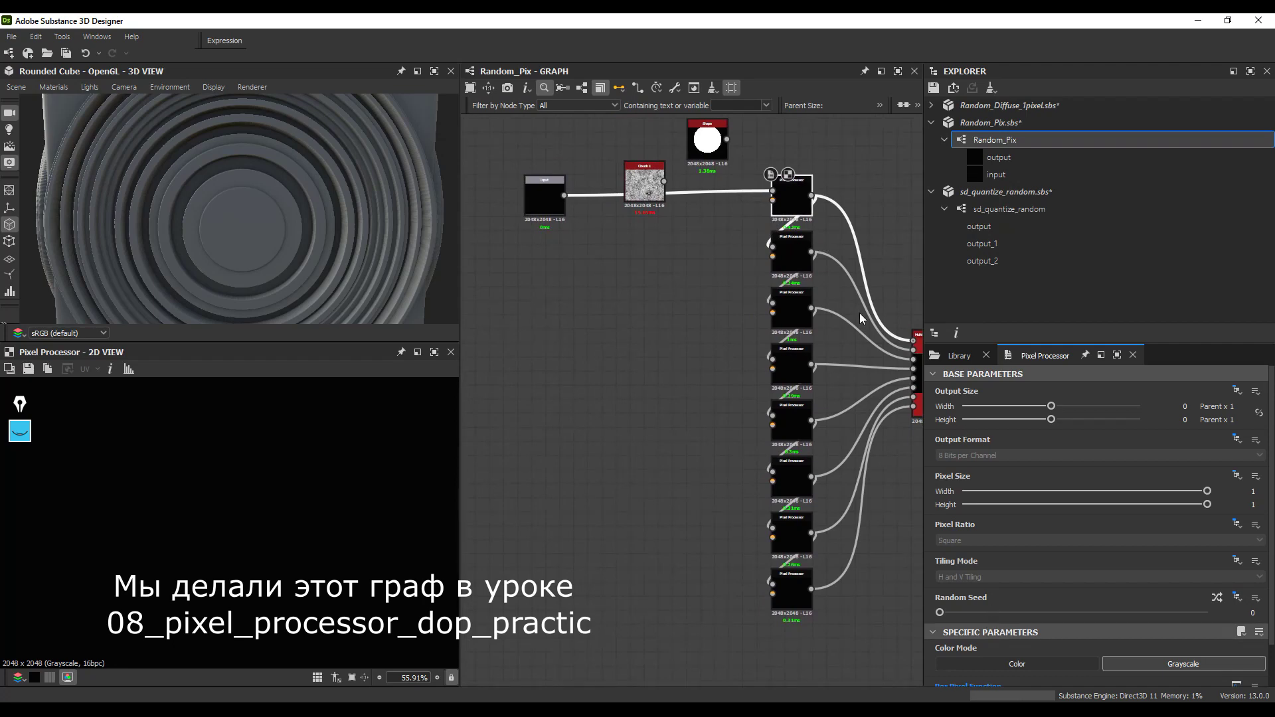
click(791, 254)
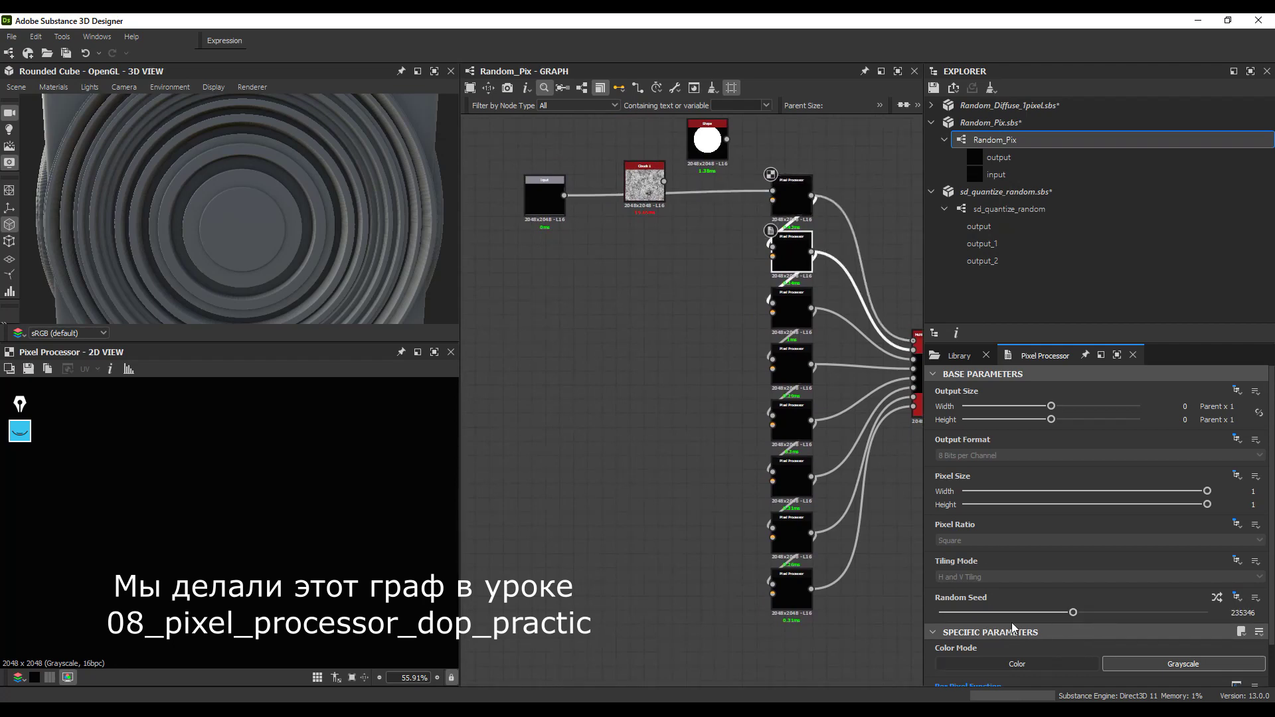
click(791, 308)
click(797, 352)
click(794, 415)
click(790, 476)
click(791, 543)
click(791, 589)
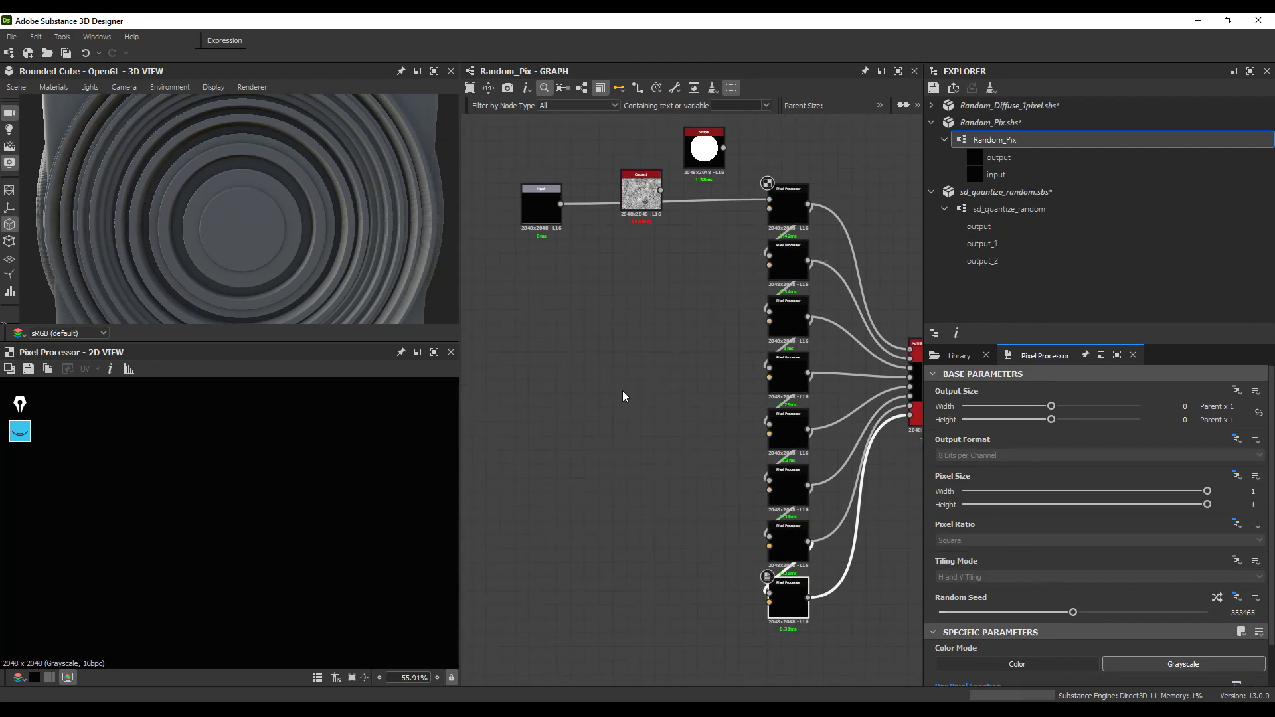
Step: Add a Pixel Processor node in the empty area below the input node and set its Color Mode to Grayscale
middle_drag(624, 397, 646, 383)
key(space)
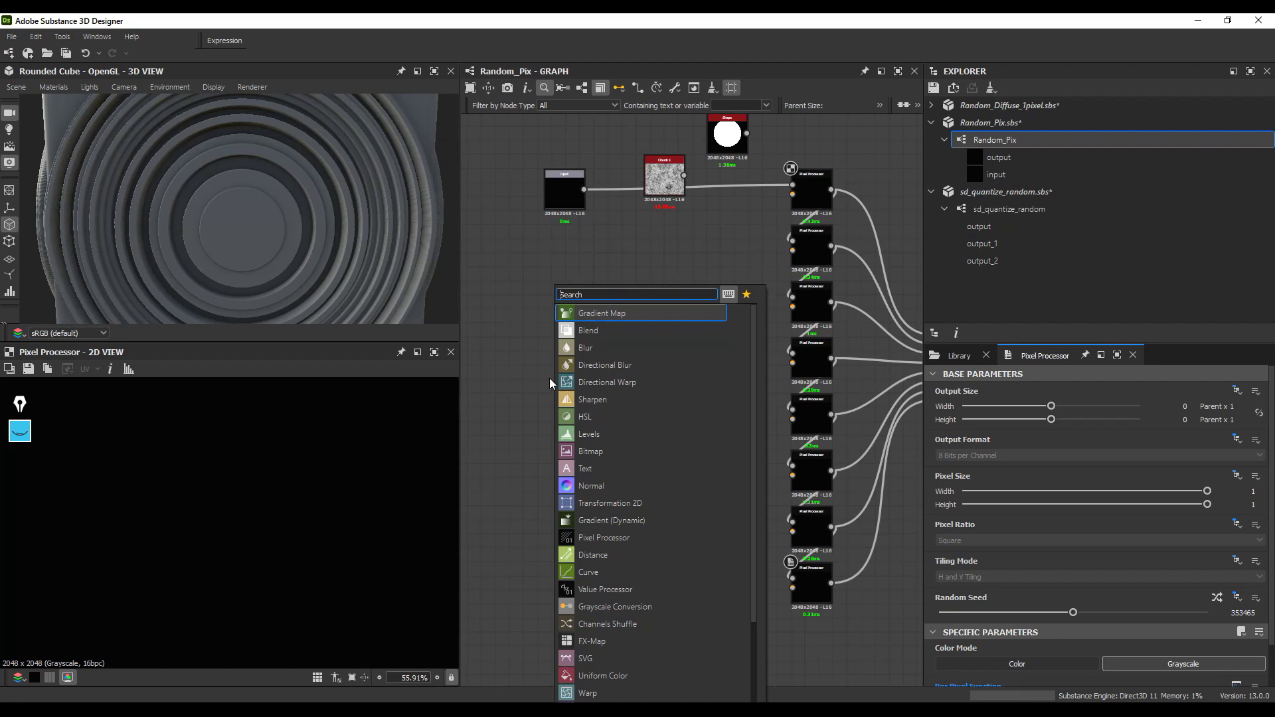
text(pixel)
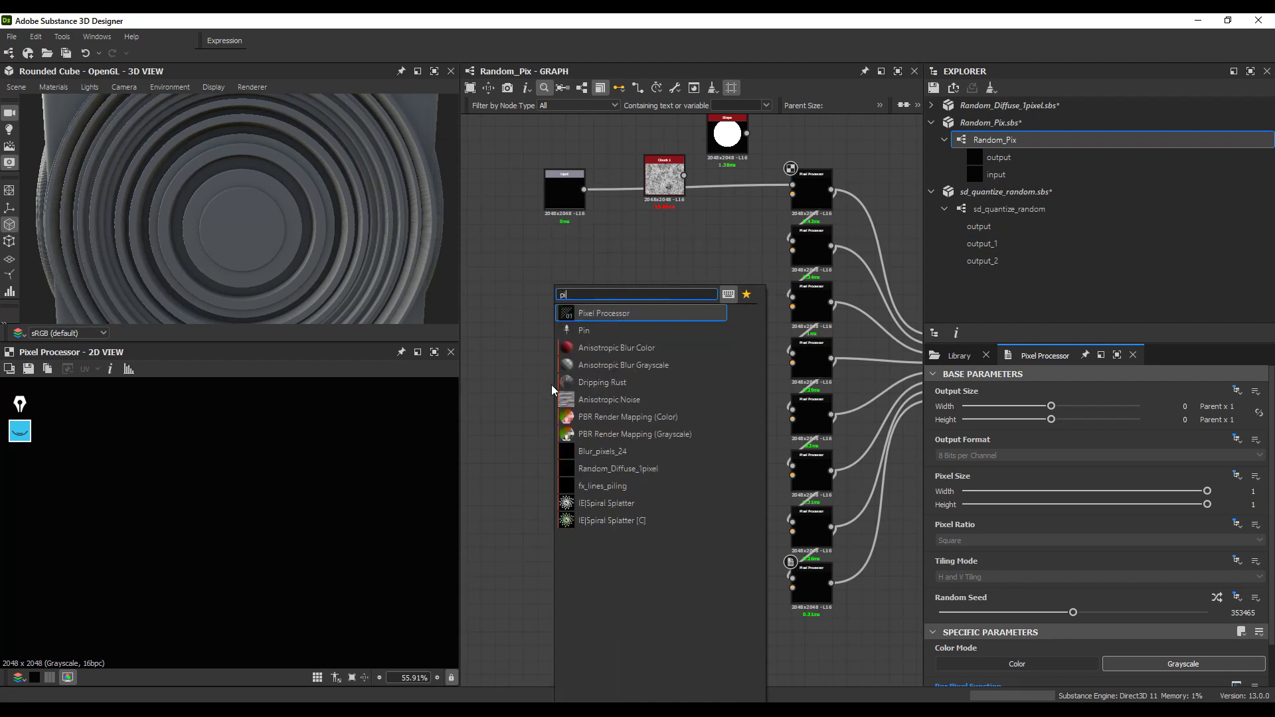
key(Return)
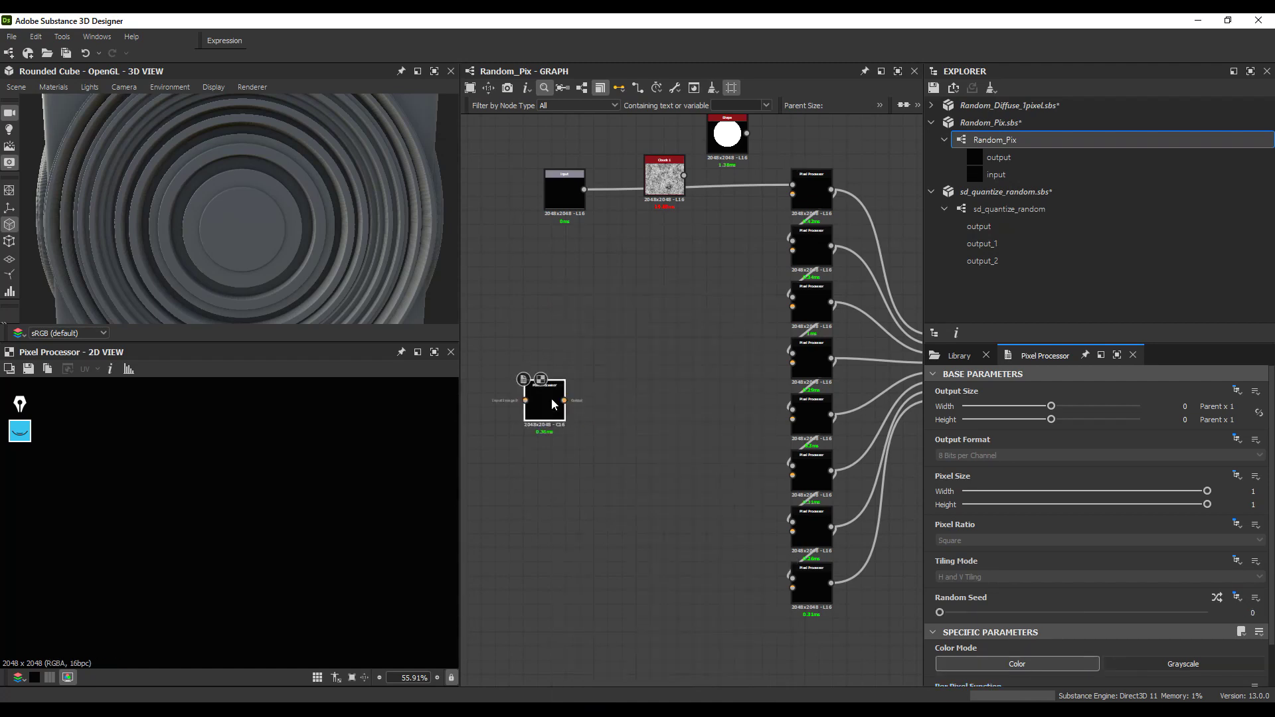
scroll(598, 425, up, 1)
scroll(618, 418, down, 2)
drag(581, 418, 572, 419)
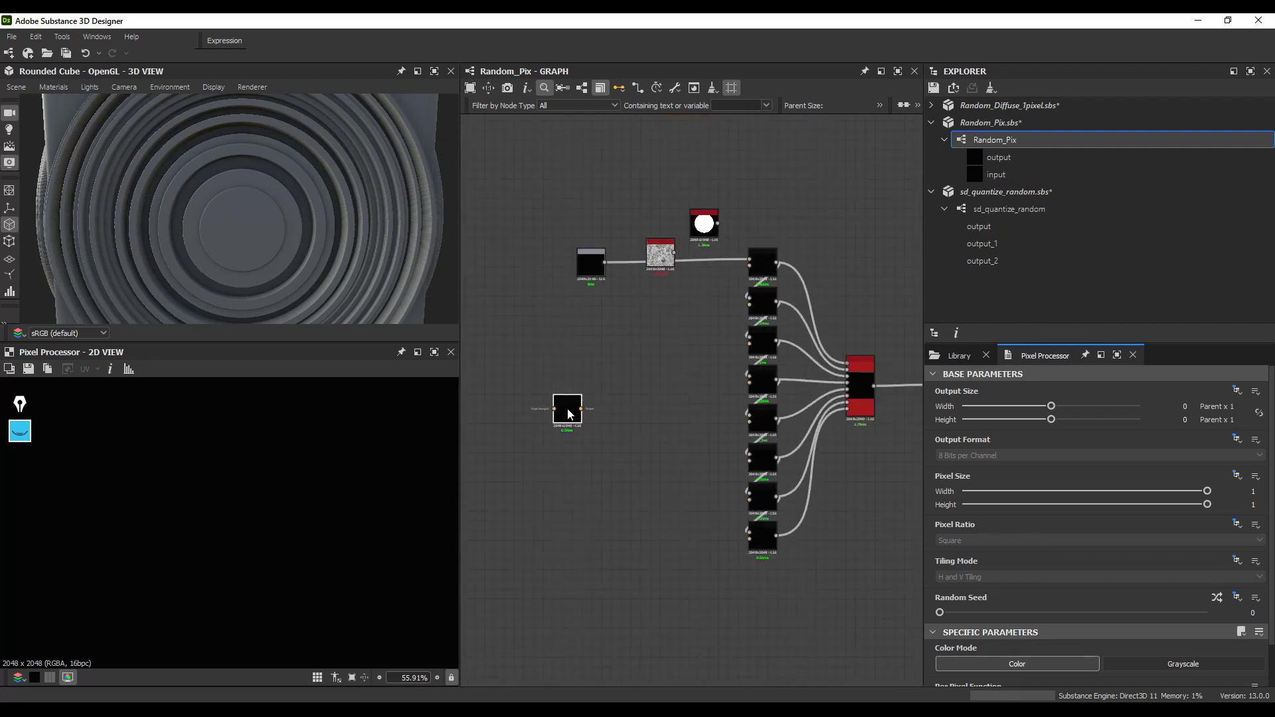
click(1185, 665)
scroll(1185, 657, down, 1)
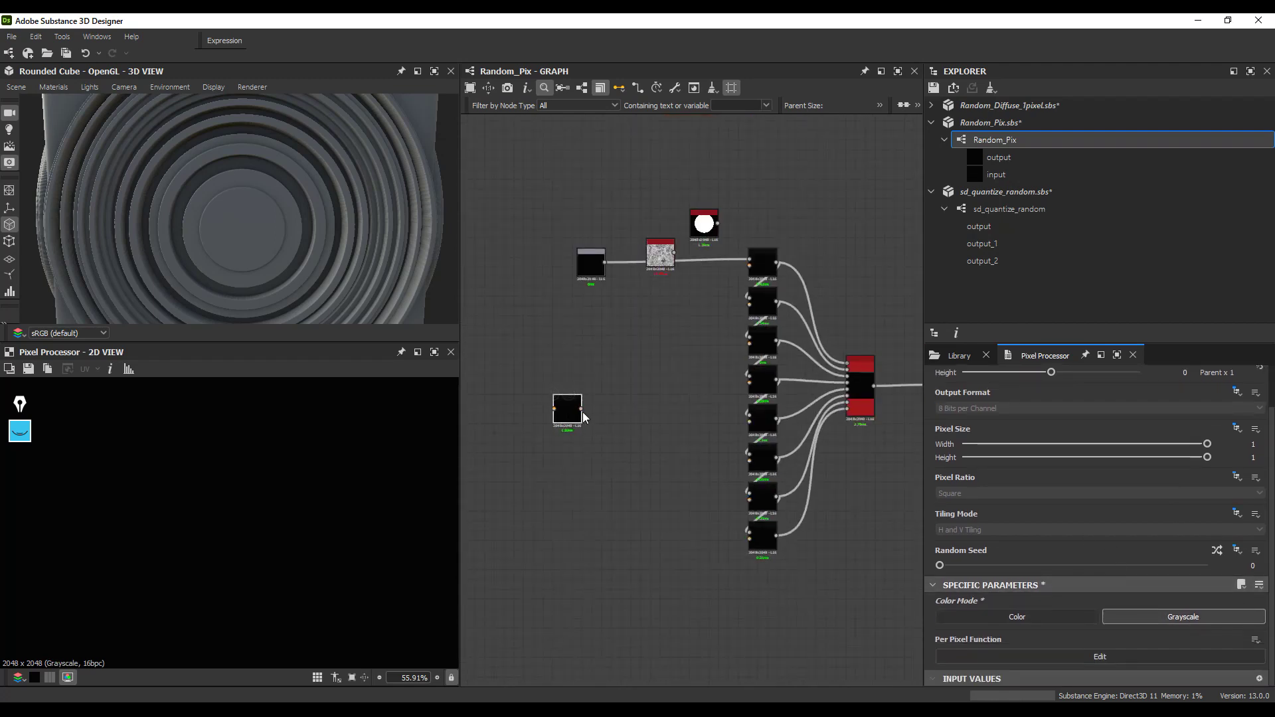
Step: Make the new Pixel Processor's Output Size absolute and set both width and height to 2 (4 px)
scroll(570, 408, up, 3)
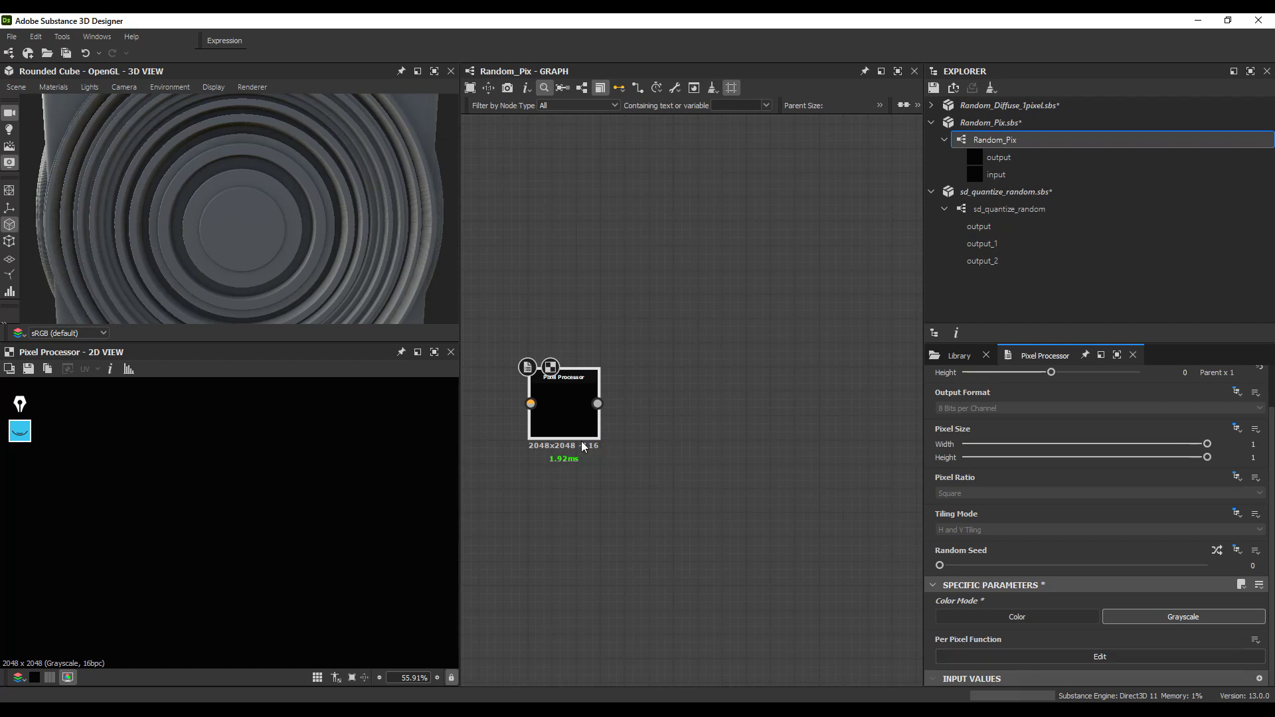
scroll(1234, 405, up, 1)
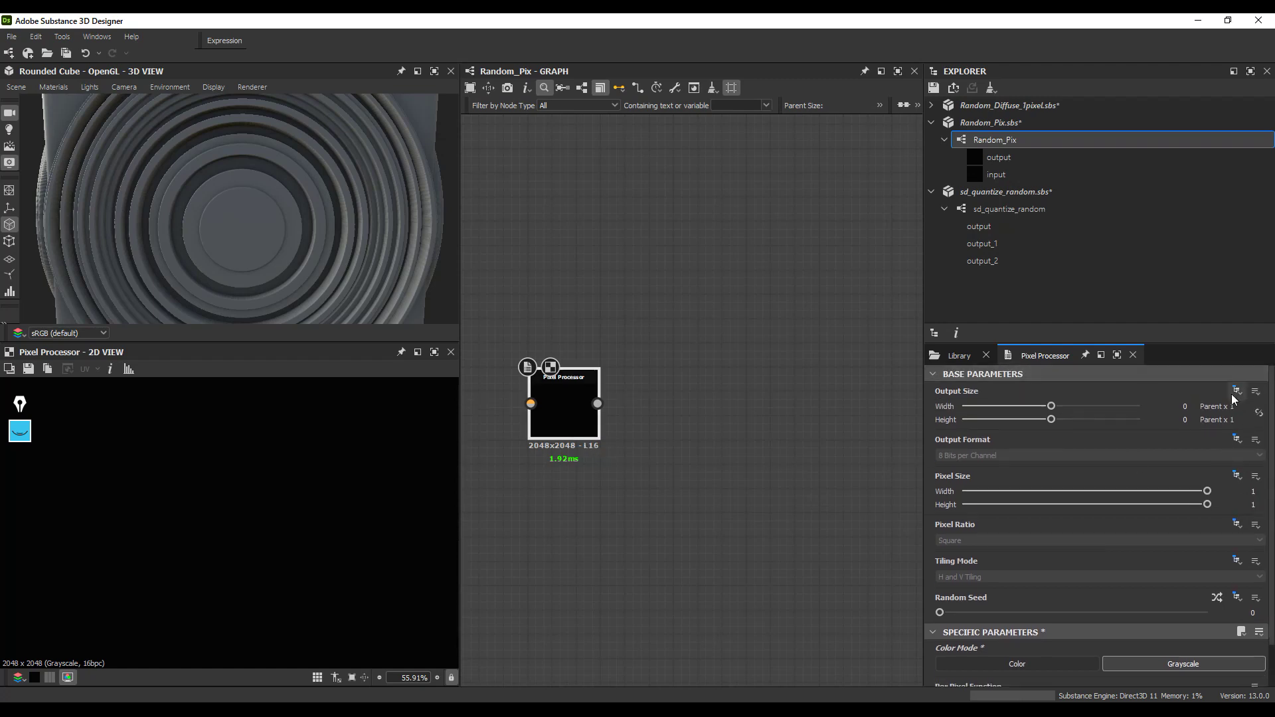
click(1236, 390)
click(1223, 422)
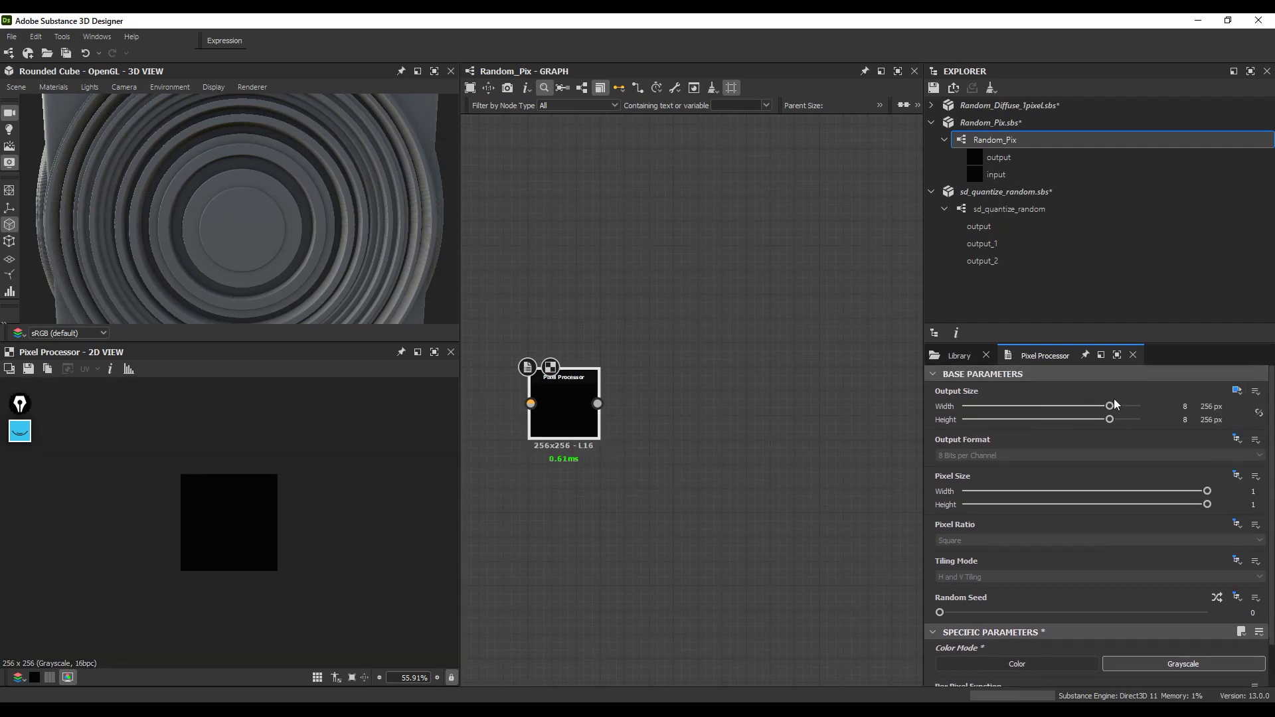
drag(1112, 403, 1068, 419)
scroll(227, 530, up, 7)
scroll(233, 516, up, 6)
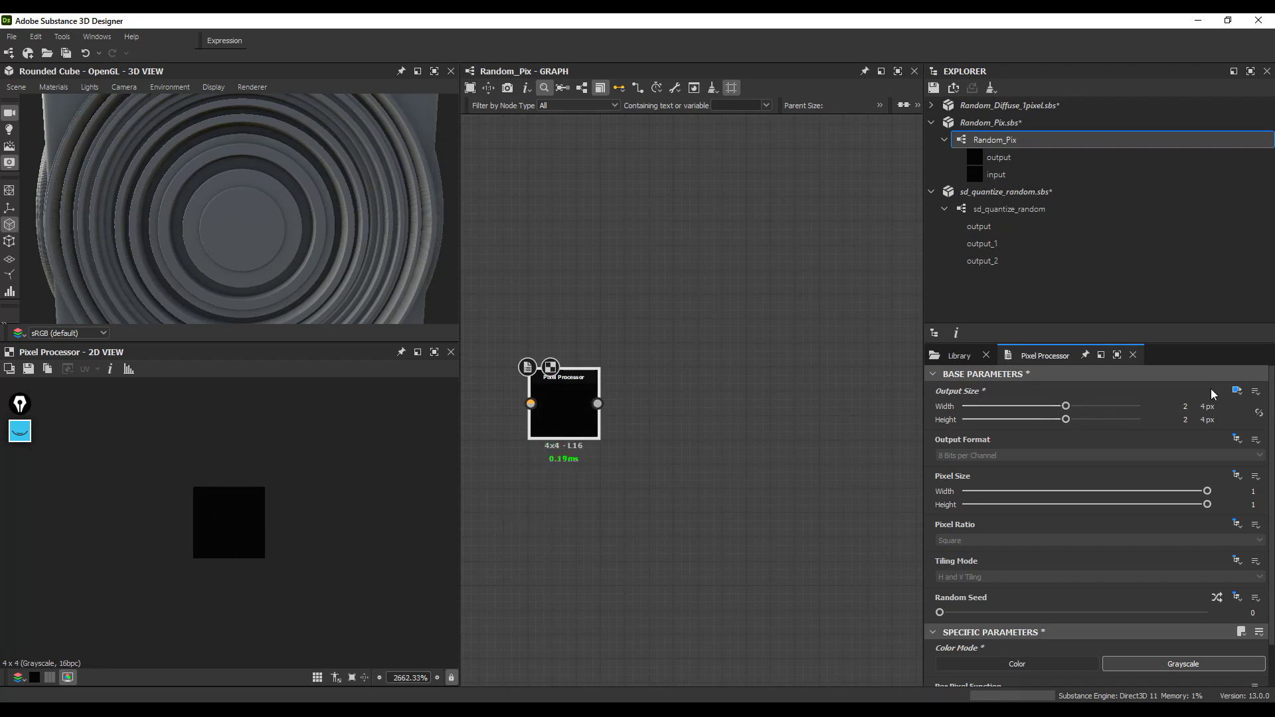
mouse_move(1066, 407)
mouse_down()
mouse_move(1074, 420)
mouse_move(1068, 410)
mouse_up()
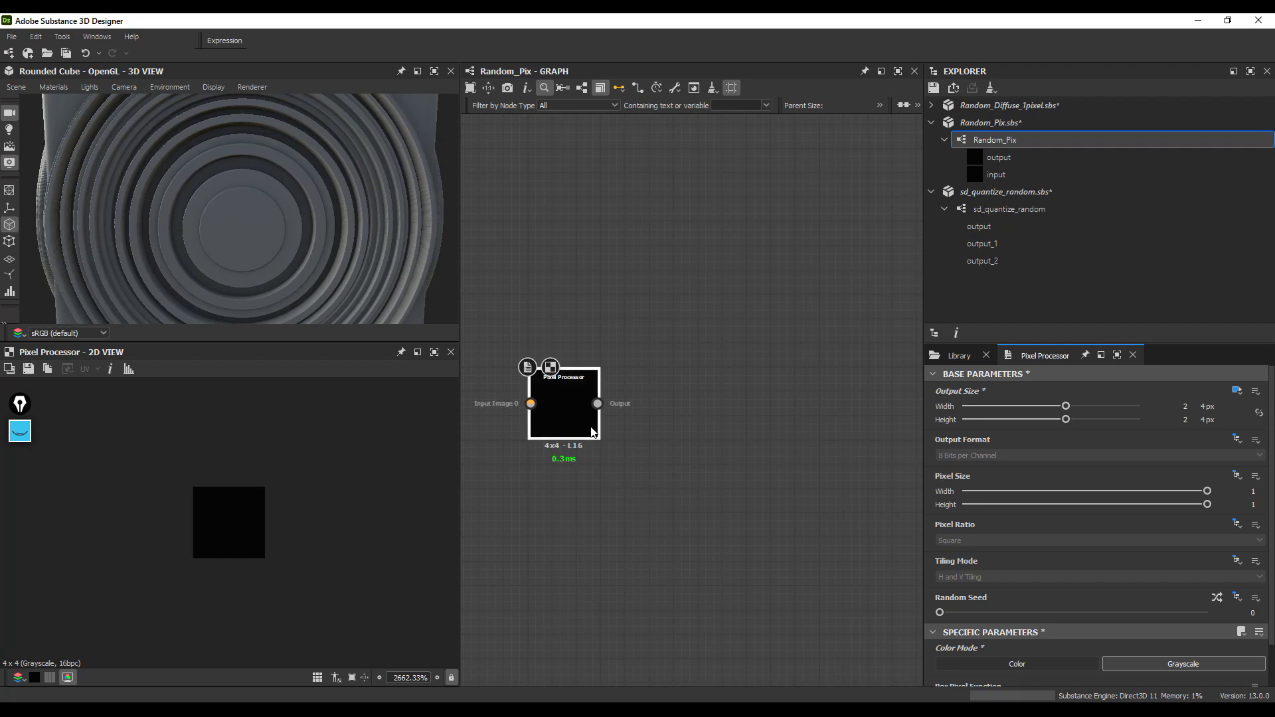
Step: Open the new Pixel Processor's per-pixel function for editing
right_click(568, 400)
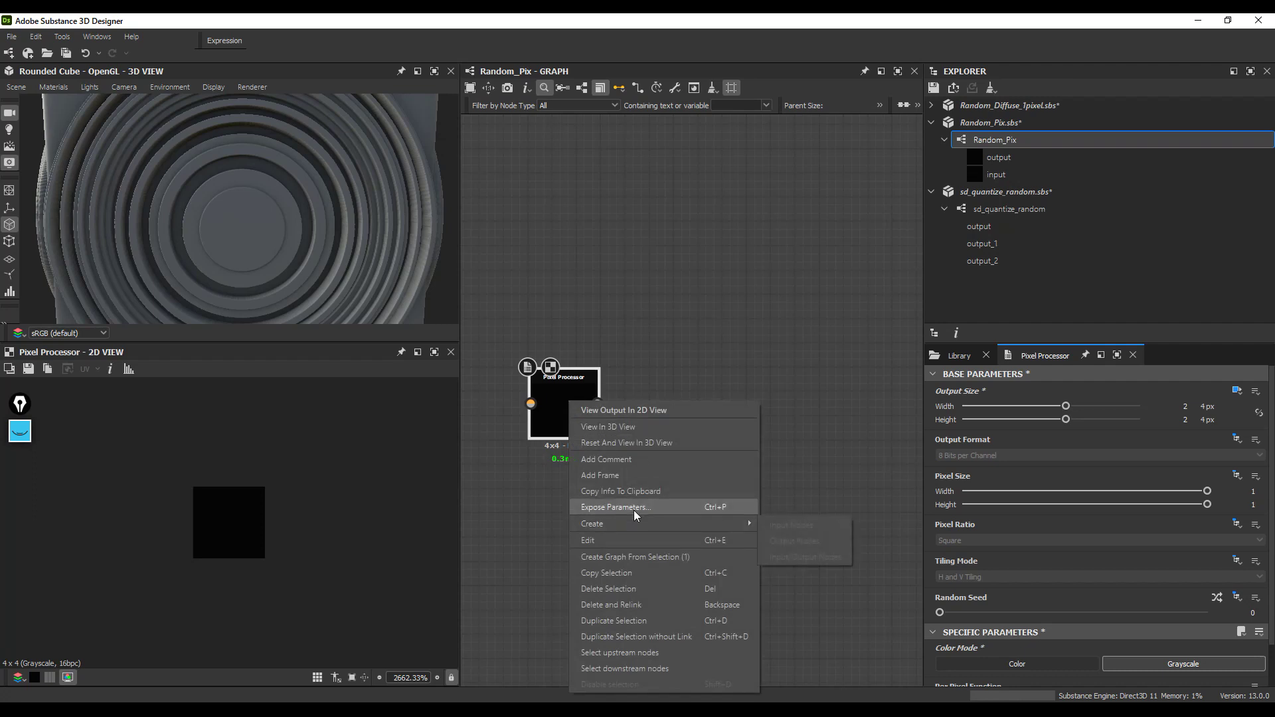
click(625, 540)
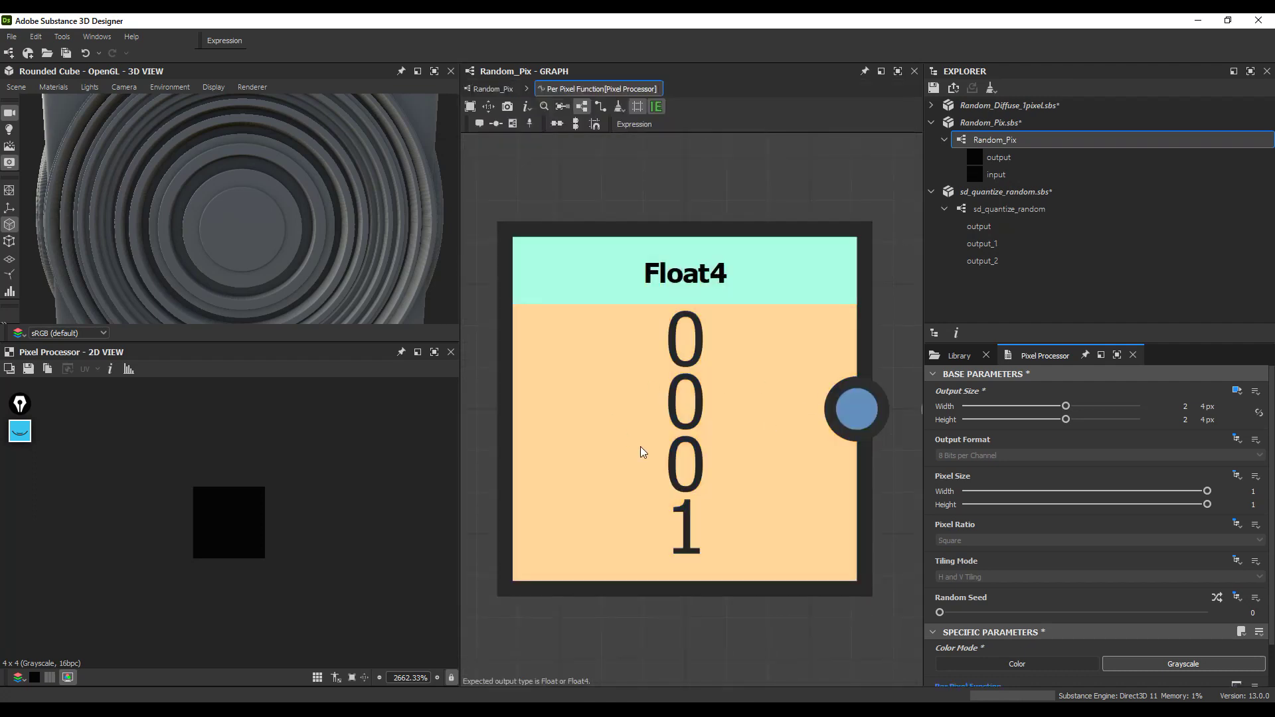
scroll(664, 430, down, 7)
middle_drag(700, 413, 662, 510)
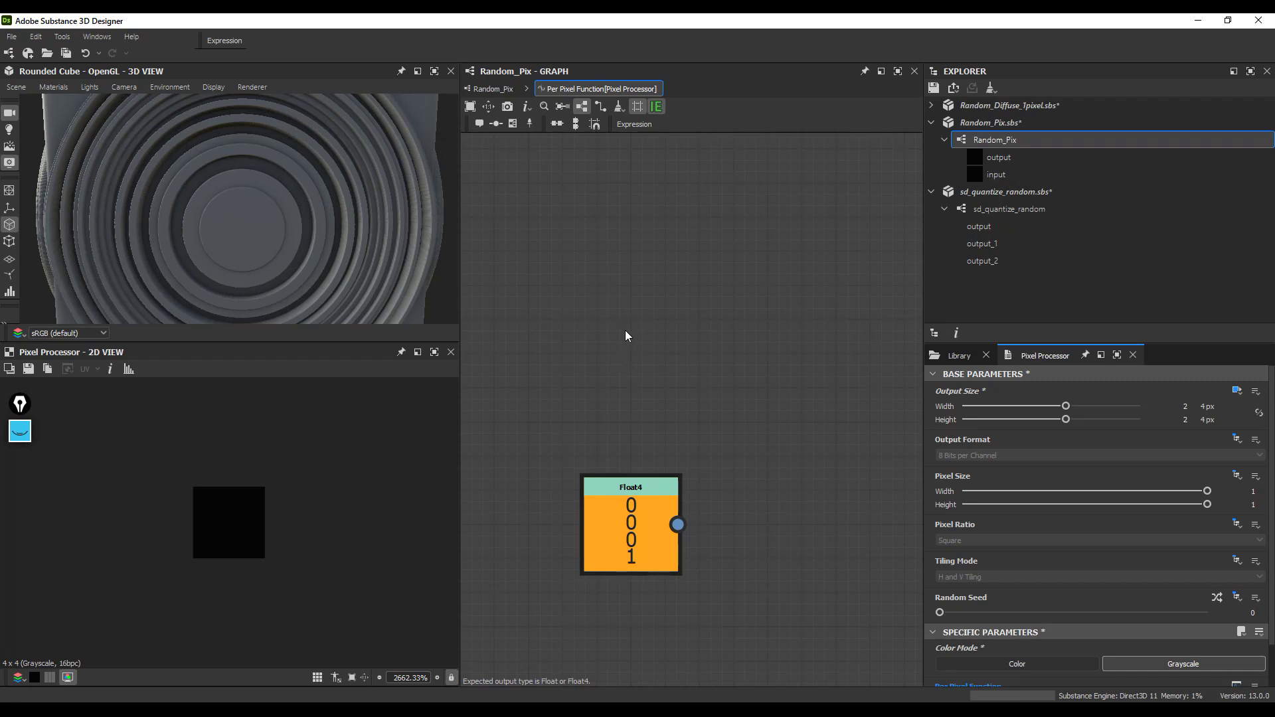
Step: Add a Float node with value 1 and place it above the Float4 node
key(space)
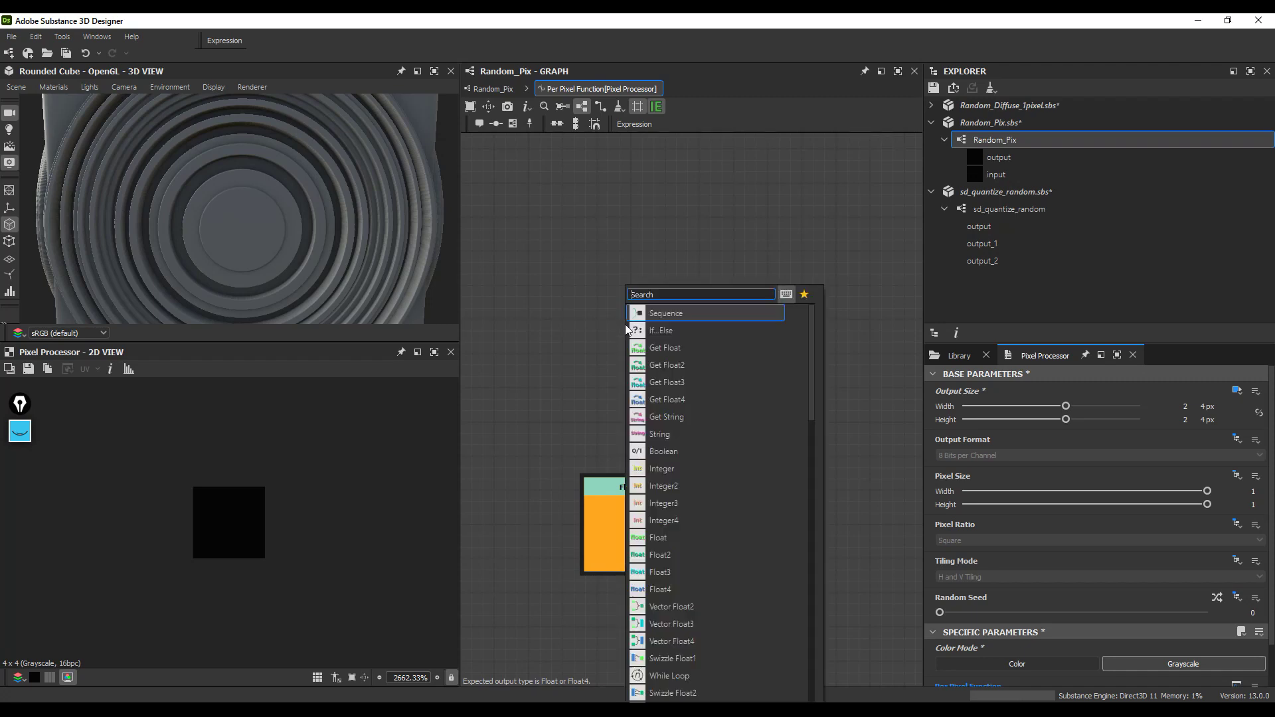
click(671, 539)
drag(632, 344, 634, 311)
double_click(1248, 389)
text(1)
key(Return)
scroll(719, 352, down, 2)
middle_drag(708, 335, 616, 383)
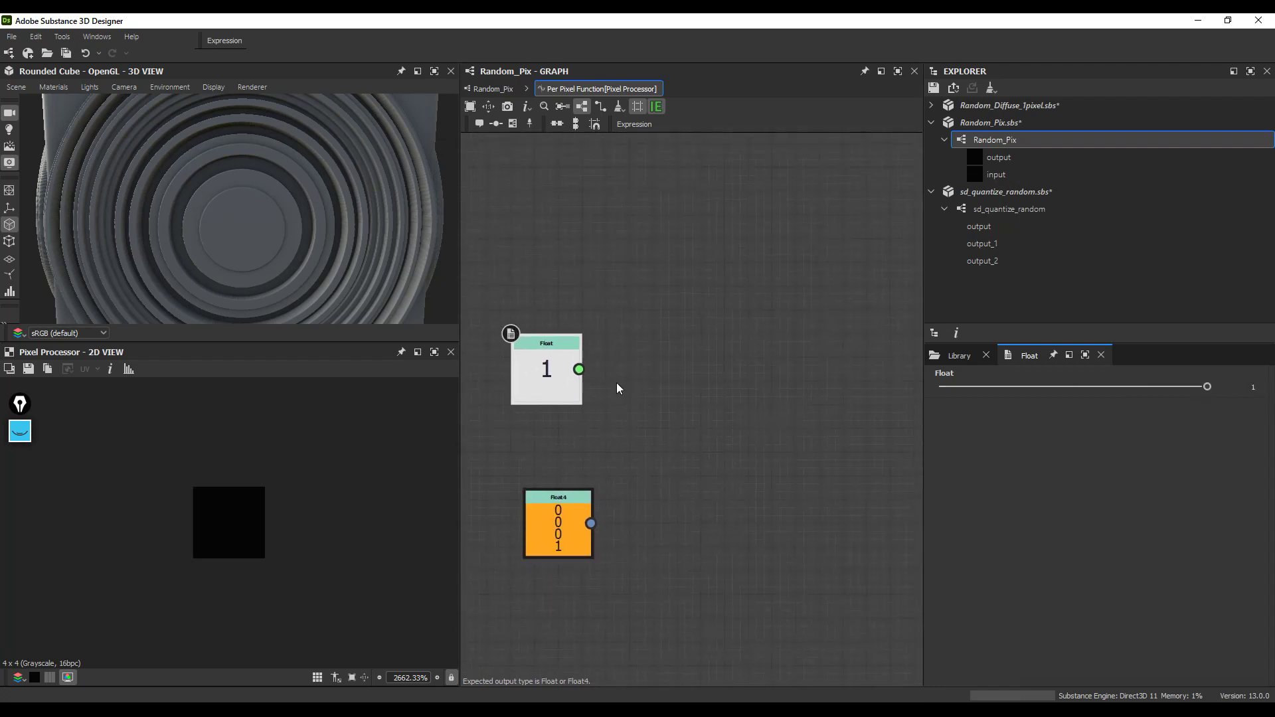
drag(540, 389, 563, 342)
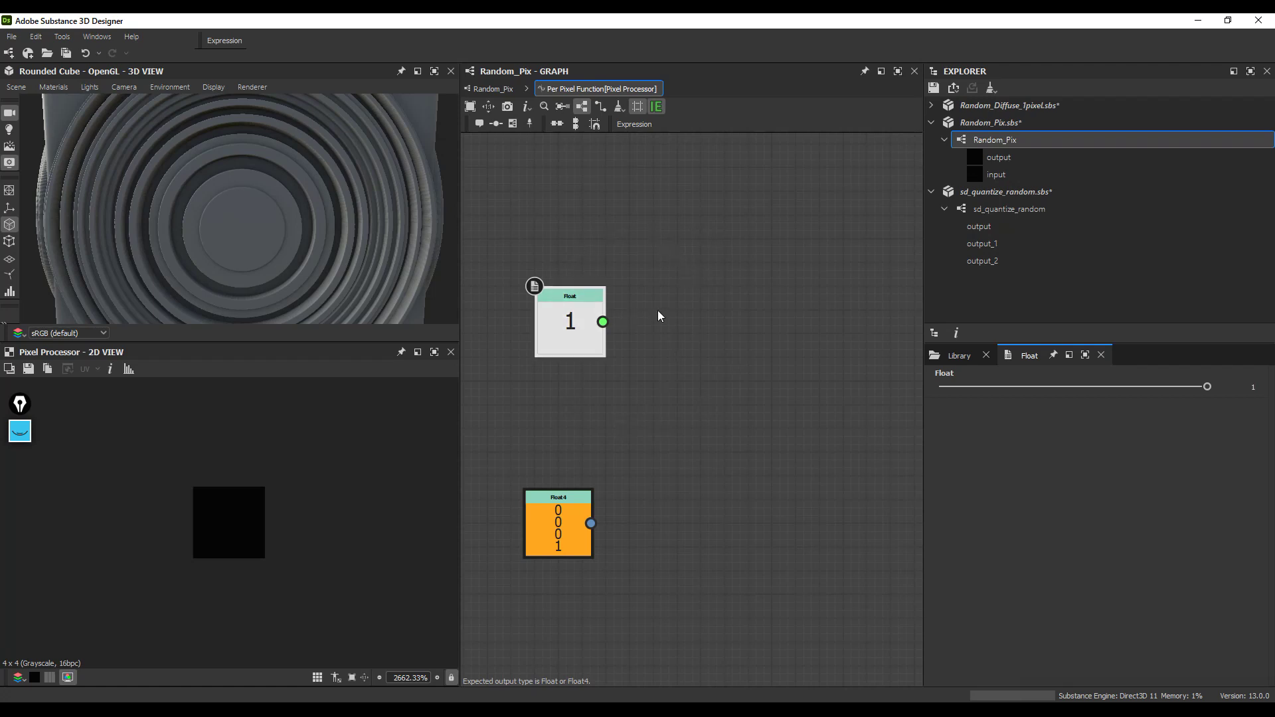
Step: Add a Random node fed by the Float node's output and set it as the function's output node
drag(604, 323, 656, 319)
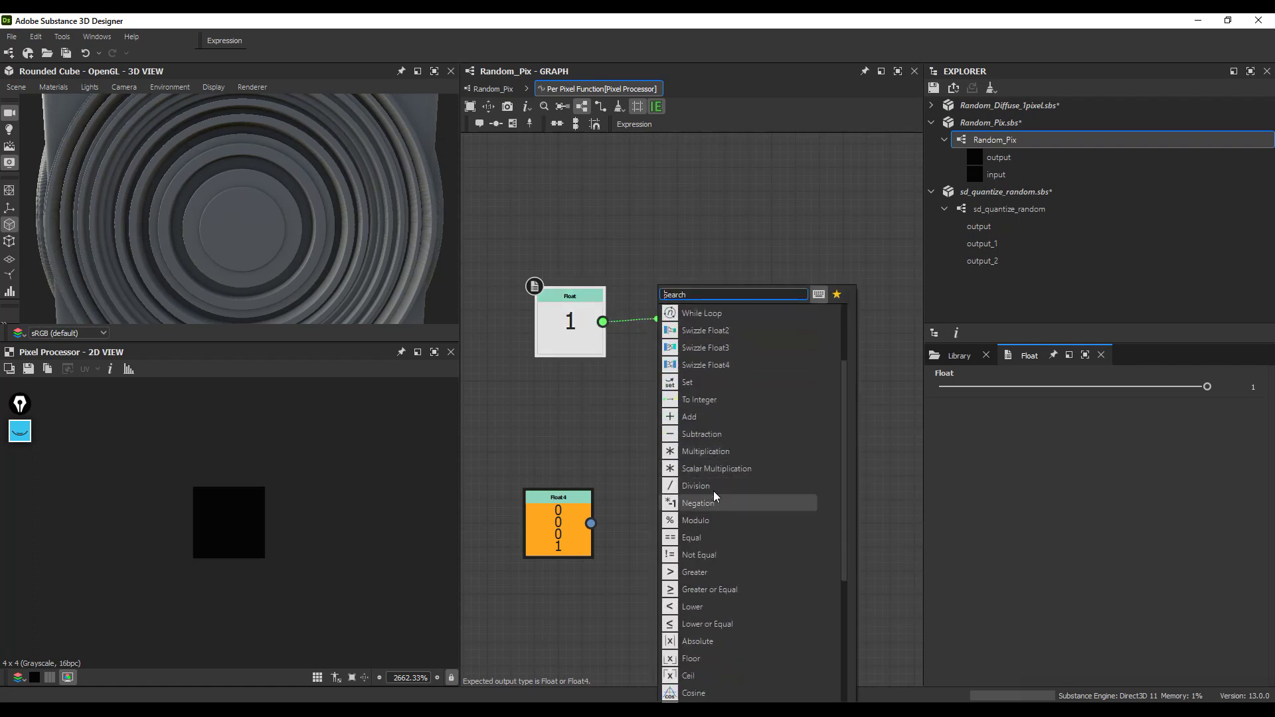
scroll(703, 382, down, 5)
click(696, 607)
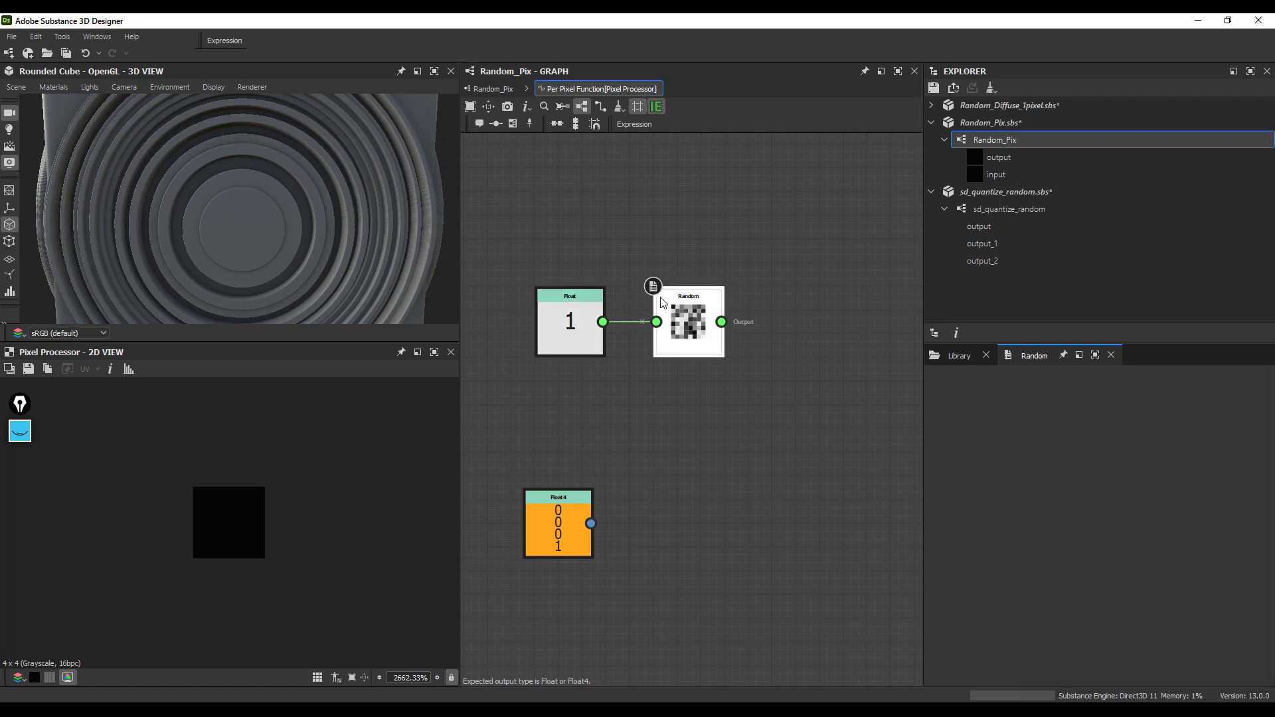
right_click(693, 319)
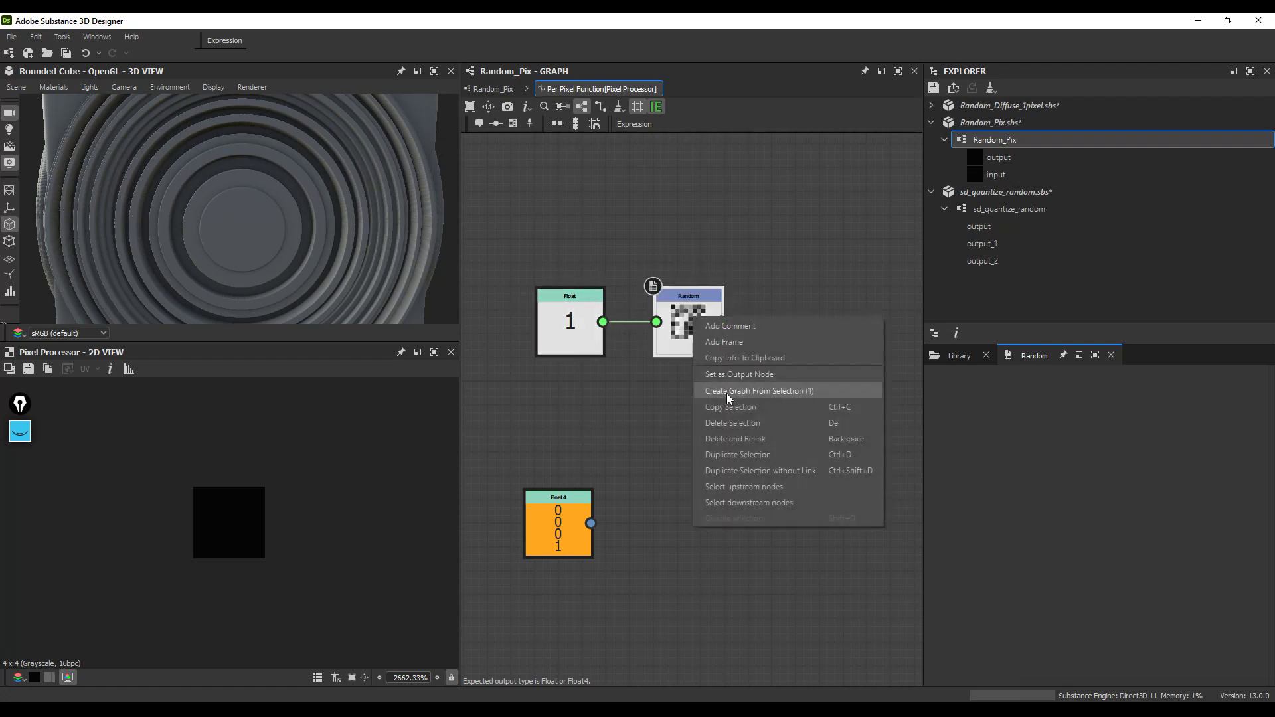
click(734, 375)
scroll(234, 513, up, 3)
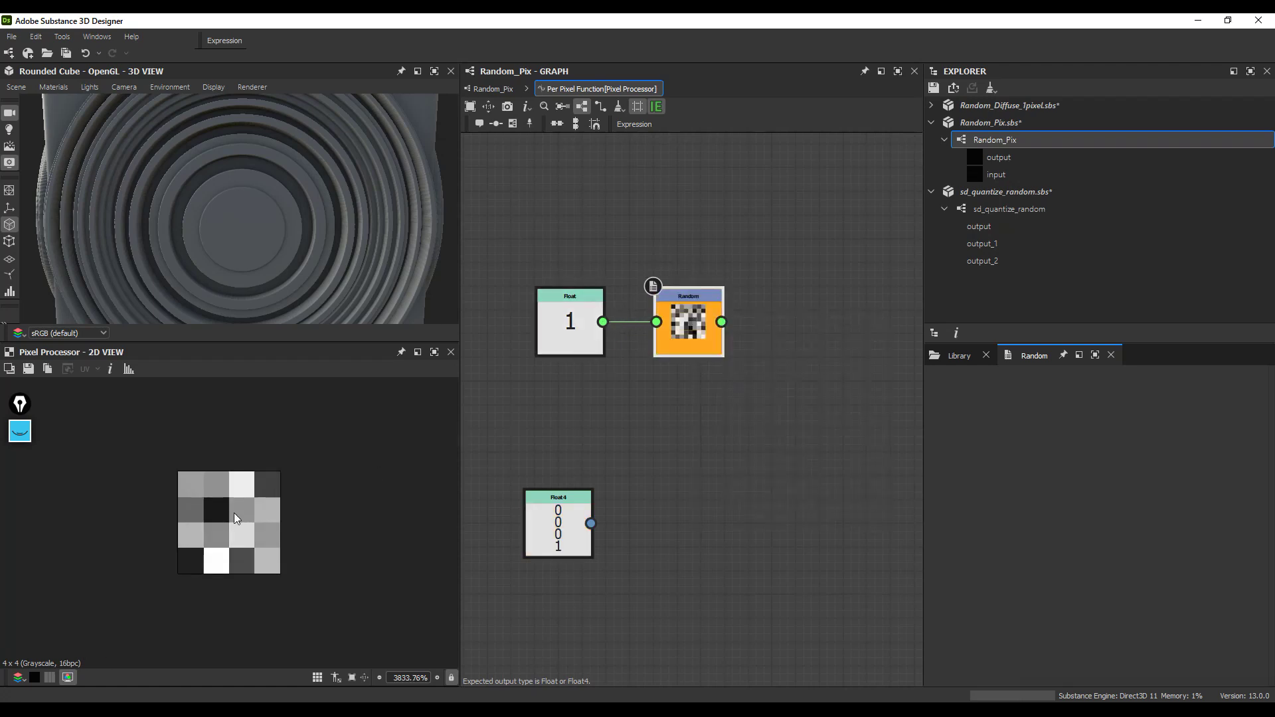
Step: Return to the Random_Pix graph and add a Value Processor node connected to the 4x4 Pixel Processor's output
click(496, 89)
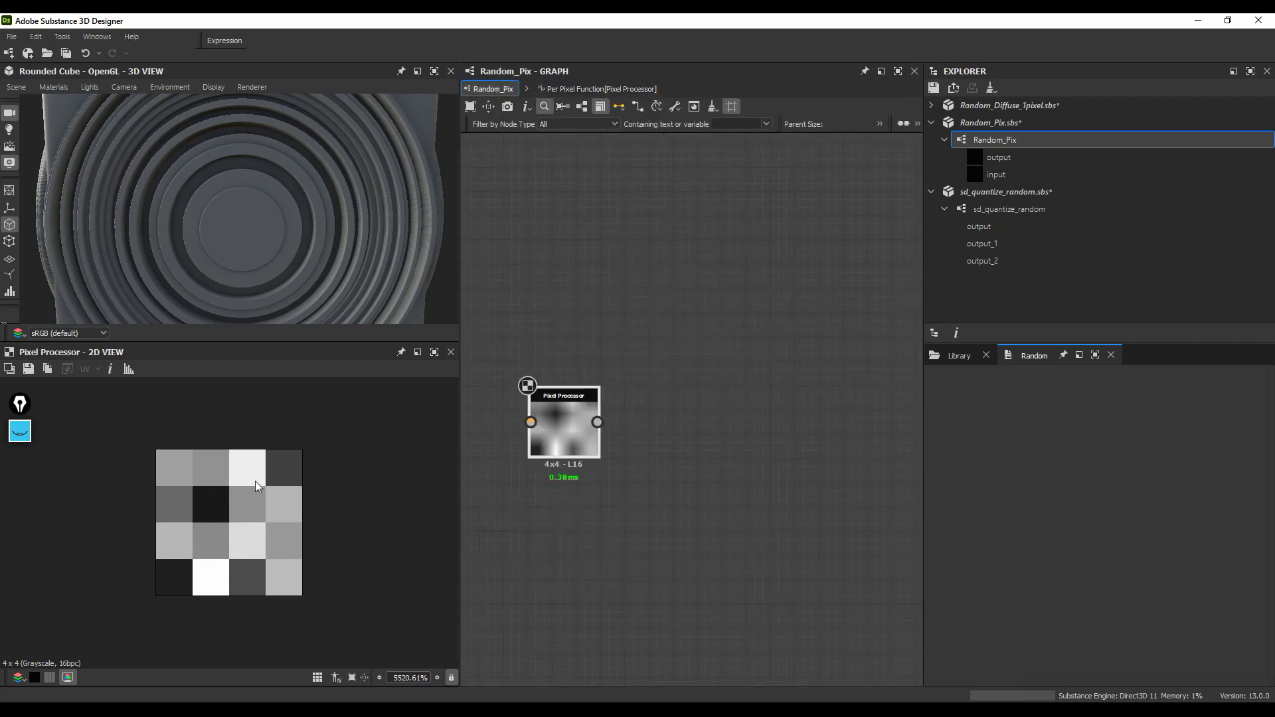
click(567, 419)
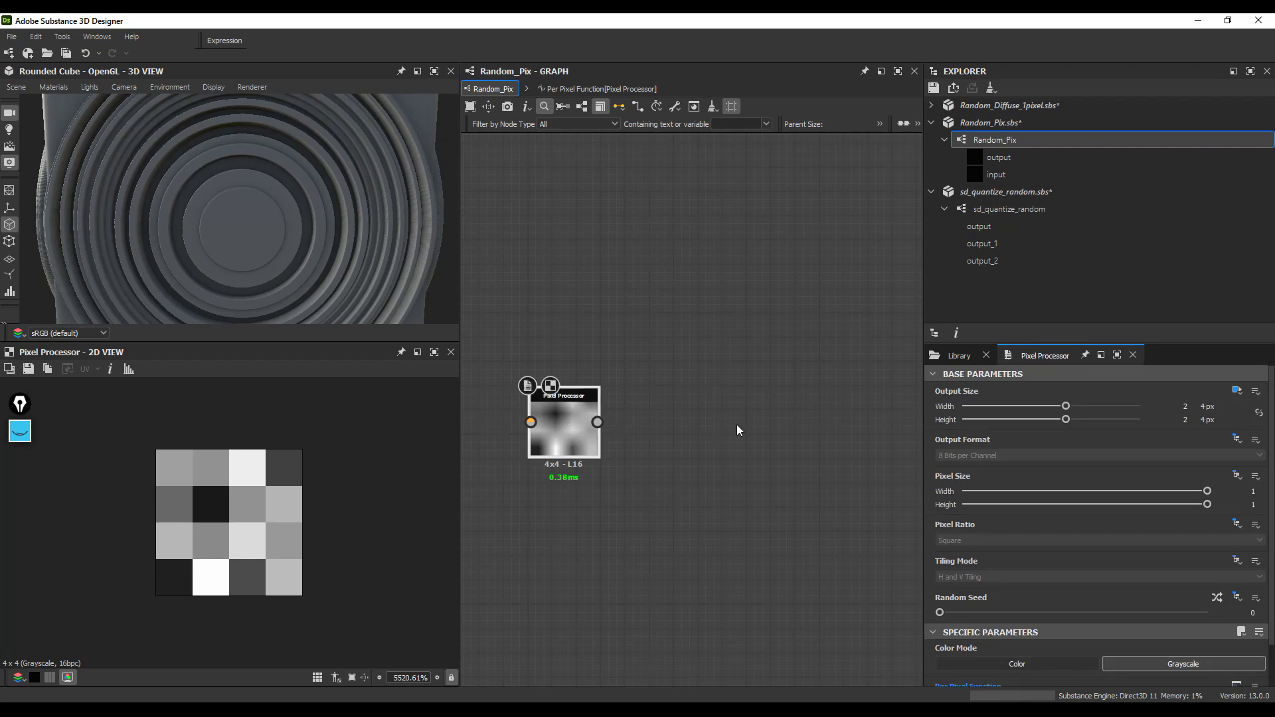
click(627, 408)
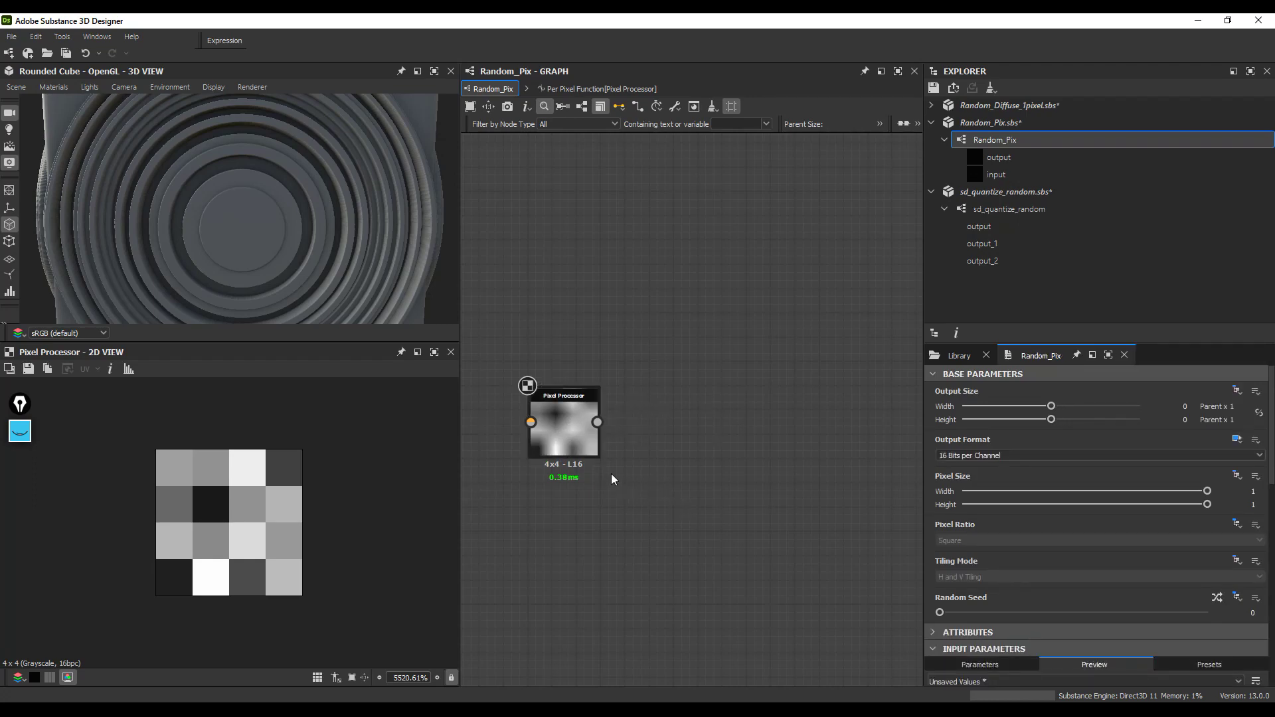
scroll(611, 473, down, 2)
drag(560, 435, 596, 435)
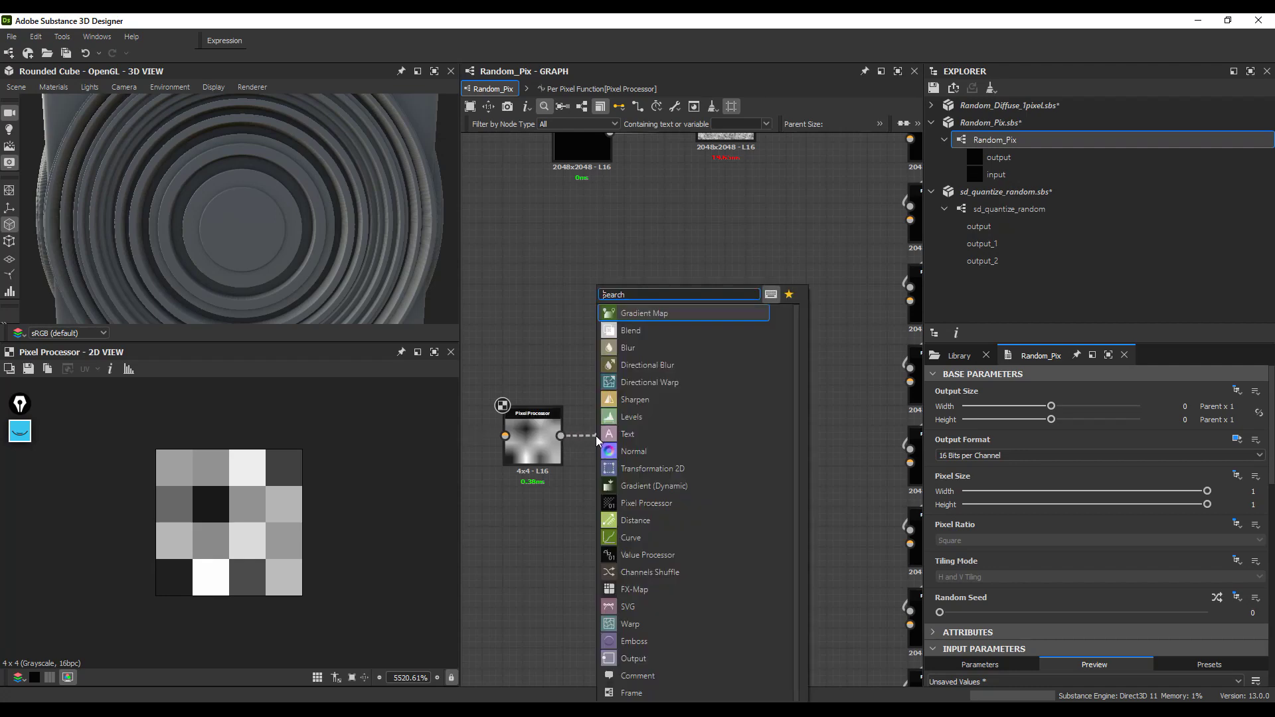
click(654, 556)
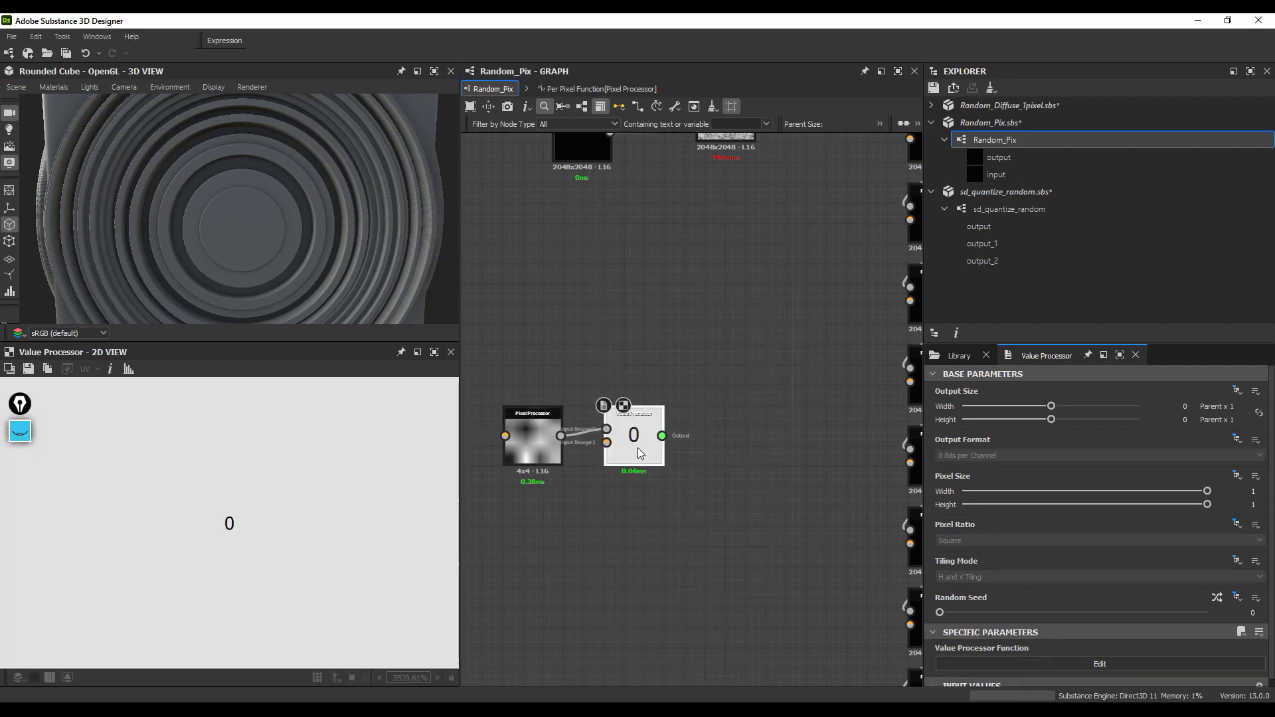
Step: Look into the Value Processor's function, return to the Random_Pix graph and display the Pixel Processor in the 2D view
click(1005, 664)
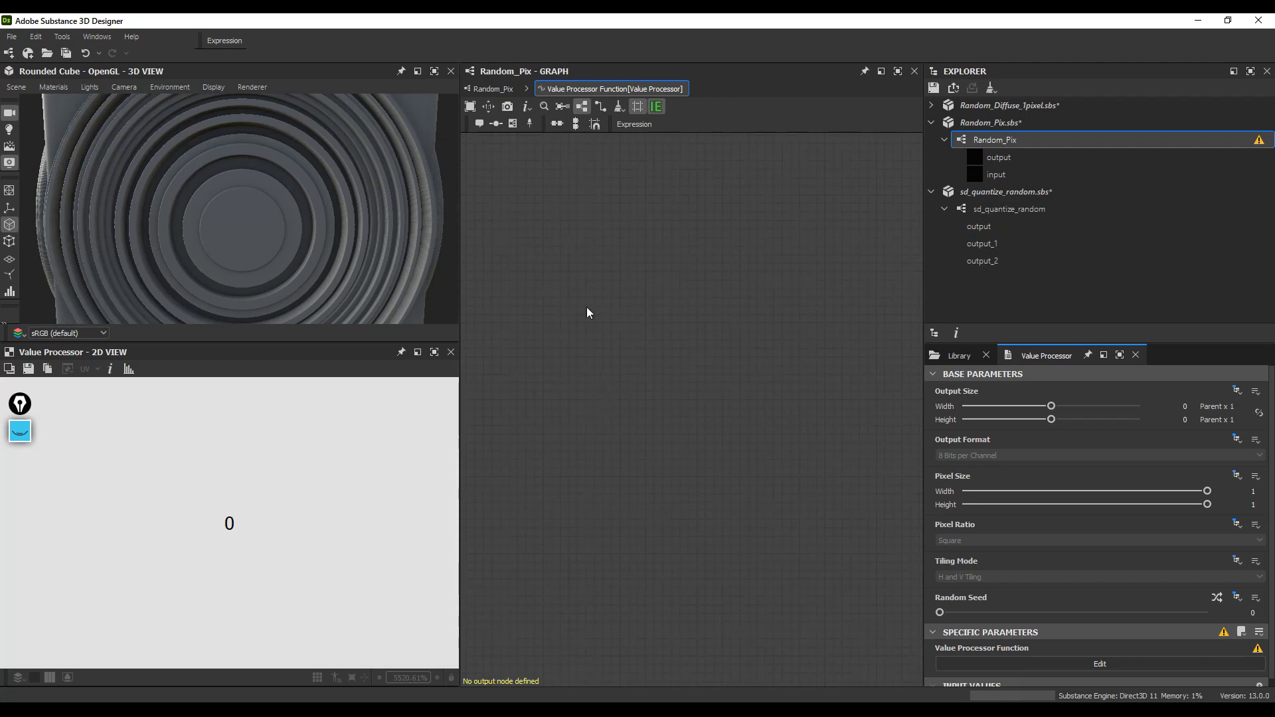
click(490, 89)
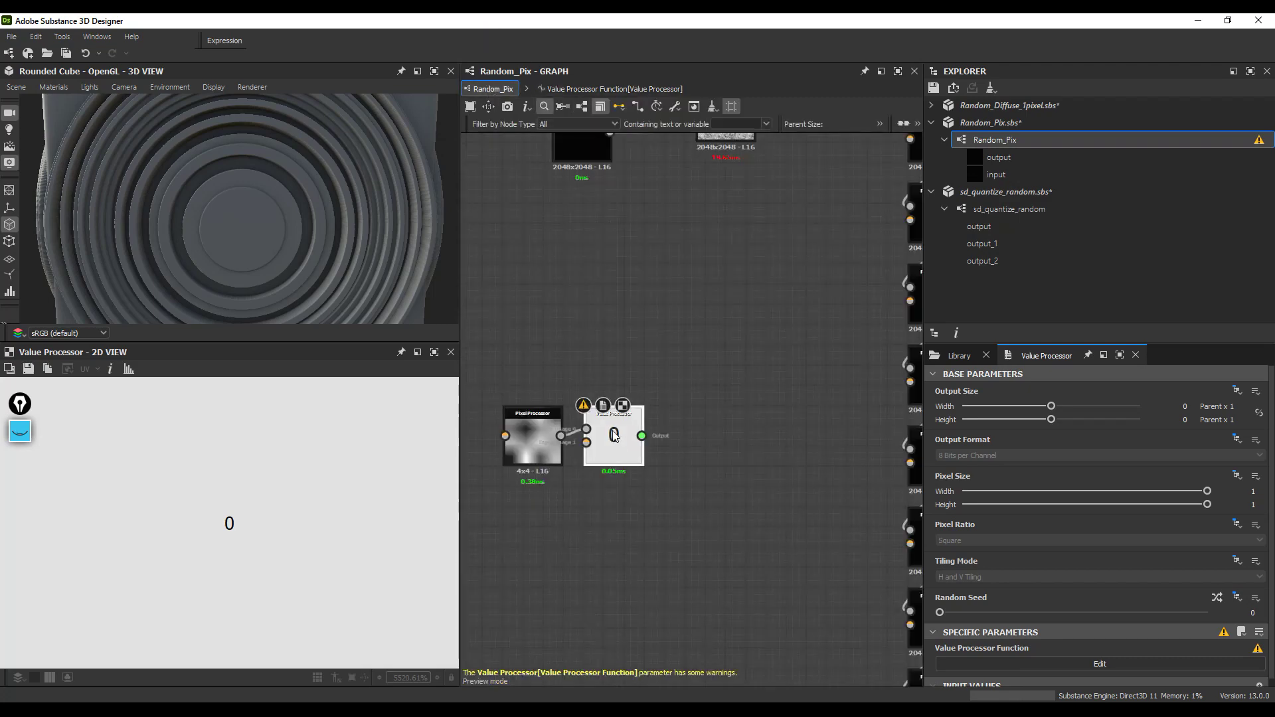
click(529, 441)
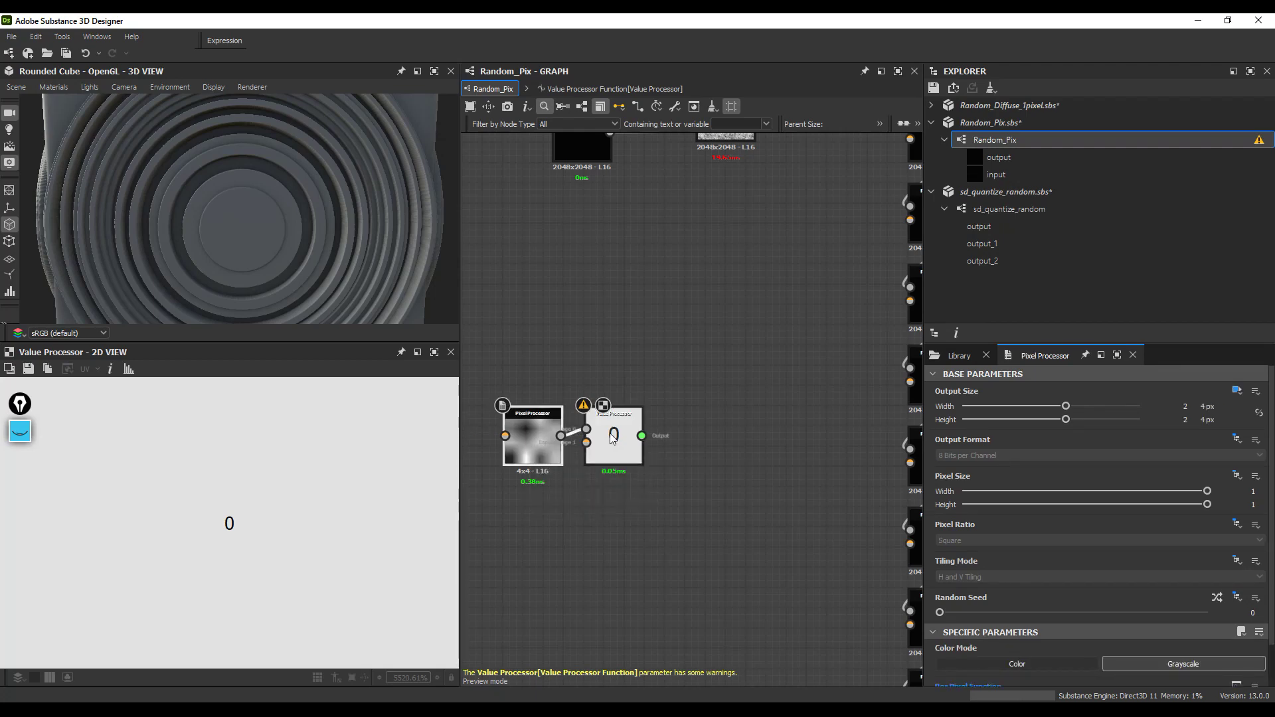
double_click(540, 429)
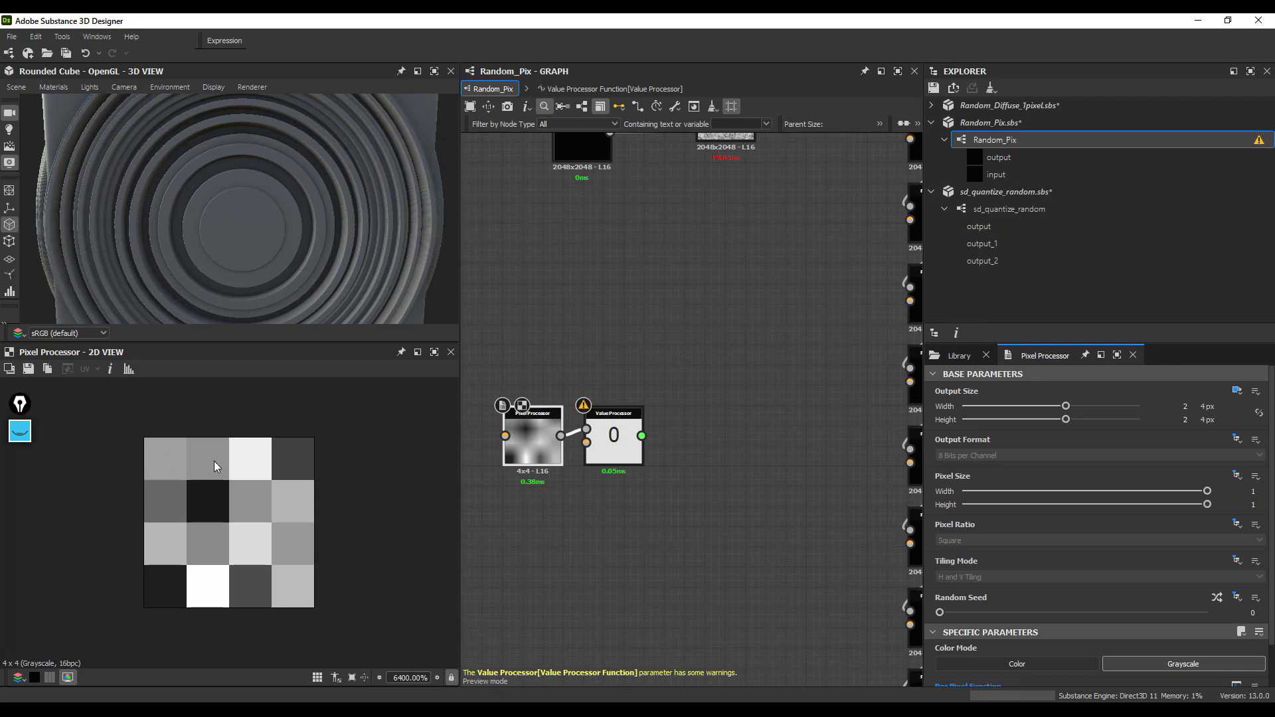
Step: Inspect the pixel coordinates of the 4x4 Pixel Processor image and open the Value Processor's function for editing
click(110, 369)
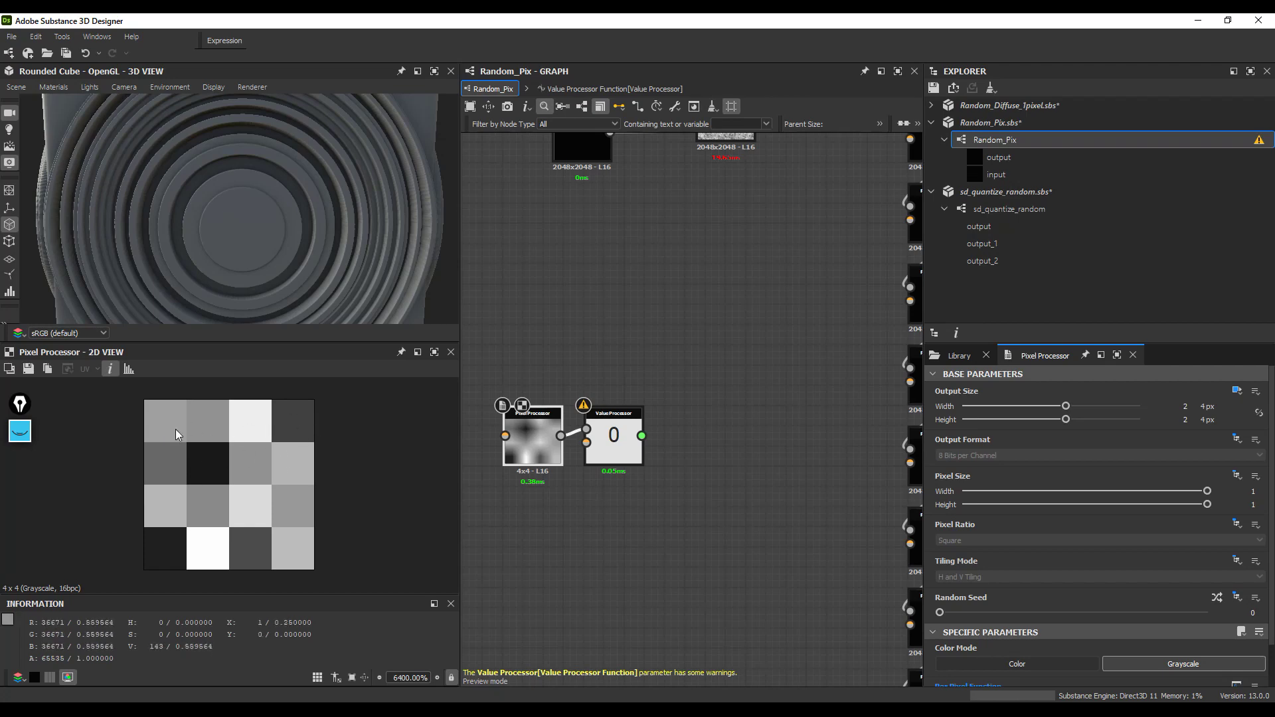
click(451, 604)
click(612, 452)
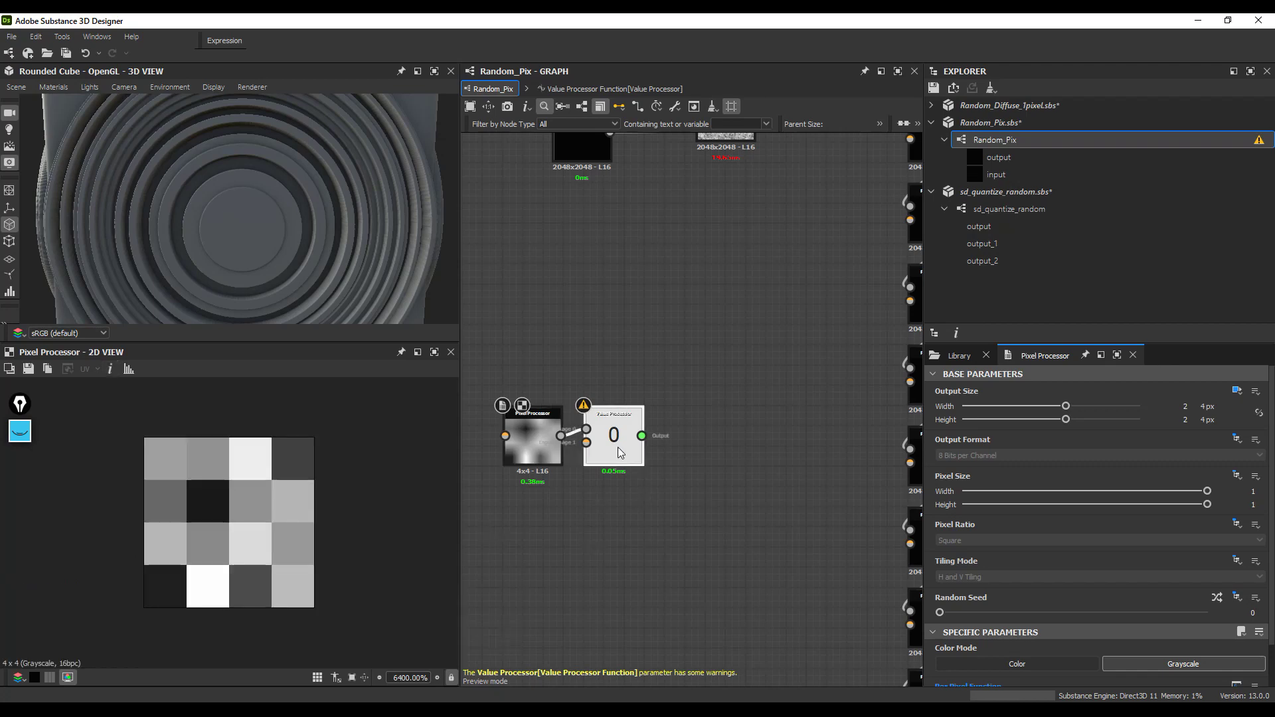
click(1070, 664)
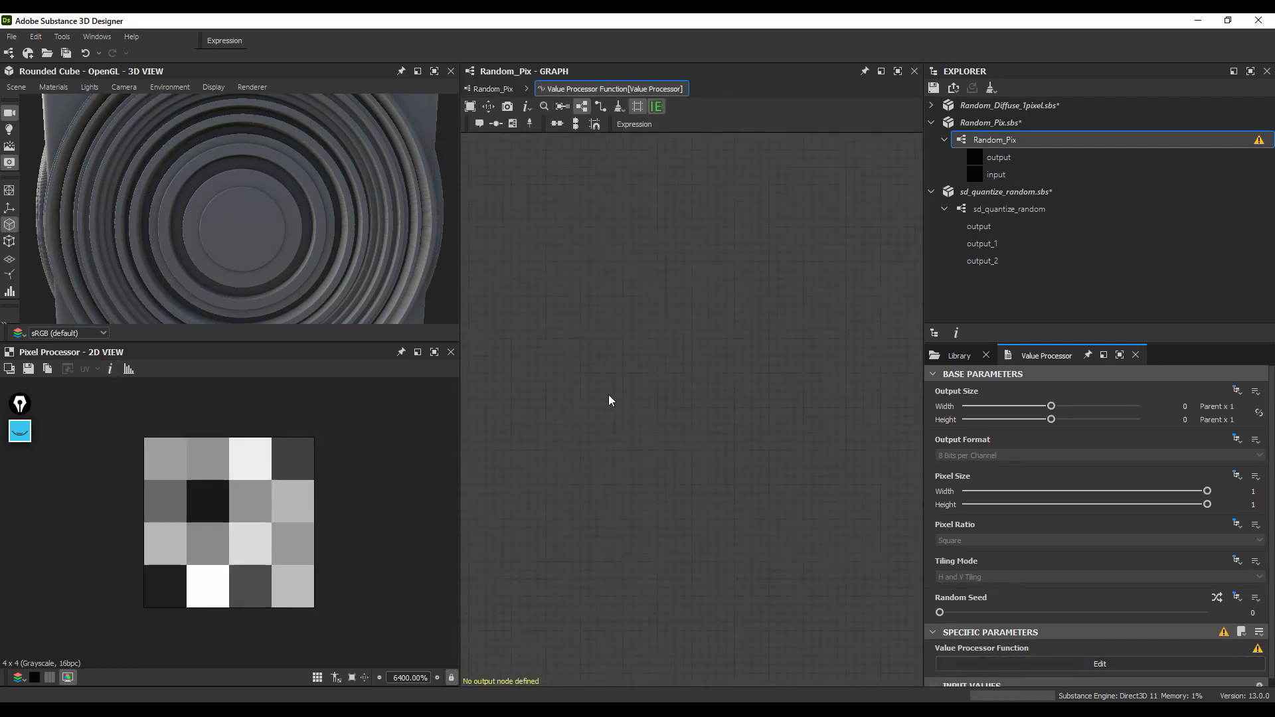
Step: Add a Float constant to the empty Value Processor function and set it to 1
key(space)
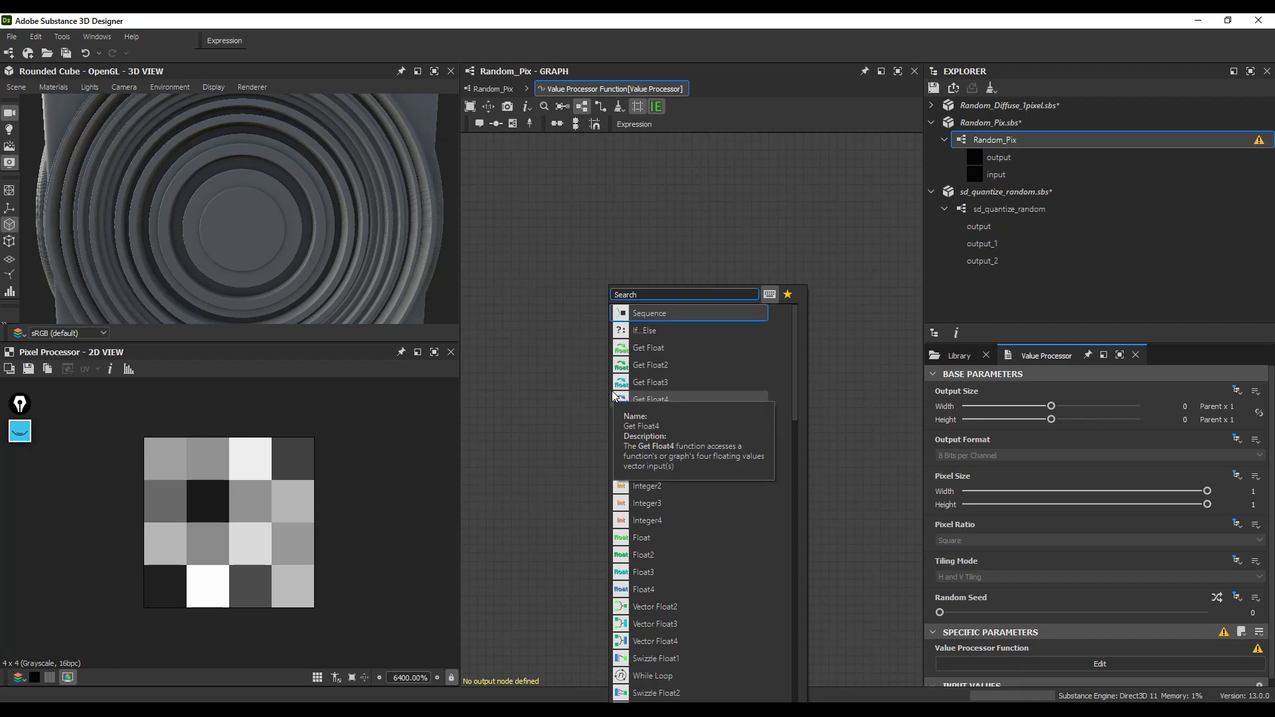
click(312, 427)
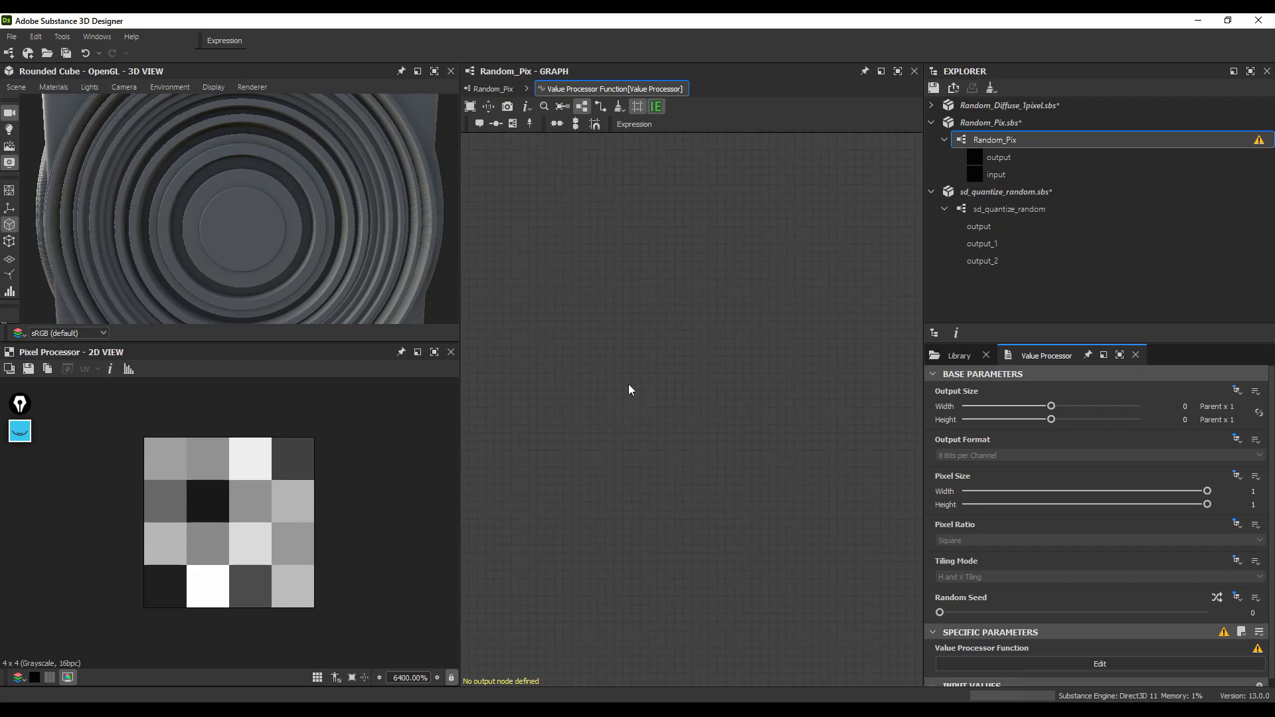
key(space)
click(691, 548)
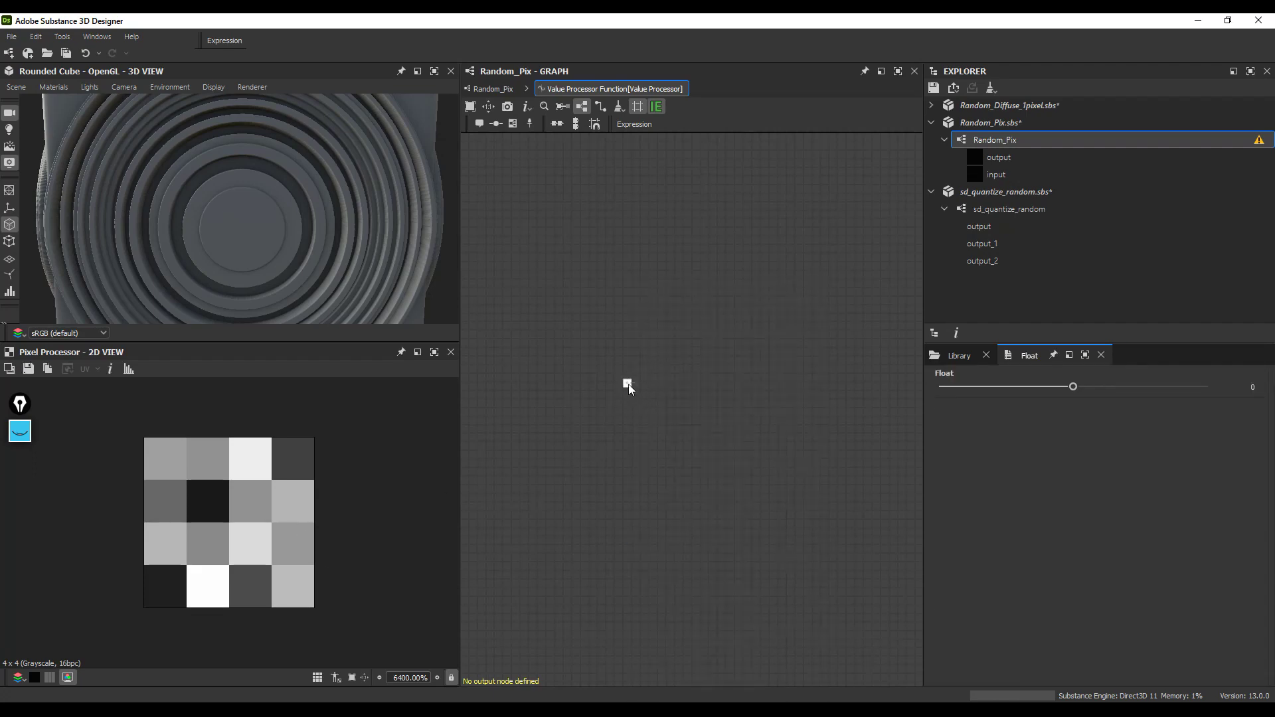
scroll(628, 384, up, 5)
middle_drag(636, 529, 640, 377)
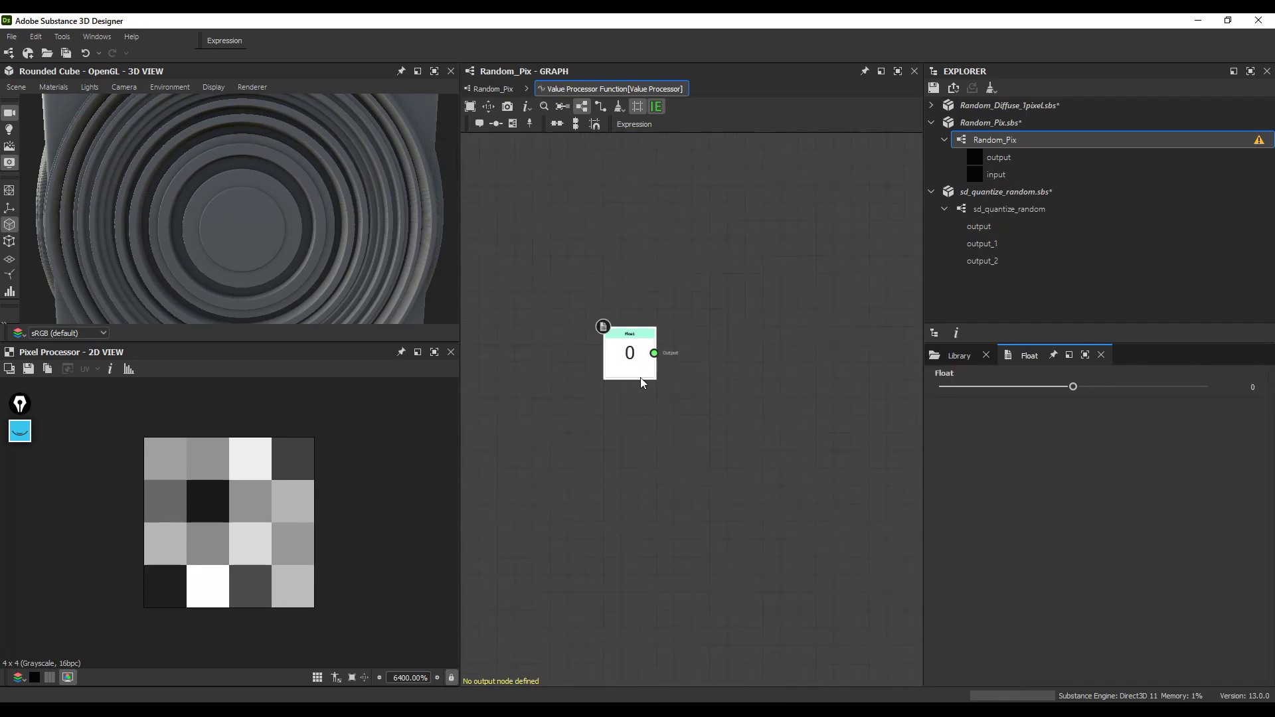
click(1251, 387)
text(1)
key(Return)
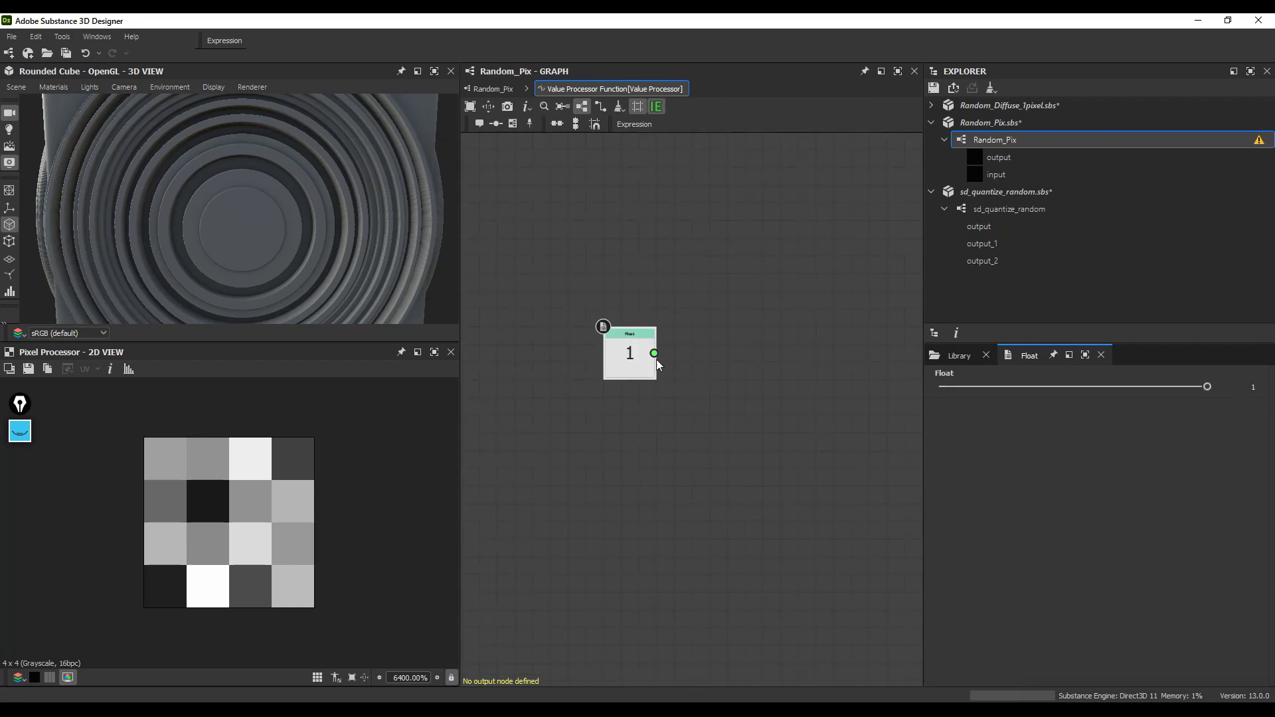
Step: Feed the Float 1 into a new Division node and connect a second Float set to 4 as the divisor
drag(654, 354, 717, 398)
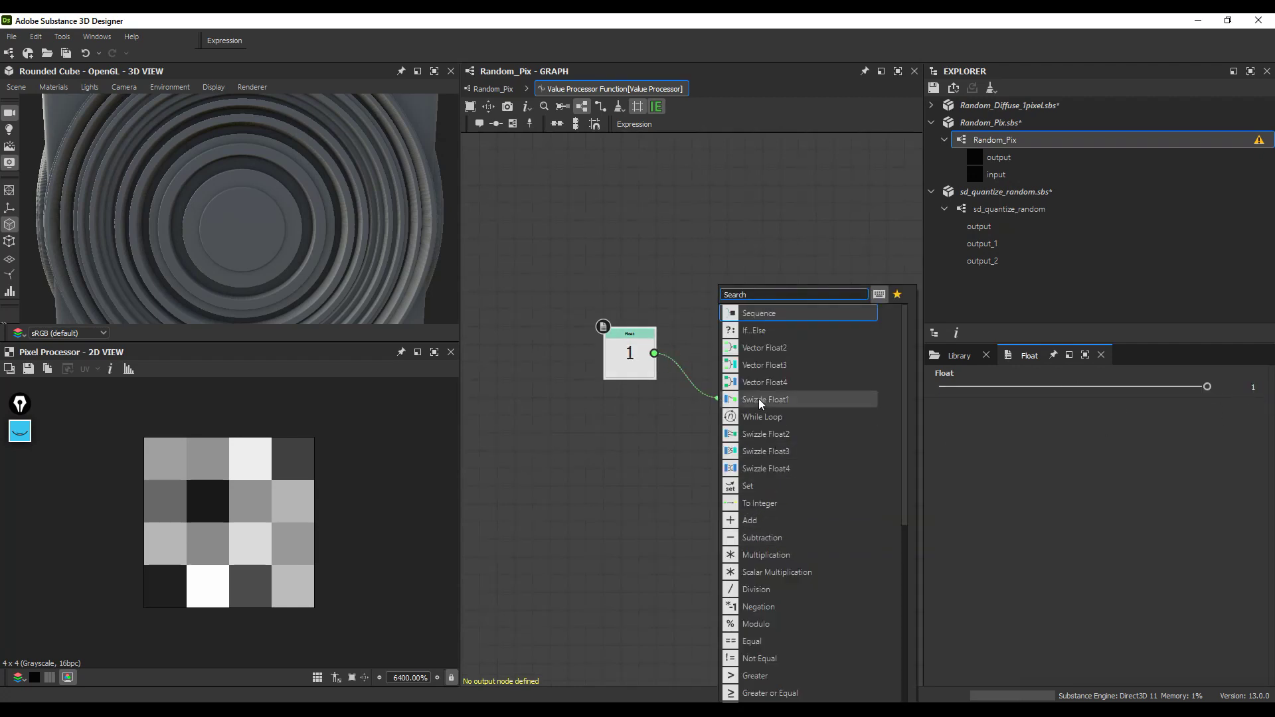
click(767, 587)
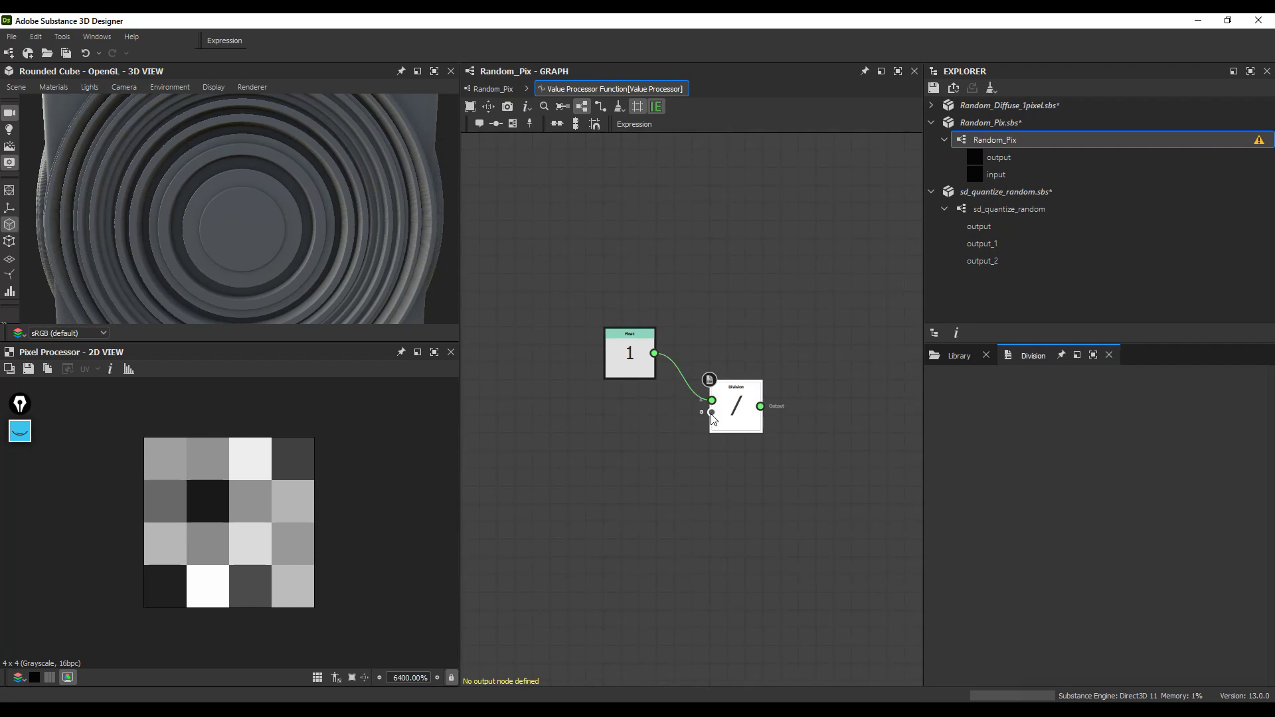
drag(711, 412, 654, 449)
click(674, 364)
click(1252, 387)
text(4)
key(Return)
Step: Enclose the two Float nodes and the Division node in a frame titled "ширина 1 пикселя"
click(724, 427)
key(space)
text(fr)
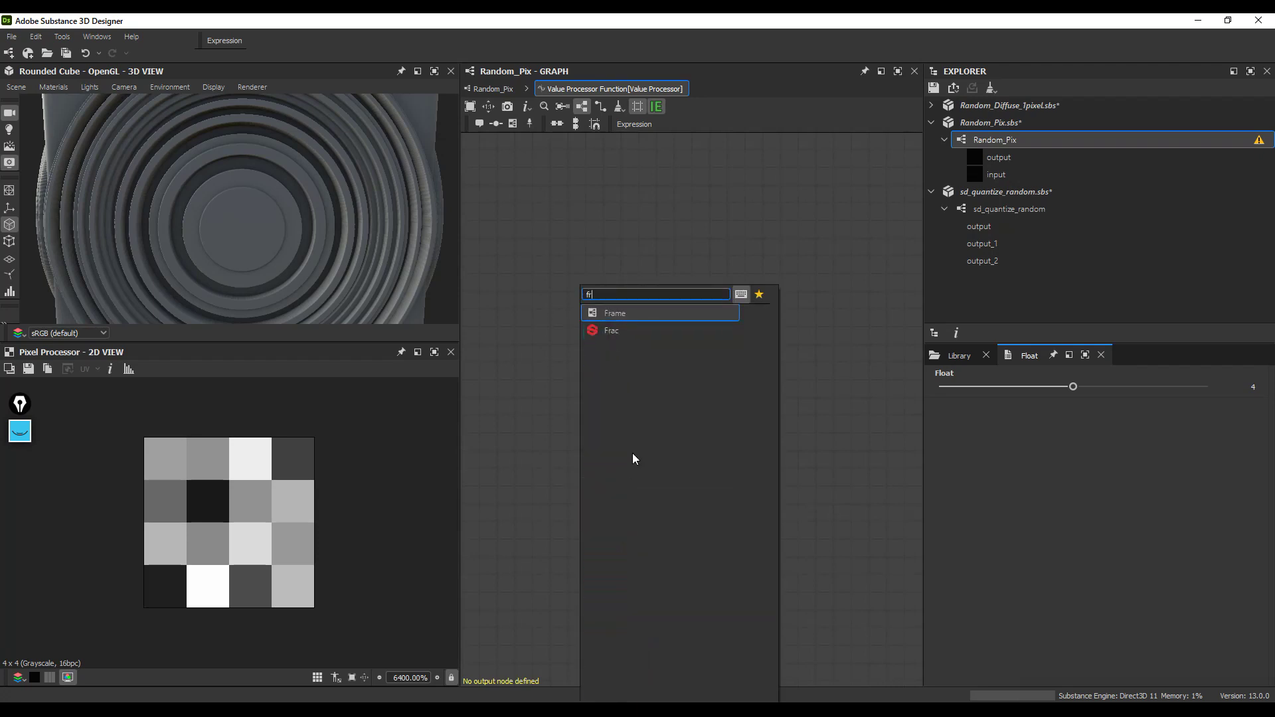
click(621, 313)
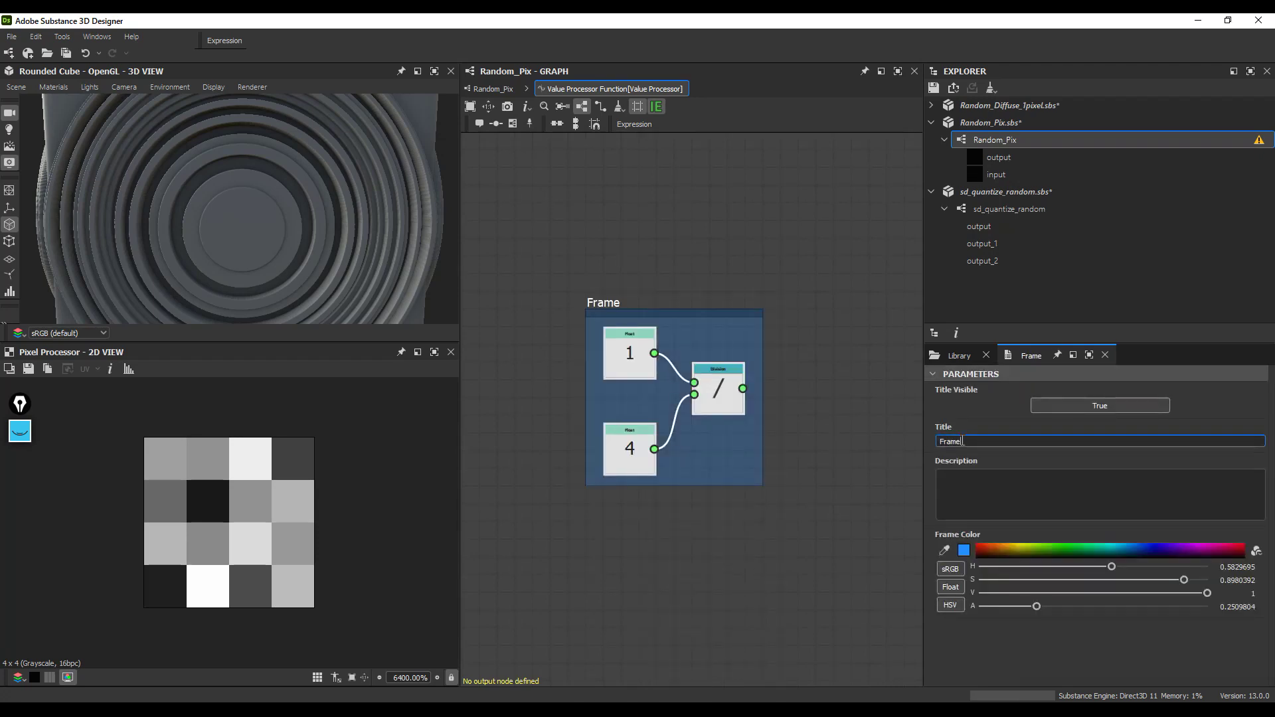
text(ширина 1 пикселя)
key(Return)
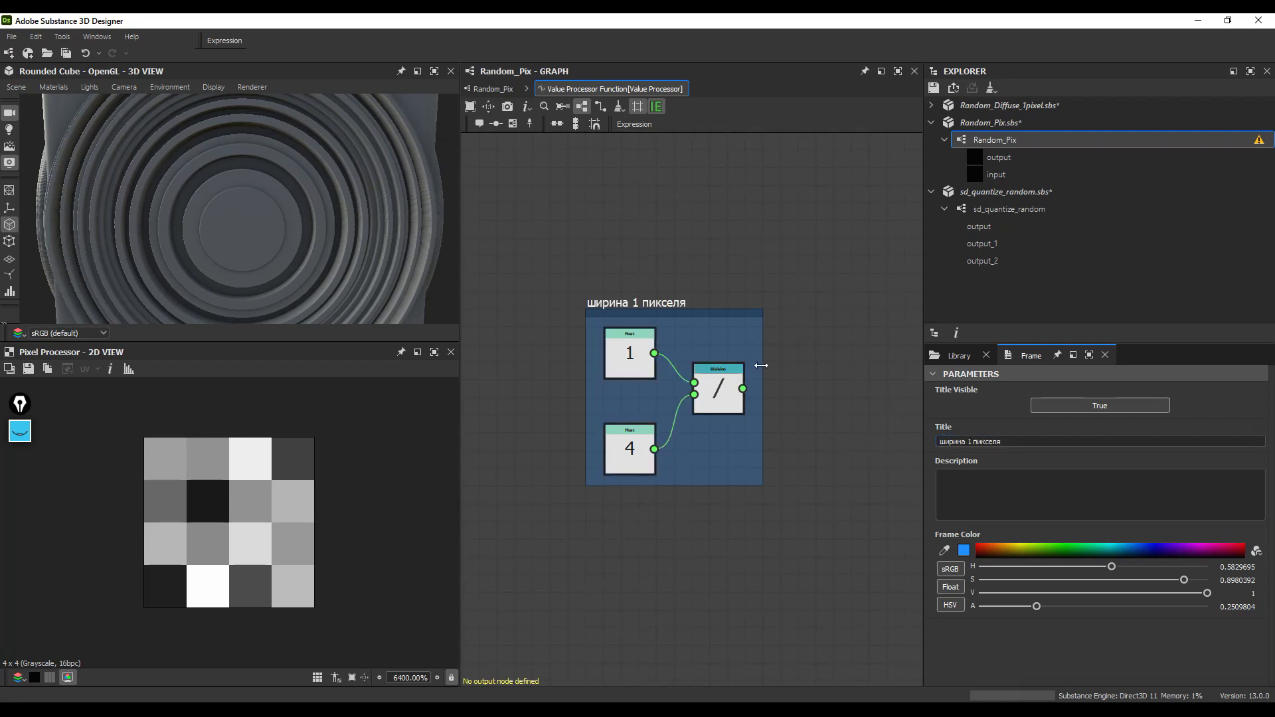
scroll(772, 402, down, 4)
middle_drag(692, 411, 670, 401)
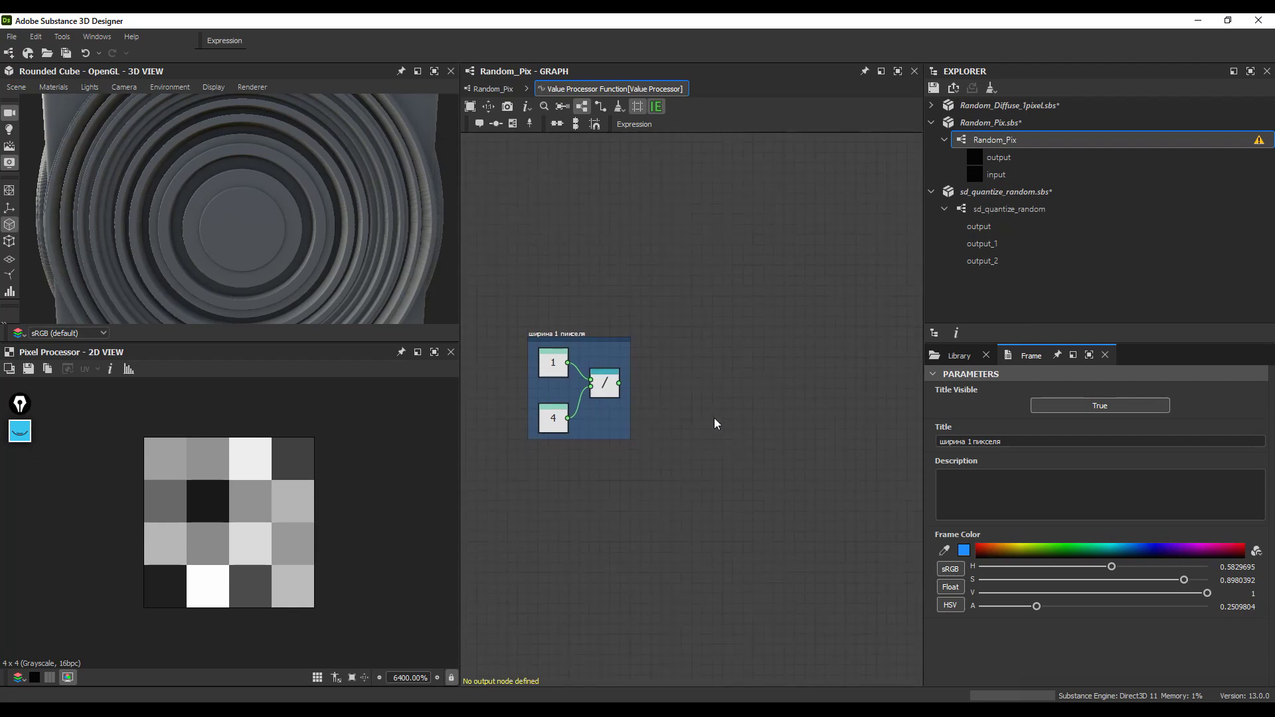
middle_drag(685, 460, 661, 450)
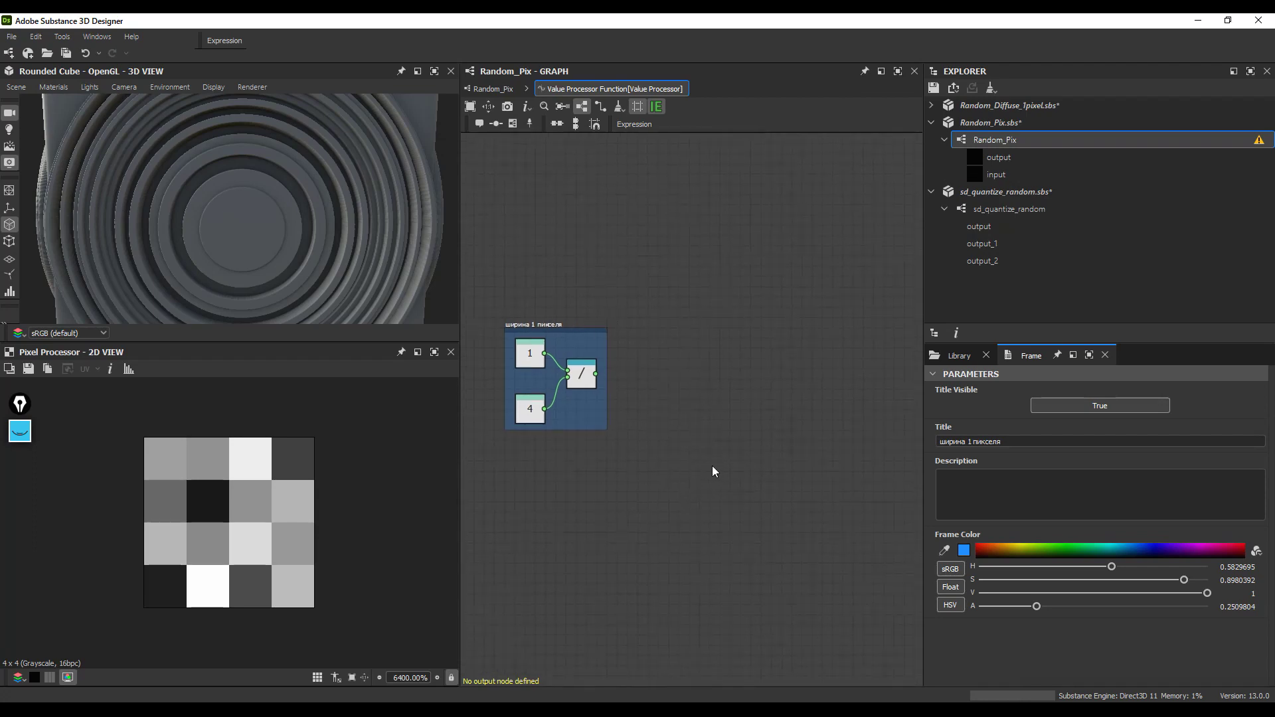
key(space)
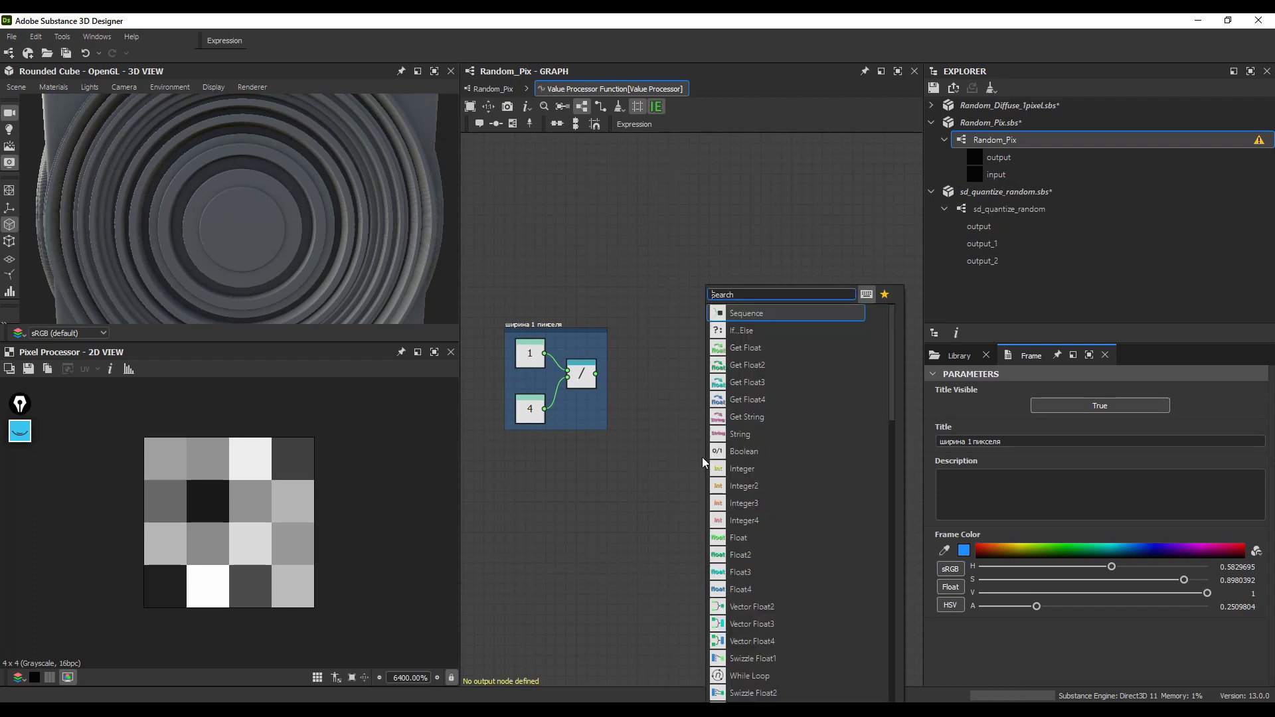
click(749, 369)
scroll(753, 428, up, 1)
key(Delete)
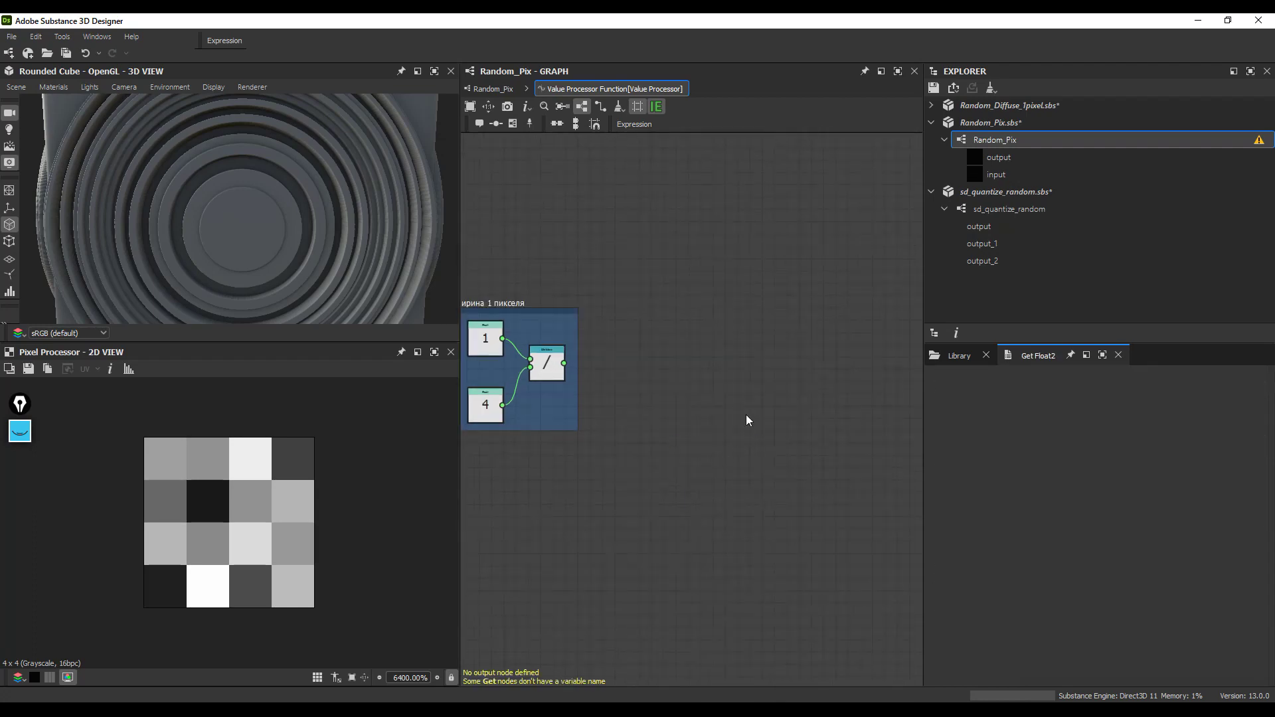
Step: Add a Vector Float2 node to the right of the pixel-width frame
key(space)
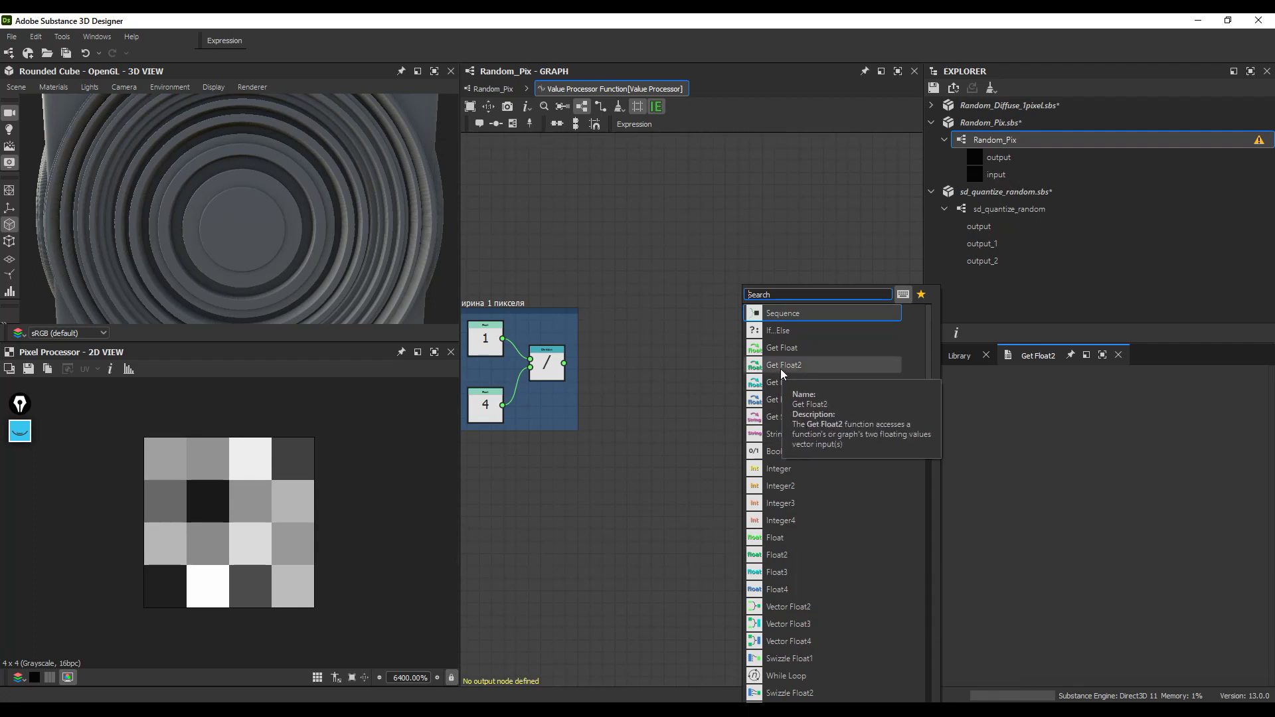
click(779, 609)
scroll(745, 422, up, 2)
scroll(745, 422, down, 3)
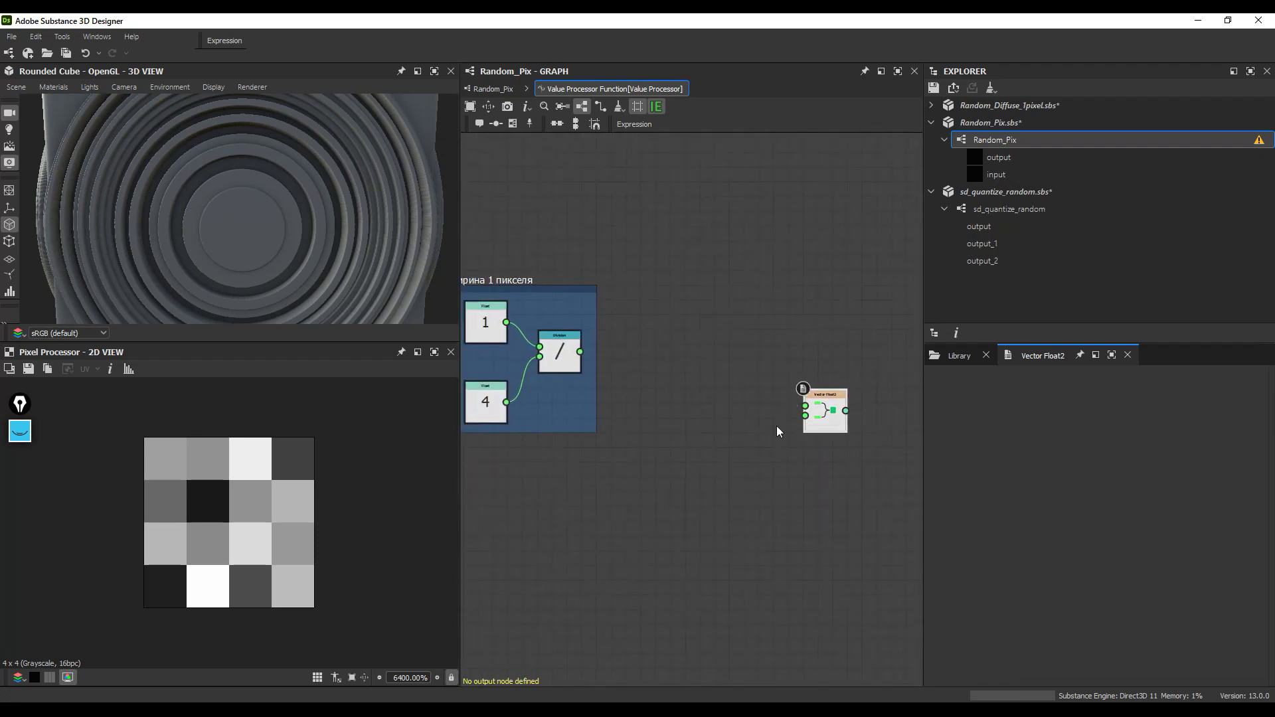
scroll(781, 430, down, 2)
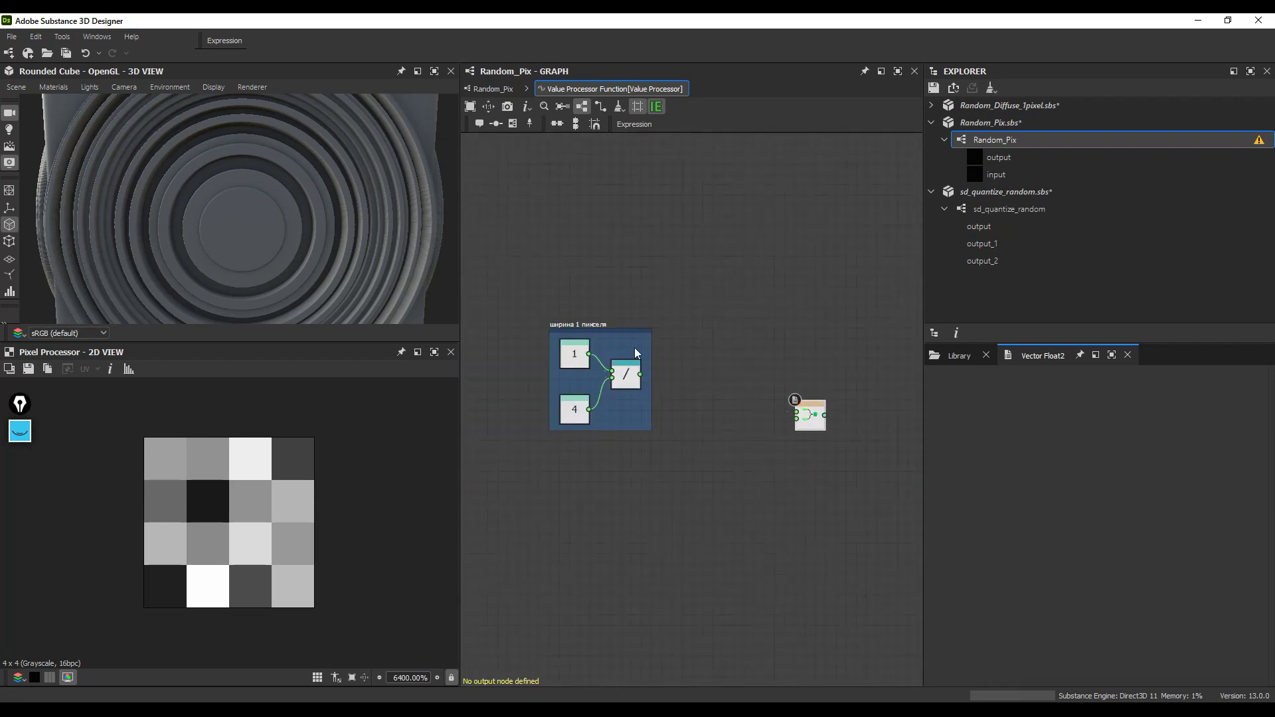
Step: Connect the Division output to a new Multiplication node and attach a new Float constant to its second input
middle_drag(672, 373, 650, 380)
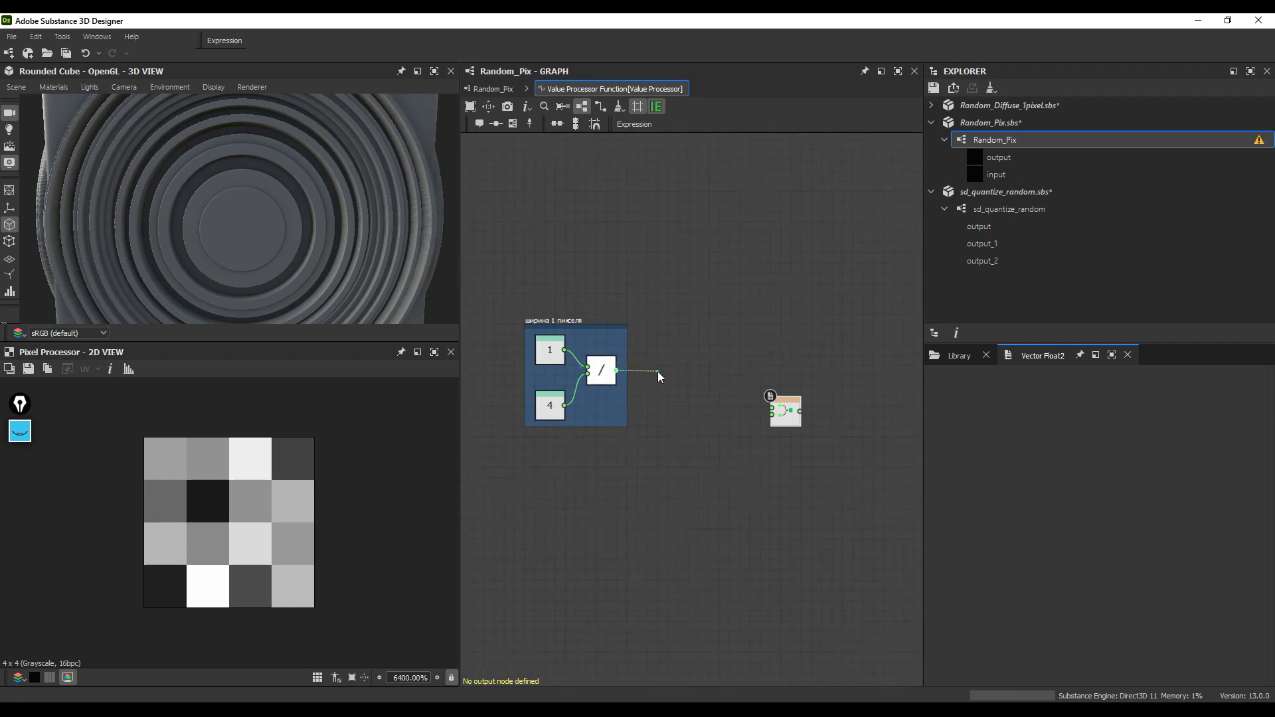
drag(657, 376, 656, 373)
click(637, 310)
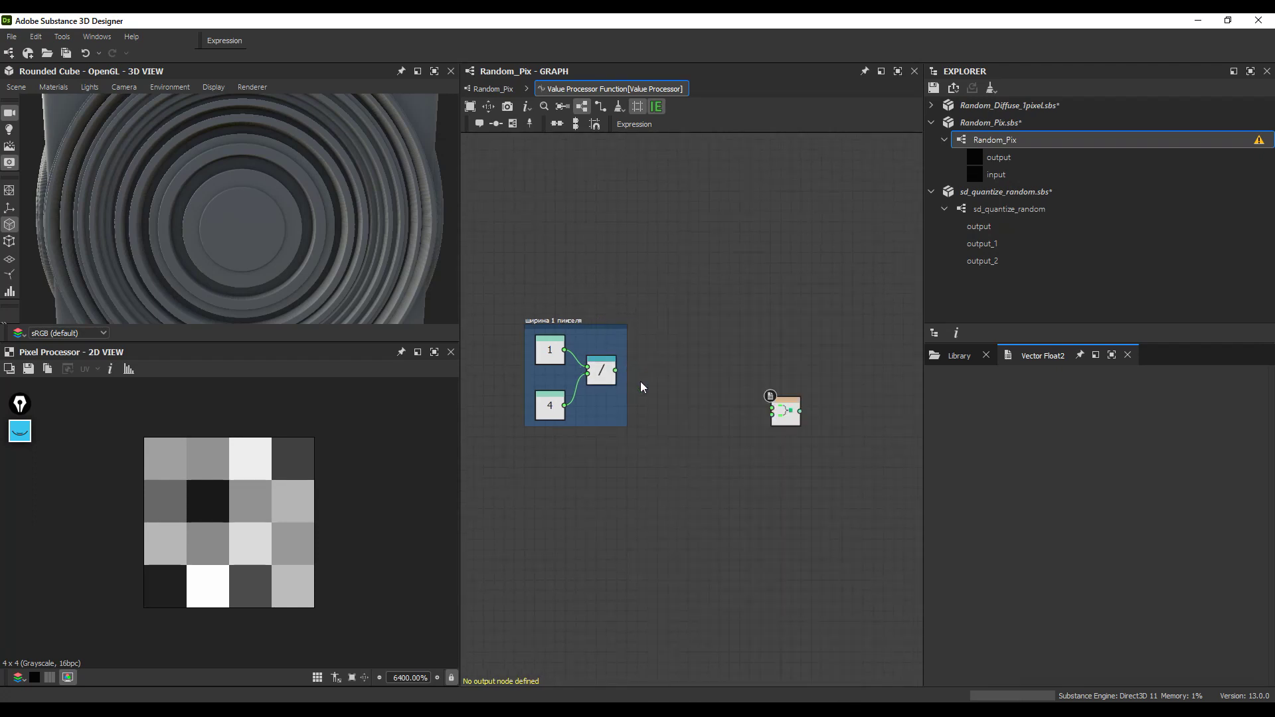
drag(679, 370, 677, 372)
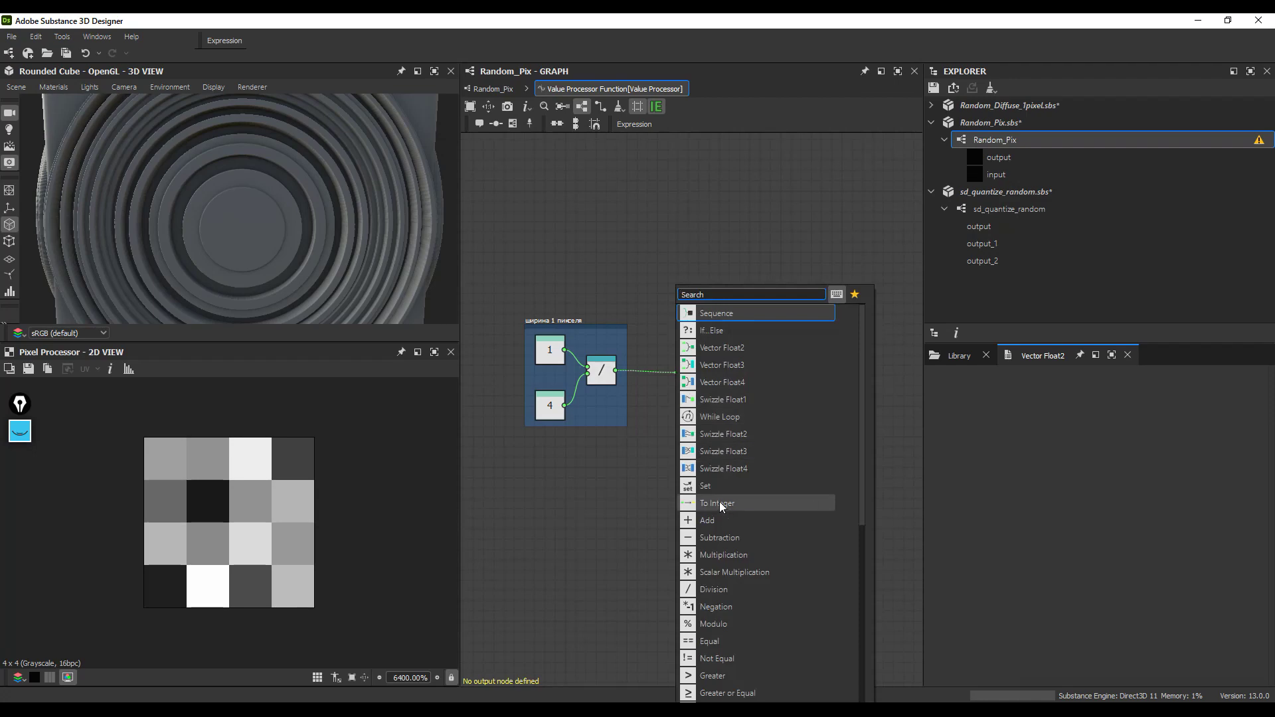
click(721, 545)
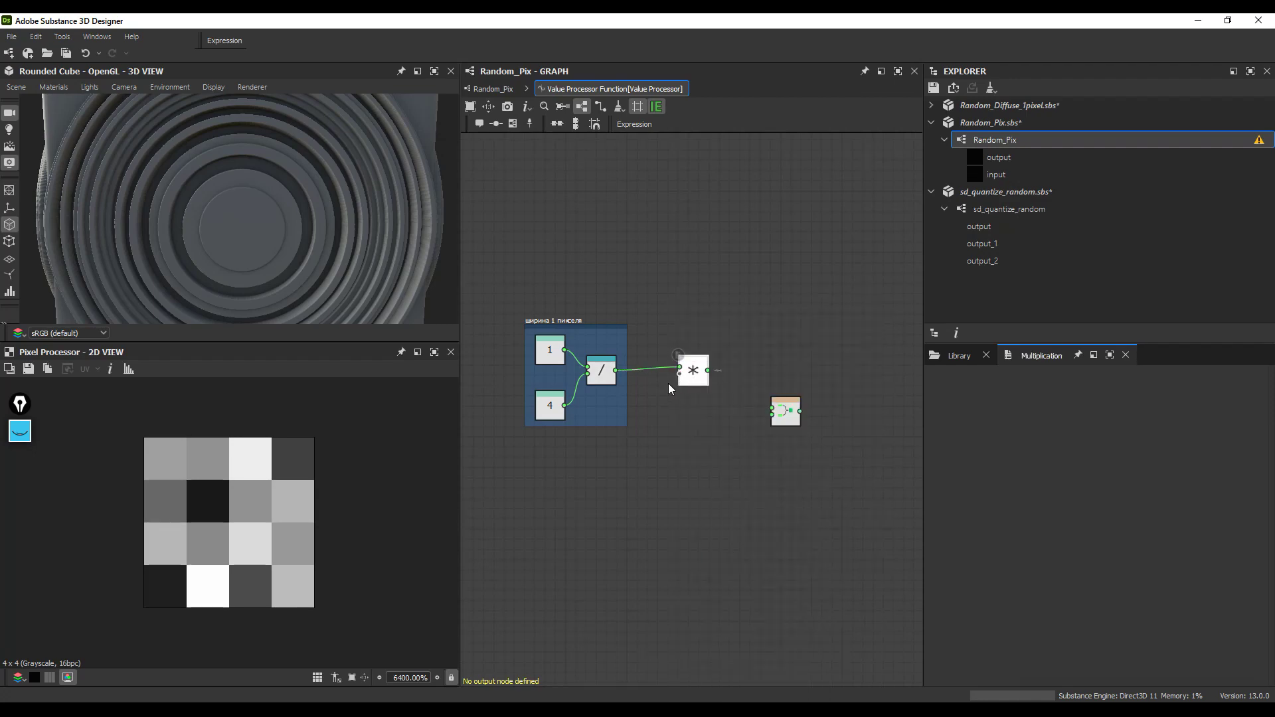
drag(680, 374, 666, 281)
click(688, 367)
Step: Put a frame around the new Float constant above the pixel-width group and title it "X"
text(ак)
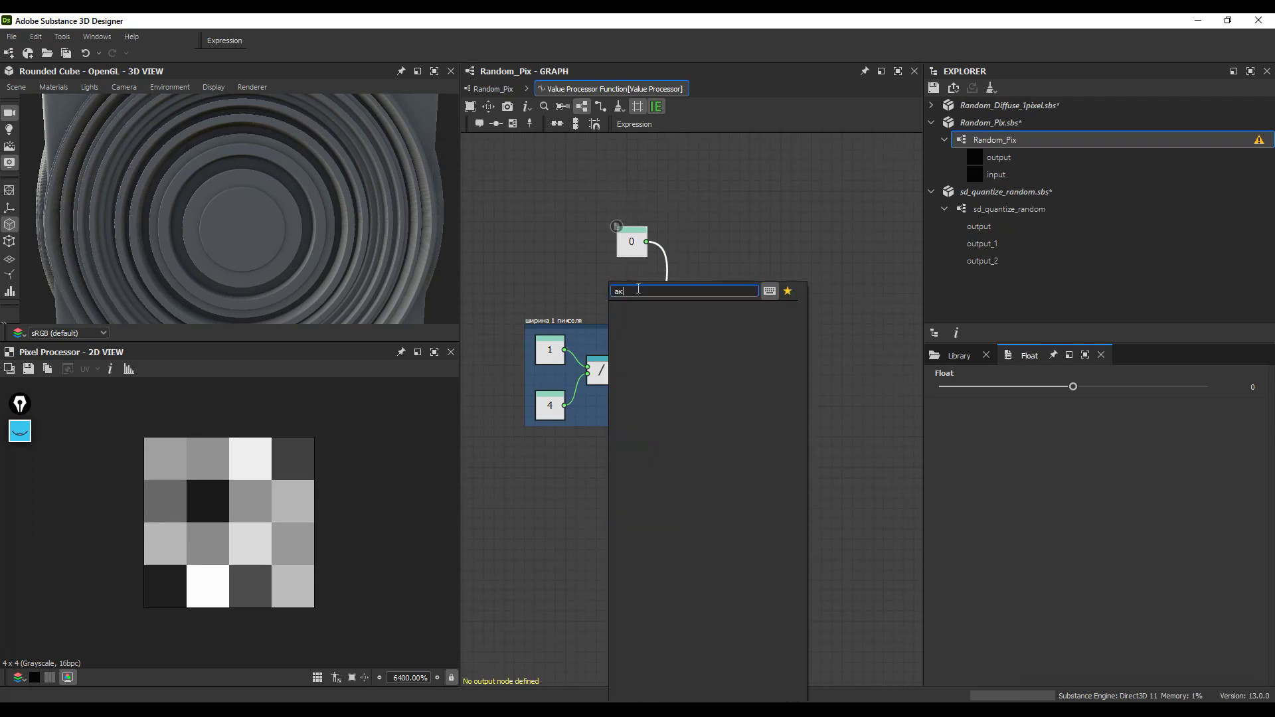
text(fr)
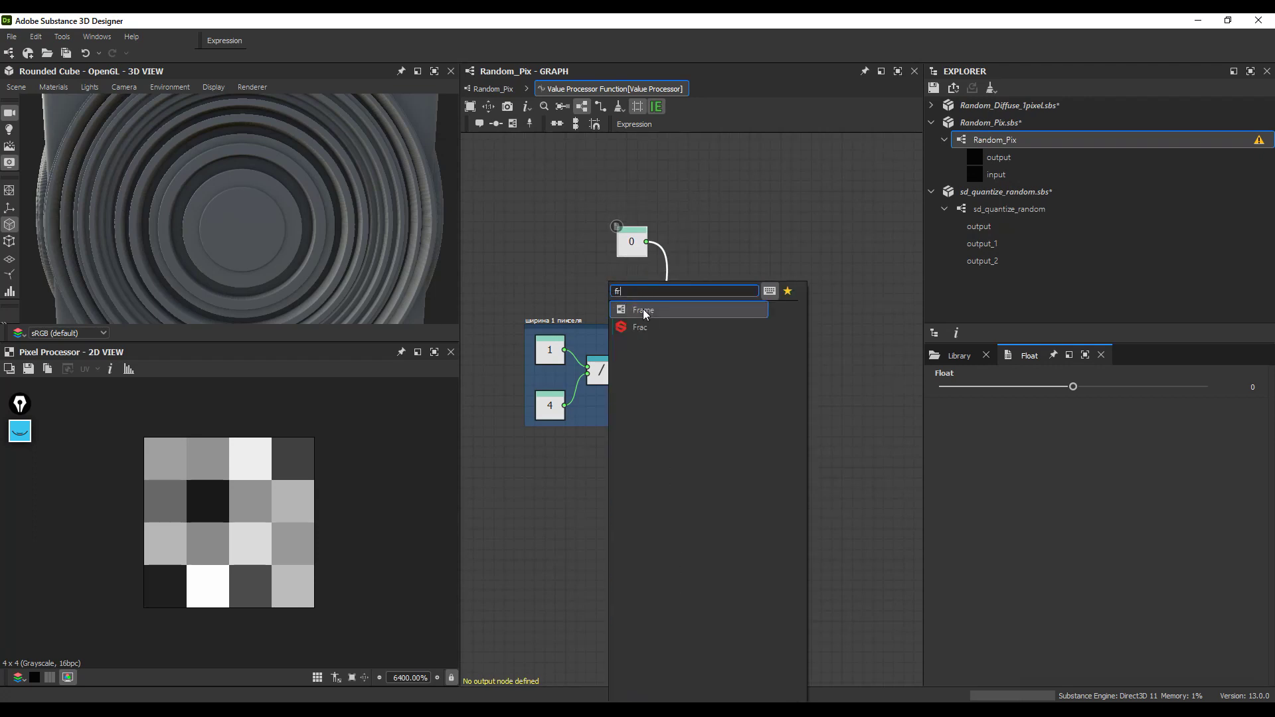
click(642, 308)
double_click(946, 441)
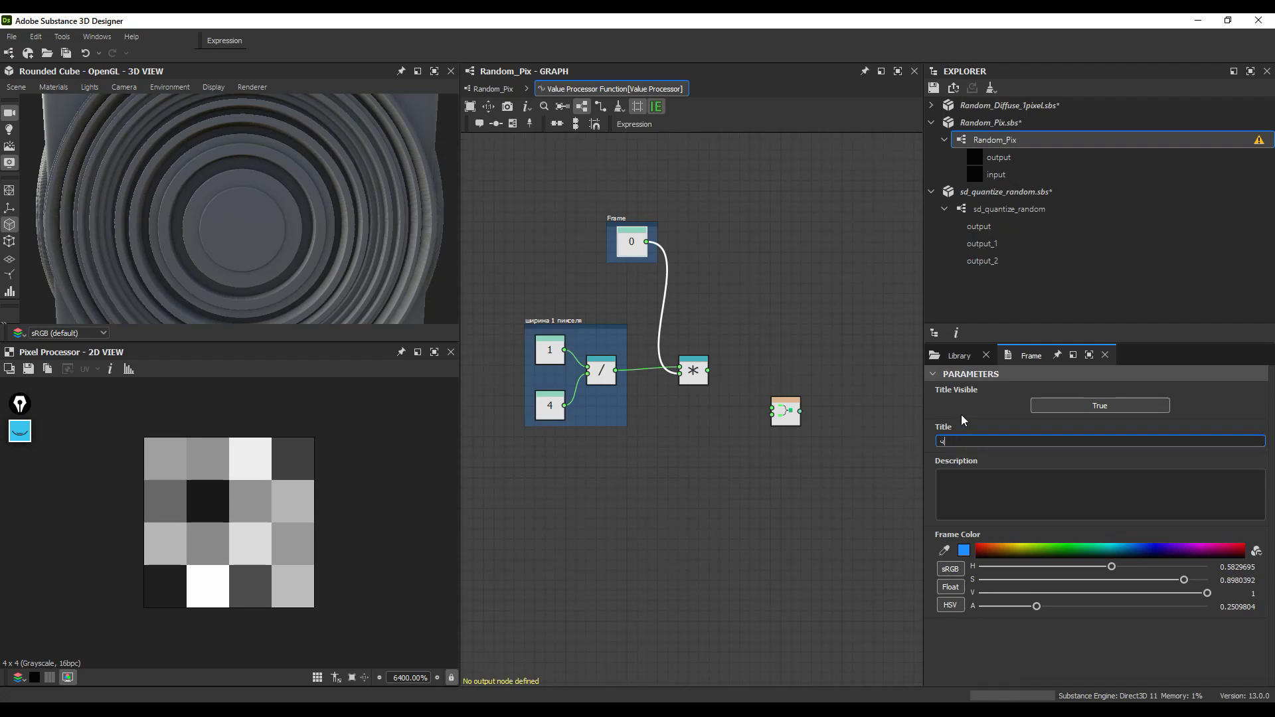
click(787, 326)
Step: Duplicate the X frame with its Float below the pixel-width group and retitle the copy "Y"
drag(621, 245, 621, 250)
key(ctrl+c)
middle_drag(678, 261, 696, 344)
key(ctrl+v)
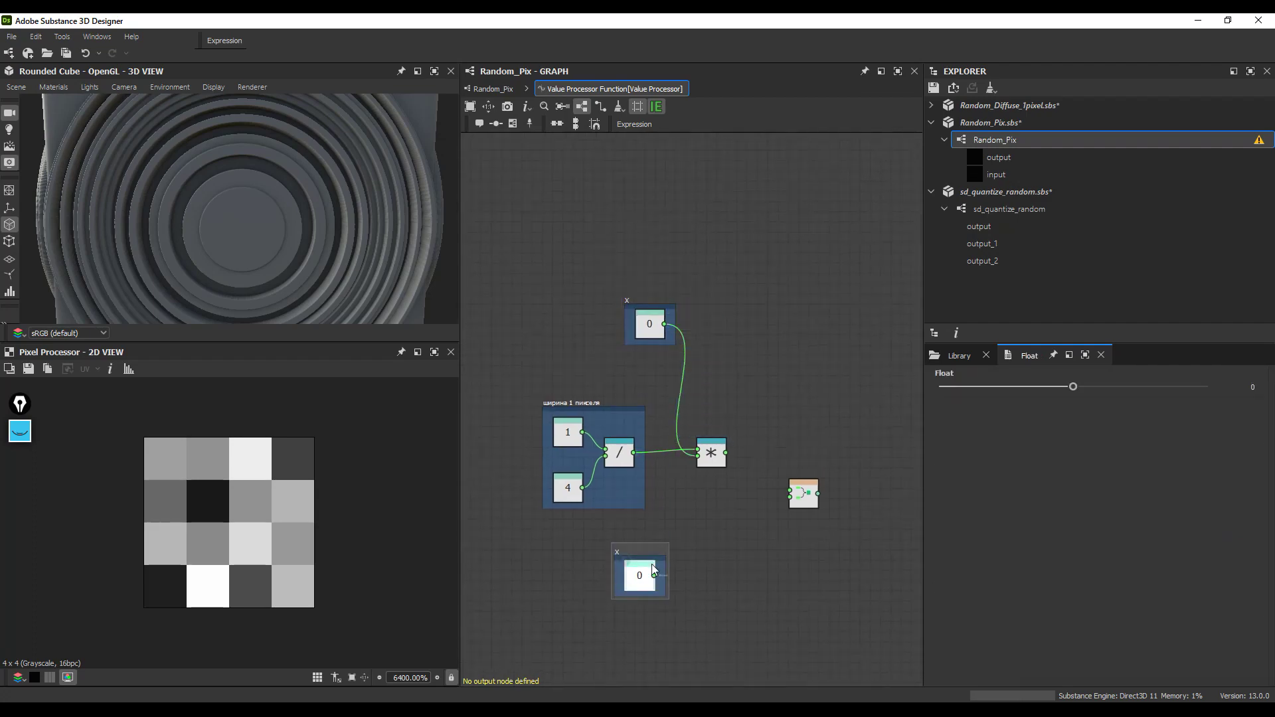
click(654, 553)
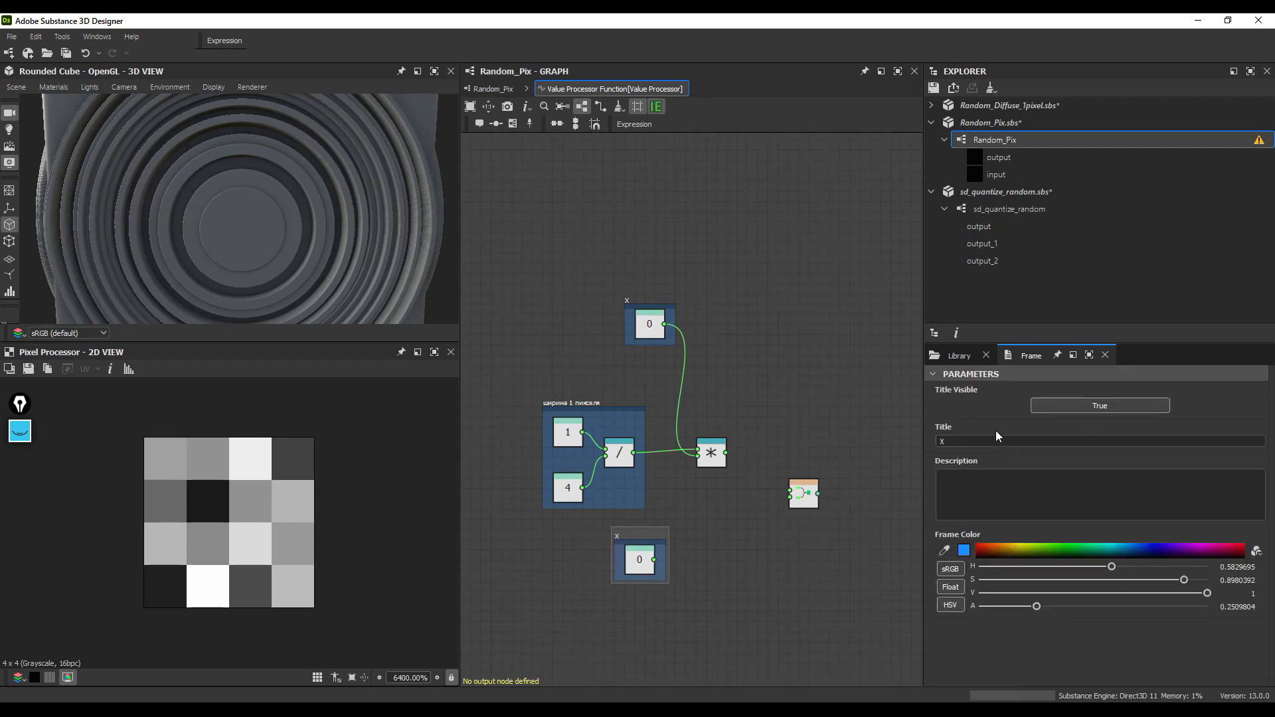
text(Y)
key(Return)
Step: Move the Y frame with its Float further down to make room below the pixel-width group
scroll(702, 480, up, 1)
middle_drag(707, 481, 703, 379)
drag(684, 435, 576, 513)
scroll(668, 463, down, 1)
middle_drag(668, 463, 656, 424)
drag(605, 410, 598, 554)
Step: Duplicate the Multiplication node below the original and replace the copy's X input with the Y Float
click(691, 328)
key(ctrl+d)
drag(693, 406, 692, 436)
click(655, 361)
key(Delete)
drag(626, 577, 676, 443)
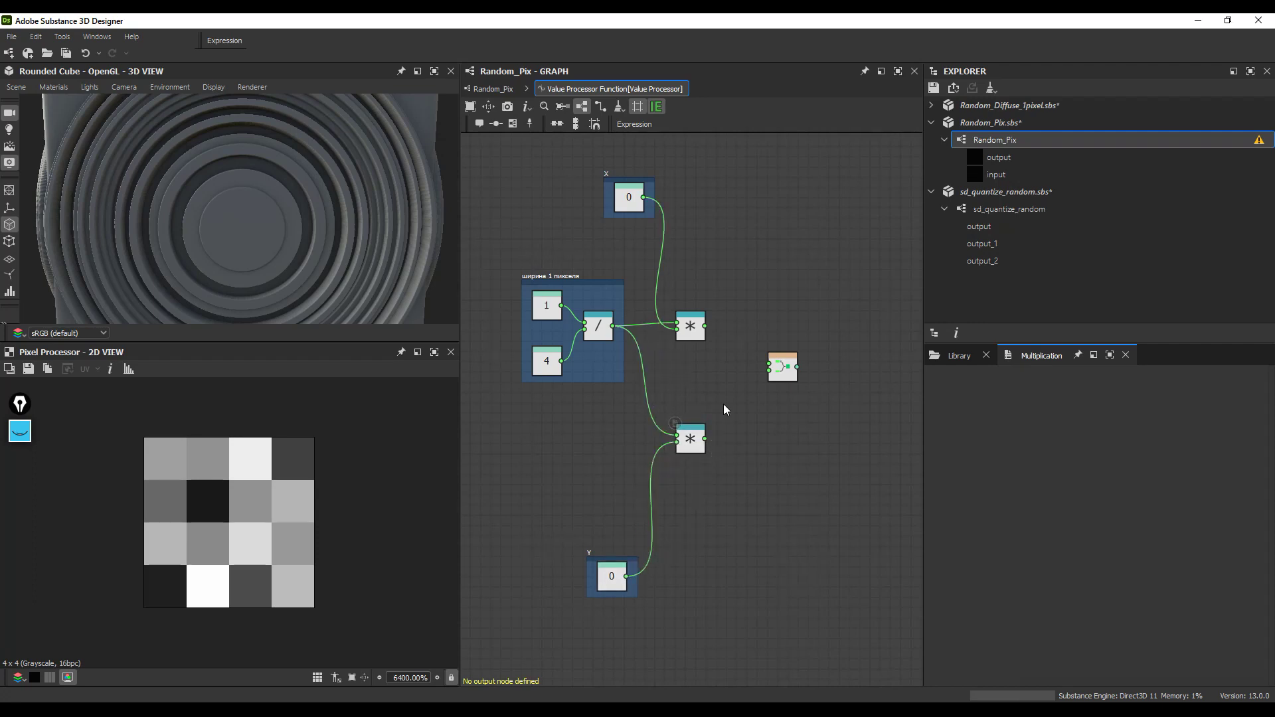
Step: Connect the X and Y multiplications to the two Vector Float2 inputs and move the X and Y frames closer to the network
drag(705, 325, 768, 362)
drag(704, 439, 757, 376)
drag(607, 177, 609, 195)
drag(605, 557, 619, 488)
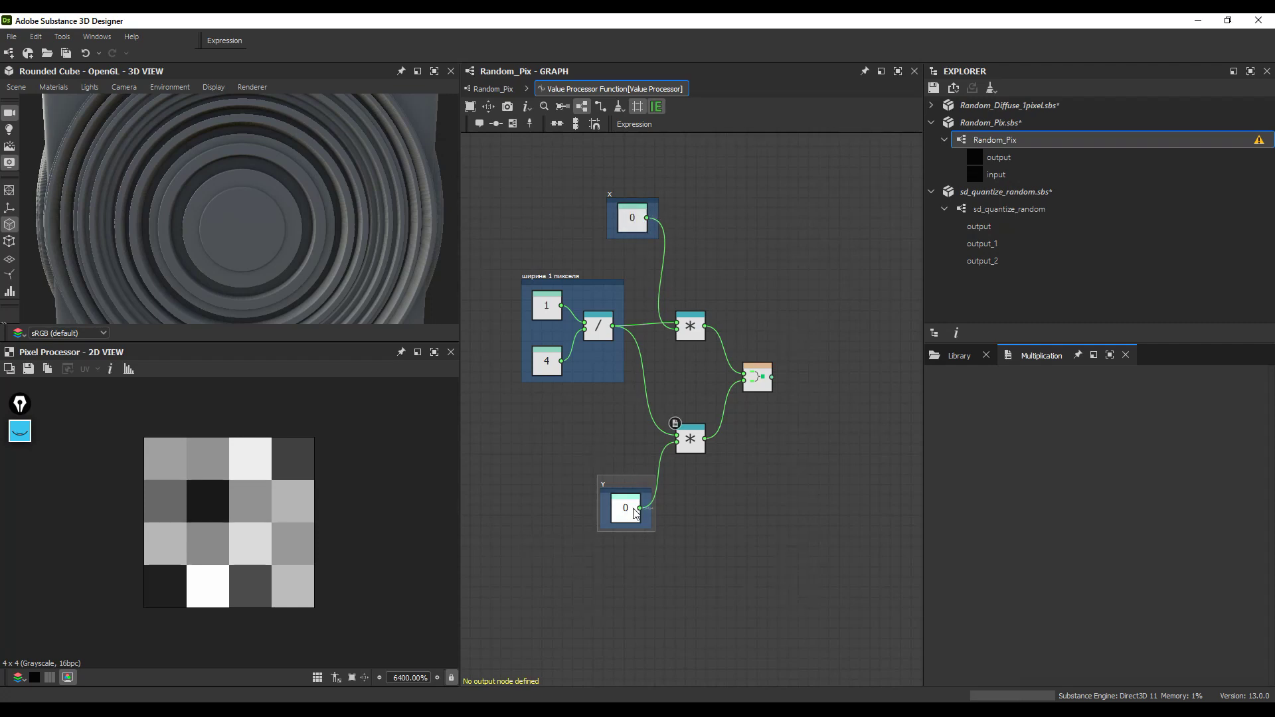
Step: Set the Vector Float2 node as the function's output node
right_click(765, 377)
click(801, 440)
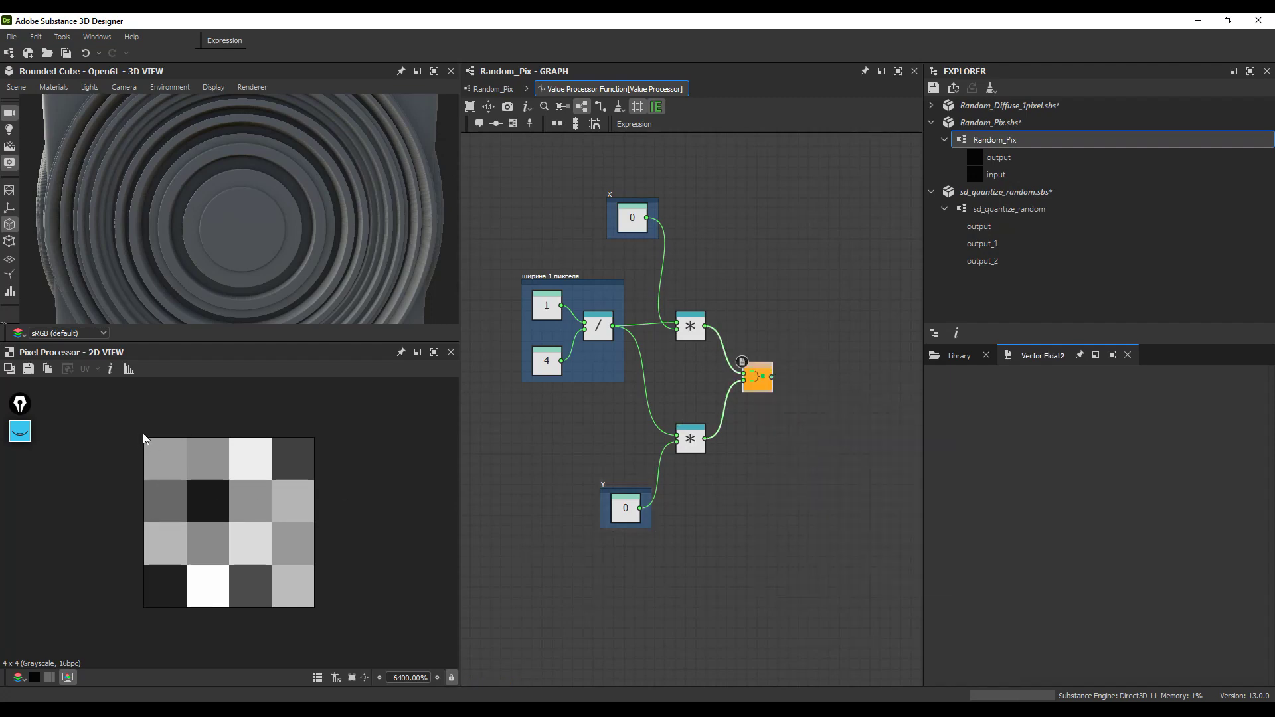
Step: Set the X Float to 1 and view the Value Processor's result from the Random_Pix graph in the 2D view
click(632, 217)
text(1)
key(Return)
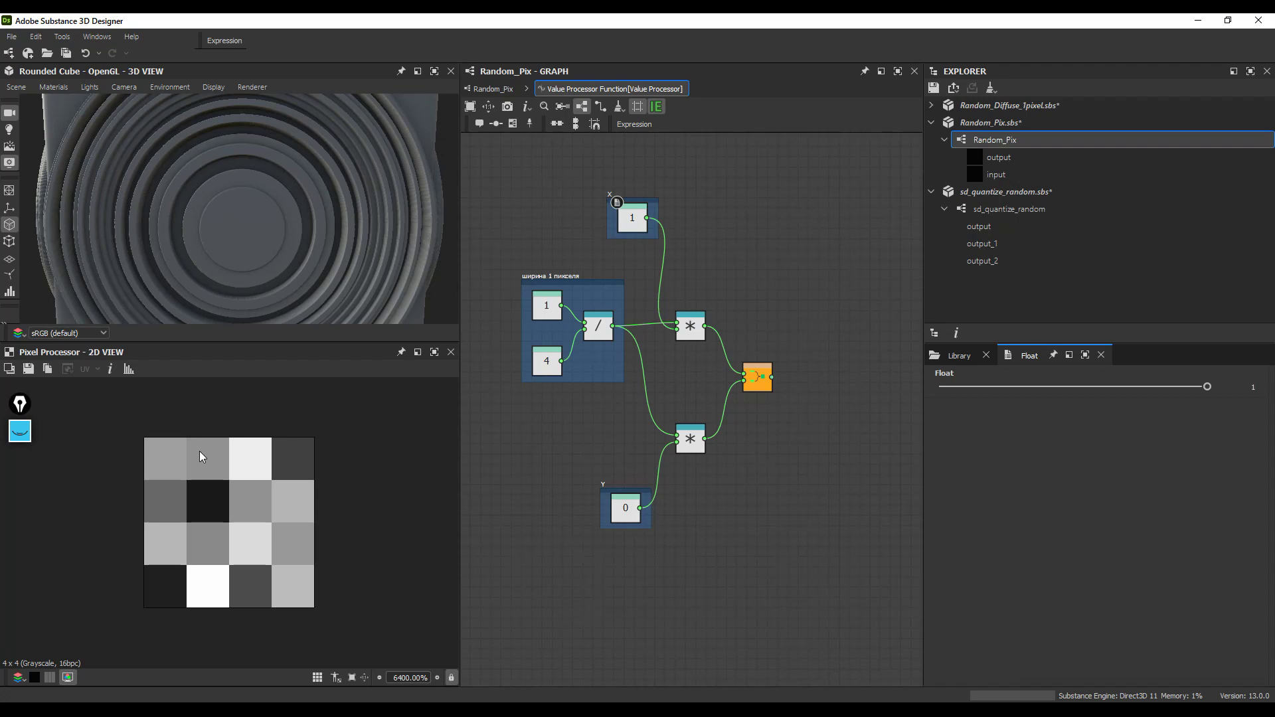
click(491, 89)
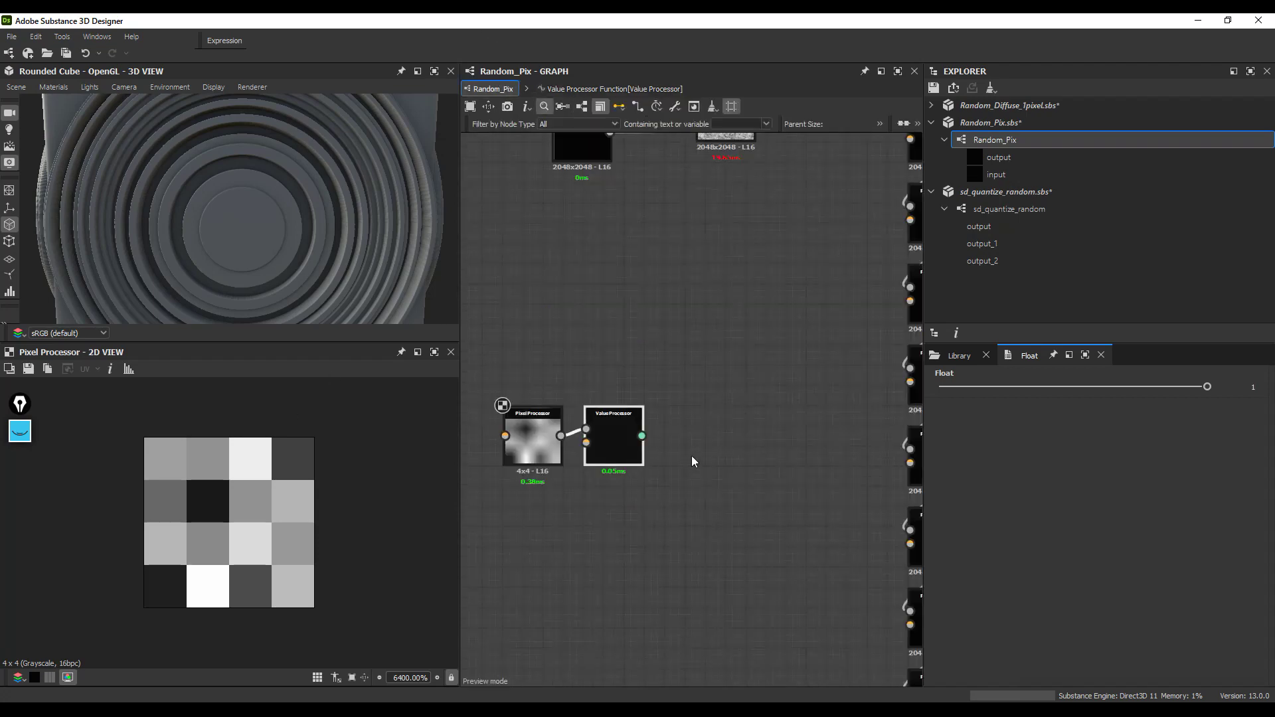
double_click(624, 438)
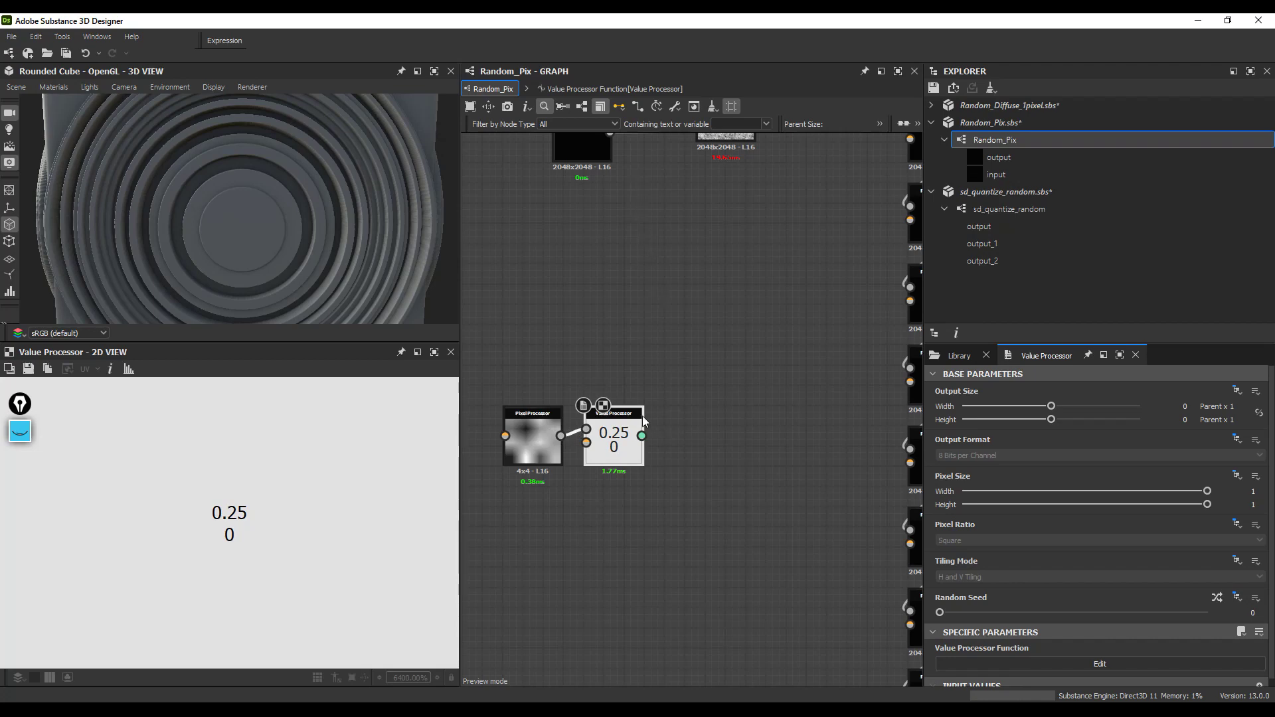
Step: Open the Value Processor's function and add a Sample Gray node fed by the Vector Float2 node
right_click(617, 434)
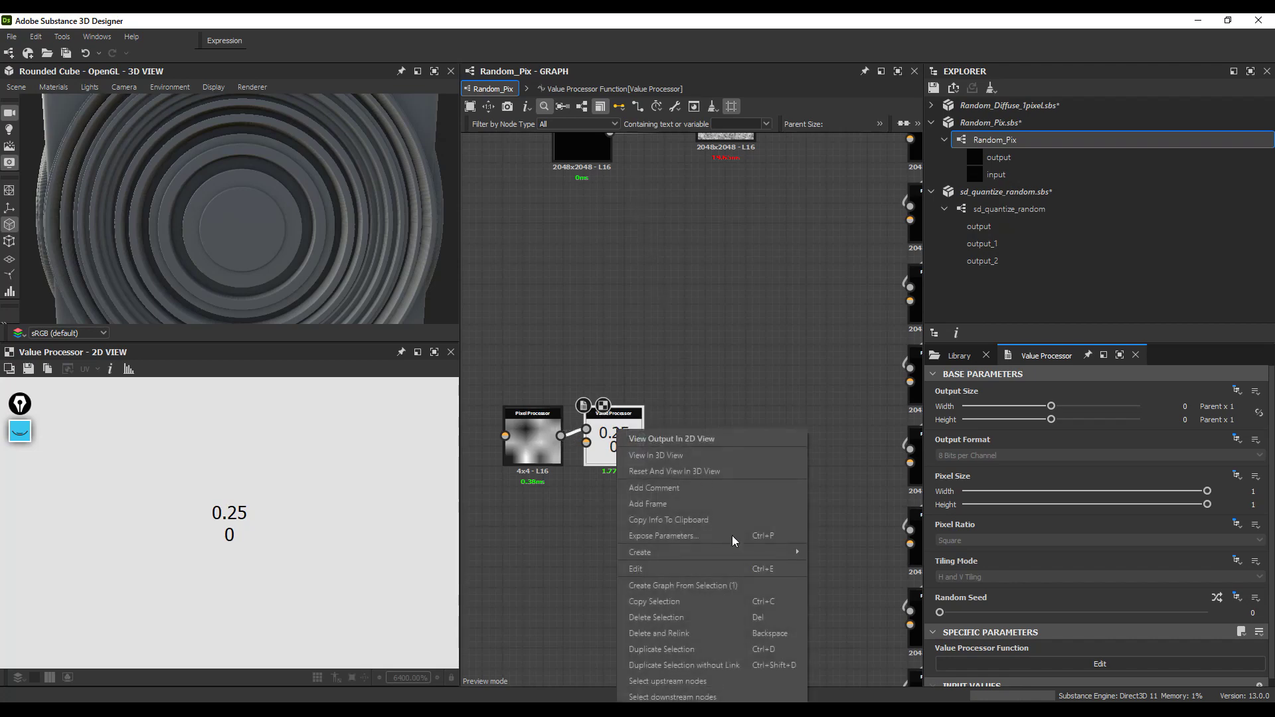
click(675, 568)
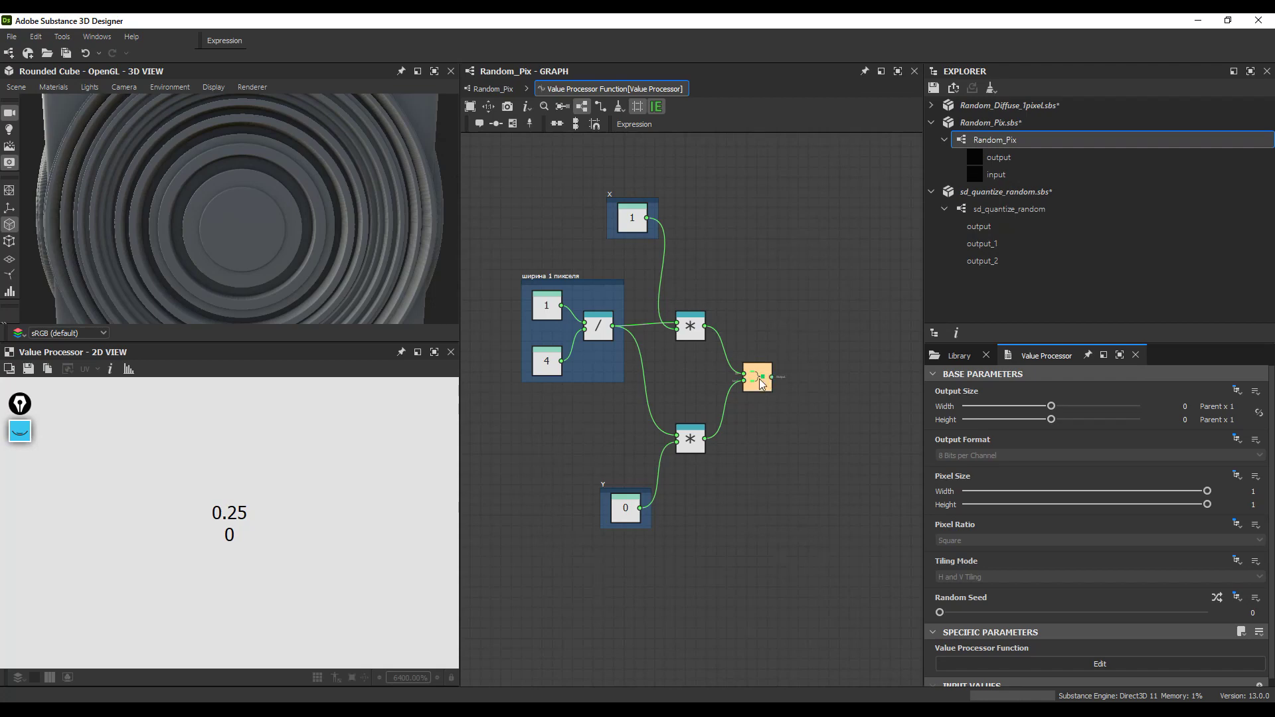
drag(796, 376, 796, 377)
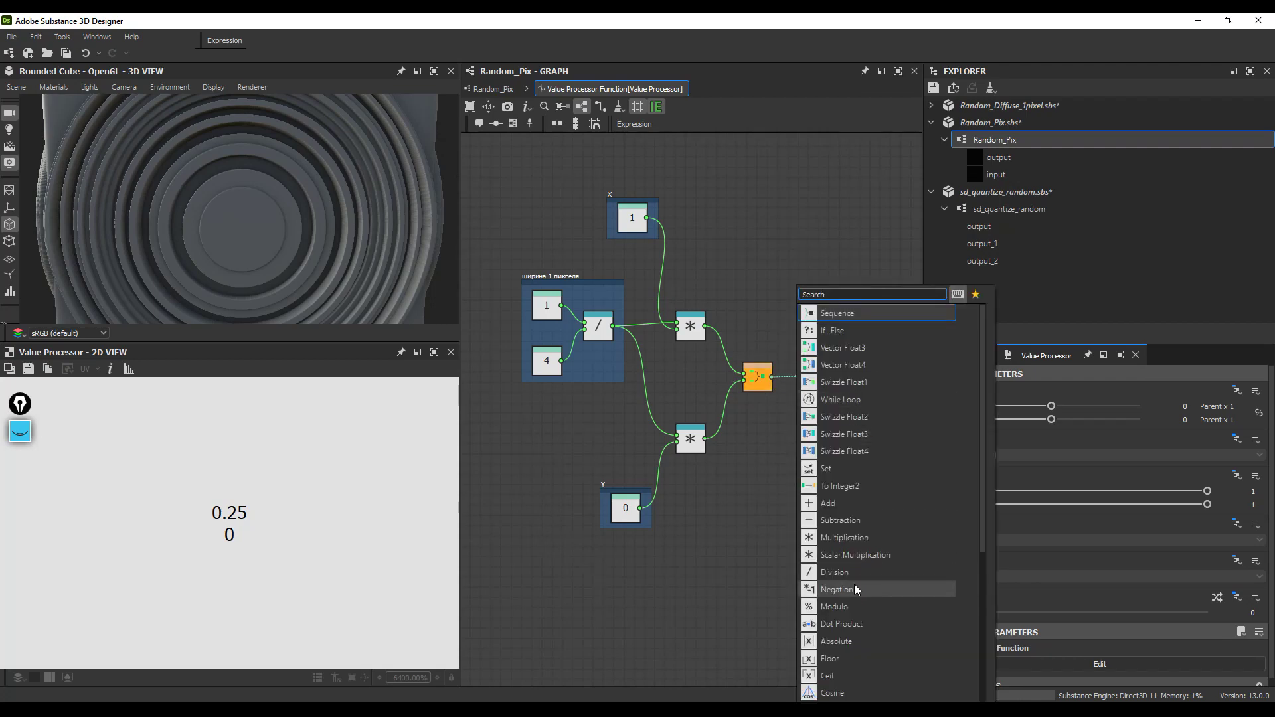
click(842, 589)
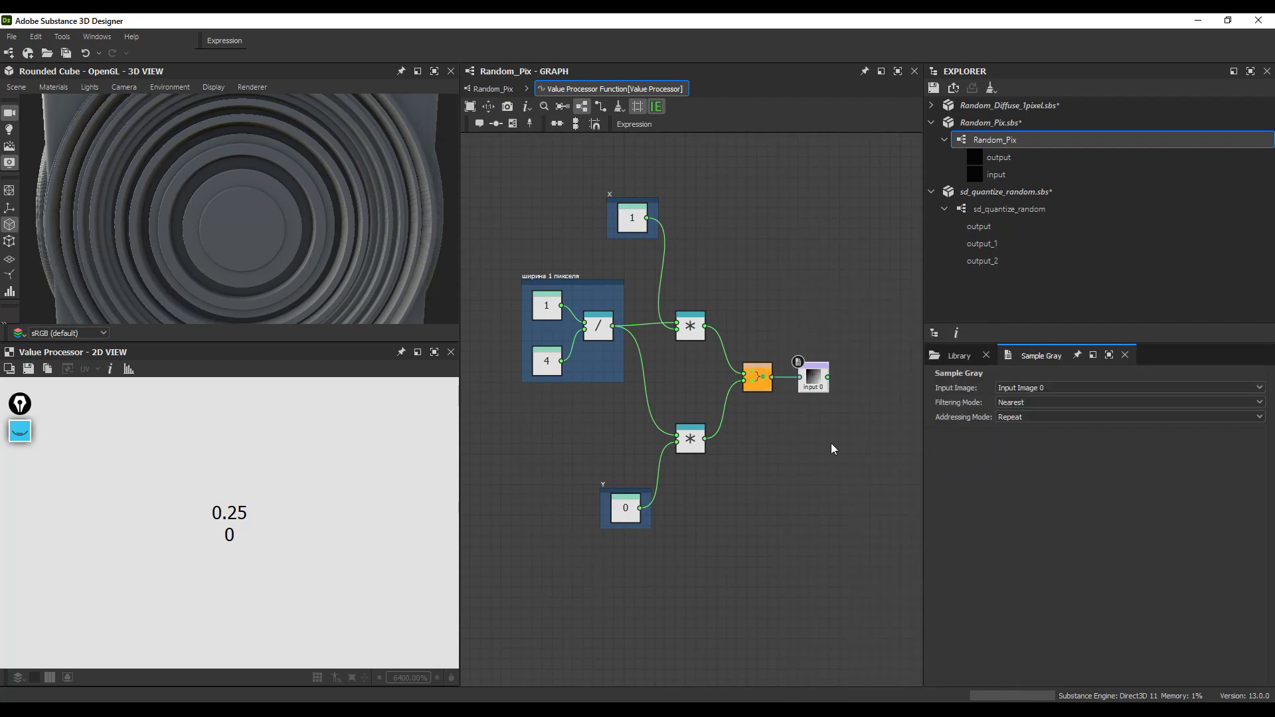
Step: Set the Sample Gray node as the function's output node
right_click(815, 380)
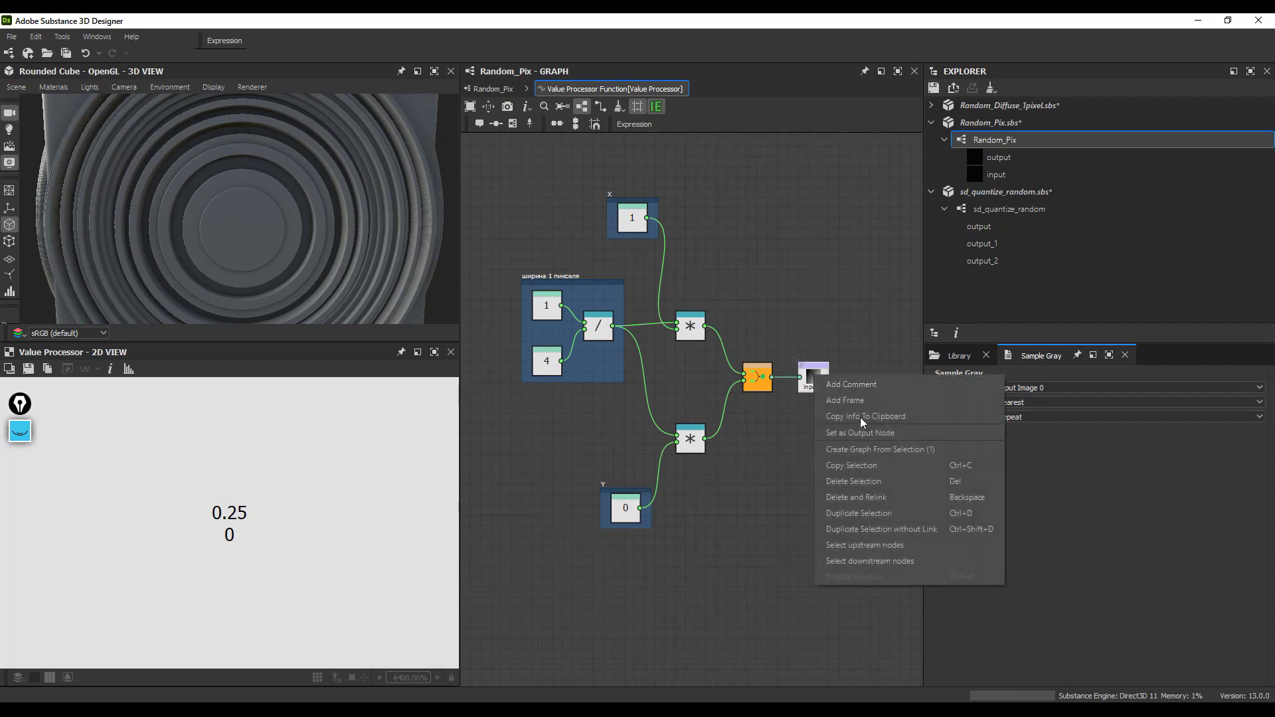
scroll(807, 385, up, 5)
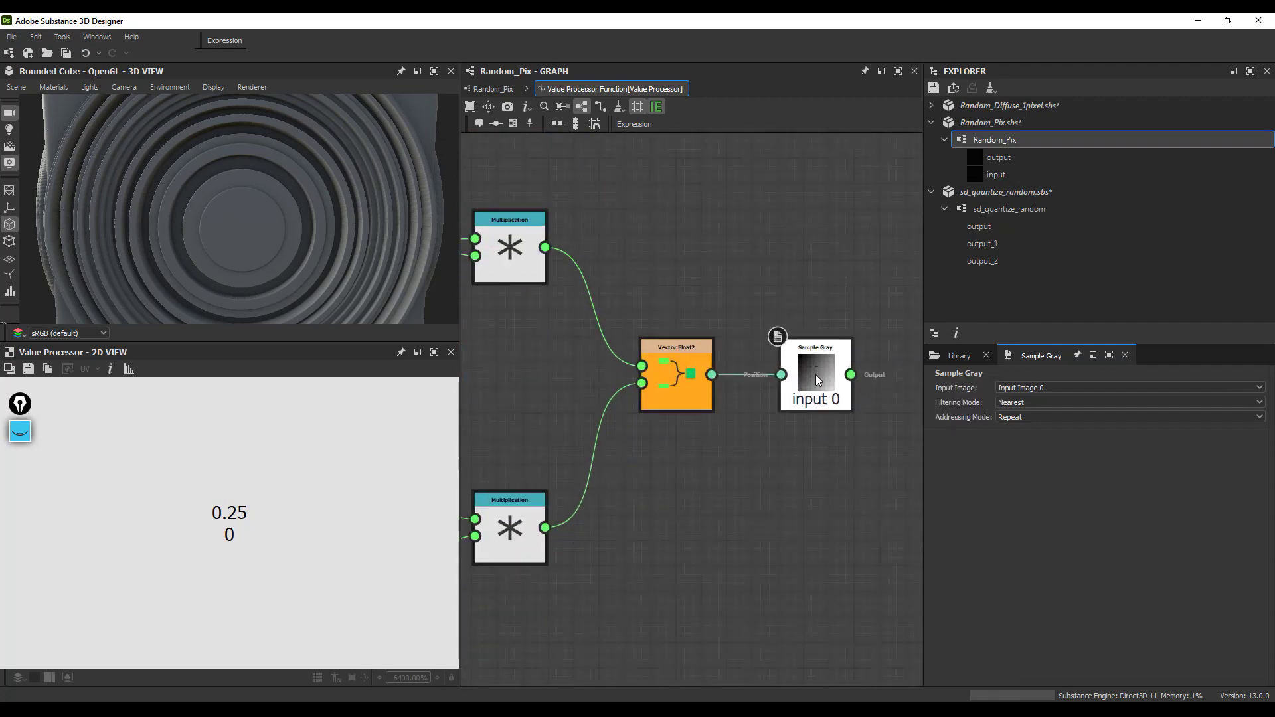
right_click(815, 373)
click(866, 436)
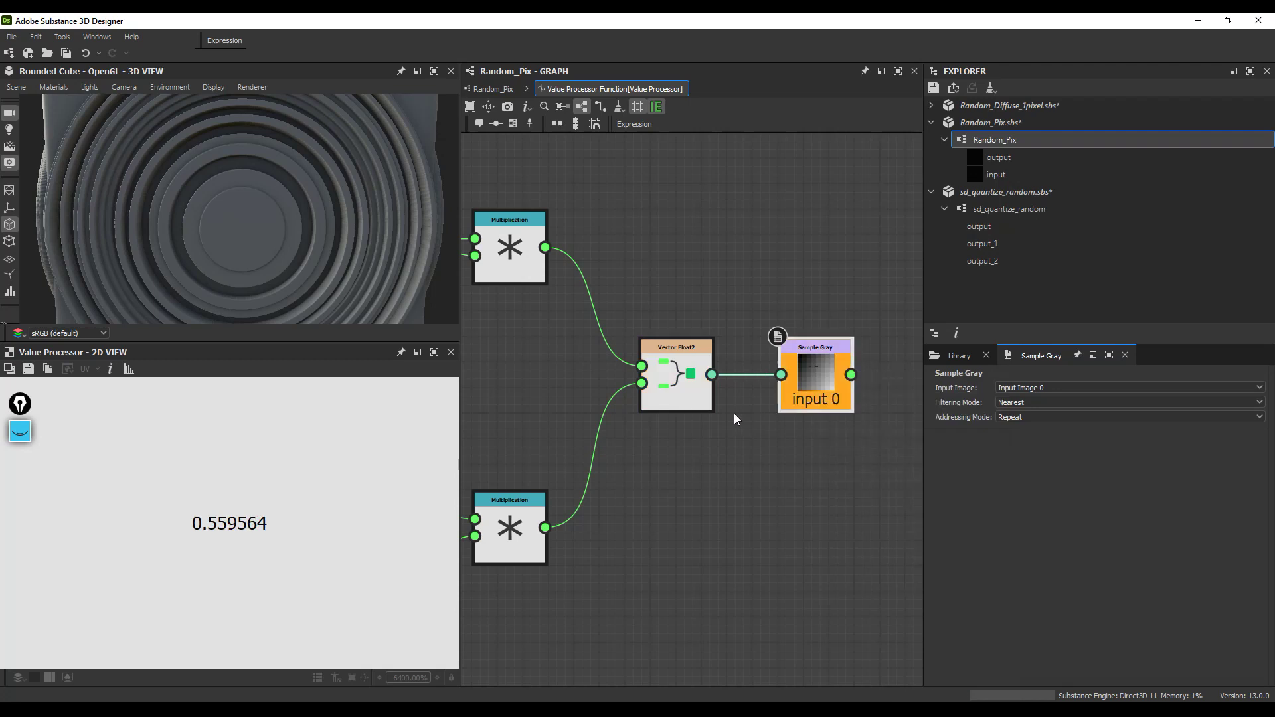
scroll(734, 415, down, 2)
scroll(782, 405, down, 1)
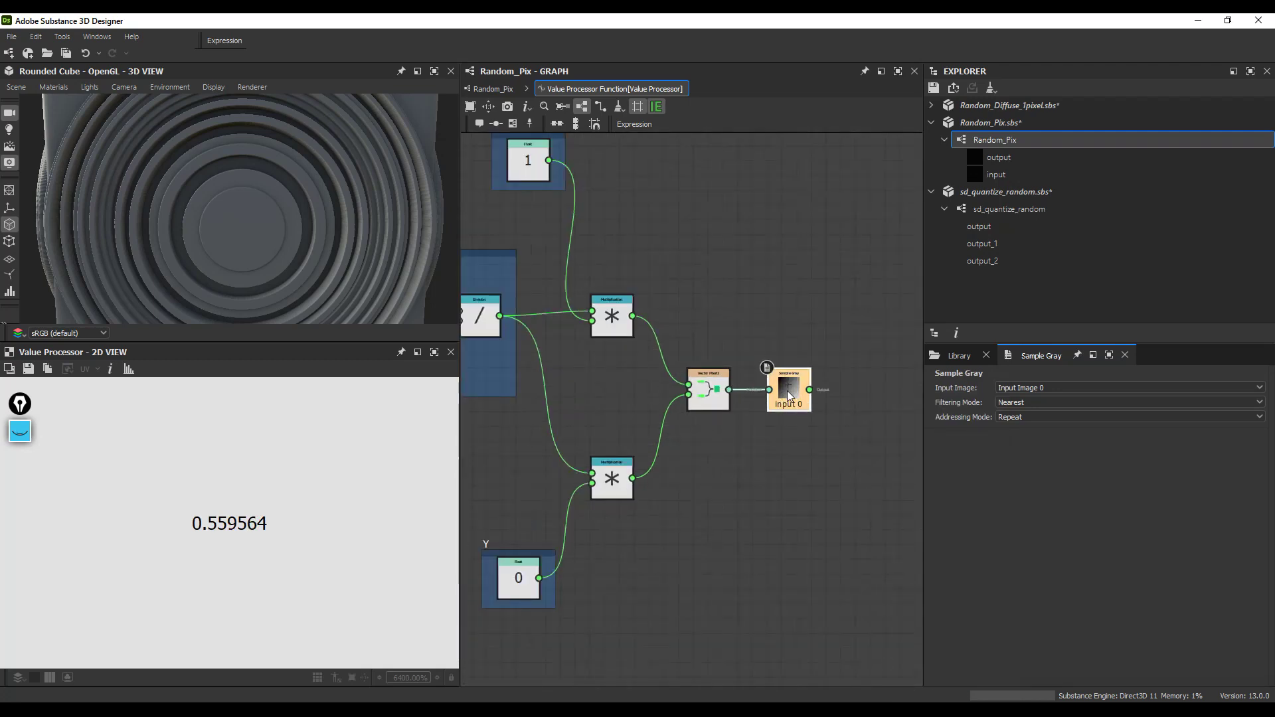
scroll(786, 400, down, 2)
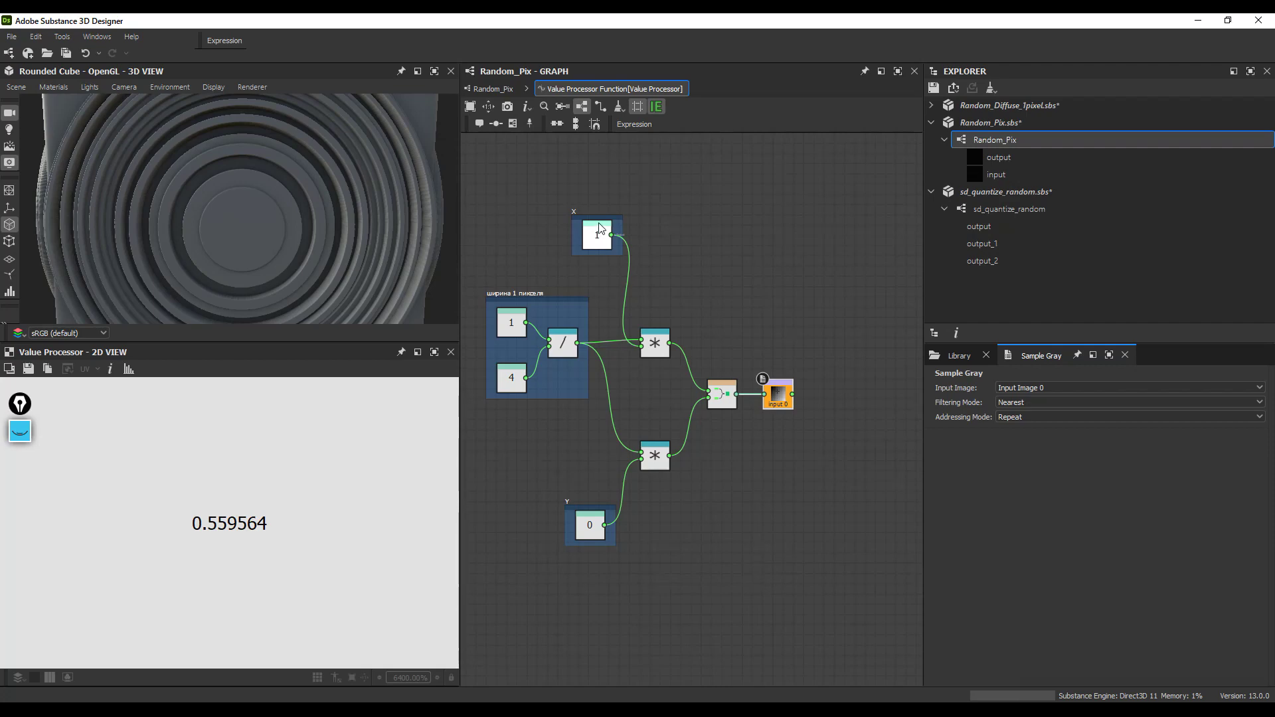
scroll(782, 407, up, 1)
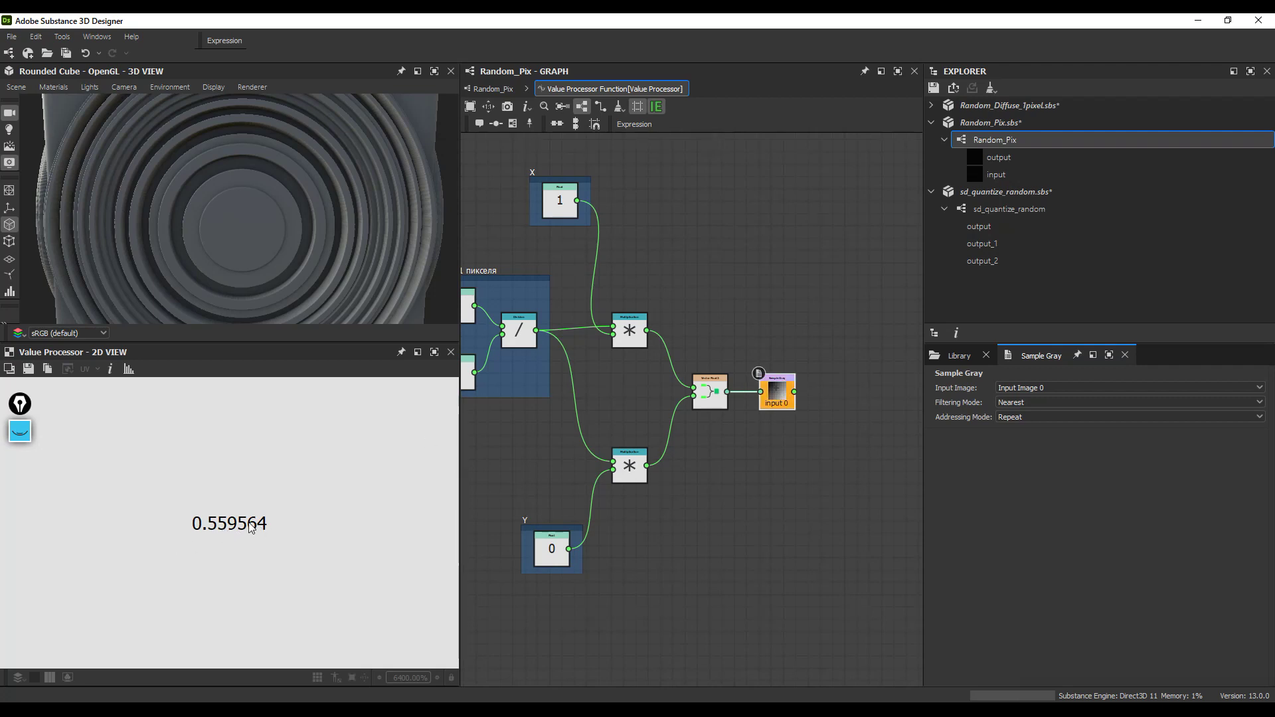
Step: Show the 4x4 Pixel Processor from the Random_Pix graph in the 2D view and examine its pixels with the color information display
click(504, 92)
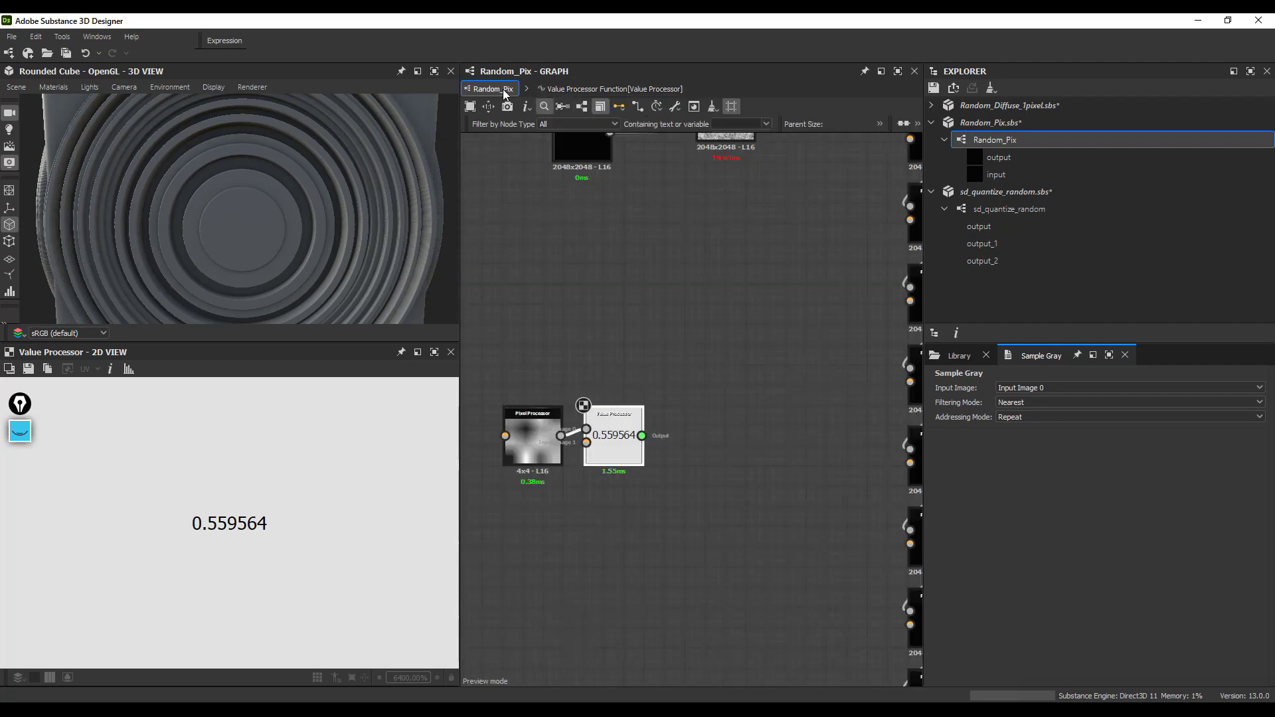
double_click(531, 439)
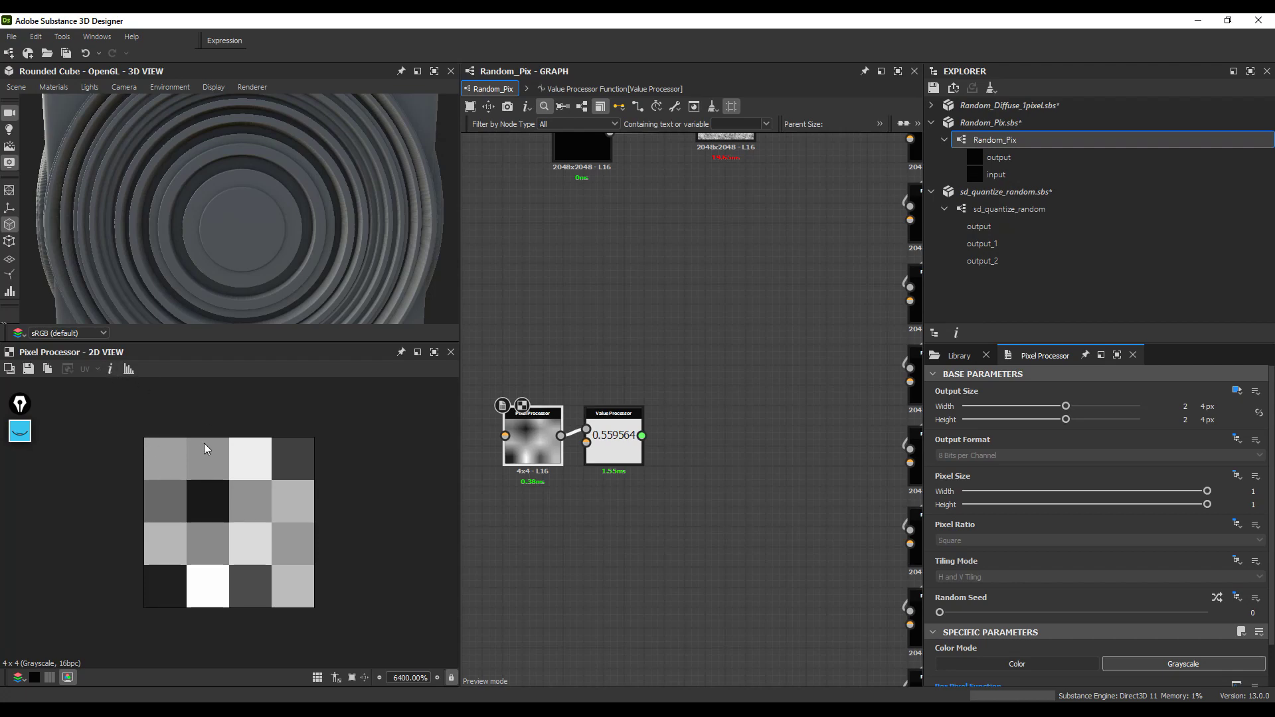
click(110, 369)
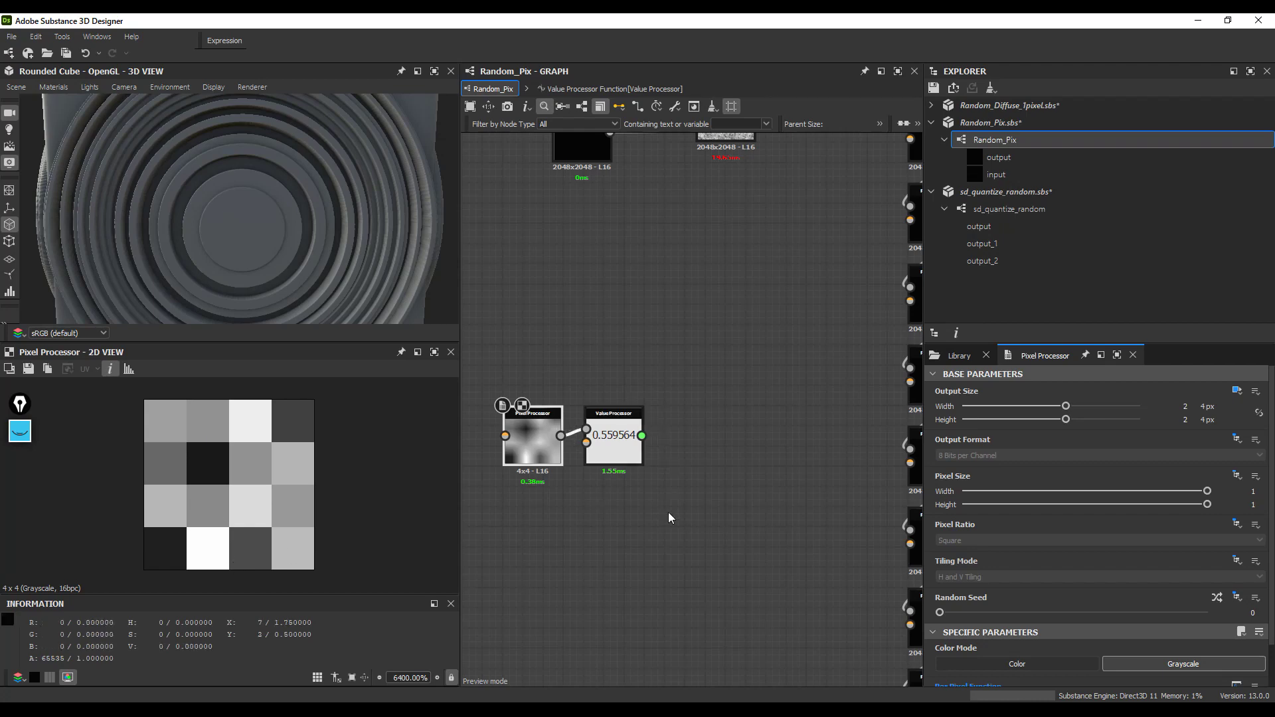
click(451, 603)
Step: Move the Value Processor node directly below the Clouds 1 node
click(595, 441)
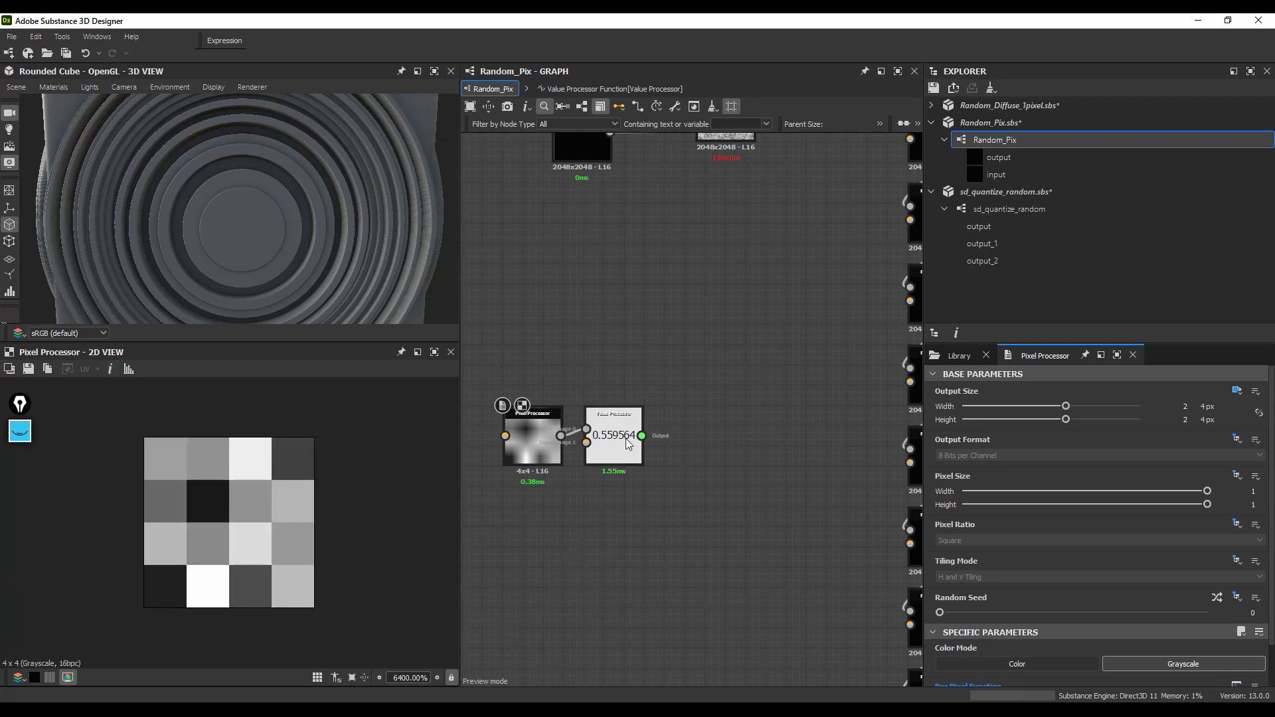
scroll(713, 464, down, 3)
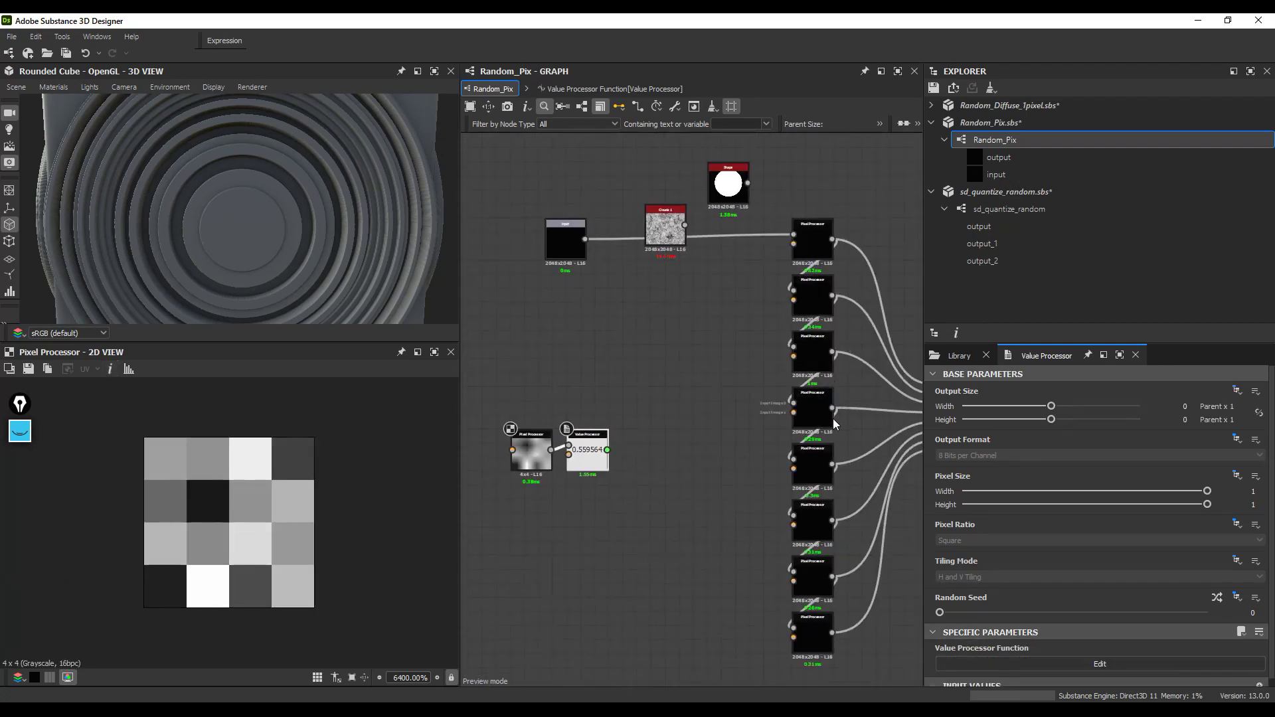
drag(603, 458, 669, 287)
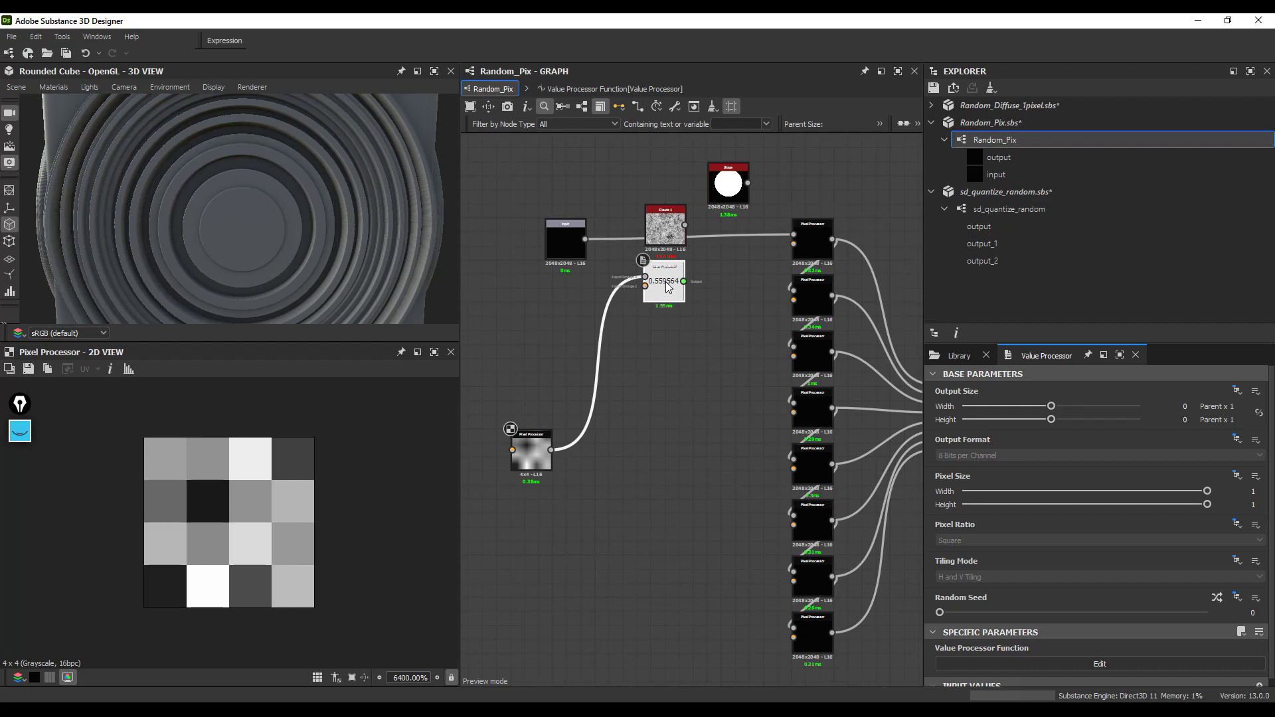
Step: Duplicate the Value Processor seven times with its input link, arranging the copies in a column beneath the original
key(ctrl+d)
drag(691, 405, 668, 347)
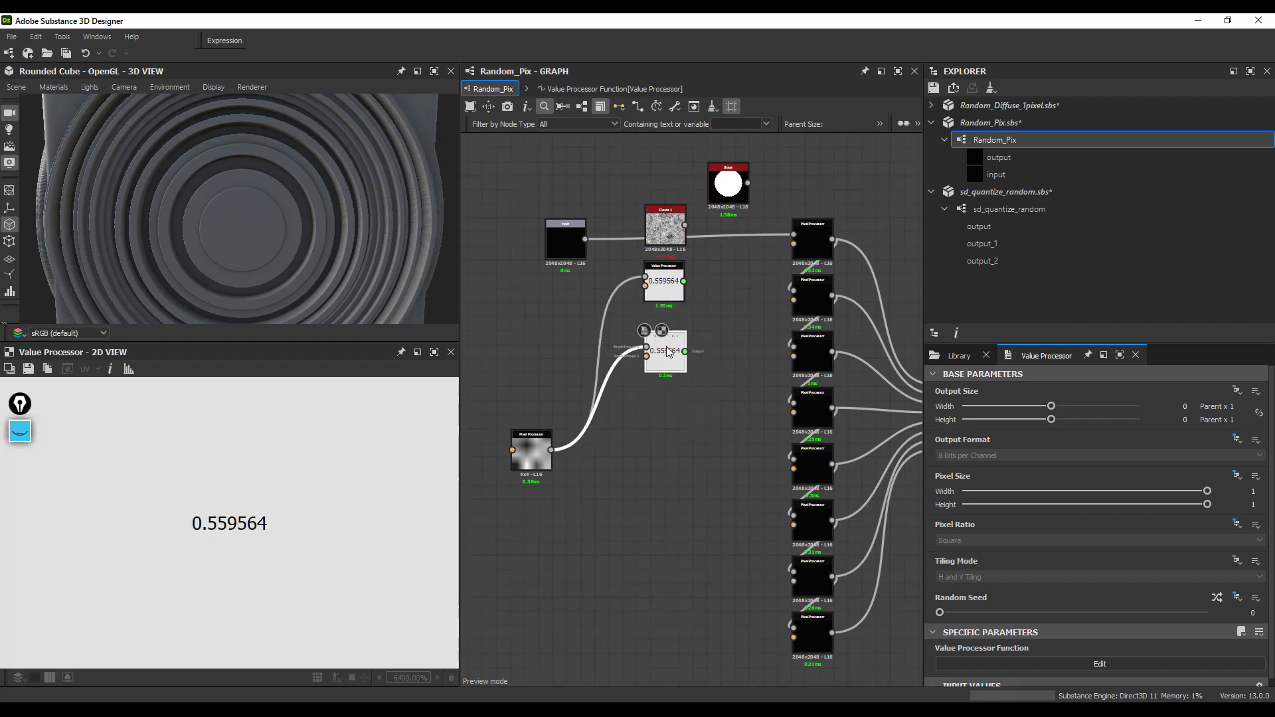
key(ctrl+d)
drag(695, 415, 672, 470)
key(ctrl+d)
key(ctrl+d)
drag(691, 407, 662, 533)
key(ctrl+d)
drag(691, 406, 666, 583)
middle_drag(677, 568, 670, 579)
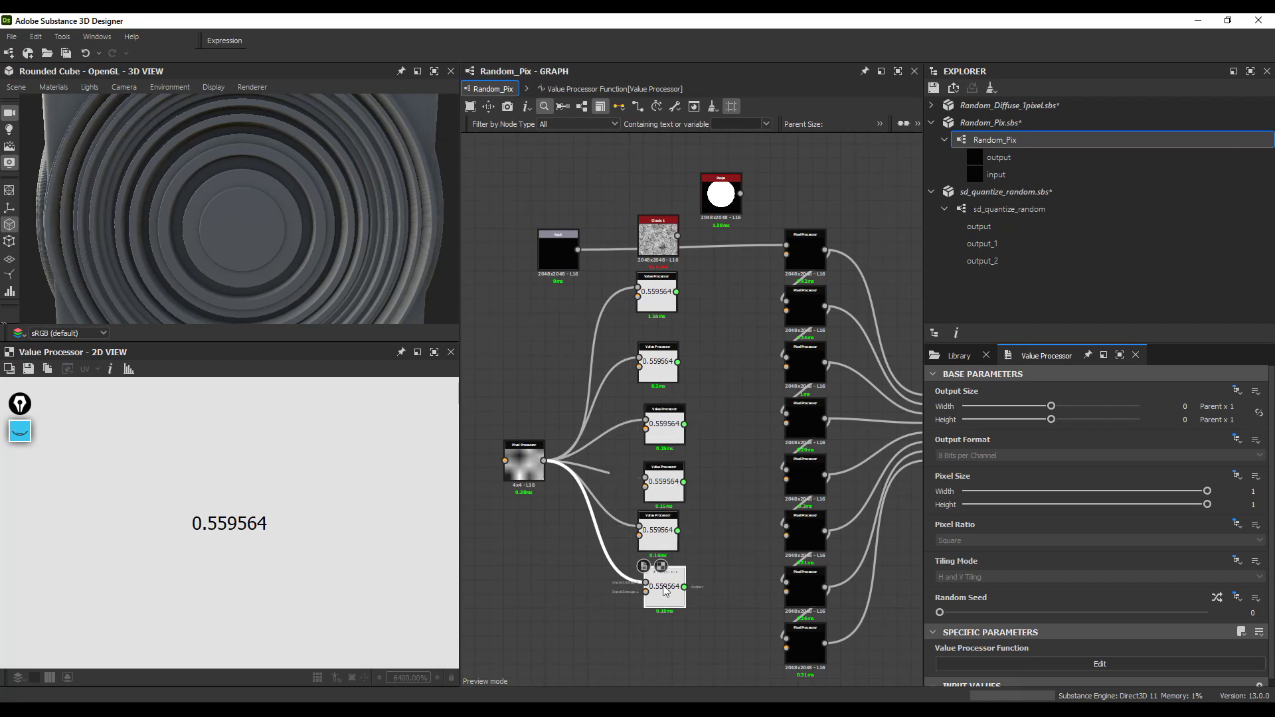
key(ctrl+d)
drag(684, 418, 671, 650)
scroll(672, 650, down, 1)
middle_drag(672, 650, 682, 470)
key(ctrl+d)
drag(697, 420, 684, 524)
middle_drag(695, 232, 656, 361)
scroll(653, 345, up, 2)
Step: Set the X Float to 0 in the function of the lowest Value Processor copy and return to the Random_Pix graph
click(623, 294)
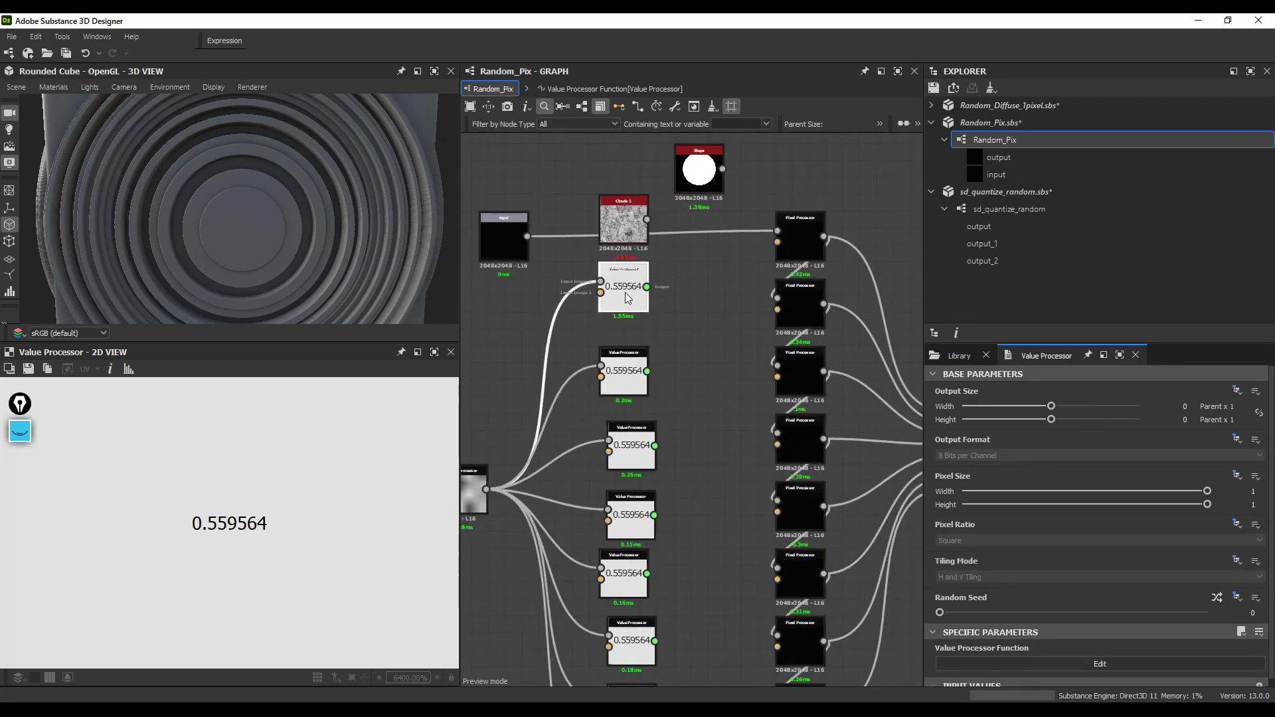
click(1018, 657)
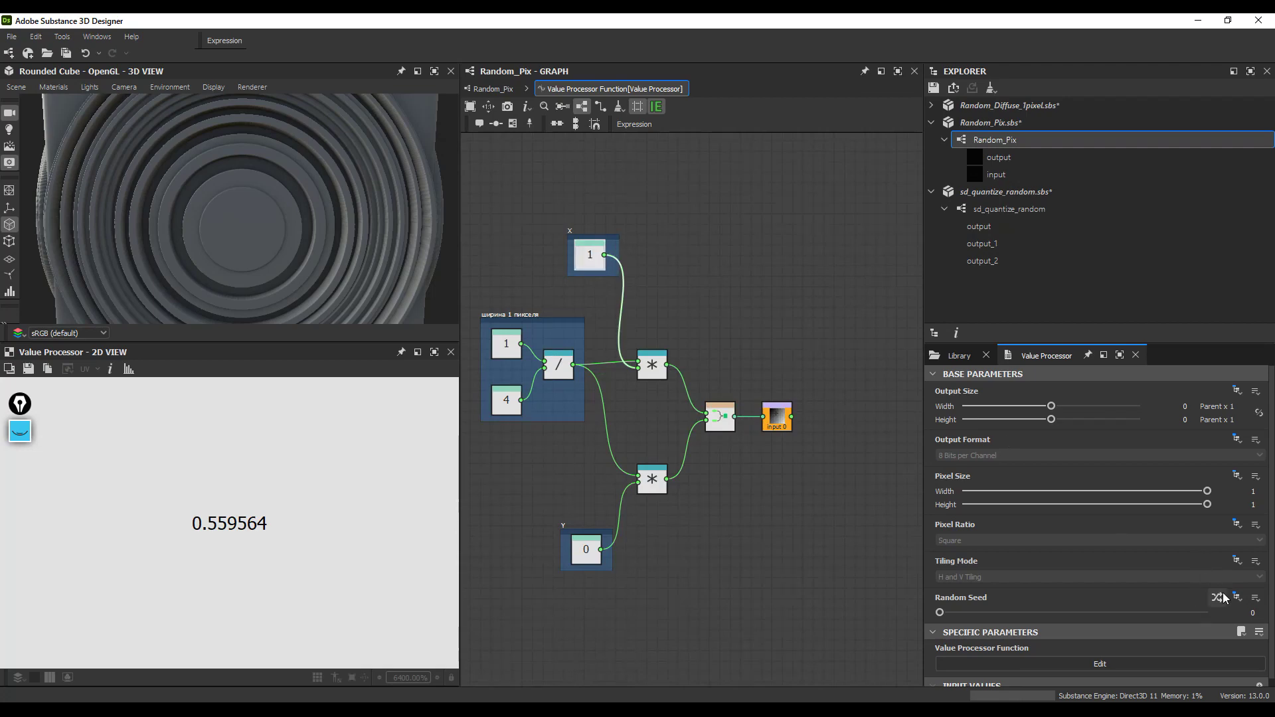
scroll(1142, 591, down, 1)
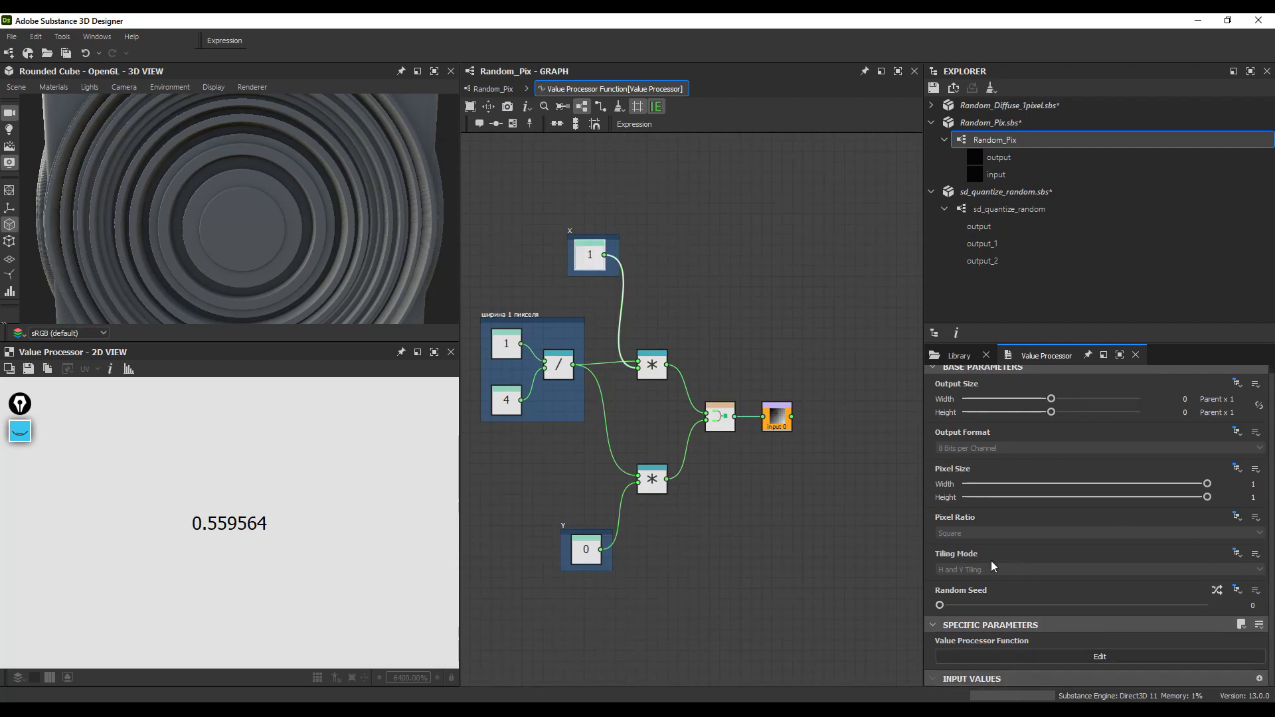
click(590, 262)
click(1253, 388)
text(0)
key(Return)
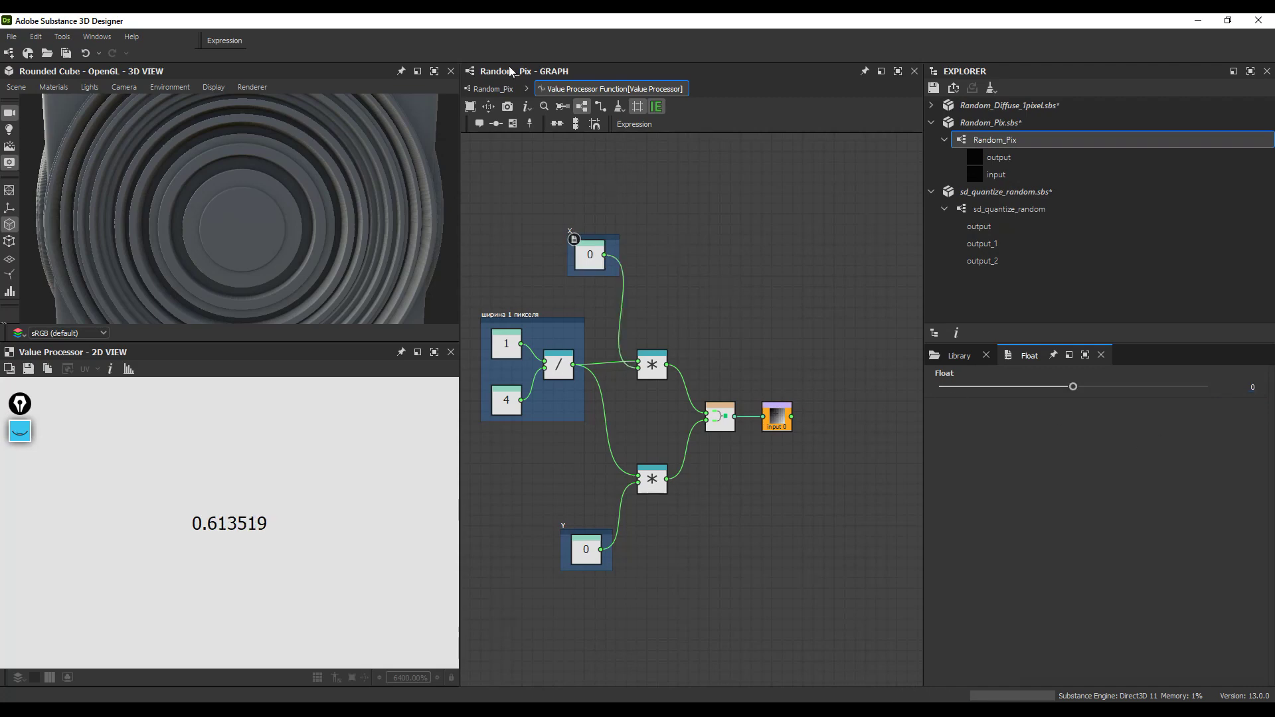
click(493, 88)
Step: Set the X Float to 0 in the topmost Value Processor's function and return to the Random_Pix graph
click(638, 380)
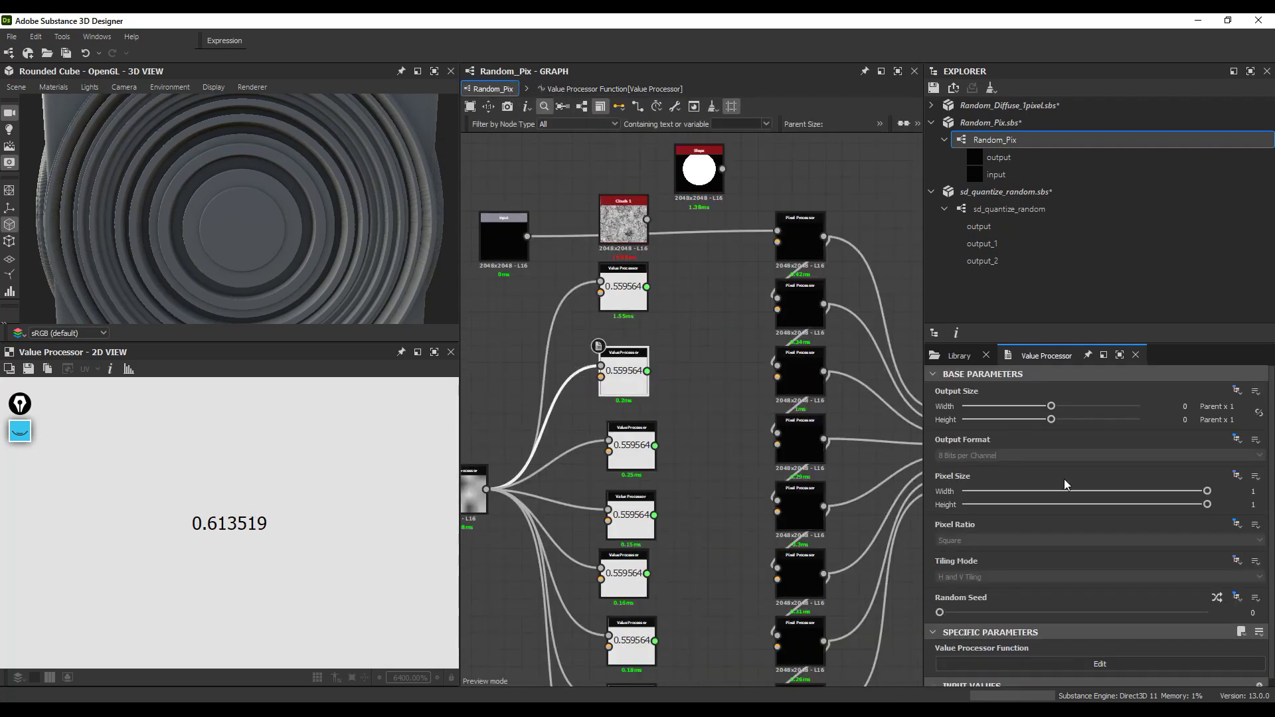
click(632, 296)
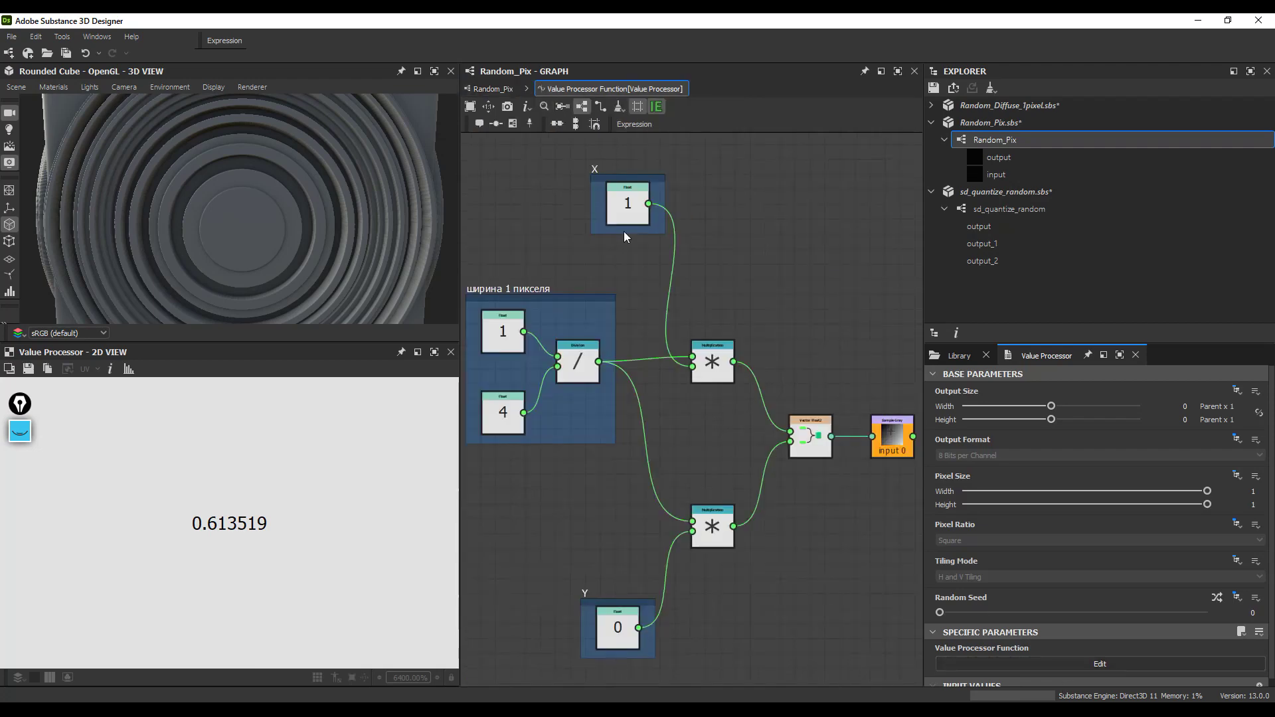
click(624, 227)
drag(1248, 387, 1264, 390)
text(0)
key(Return)
click(746, 215)
click(510, 89)
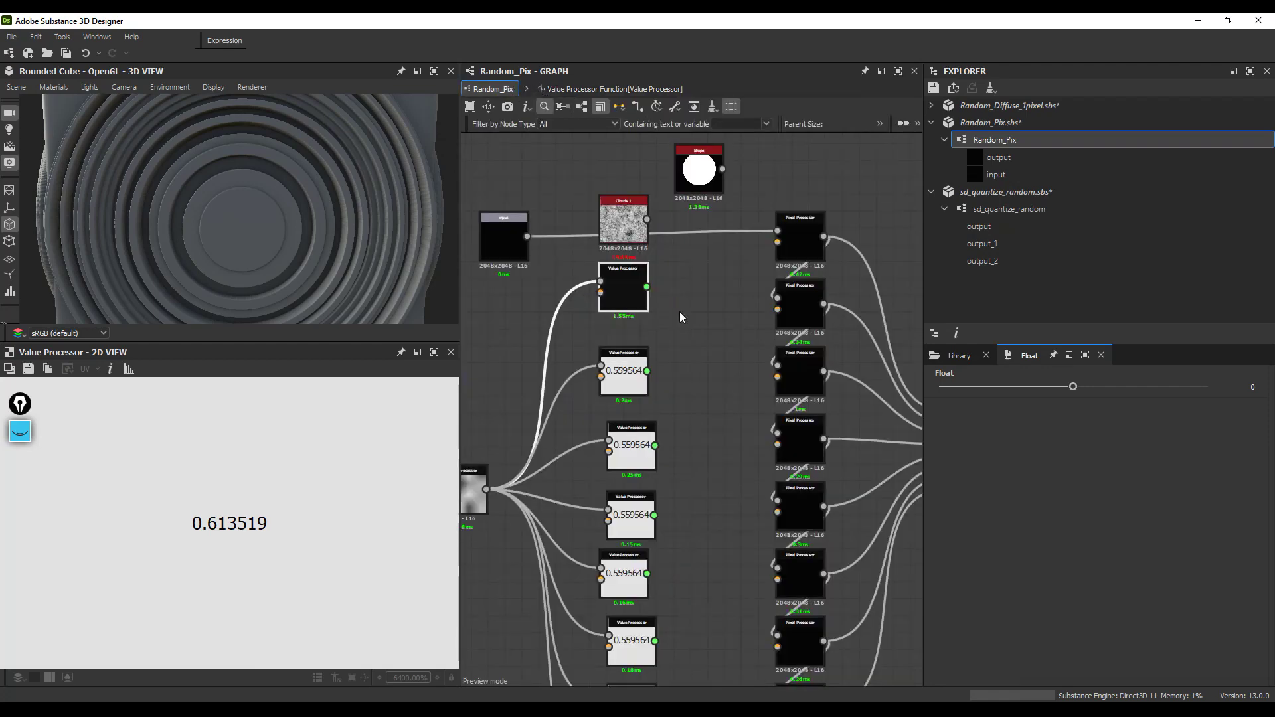
Step: Show the topmost Value Processor's output in the 2D view and look over the column of copies
click(632, 300)
scroll(665, 379, down, 1)
middle_drag(669, 398, 661, 268)
scroll(673, 359, down, 1)
middle_drag(672, 354, 674, 503)
scroll(629, 358, up, 4)
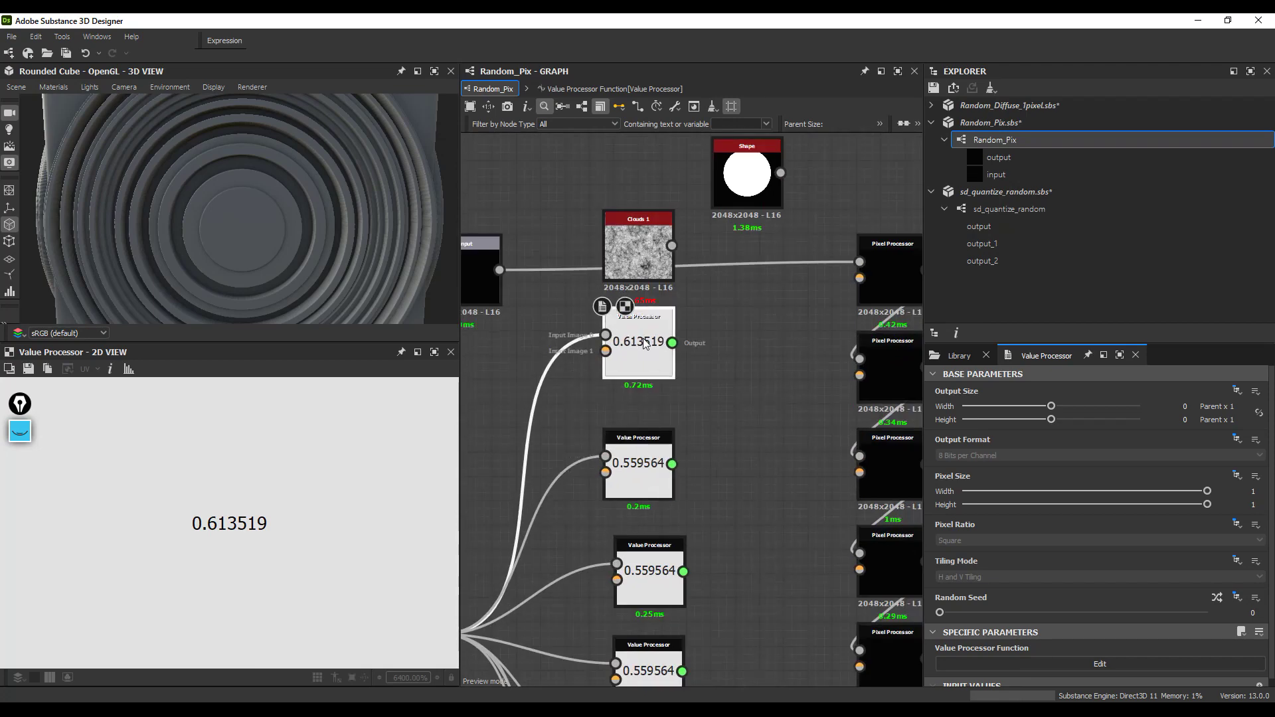
Step: Check the X Float in the second Value Processor's function and return to the Random_Pix graph
click(638, 479)
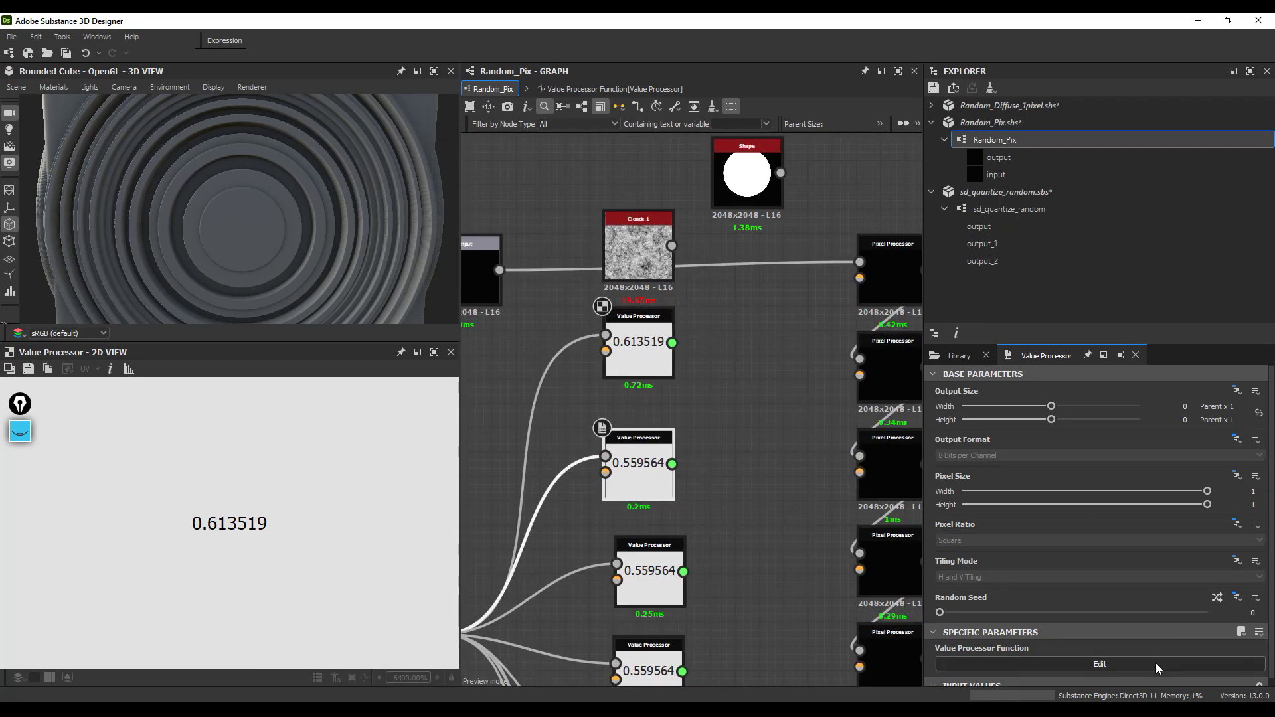
click(1155, 664)
click(493, 88)
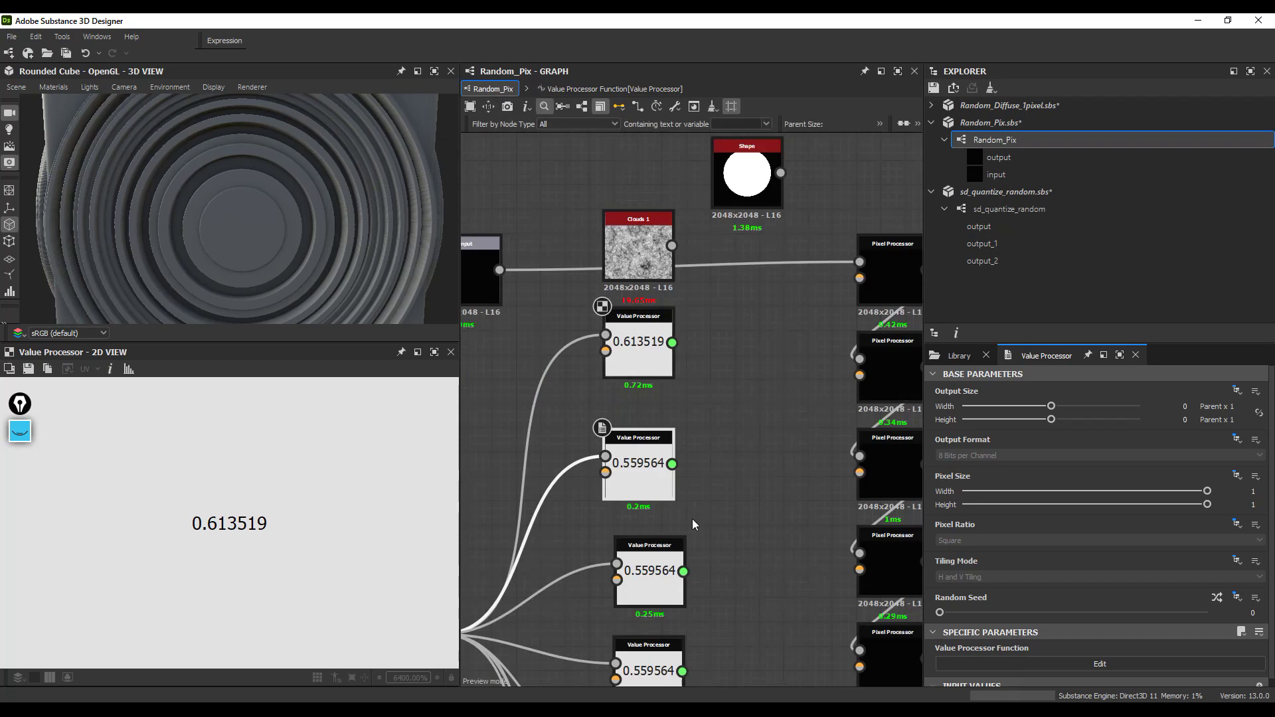
Step: Set the X Float to 2 in the third Value Processor's function and return to the Random_Pix graph
click(660, 576)
click(1036, 663)
click(632, 212)
click(1251, 387)
text(2)
key(Return)
click(493, 88)
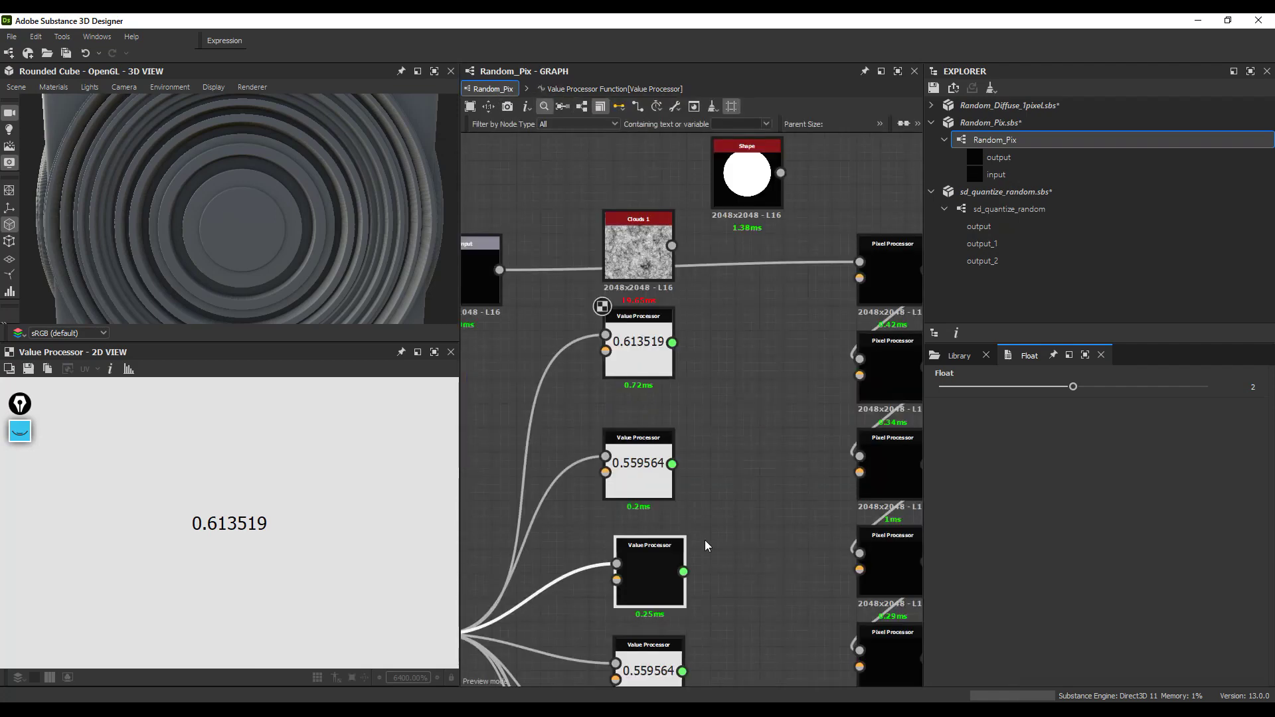
Step: Set the X Float to 3 in the fourth Value Processor's function and return to the Random_Pix graph
middle_drag(704, 540, 716, 249)
click(663, 385)
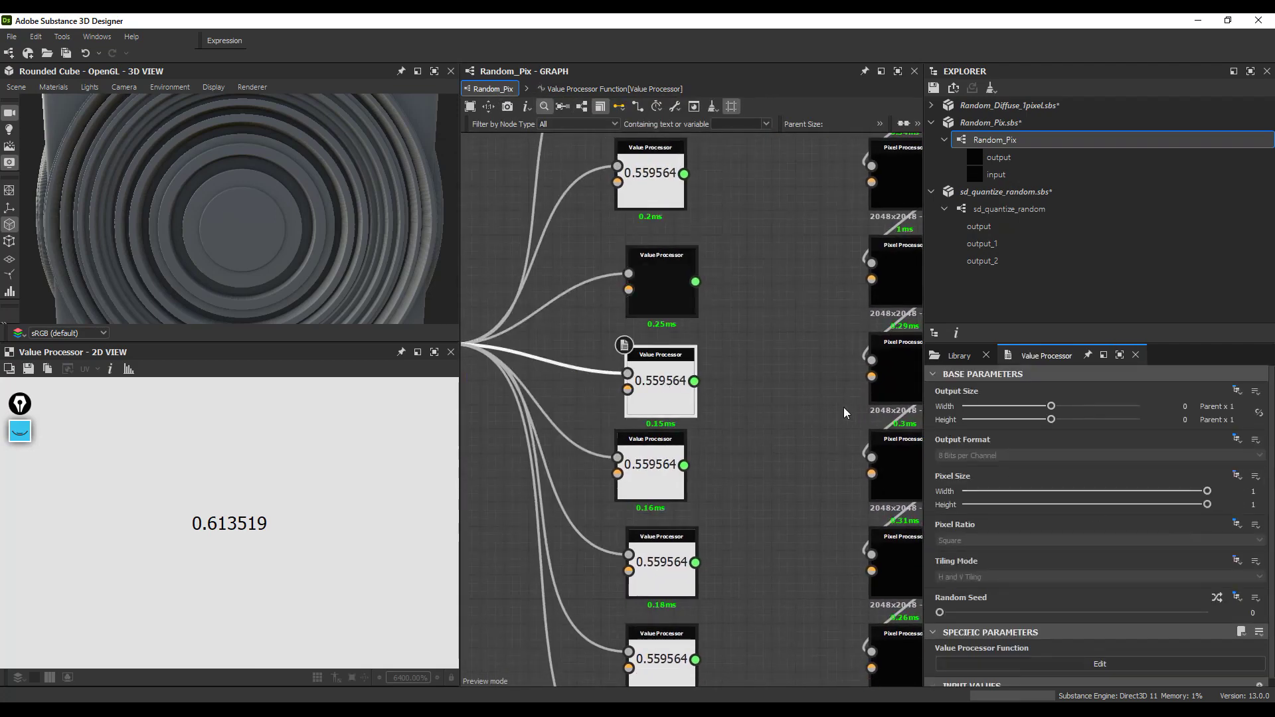
click(1173, 663)
click(631, 206)
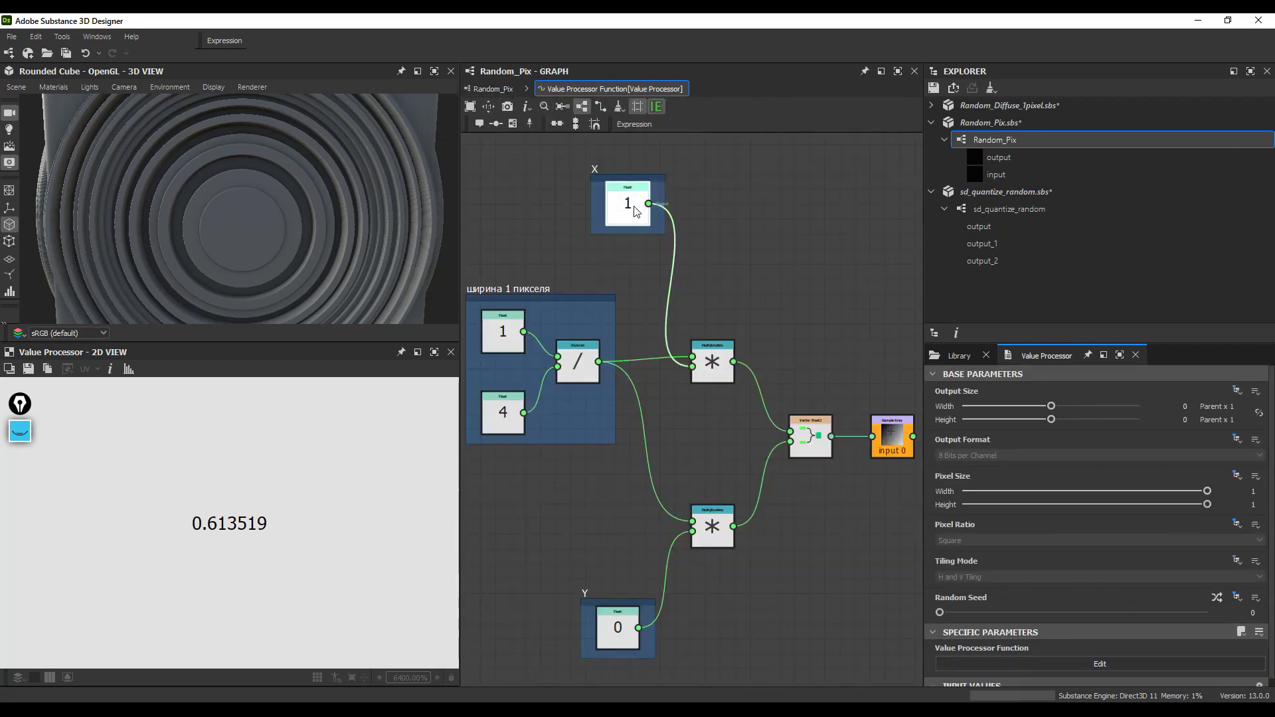
text(3)
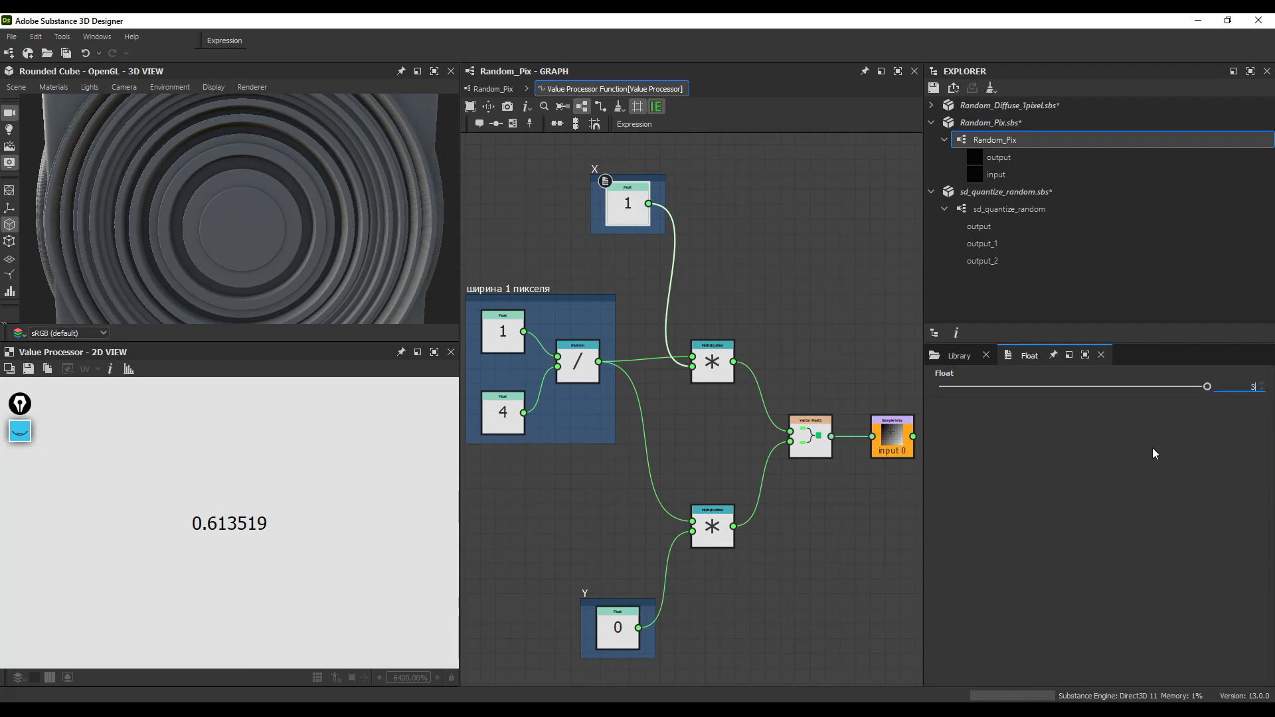
key(Return)
click(491, 88)
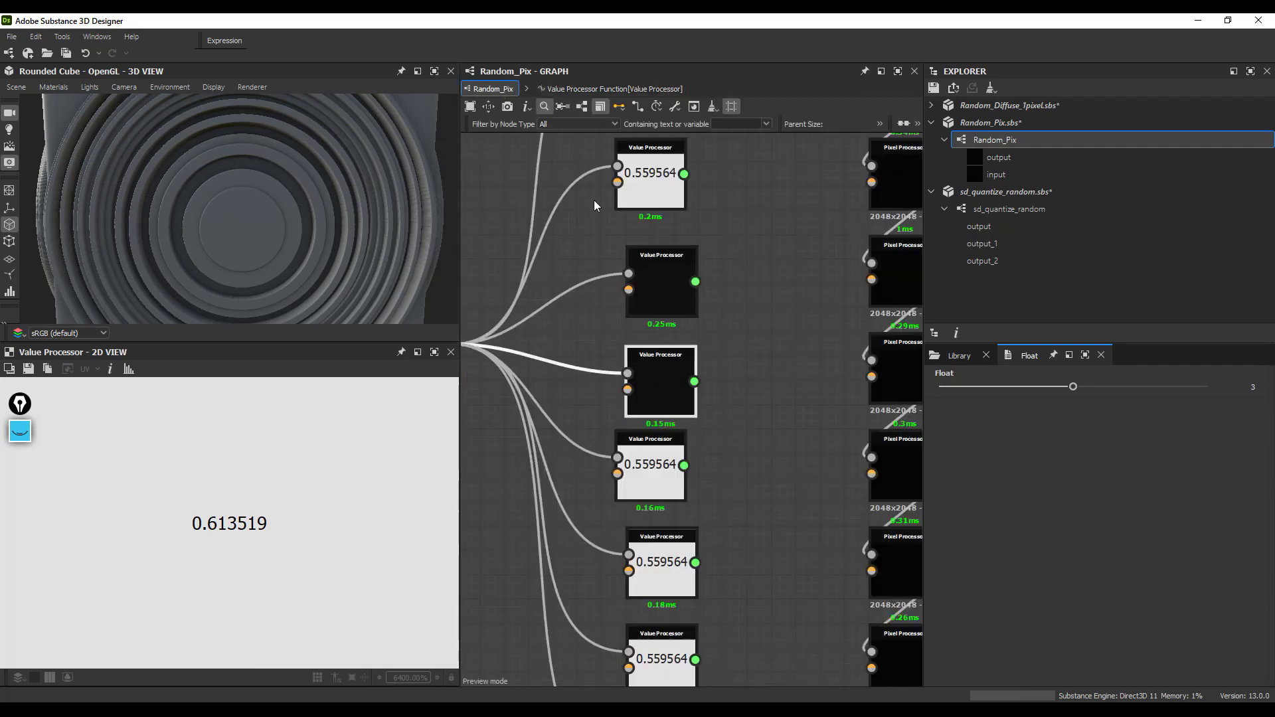
Step: Set the X Float to 0 and the Y Float to 1 in the fifth Value Processor's function and return to the Random_Pix graph
middle_drag(683, 382, 717, 310)
click(708, 356)
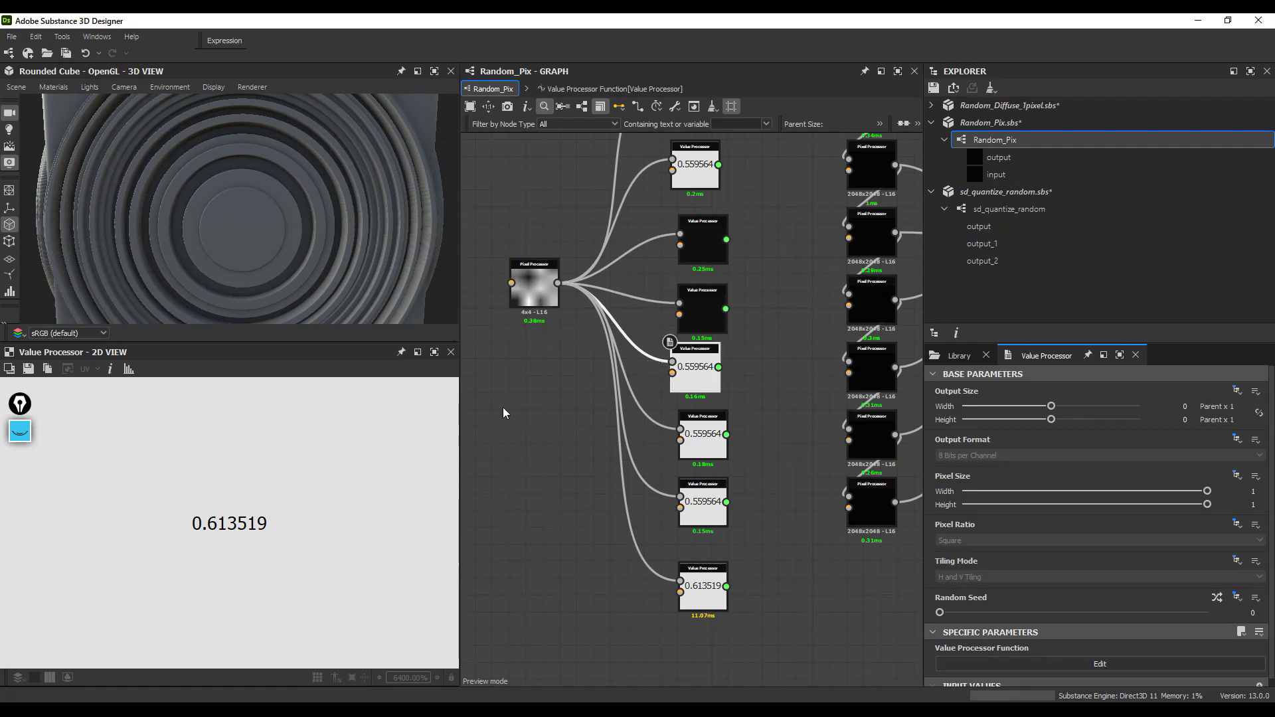
click(1082, 664)
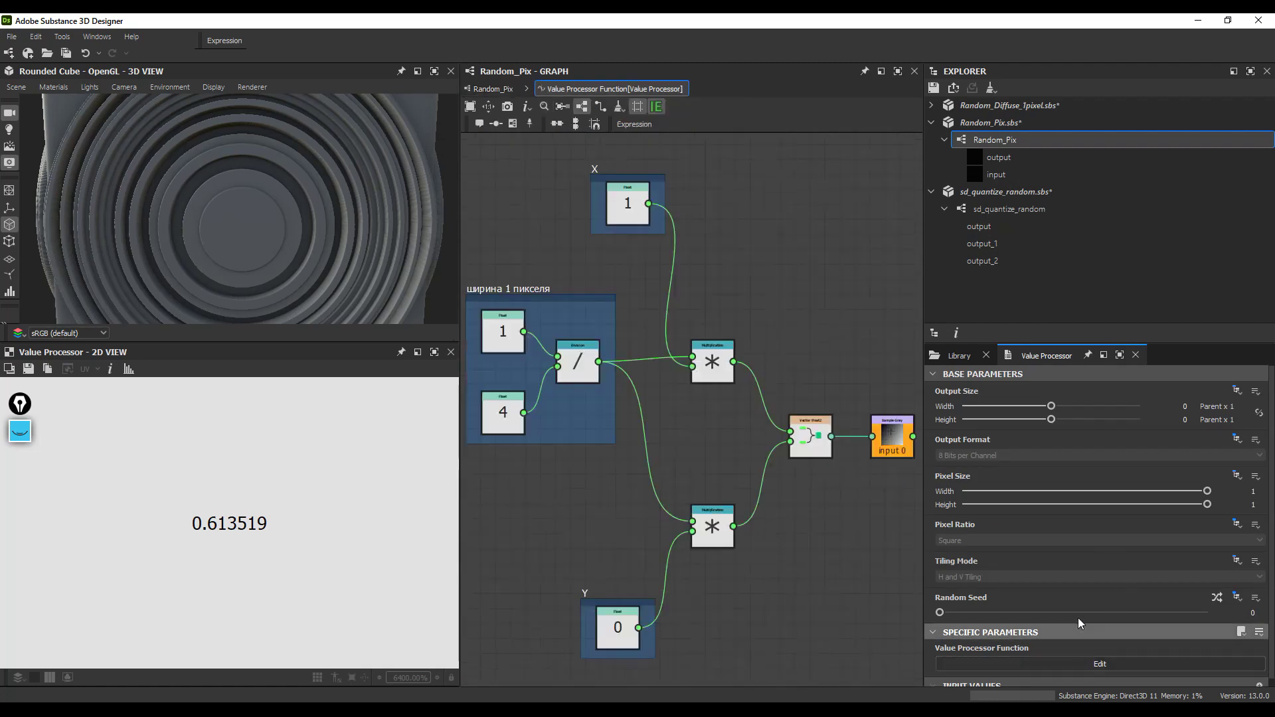
click(630, 205)
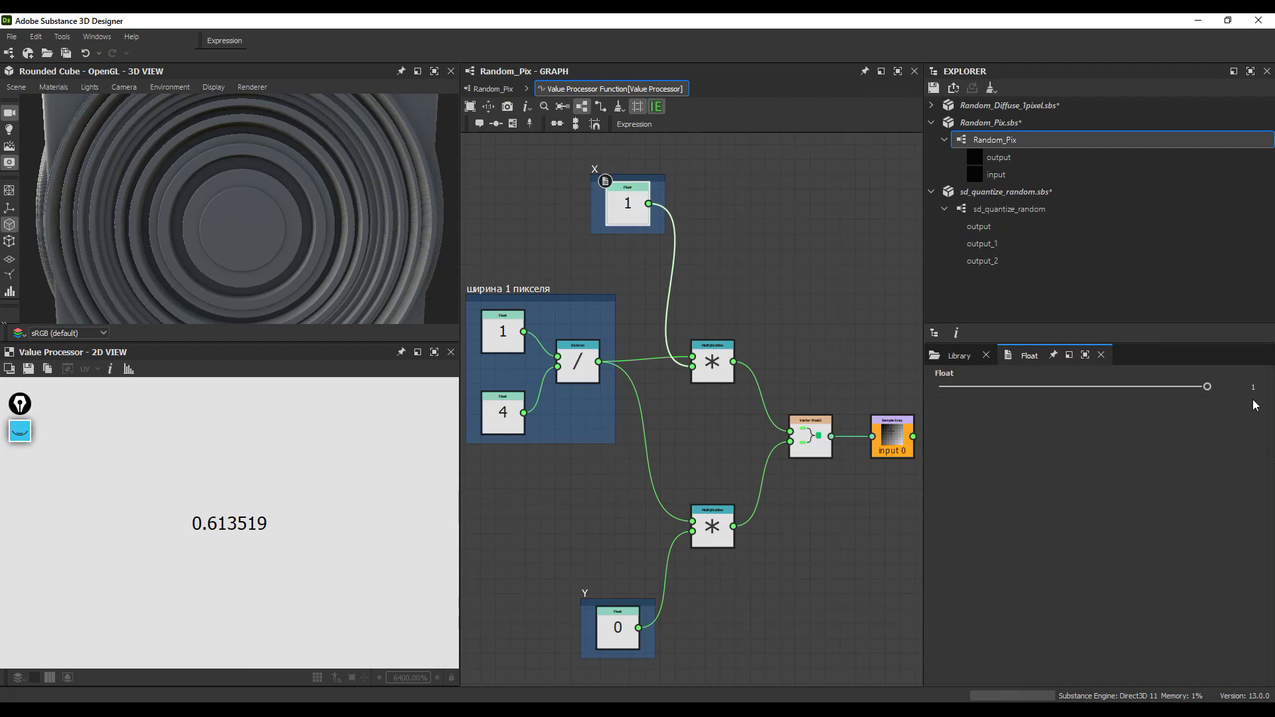
text(0)
key(Return)
click(617, 628)
key(Return)
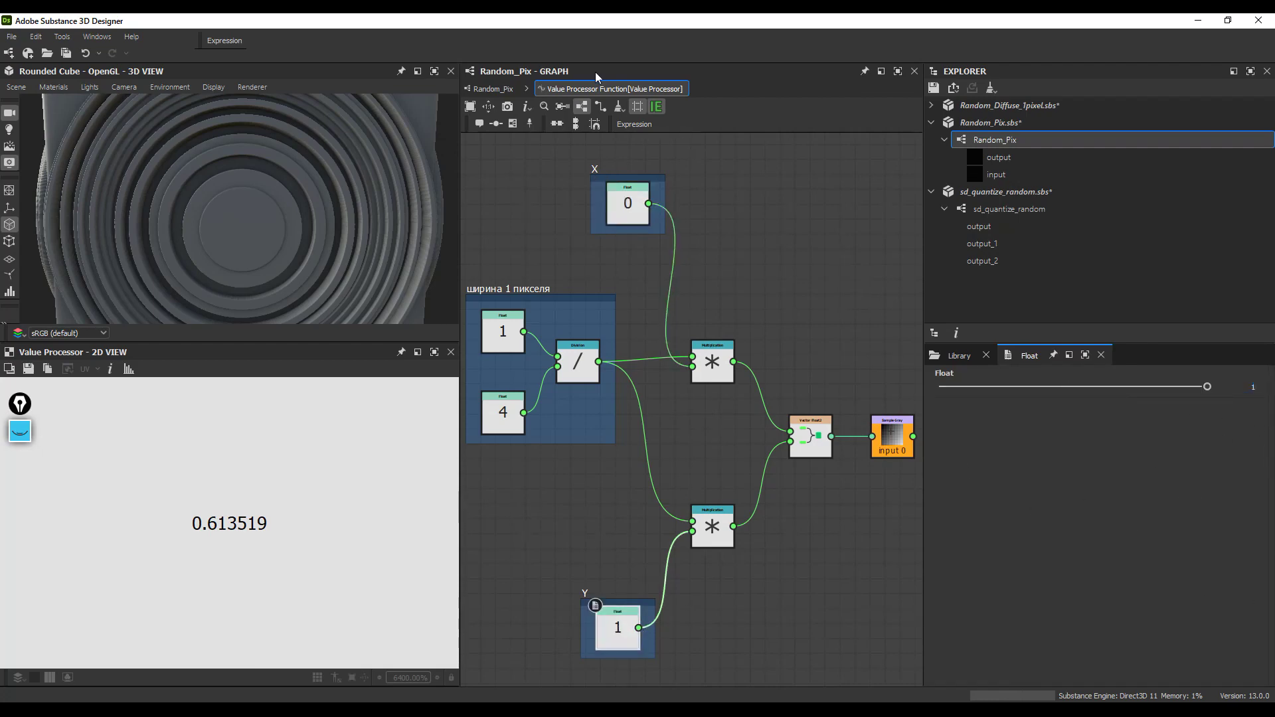
click(492, 89)
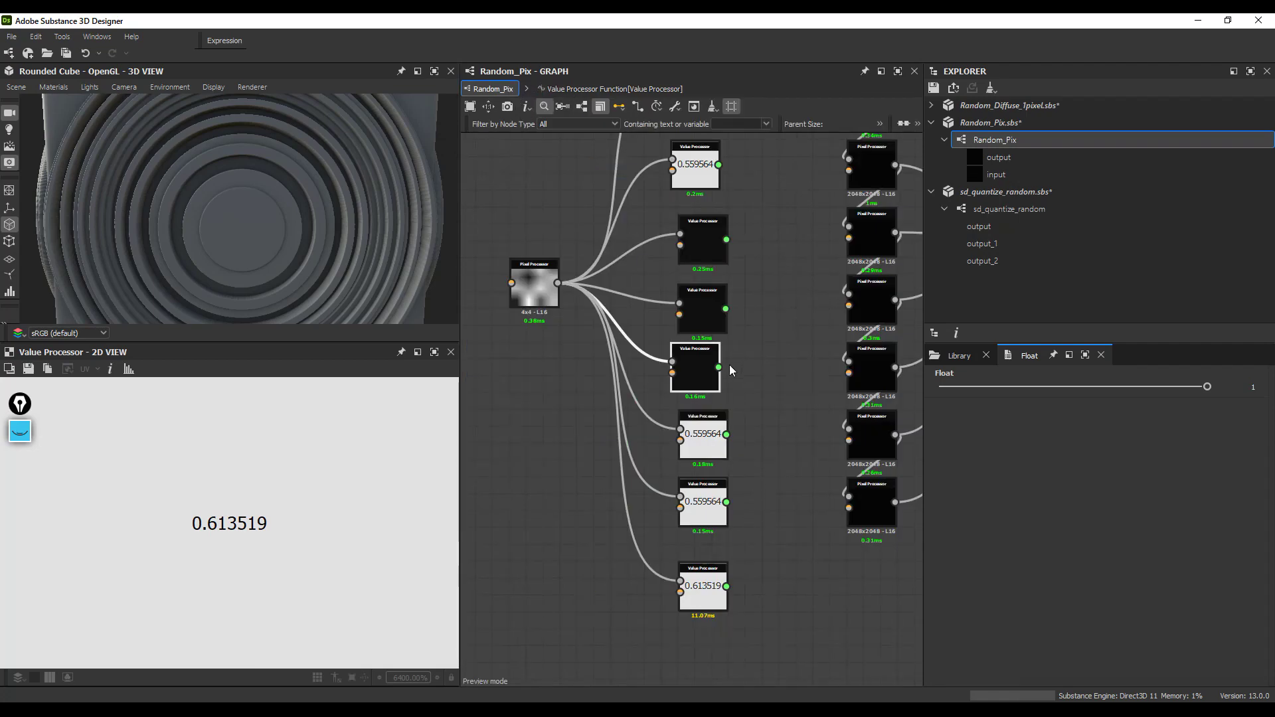
Step: Set the X Float to 0 and the Y Float to 2 in the sixth Value Processor's function and return to the Random_Pix graph
click(703, 443)
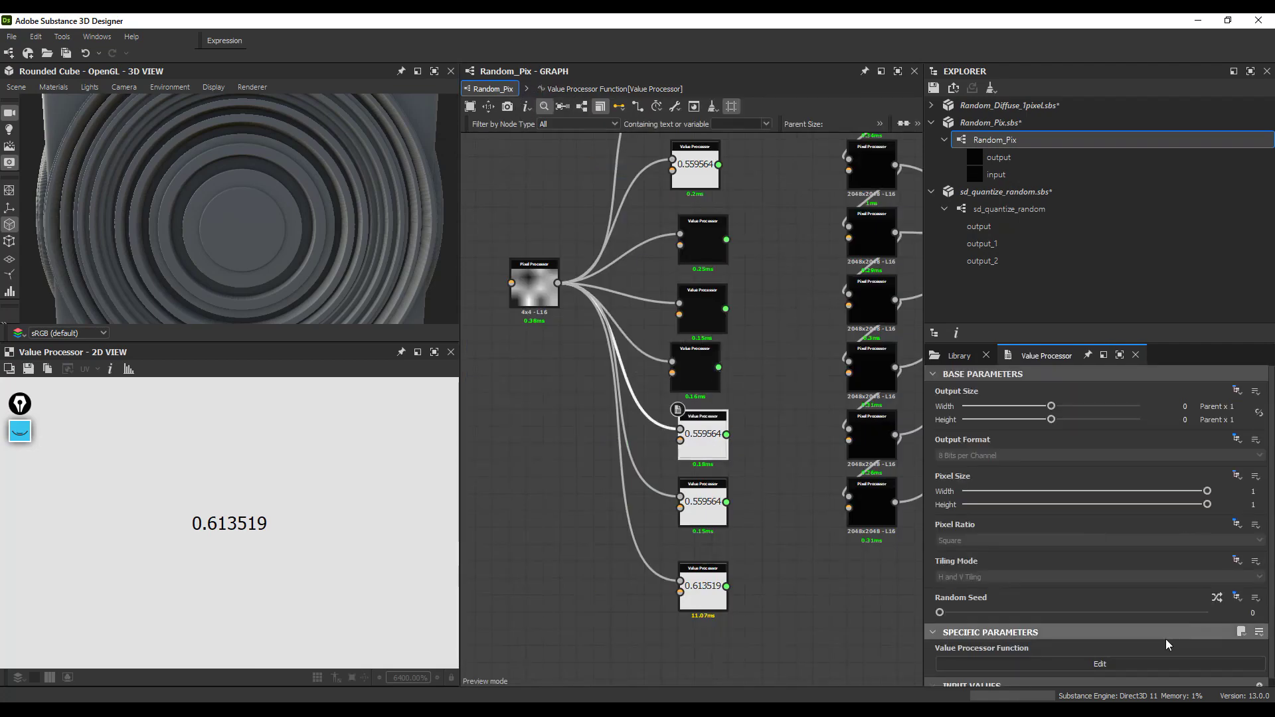
click(1147, 664)
click(1252, 388)
text(0)
key(Return)
click(618, 627)
key(Return)
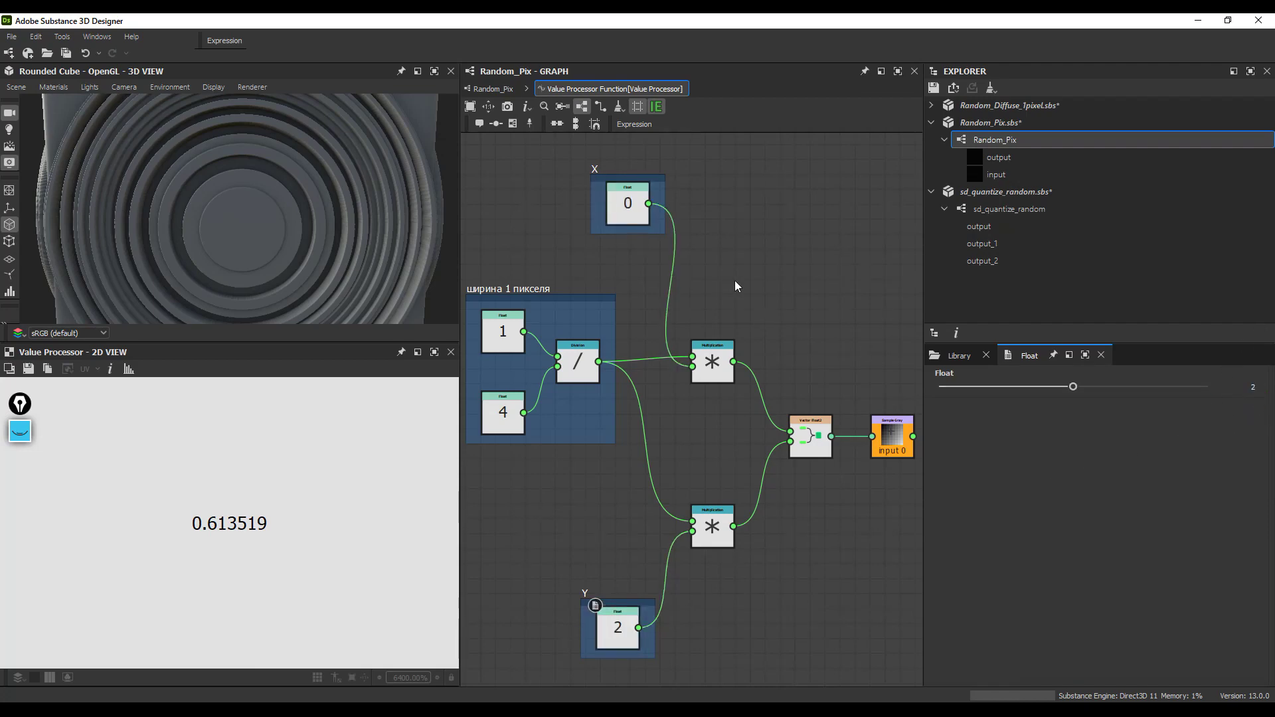
click(493, 88)
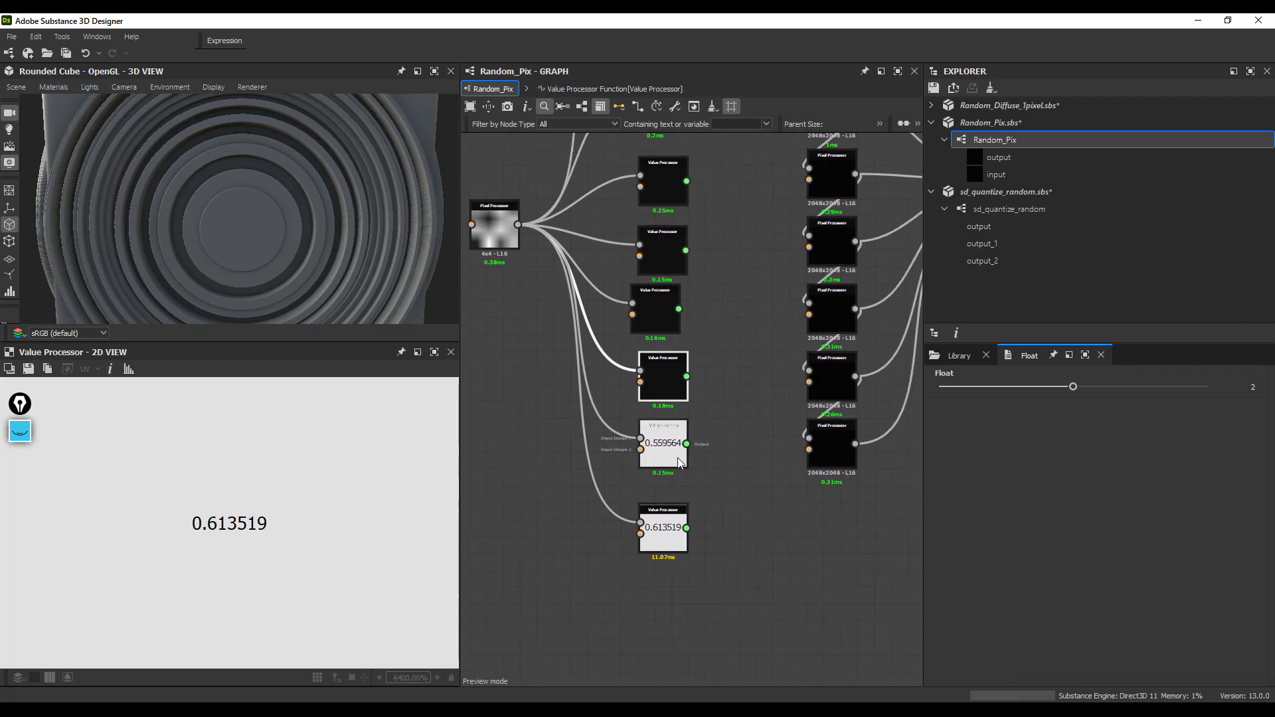
Step: Check the X Float in the seventh Value Processor's function and return to the Random_Pix graph
click(1229, 660)
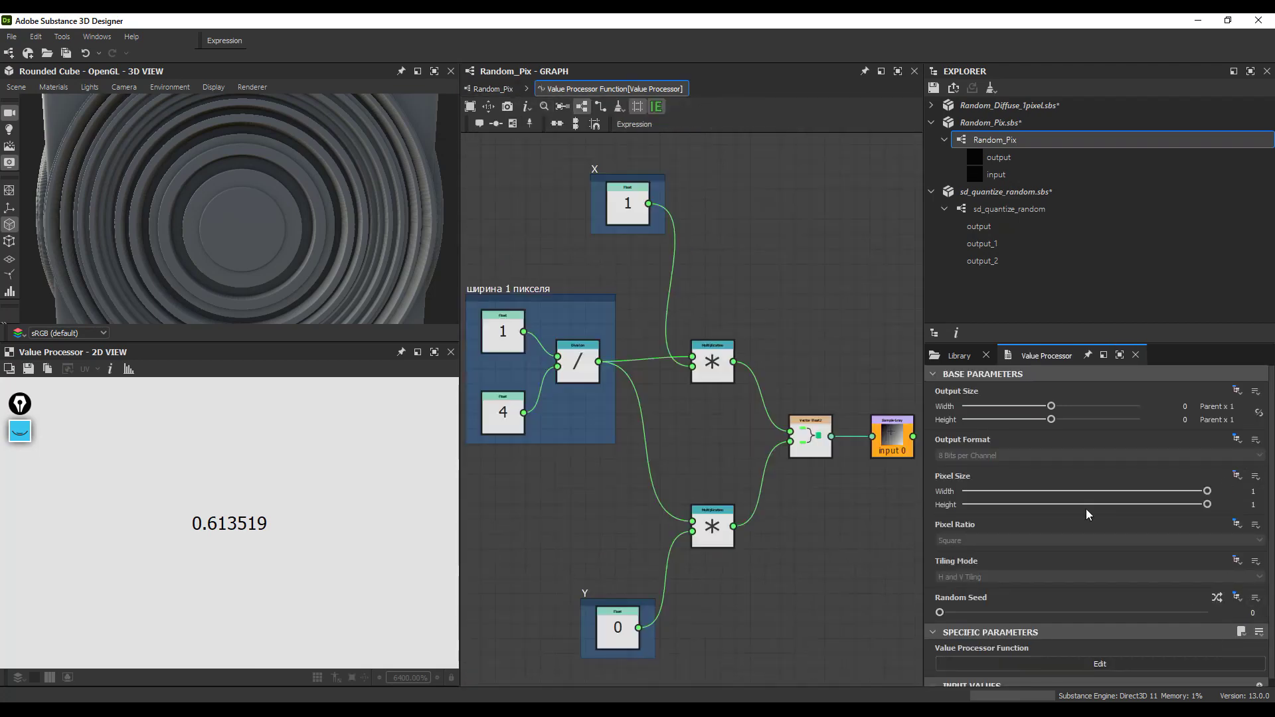
click(644, 194)
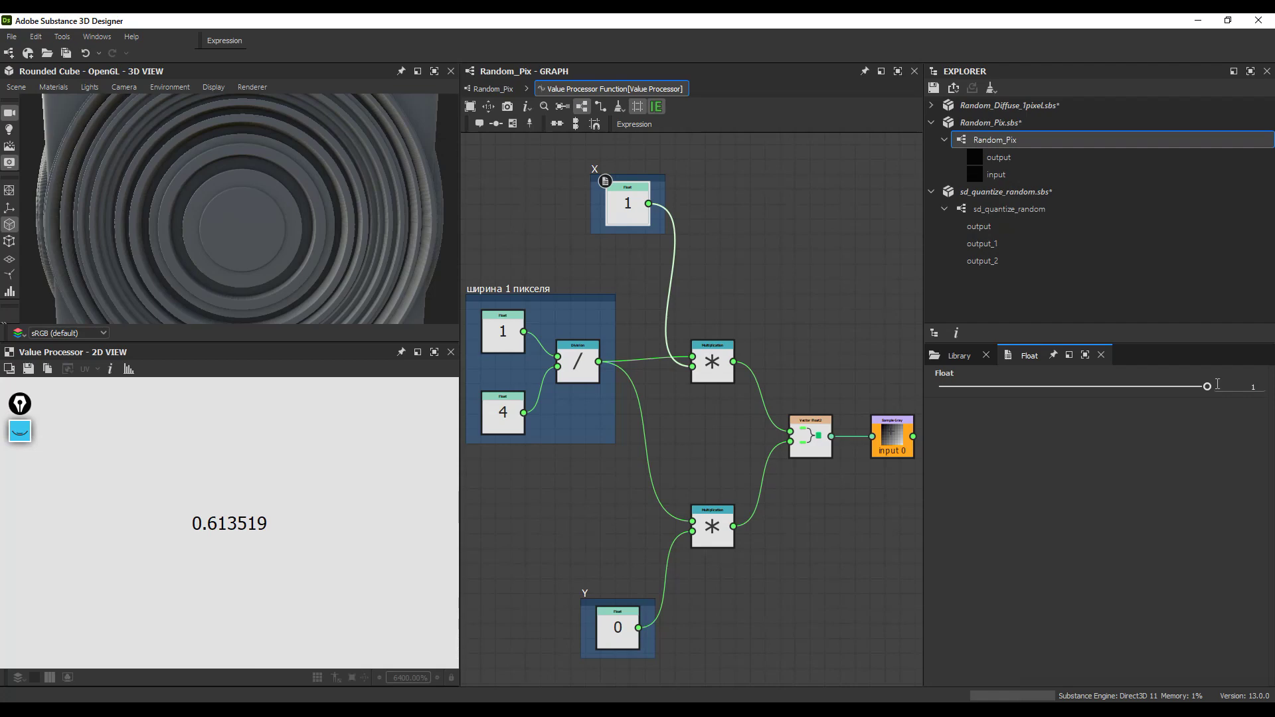
click(492, 88)
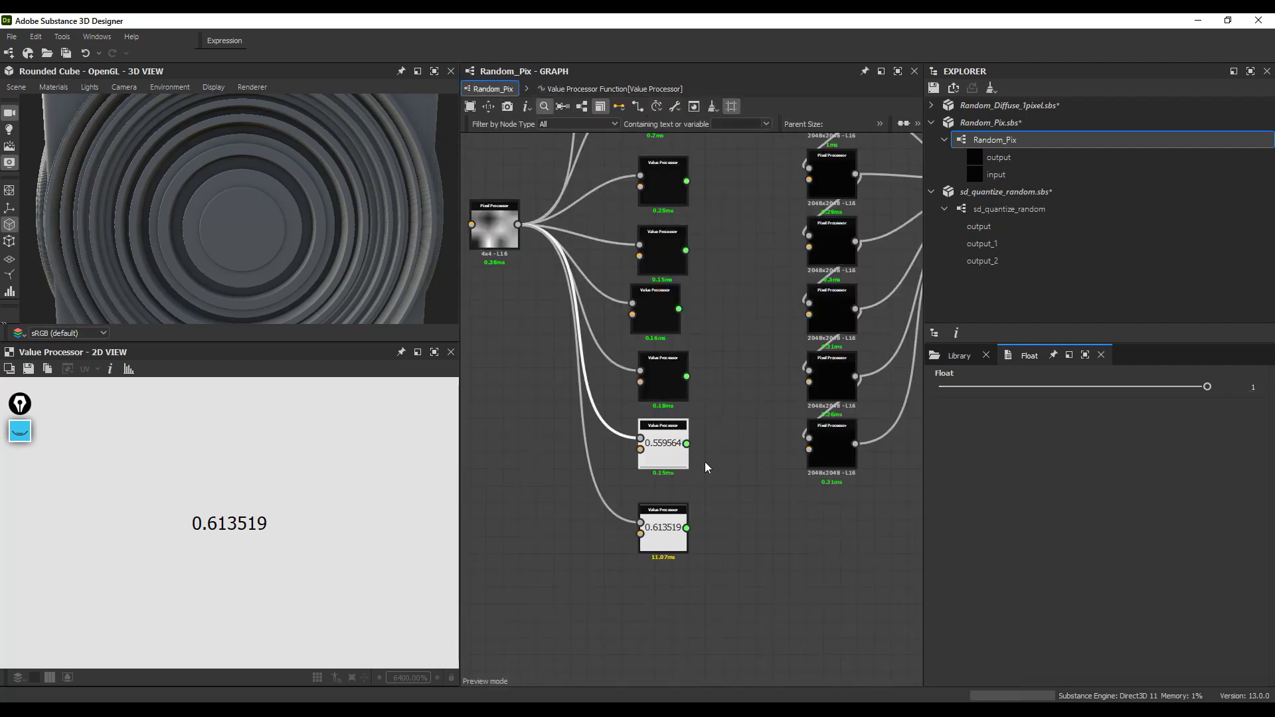
Step: Set the Y Float to 1 in the sixth Value Processor's function and return to the Random_Pix graph
click(667, 376)
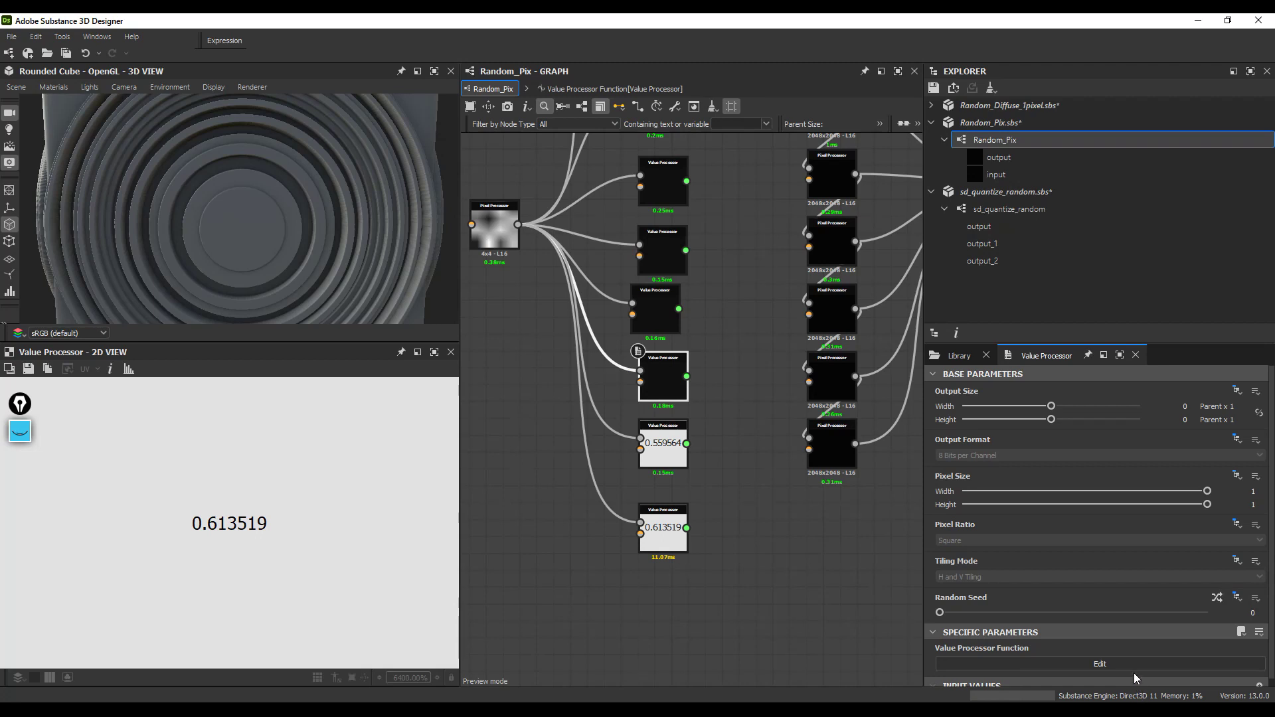
click(1128, 663)
click(624, 636)
click(1252, 388)
text(1)
key(Return)
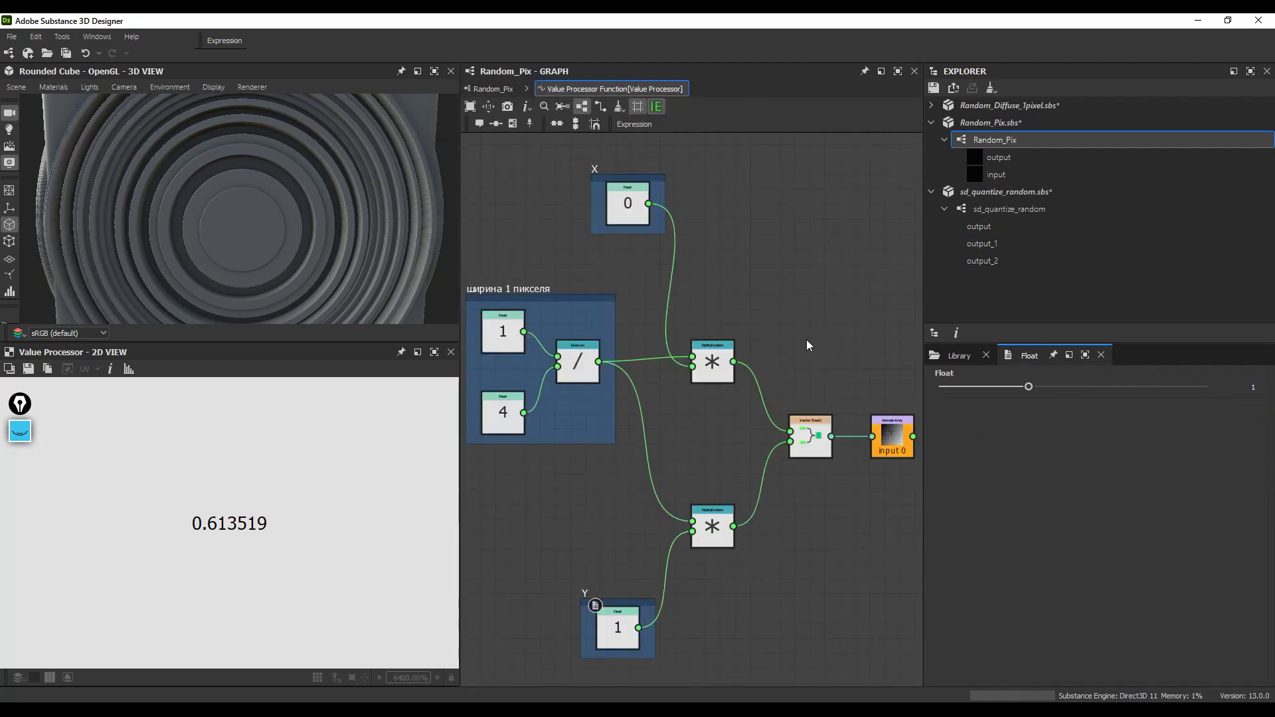
click(495, 88)
Step: Check the X and Y Floats in the functions of the fourth and fifth Value Processors
click(663, 369)
click(653, 308)
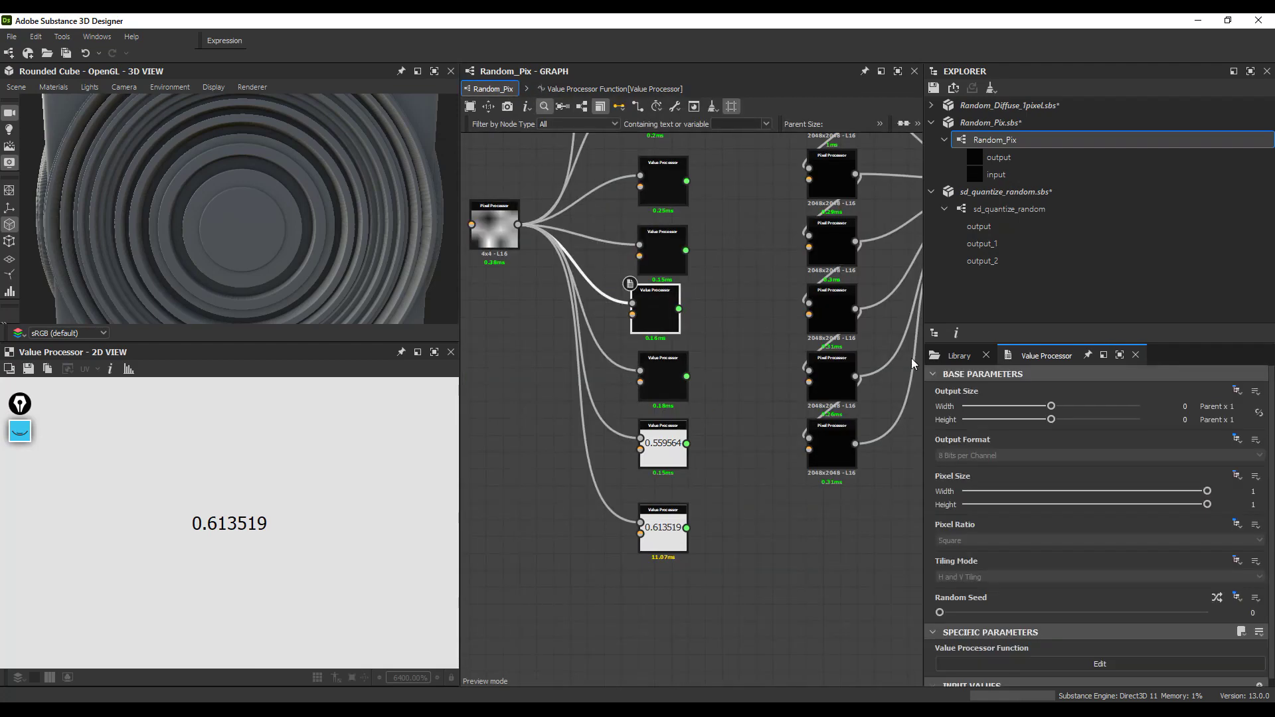
click(1100, 663)
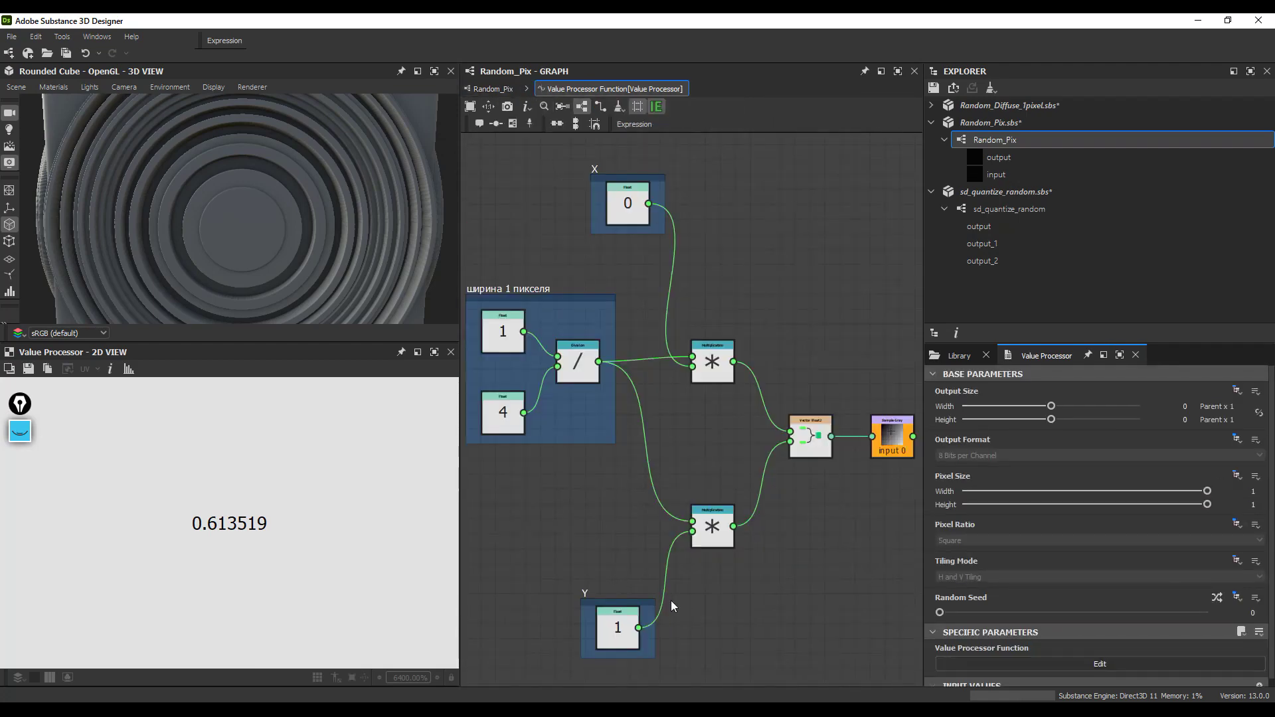
click(494, 91)
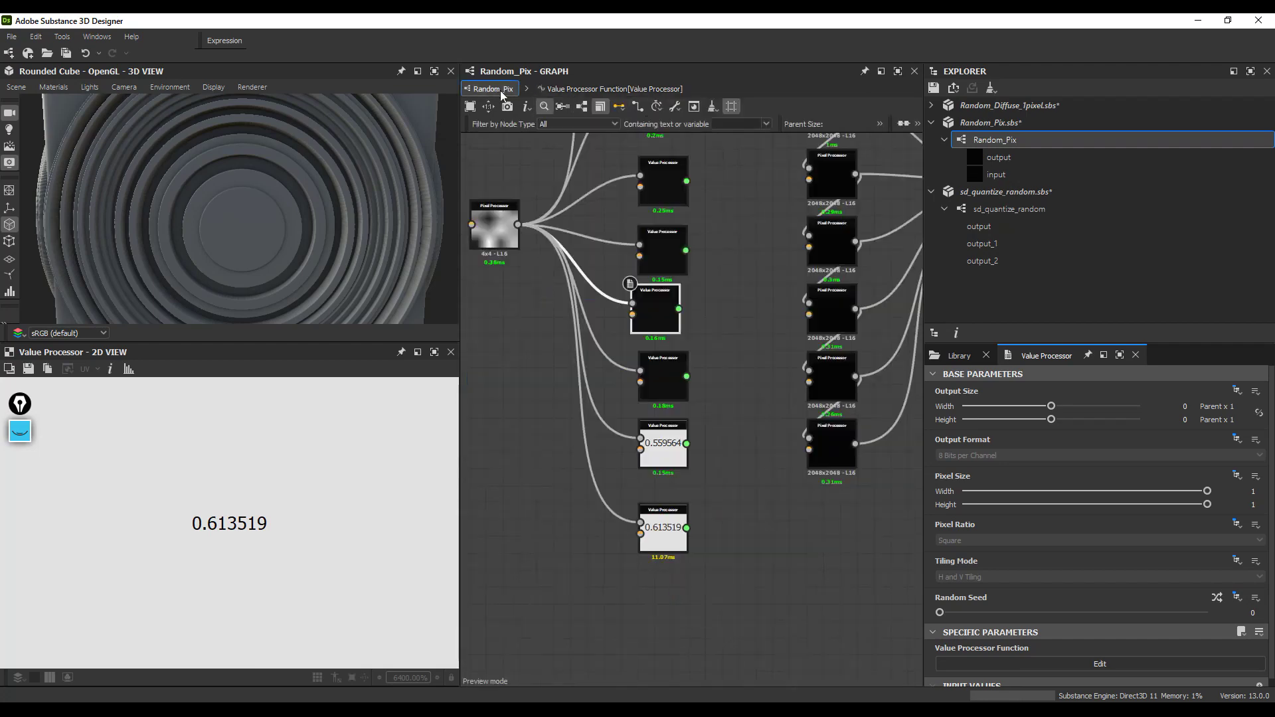
click(658, 234)
scroll(670, 257, down, 2)
middle_drag(671, 257, 665, 275)
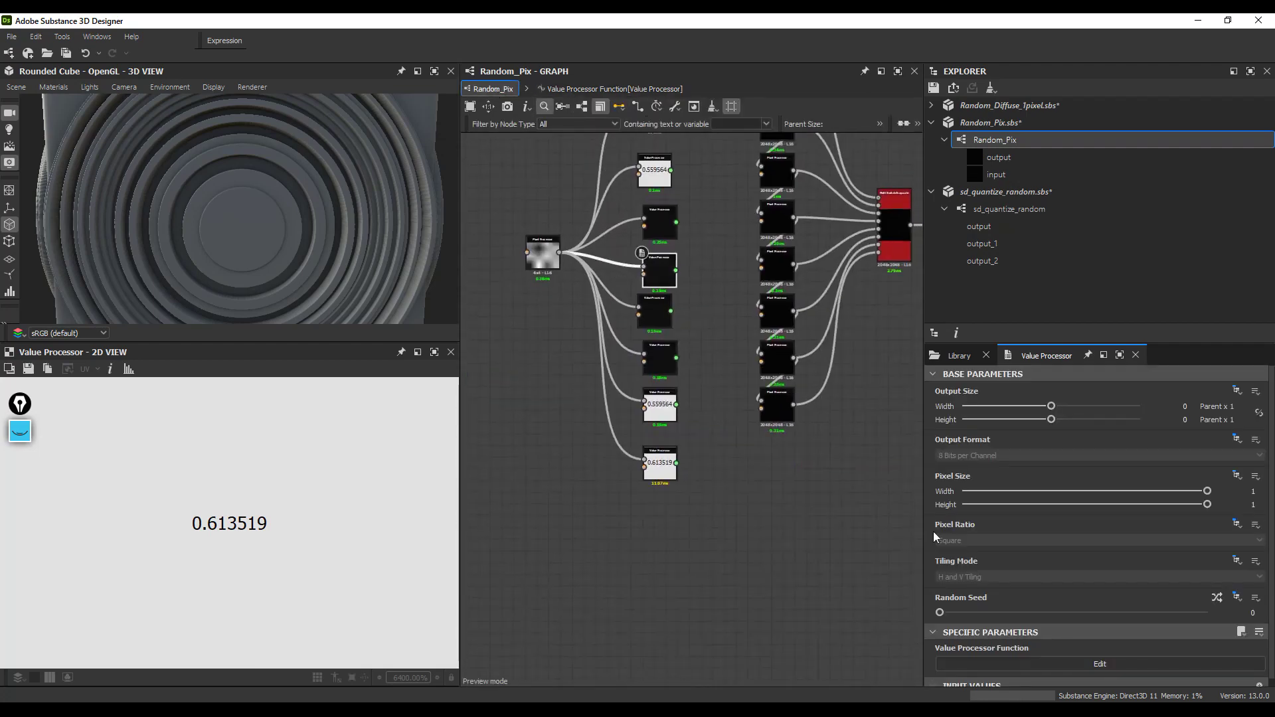
click(987, 667)
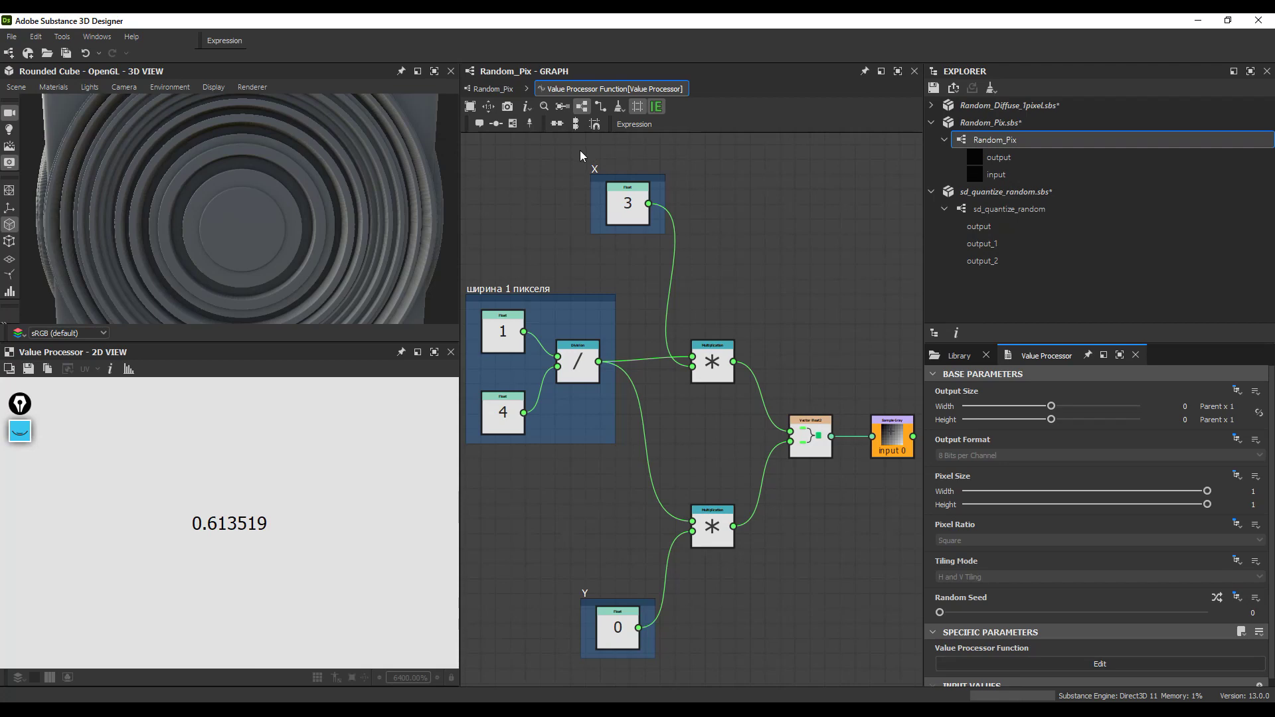
click(507, 93)
click(657, 312)
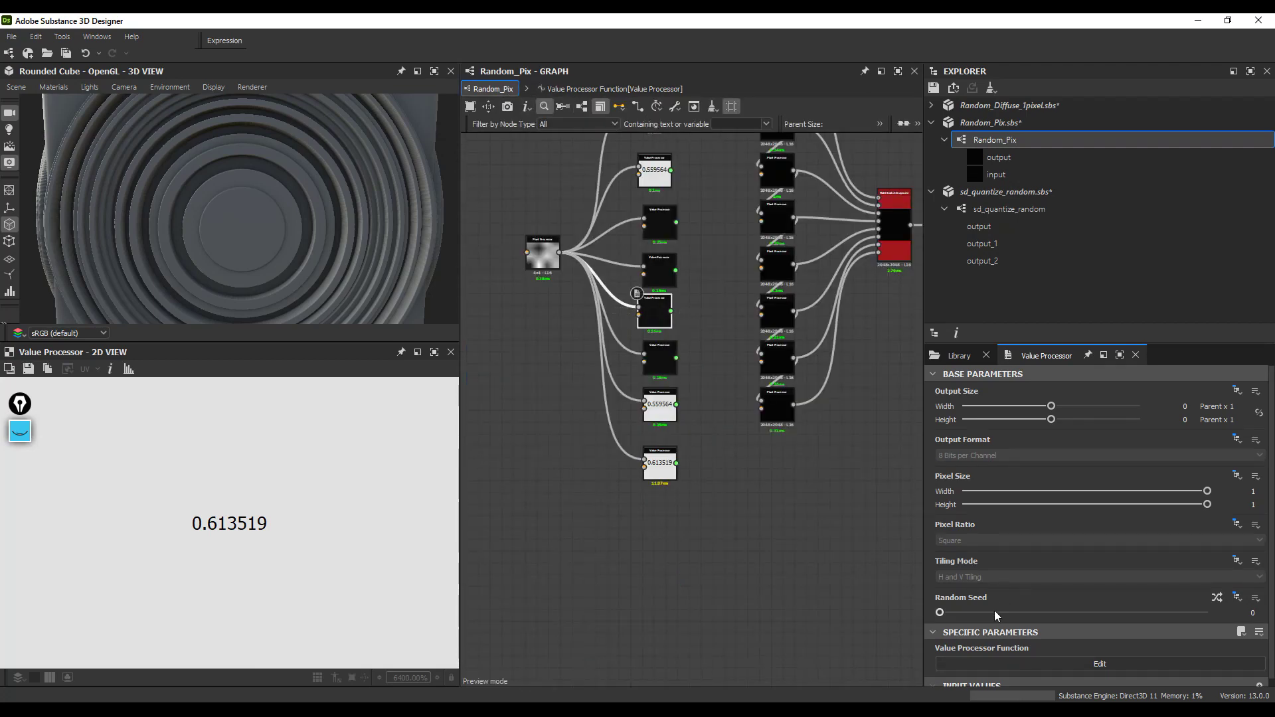
click(1005, 663)
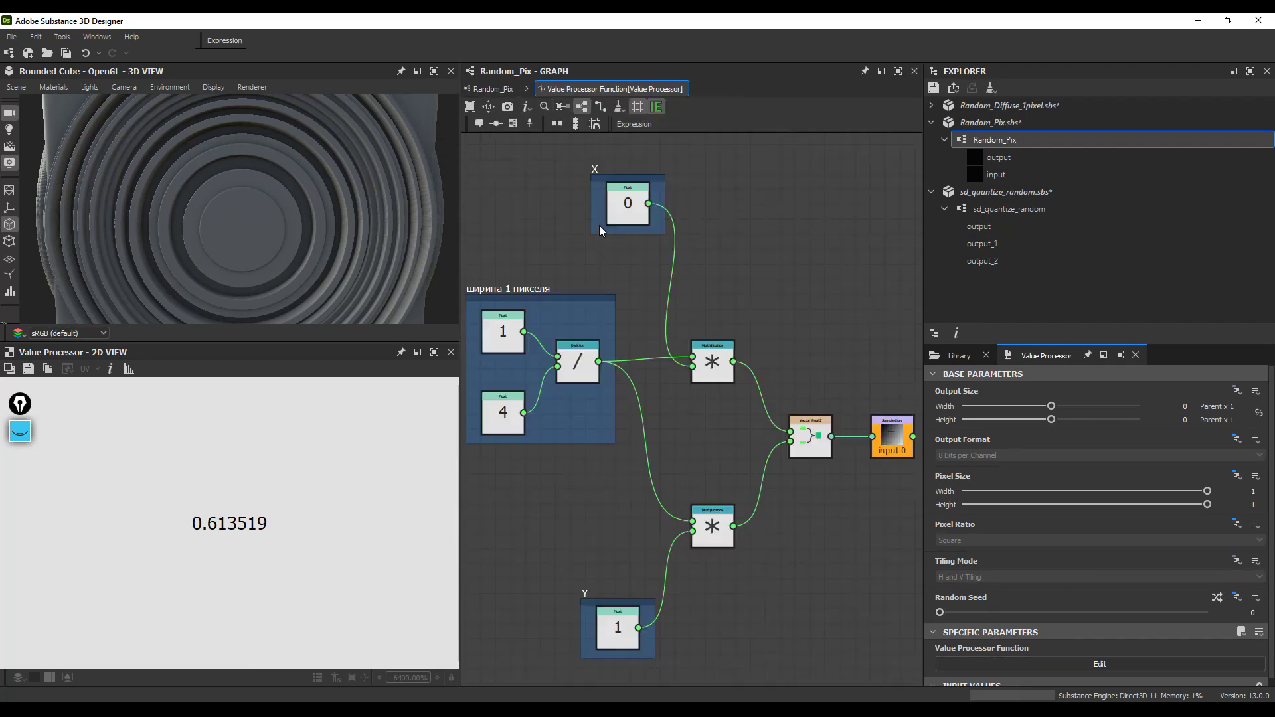
click(507, 91)
Step: Change the X Float in the sixth Value Processor's function and return to the Random_Pix graph
click(662, 356)
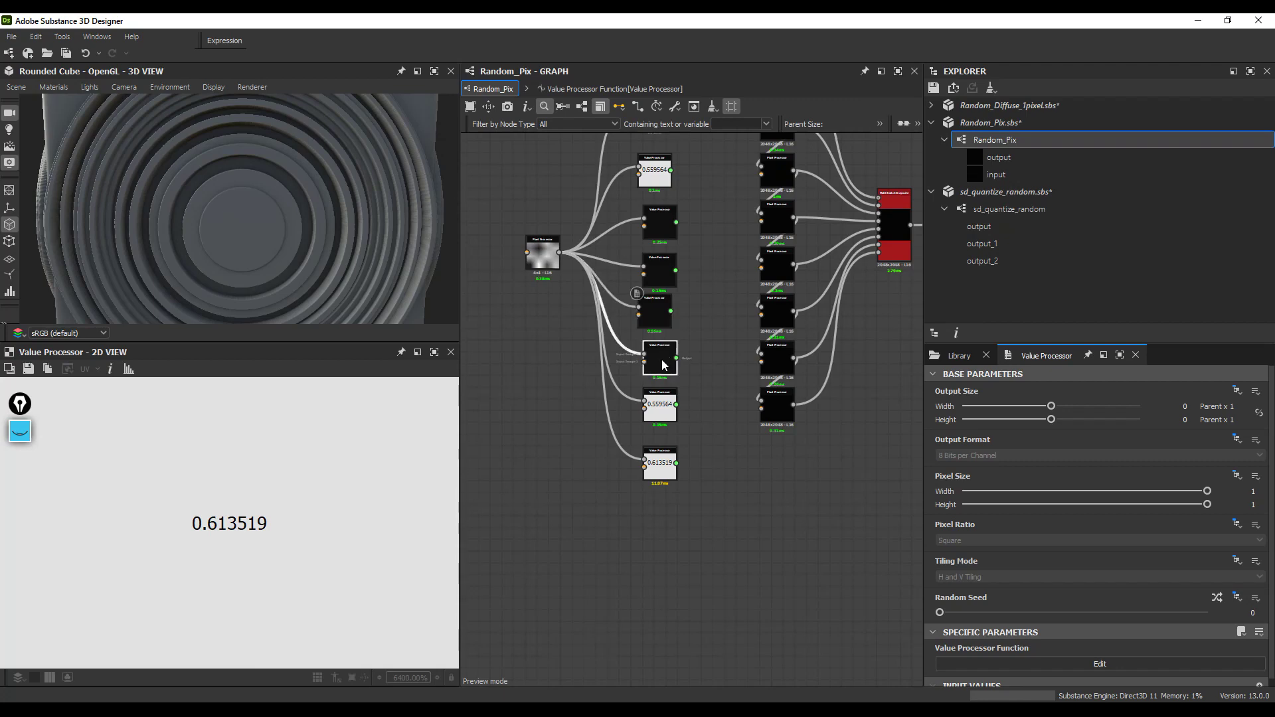
click(1057, 664)
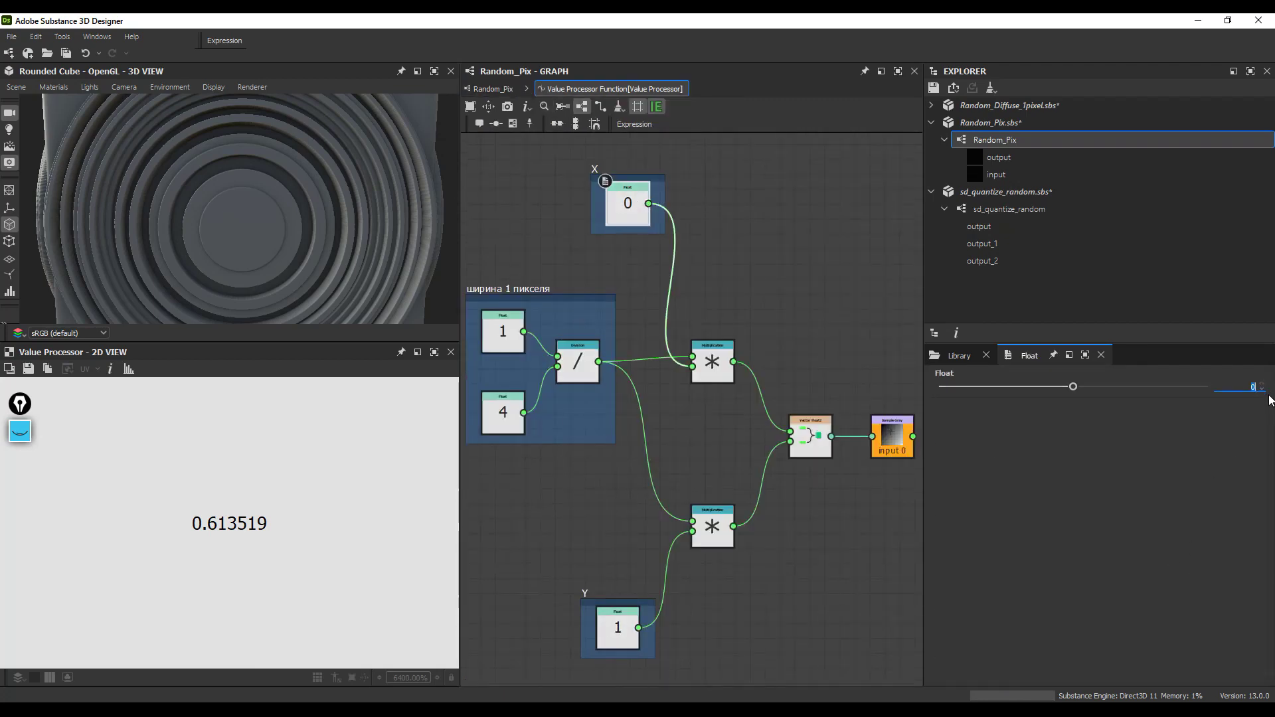
key(Return)
click(493, 88)
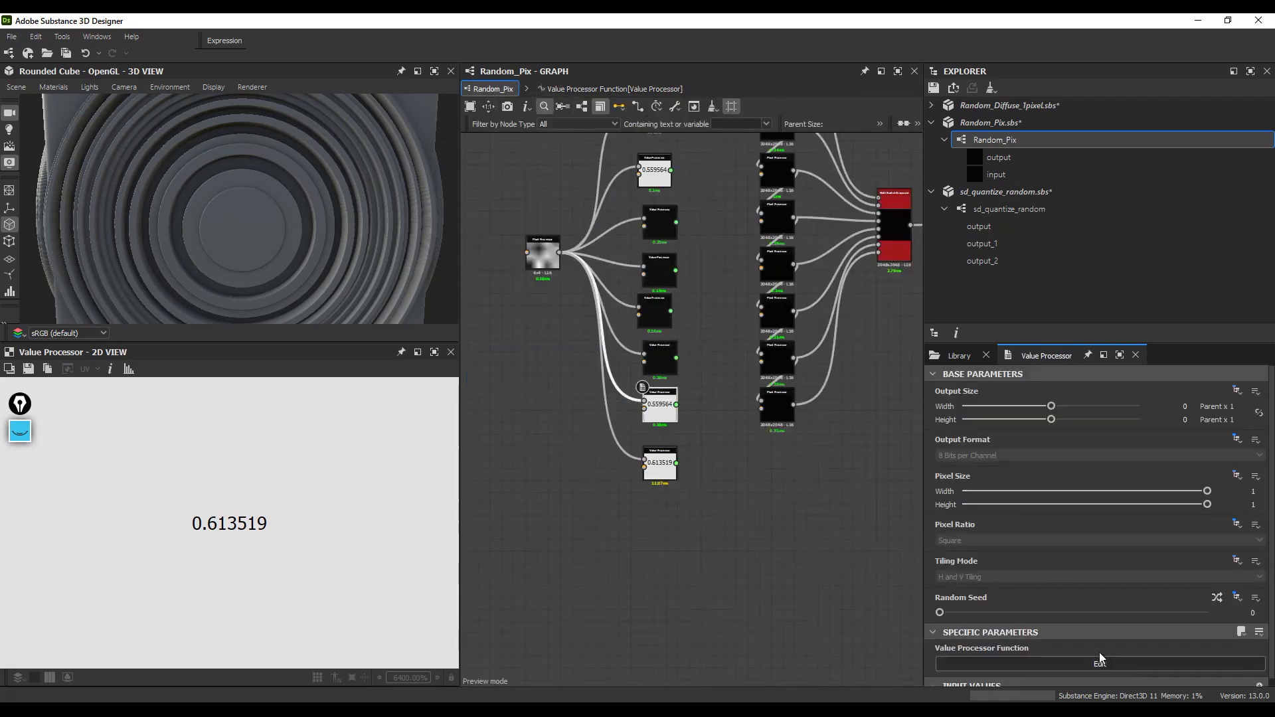
Step: Set the X Float to 2 and the Y Float to 1 in the seventh Value Processor's function and return to the Random_Pix graph
click(1099, 662)
click(1251, 386)
text(2)
drag(618, 632, 623, 636)
click(1251, 386)
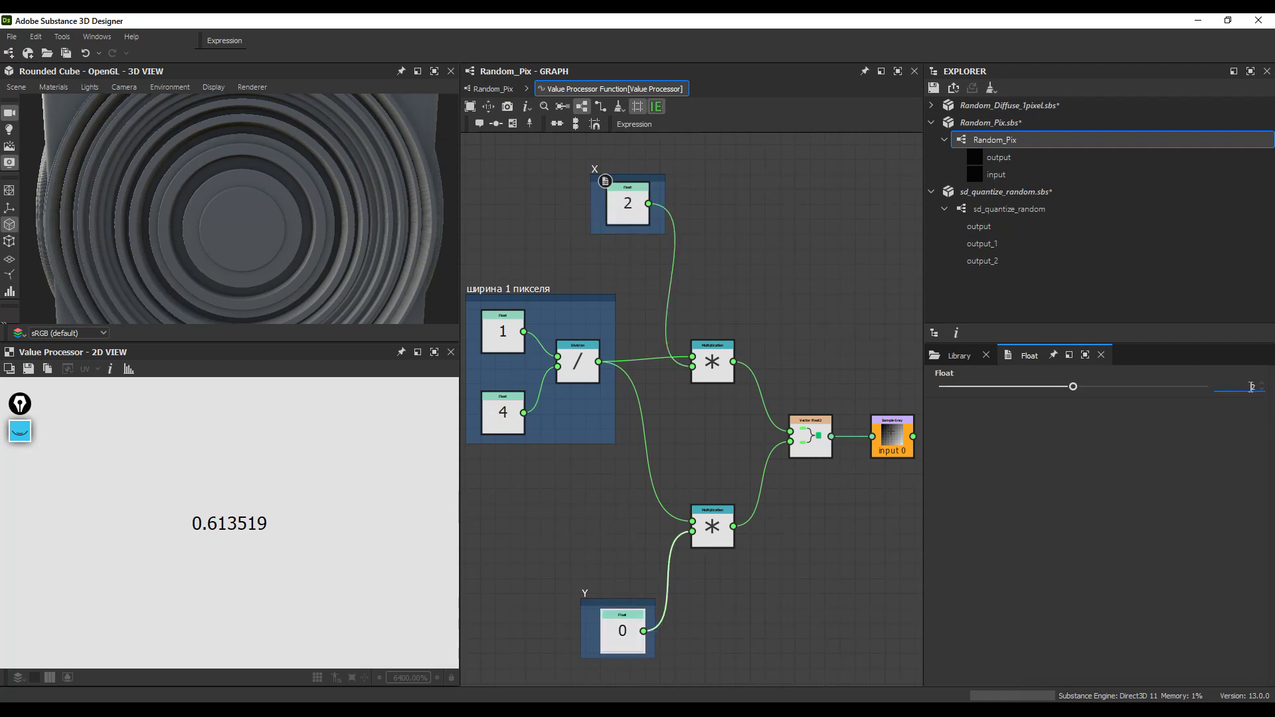
click(817, 588)
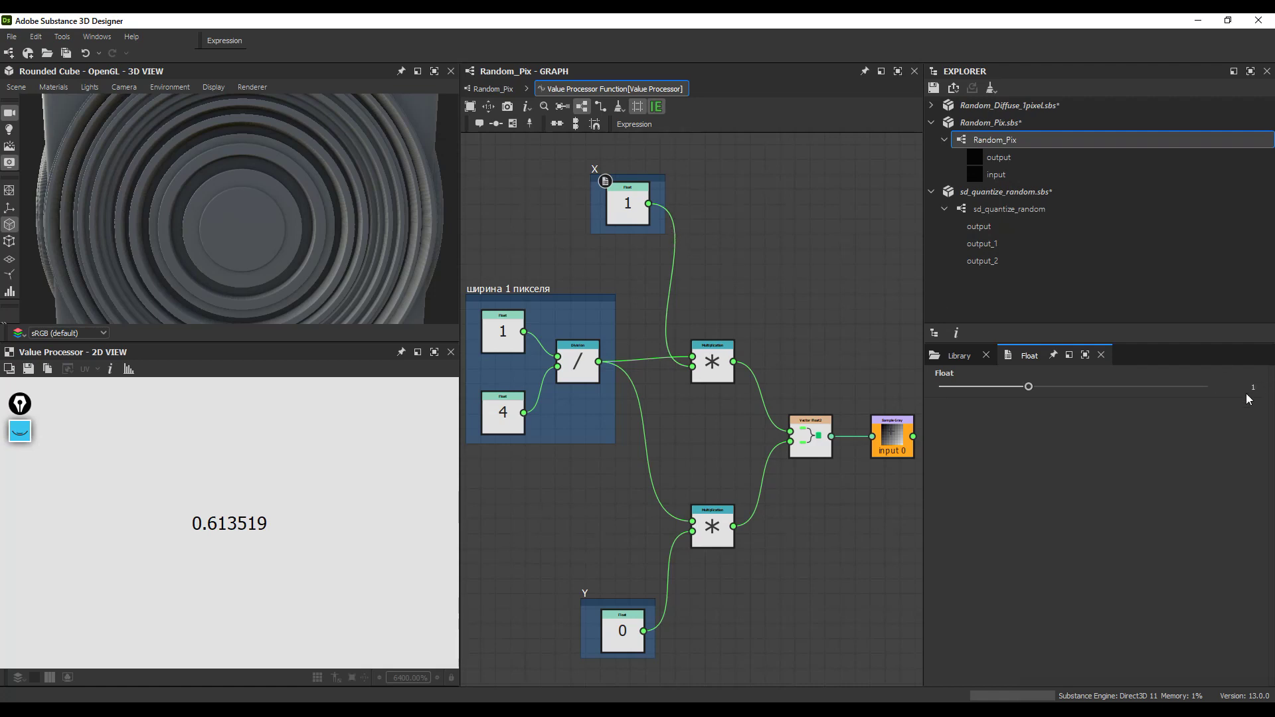
key(Return)
click(622, 631)
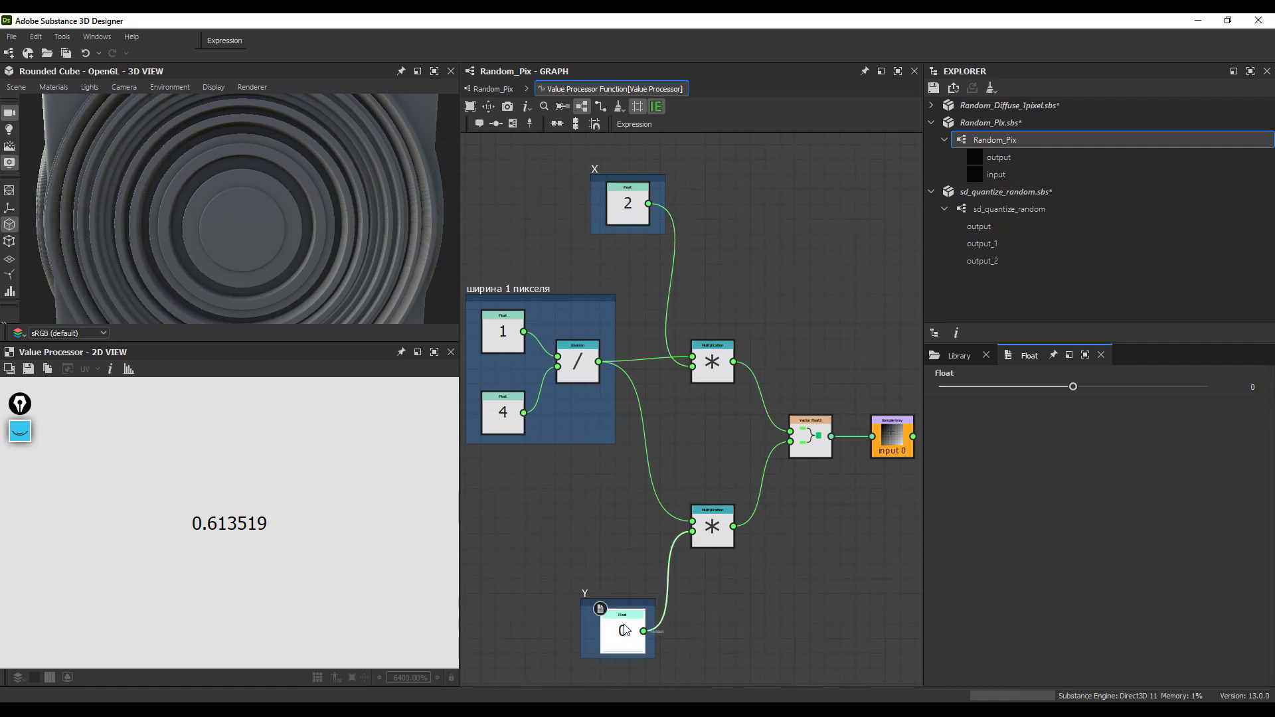
click(1252, 386)
text(1)
key(Return)
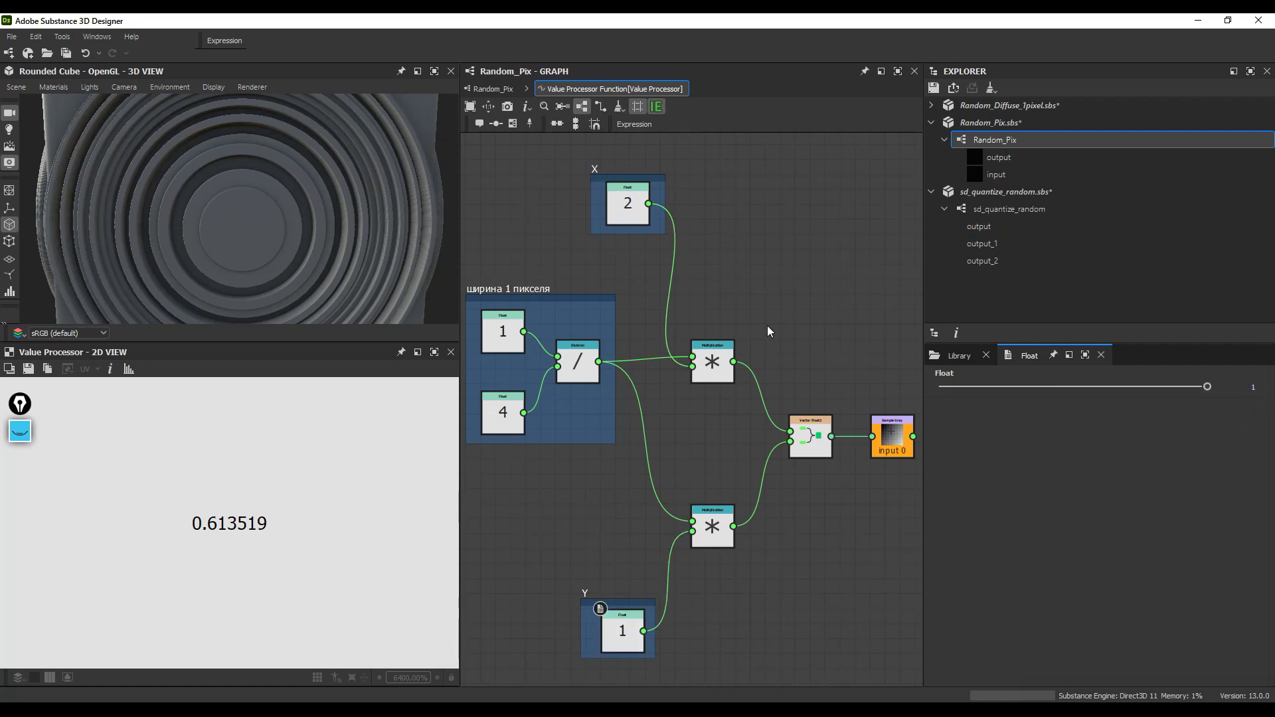
click(492, 89)
Step: Set the X Float to 3 and the Y Float to 1 in the eighth Value Processor's function and return to the Random_Pix graph
click(660, 468)
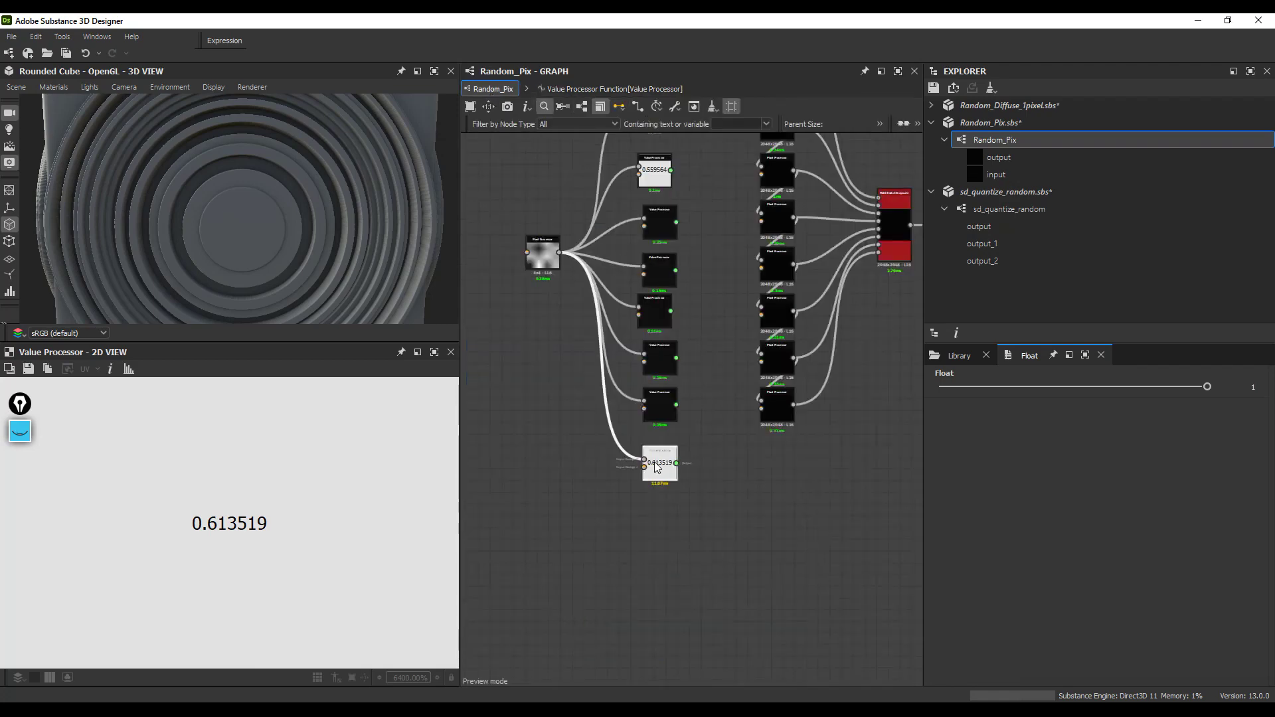
click(1094, 664)
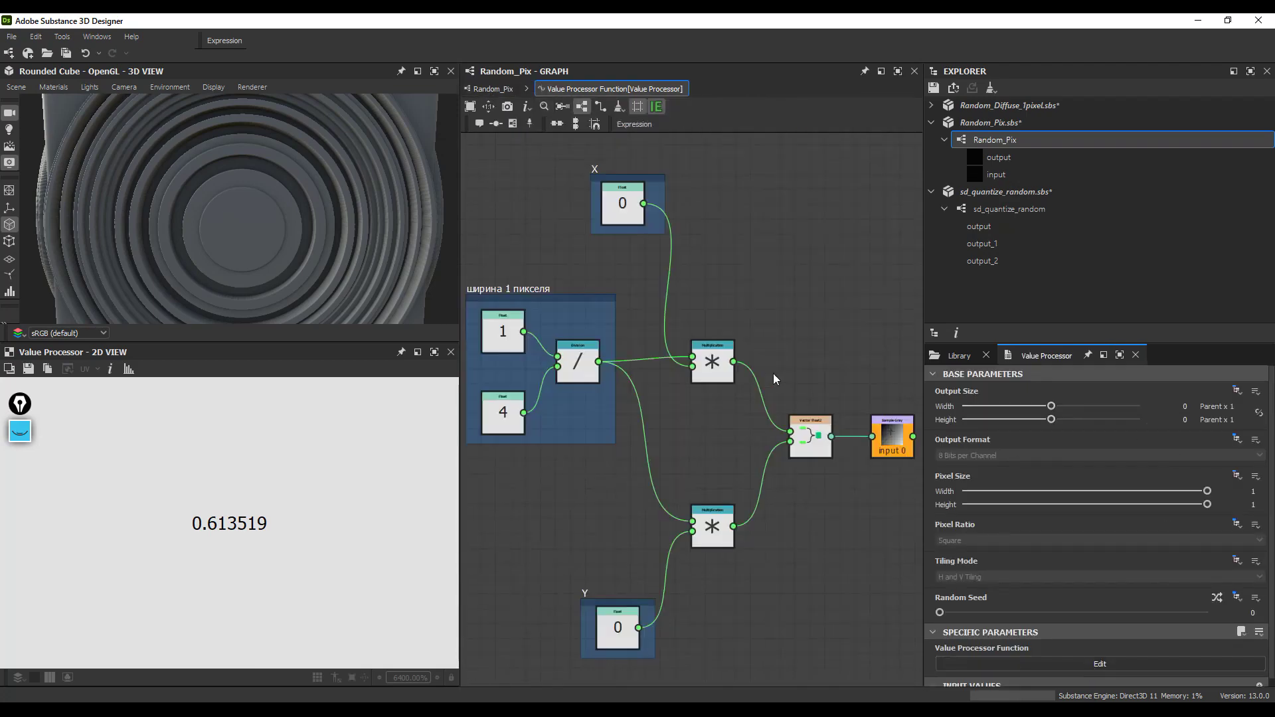
click(622, 202)
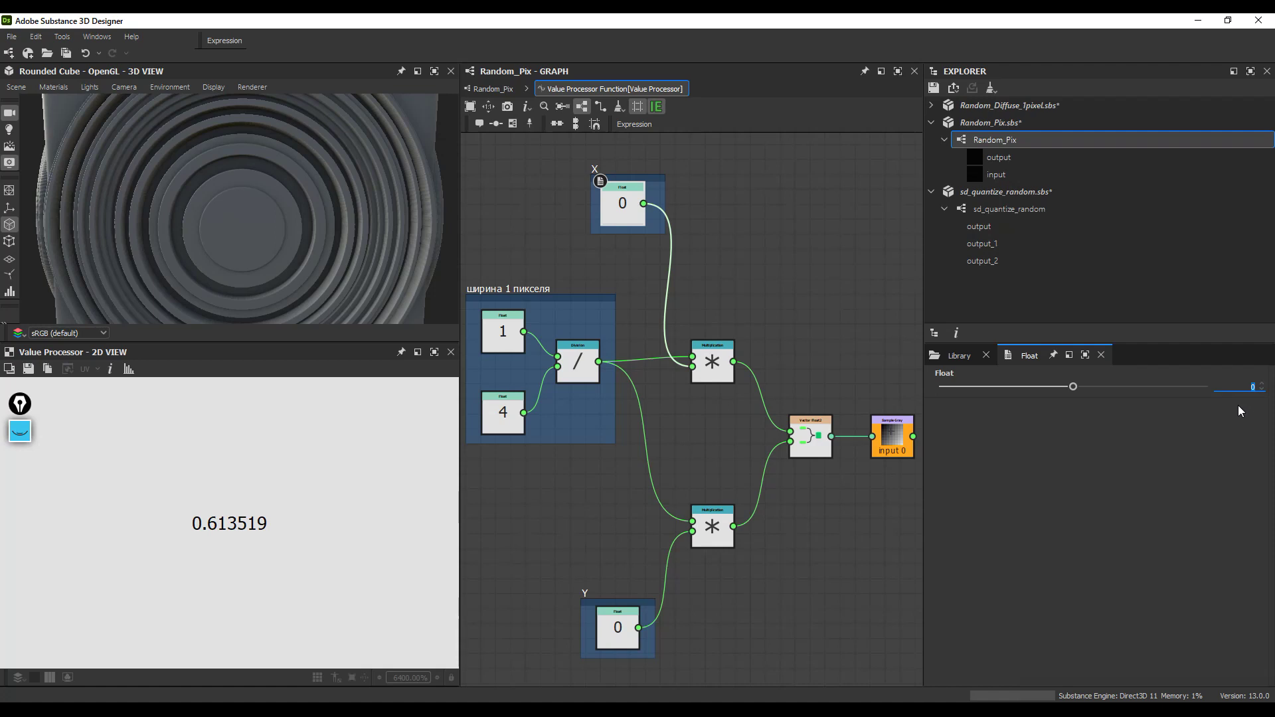
click(627, 627)
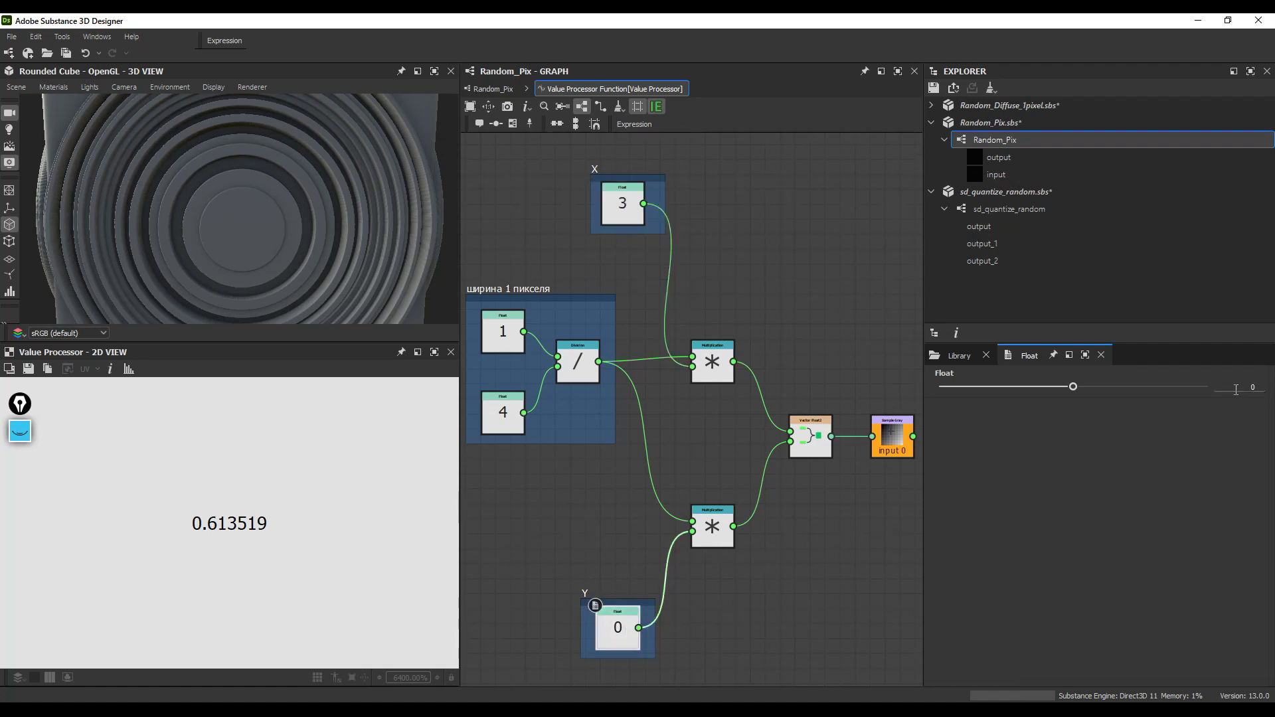
key(Return)
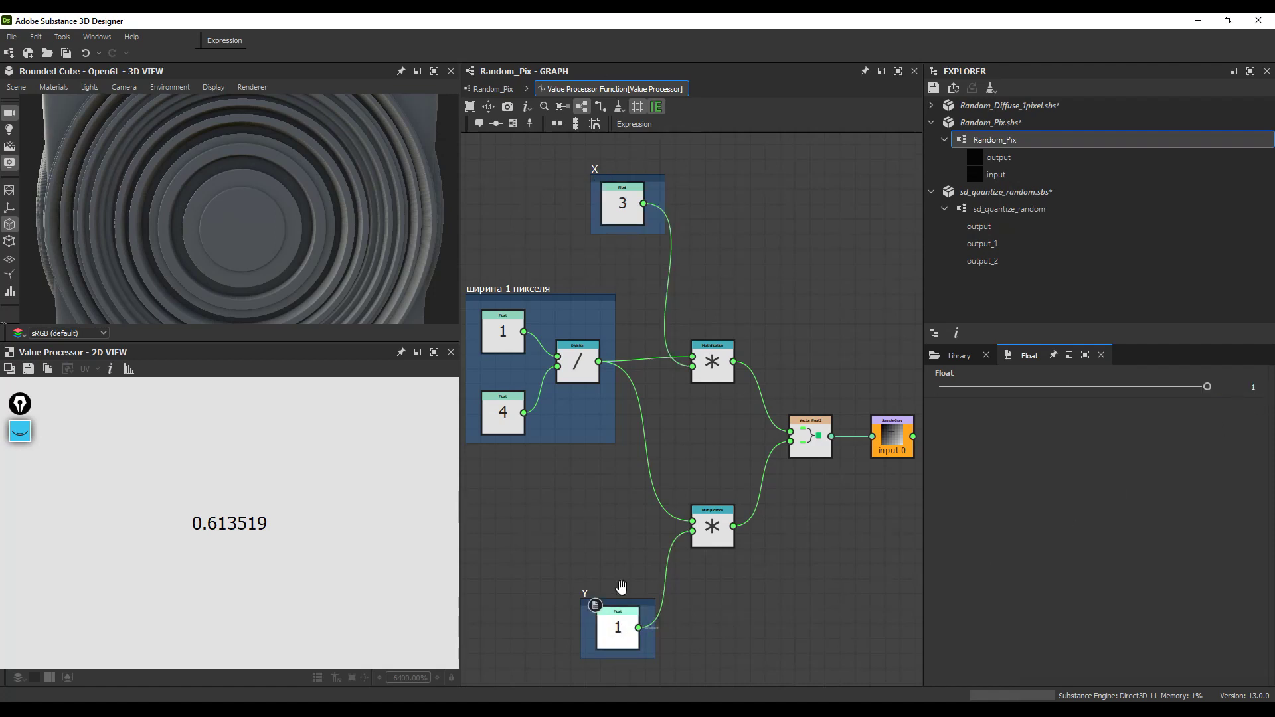
click(494, 89)
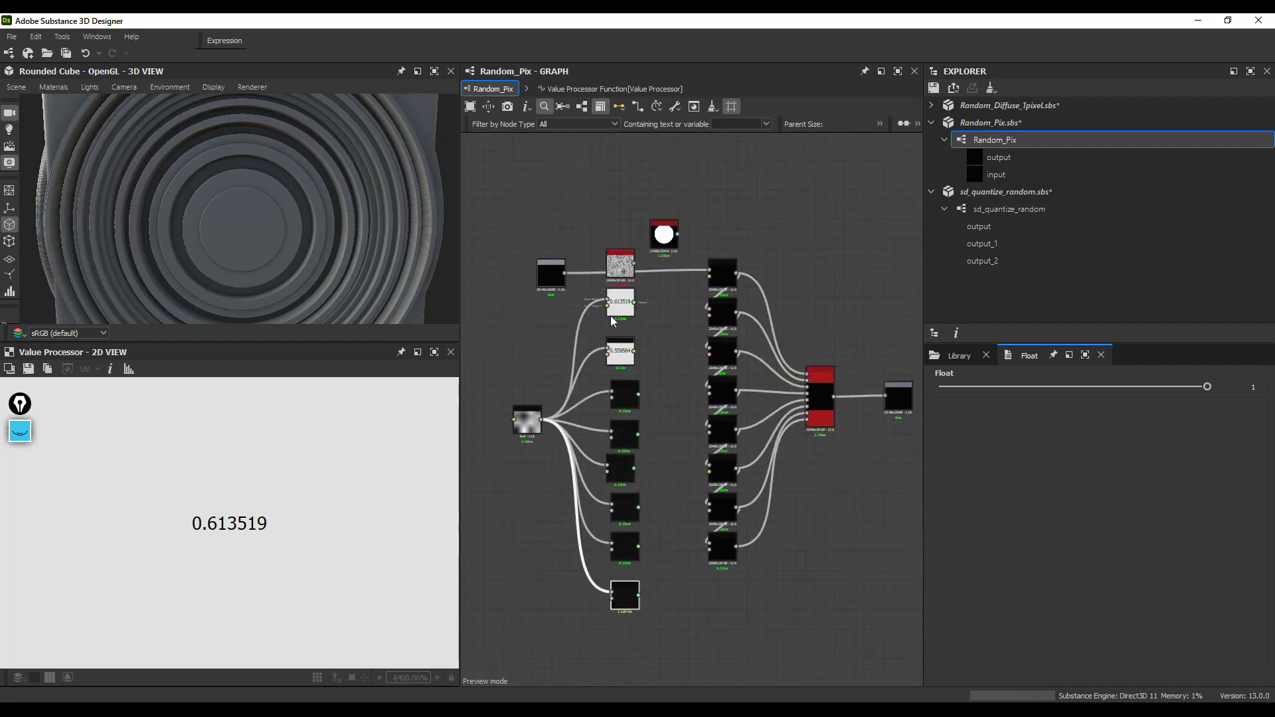
Step: View the output value of each of the eight Value Processors in turn
double_click(618, 303)
scroll(629, 345, up, 5)
double_click(623, 361)
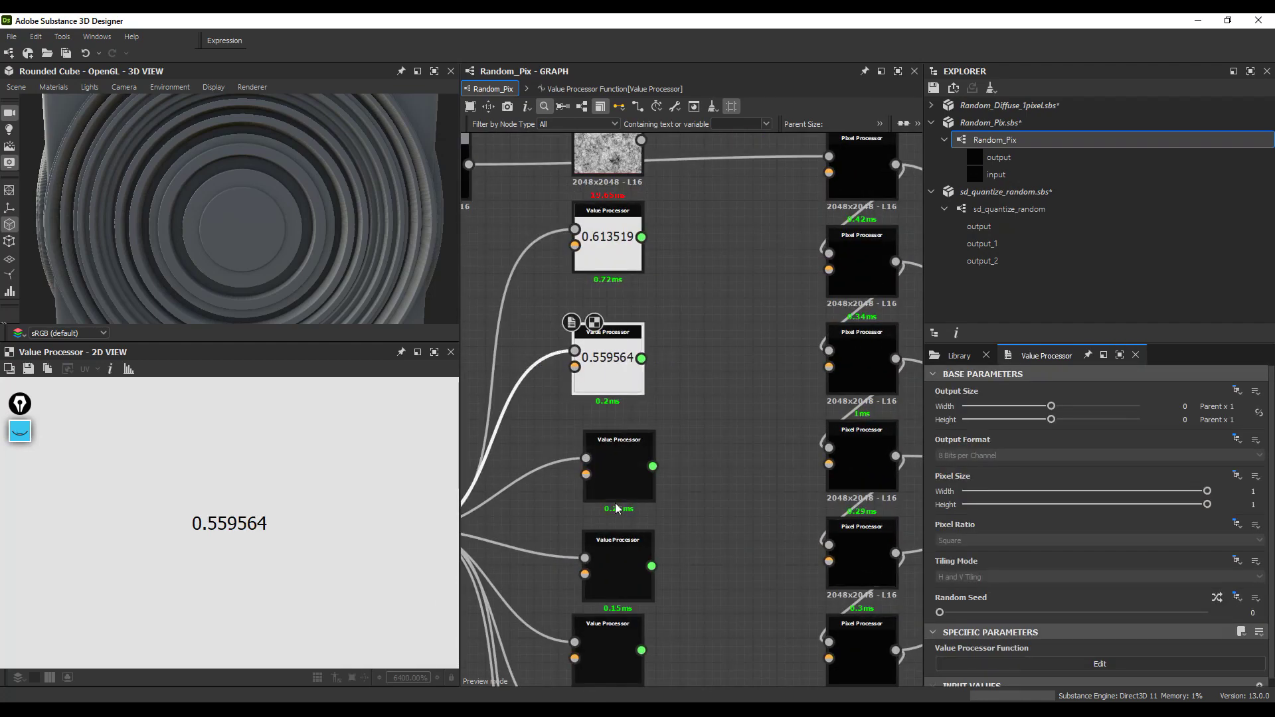
double_click(623, 482)
middle_drag(668, 476, 680, 340)
double_click(635, 429)
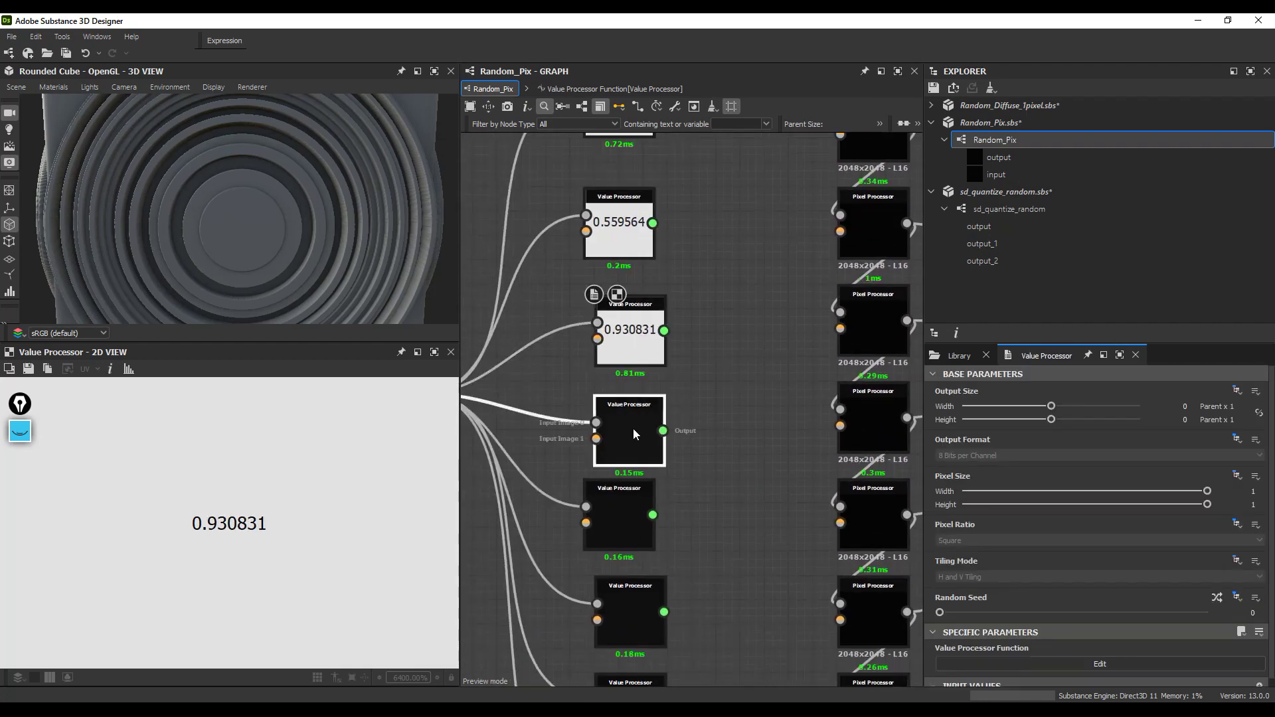
double_click(621, 516)
double_click(629, 597)
middle_drag(669, 493, 661, 289)
double_click(627, 497)
double_click(619, 629)
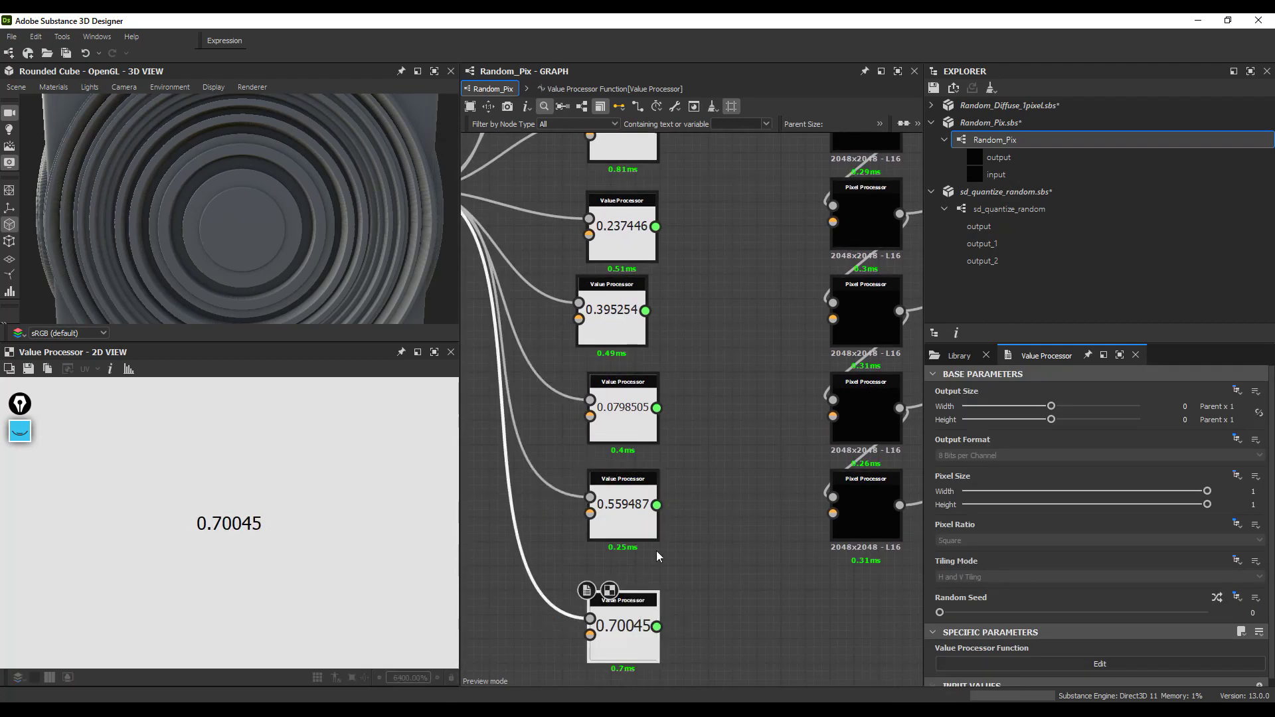
Step: Add a Float input value to the first Pixel Processor and feed it from the first Value Processor's output
scroll(661, 514, down, 3)
middle_drag(670, 329, 651, 466)
scroll(663, 350, down, 2)
middle_drag(660, 351, 648, 295)
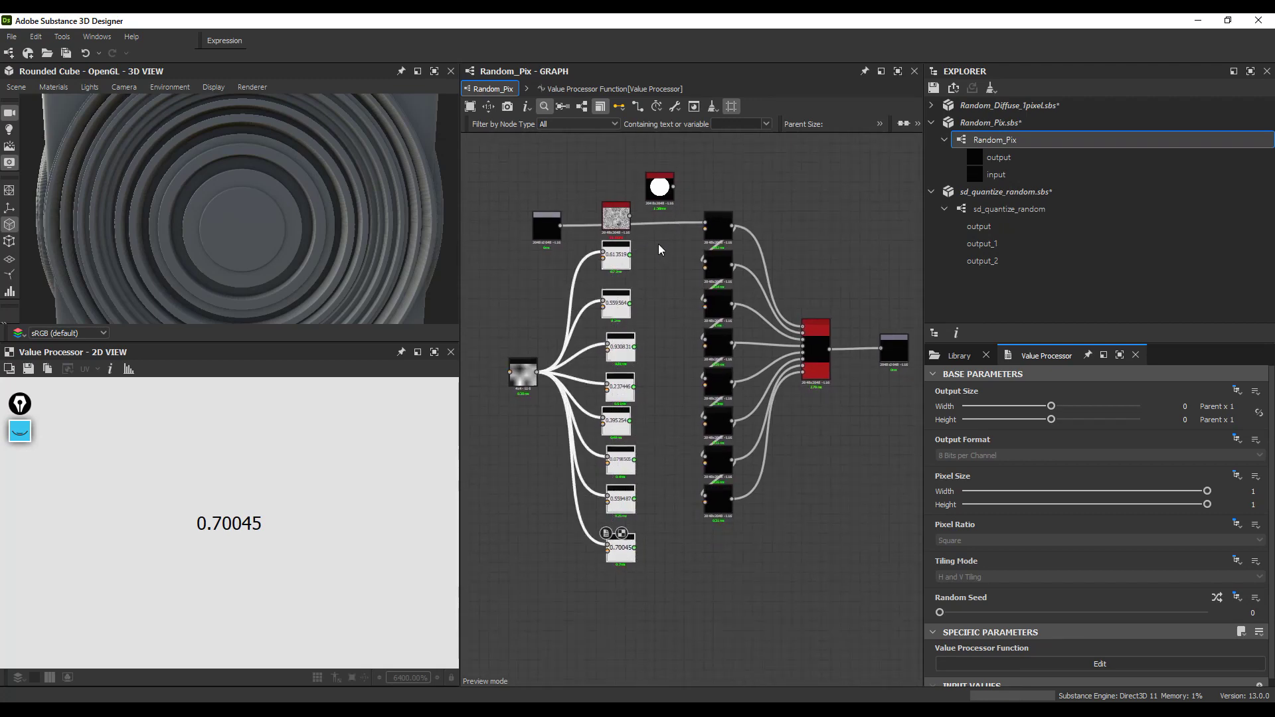
middle_drag(657, 249, 648, 287)
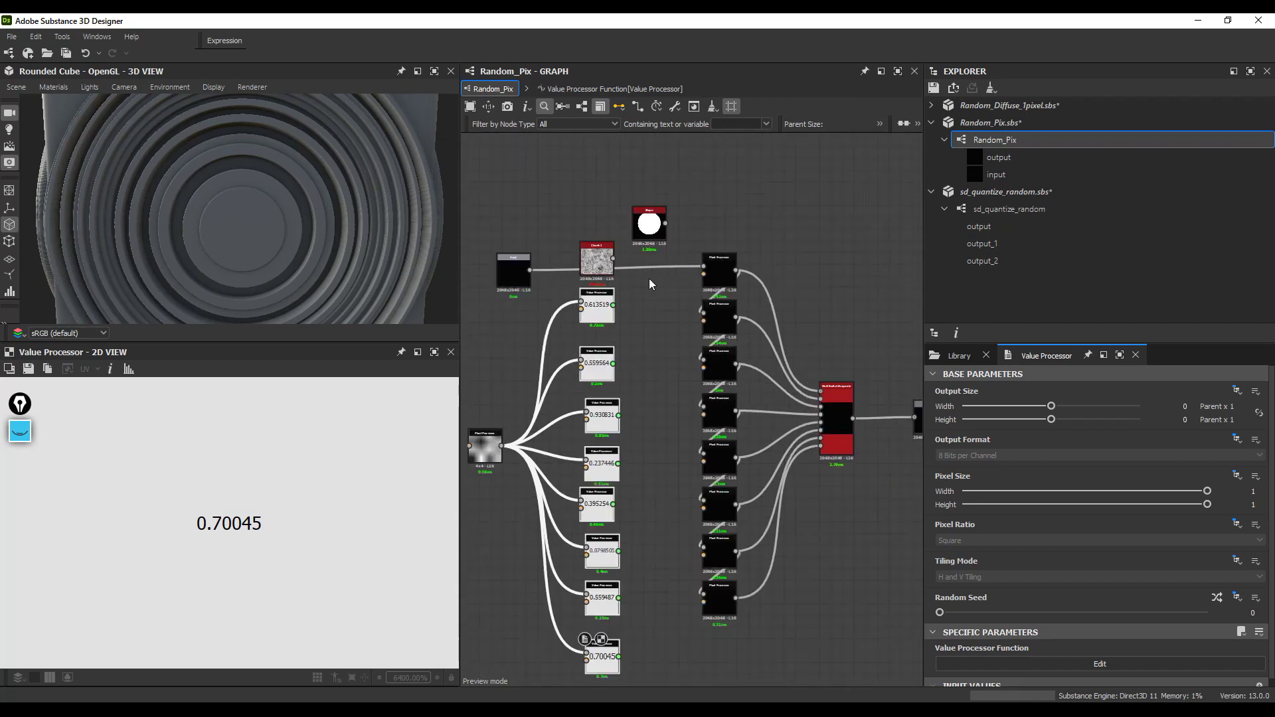
scroll(648, 277, up, 2)
click(752, 273)
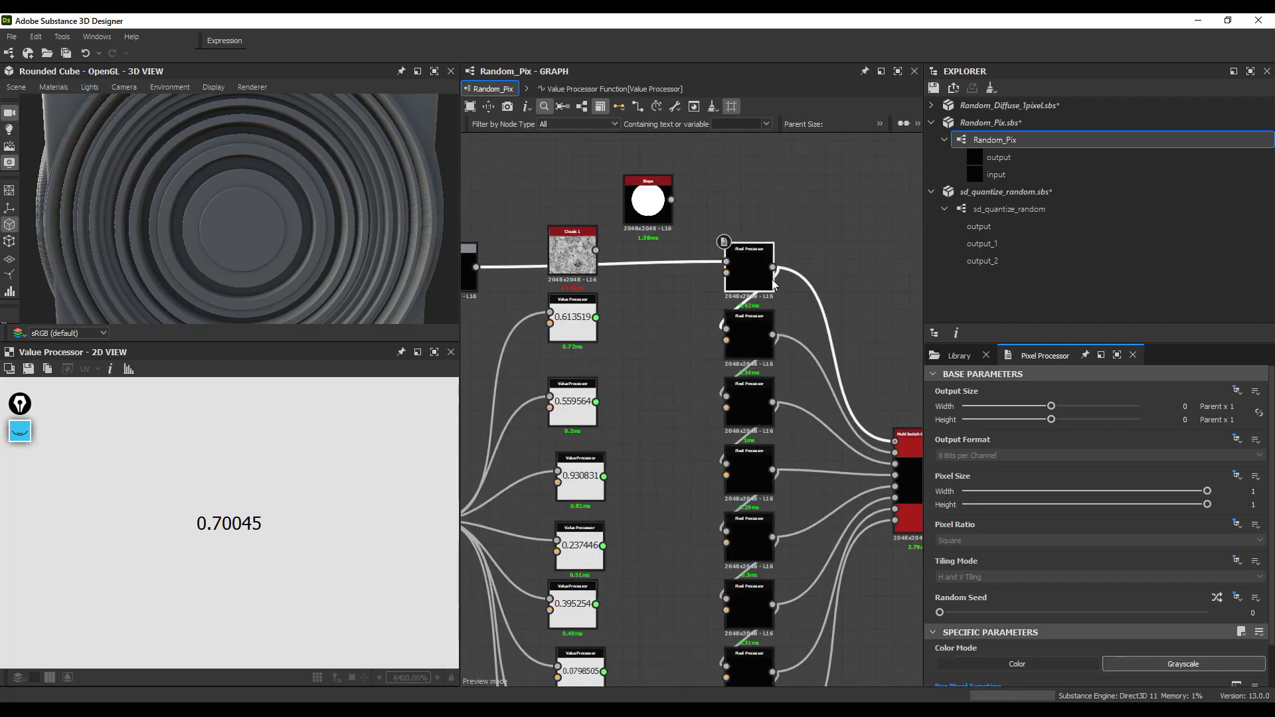
scroll(1173, 504, down, 2)
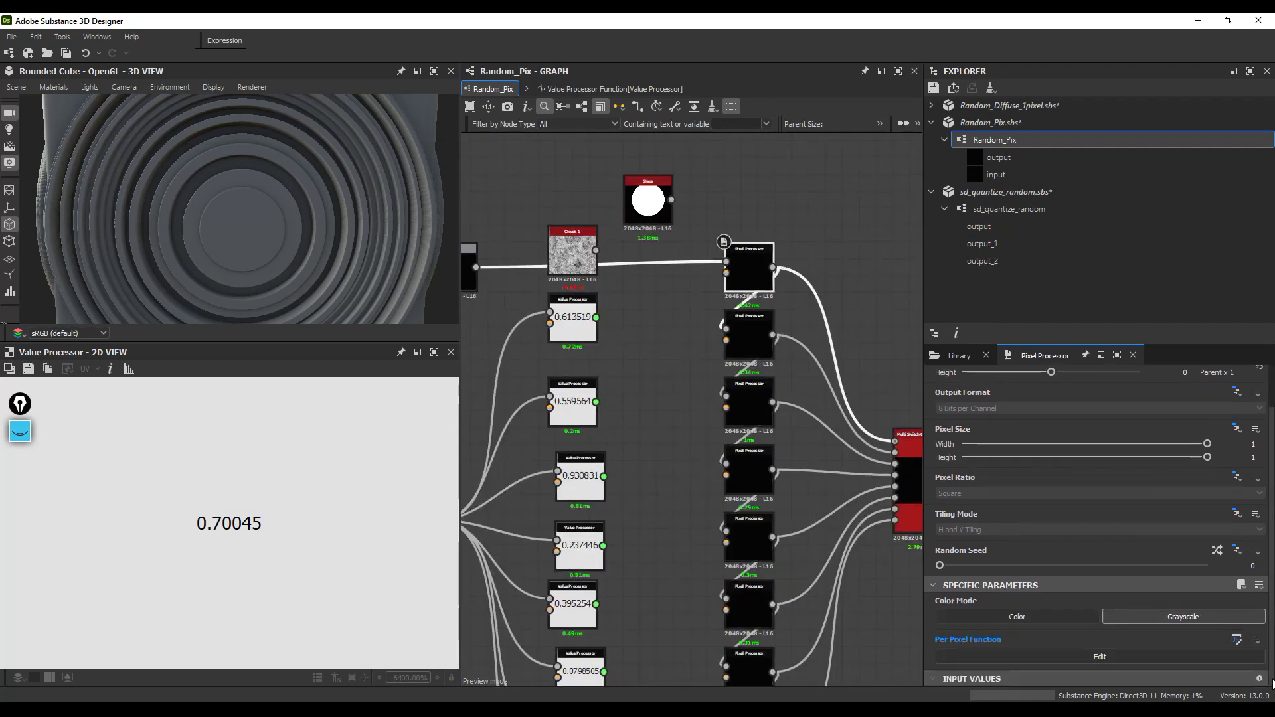
click(1260, 678)
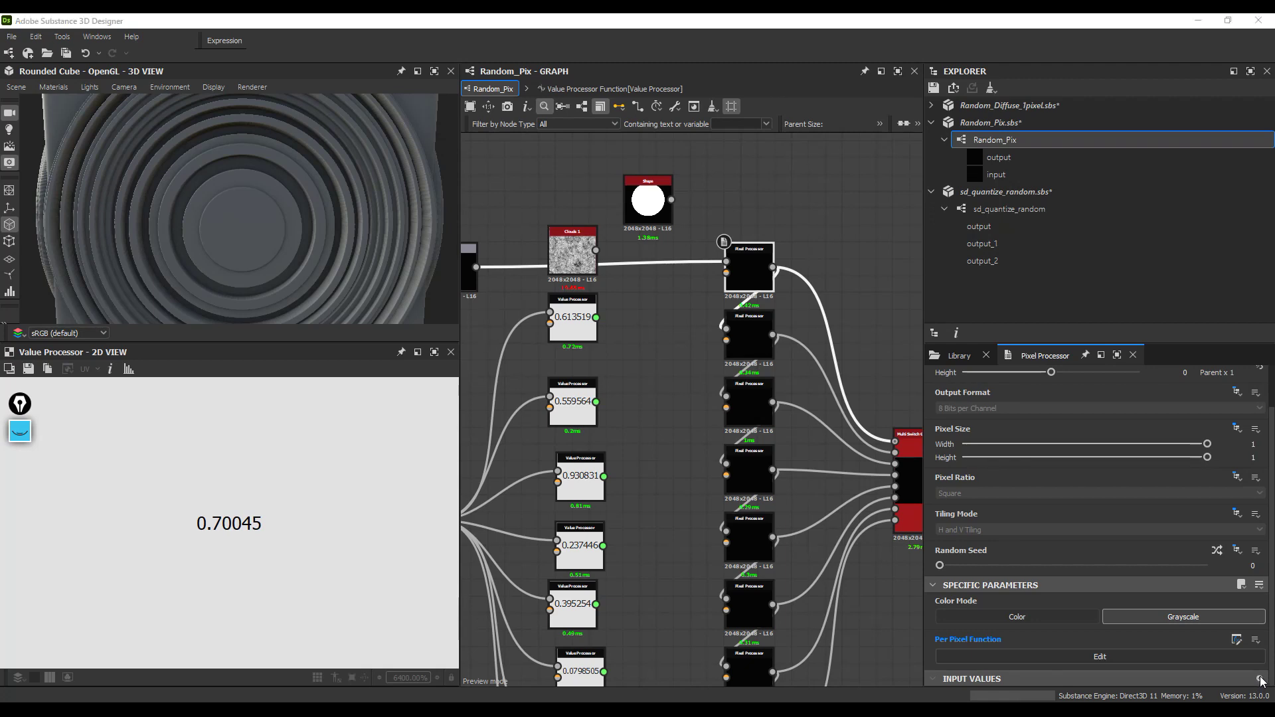
click(1260, 678)
drag(1272, 646, 1272, 668)
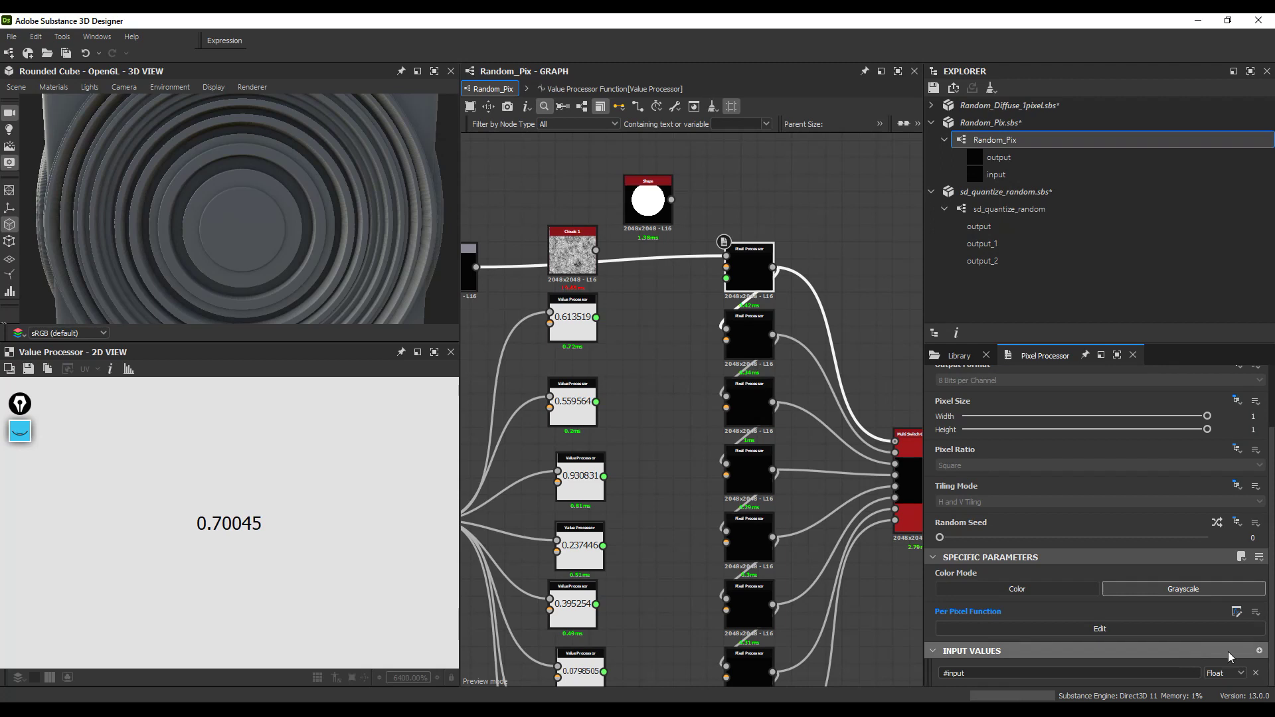
drag(596, 317, 726, 278)
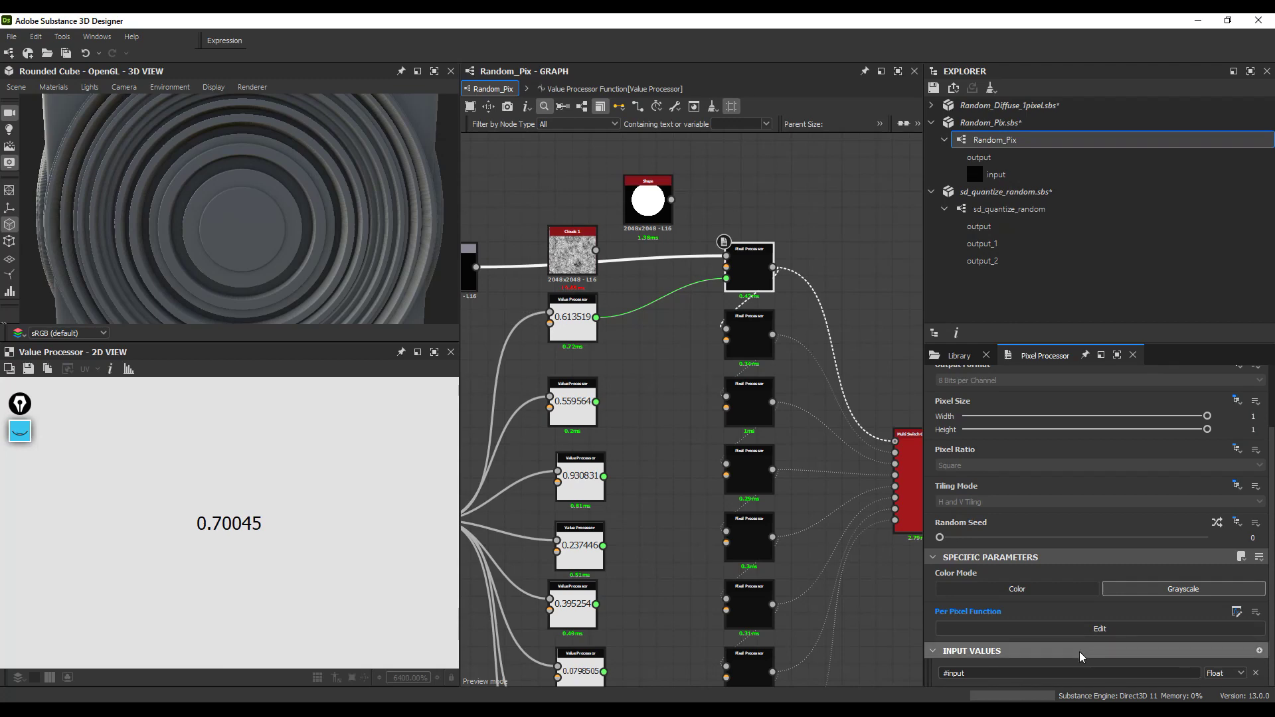
Step: Look over the first Pixel Processor's Per Pixel function and return to the Random_Pix graph with that node selected
click(1088, 628)
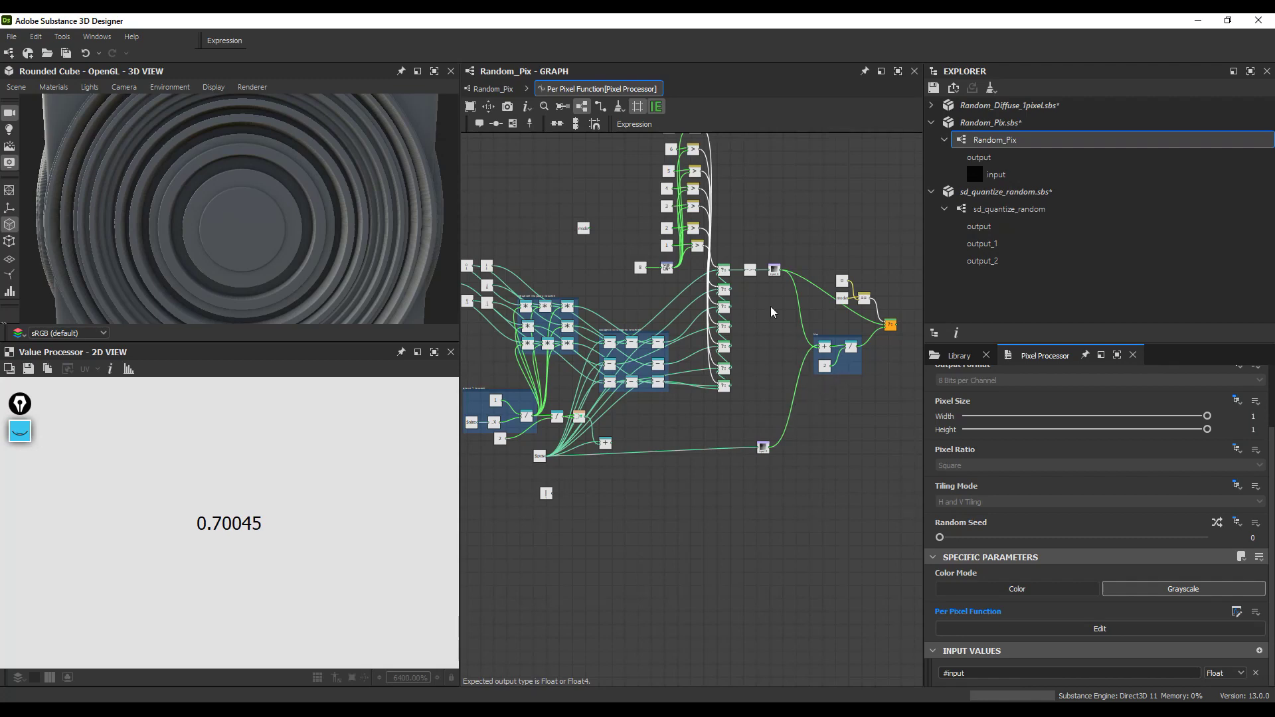
click(500, 90)
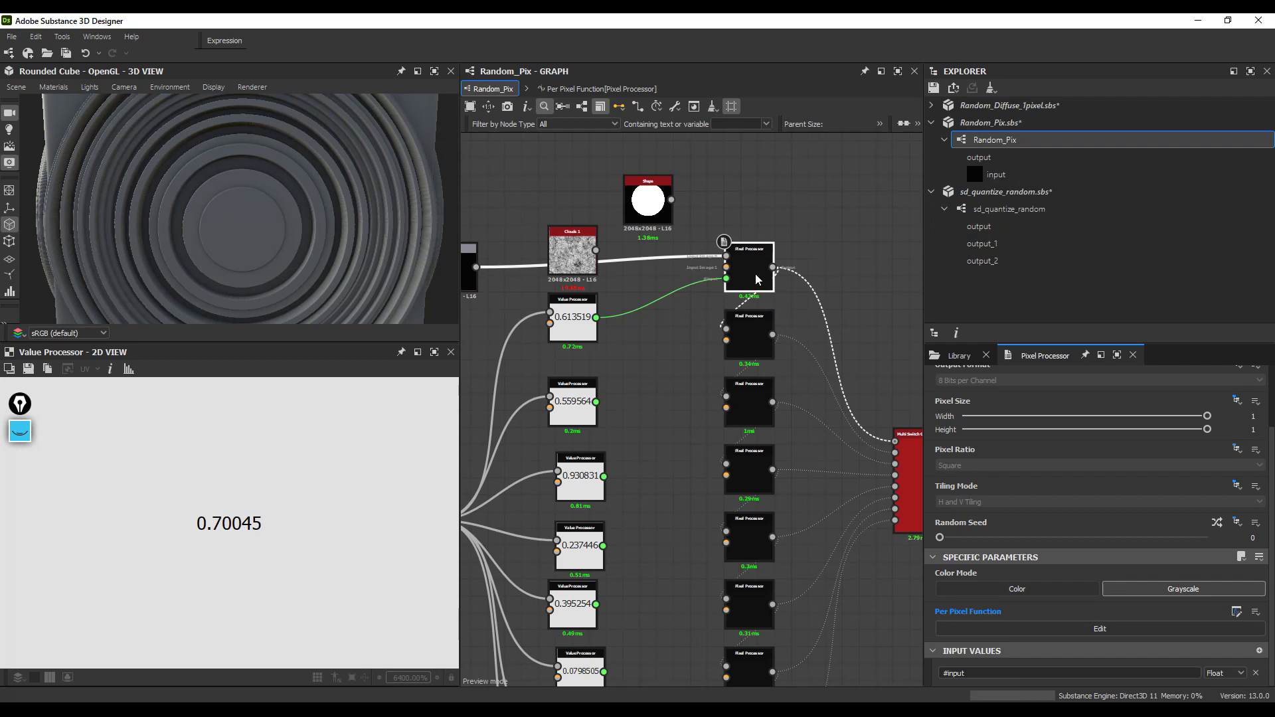
click(746, 258)
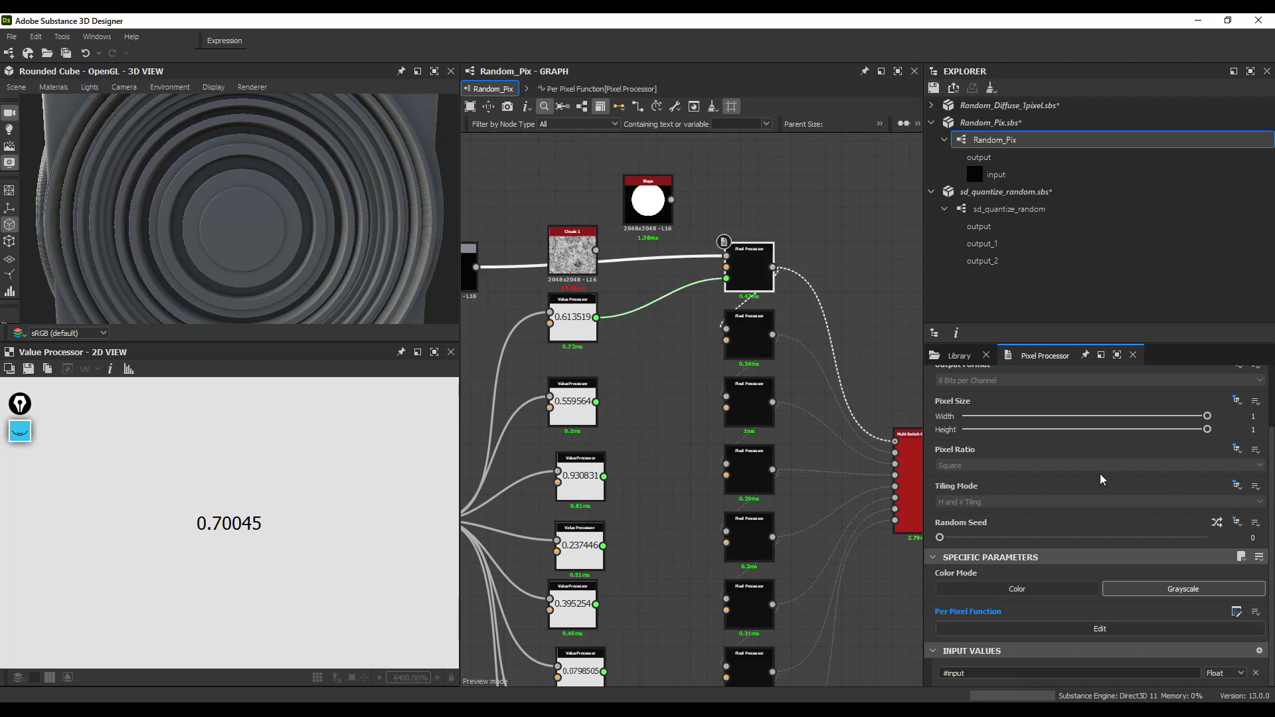
Step: Create an empty function for the first Pixel Processor's Random Seed
click(1233, 524)
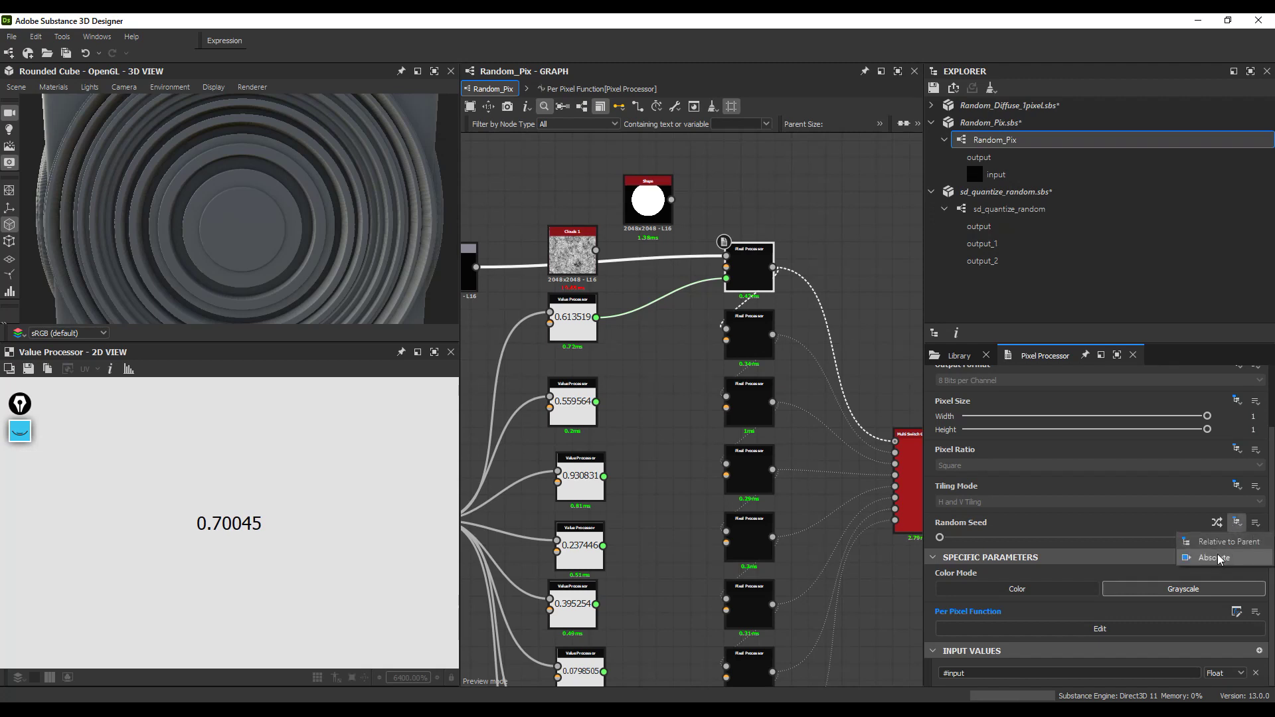
click(1220, 559)
click(1255, 523)
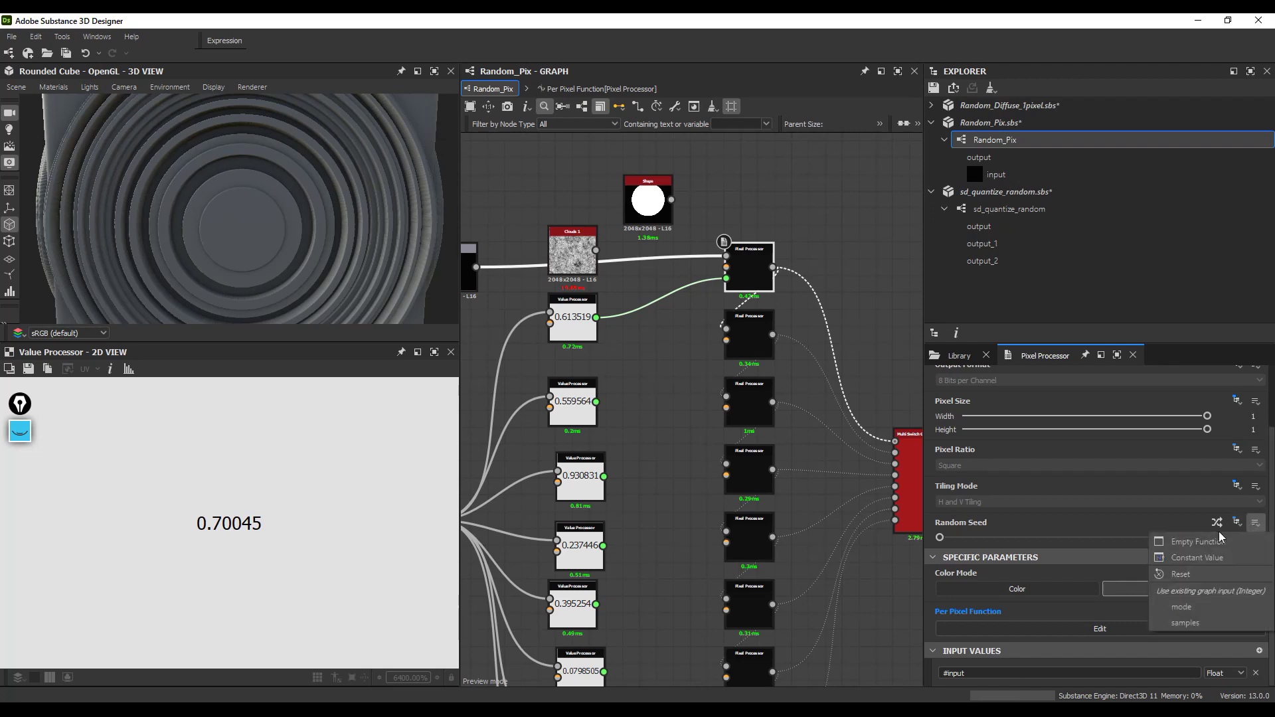
click(1217, 539)
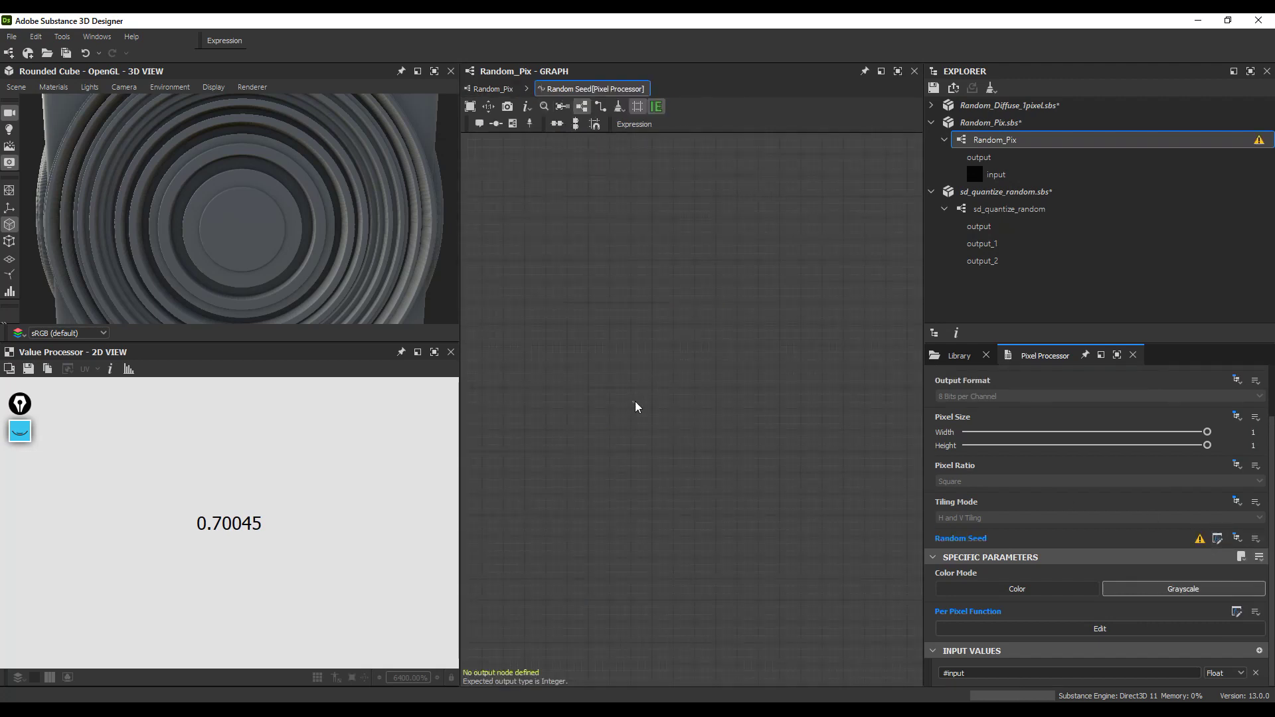
Step: Add a Get Float node to the Random Seed function and set it to read #input
key(space)
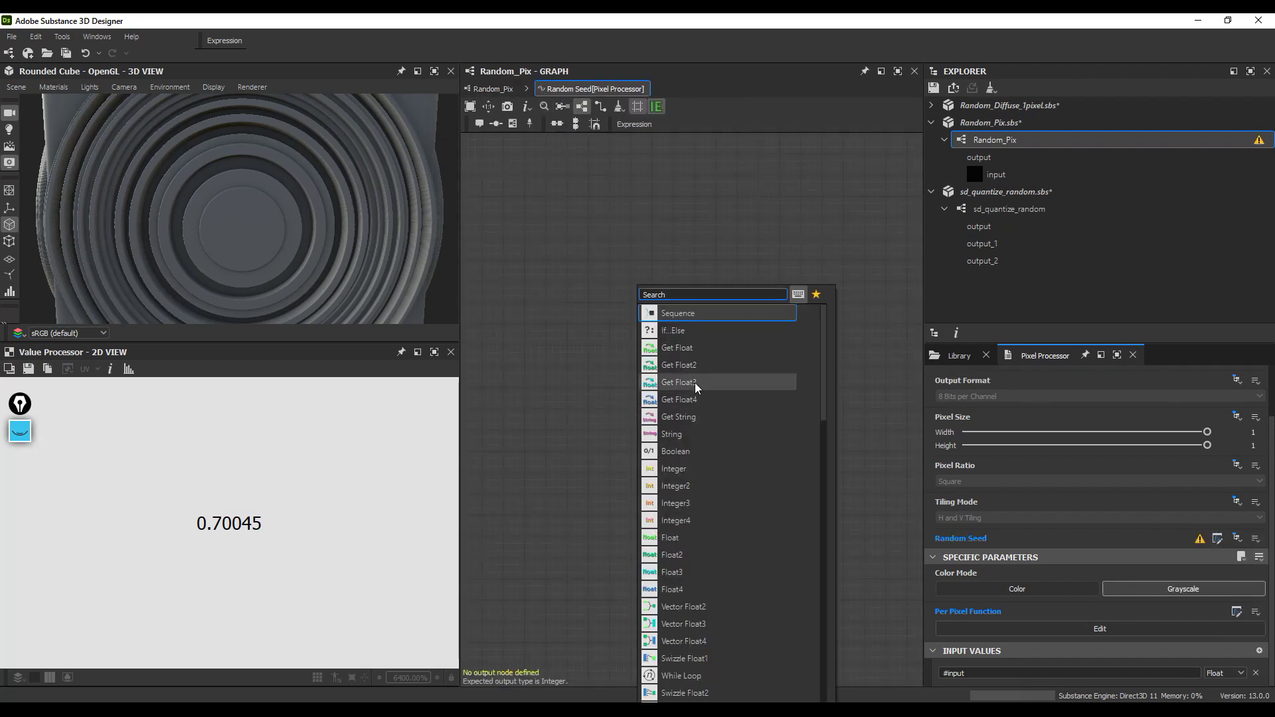
click(677, 347)
click(1146, 387)
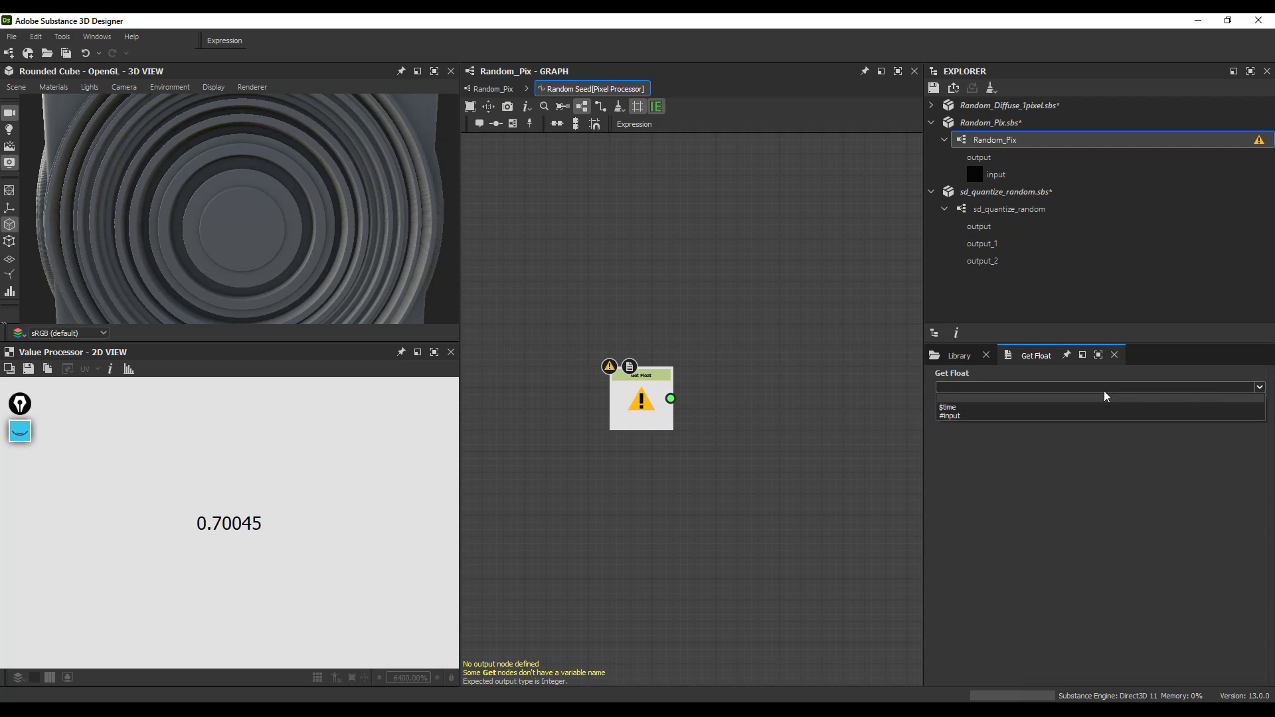
click(983, 416)
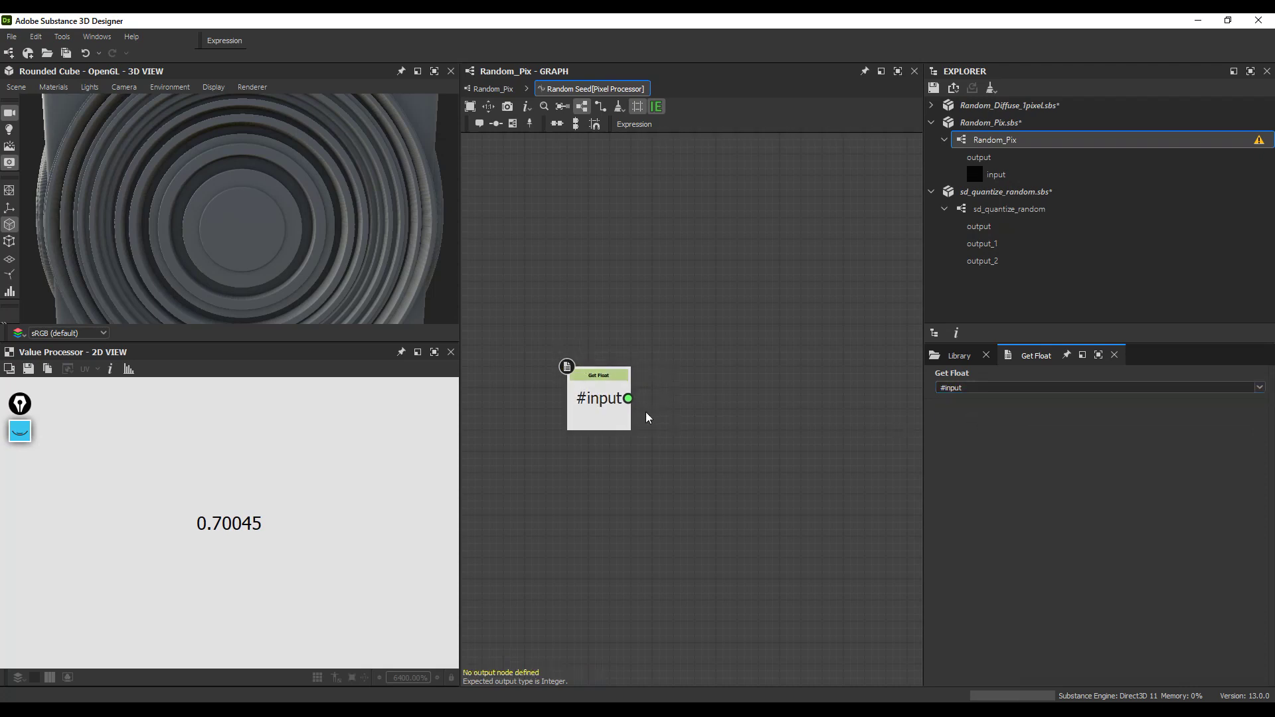
Step: Multiply the #input value by a Float of 53256 using a Multiplication node
drag(628, 398, 603, 313)
click(720, 555)
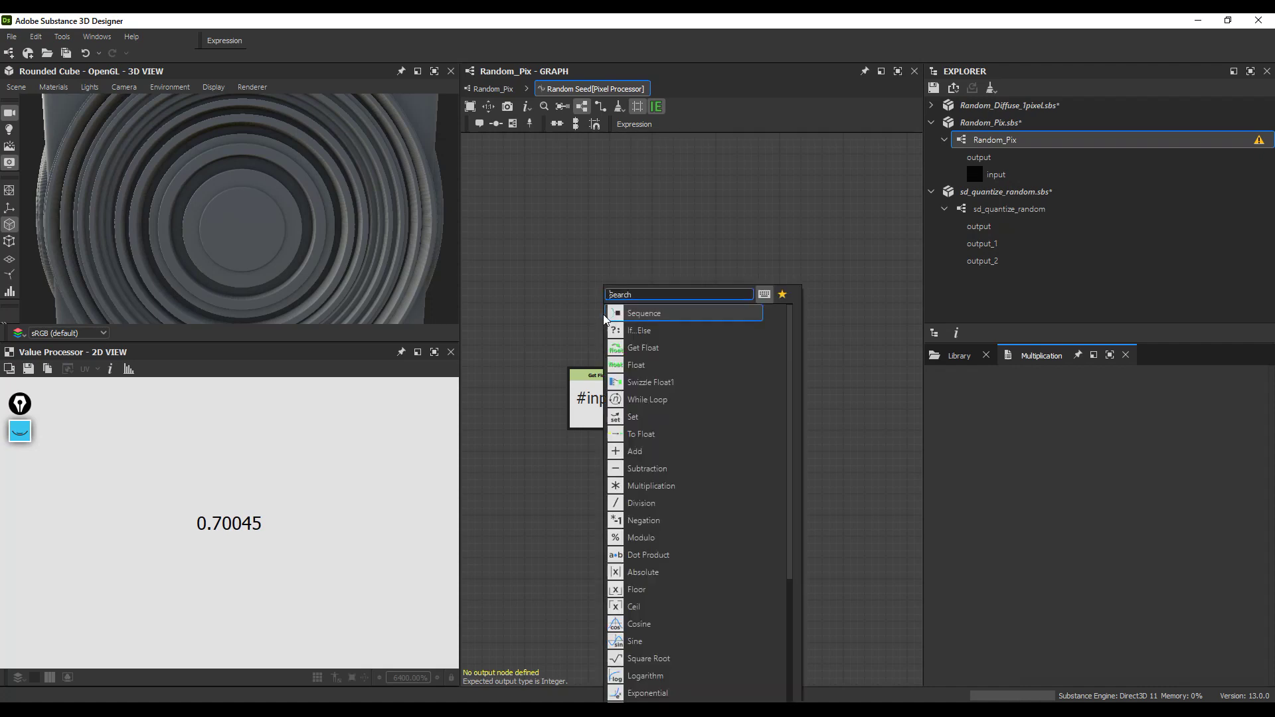
click(639, 364)
click(1255, 392)
text(53256)
key(Return)
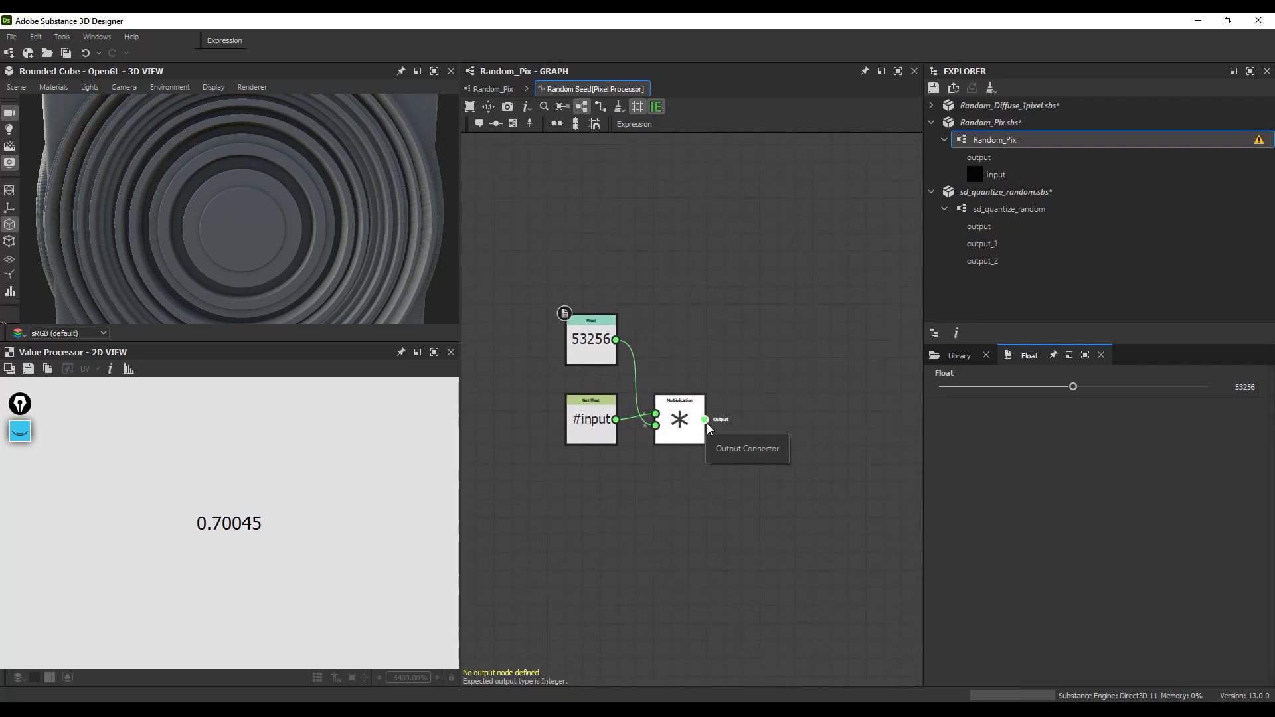
Step: Convert the multiplication result with a To Integer node and set that node as the function's output
right_click(677, 419)
click(682, 423)
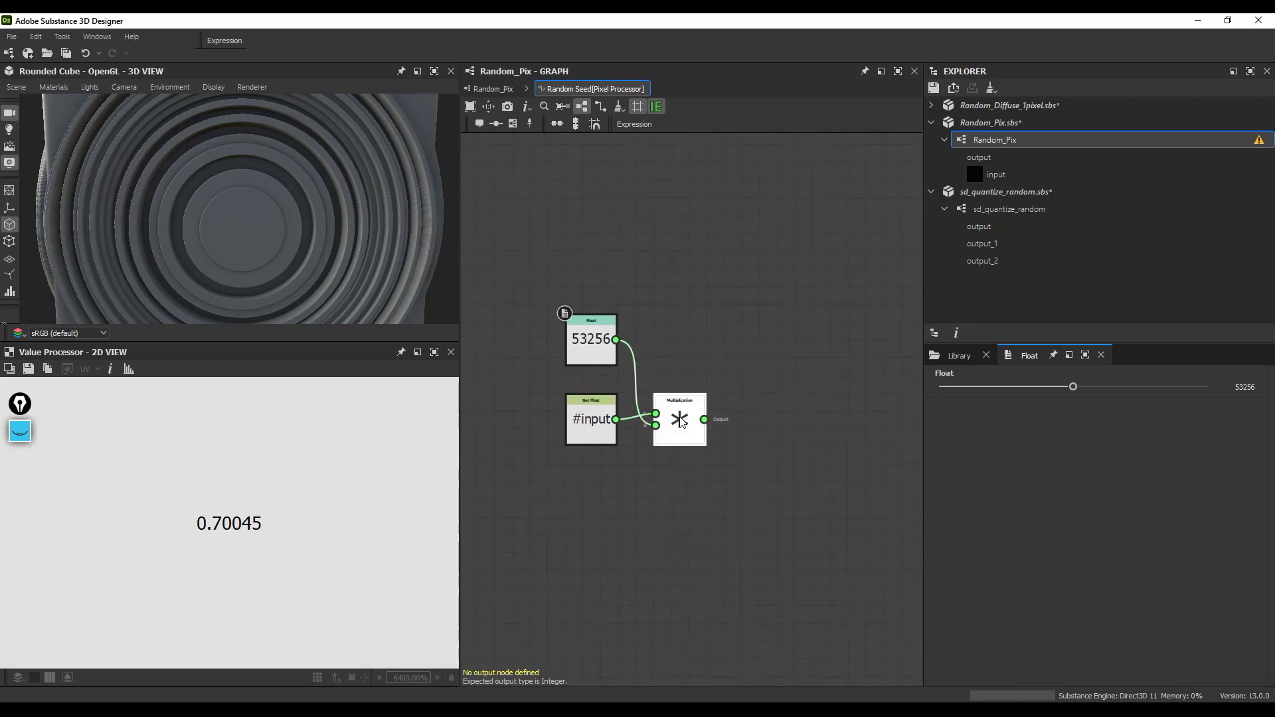
drag(703, 420, 750, 419)
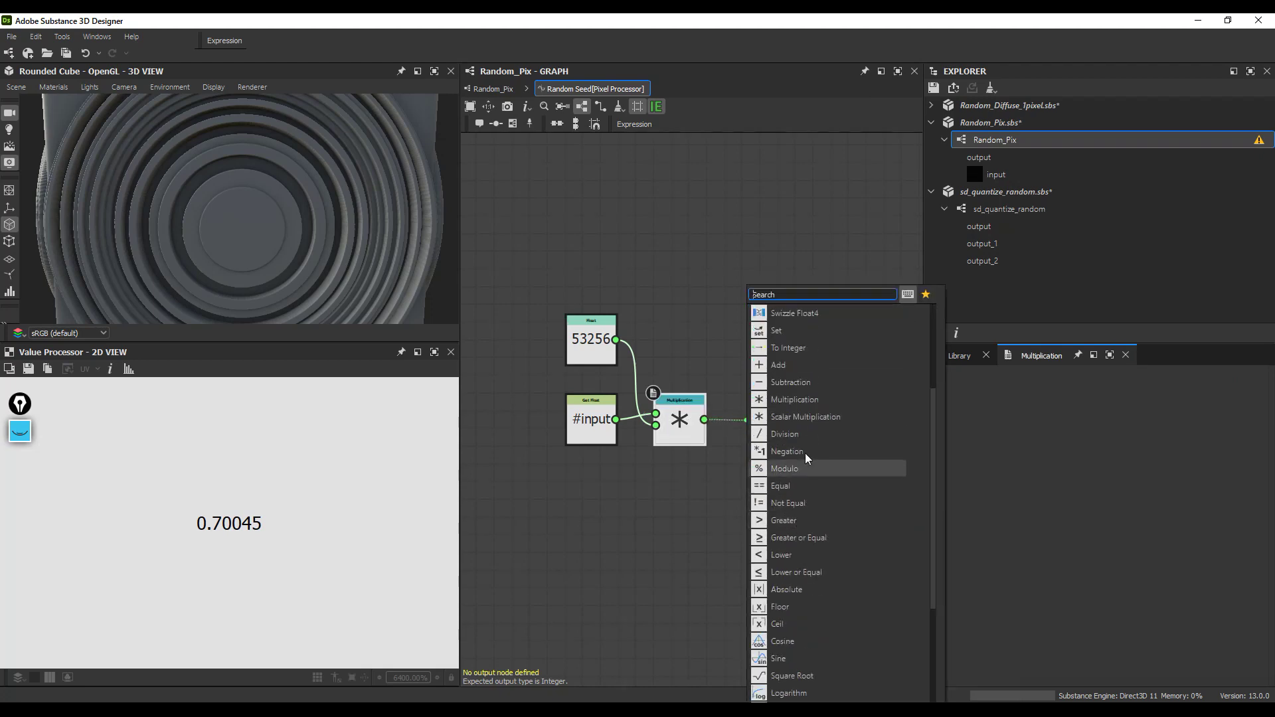
scroll(790, 392, up, 2)
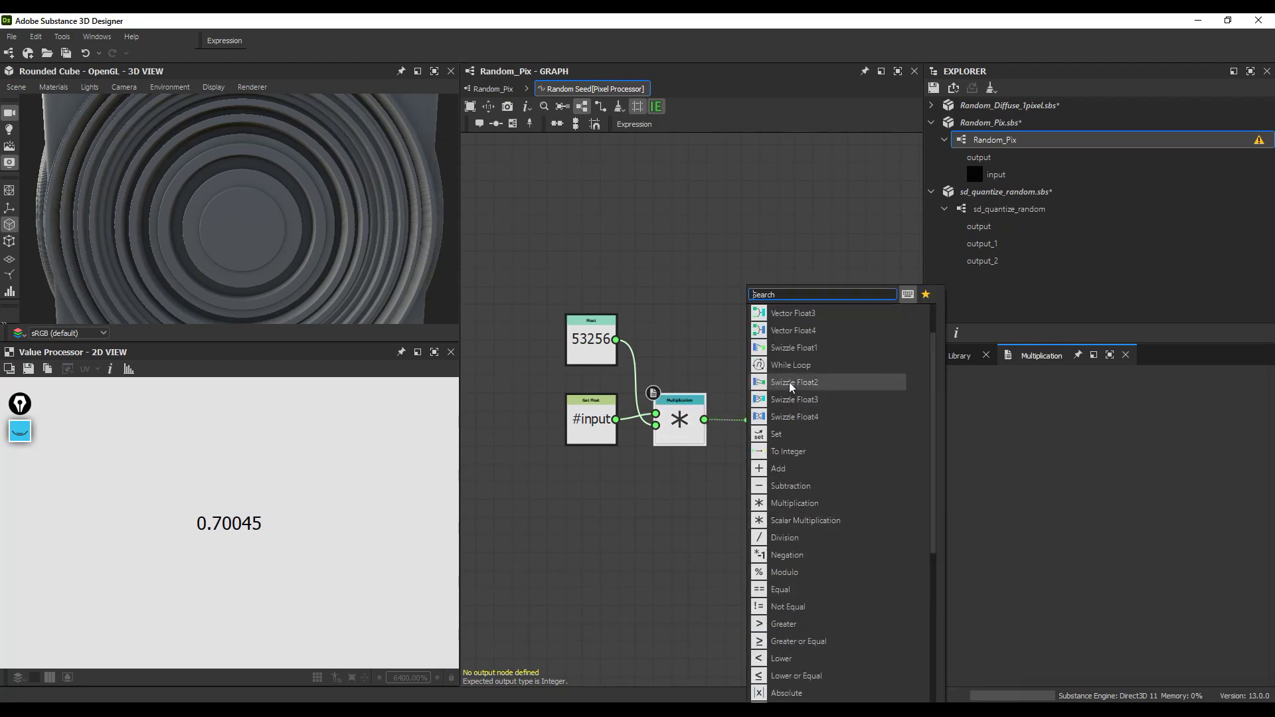
click(795, 454)
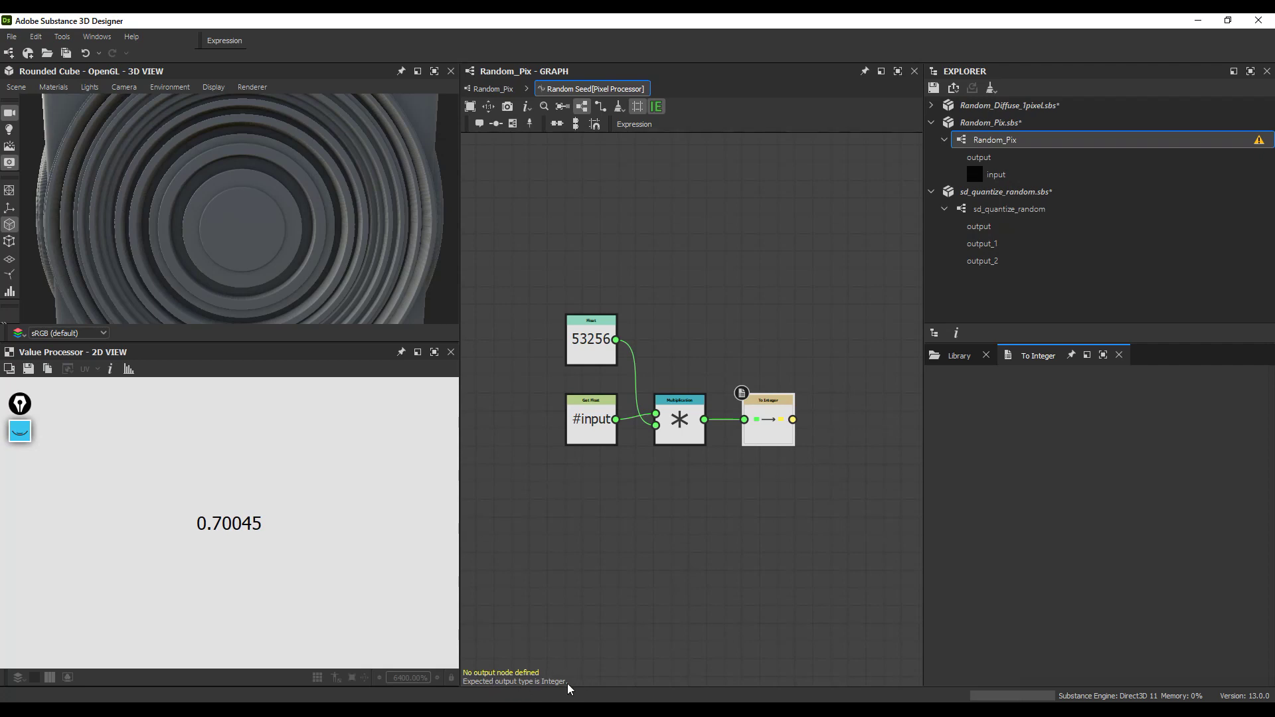
right_click(768, 417)
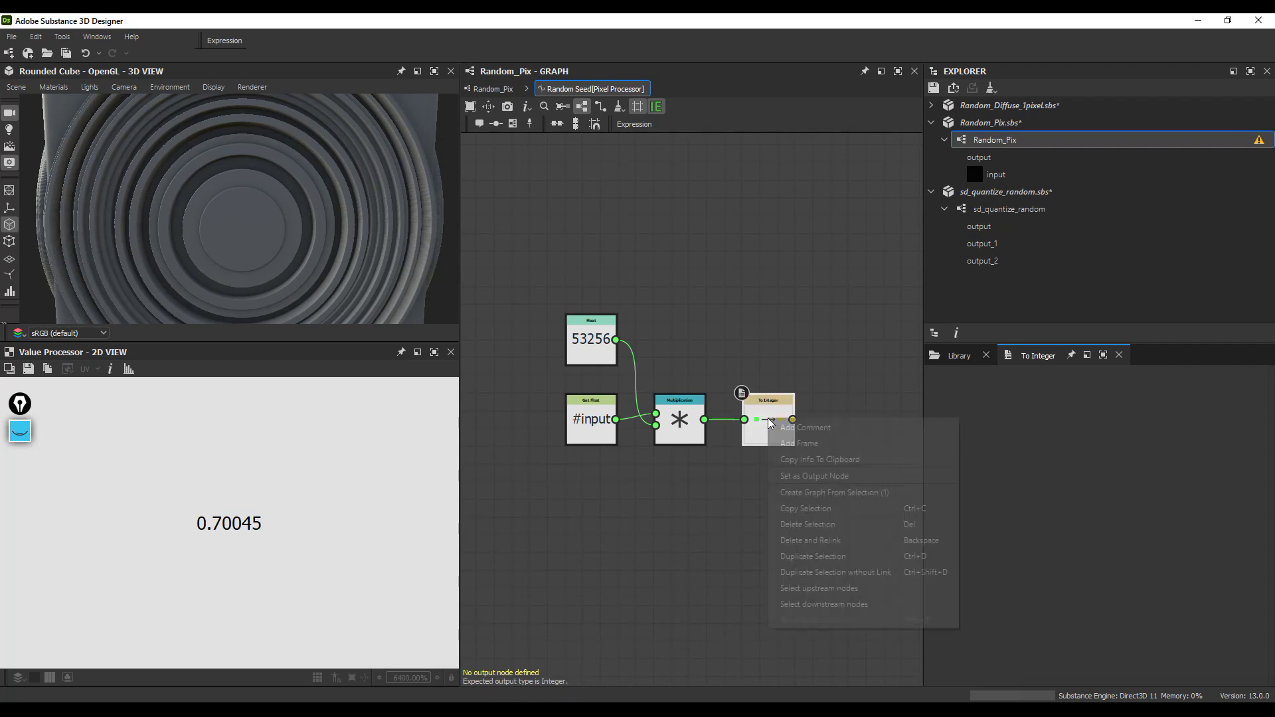
click(803, 476)
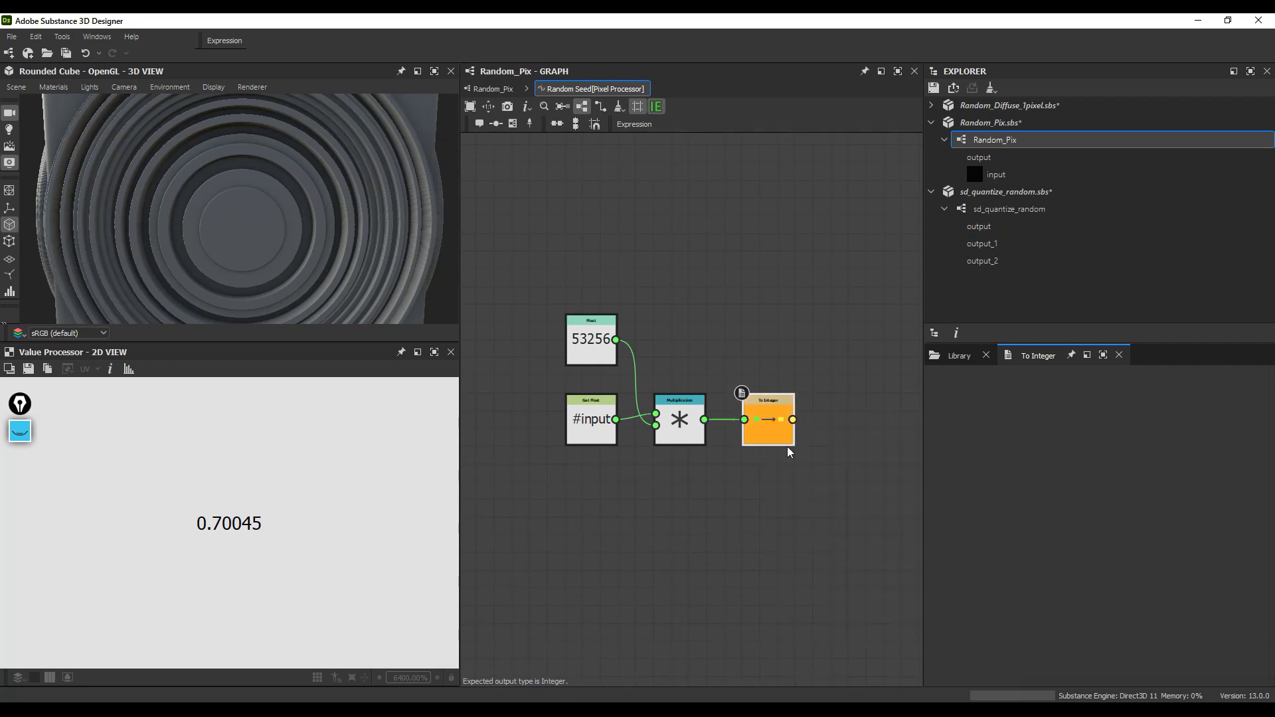
Step: Return to the Random_Pix graph and delete the seven Pixel Processors below the first one
drag(841, 266, 540, 468)
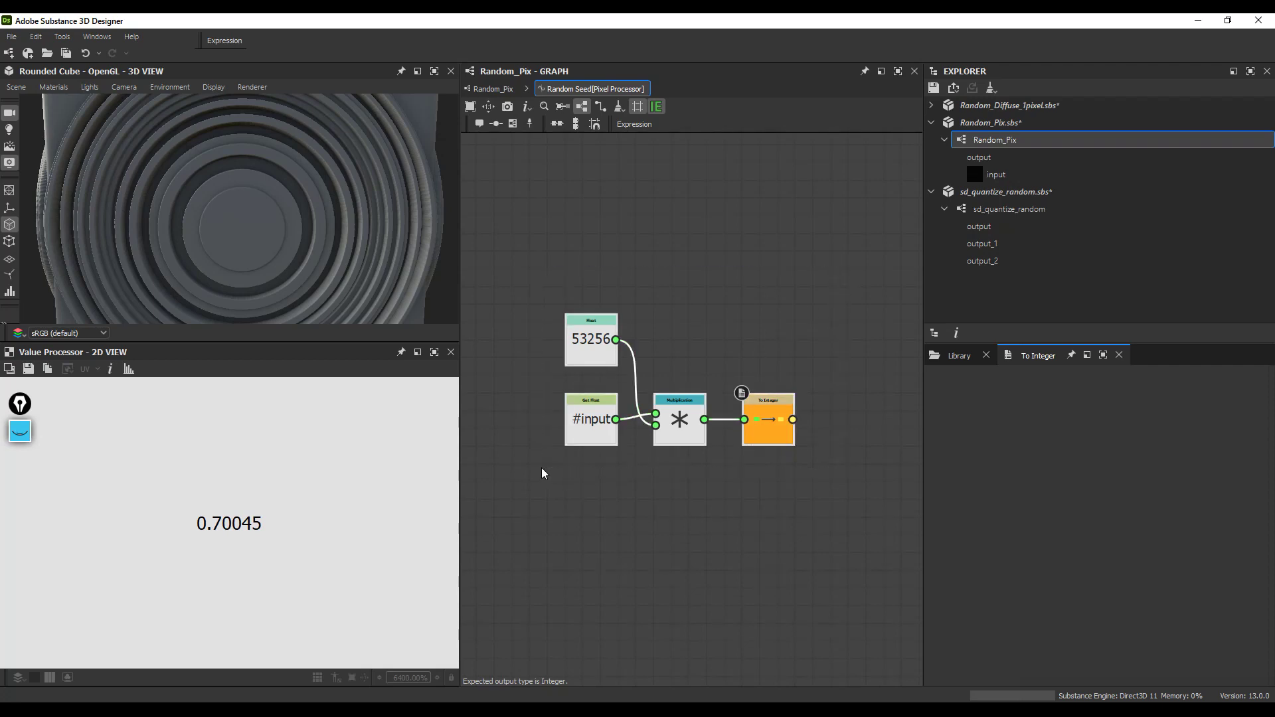
click(506, 91)
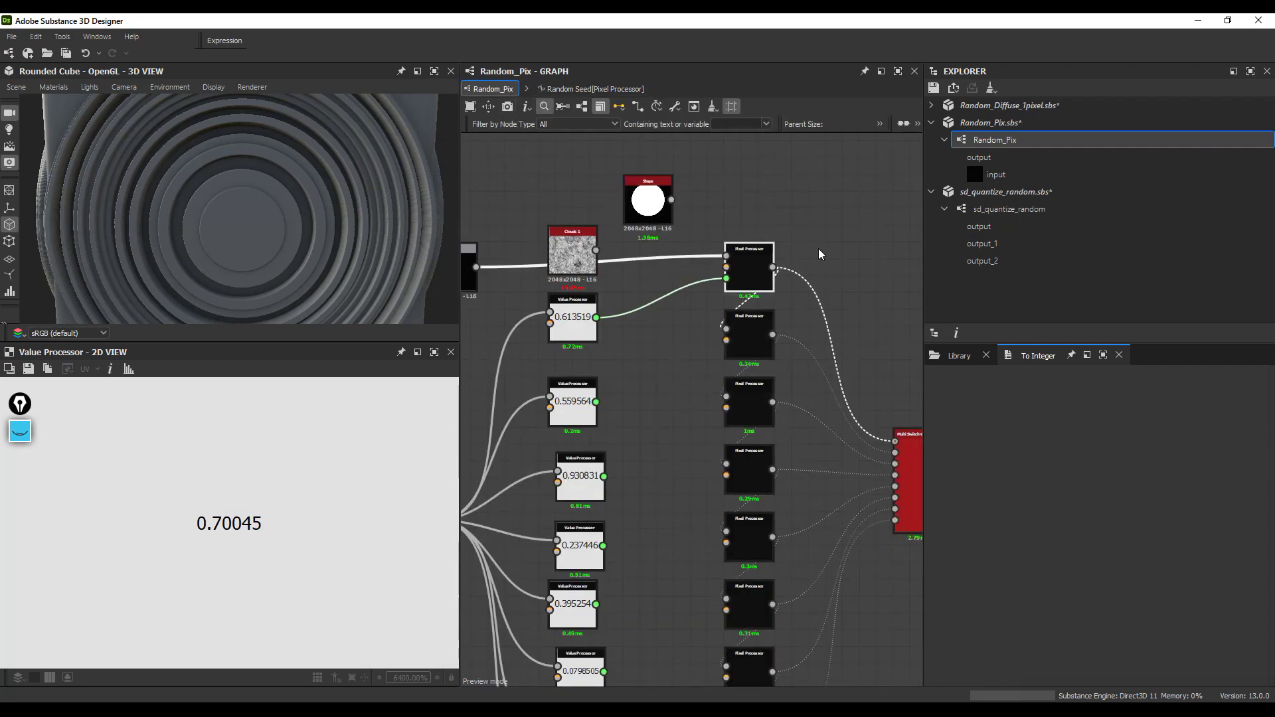
click(750, 278)
scroll(751, 278, down, 3)
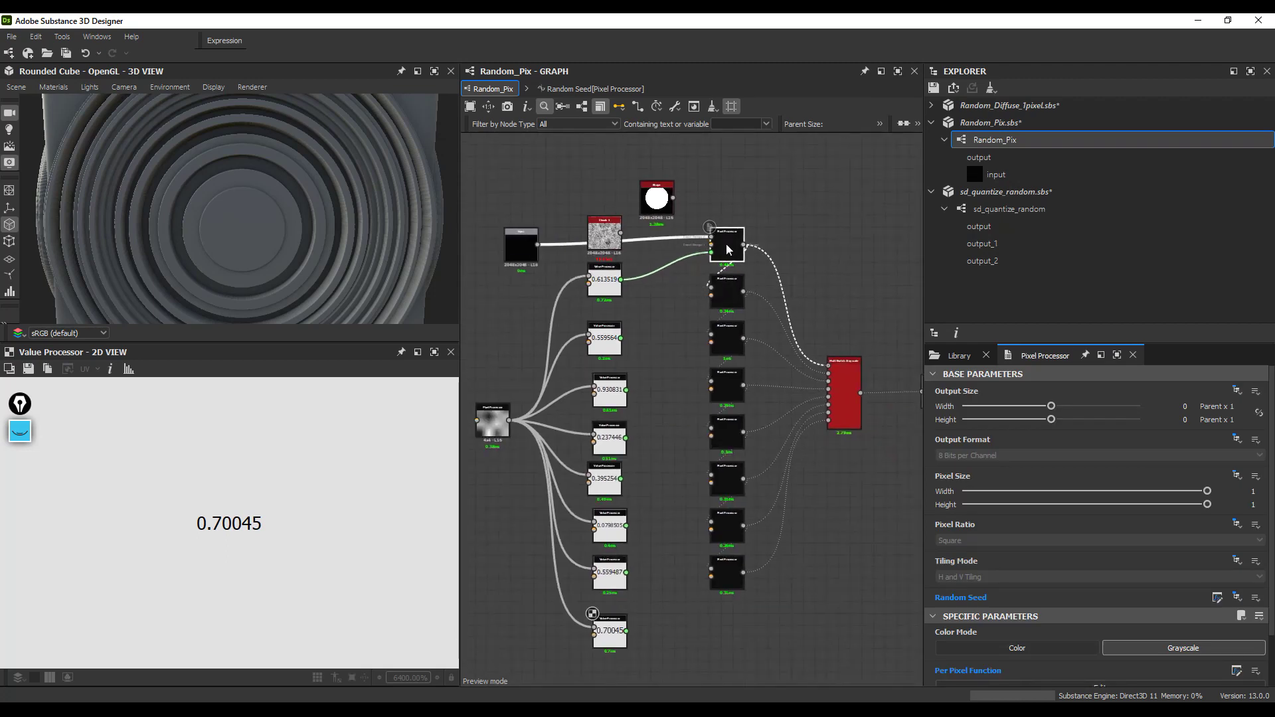
drag(698, 292, 742, 617)
key(Delete)
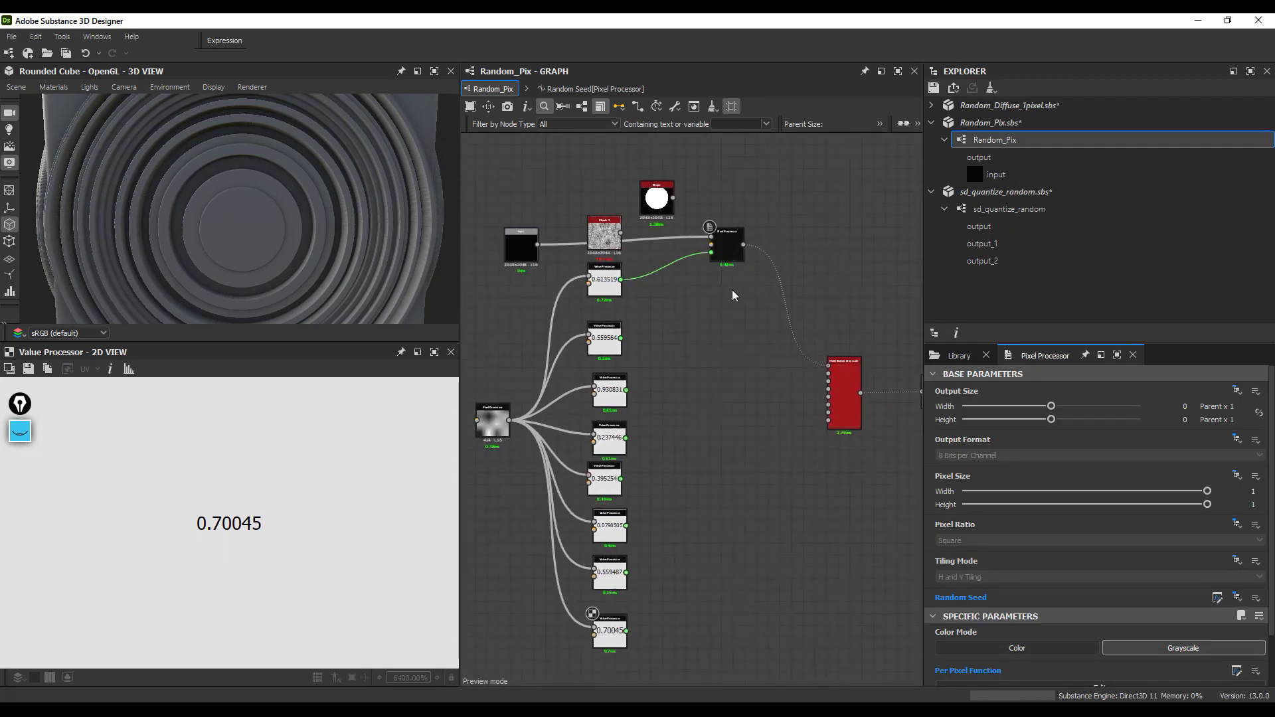
Step: Duplicate the first Pixel Processor, place the copy below it, and feed the copy's image input from the first one's output
scroll(733, 282, up, 2)
key(ctrl+d)
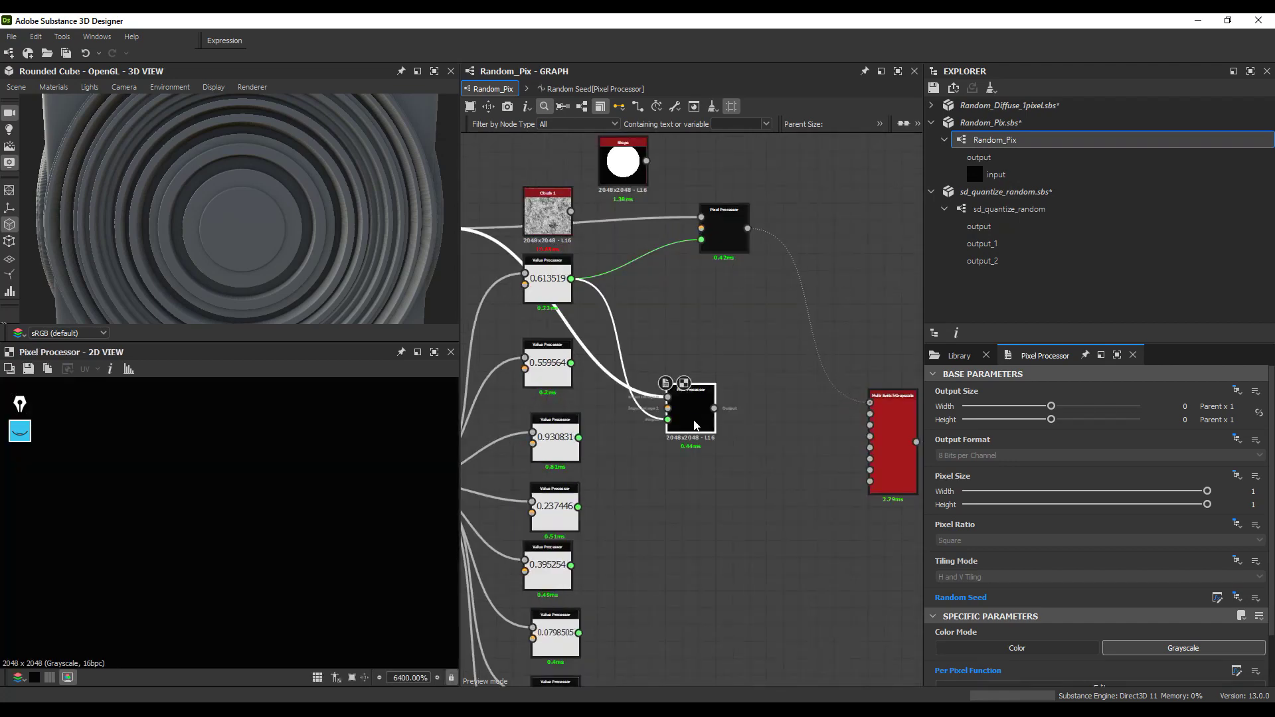
drag(700, 421, 727, 312)
key(ctrl+z)
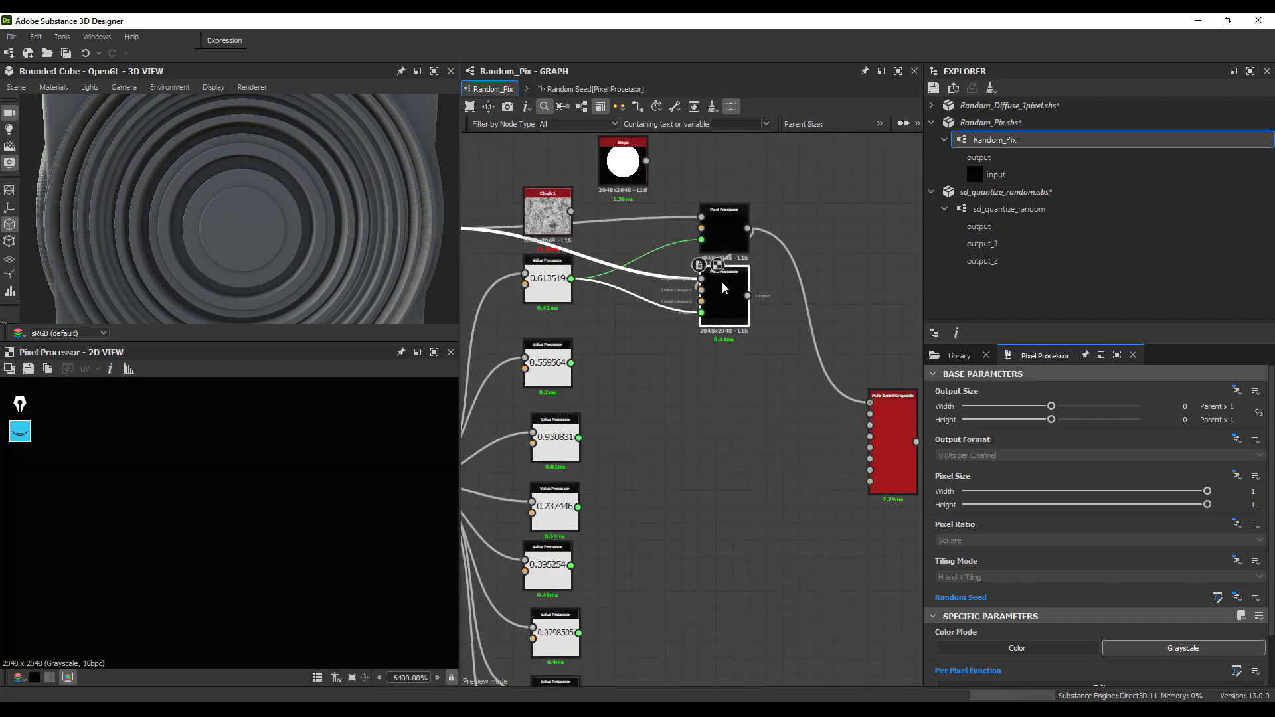
drag(749, 229, 724, 290)
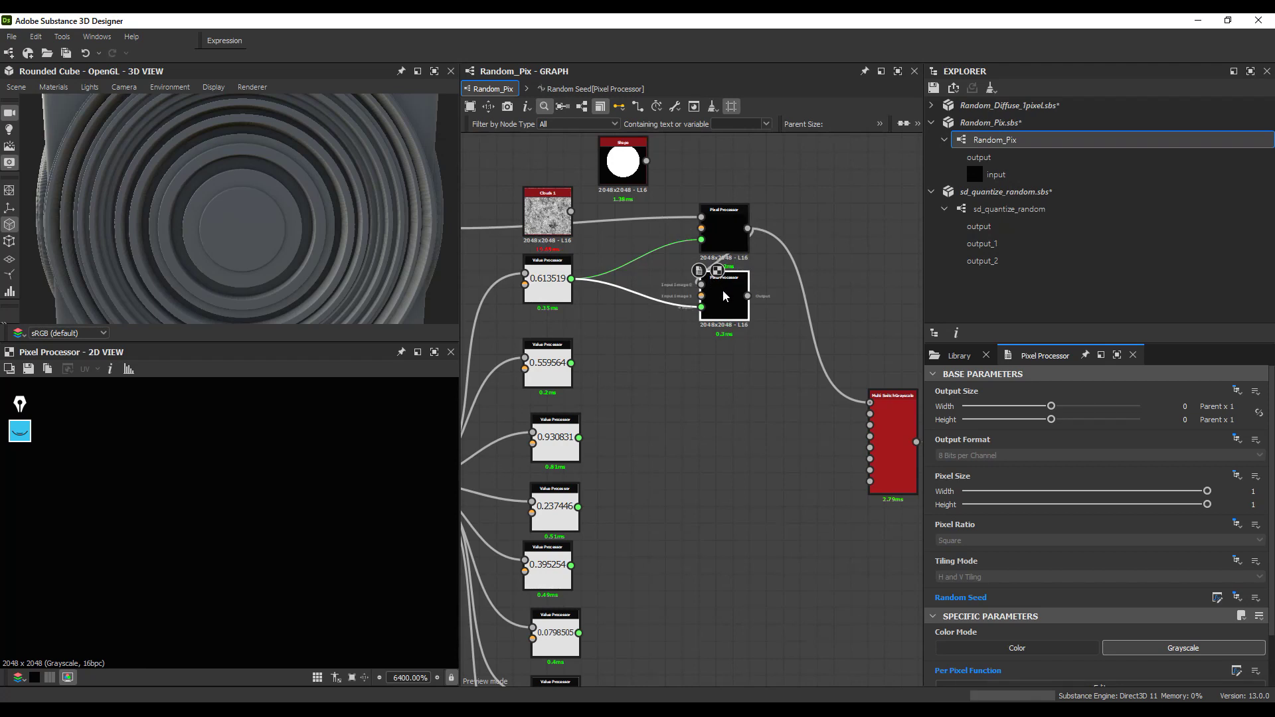
Step: Add the third and fourth Pixel Processors by duplication, placing them below and feeding each one's image input from the Pixel Processor above
key(ctrl+d)
drag(699, 401, 733, 372)
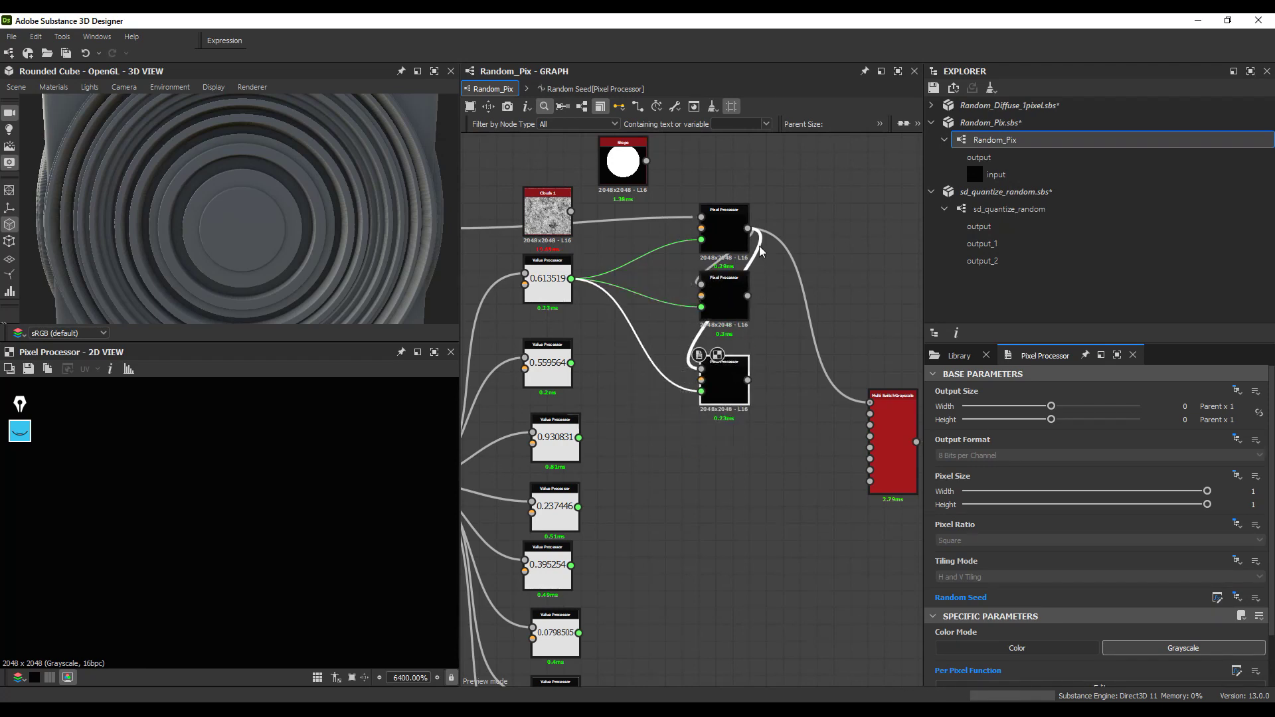
drag(748, 297, 721, 369)
middle_drag(757, 412, 736, 336)
key(ctrl+d)
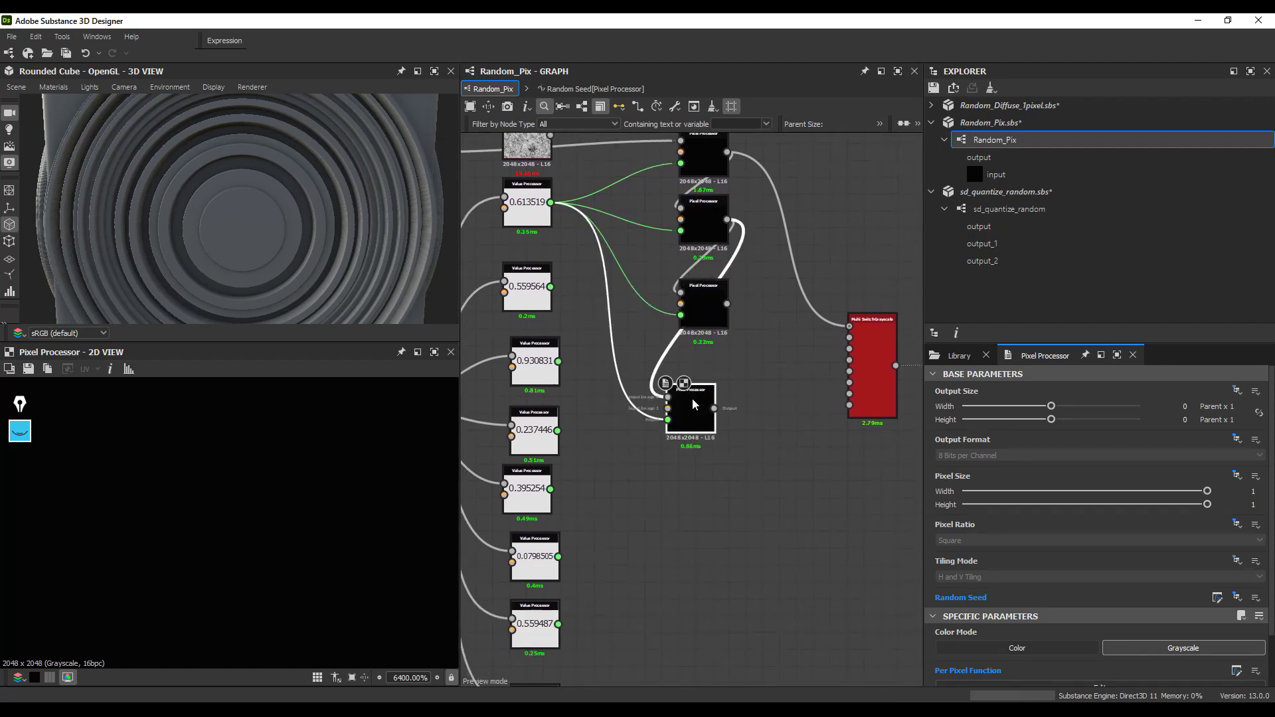
drag(694, 393, 703, 384)
scroll(699, 381, down, 2)
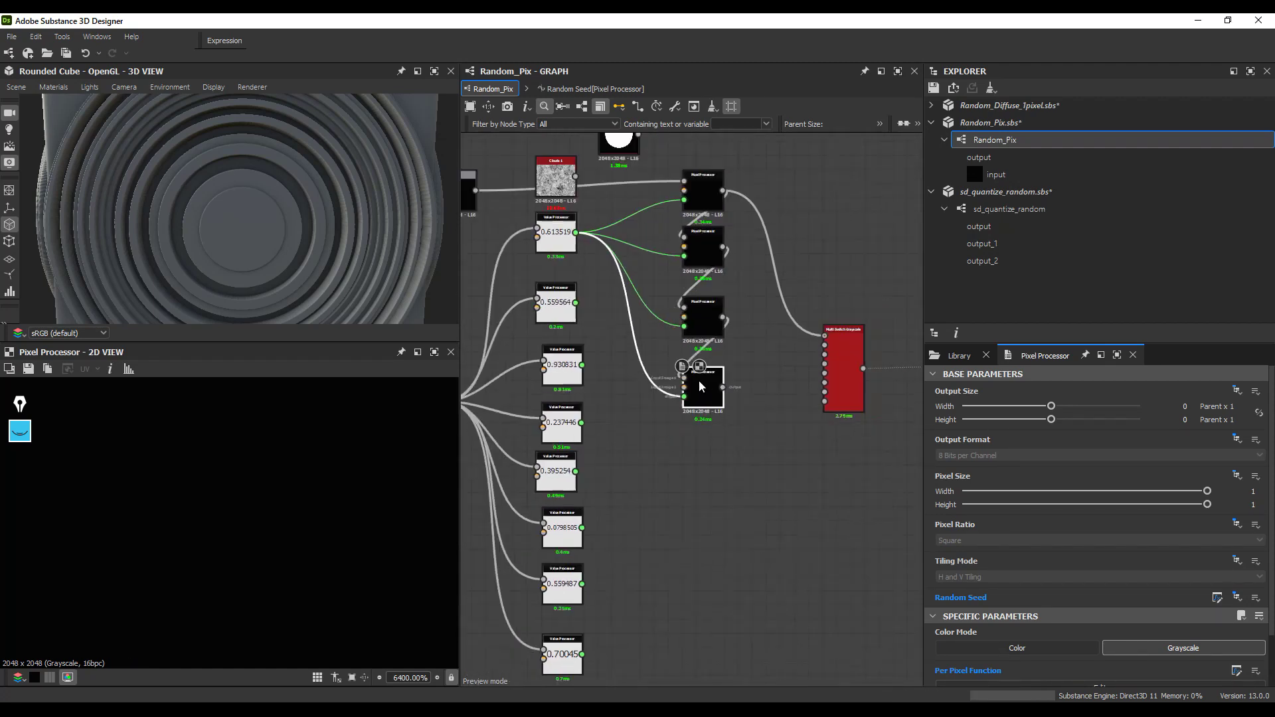
Step: Connect the second, third and fourth Value Processors to the value inputs of the matching Pixel Processors
drag(679, 293, 699, 288)
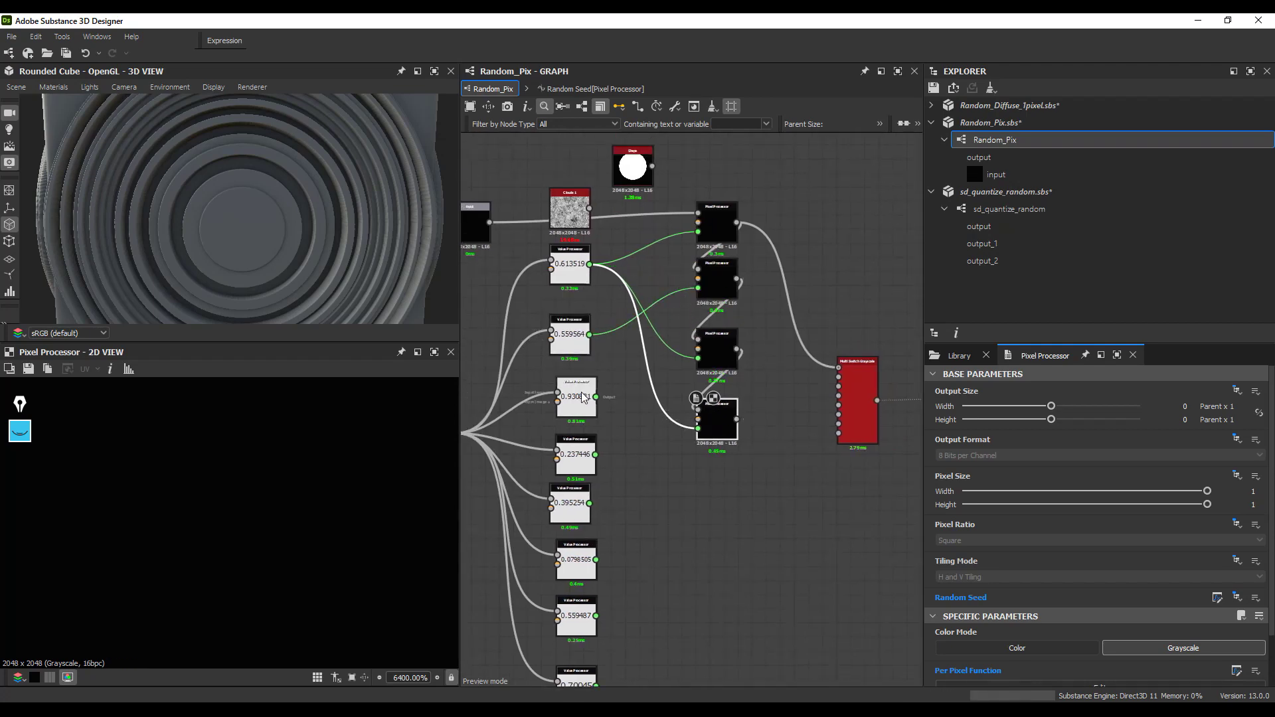
scroll(581, 392, up, 2)
drag(573, 416, 751, 346)
drag(603, 485, 759, 461)
Step: Duplicate the fourth Pixel Processor below it, chain the copy from its output, and drive the copy with the fifth Value Processor
scroll(737, 425, down, 3)
click(751, 347)
key(ctrl+d)
drag(699, 401, 761, 401)
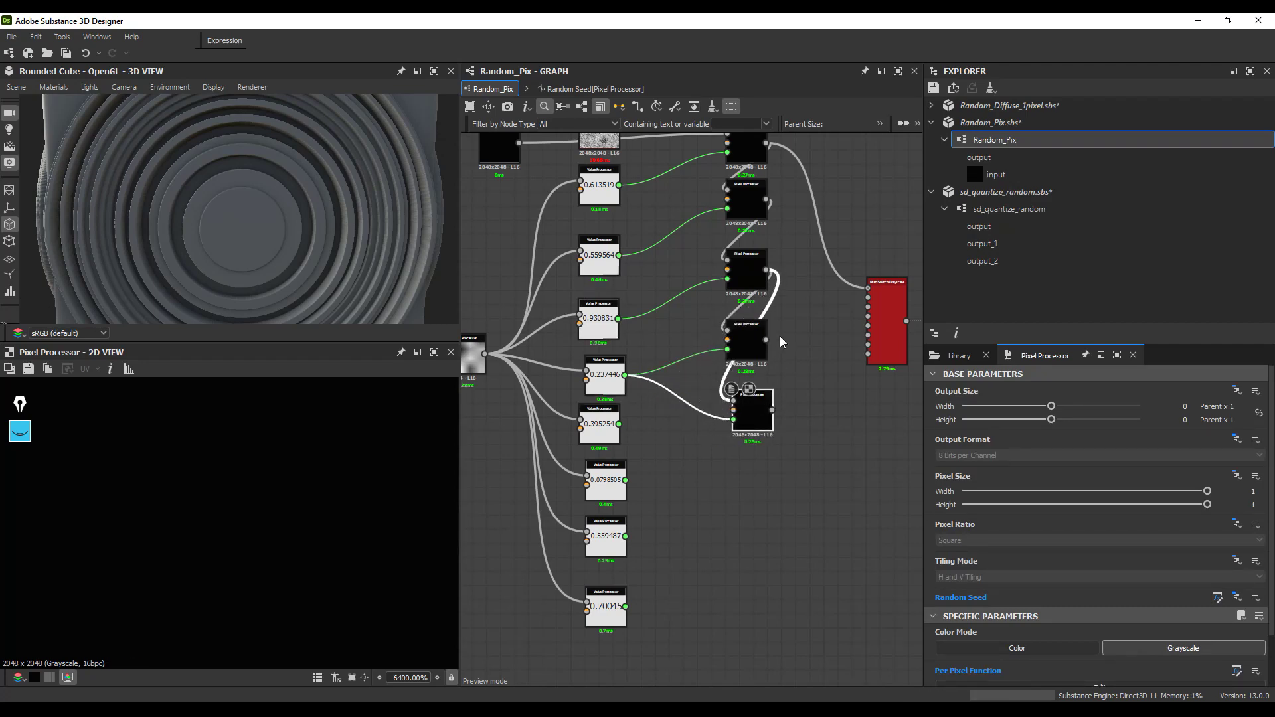
mouse_move(607, 428)
mouse_down()
mouse_move(657, 425)
mouse_move(613, 428)
mouse_up()
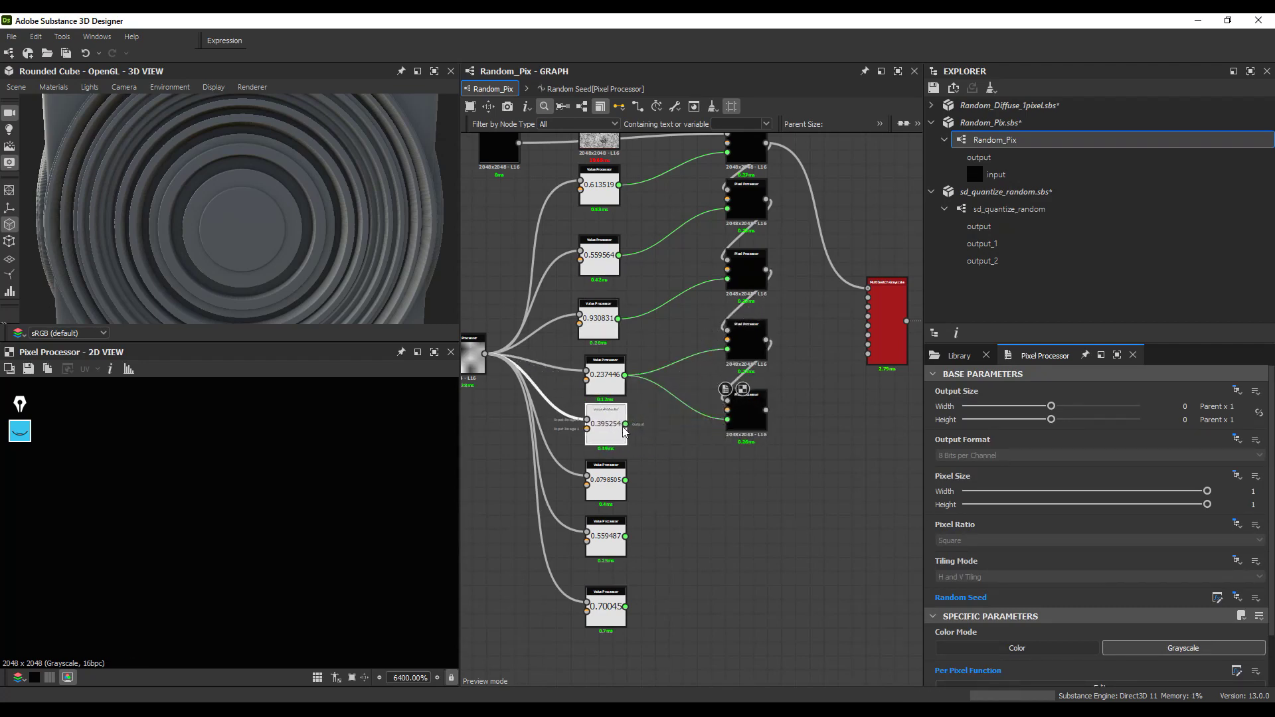
click(744, 408)
Step: Duplicate the fifth Pixel Processor below it, chain the copy from its output, and drive the copy with the sixth Value Processor
scroll(744, 408, down, 3)
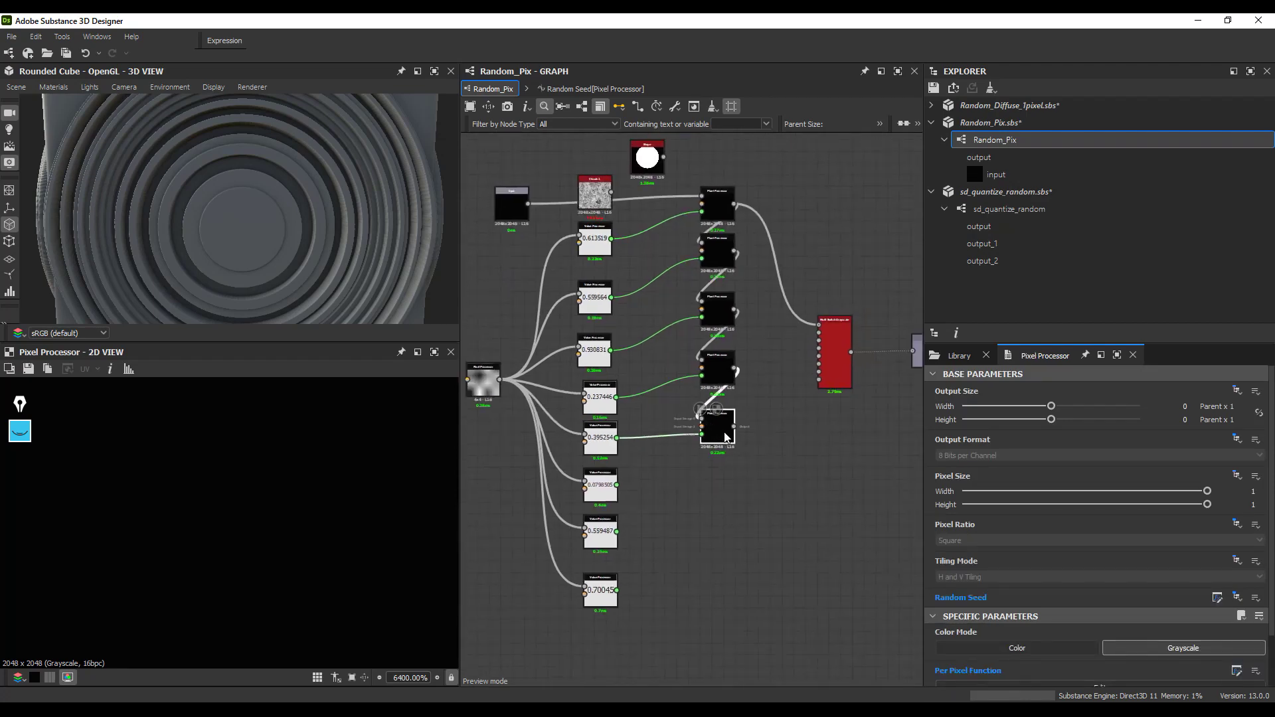
key(ctrl+d)
drag(695, 408, 717, 475)
drag(734, 427, 707, 476)
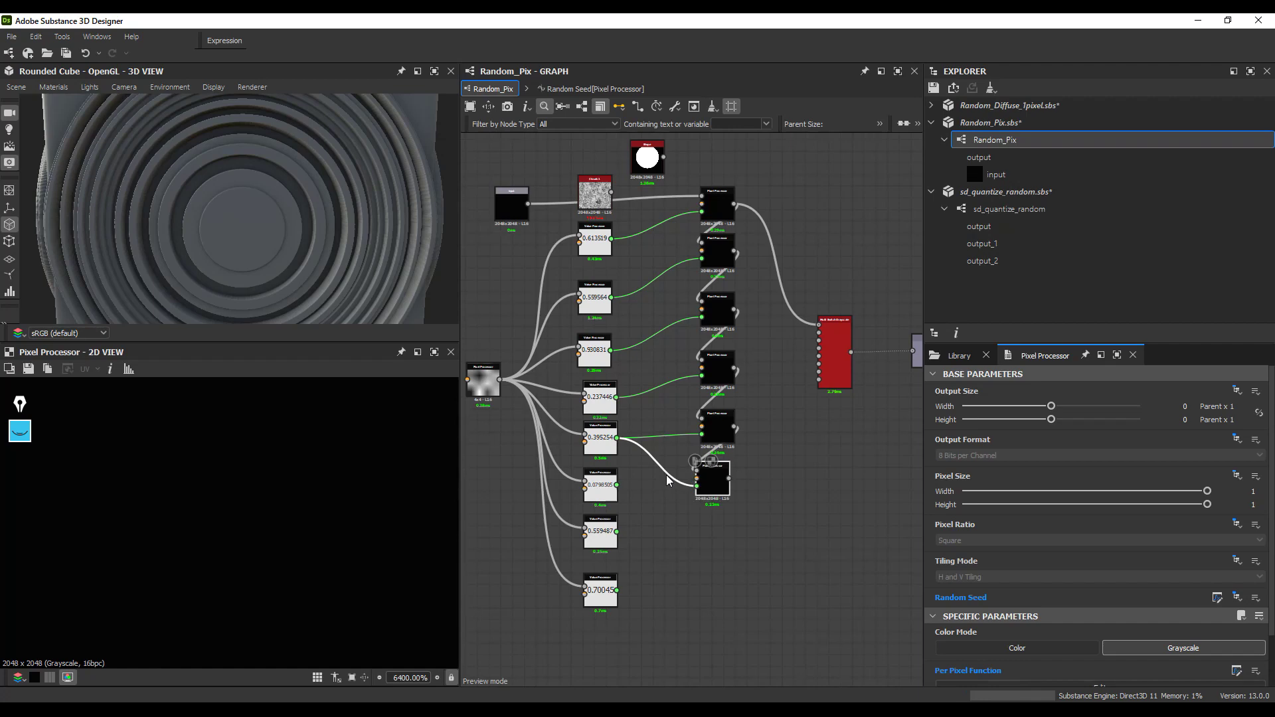
scroll(701, 490, up, 3)
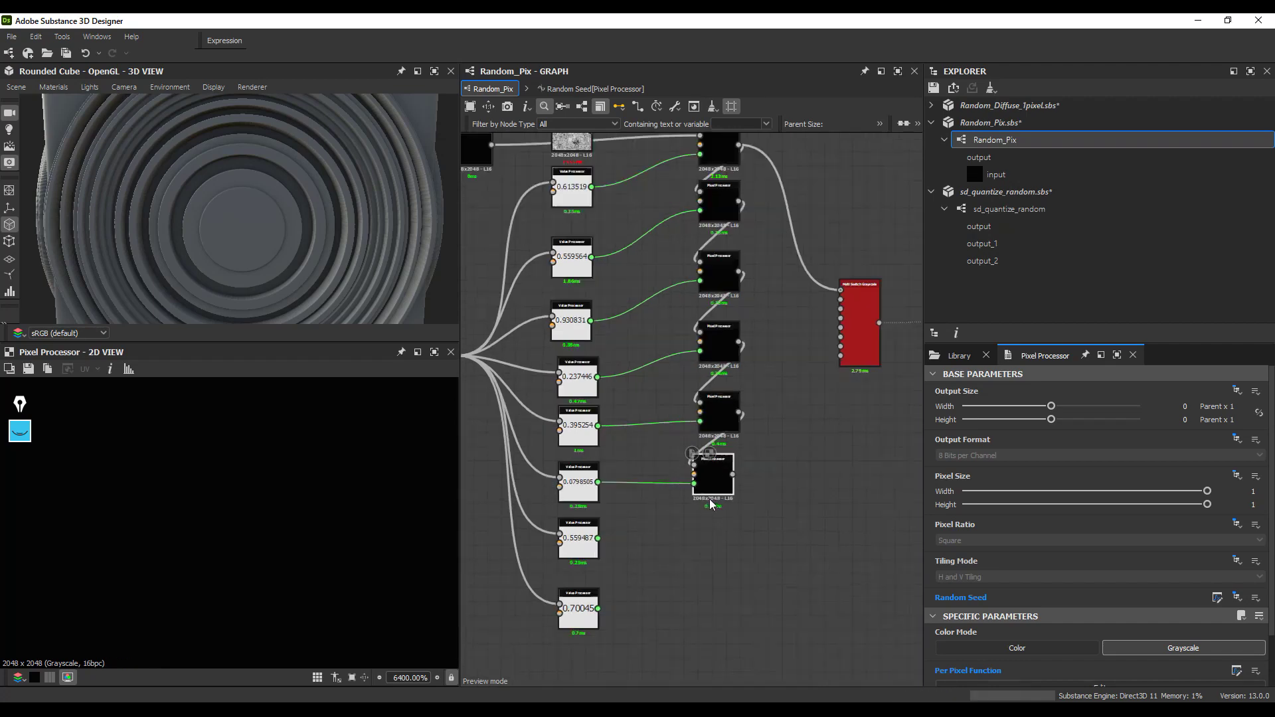
Step: Add the seventh and eighth Pixel Processors by duplication, chaining each from the one above and driving them with the seventh and eighth Value Processors
key(ctrl+d)
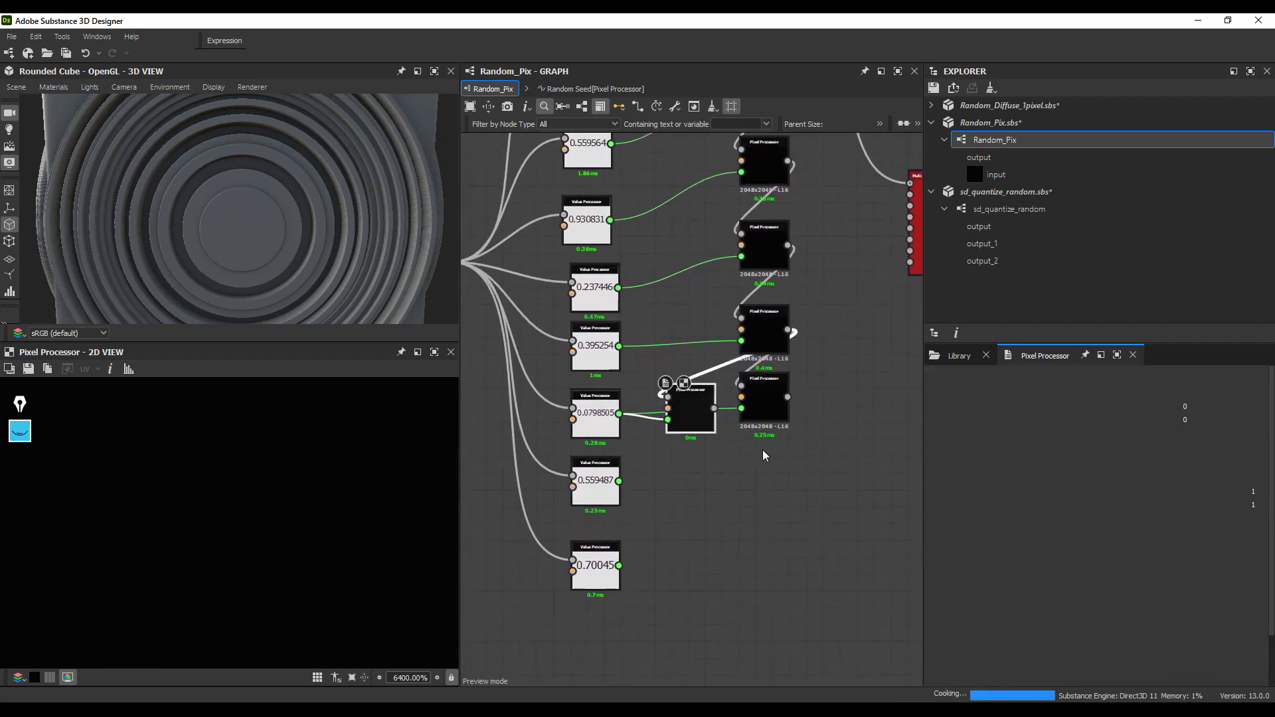
drag(703, 409, 773, 464)
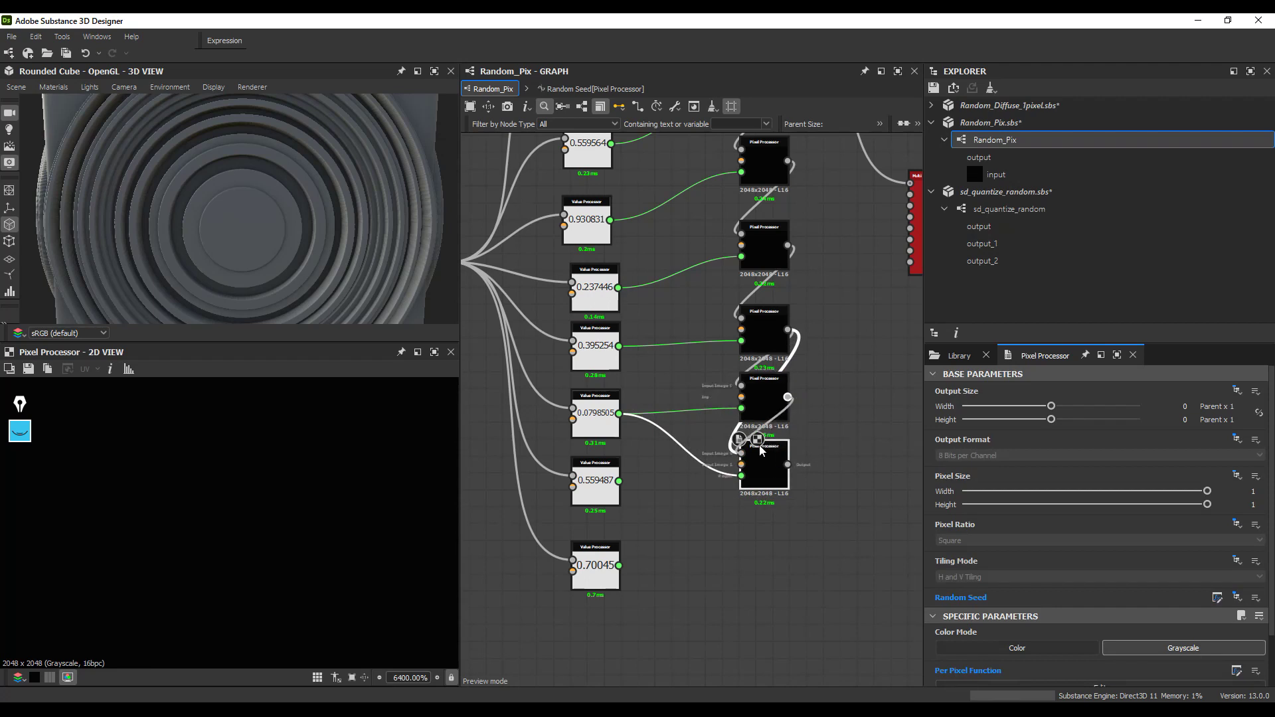
drag(619, 480, 749, 481)
key(ctrl+d)
drag(697, 408, 740, 554)
drag(618, 566, 739, 578)
scroll(759, 568, down, 2)
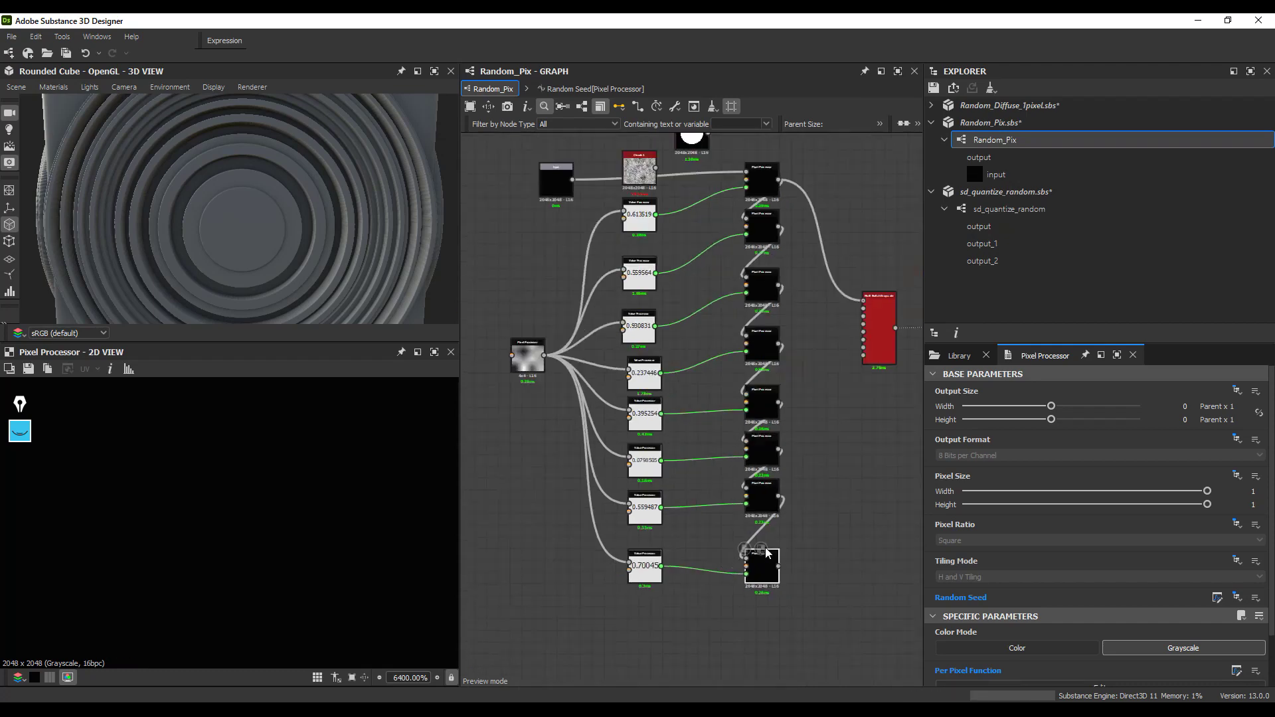
Step: Connect the outputs of the second through fifth Pixel Processors to inputs two through five of the Multi Switch Grayscale node
middle_drag(767, 553, 714, 576)
scroll(728, 269, up, 2)
drag(813, 368, 825, 381)
scroll(838, 388, up, 2)
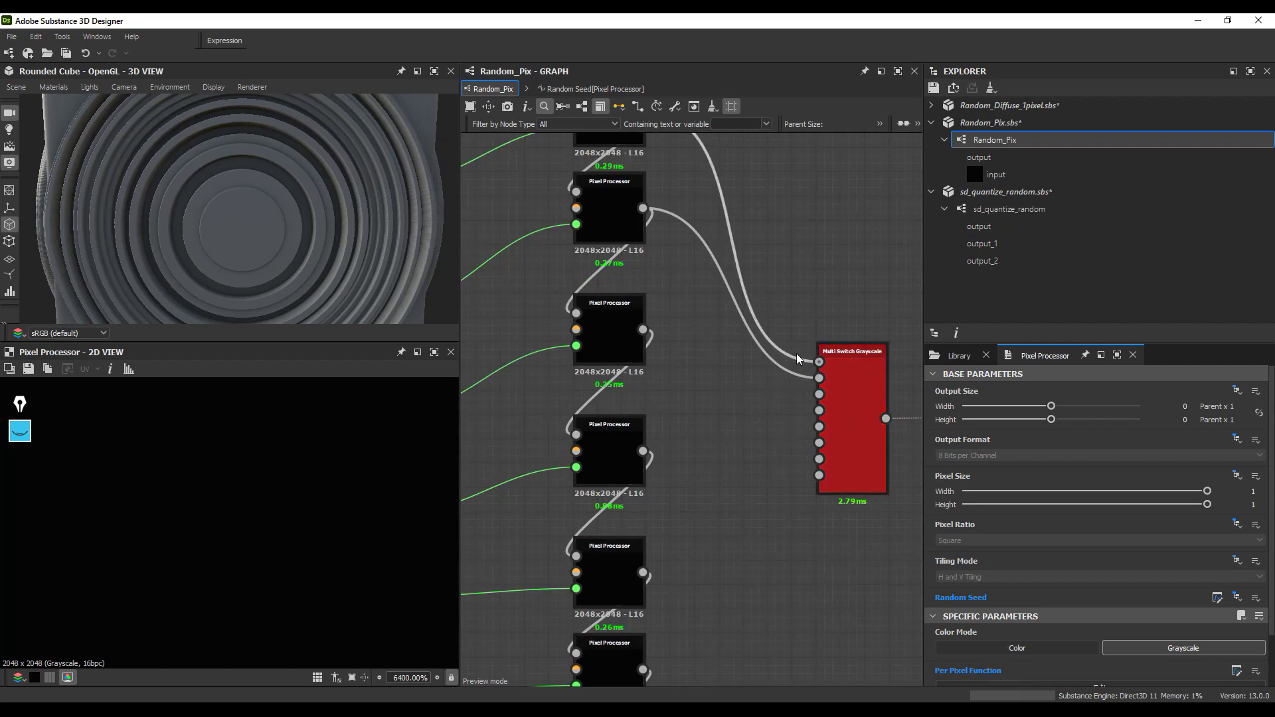
drag(643, 330, 819, 394)
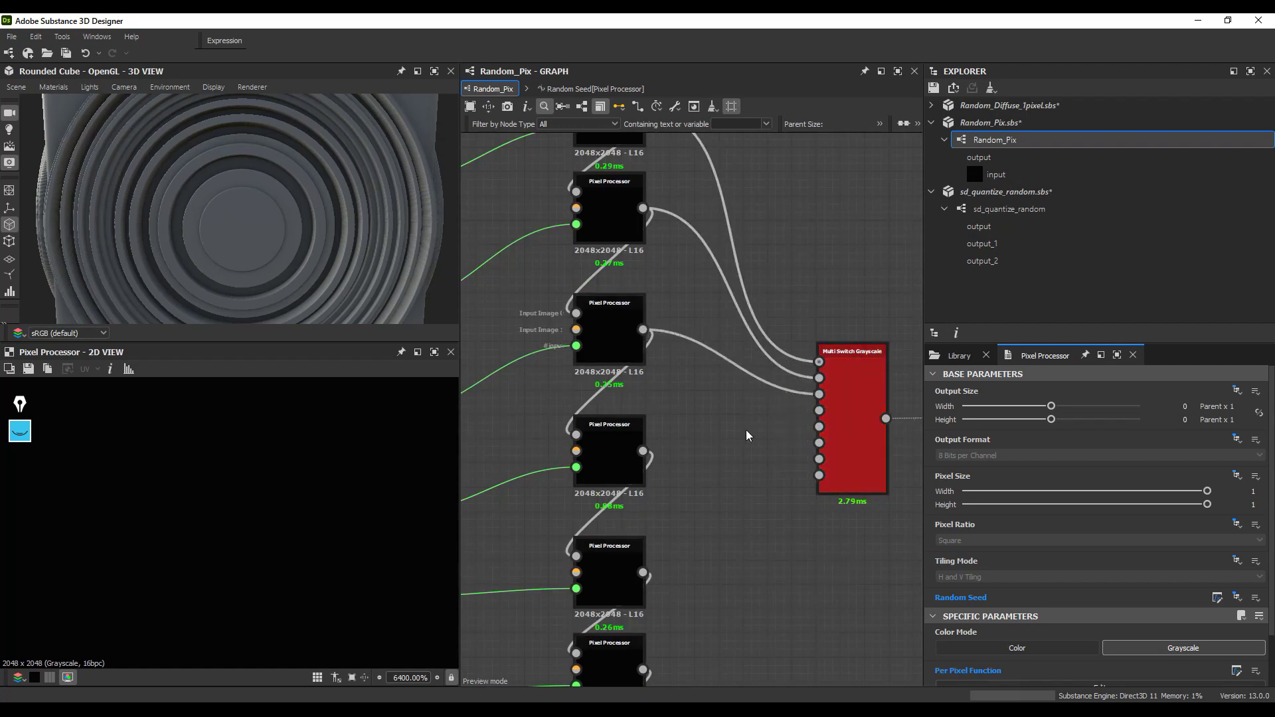
drag(644, 452, 818, 410)
drag(642, 572, 819, 427)
Step: Connect the outputs of the sixth, seventh and eighth Pixel Processors to the last three inputs of the Multi Switch Grayscale node
scroll(761, 520, down, 2)
drag(650, 500, 796, 311)
scroll(699, 529, down, 2)
drag(667, 564, 770, 388)
drag(667, 645, 769, 399)
scroll(776, 523, down, 3)
click(783, 333)
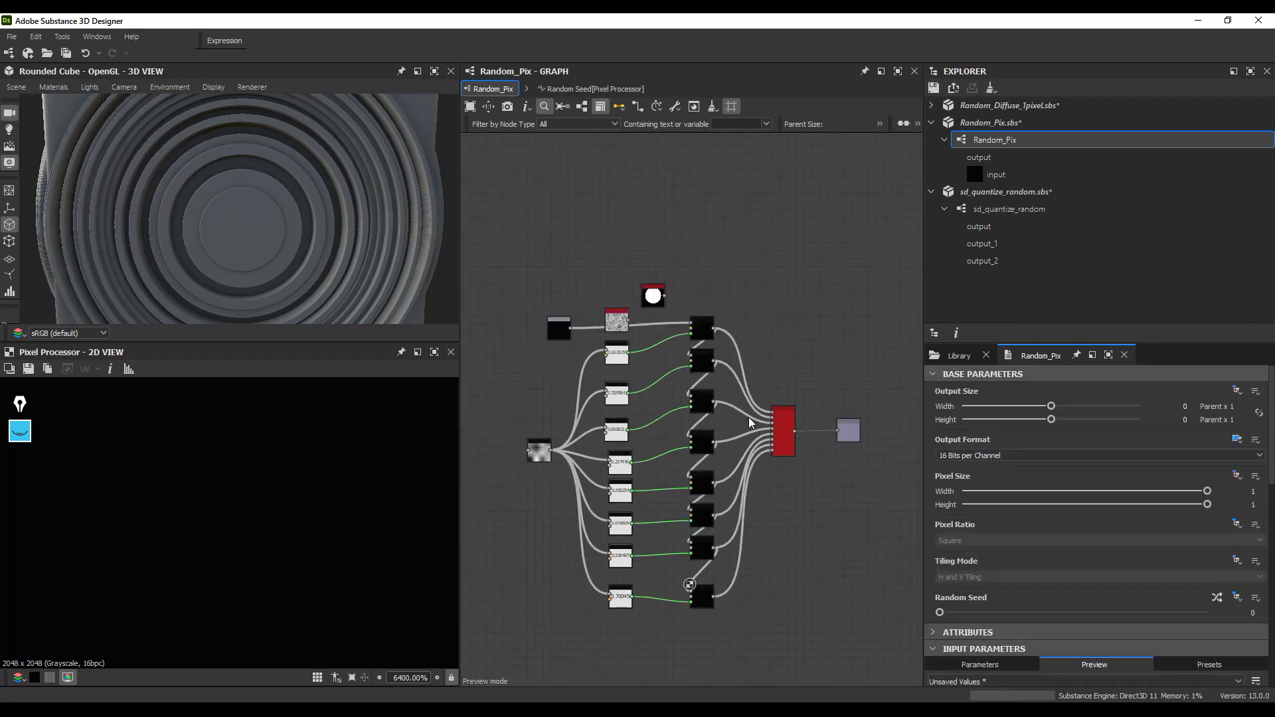
Step: Check the Random Seed parameter of the first four chained Pixel Processors and view the 4 x 4 px Pixel Processor feeding the Value Processors
scroll(737, 408, up, 2)
click(692, 321)
click(697, 356)
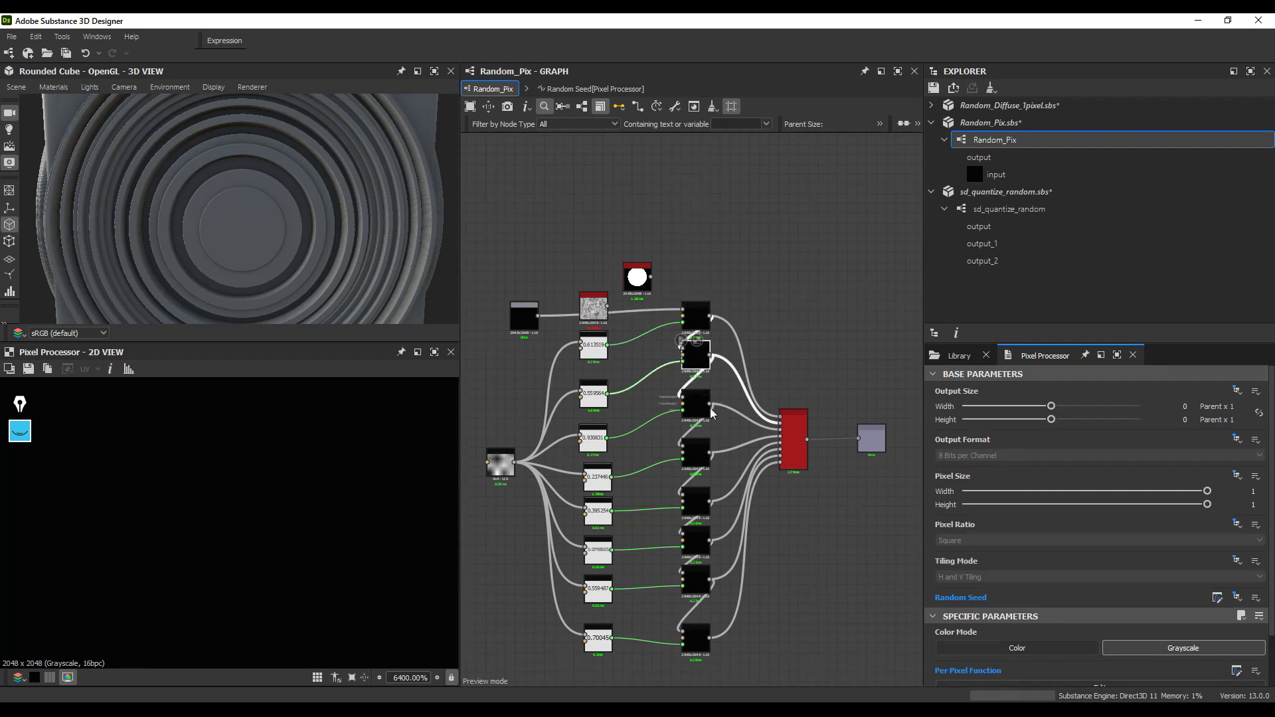
click(700, 411)
click(696, 453)
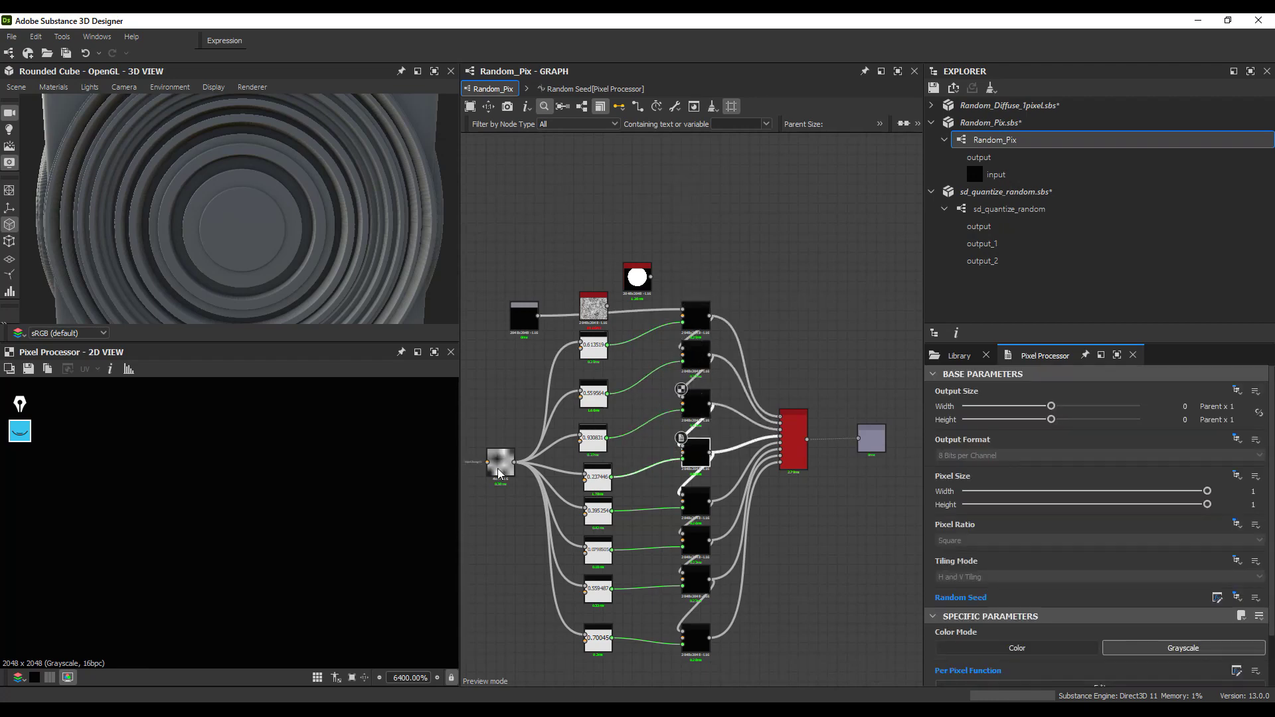
double_click(500, 465)
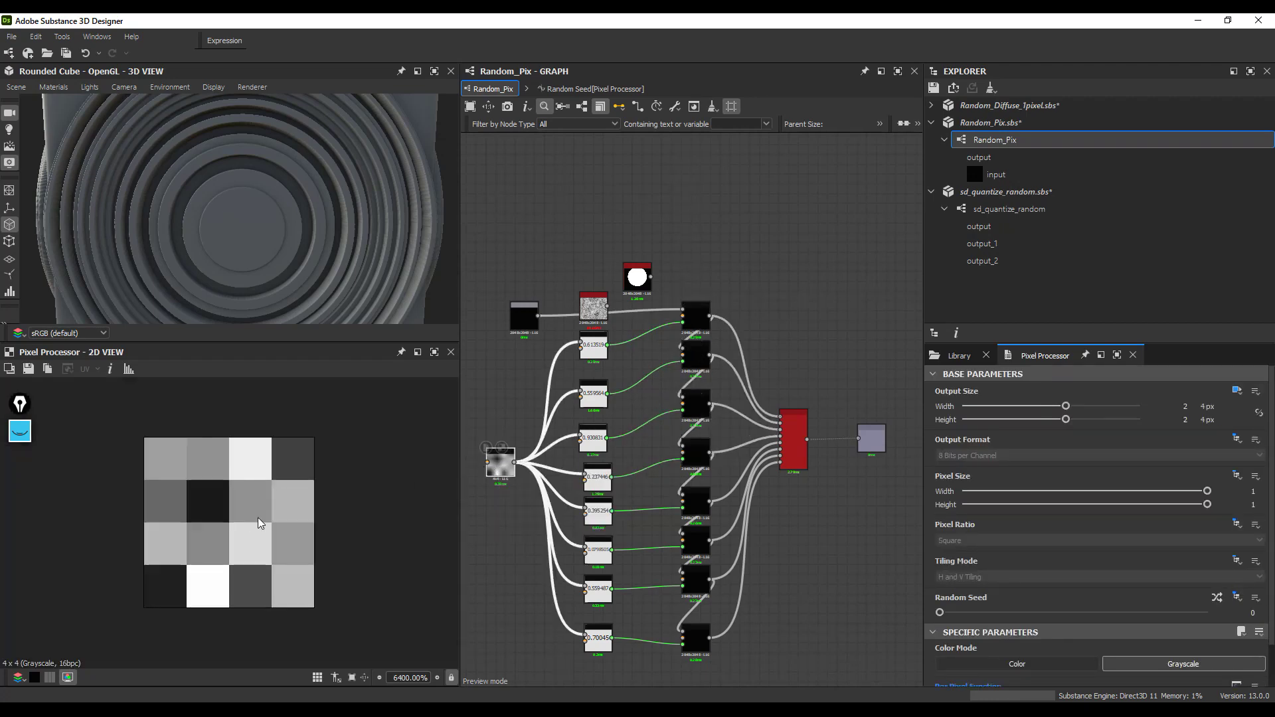
Step: Set the Random_Pix graph's Random Seed to 4 and display the Output node in the 2D view
click(500, 431)
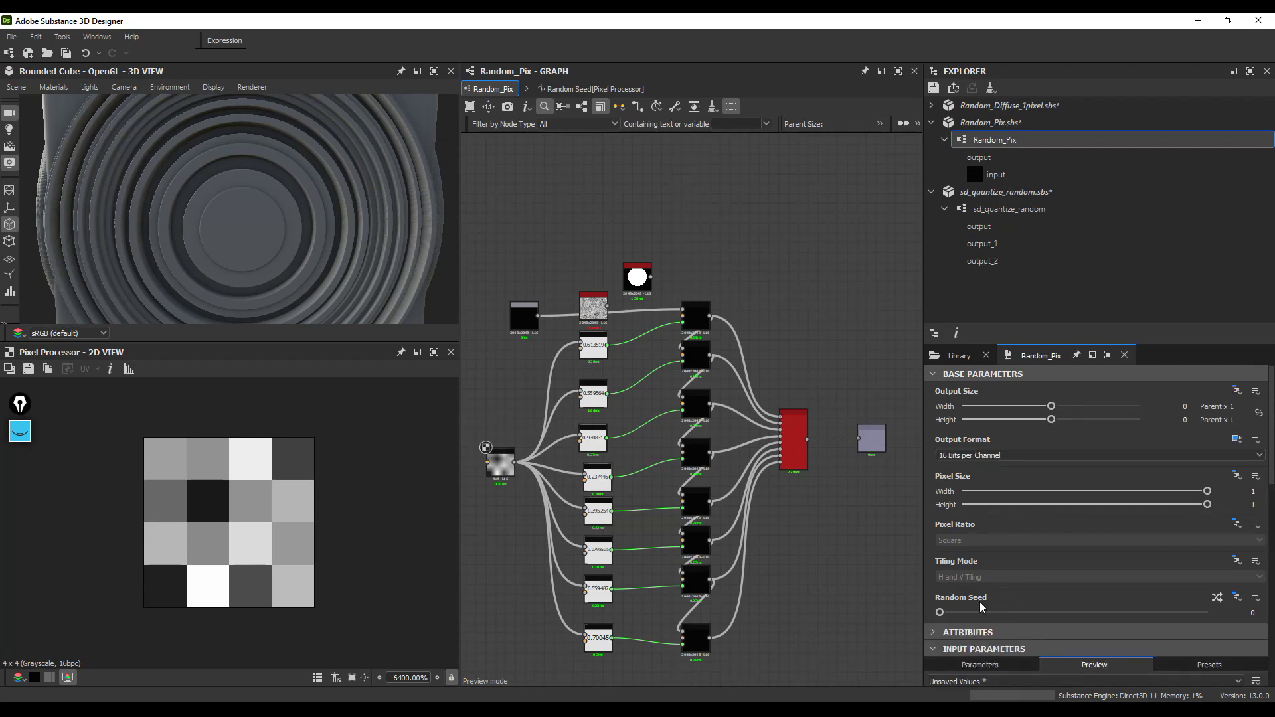
drag(946, 617, 1006, 607)
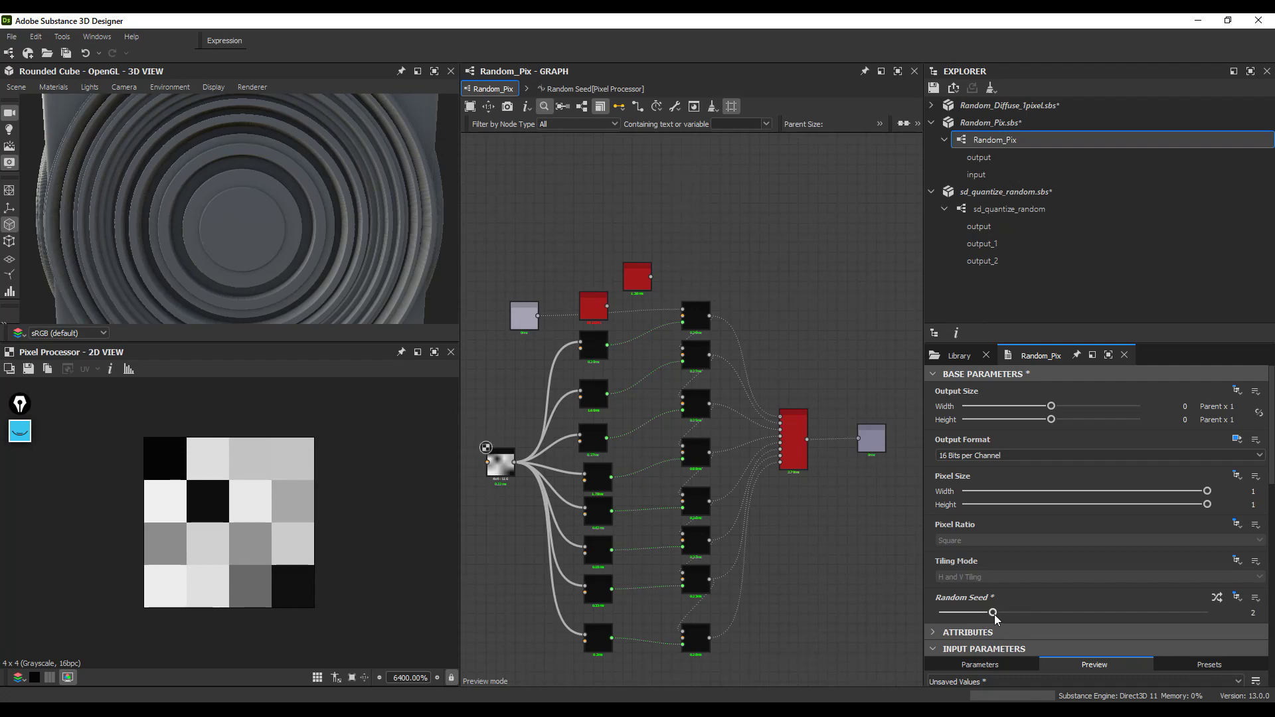
drag(993, 612, 1047, 612)
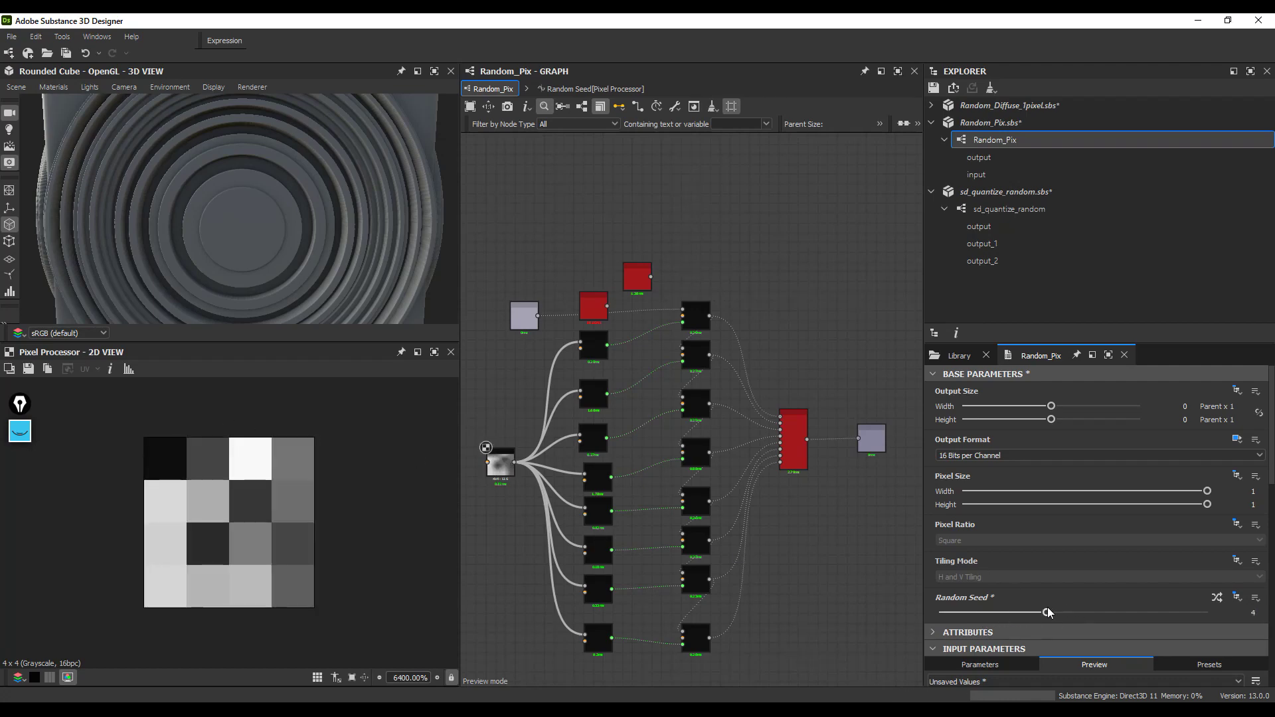
click(697, 319)
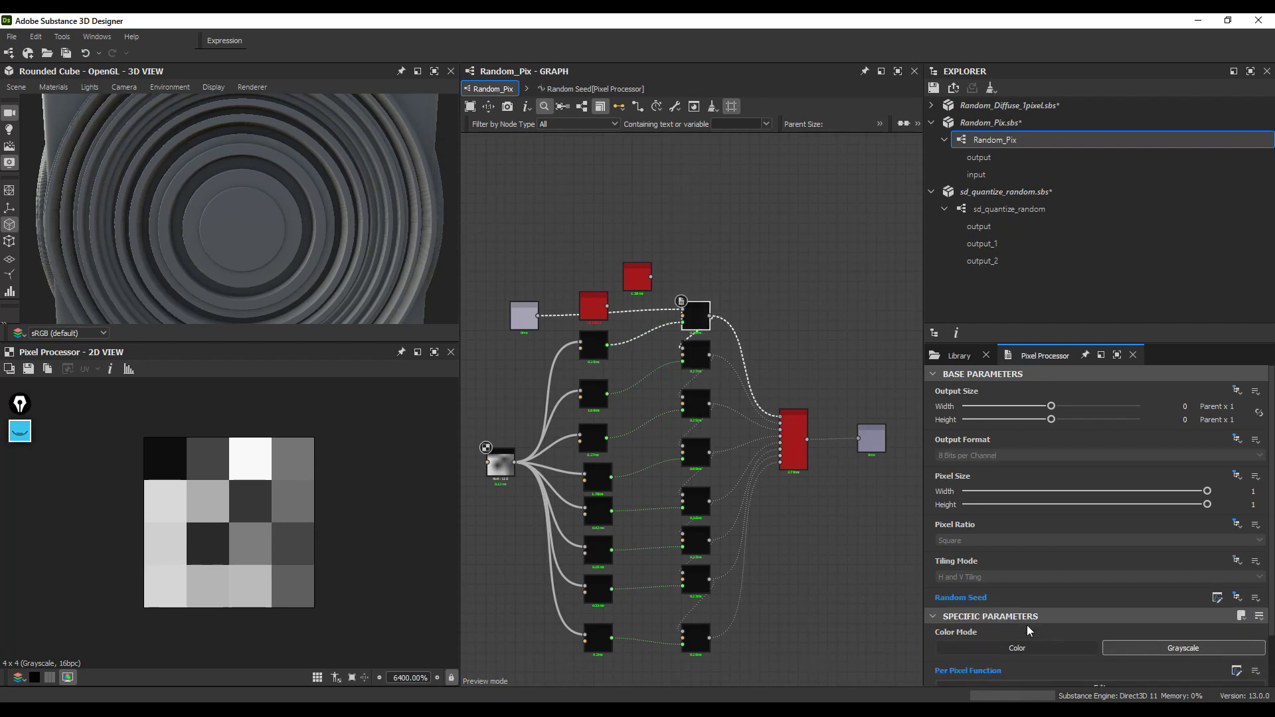
drag(877, 449, 864, 444)
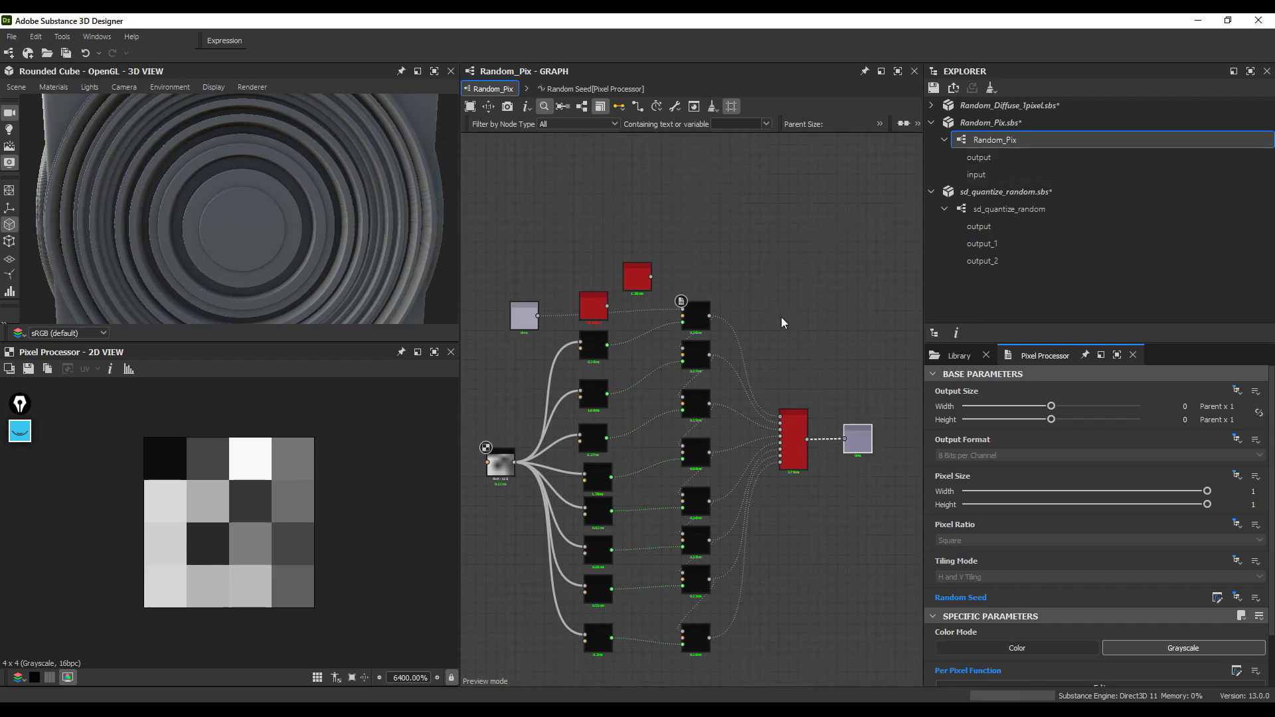
click(856, 439)
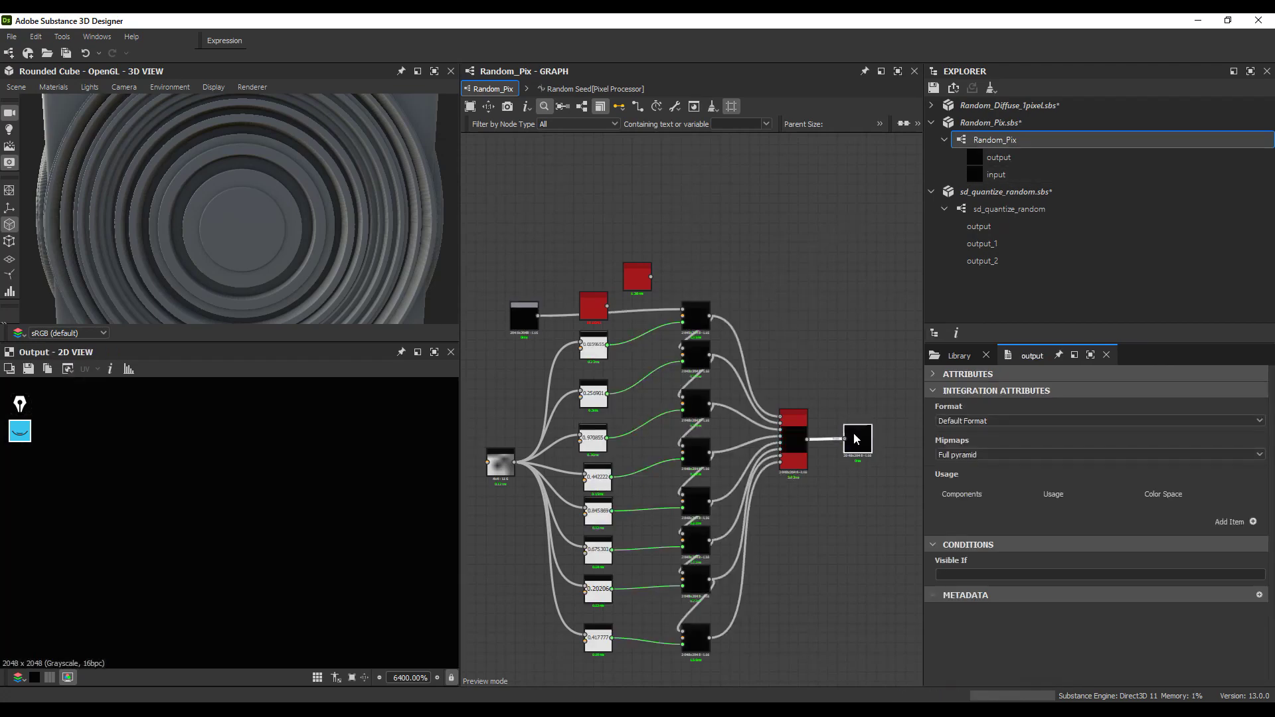
Step: Move the Clouds 1 and Shape nodes above the Input node and show the whole Clouds 1 image in the 2D view
middle_drag(568, 290, 595, 293)
drag(679, 238, 579, 243)
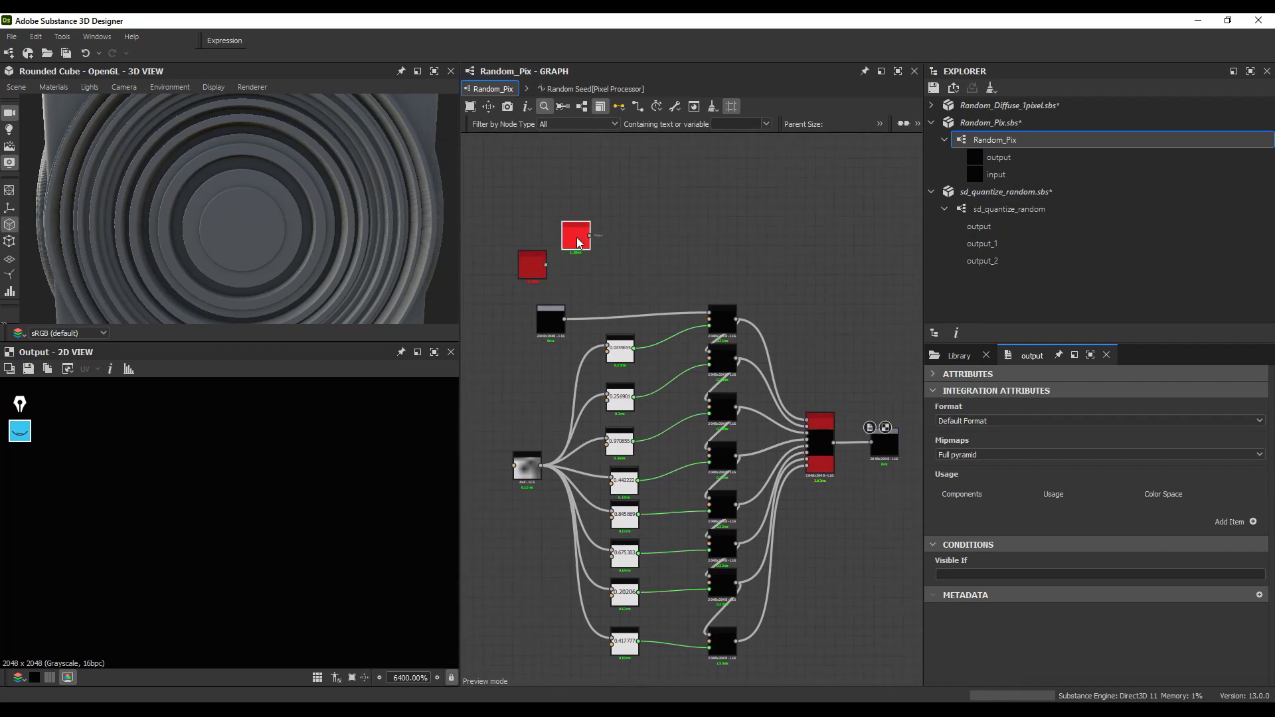
double_click(528, 265)
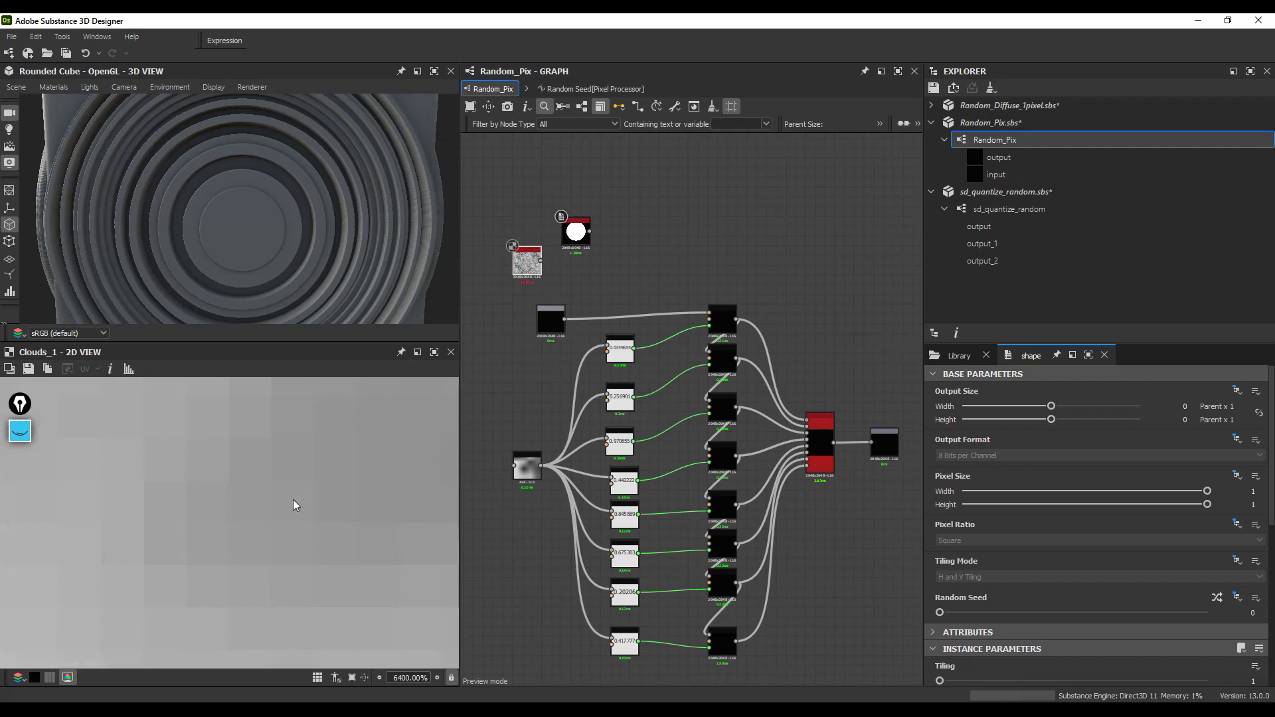
scroll(293, 499, down, 15)
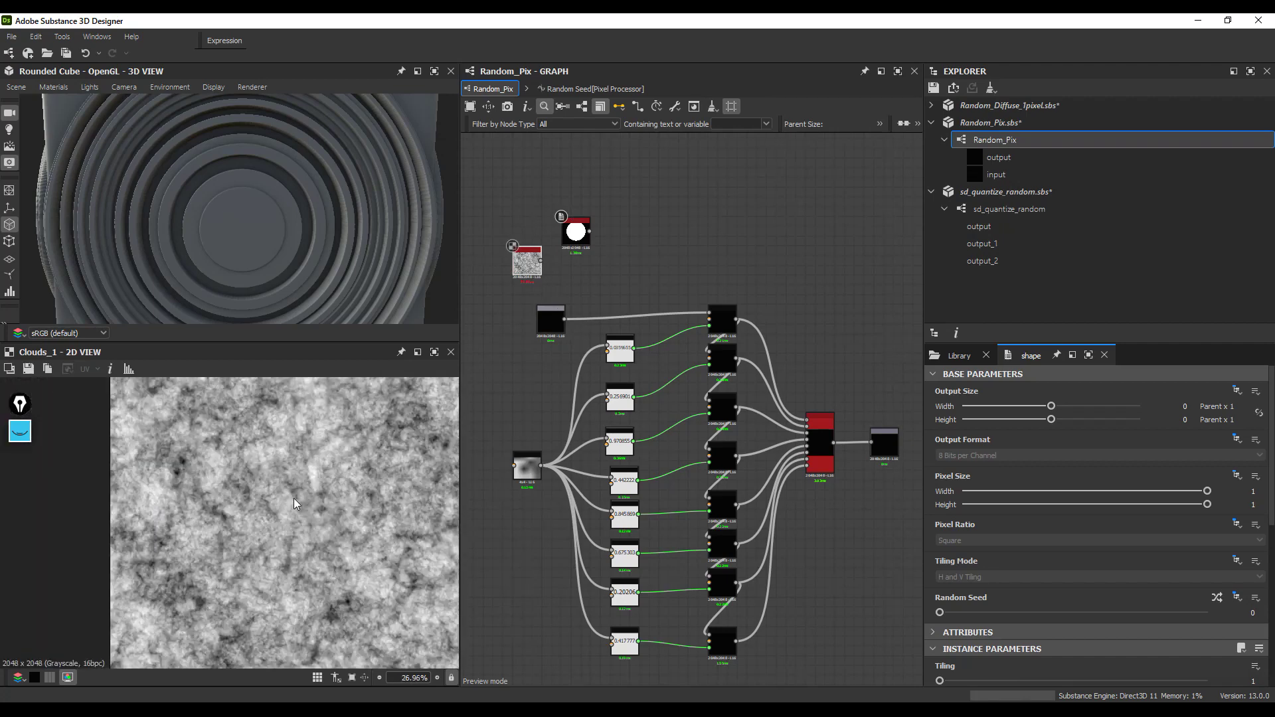
scroll(293, 498, down, 3)
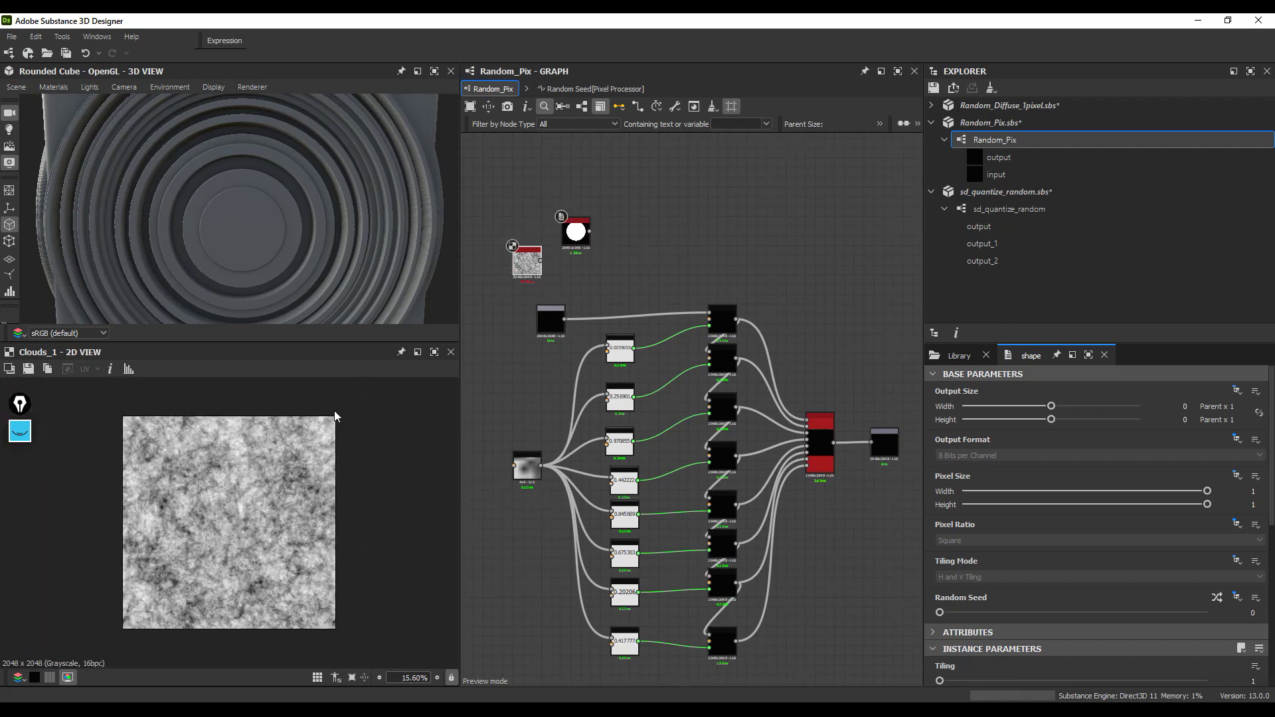
Step: Feed the first Pixel Processor from Clouds 1 instead of the Input node and inspect the Output image up close
shift+drag(564, 319, 550, 279)
double_click(888, 443)
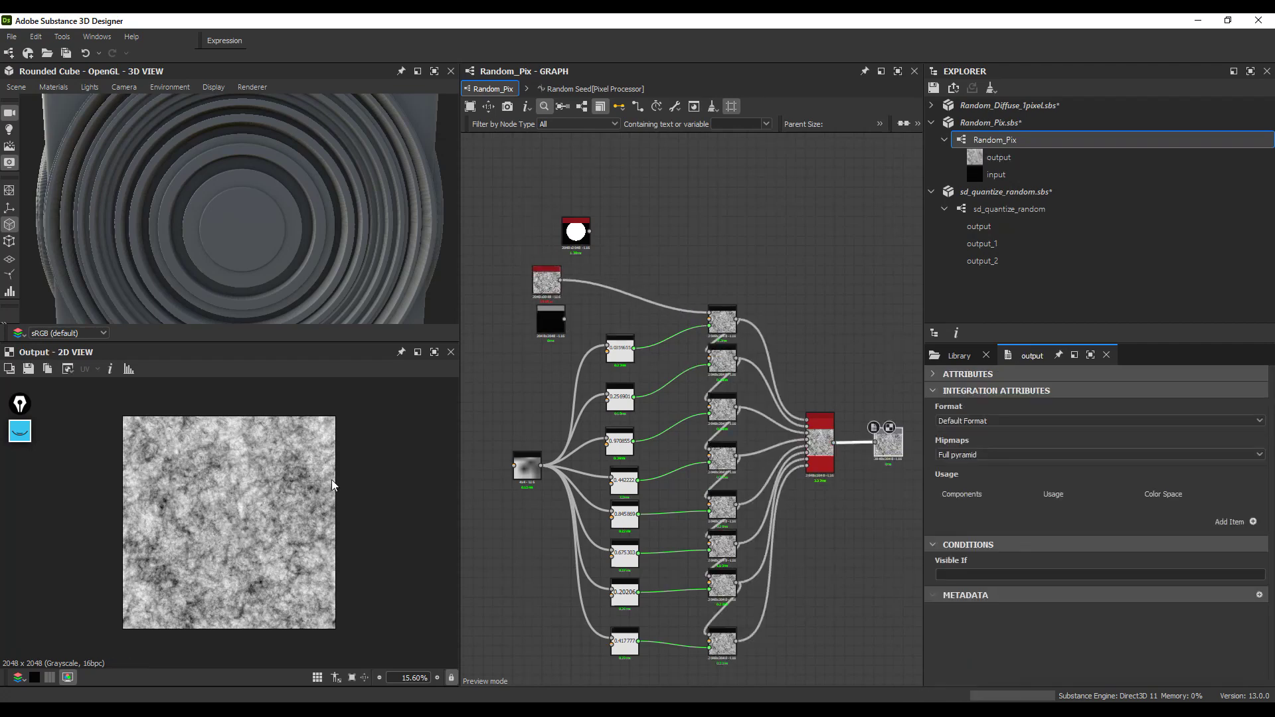
scroll(247, 516, up, 10)
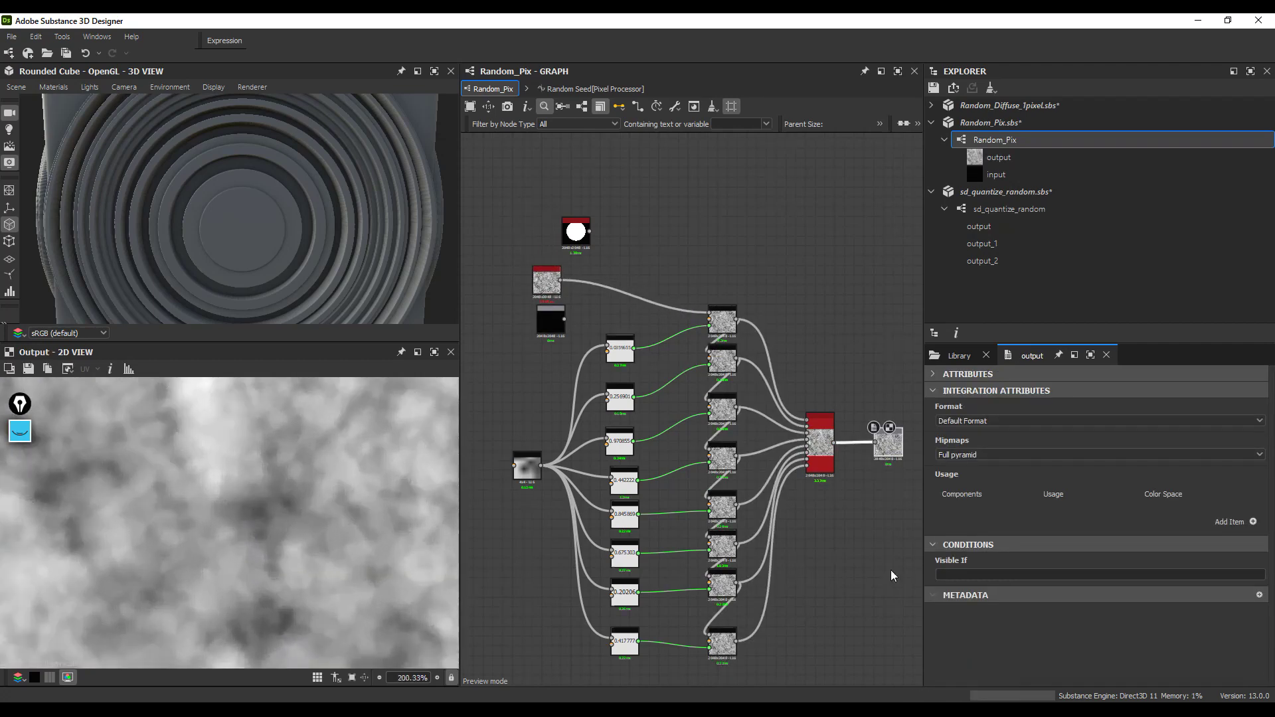
Step: Try different values of the graph's samples parameter in the input preview while viewing the output up close, including 7
click(867, 548)
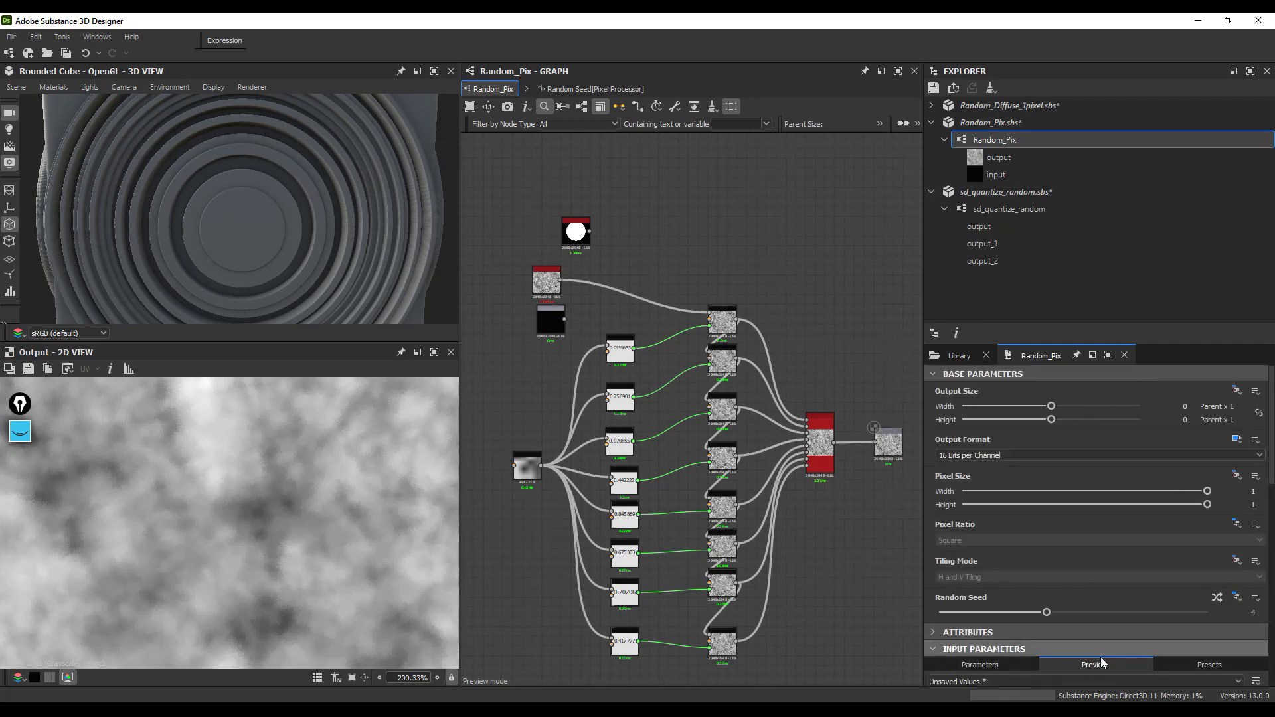
scroll(1062, 564, down, 10)
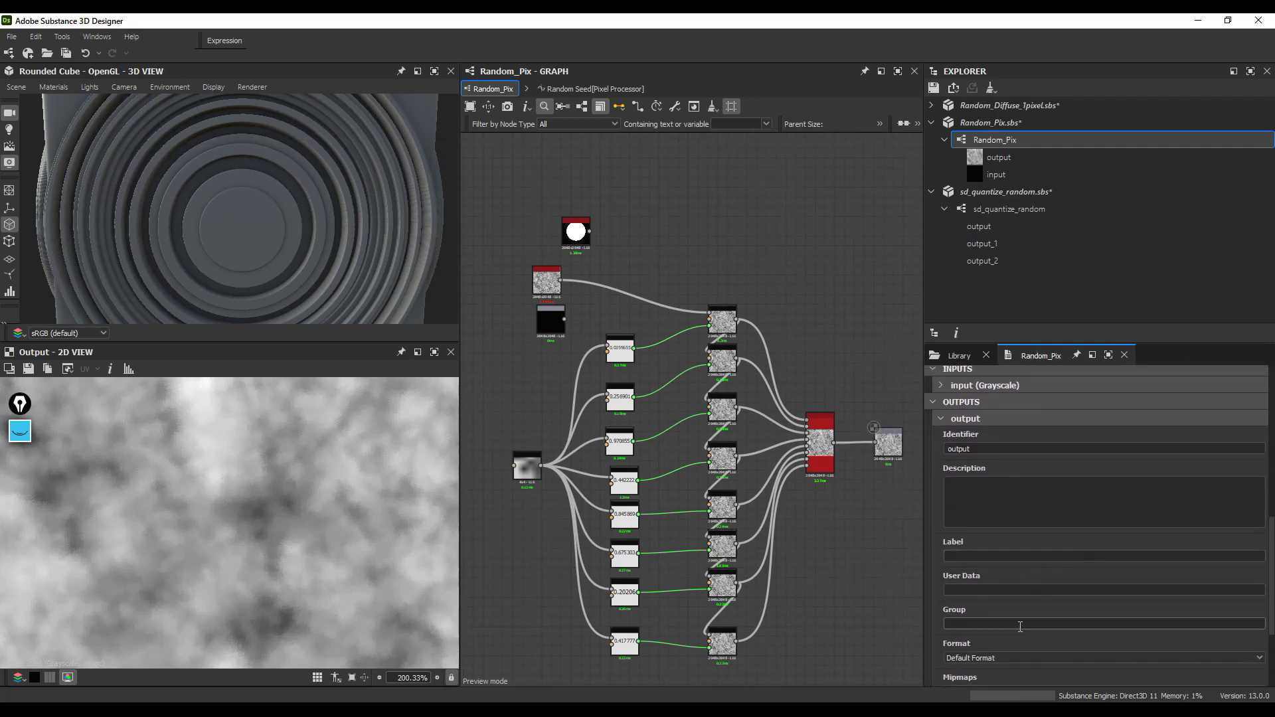
click(944, 417)
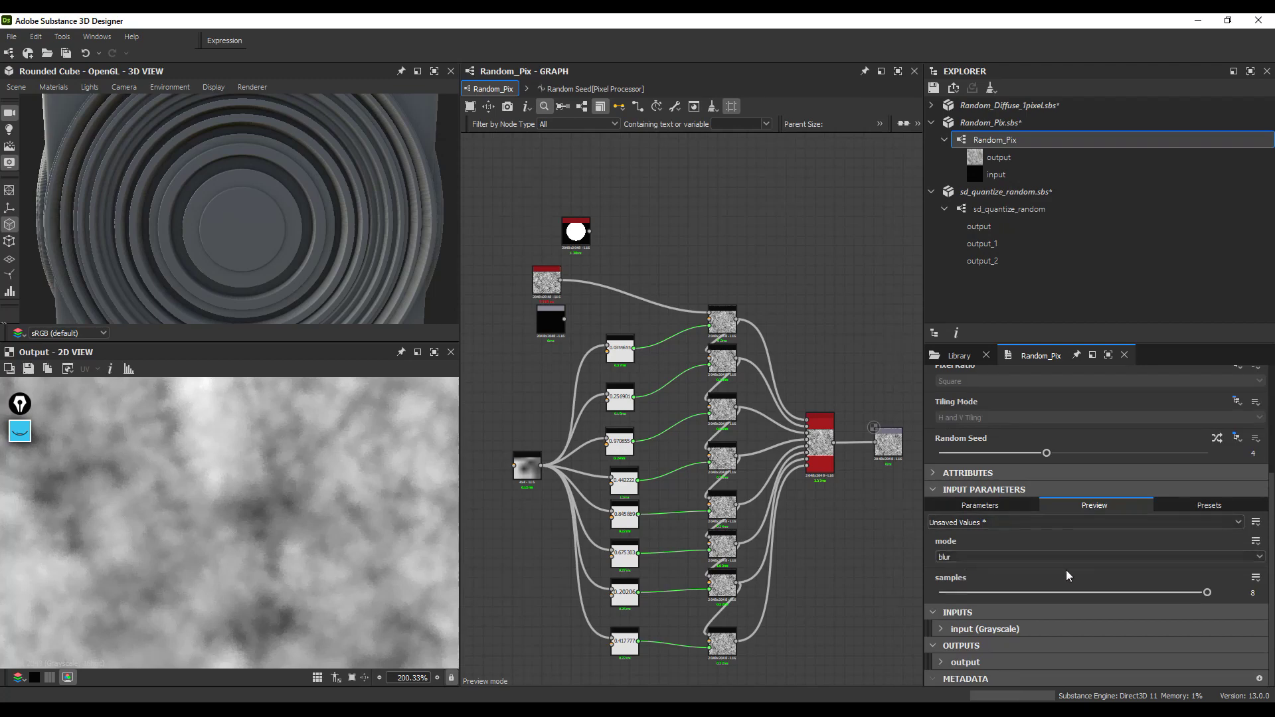
drag(1206, 593, 978, 593)
scroll(303, 488, up, 8)
drag(977, 592, 1269, 626)
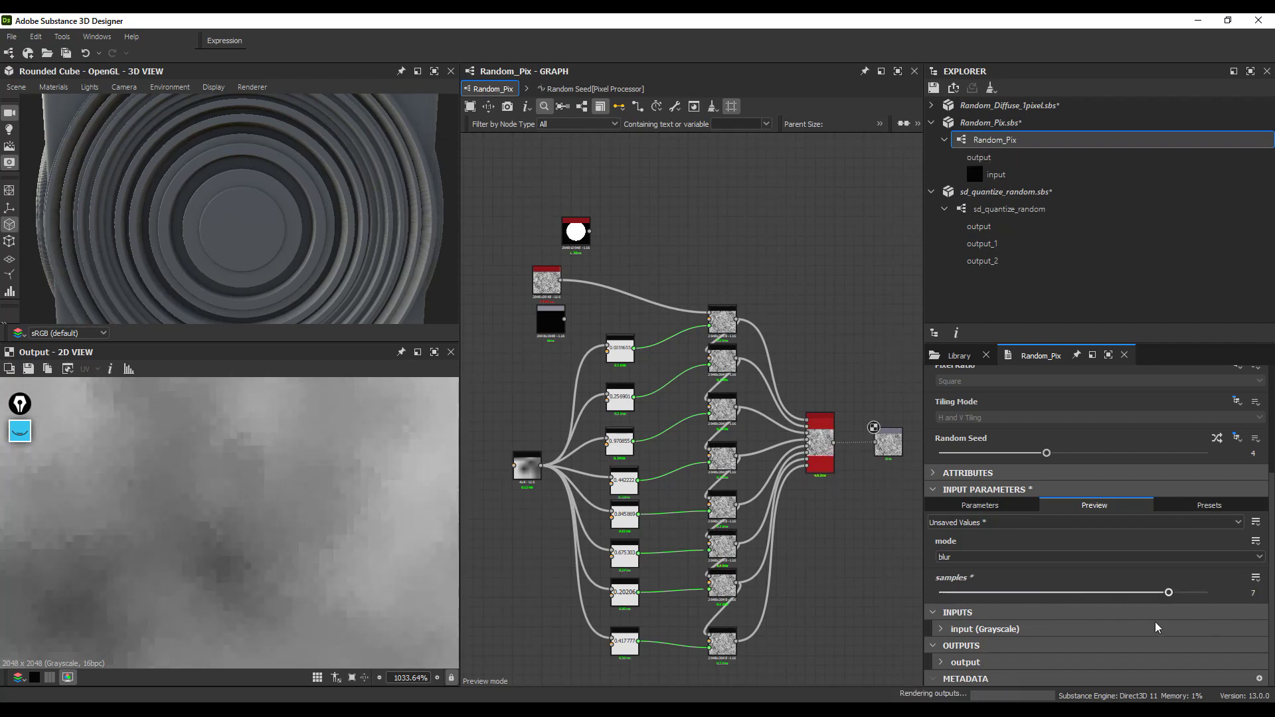
drag(1207, 592, 1041, 583)
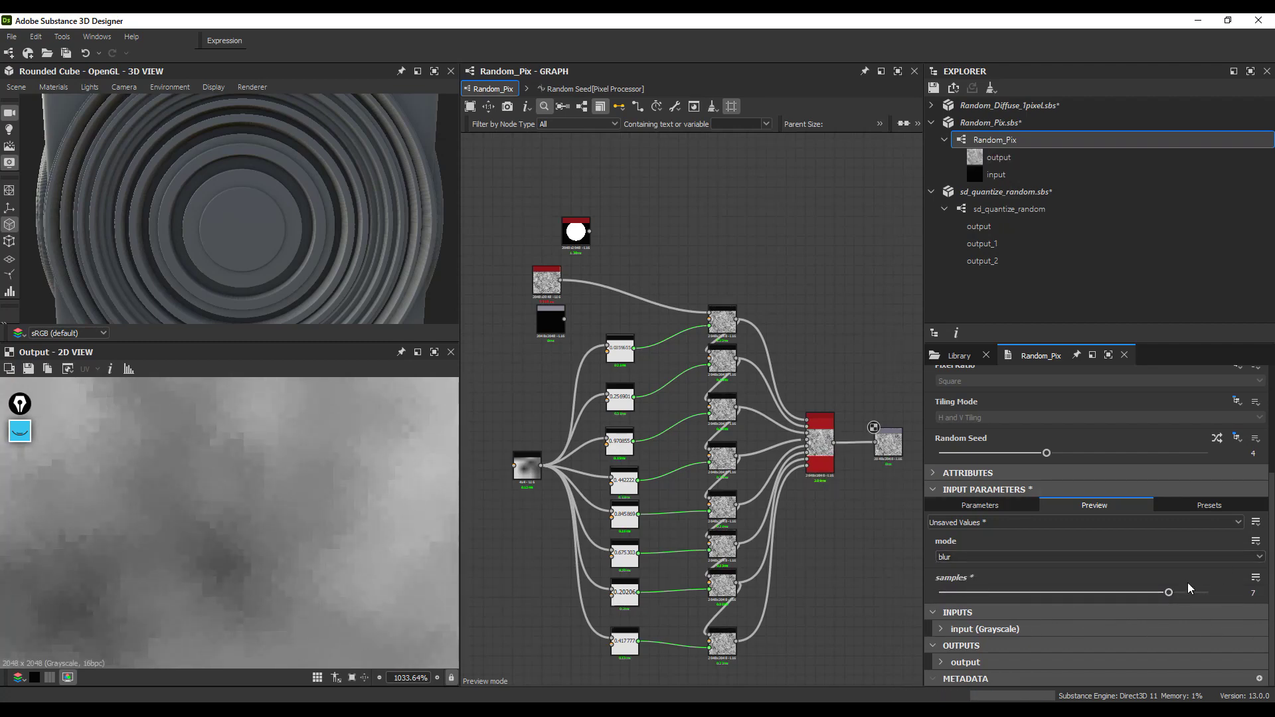
Step: Set the graph's samples parameter to 8 in the input preview while viewing a wider area of the output
scroll(298, 527, down, 4)
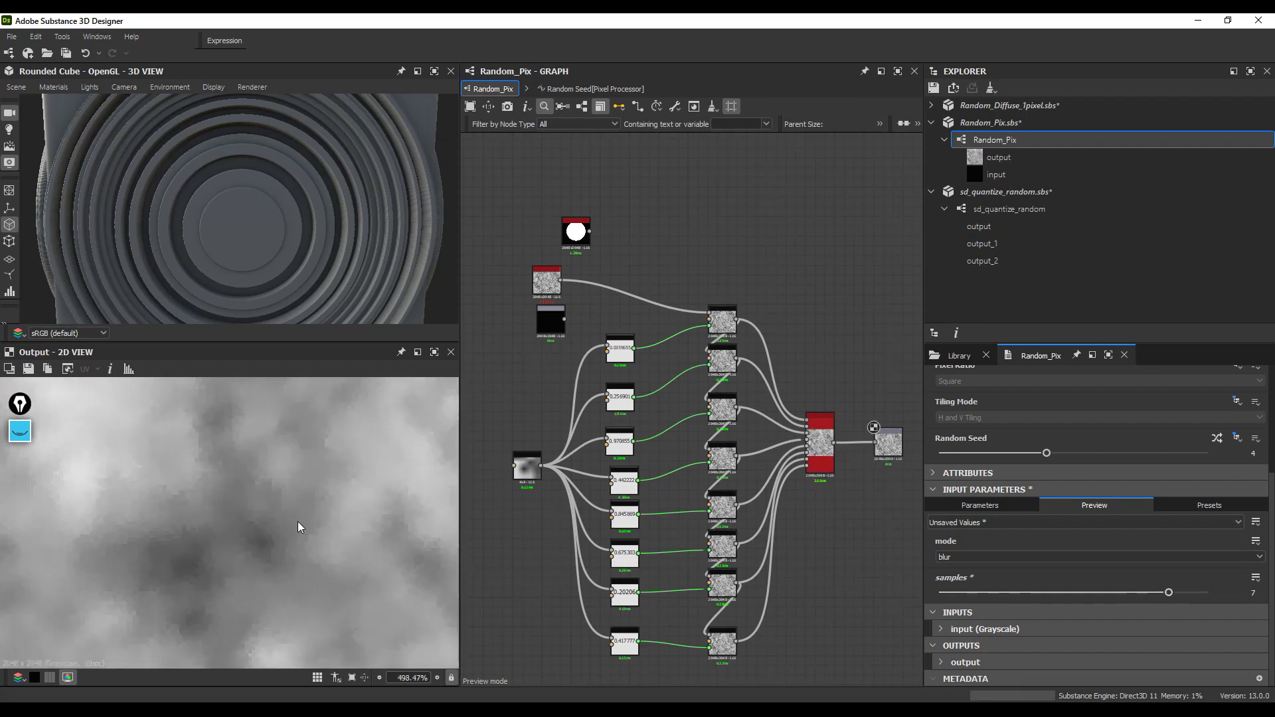
drag(1168, 592, 1204, 627)
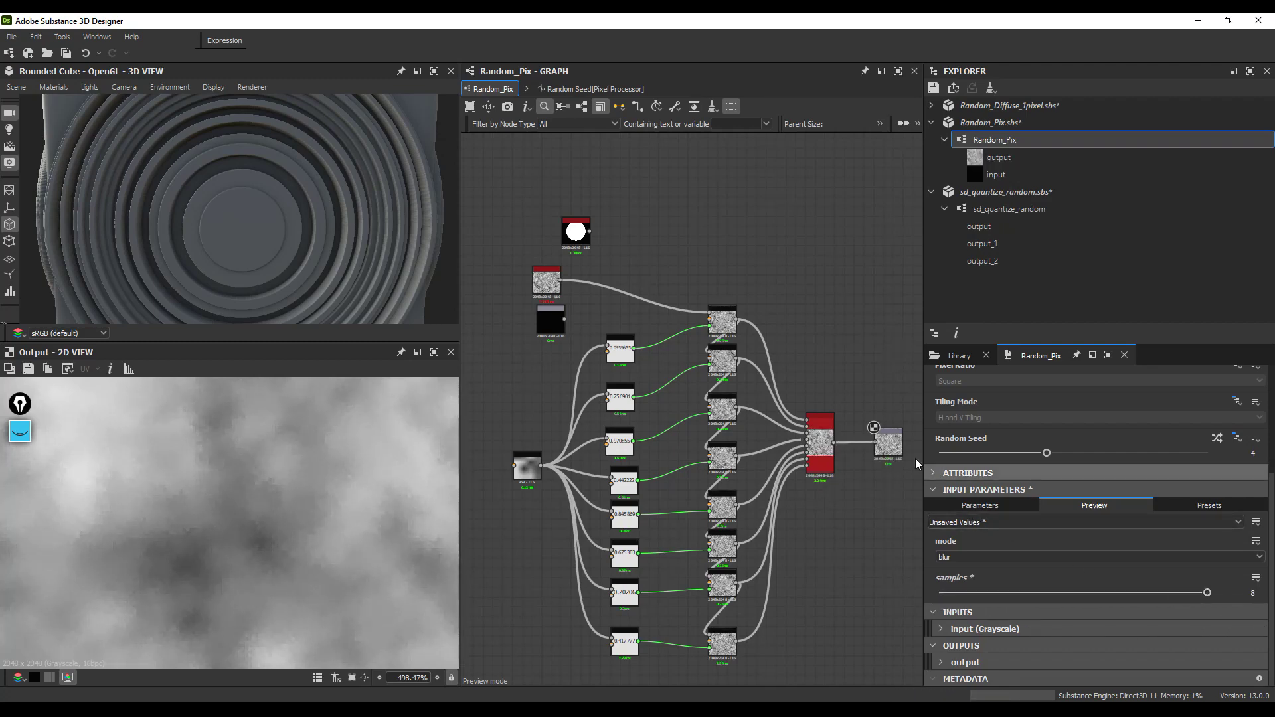
middle_drag(656, 438, 663, 399)
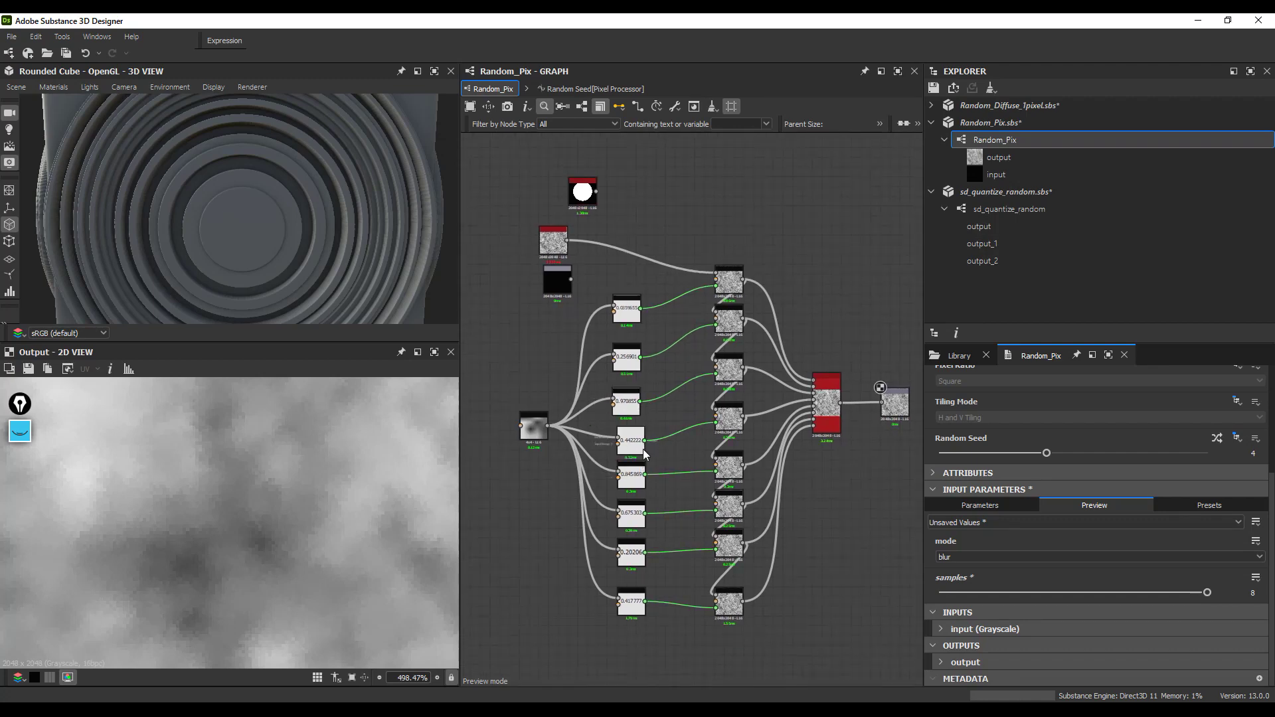
middle_drag(634, 463, 655, 396)
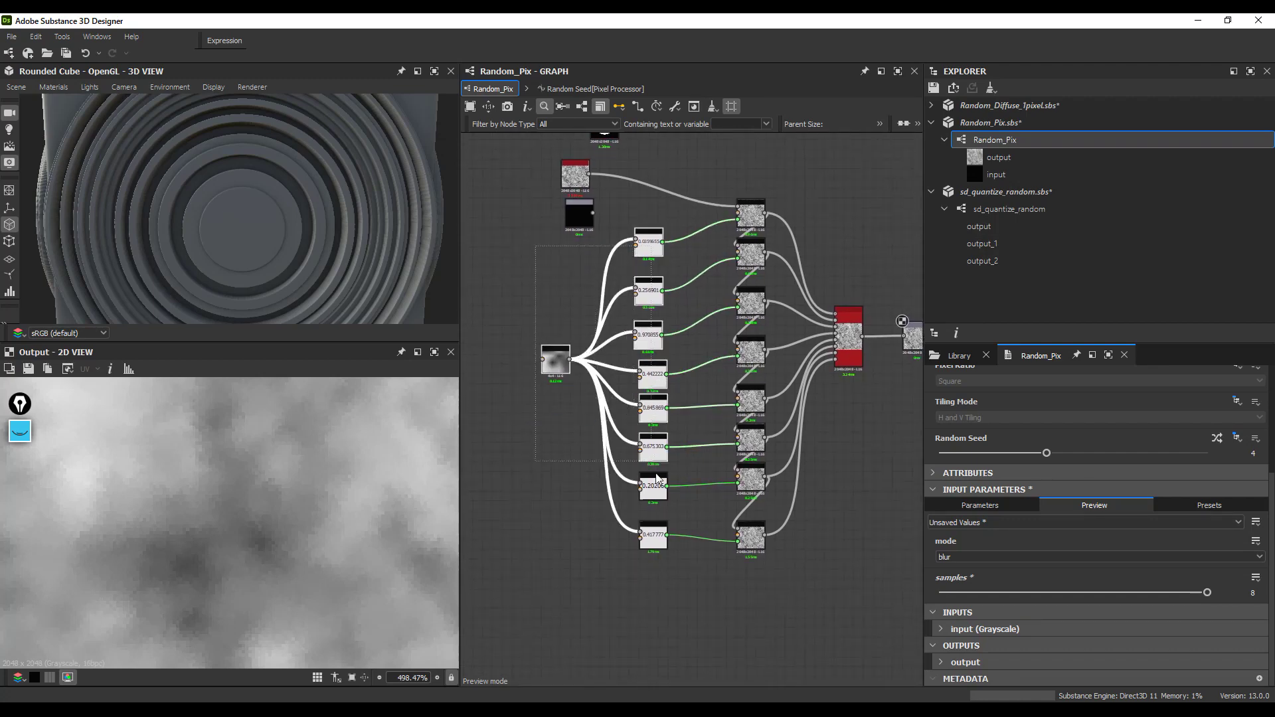
middle_drag(651, 436, 692, 403)
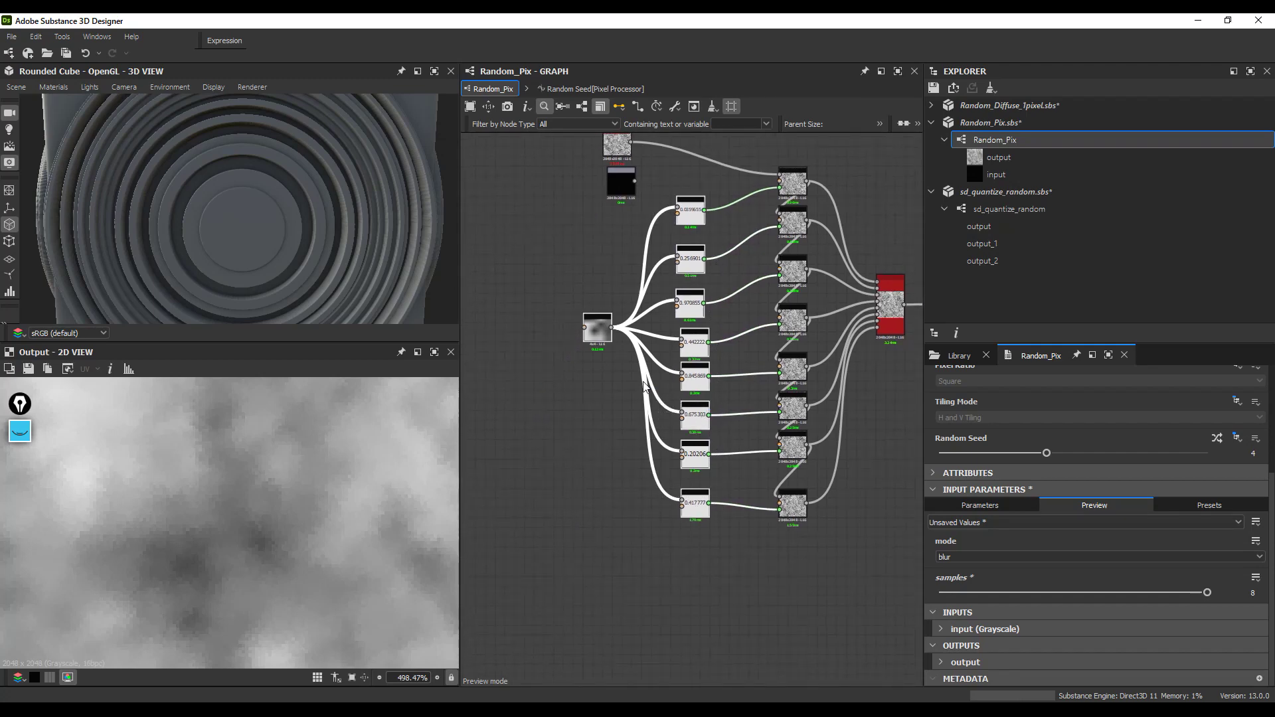
Step: Add a White Noise Fast node in the empty space before the node feeding the eight Value Processors
middle_drag(619, 474, 672, 505)
middle_drag(591, 407, 644, 431)
click(599, 390)
key(space)
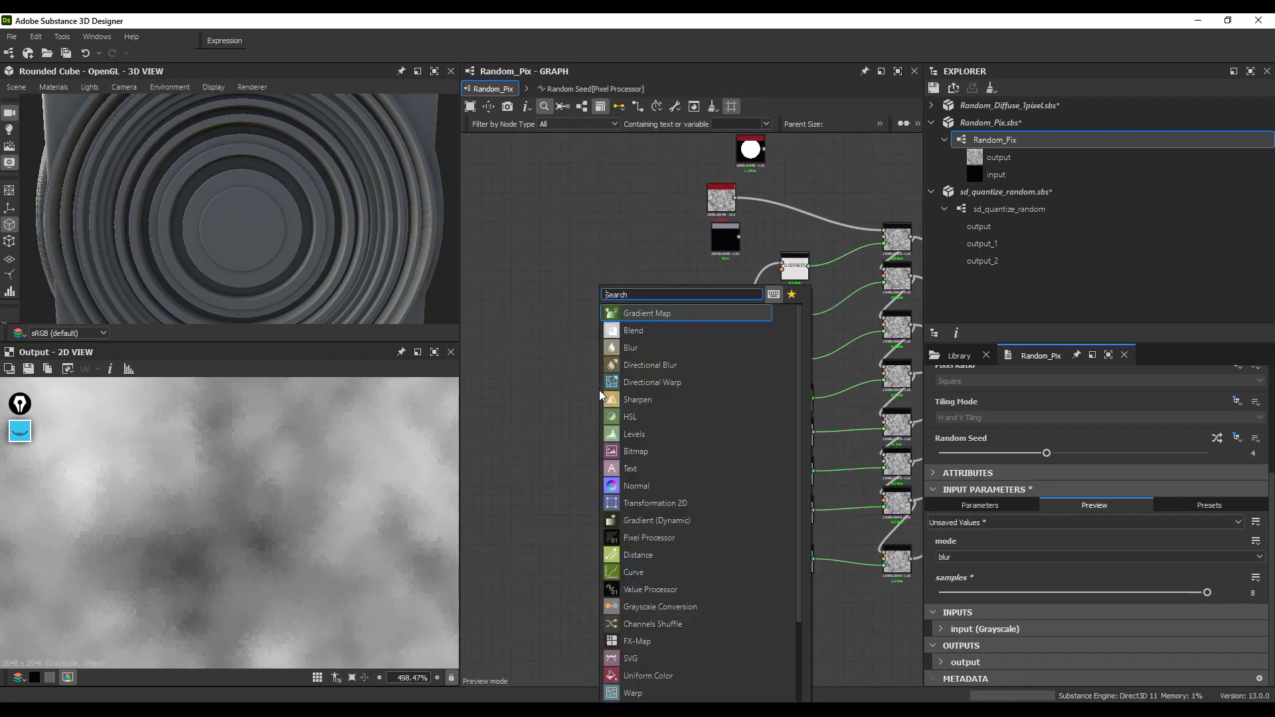
text(fast)
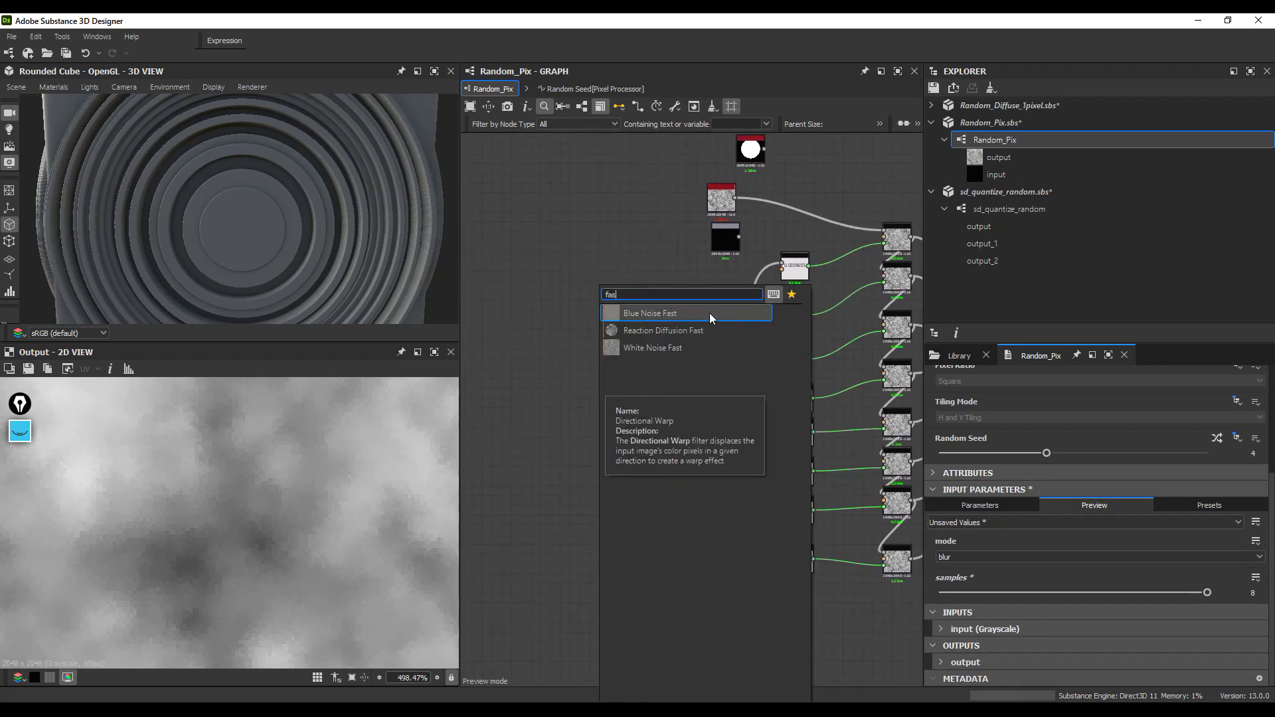
click(670, 352)
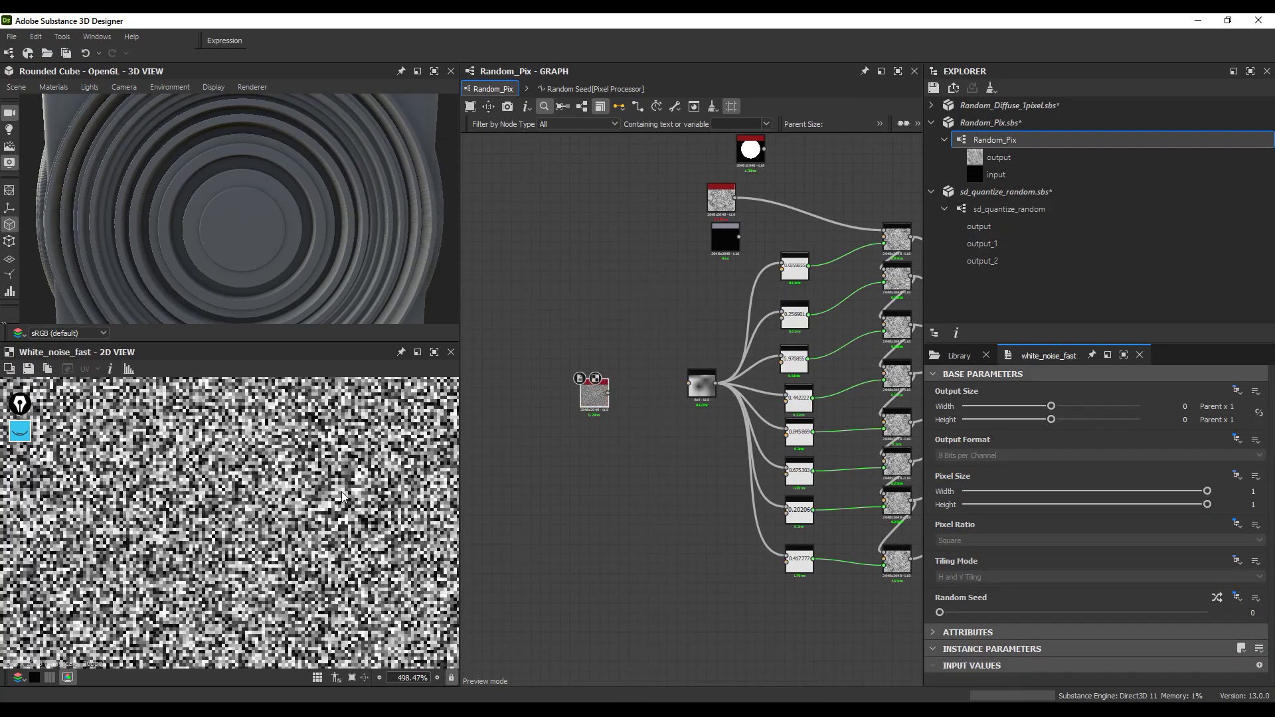
scroll(339, 491, down, 6)
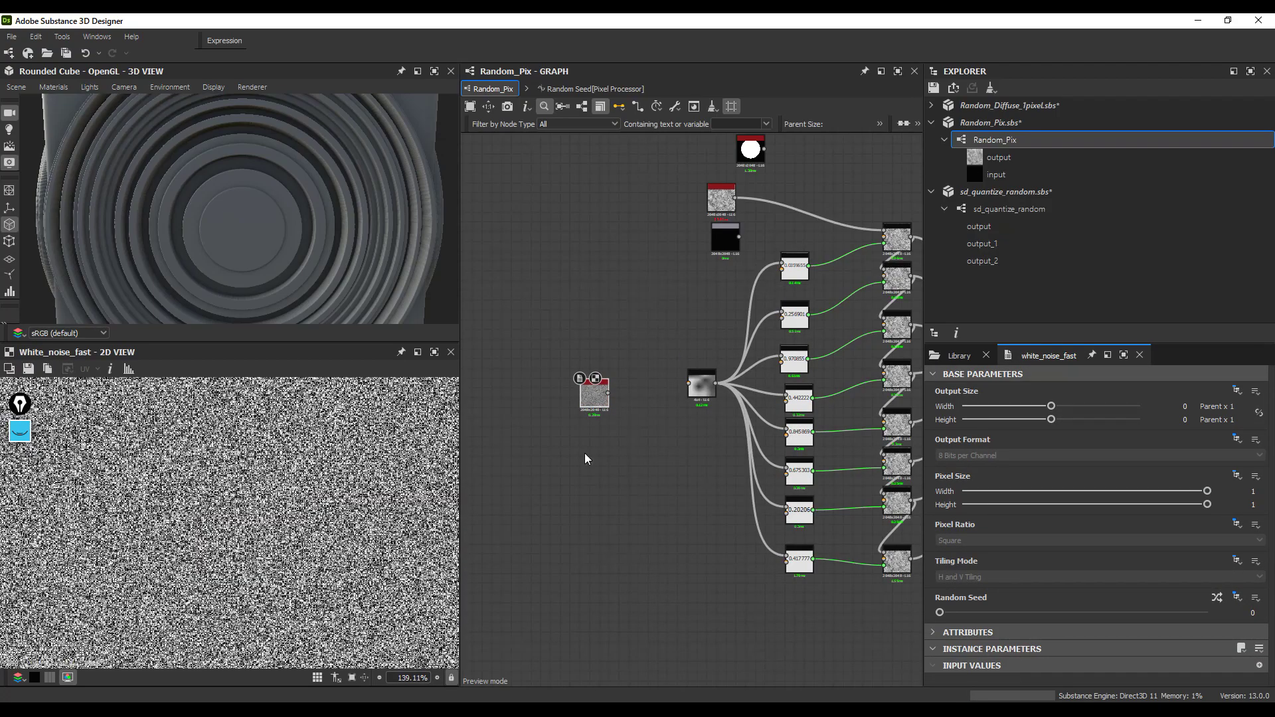
Step: Open the White Noise Fast node's reference graph and examine the Per Pixel Function of its Pixel Processor
right_click(591, 403)
click(646, 546)
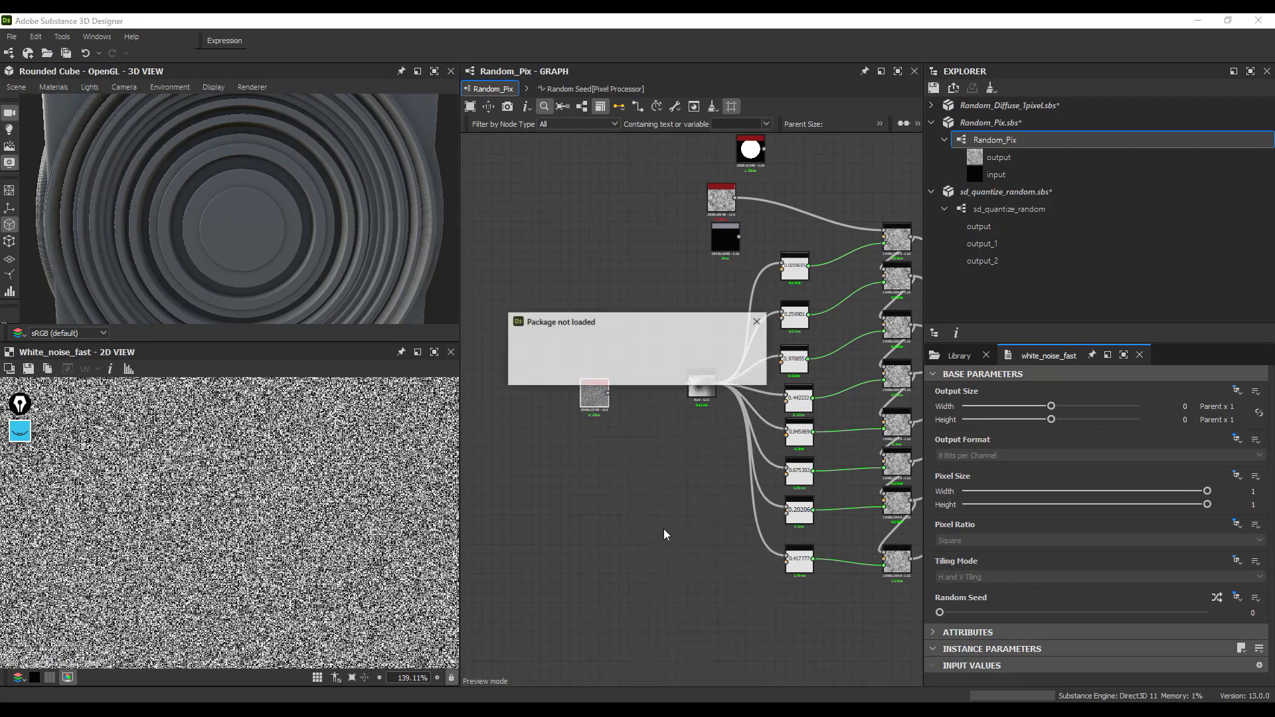
click(600, 370)
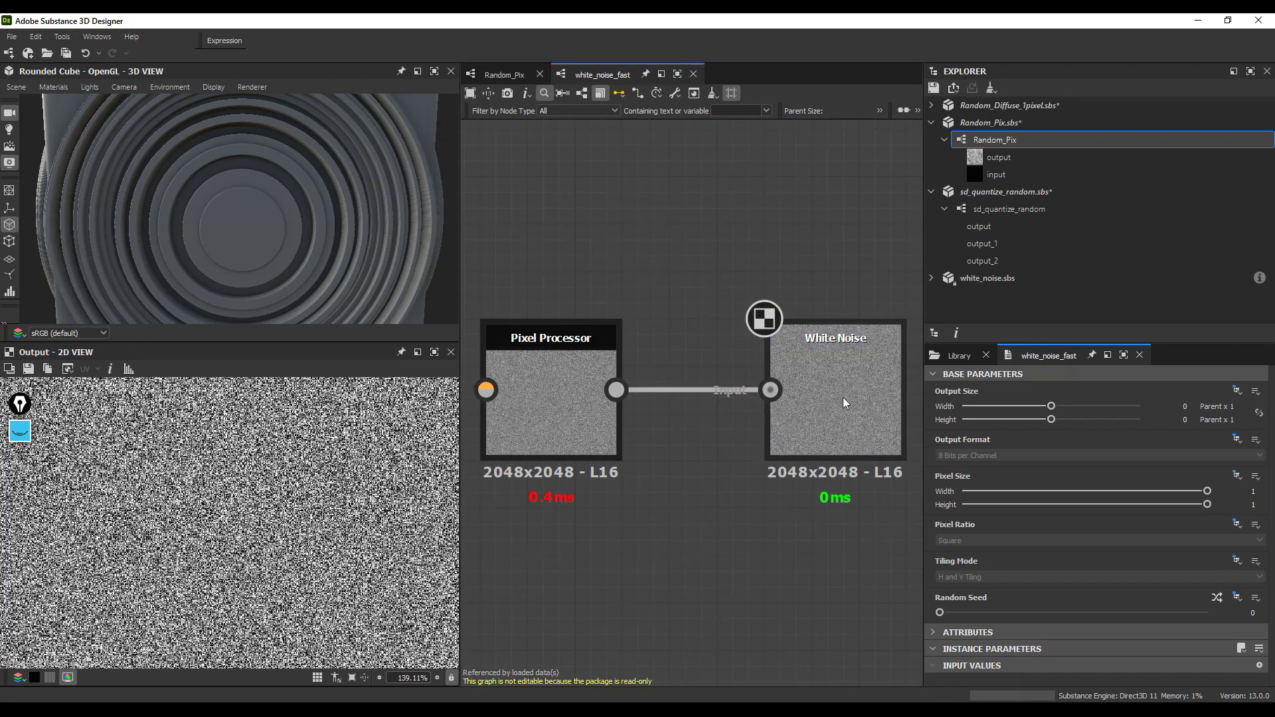
click(522, 391)
scroll(1010, 629, down, 1)
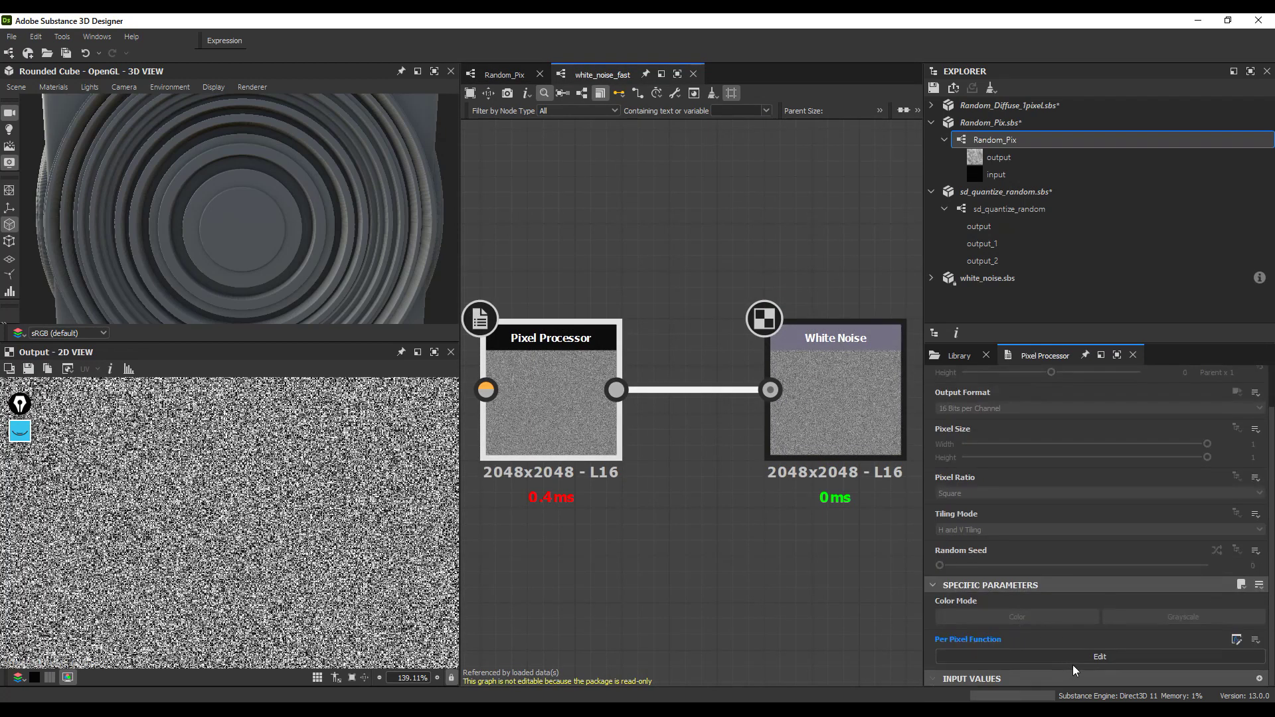
click(1071, 660)
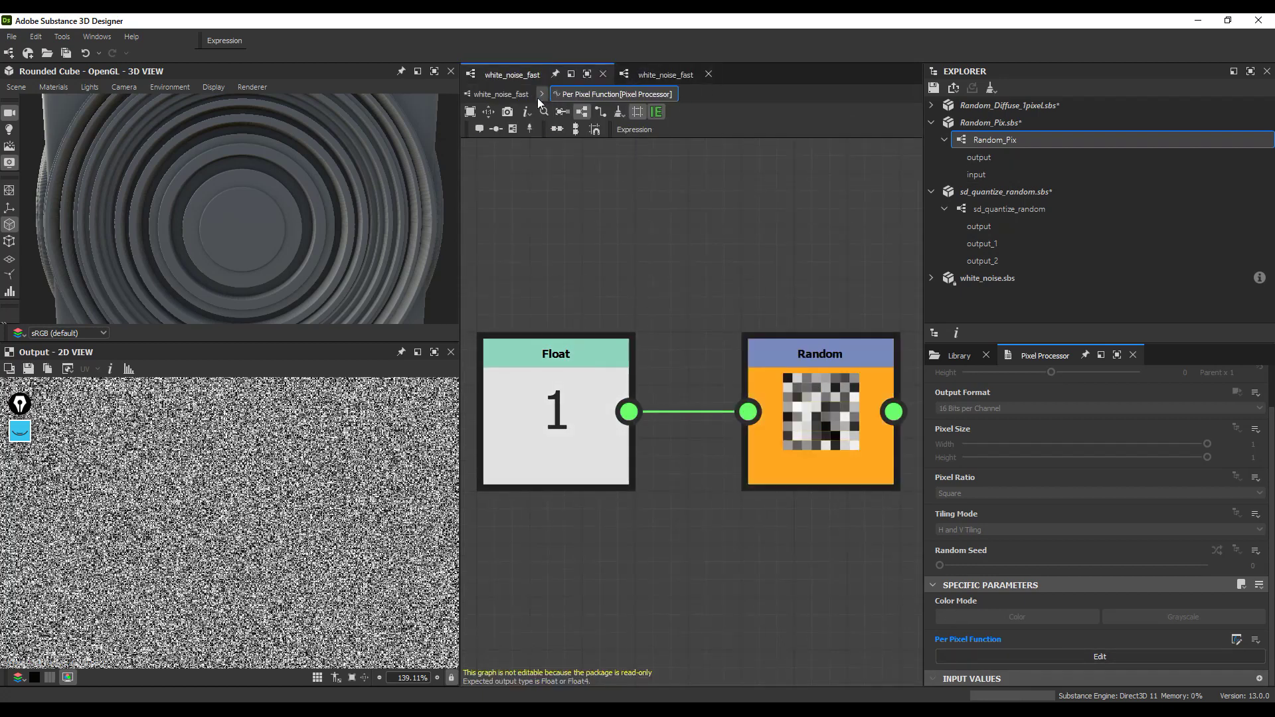
Step: Return to the Random_Pix graph and display the White Noise Fast node in the 2D view
click(509, 93)
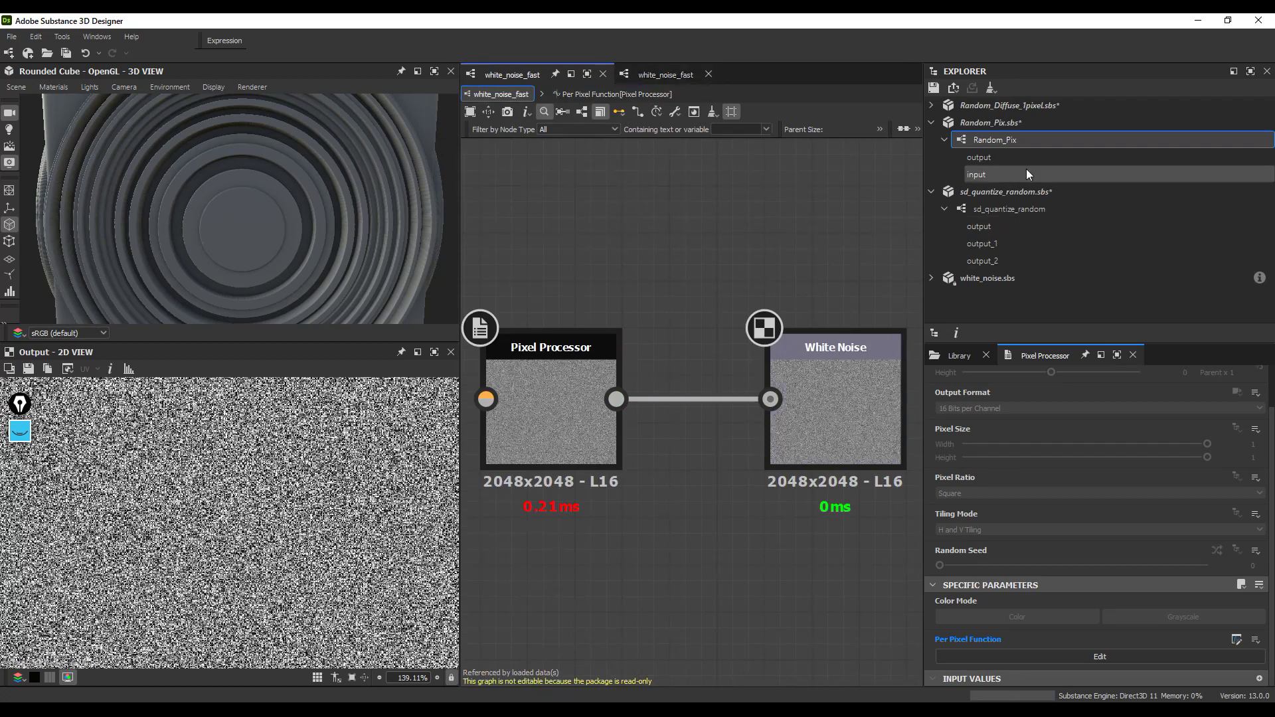
click(990, 123)
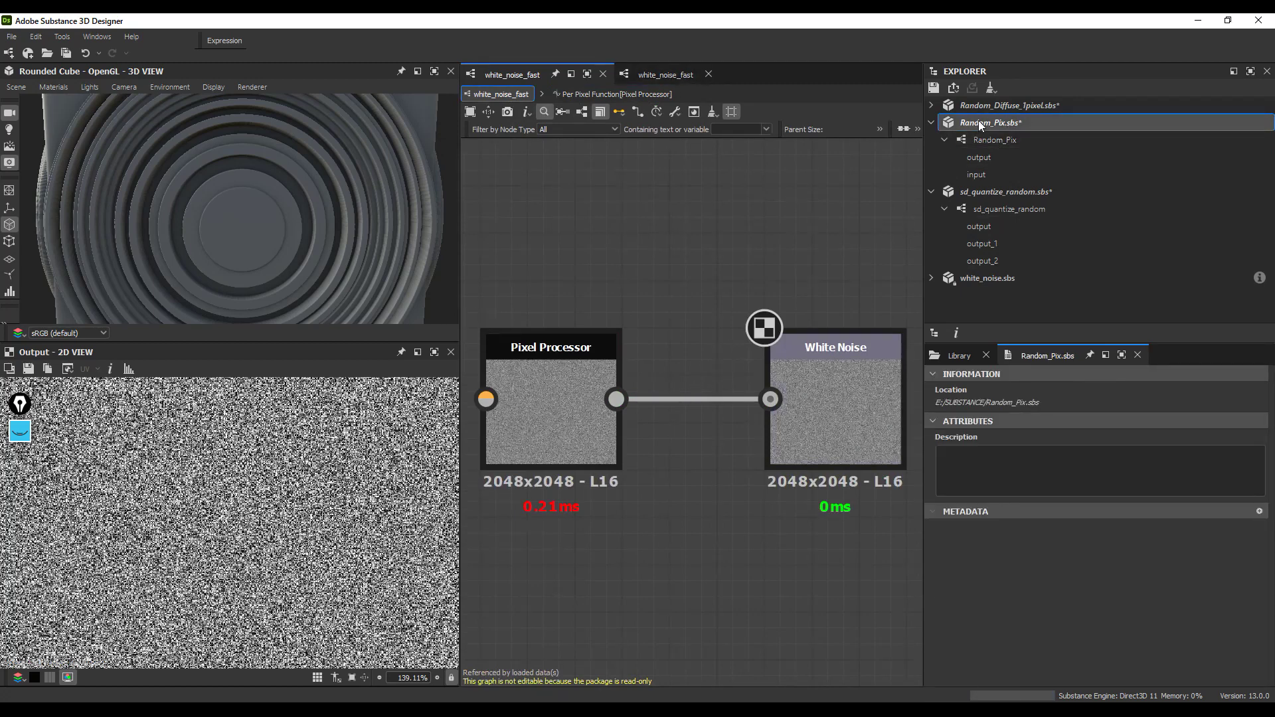
click(977, 141)
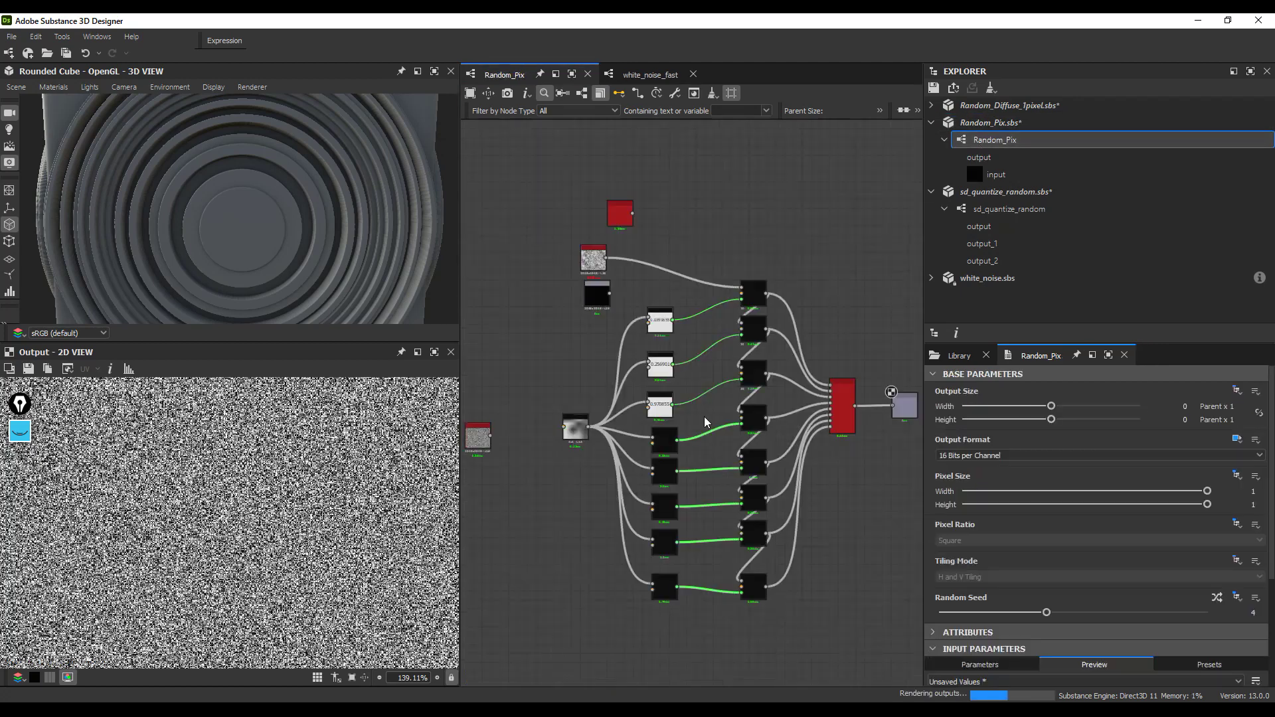
middle_drag(498, 451, 628, 439)
scroll(611, 435, up, 3)
scroll(571, 419, up, 3)
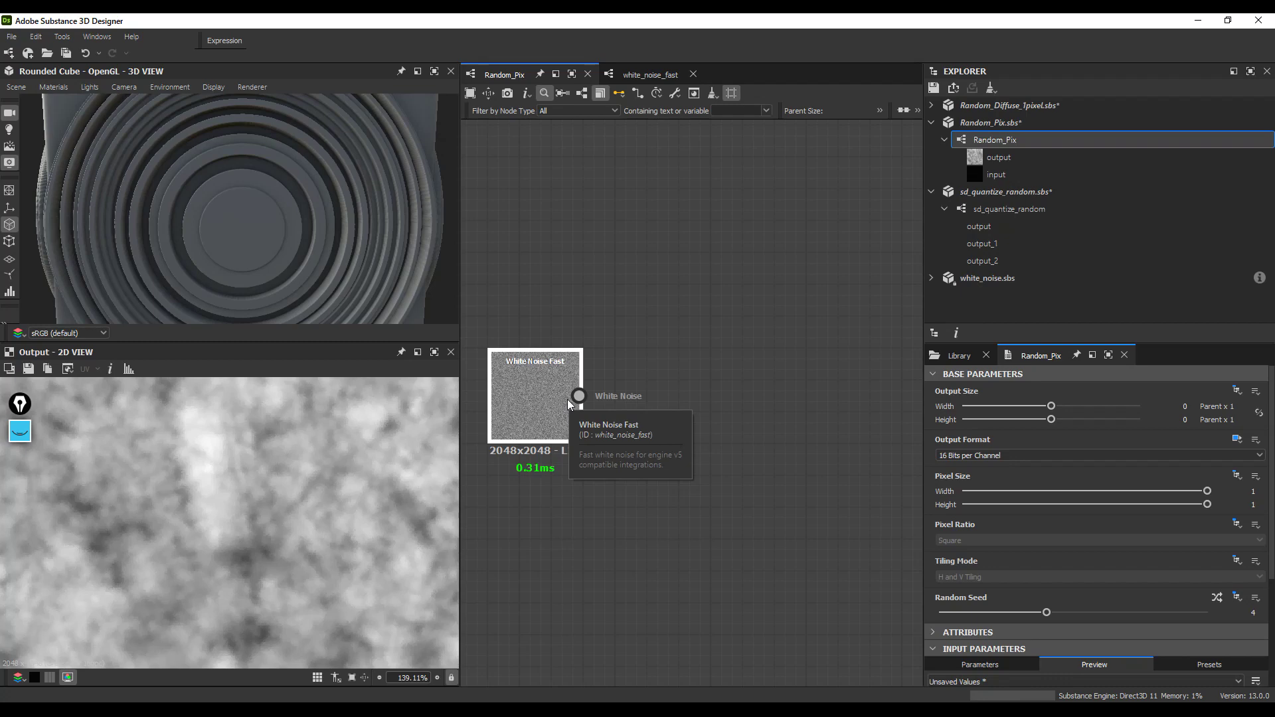
click(567, 399)
double_click(544, 408)
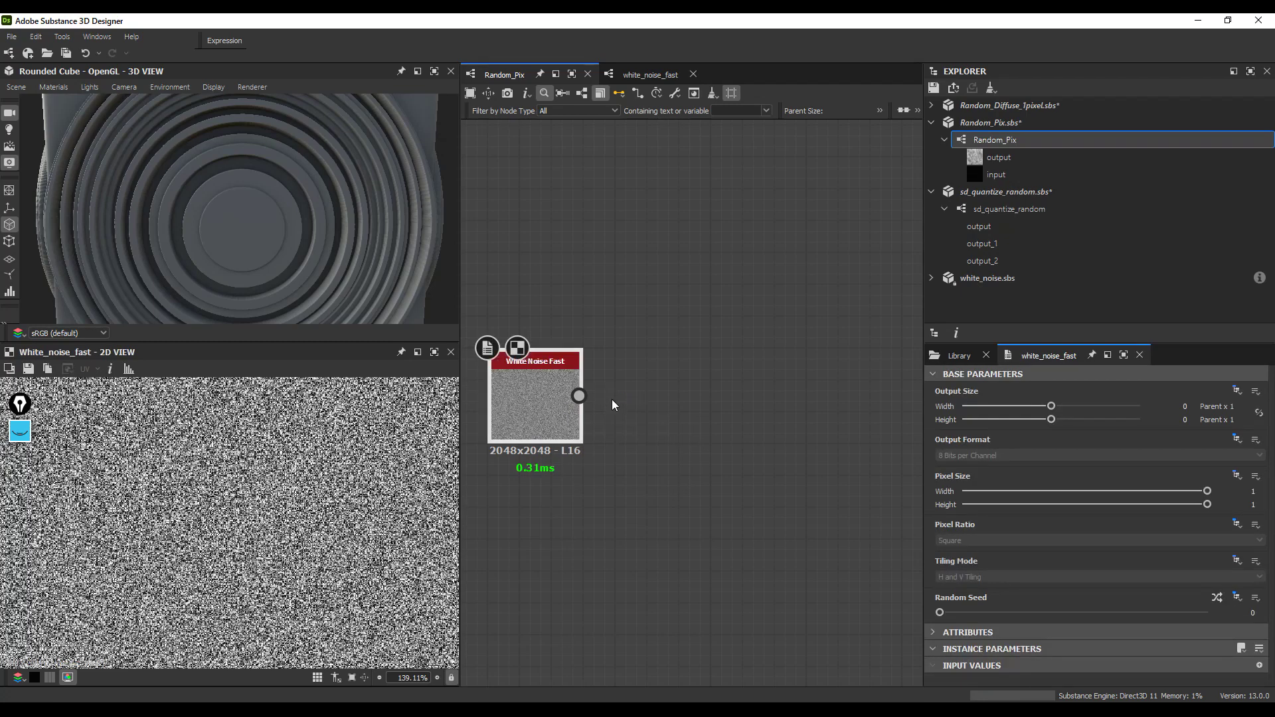
drag(579, 396, 656, 384)
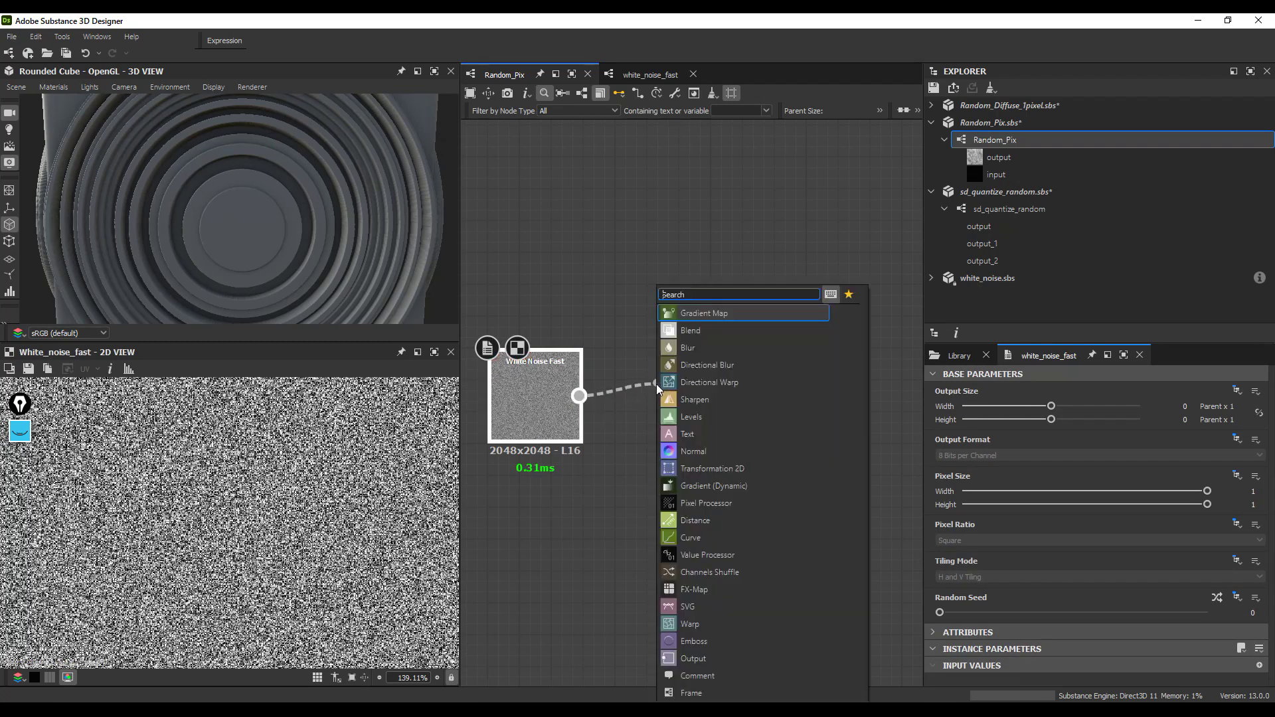
click(728, 505)
key(Delete)
Step: Create a Value Processor fed by the White Noise Fast output and open its function for editing
drag(579, 396, 686, 345)
click(712, 566)
click(1049, 669)
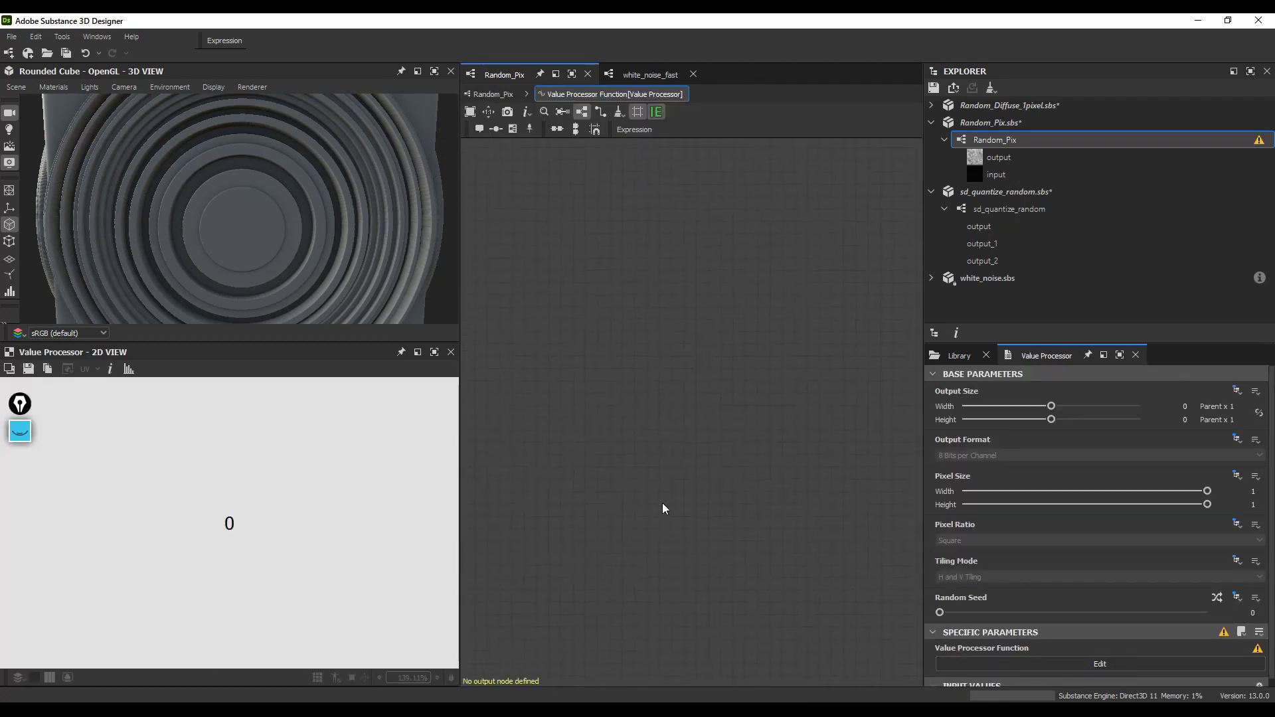
Step: Add a Float2 node to the Value Processor function with the values 0.44 and 0.75
key(space)
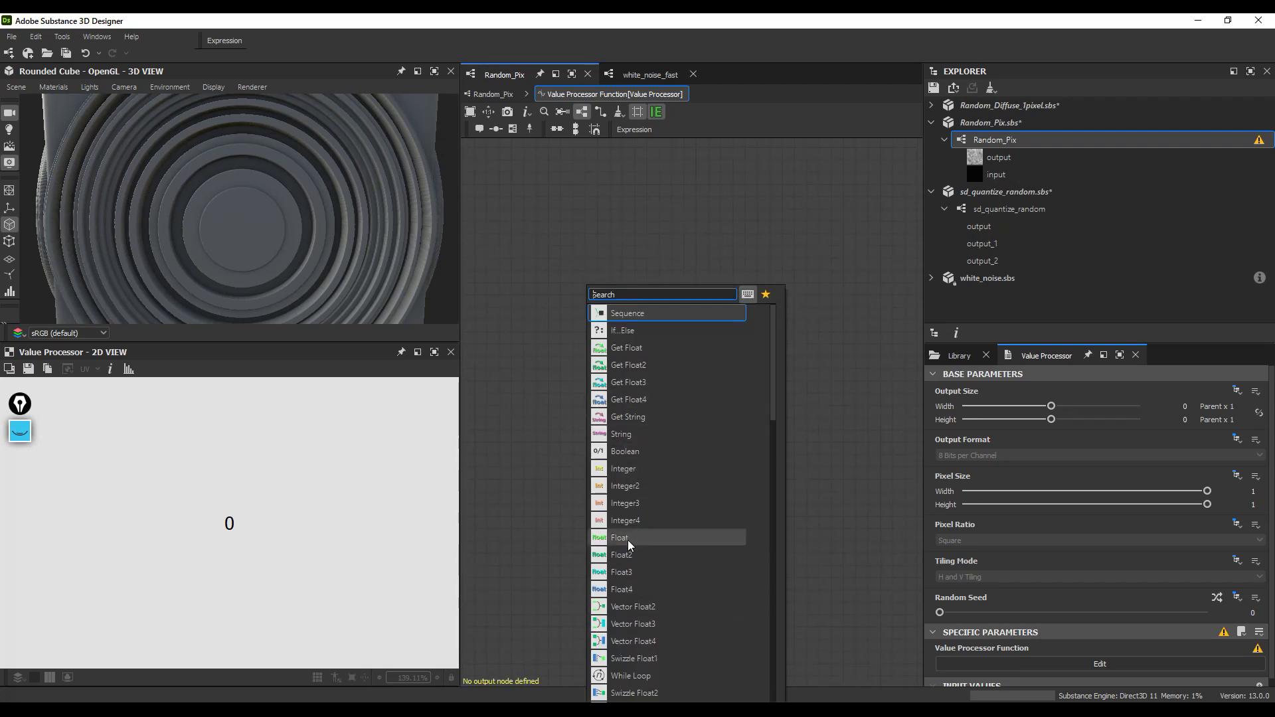
click(638, 559)
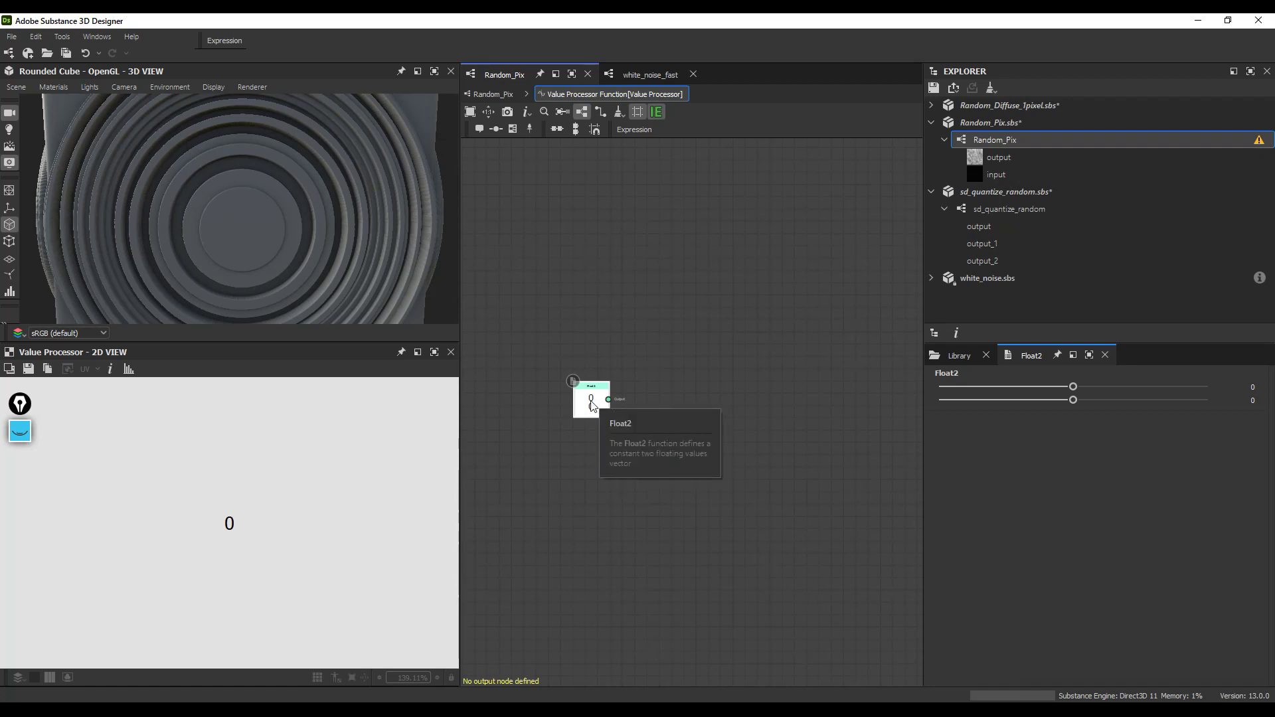
drag(1075, 388, 1173, 415)
scroll(623, 389, up, 2)
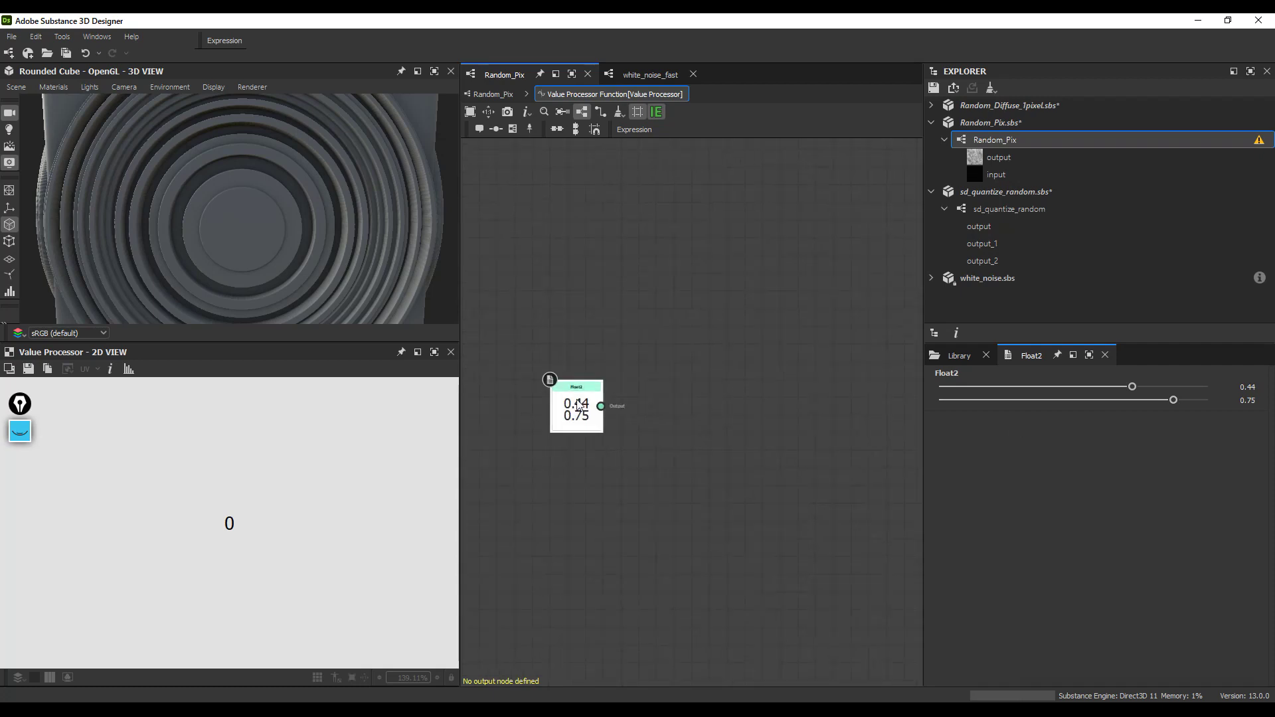
Step: Feed the Float2 into a new Sample Gray node, set that node as the function's output, and return to the Random_Pix graph
drag(601, 406, 632, 407)
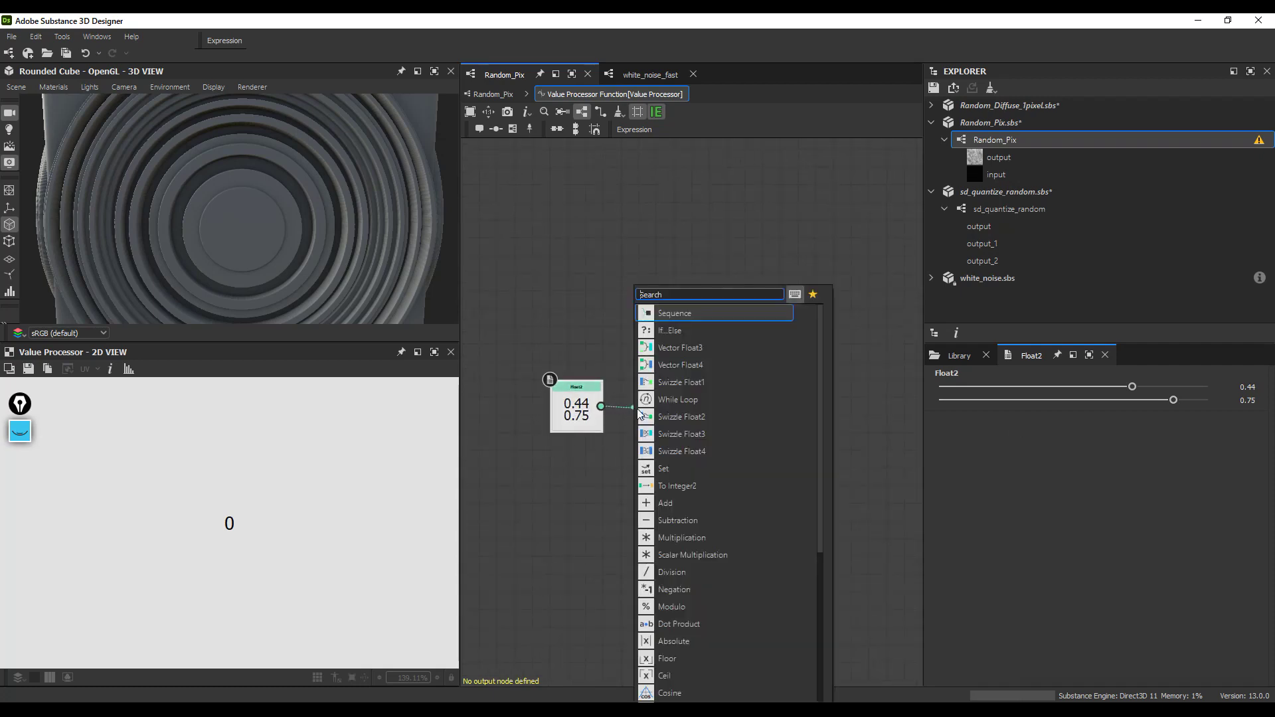
click(686, 589)
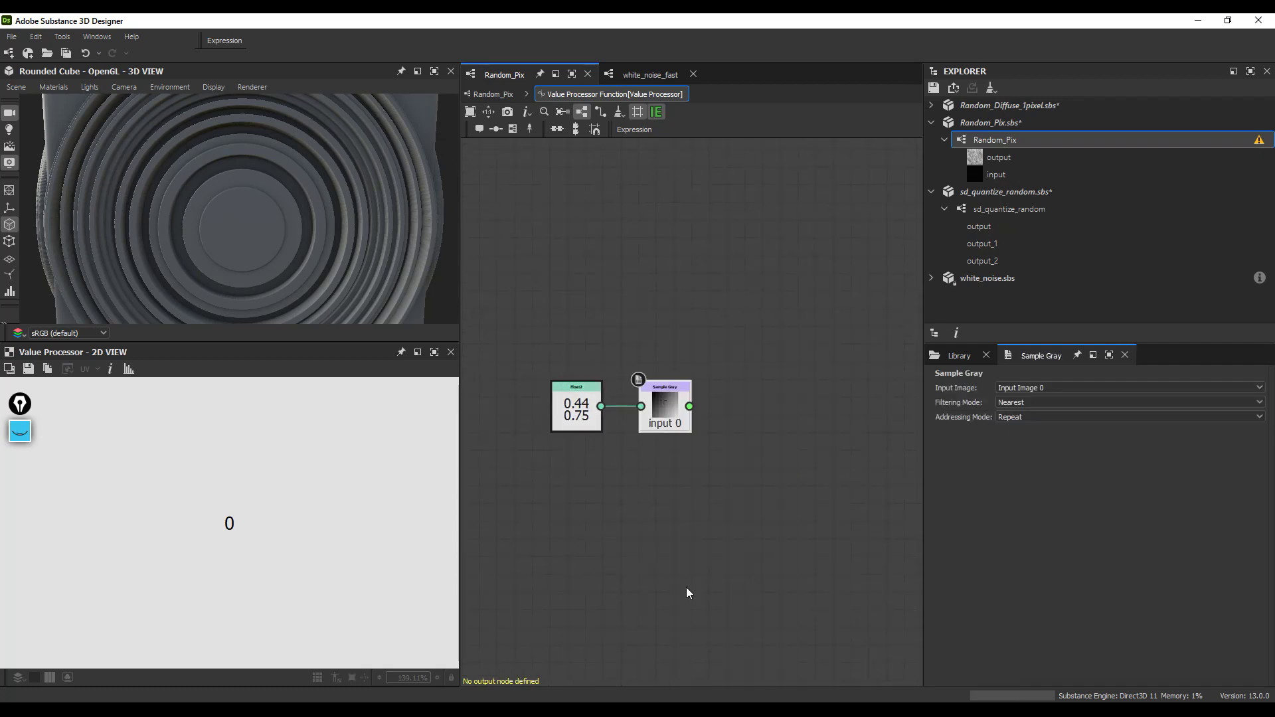
right_click(664, 409)
click(728, 468)
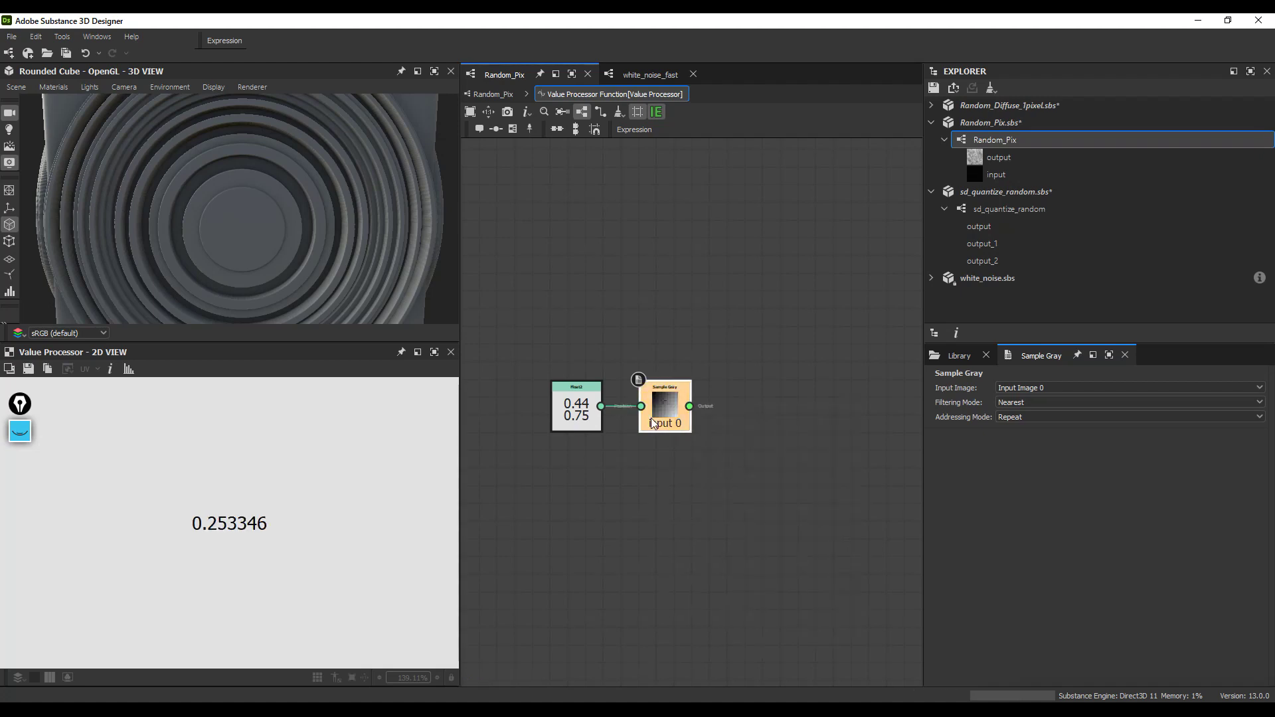
click(496, 94)
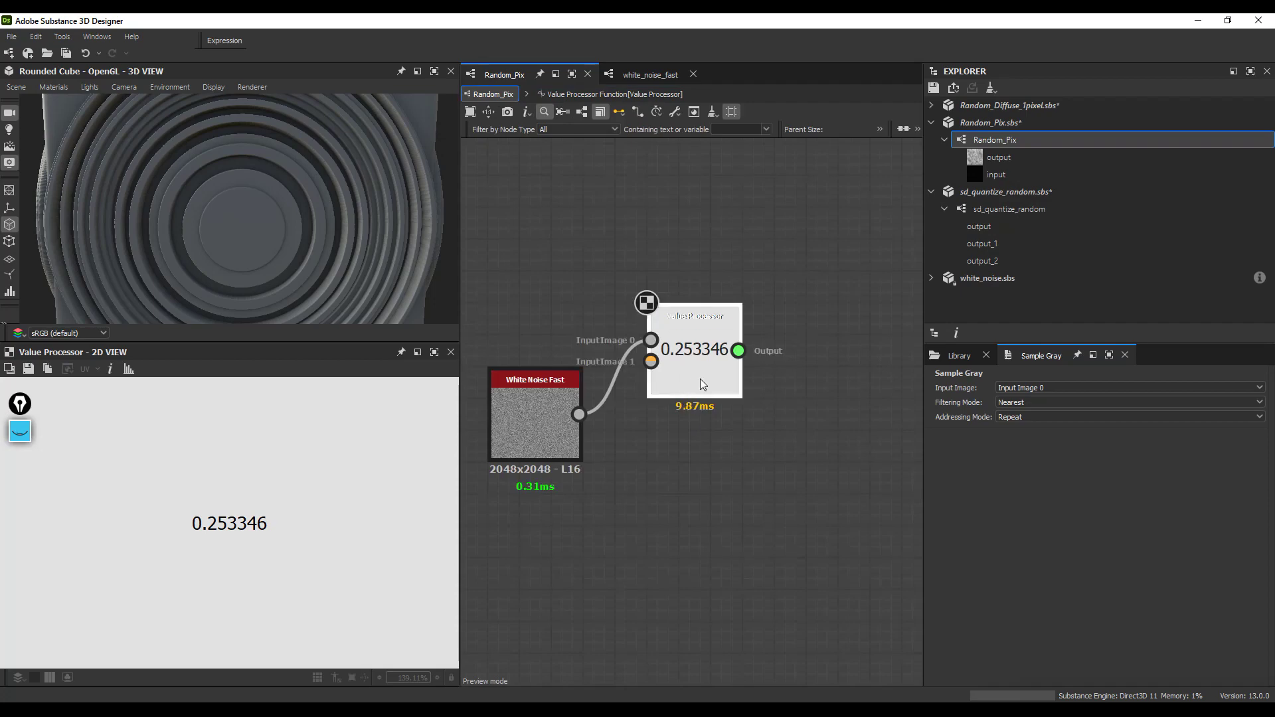
Step: Duplicate the Value Processor below the first, keeping its White Noise Fast link, and set the copy's Float2 to 0.27 and 0.52
click(664, 432)
drag(652, 420, 652, 483)
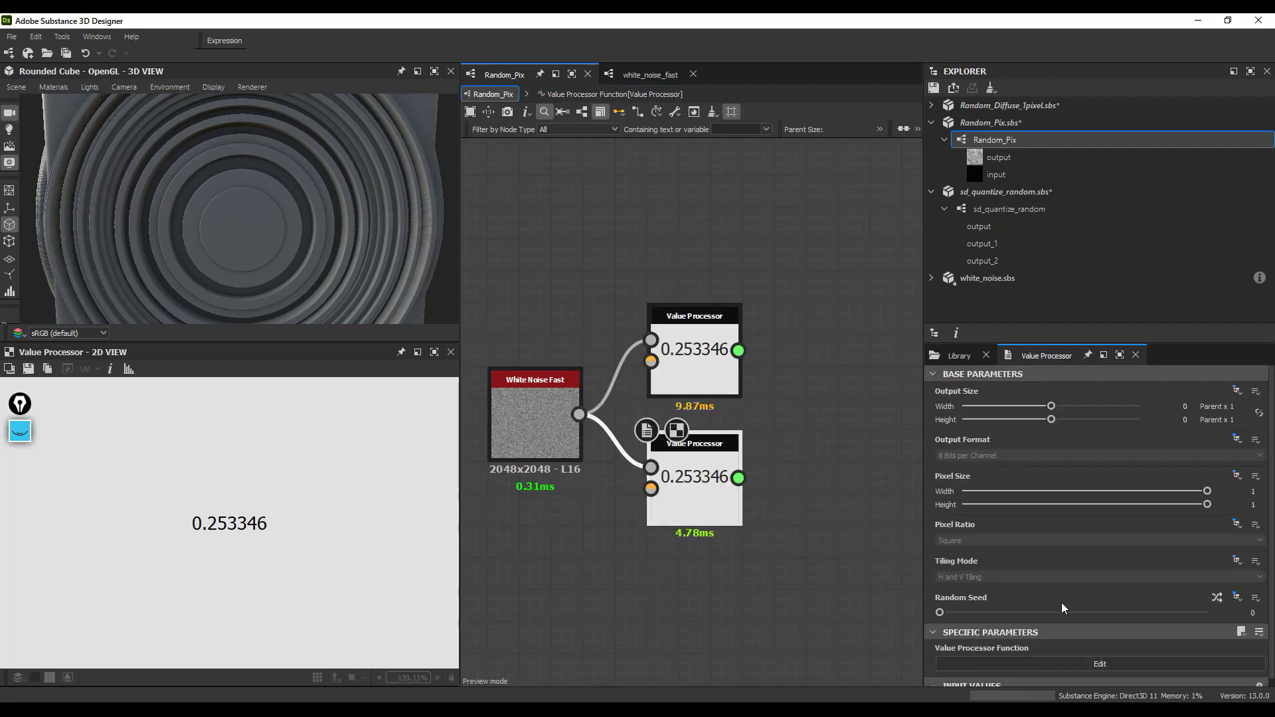
click(1057, 663)
click(610, 365)
click(1113, 386)
drag(1173, 400, 1143, 400)
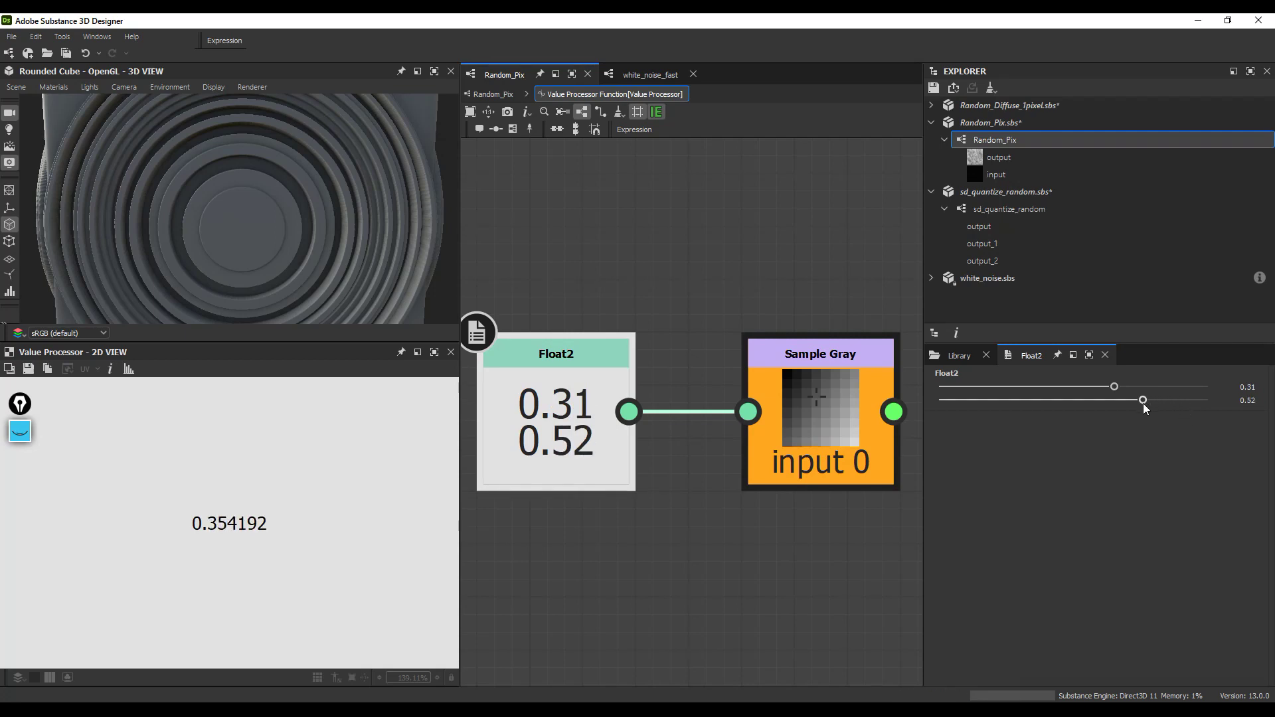
scroll(630, 438, down, 2)
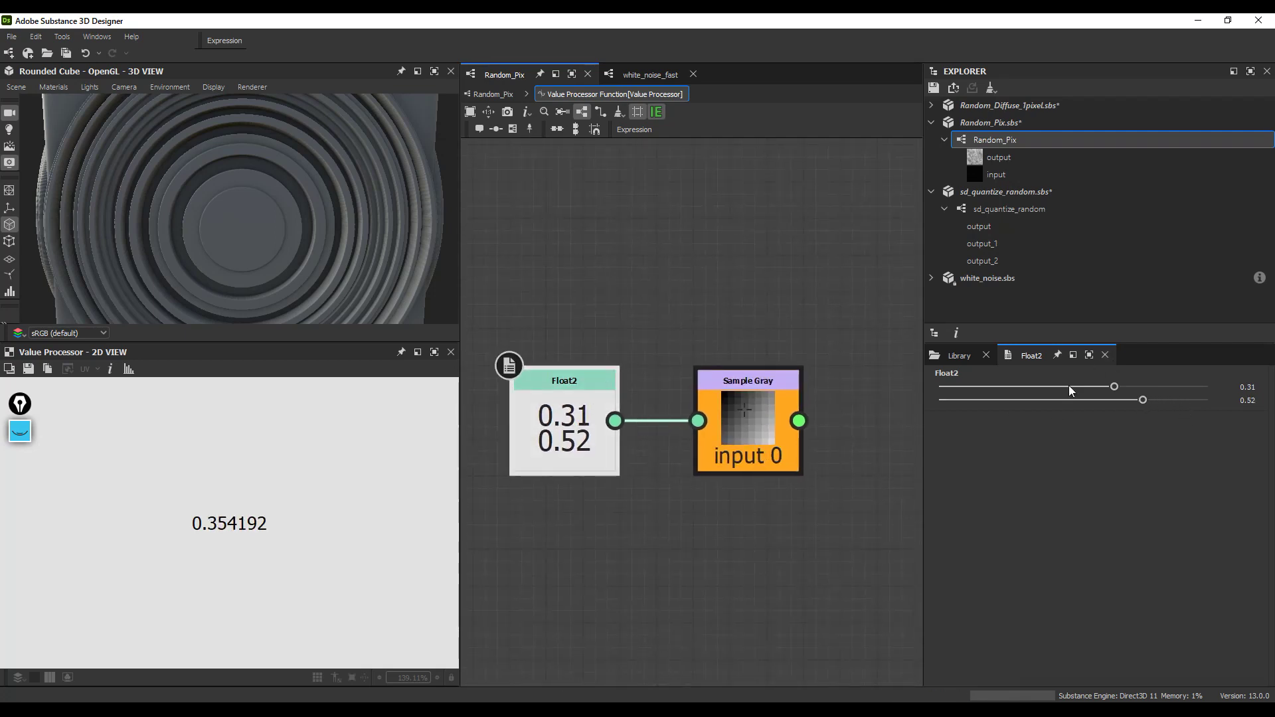
mouse_move(1112, 386)
mouse_down()
mouse_move(1030, 392)
mouse_move(1109, 397)
mouse_up()
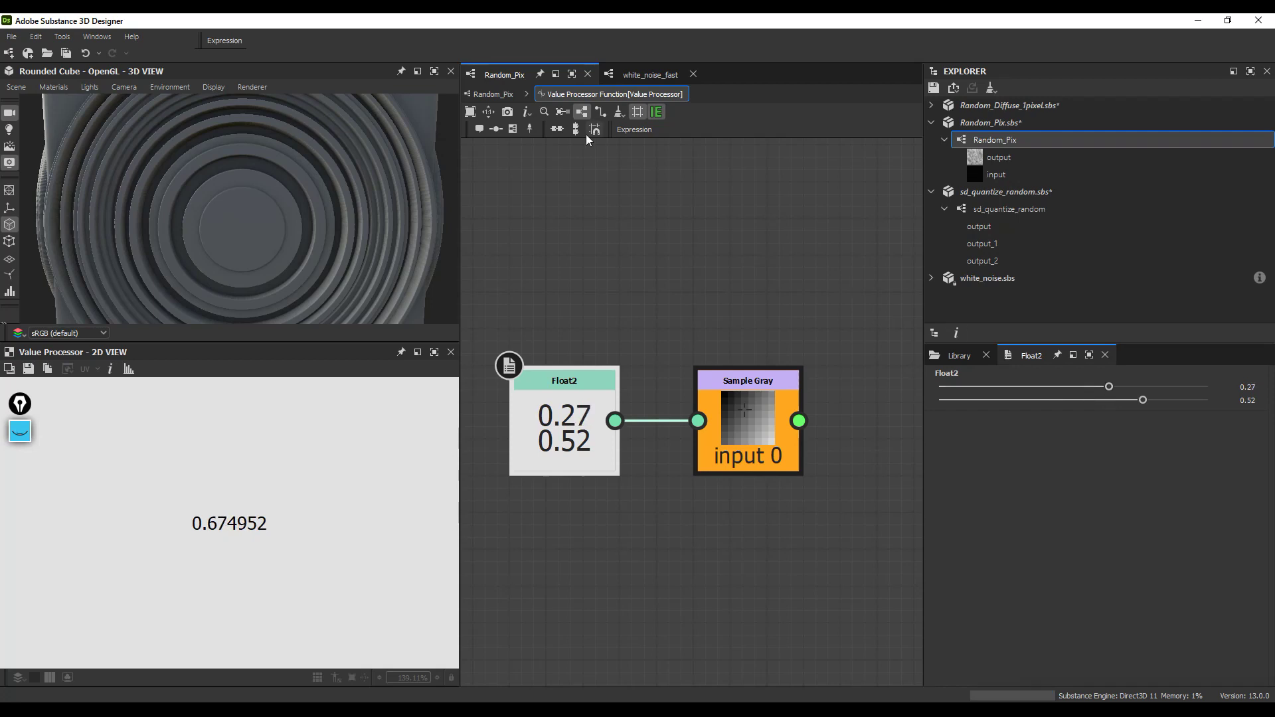
click(490, 94)
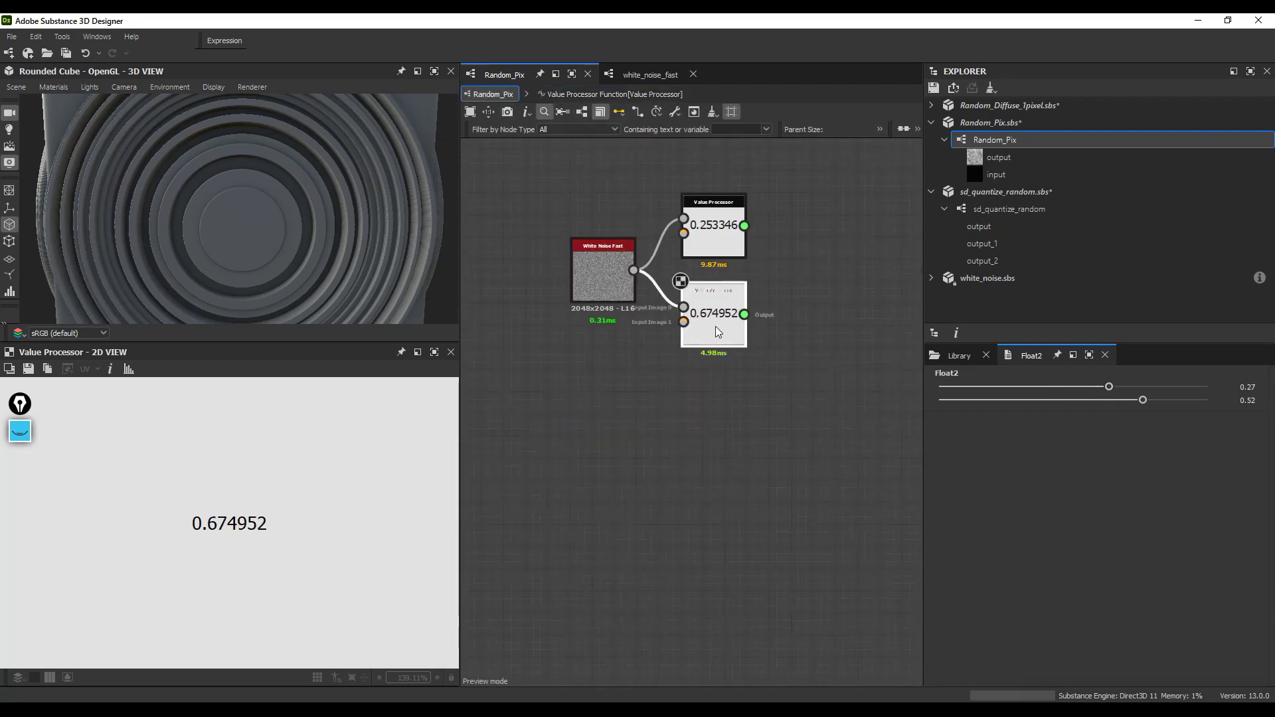
Step: Duplicate the second Value Processor as a third one and set its Float2 position to 0.45 and 0.68
click(715, 326)
key(ctrl+d)
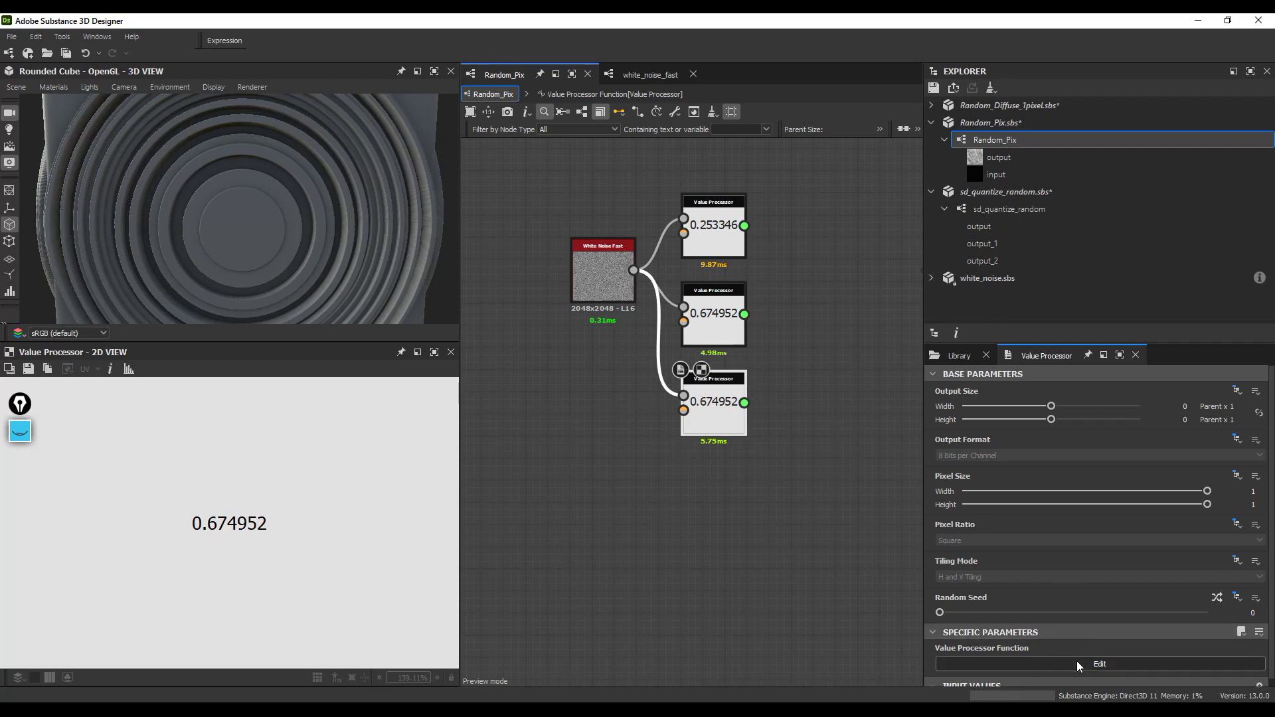
click(1077, 664)
click(558, 424)
mouse_move(1121, 398)
mouse_down()
mouse_move(1164, 401)
mouse_move(1133, 387)
mouse_up()
click(502, 95)
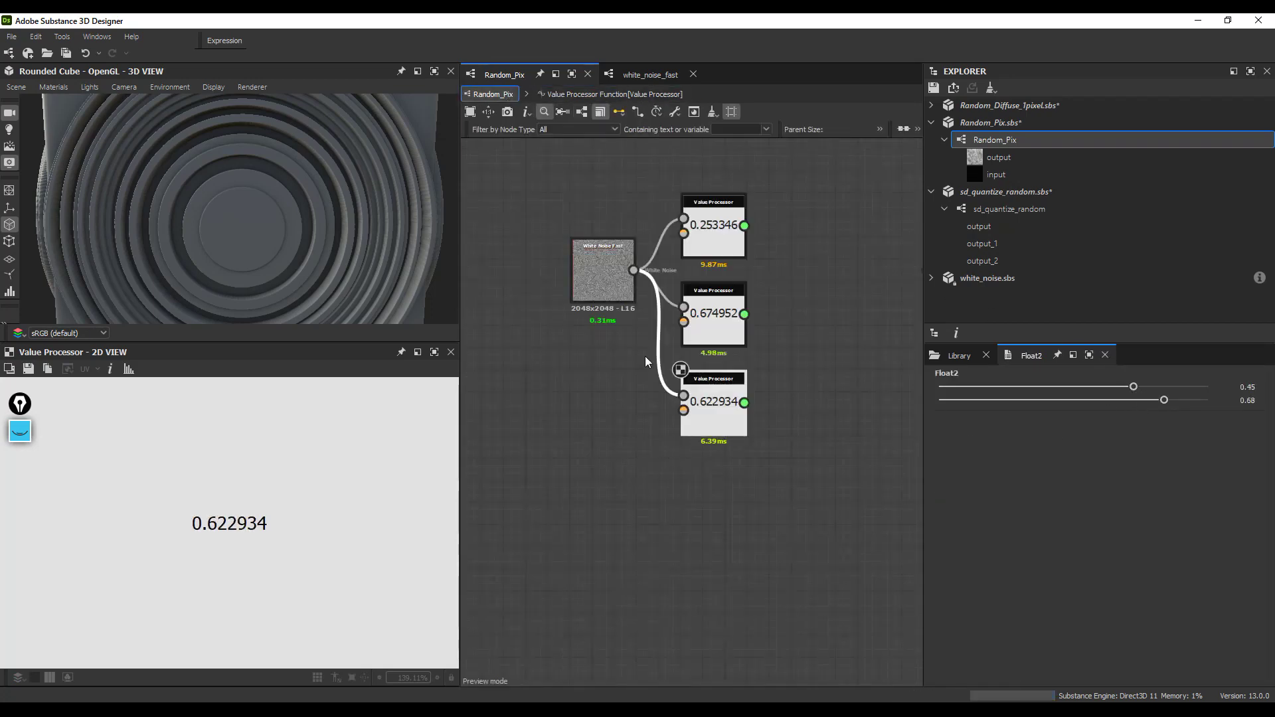
middle_drag(762, 316, 747, 362)
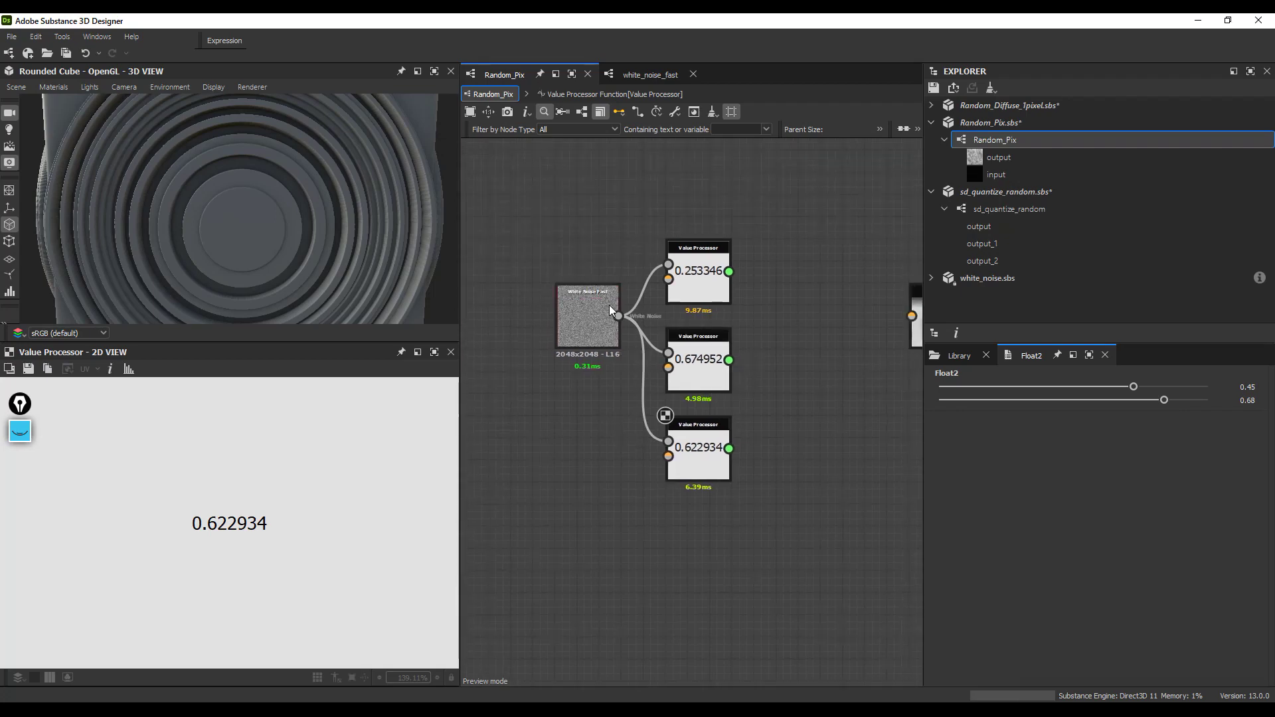
Step: Show the White Noise Fast node's output in the 2D view and zoom out to see the whole noise map
scroll(588, 299, up, 2)
click(588, 322)
scroll(586, 326, up, 1)
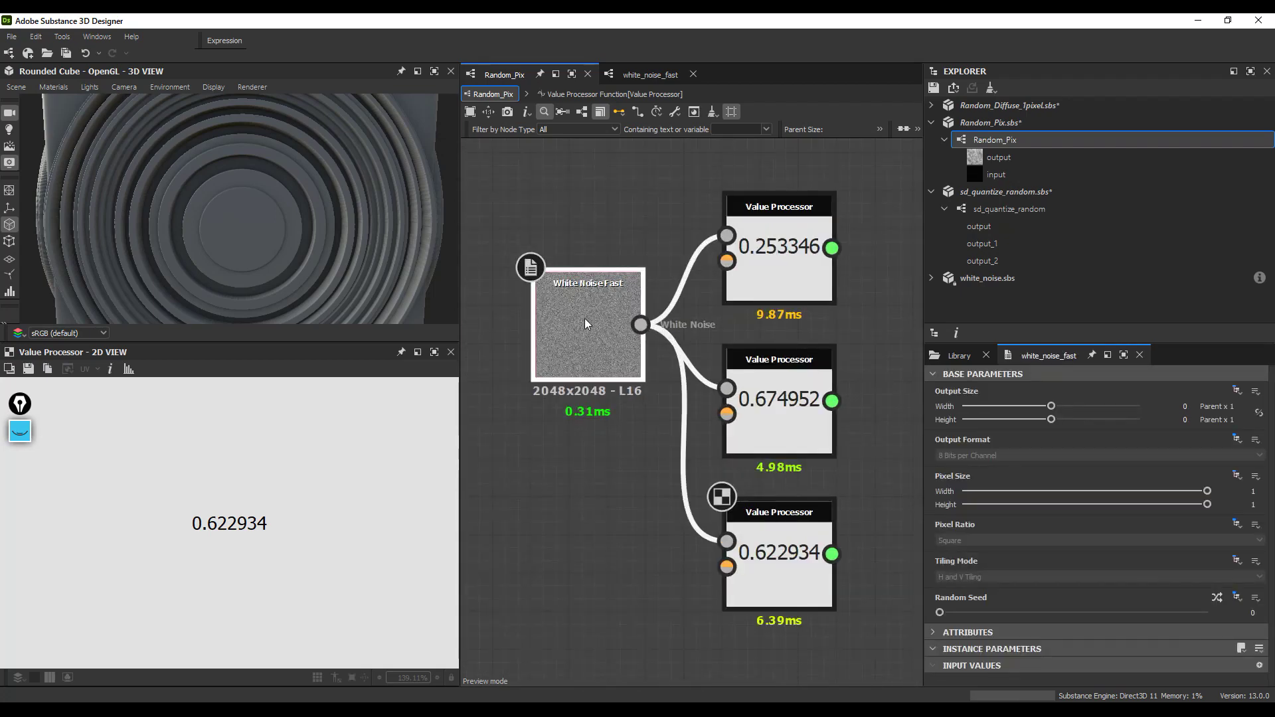
double_click(579, 323)
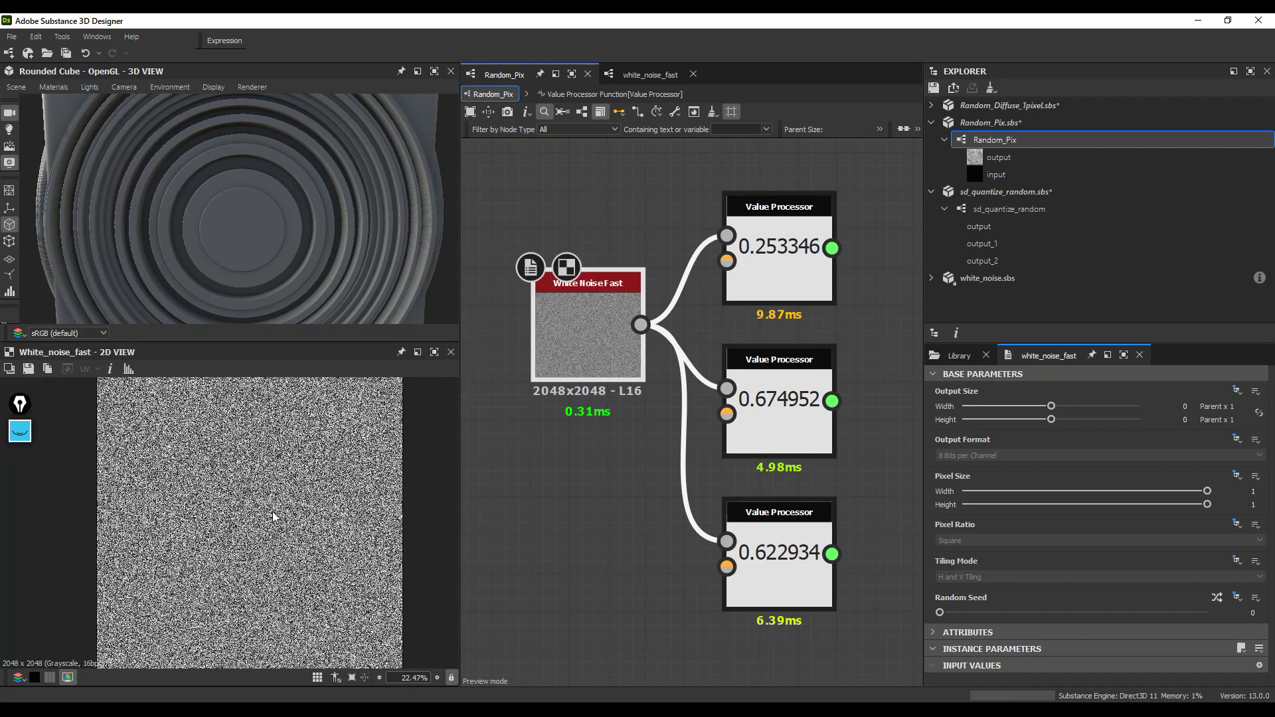
scroll(273, 517, down, 2)
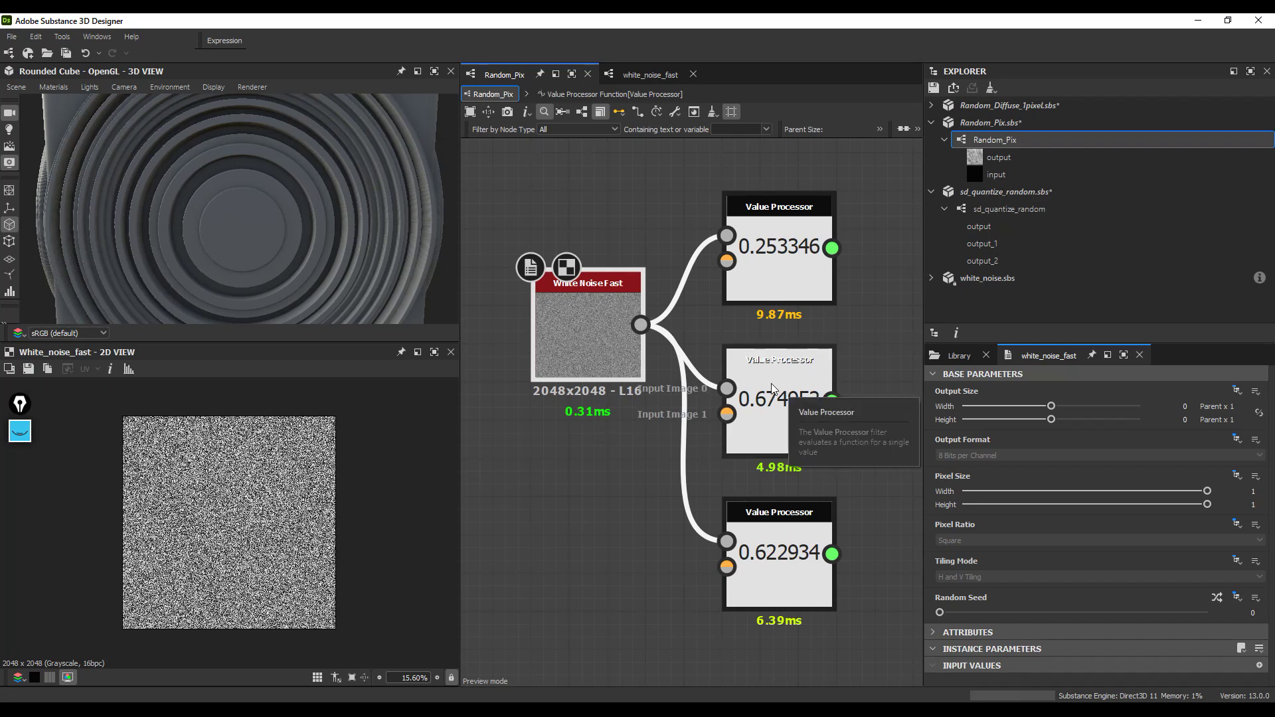
Step: Inspect the Pixel Processor source and the second Value Processor's sampling function, and return to the Random_Pix graph
scroll(730, 381, down, 8)
middle_drag(798, 411, 592, 463)
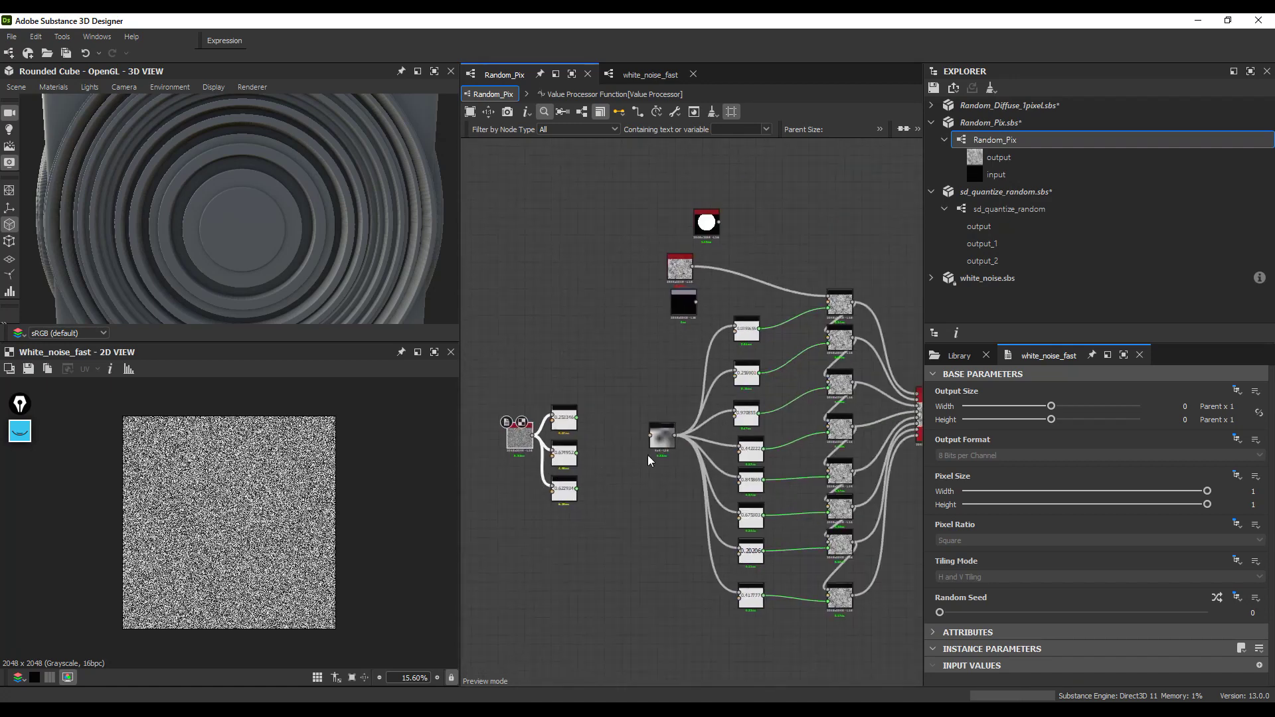
click(669, 447)
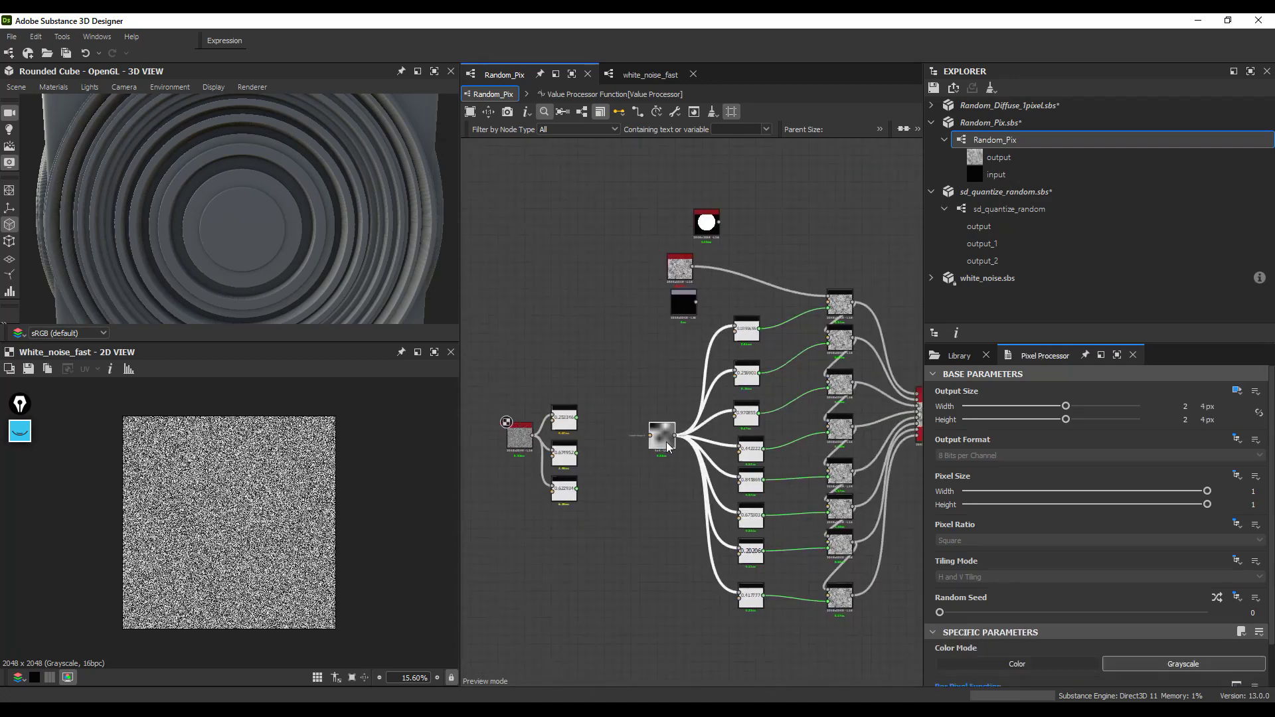
click(568, 456)
scroll(564, 455, up, 5)
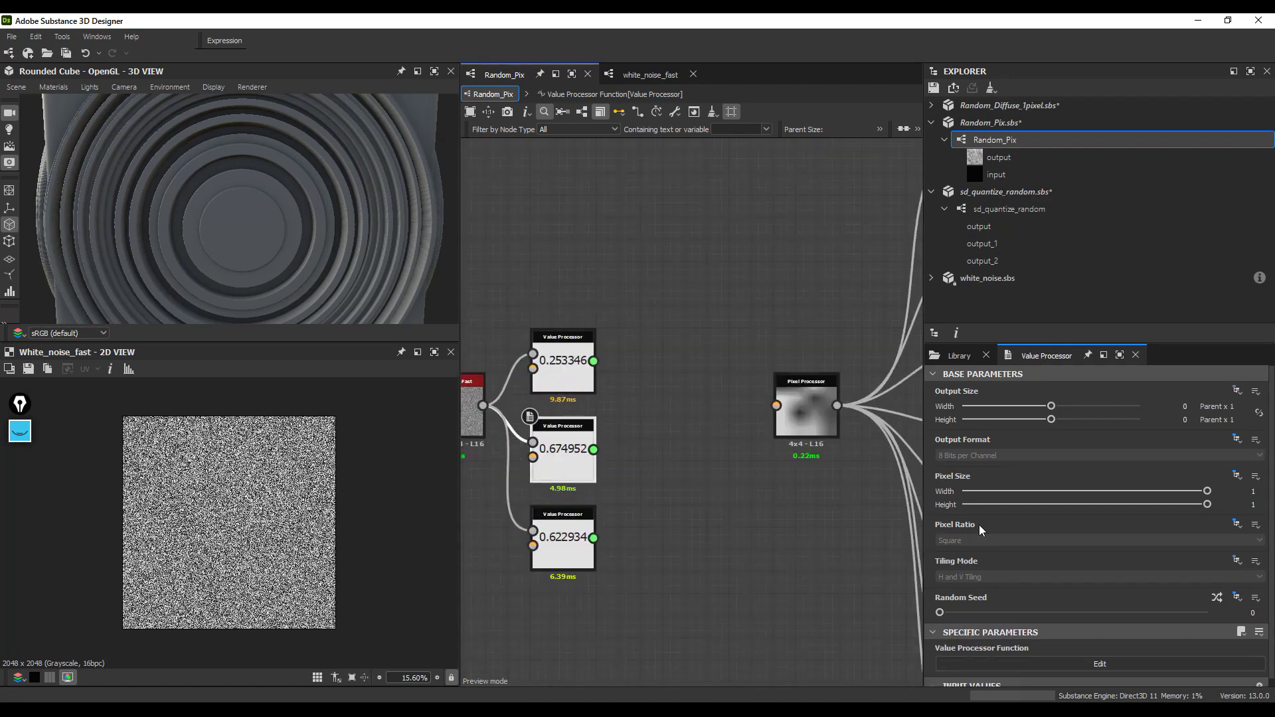
click(1048, 663)
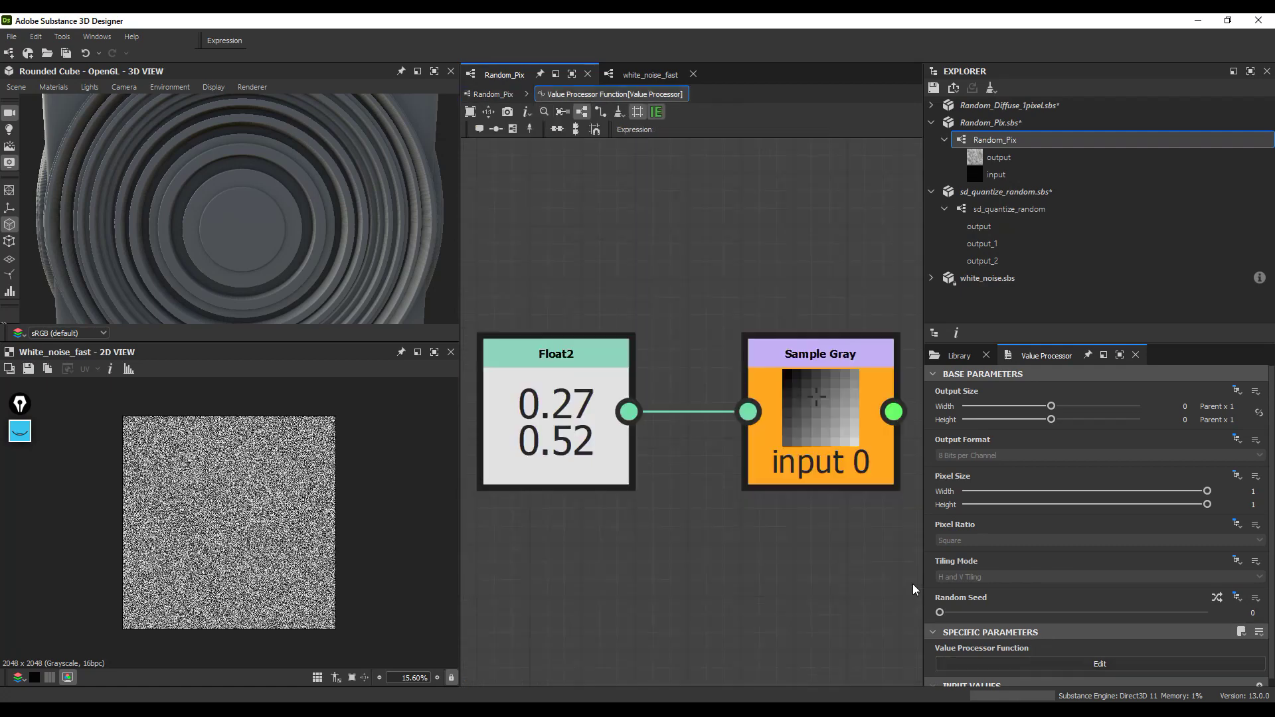
click(492, 94)
scroll(601, 420, down, 3)
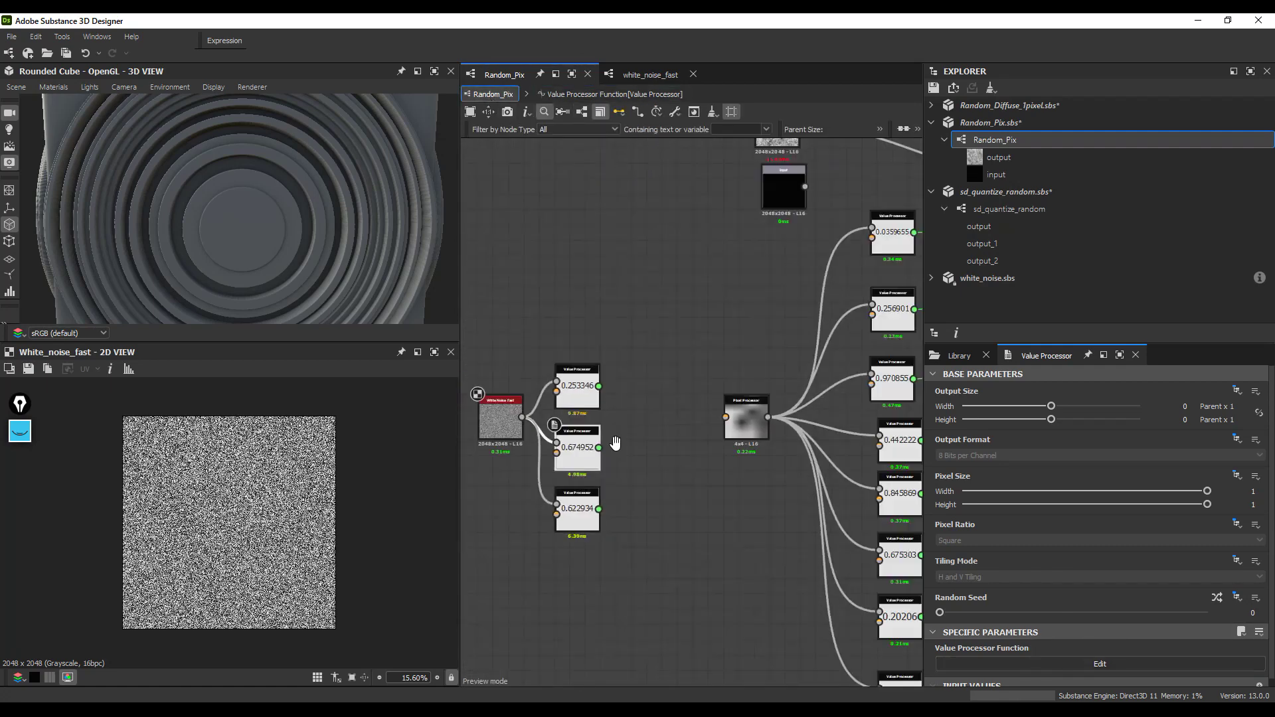
Step: Examine the map size and computation times of White Noise Fast and its three Value Processors
scroll(591, 435, down, 1)
drag(587, 362, 549, 489)
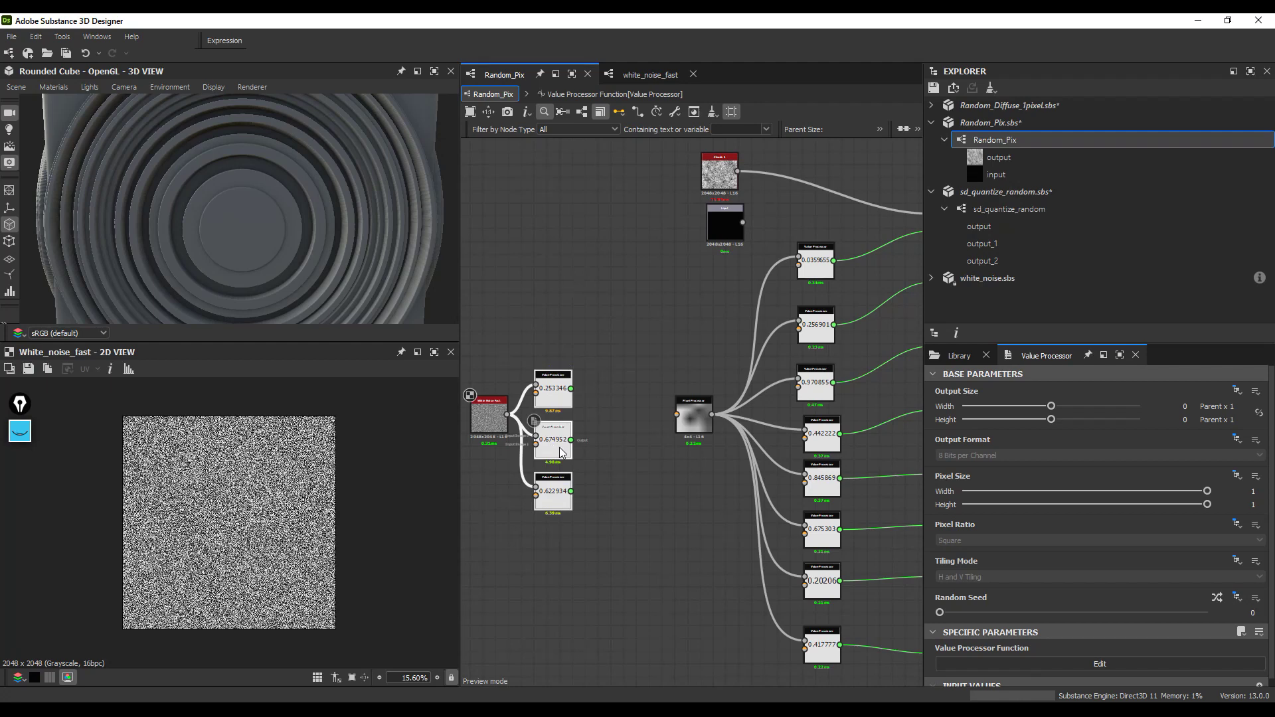
scroll(563, 452, up, 2)
scroll(574, 409, up, 2)
scroll(577, 411, up, 2)
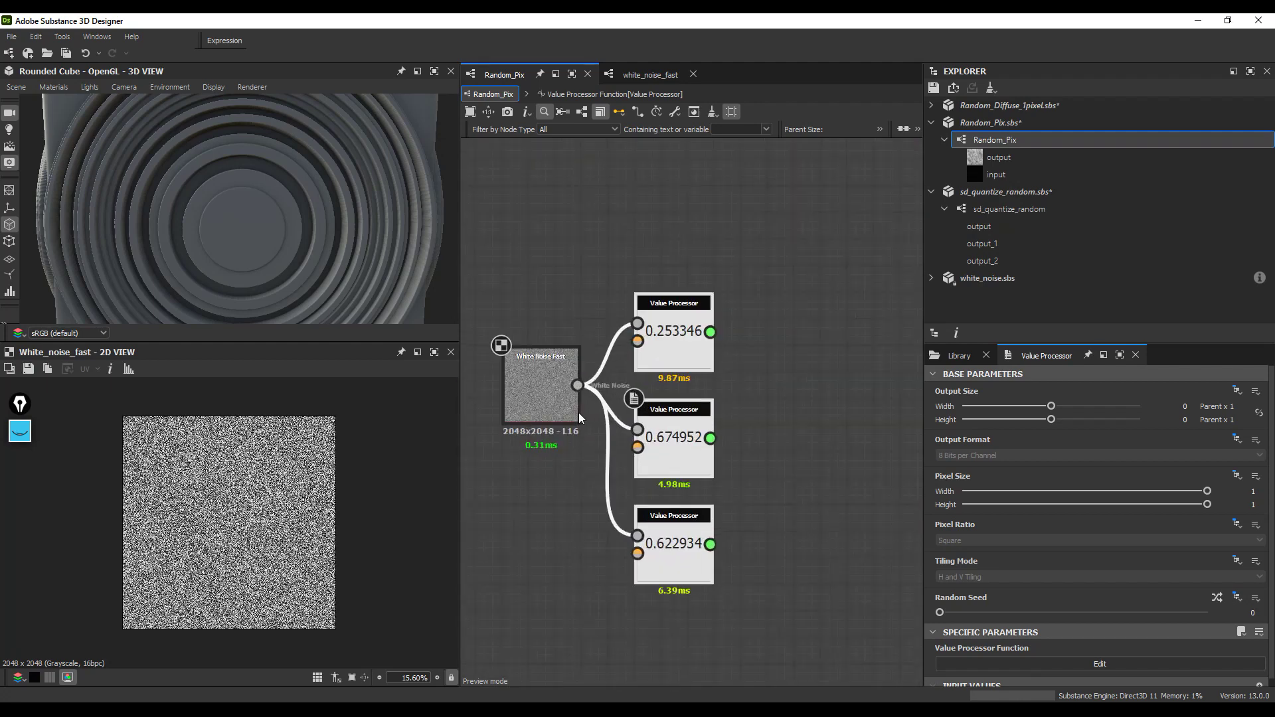
click(537, 404)
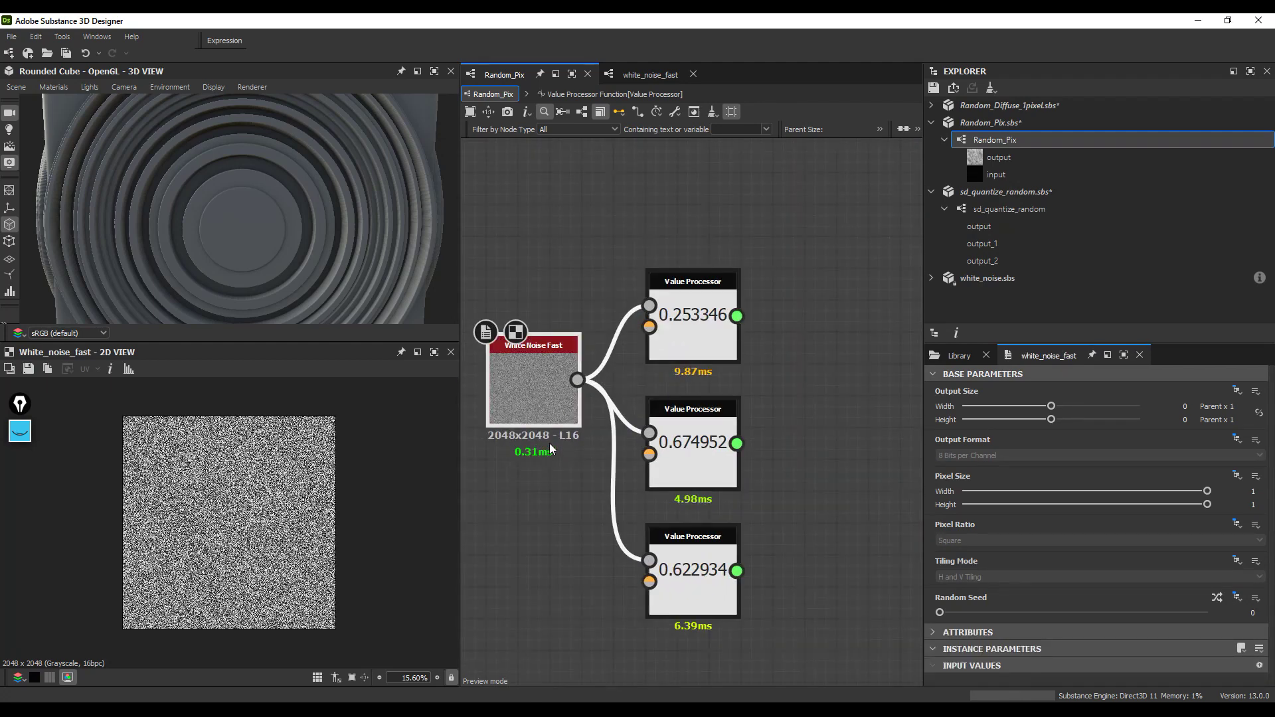
scroll(548, 444, down, 2)
middle_drag(724, 459, 606, 395)
click(571, 308)
click(563, 413)
scroll(579, 423, down, 3)
middle_drag(675, 414, 614, 400)
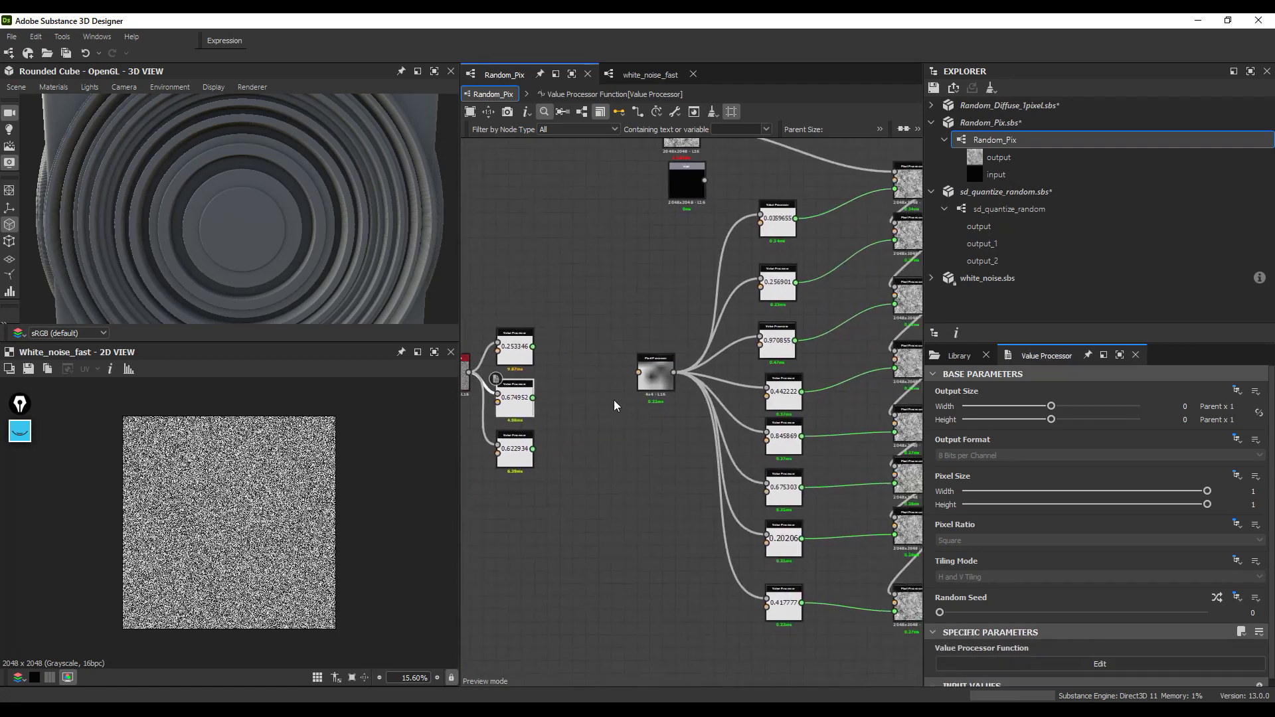
Step: Compare the source Pixel Processor's map size and computation time with those of the White Noise Fast branch
click(659, 376)
scroll(659, 379, up, 5)
scroll(687, 401, down, 5)
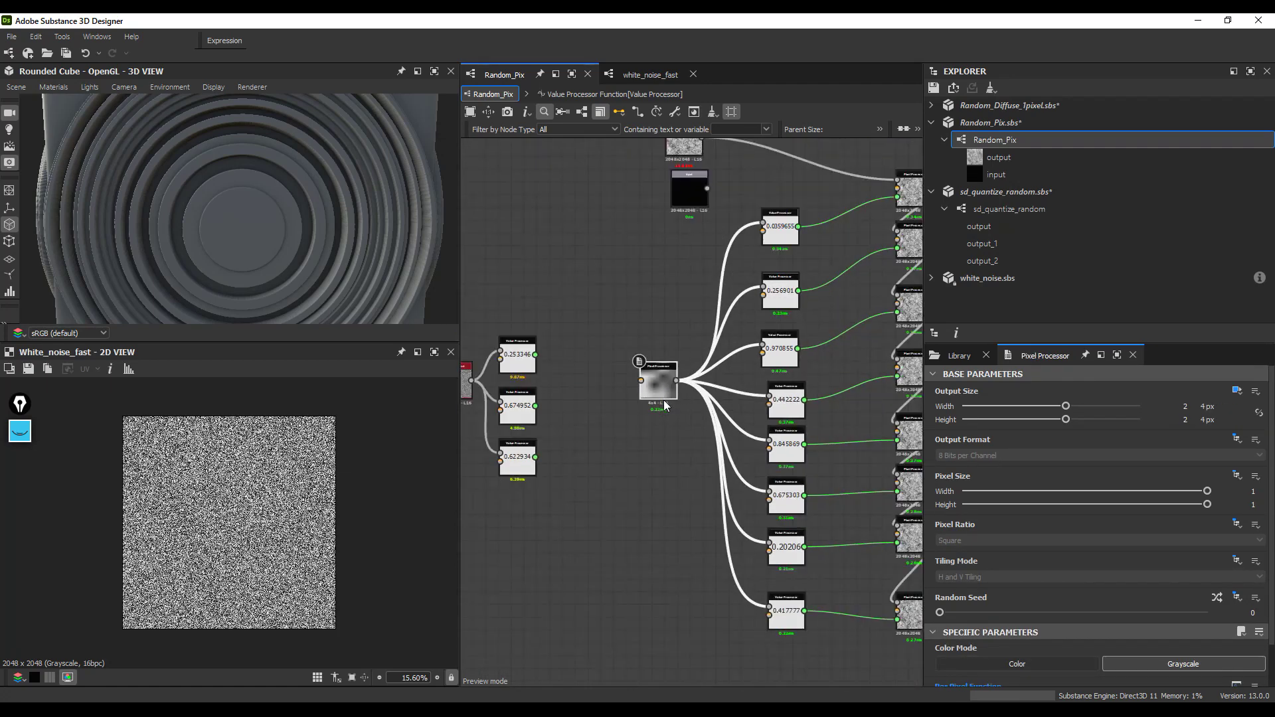
scroll(521, 398, up, 4)
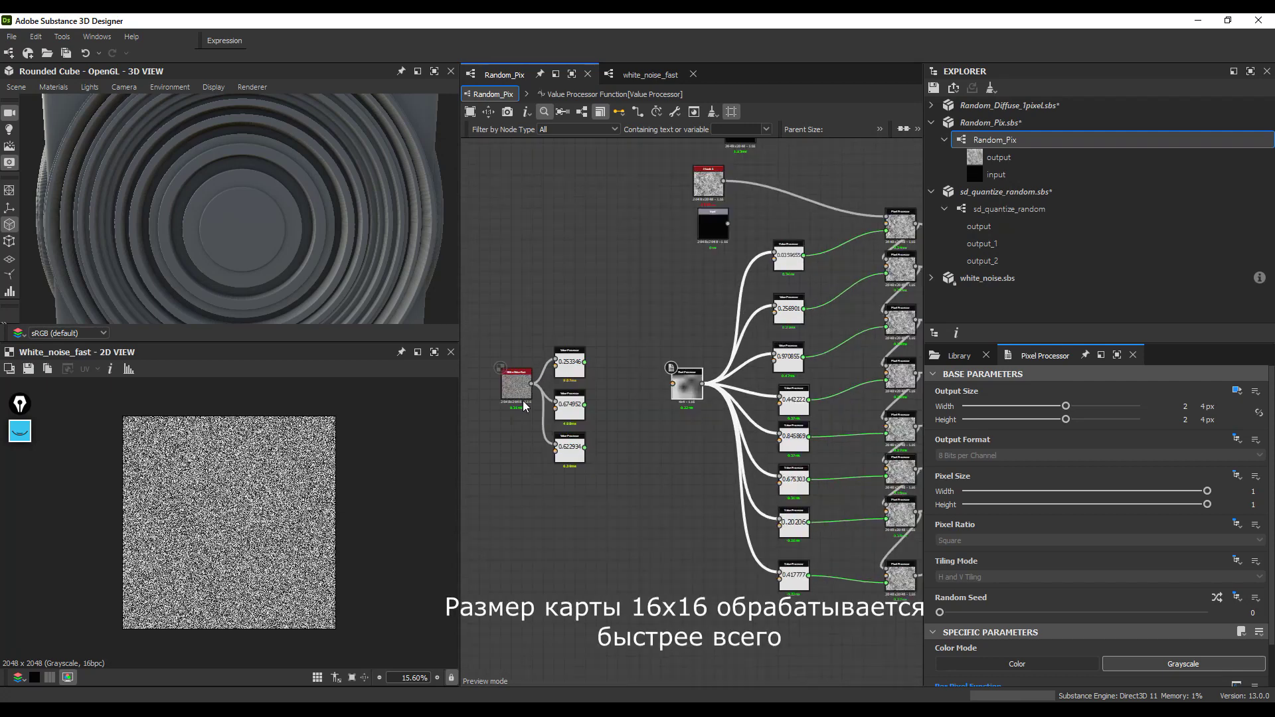
click(515, 393)
scroll(516, 388, up, 2)
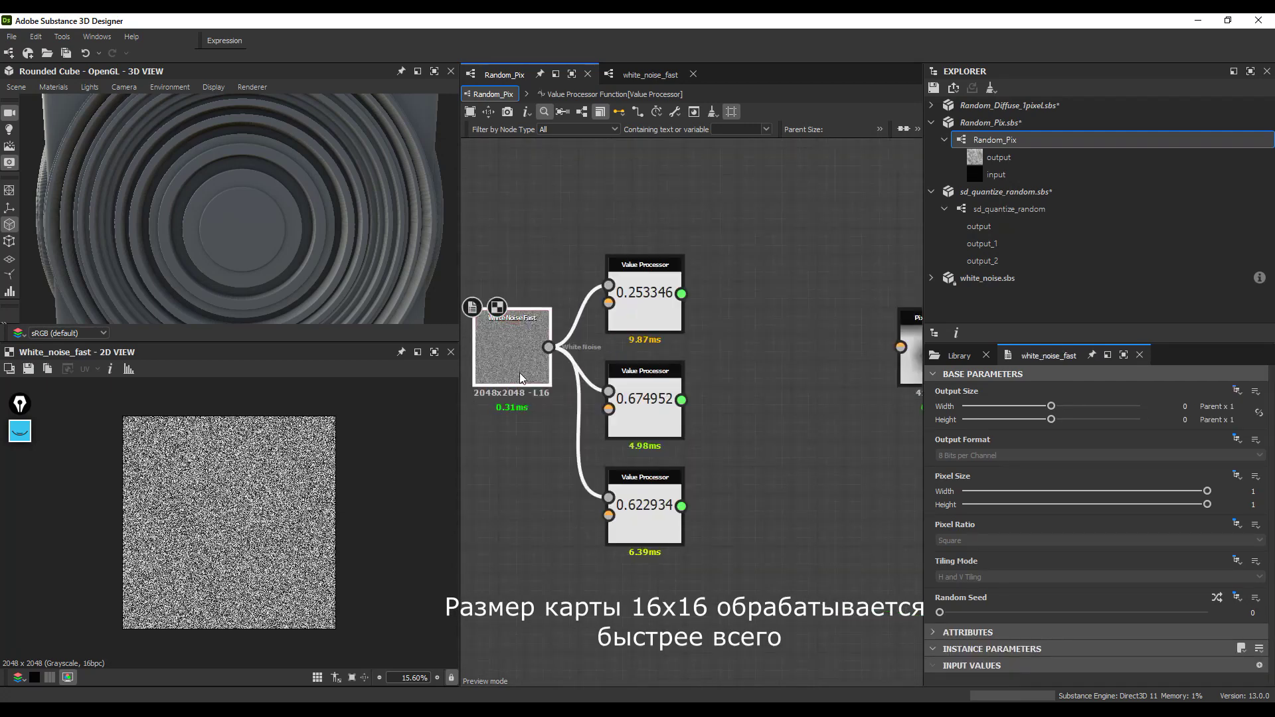
scroll(519, 373, down, 4)
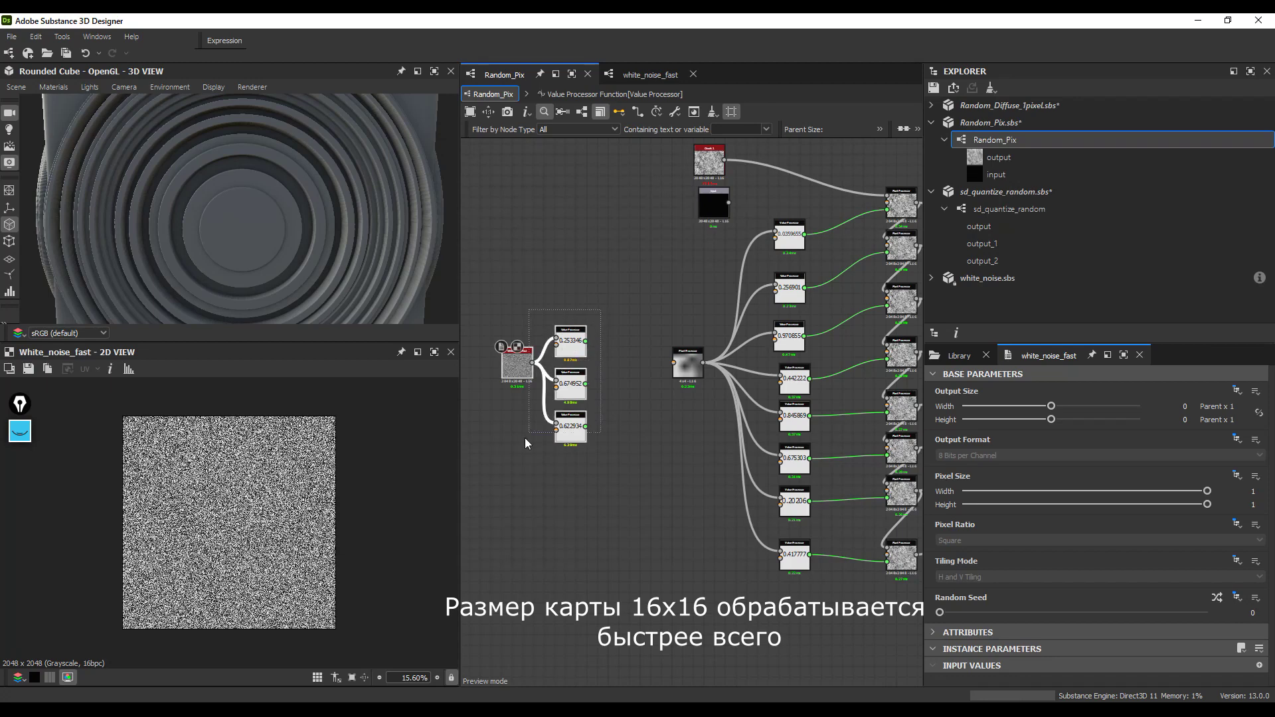
click(569, 340)
scroll(564, 341, up, 3)
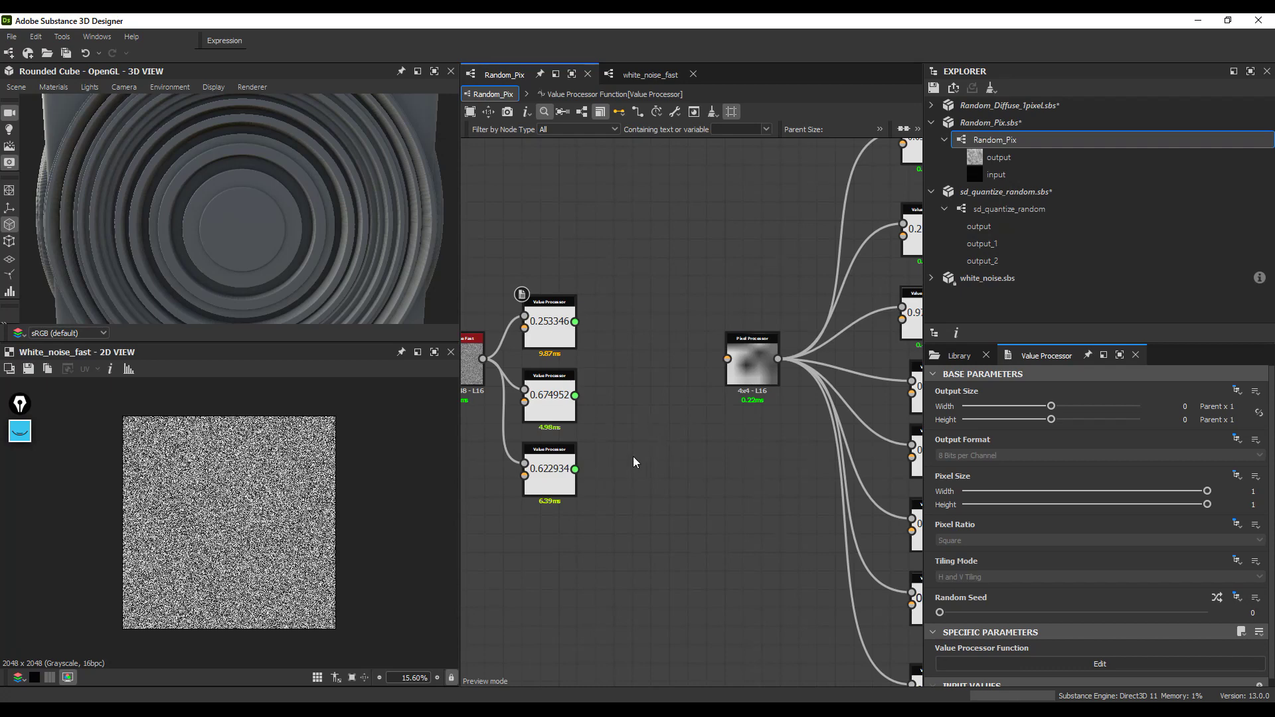
scroll(631, 451, down, 3)
middle_drag(622, 449, 611, 442)
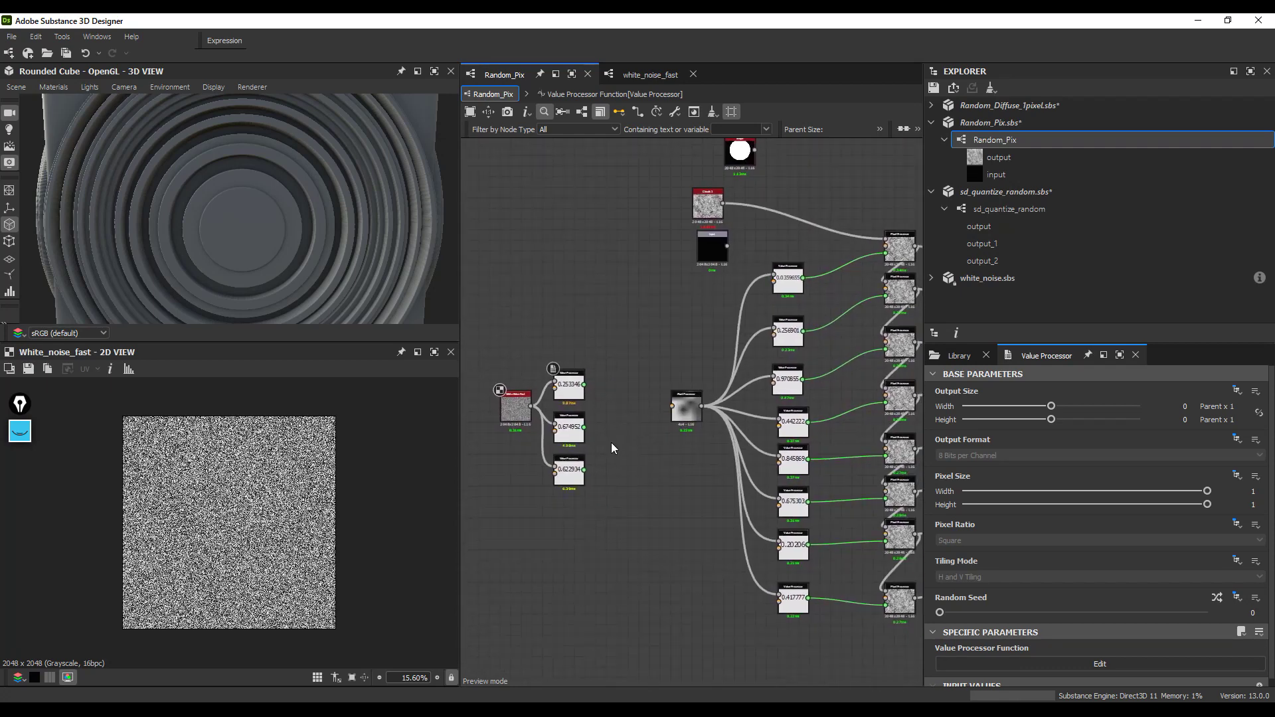